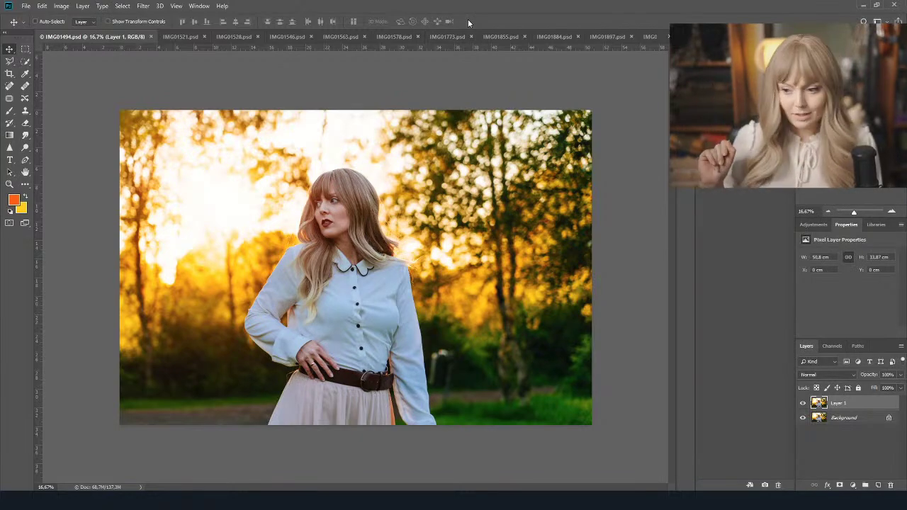
Step: Review the open portraits IMG01494.psd, IMG01521.psd and IMG01528.psd, comparing their light and colours
key("ctrl+Tab")
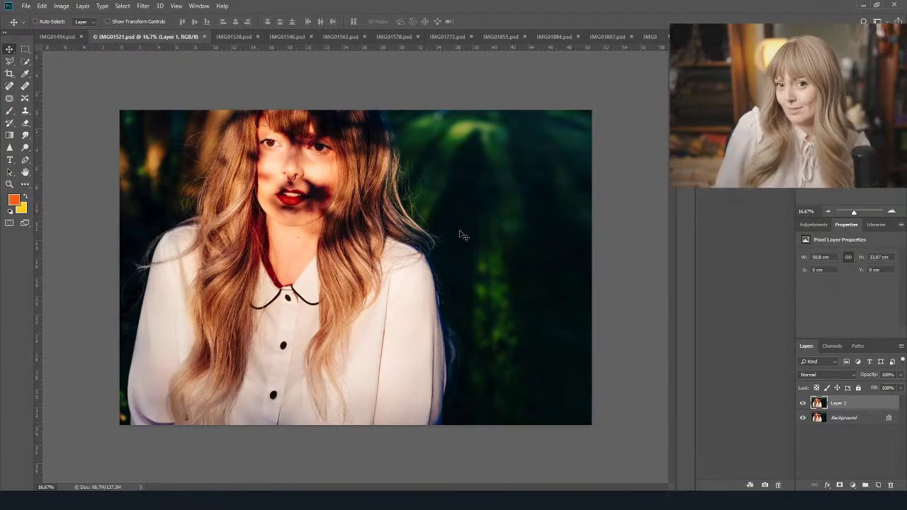
left_click(61, 38)
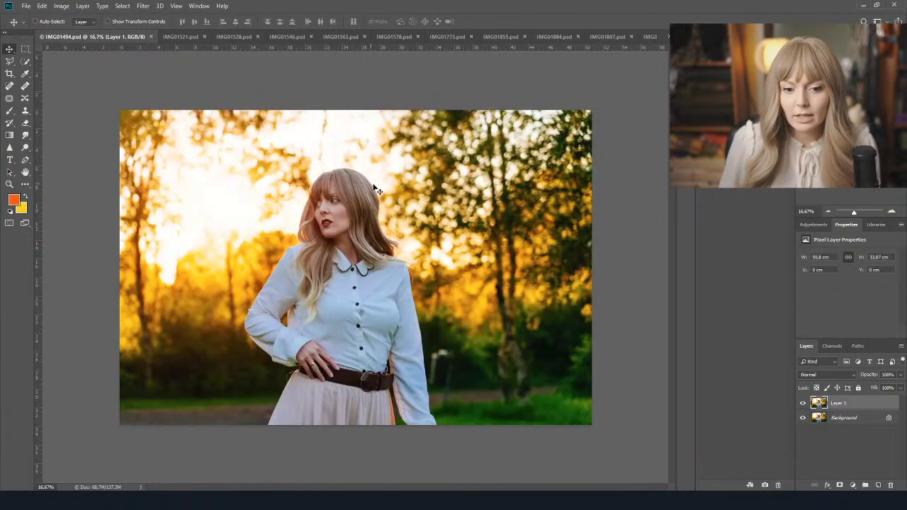
key("ctrl+Tab")
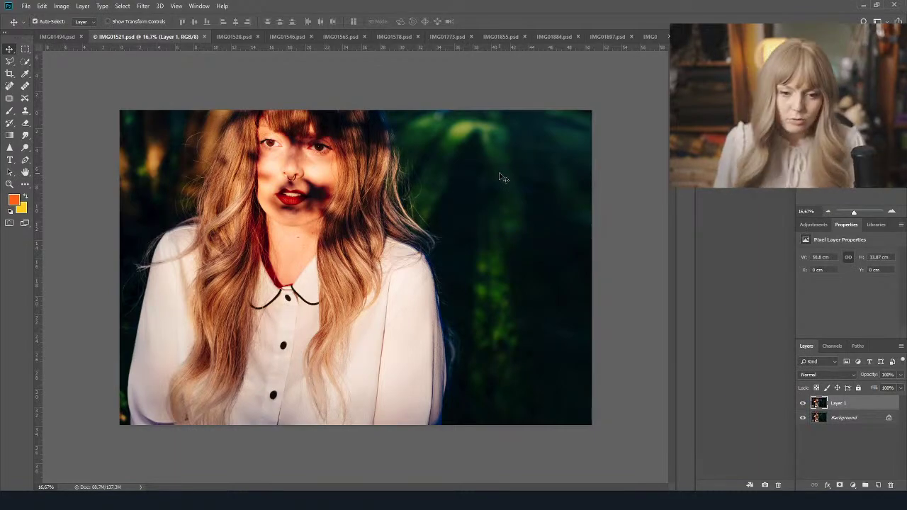
key("ctrl+Tab")
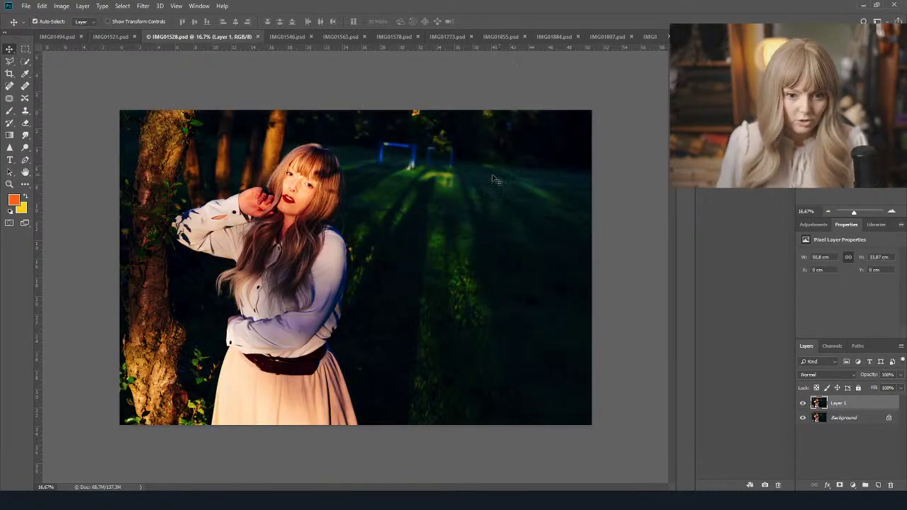
key("ctrl+Tab")
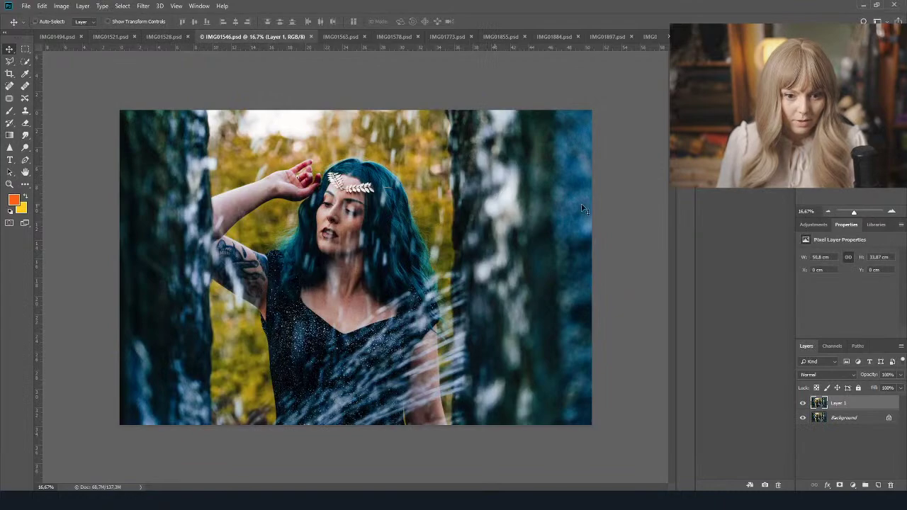
key("ctrl+shift+Tab")
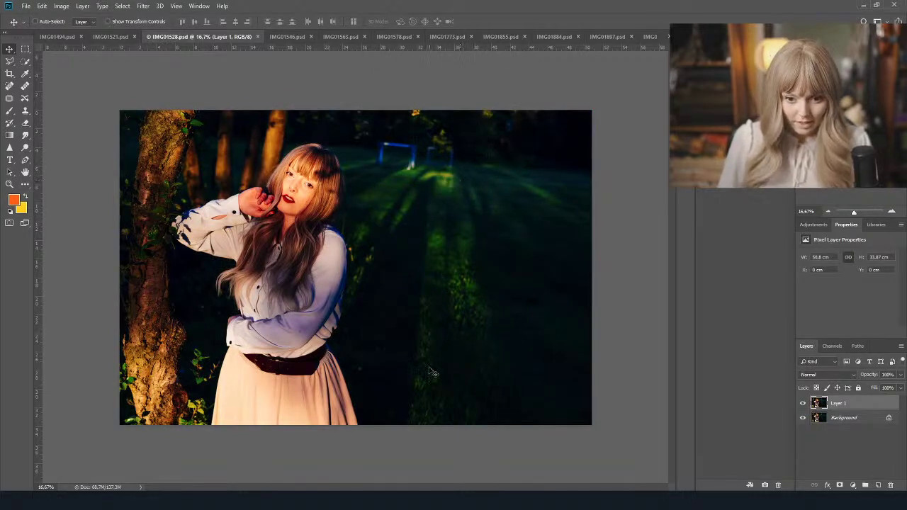
Step: Examine the face and water droplets in IMG01546.psd, then the blue-haired portraits IMG01563.psd and IMG01578.psd, including the skin detail up close
key("ctrl+Tab")
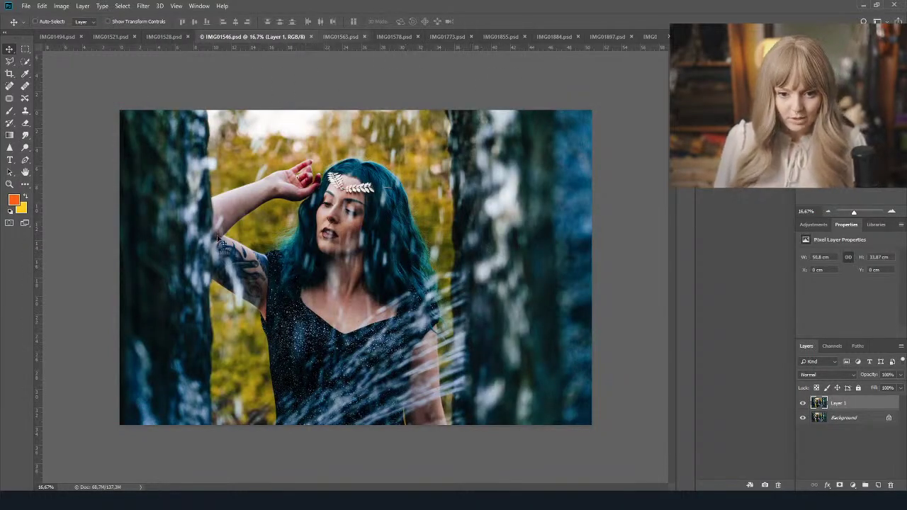
scroll(366, 240, "up", 5)
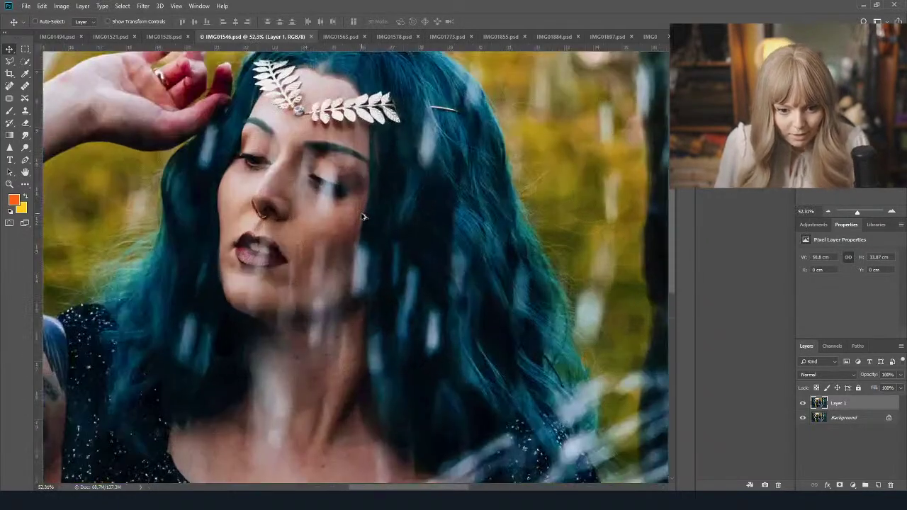
scroll(363, 216, "down", 5)
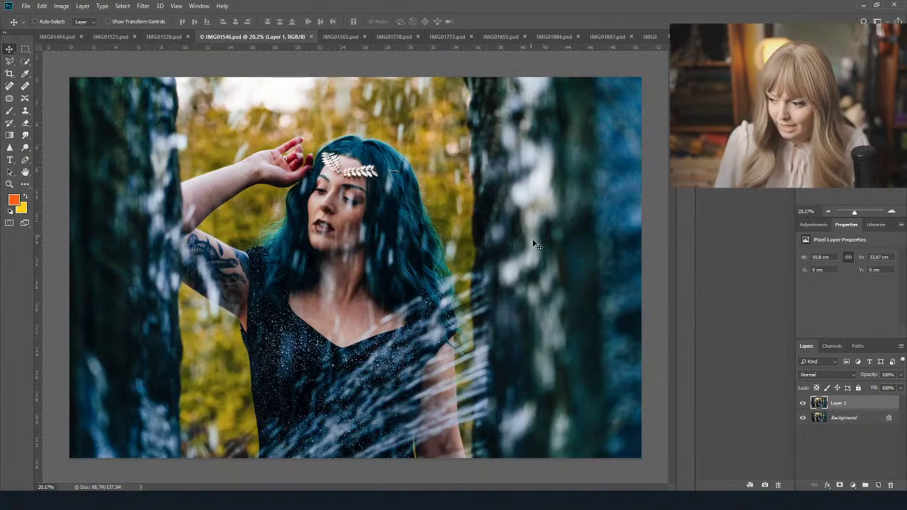
key("ctrl")
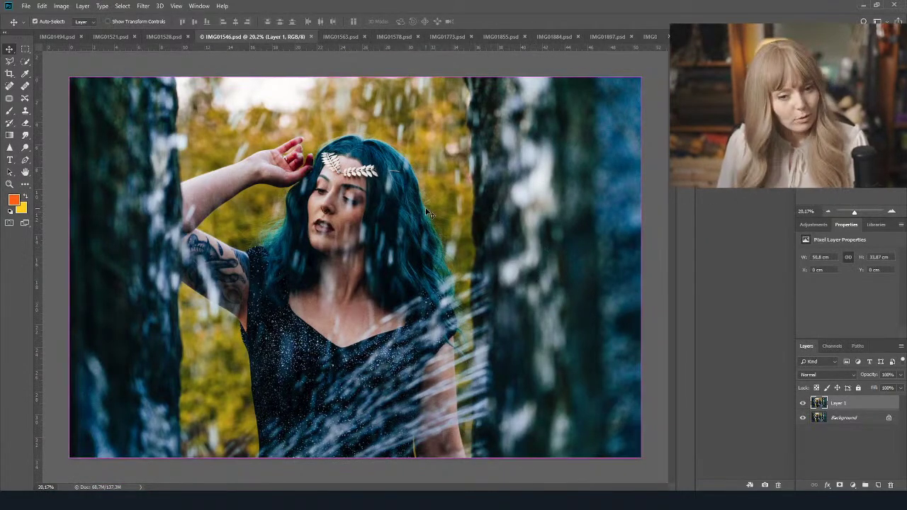
key("ctrl+Tab")
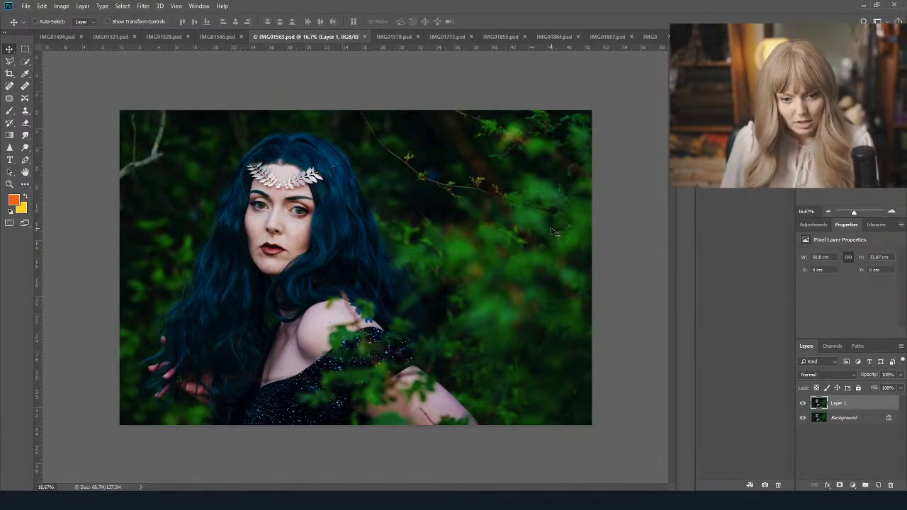
key("ctrl+Tab")
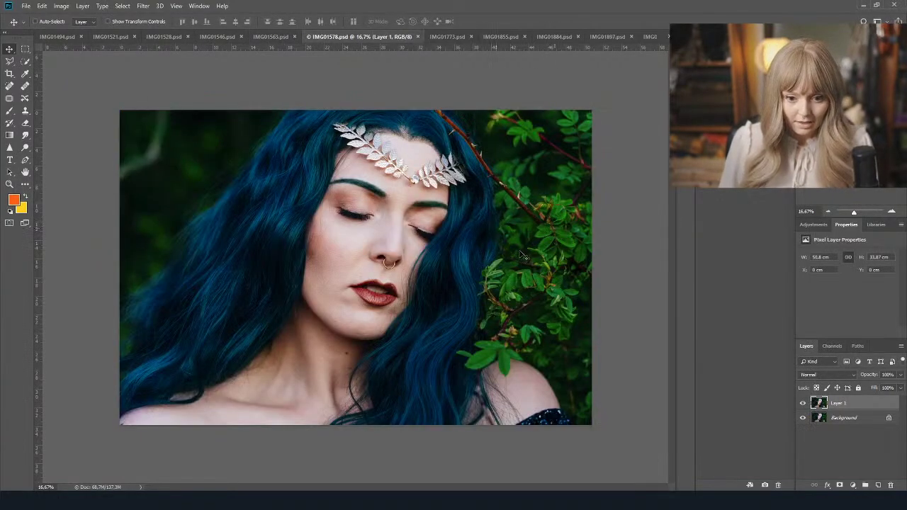
scroll(427, 188, "up", 5)
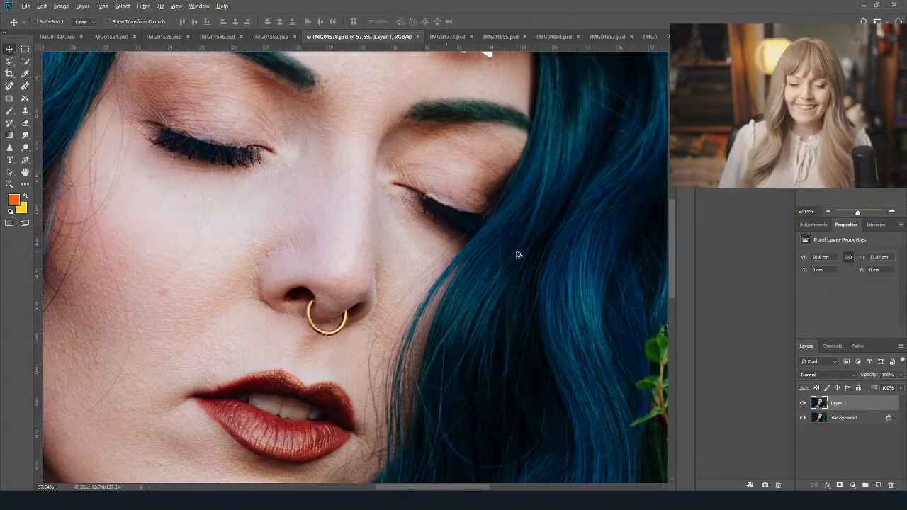
key("ctrl")
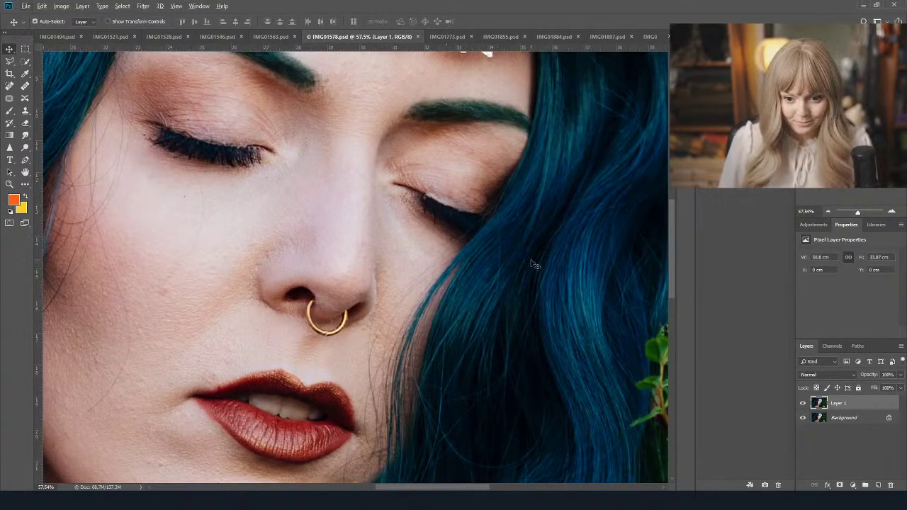
Step: Examine the composition and colours of the blonde portraits IMG01773.psd and IMG01855.psd with yellow flowers
key("ctrl+Tab")
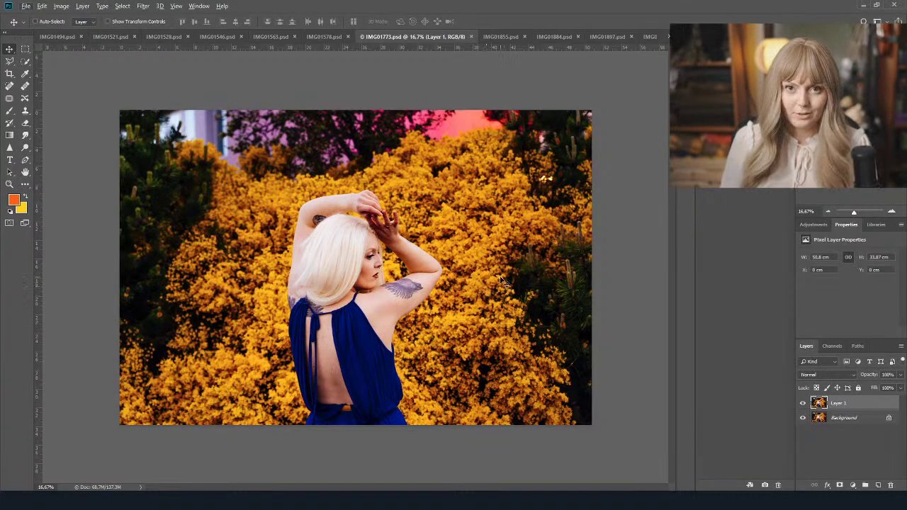
scroll(502, 280, "up", 1)
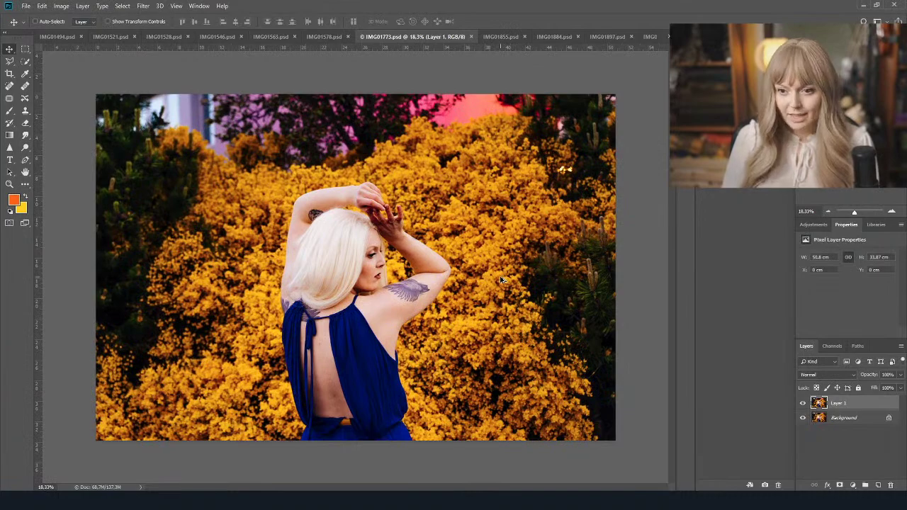
scroll(501, 280, "up", 1)
scroll(502, 280, "down", 1)
scroll(501, 280, "up", 1)
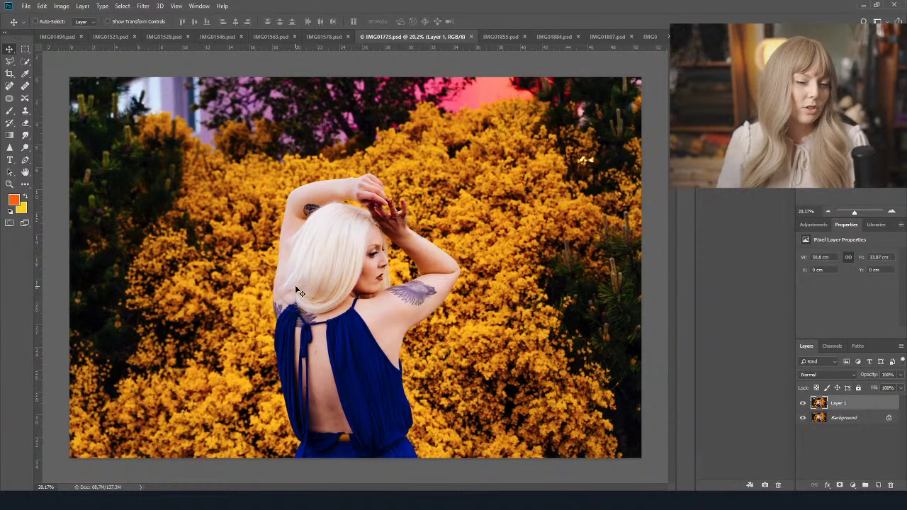
key("ctrl")
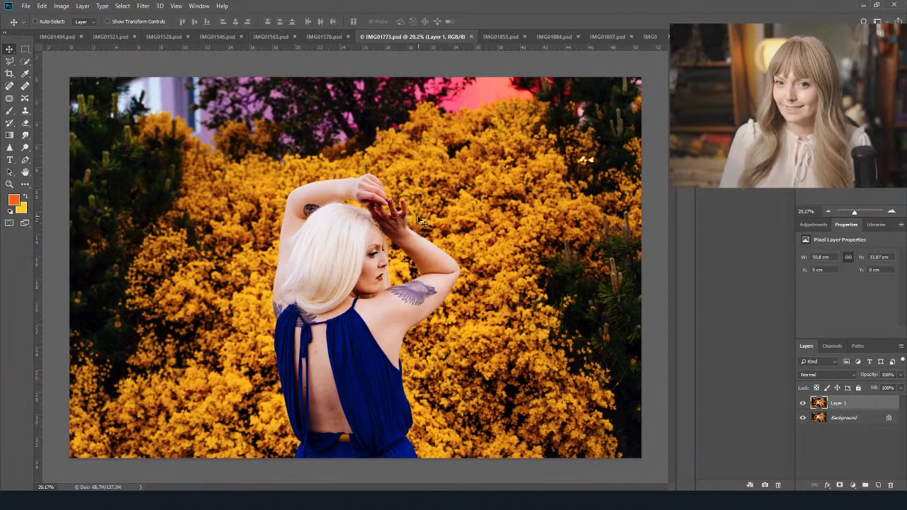
key("ctrl")
key("ctrl+Tab")
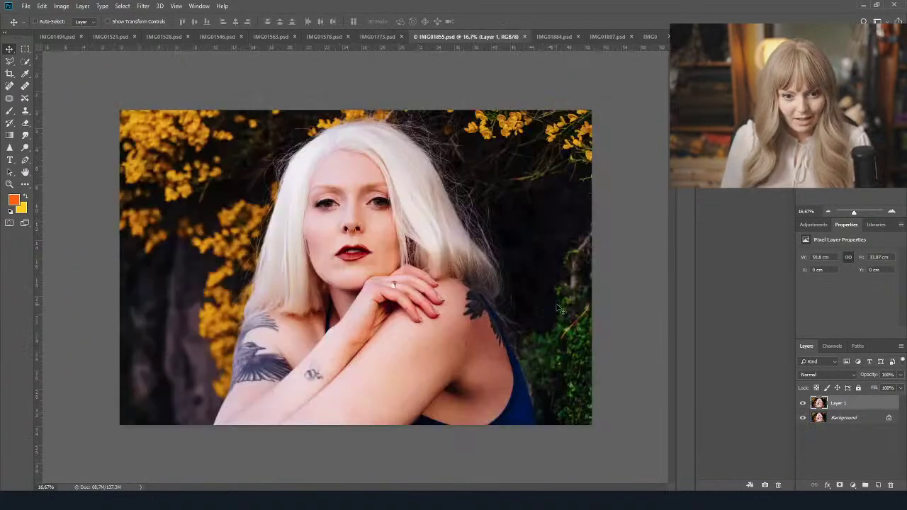
scroll(510, 228, "up", 2)
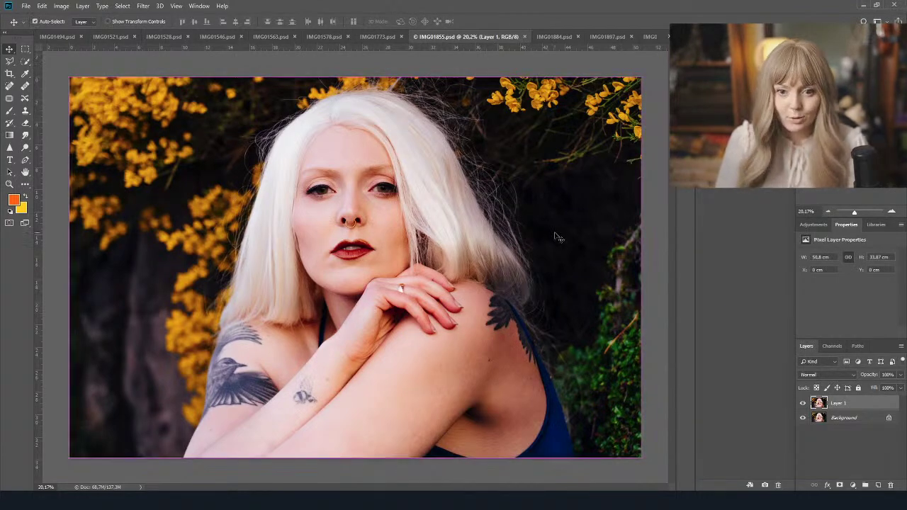
Step: Examine IMG01884.psd, checking the face, the hand on the pallet and the overall red-dress composition
key("ctrl+Tab")
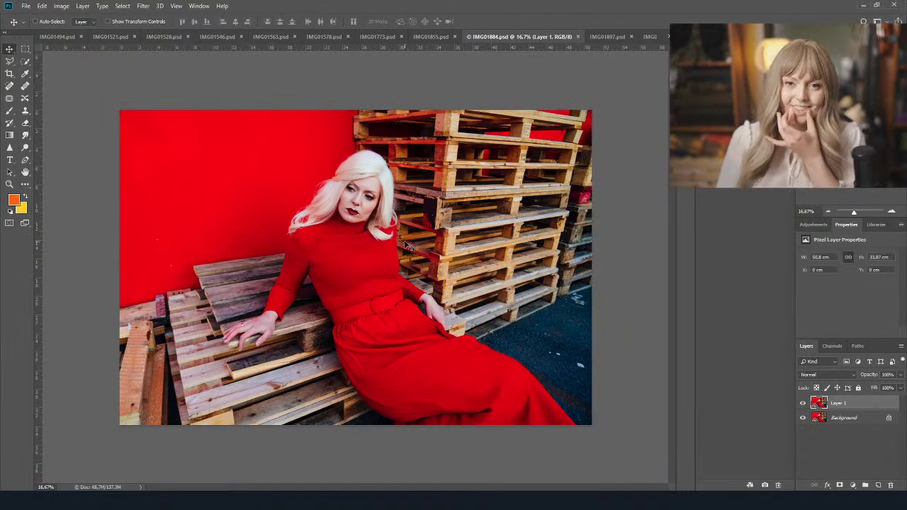
scroll(359, 202, "up", 5)
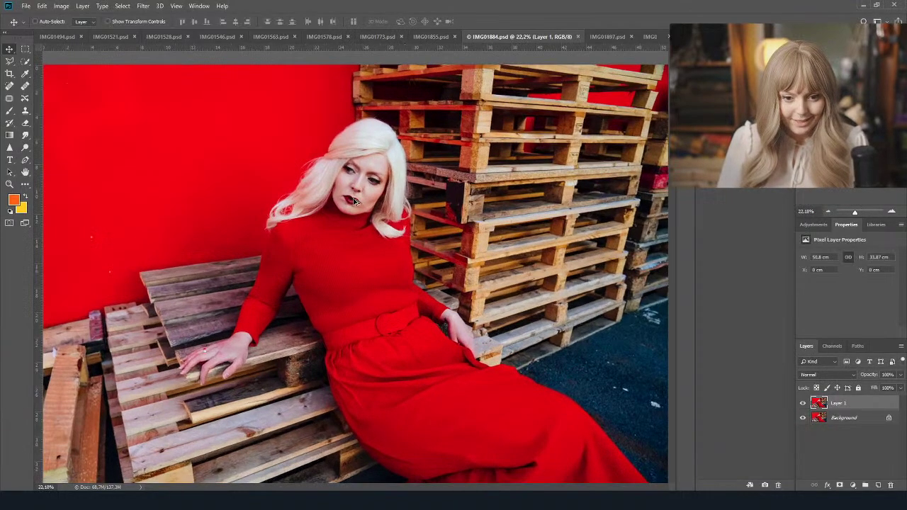
scroll(359, 191, "down", 5)
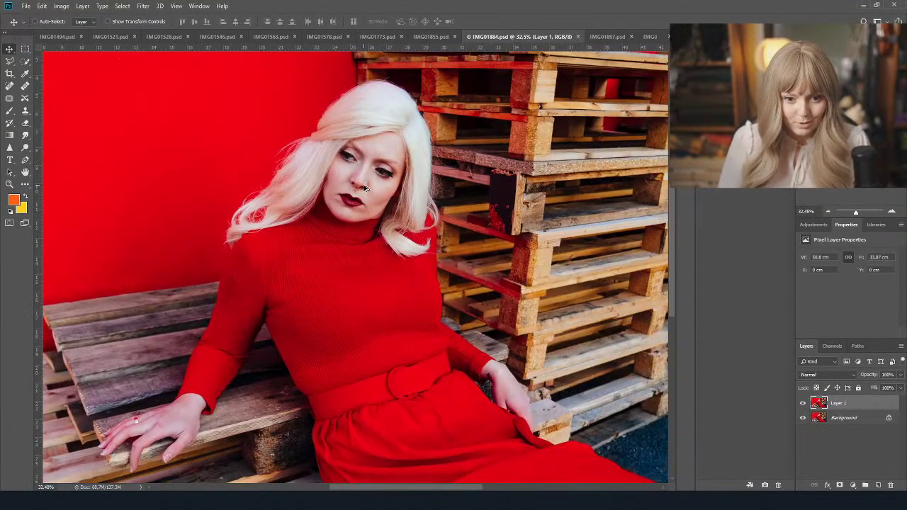
scroll(365, 188, "up", 4)
scroll(365, 188, "down", 5)
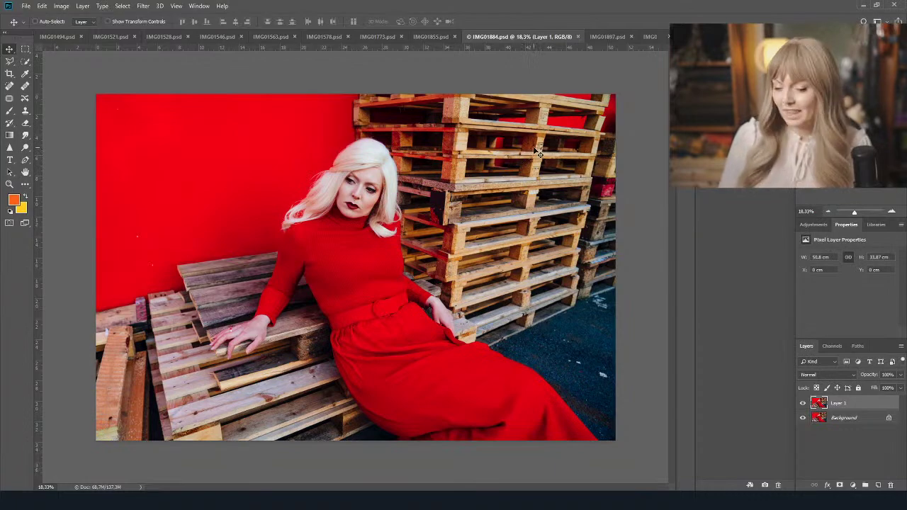
scroll(425, 193, "up", 1)
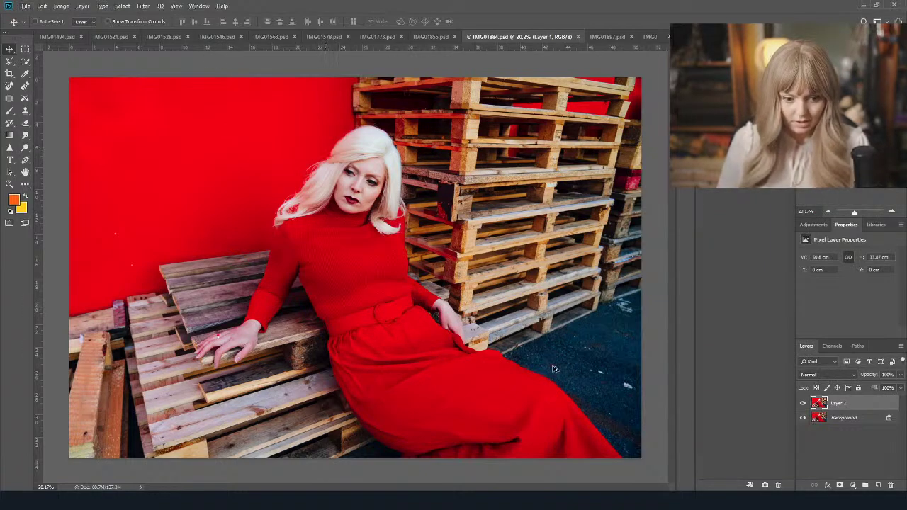
scroll(238, 357, "up", 6)
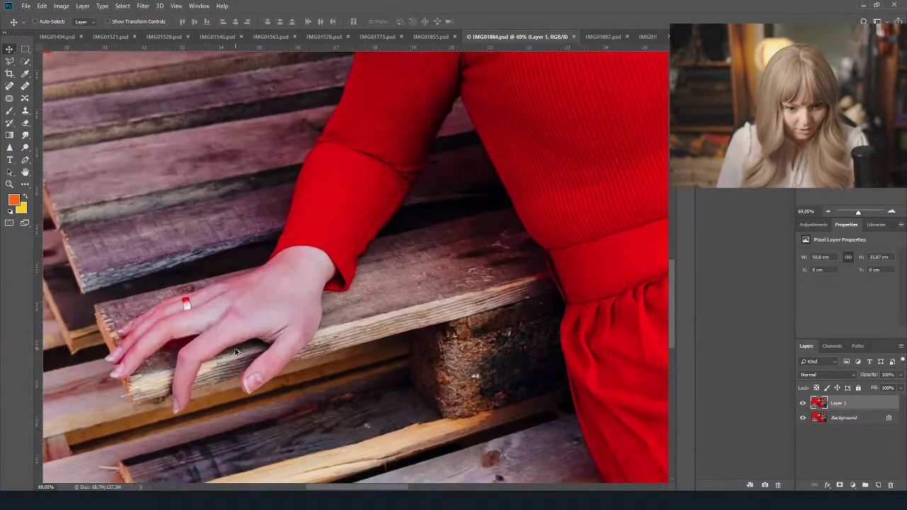
scroll(287, 314, "down", 3)
scroll(352, 275, "down", 3)
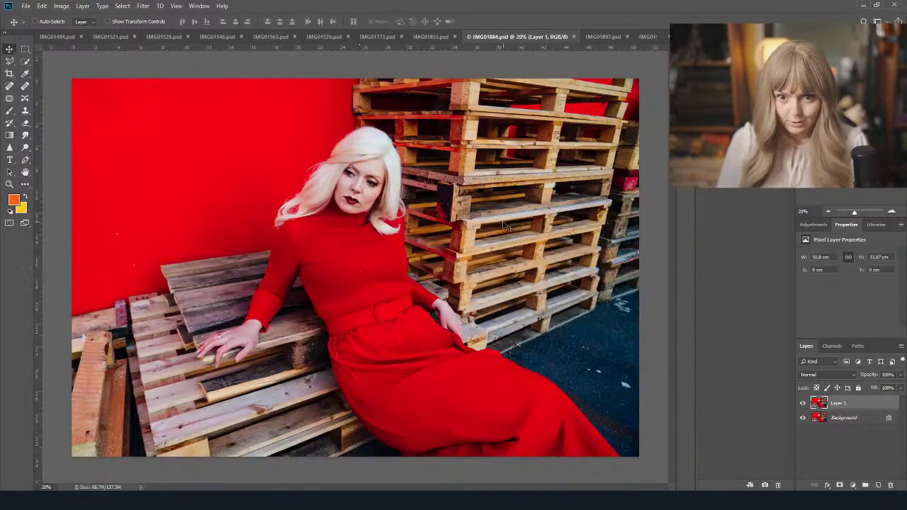
Step: Review the pallet portrait IMG01897.psd and inspect the face and pink hair in IMG01916.psd up close and as a whole
key("ctrl+Tab")
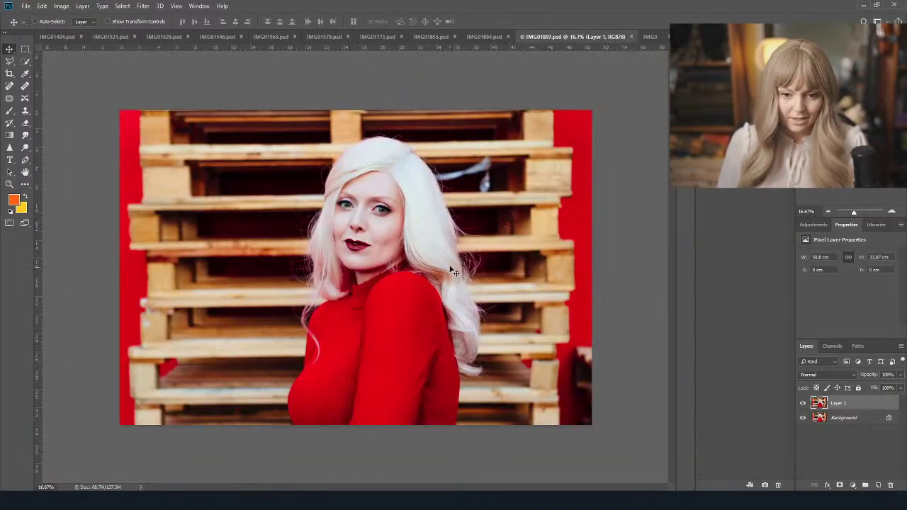
key("ctrl")
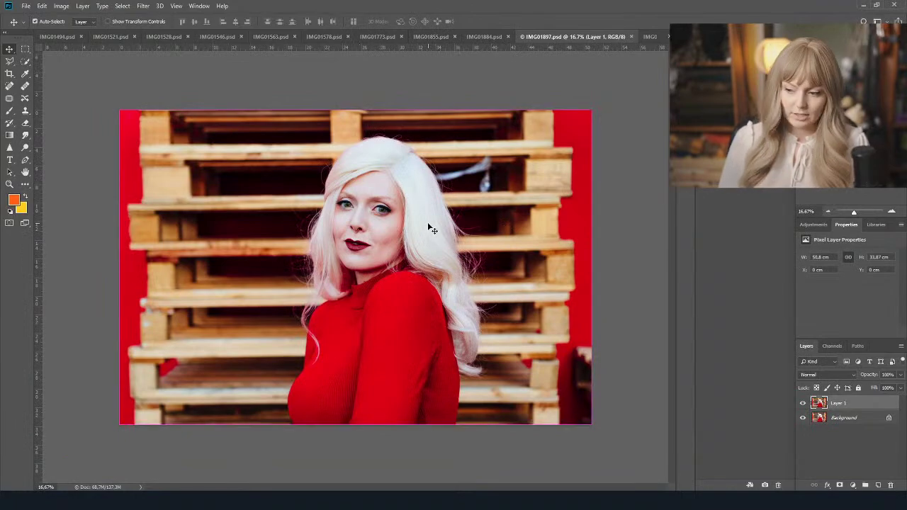
key("ctrl+Tab")
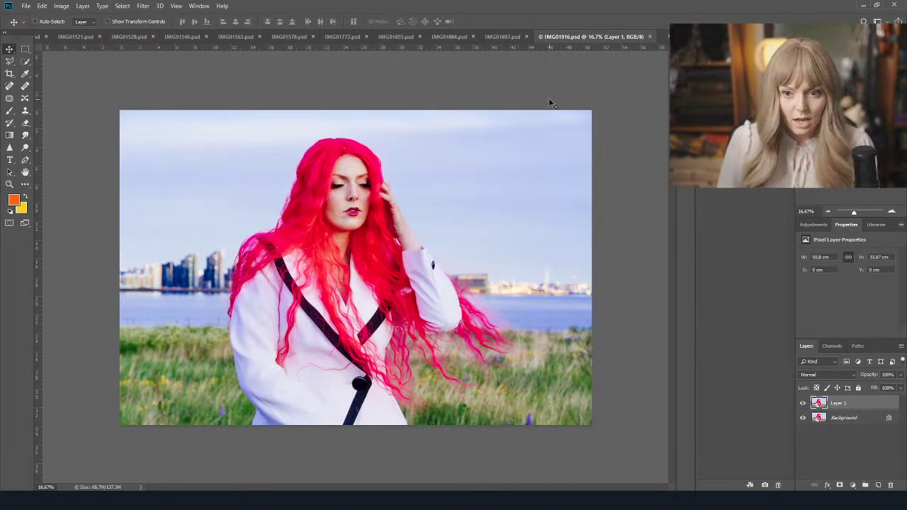
scroll(340, 208, "up", 5)
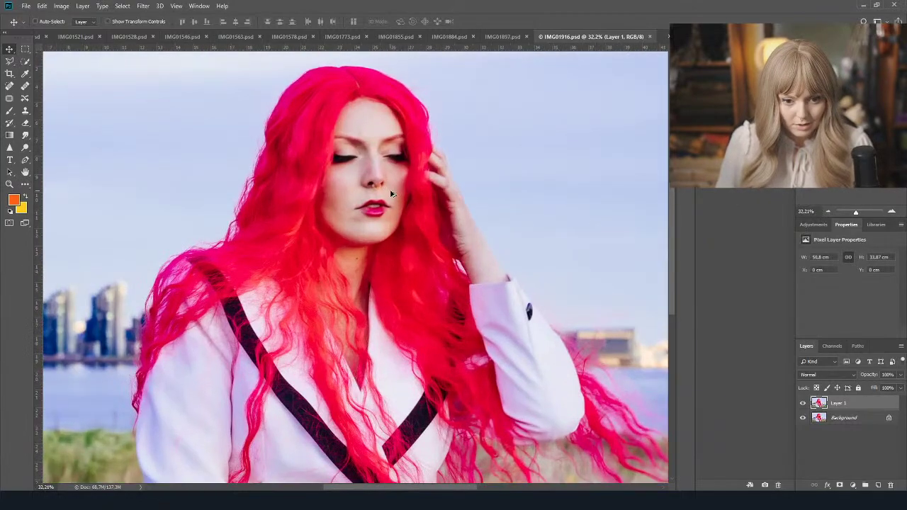
scroll(401, 181, "down", 3)
scroll(388, 172, "up", 5)
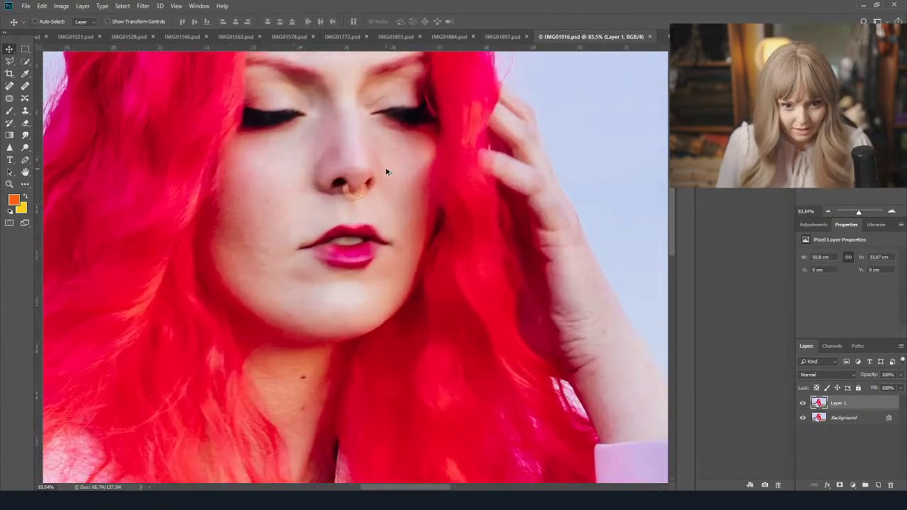
scroll(386, 172, "down", 1)
scroll(387, 171, "down", 5)
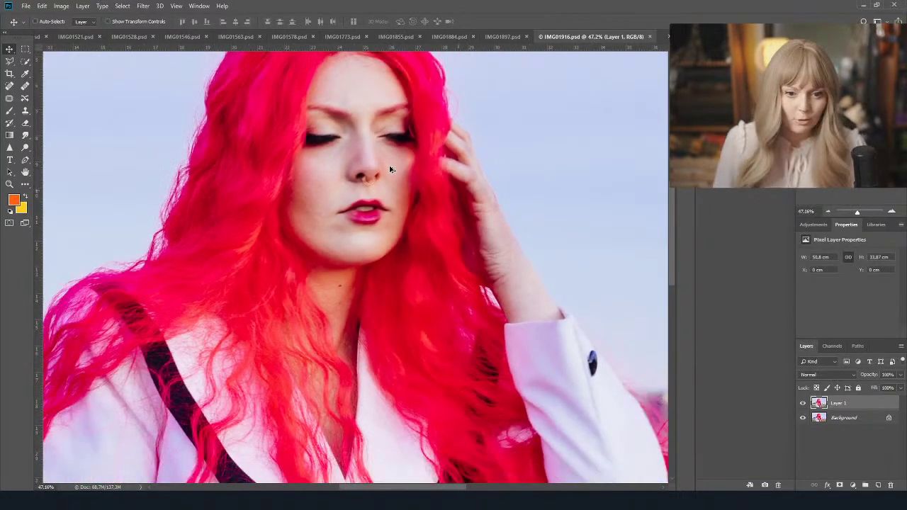
scroll(404, 167, "down", 1)
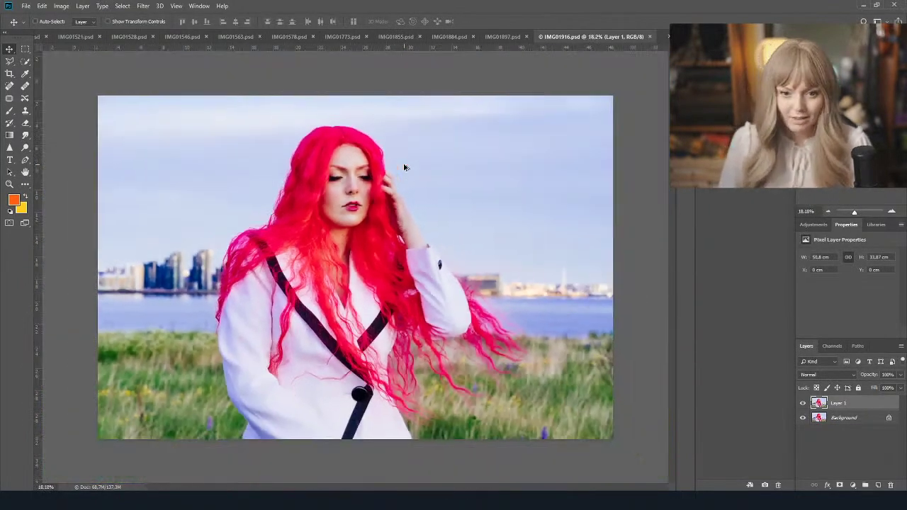
scroll(404, 168, "up", 1)
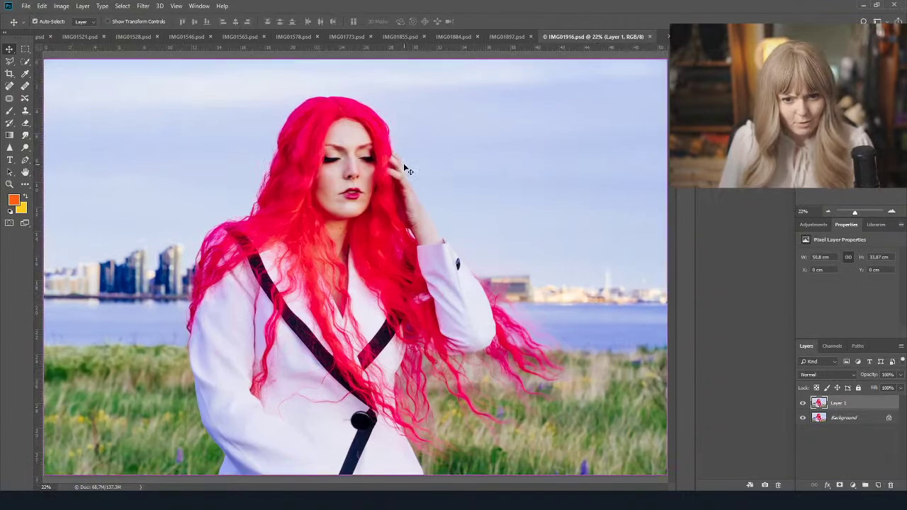
Step: Examine the light, colours and composition of the red-haired portraits IMG01942.psd, IMG01958.psd and IMG01963.psd
key("ctrl+Tab")
scroll(481, 268, "up", 3)
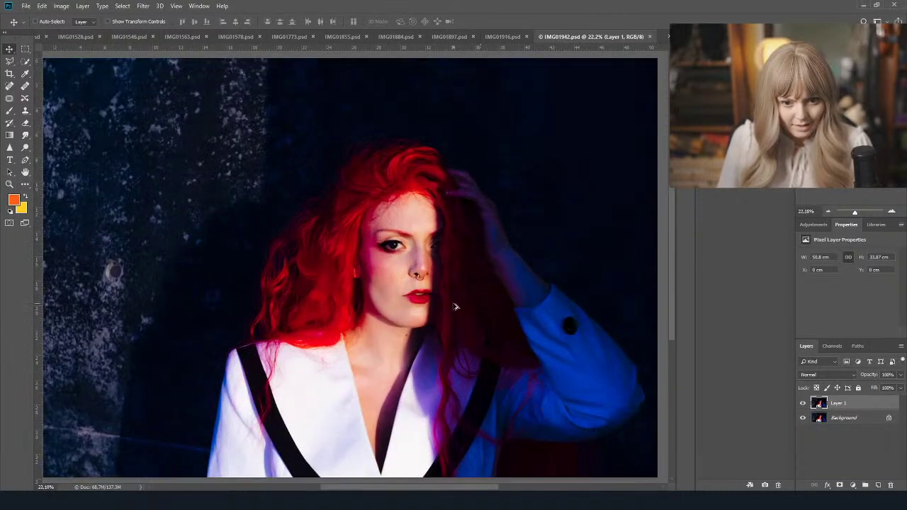
scroll(457, 307, "down", 1)
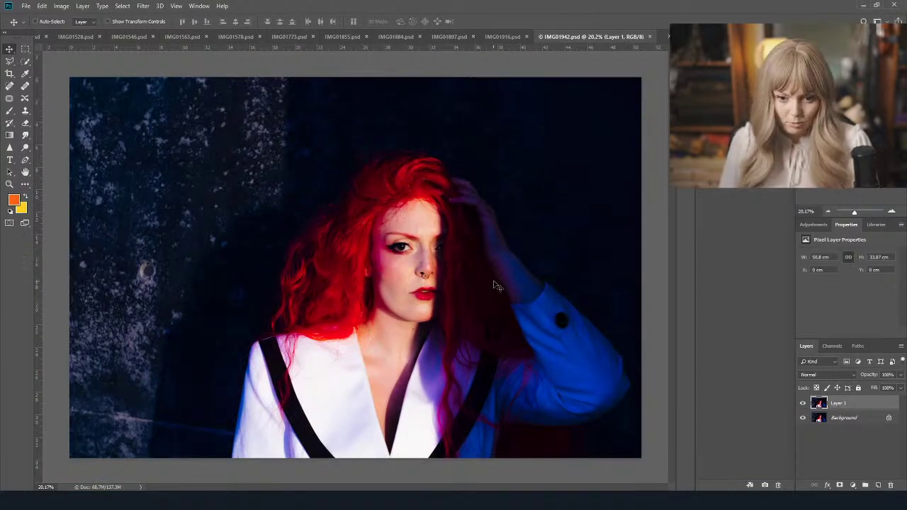
key("ctrl")
key("ctrl+Tab")
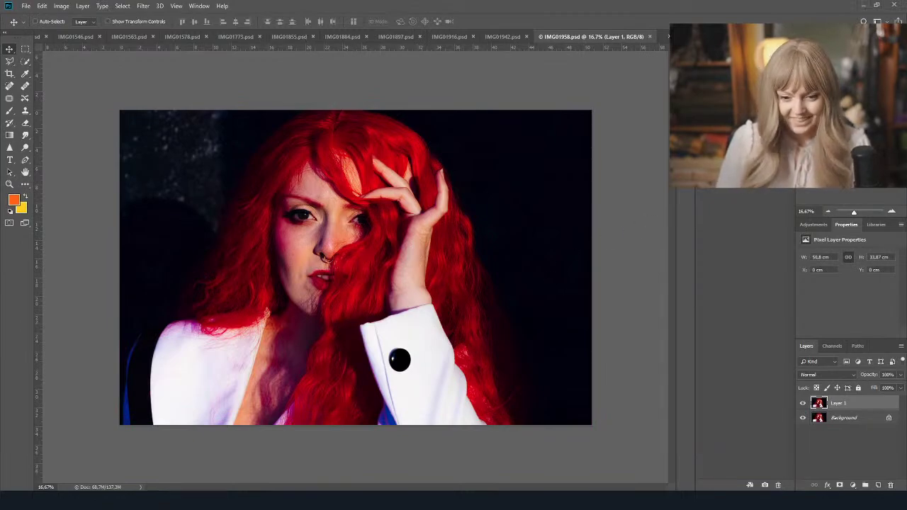
key("ctrl+Tab")
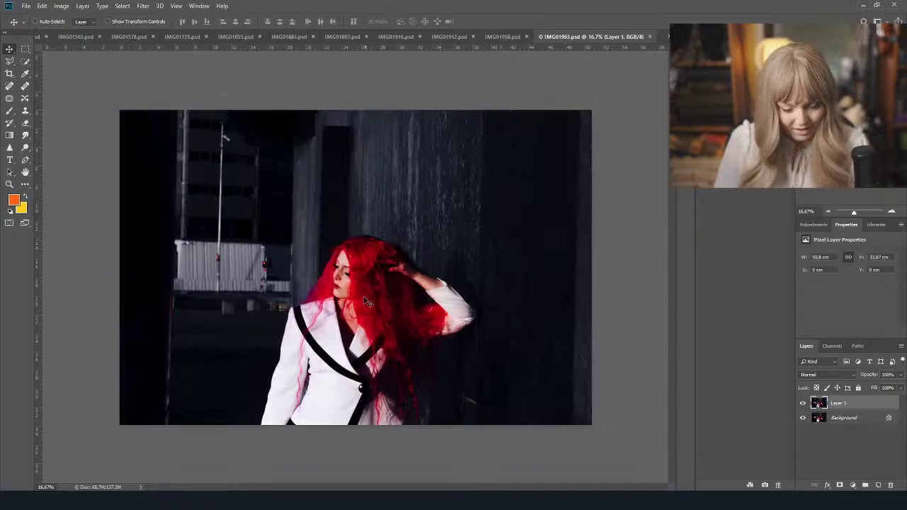
scroll(419, 328, "up", 2)
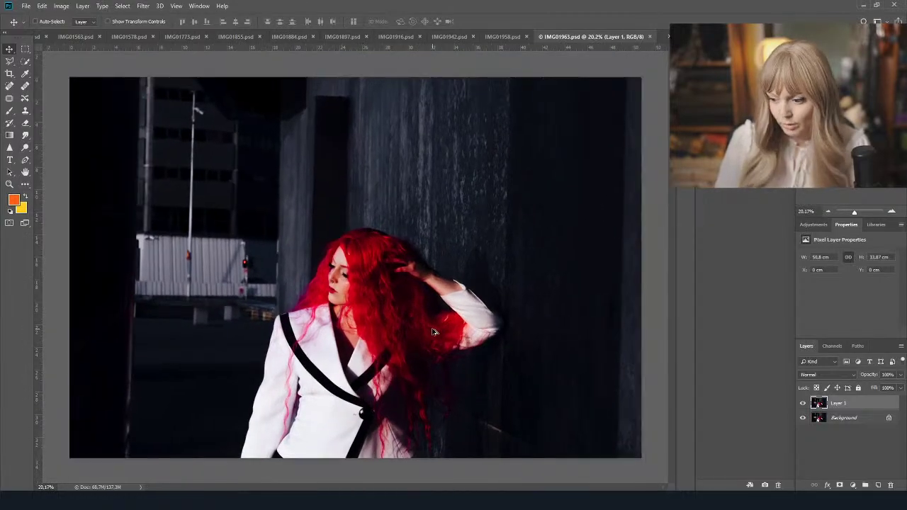
scroll(434, 332, "down", 2)
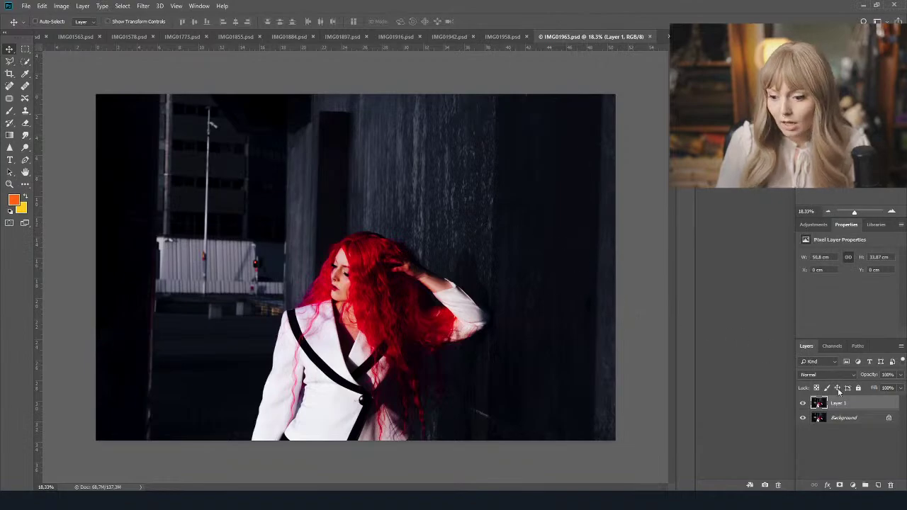
Step: Compare the dark red-haired portrait IMG01963.psd with the warm backlit portrait IMG01494.psd, alternating between them
key("ctrl+Tab")
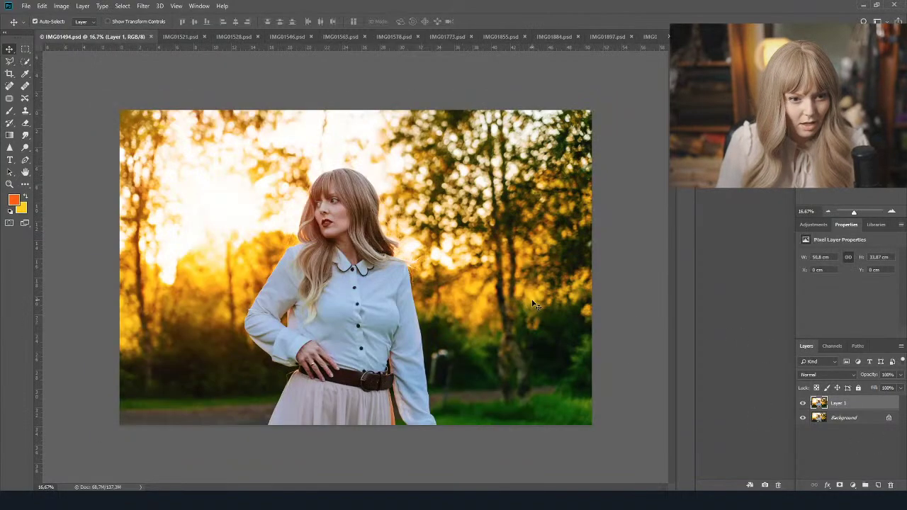
key("ctrl+shift+Tab")
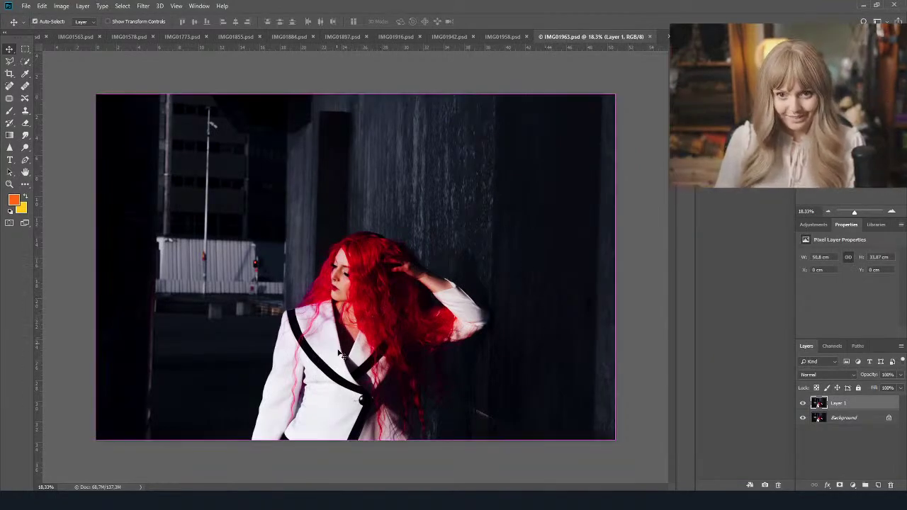
key("ctrl+Tab")
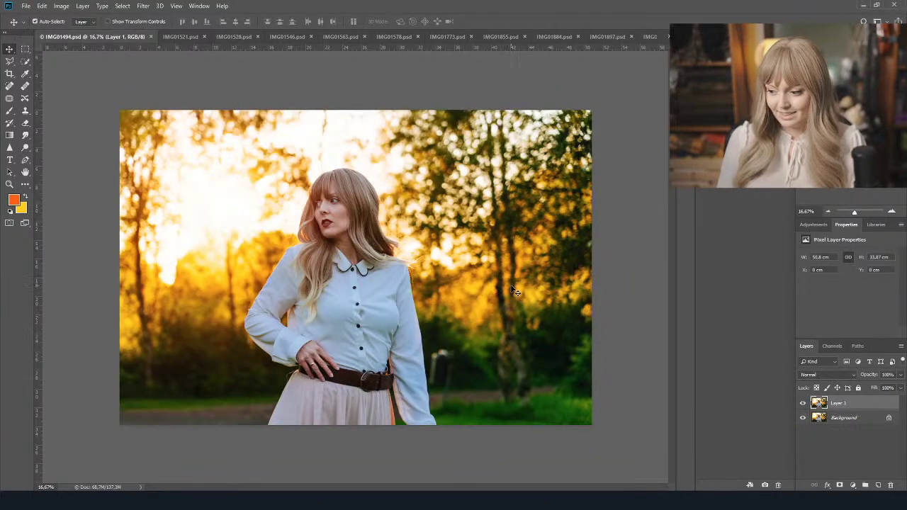
key("ctrl+shift+Tab")
key("ctrl+Tab")
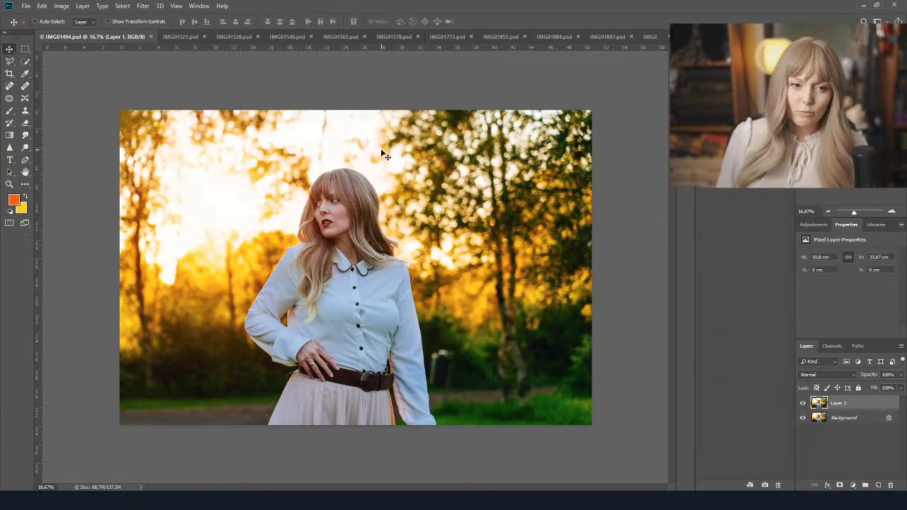
Step: Go through the open portraits from IMG01521.psd to IMG01578.psd and view the blue-haired portrait as a whole
key("ctrl+Tab")
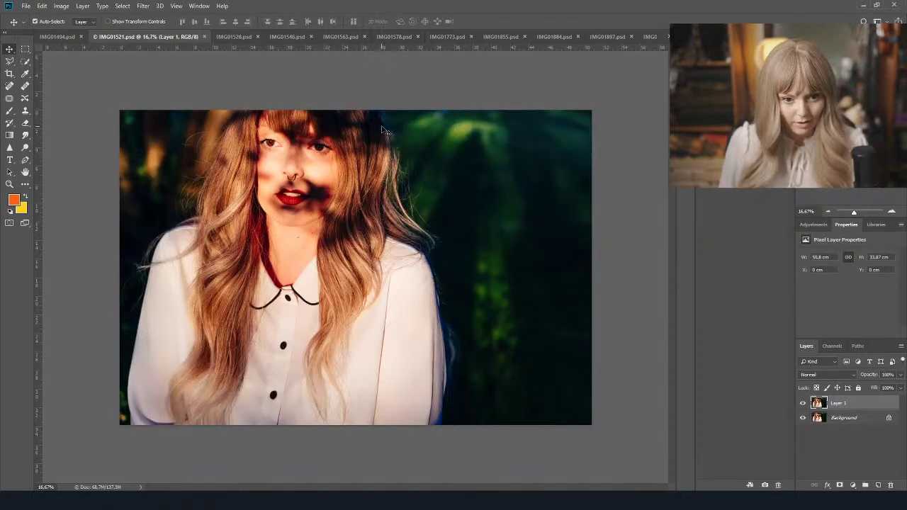
key("ctrl+Tab")
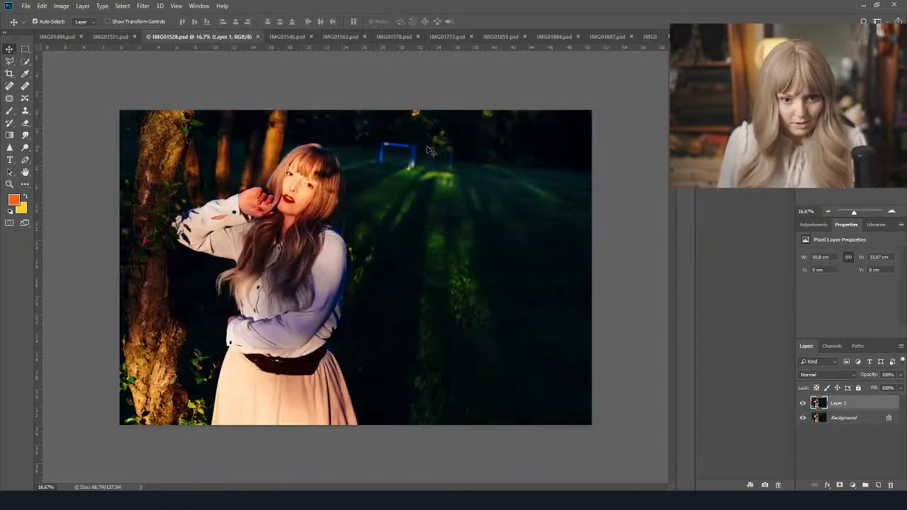
key("ctrl+Tab")
key("ctrl+Tab")
key("ctrl+Tab")
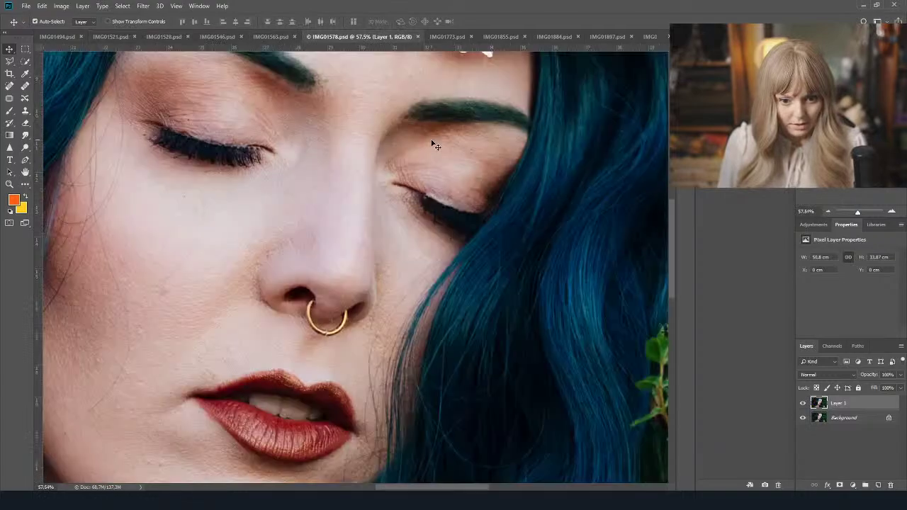
key("ctrl+0")
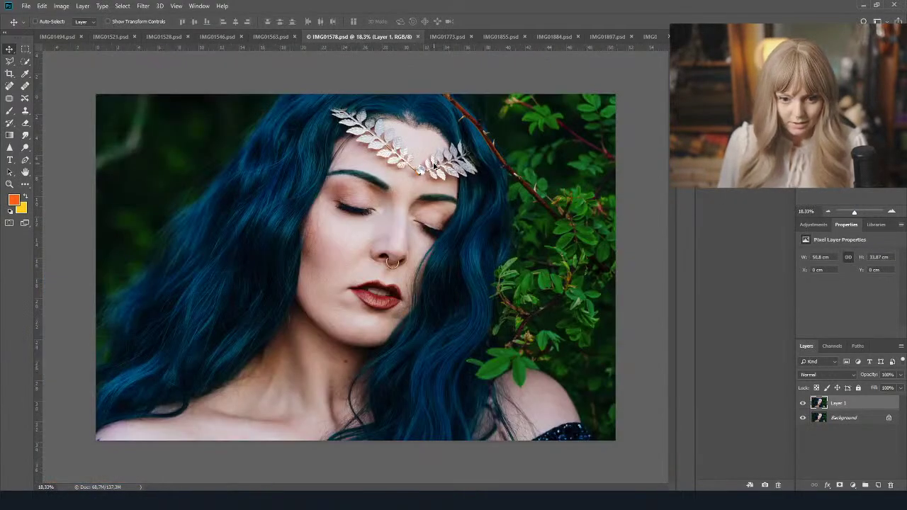
key("ctrl+minus")
key("ctrl+0")
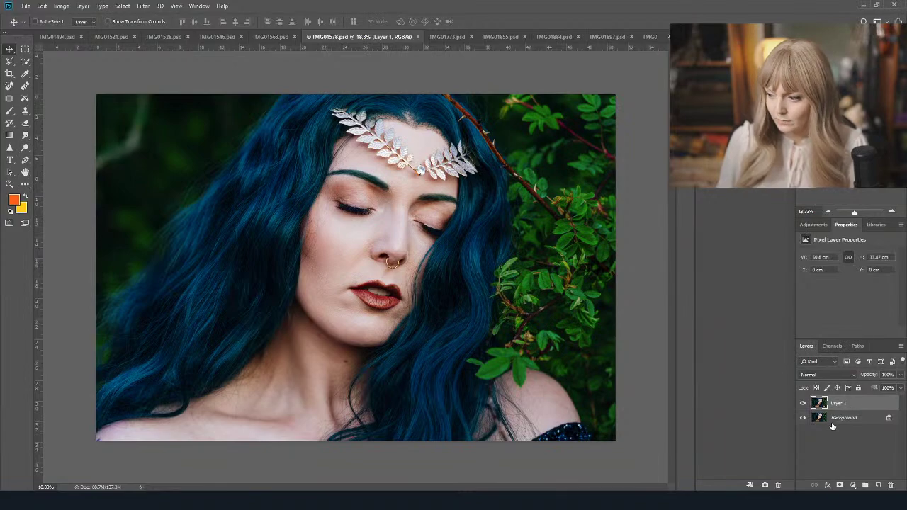
Step: Inspect the skin, lashes, lips and leaf headpiece in IMG01578.psd up close, then review the whole portrait
scroll(482, 300, "up", 6)
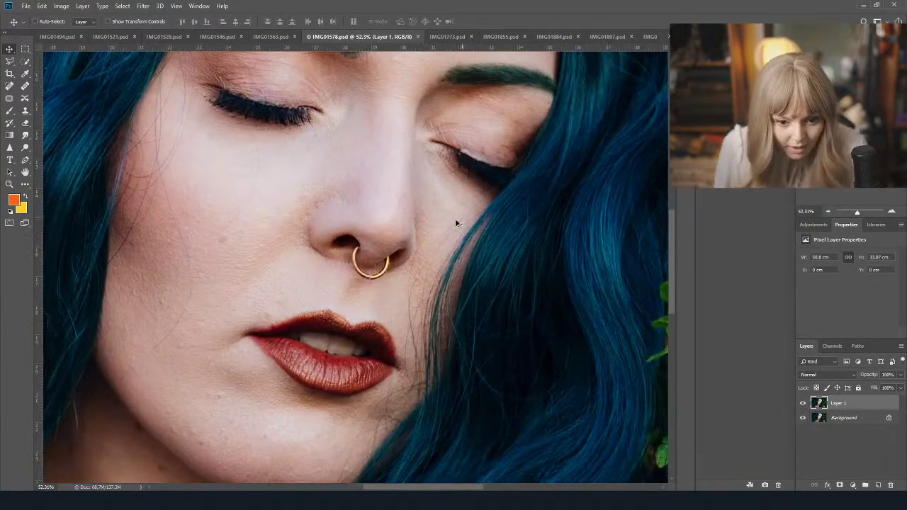
scroll(353, 159, "up", 1)
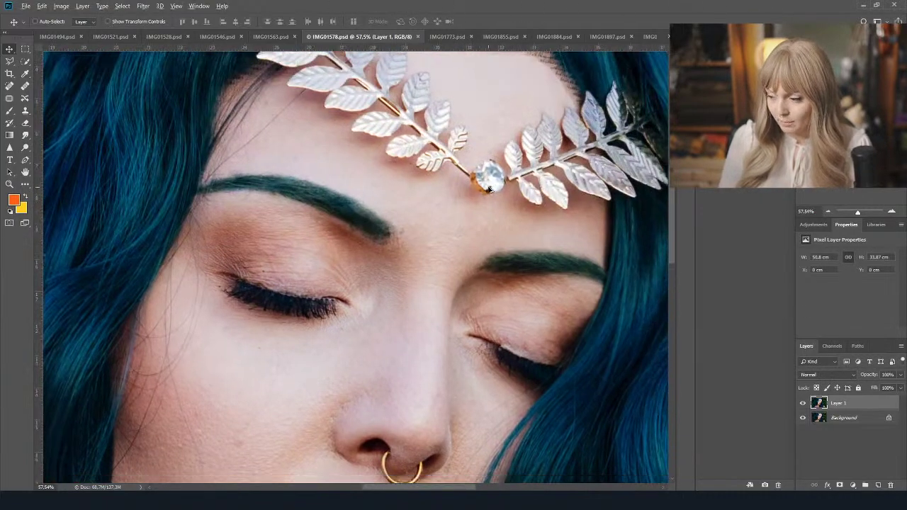
scroll(577, 284, "down", 2)
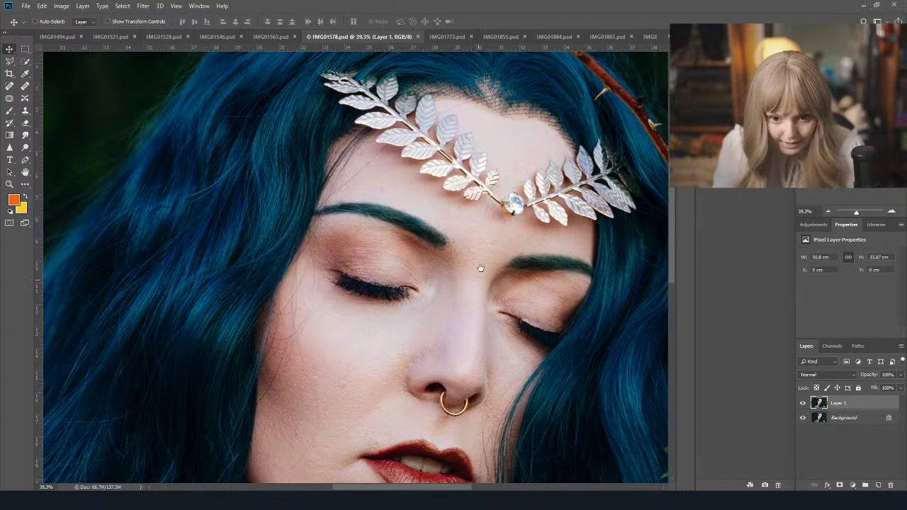
left_click_drag(480, 268, 479, 143)
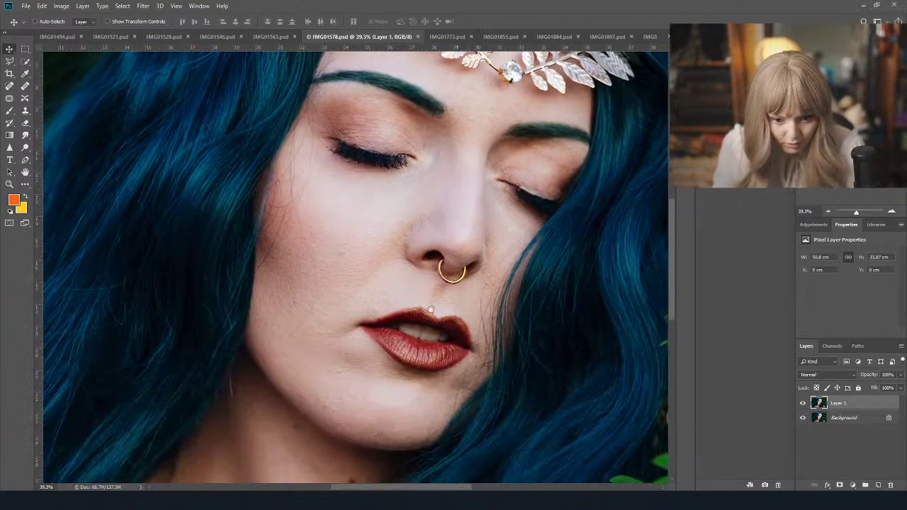
scroll(450, 228, "down", 4)
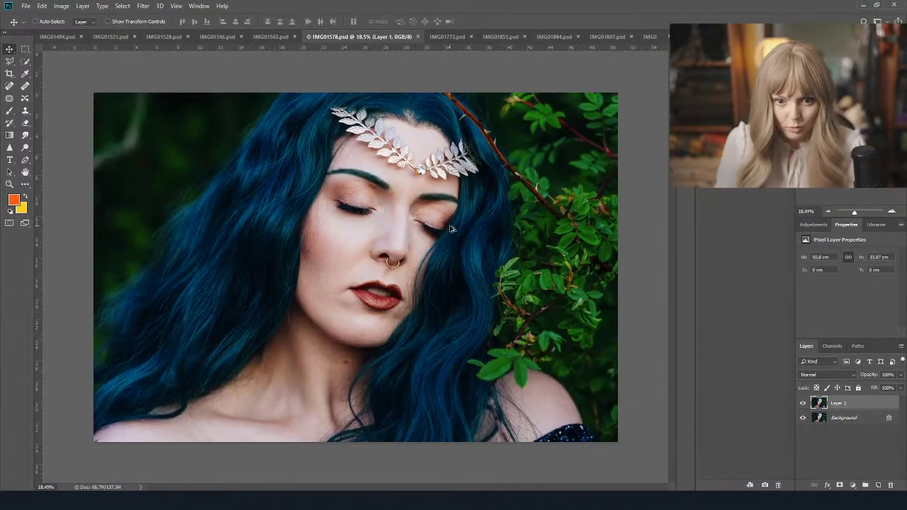
Step: Open Layer 1 of IMG01578.psd in the Liquify filter and bring up the Face Shape settings
left_click(144, 7)
left_click(144, 7)
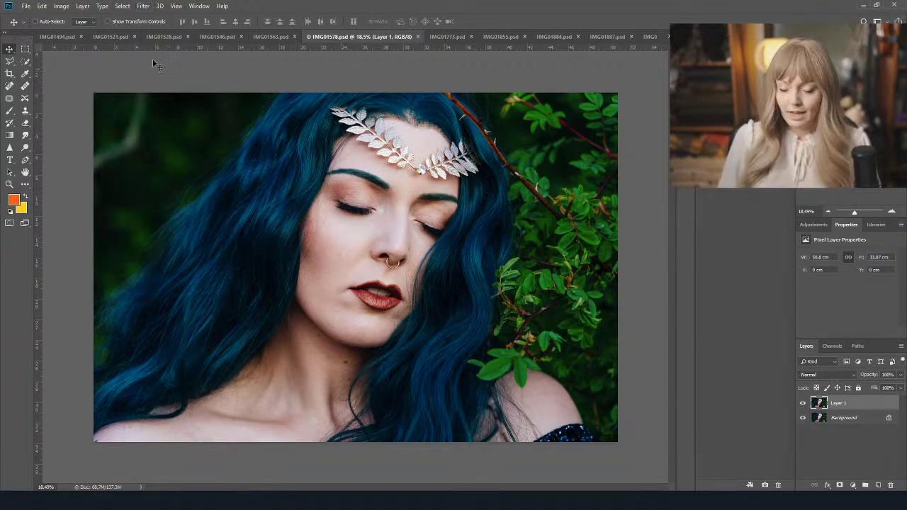
left_click(146, 8)
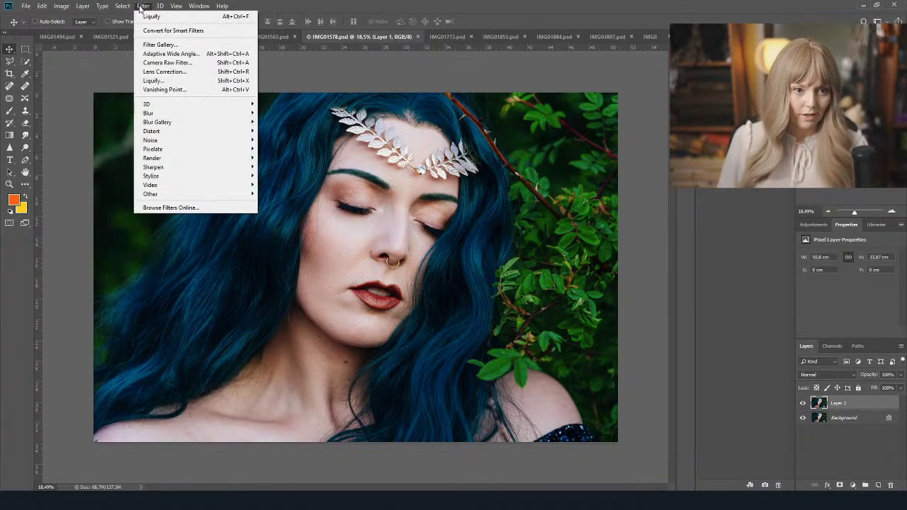
left_click(141, 9)
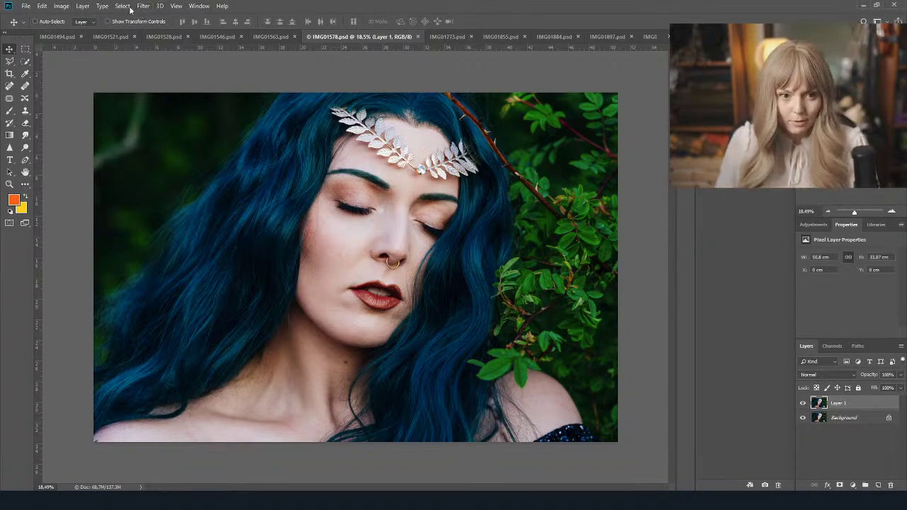
left_click(142, 6)
left_click(167, 83)
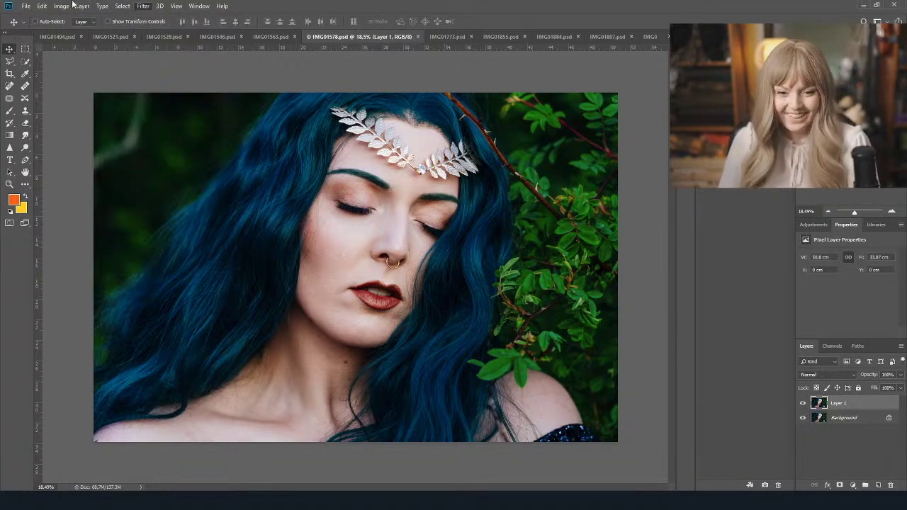
scroll(779, 284, "down", 3)
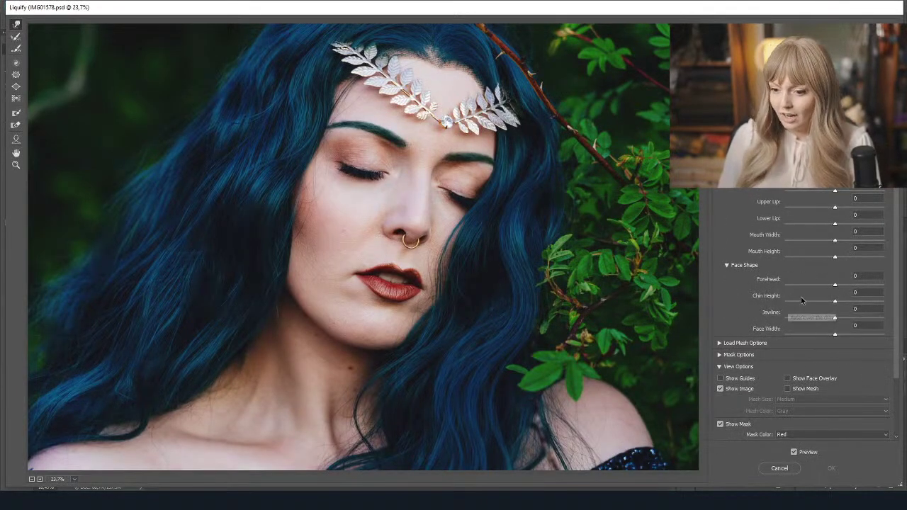
left_click(747, 294)
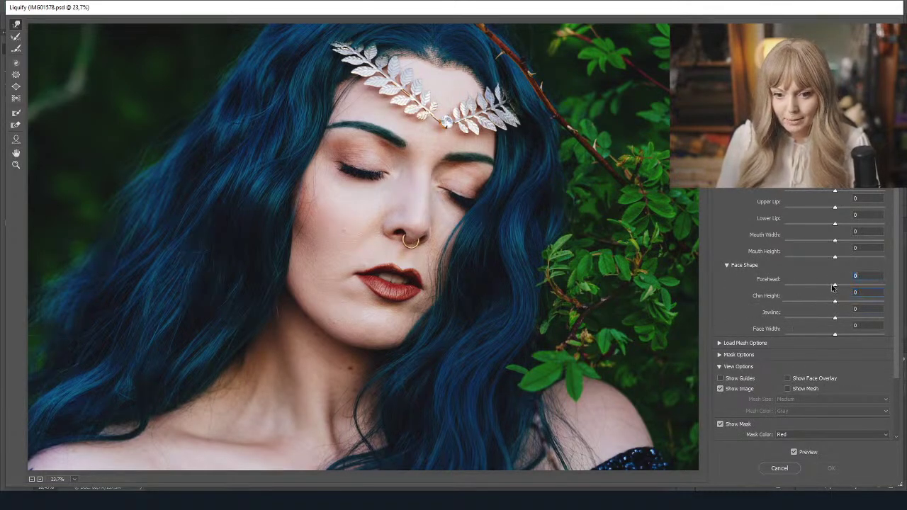
key("shift+Tab")
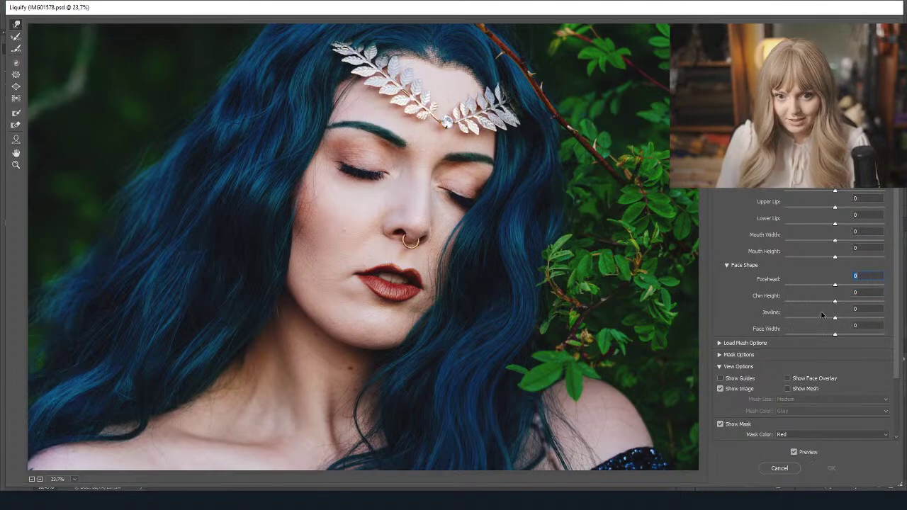
Step: Try a Forehead value of 100 in Liquify and inspect its effect on the face up close
left_click_drag(822, 315, 787, 275)
key("ctrl+z")
scroll(567, 255, "down", 4)
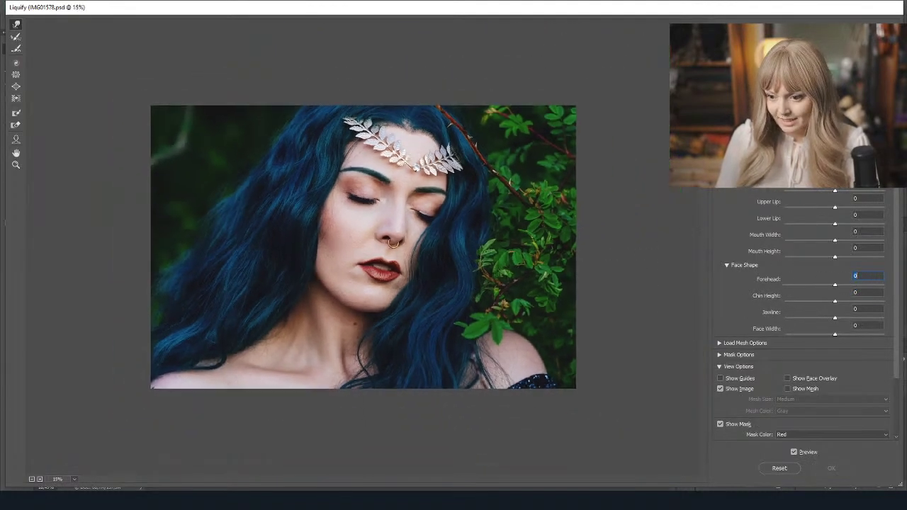
left_click_drag(835, 285, 898, 303)
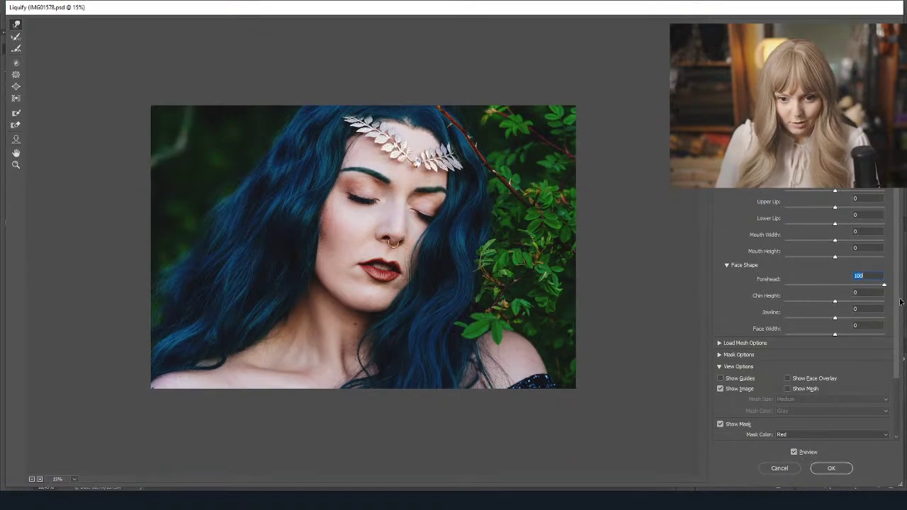
scroll(423, 161, "up", 7)
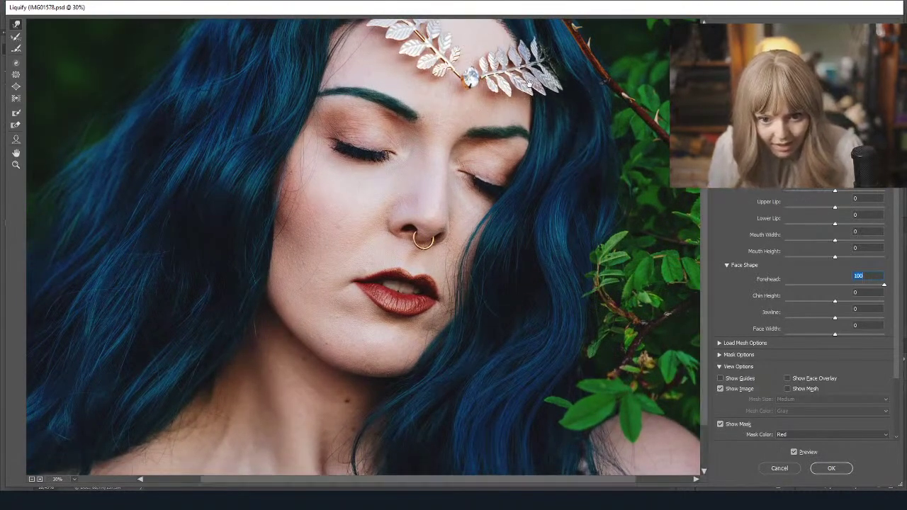
left_click_drag(530, 178, 497, 232)
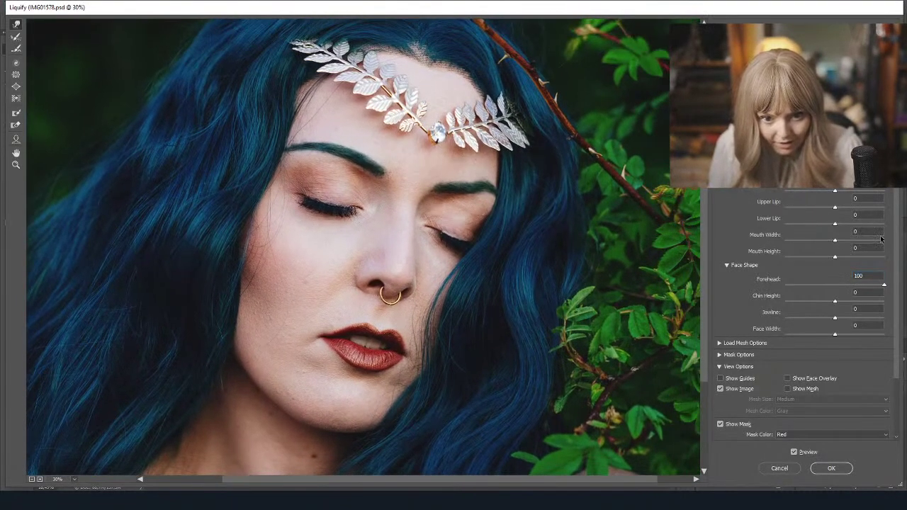
Step: Set Forehead to -6, Chin Height to 10 and Jawline to -42, then compare the face with the original
mouse_move(876, 290)
left_mouse_down()
mouse_move(831, 289)
mouse_move(831, 312)
left_mouse_up()
scroll(517, 334, "down", 3)
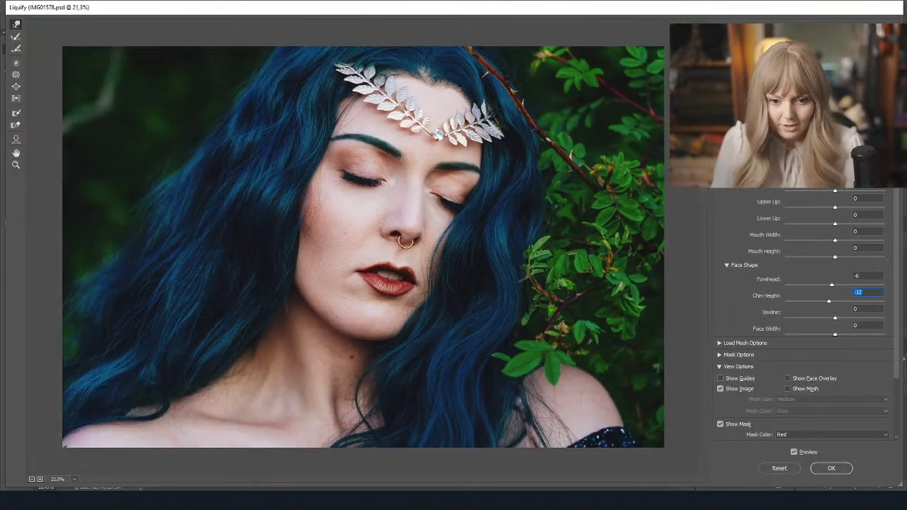
left_click_drag(829, 302, 838, 305)
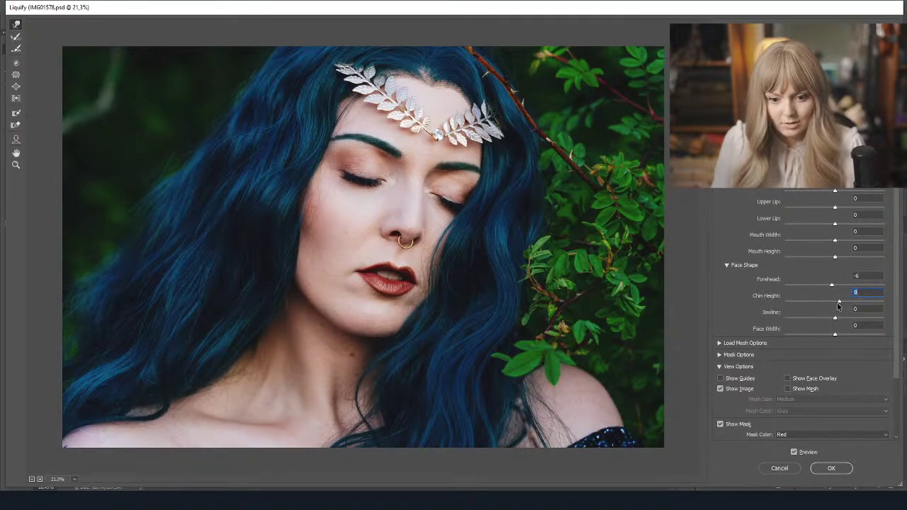
left_click_drag(836, 318, 812, 322)
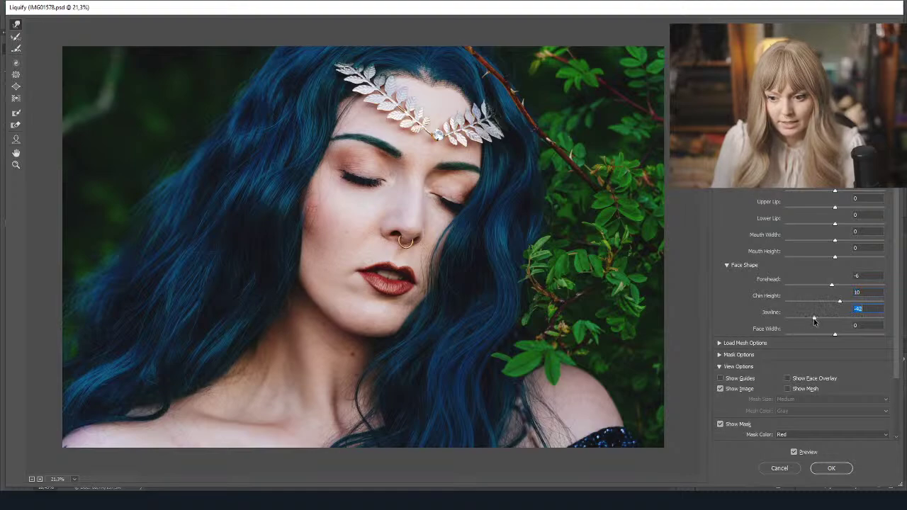
left_click(793, 453)
left_click(793, 453)
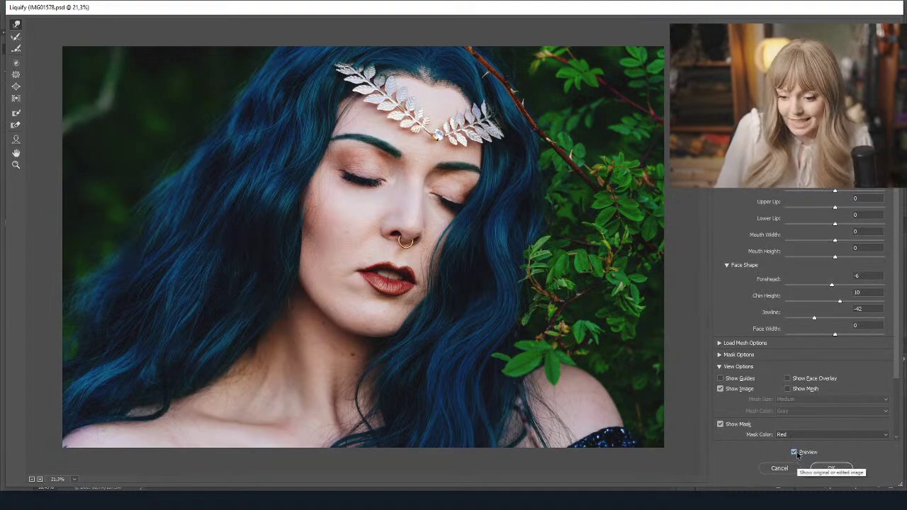
Step: Compare the reshaped face with the original in Liquify, then set Face Width to -21
left_click(795, 453)
left_click(795, 452)
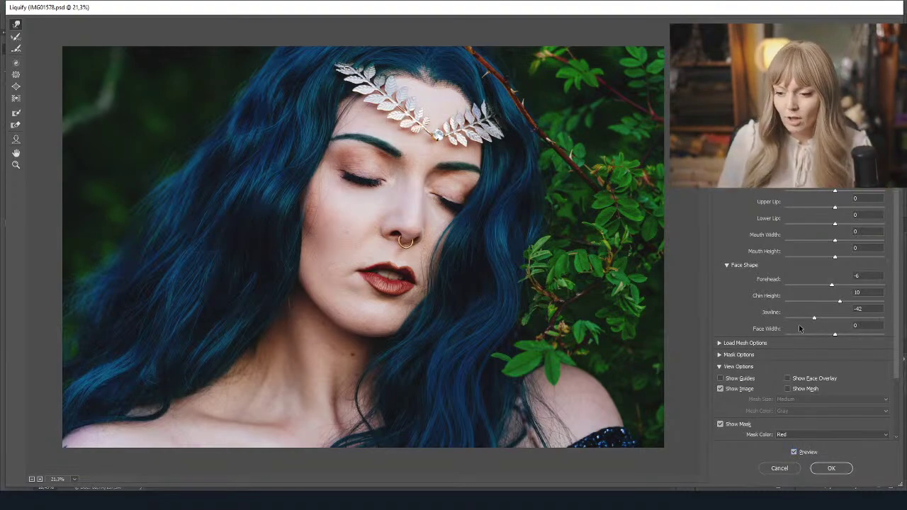
mouse_move(835, 341)
left_mouse_down()
mouse_move(817, 341)
mouse_move(825, 342)
left_mouse_up()
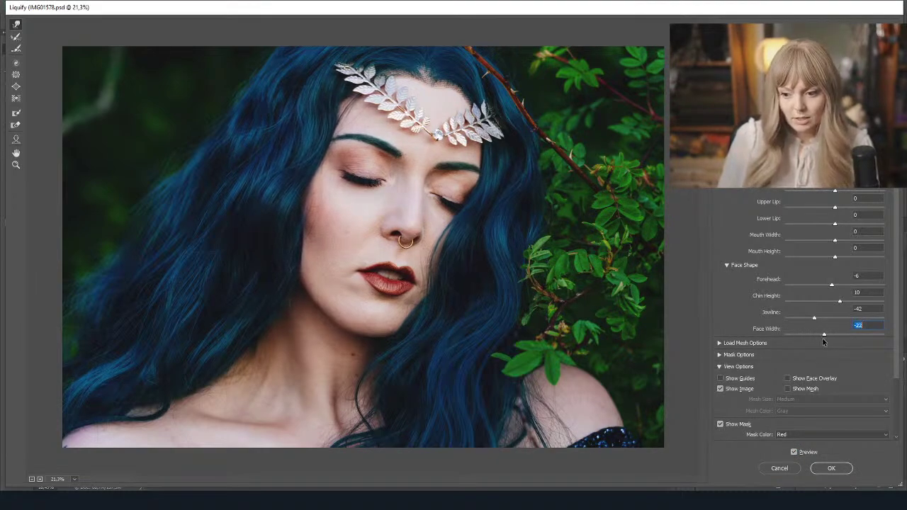
scroll(468, 306, "down", 2)
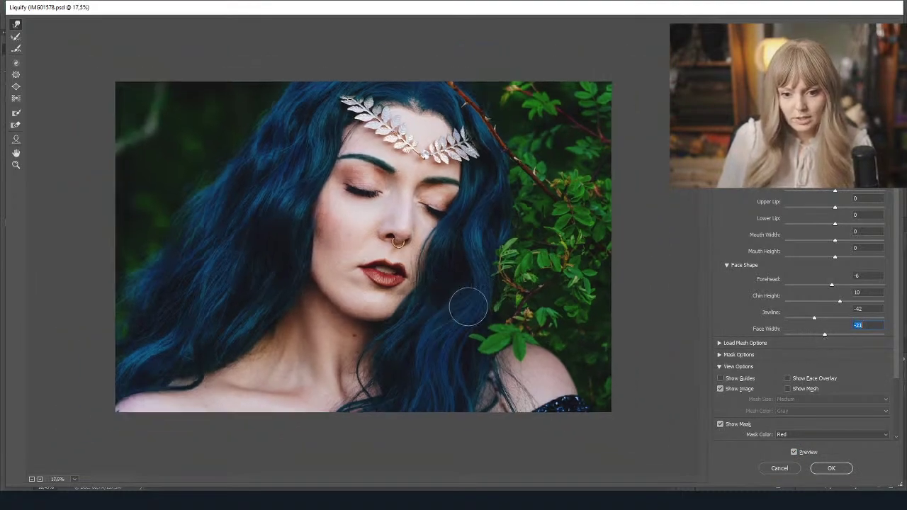
Step: Compare the slimmed face with the original repeatedly, then apply the Liquify changes to Layer 1
left_click(794, 452)
left_click(794, 451)
left_click(794, 452)
left_click(794, 452)
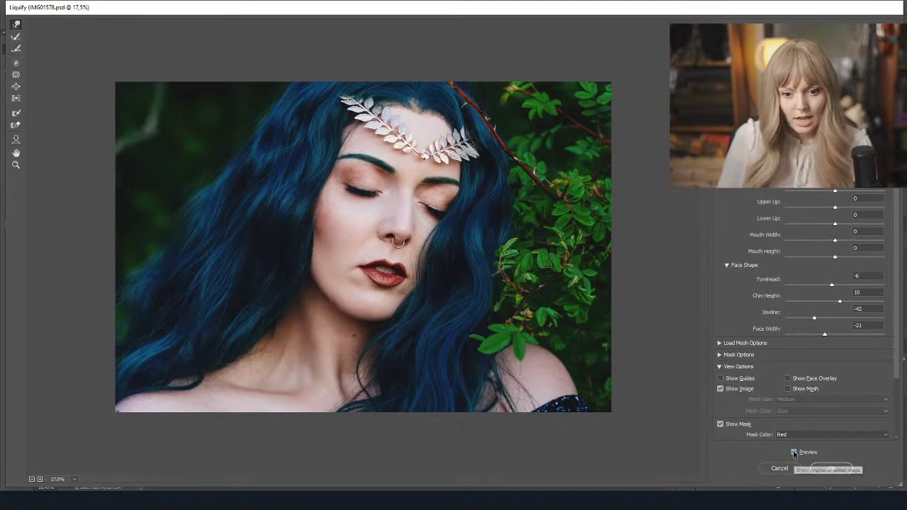
left_click(794, 451)
left_click(794, 452)
left_click(794, 452)
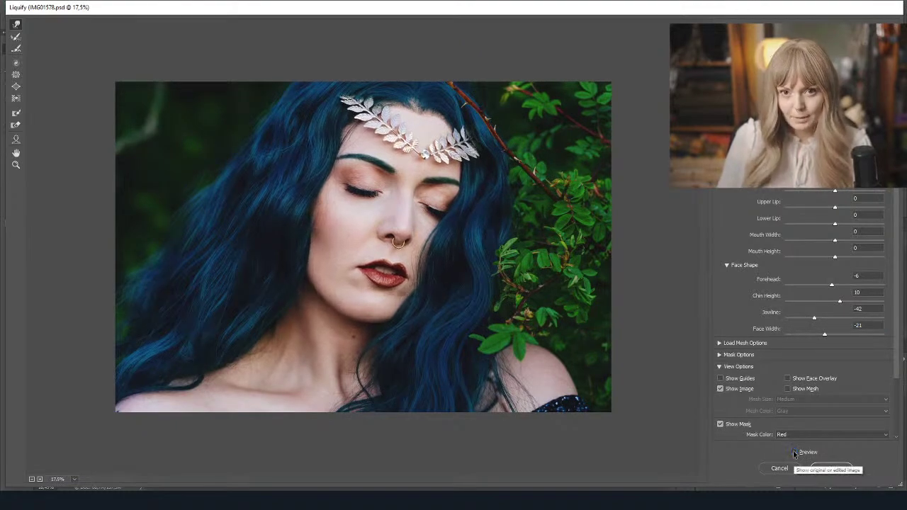
left_click(794, 452)
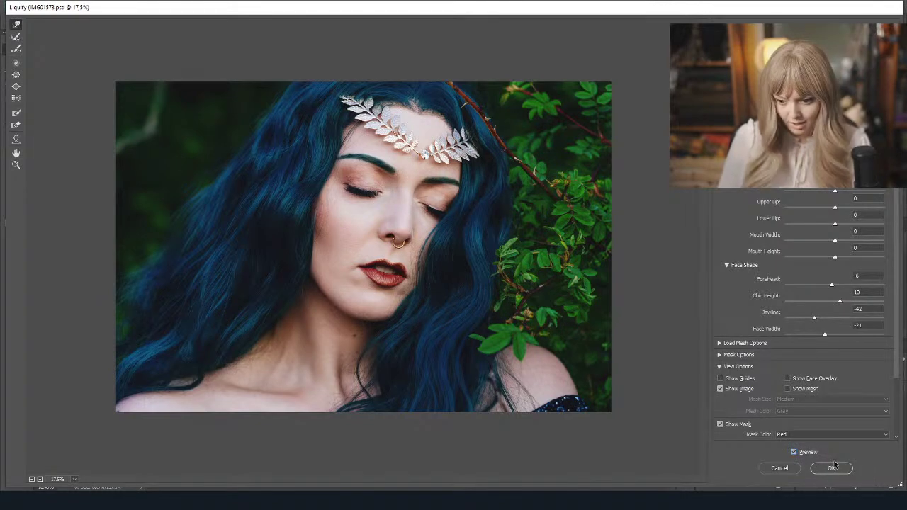
left_click(833, 468)
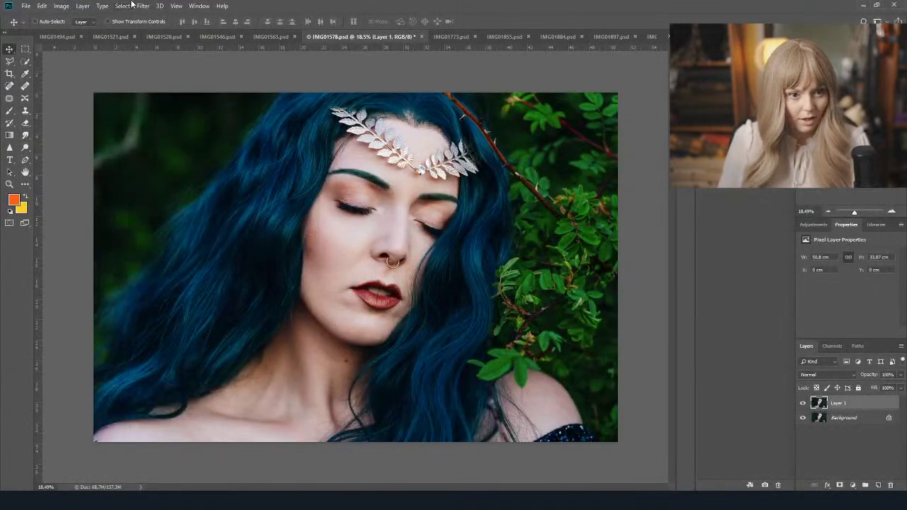
Step: Reopen Layer 1 in Liquify, warp the hair beside the jaw and neck to add volume, and apply the filter
left_click(140, 6)
left_click(163, 80)
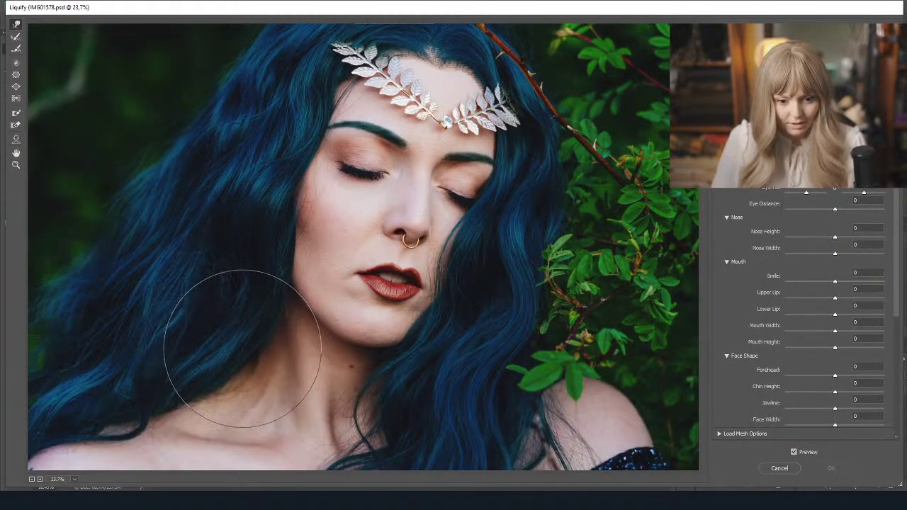
mouse_move(243, 350)
left_mouse_down()
mouse_move(276, 382)
mouse_move(206, 372)
left_mouse_up()
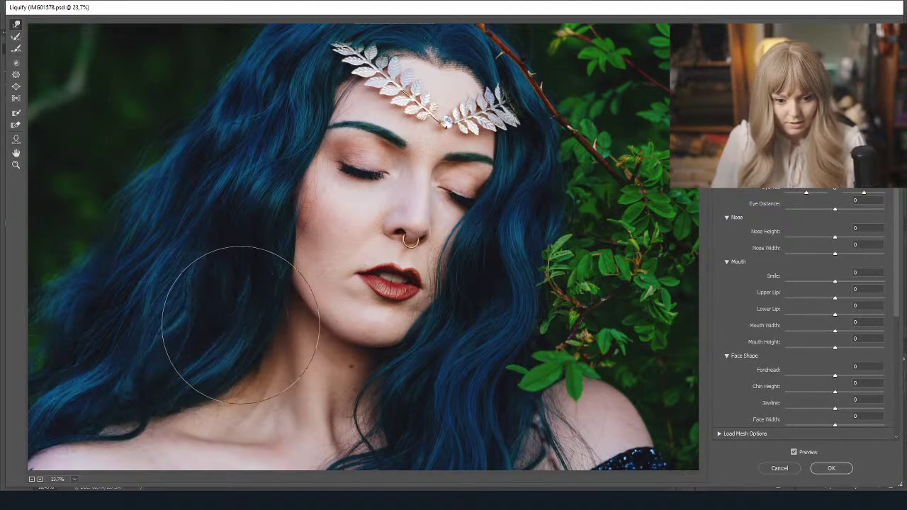
key("ctrl+space")
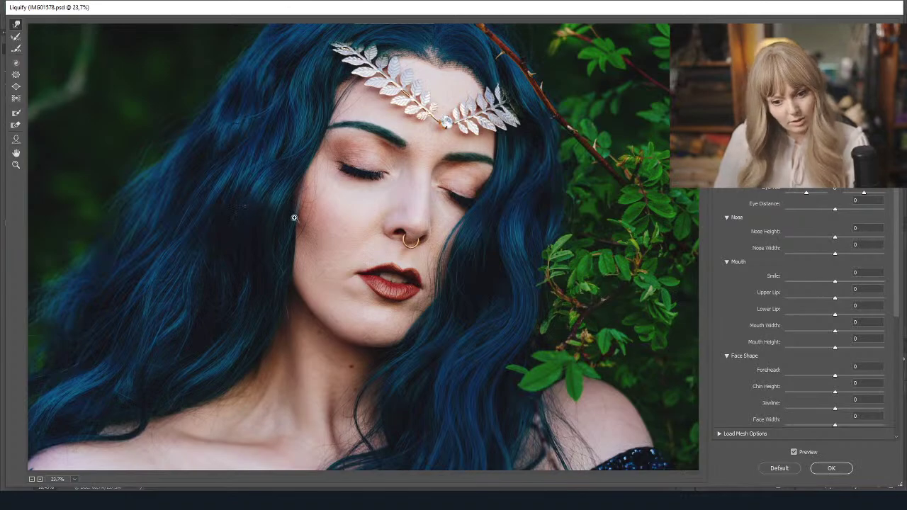
left_click_drag(243, 205, 480, 308)
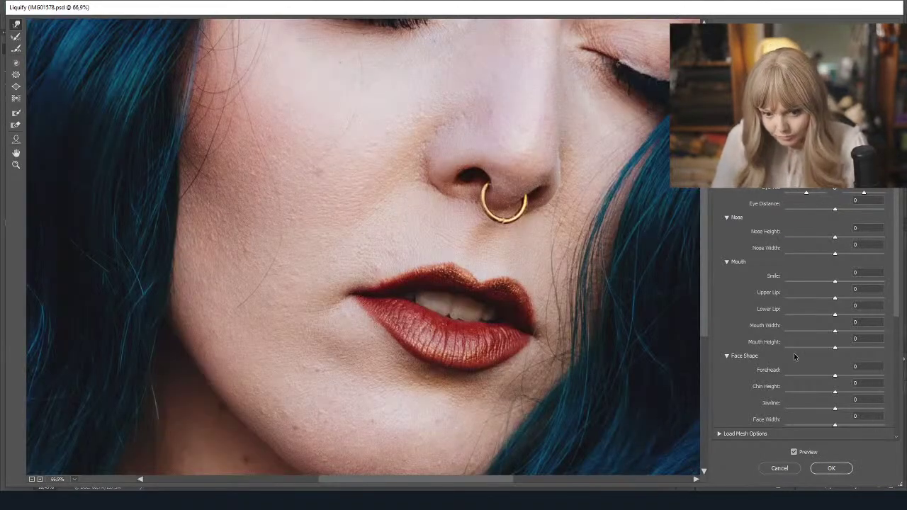
left_click(833, 468)
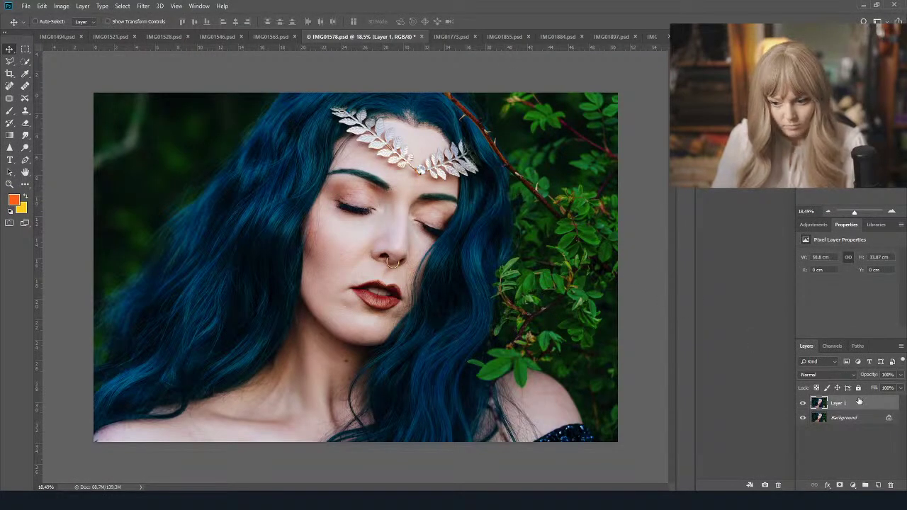
Step: Compare the portrait with and without Layer 1 to examine the reshaped face and hair
left_click(804, 403)
left_click(803, 403)
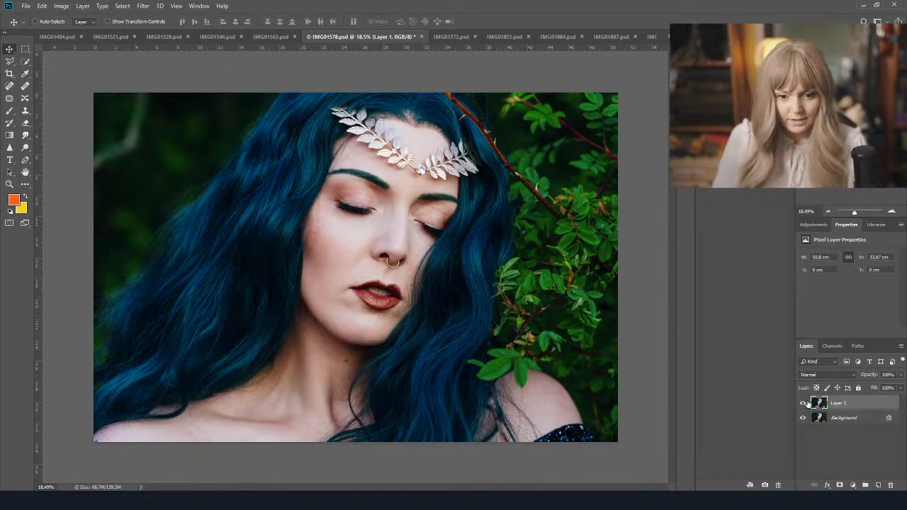
left_click(804, 403)
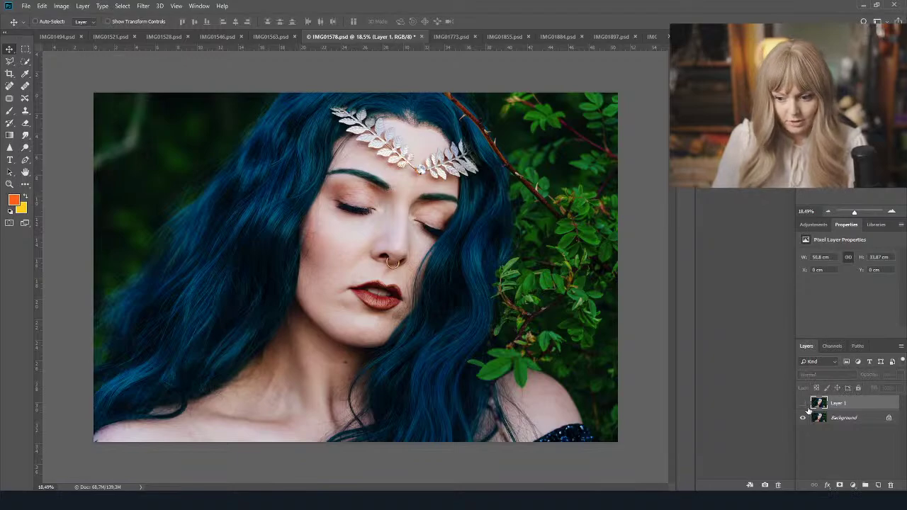
left_click(803, 404)
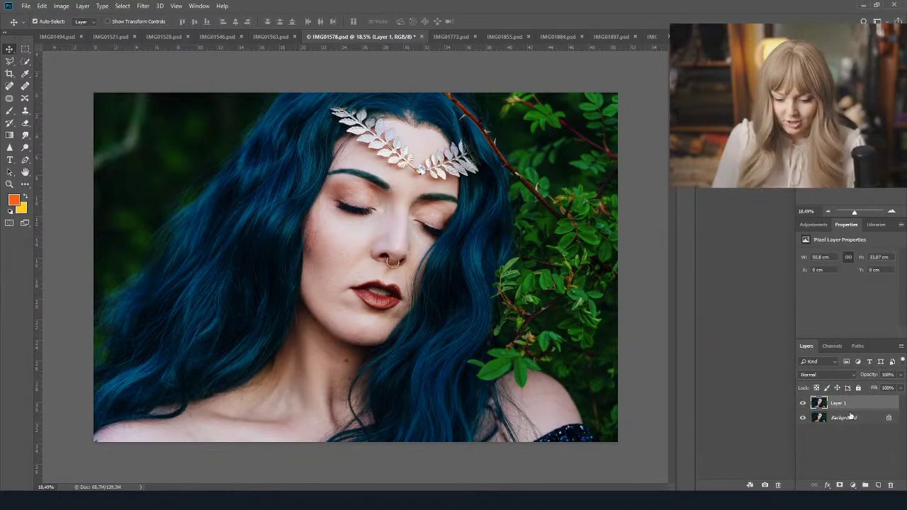
Step: Duplicate Layer 1 as a working copy for recoloring the eyebrows
key("ctrl+j")
scroll(390, 275, "up", 6)
scroll(419, 244, "up", 4)
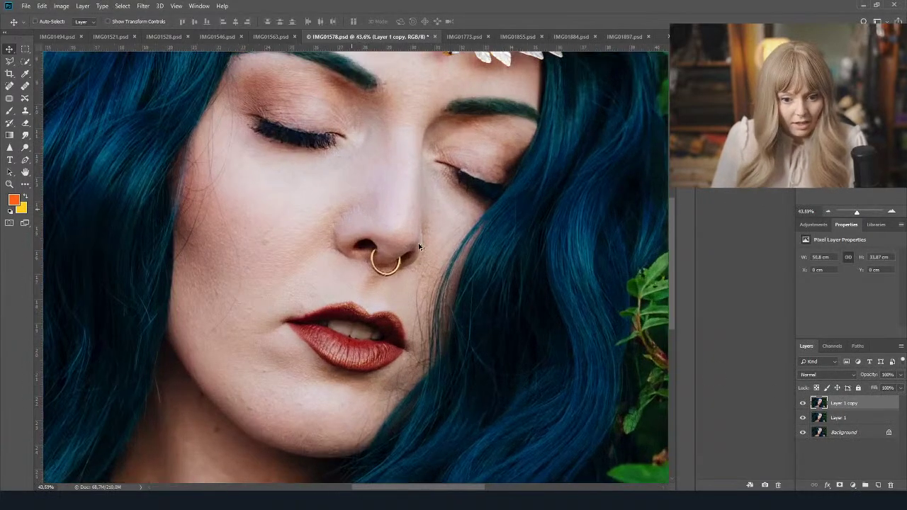
left_click_drag(368, 87, 393, 262)
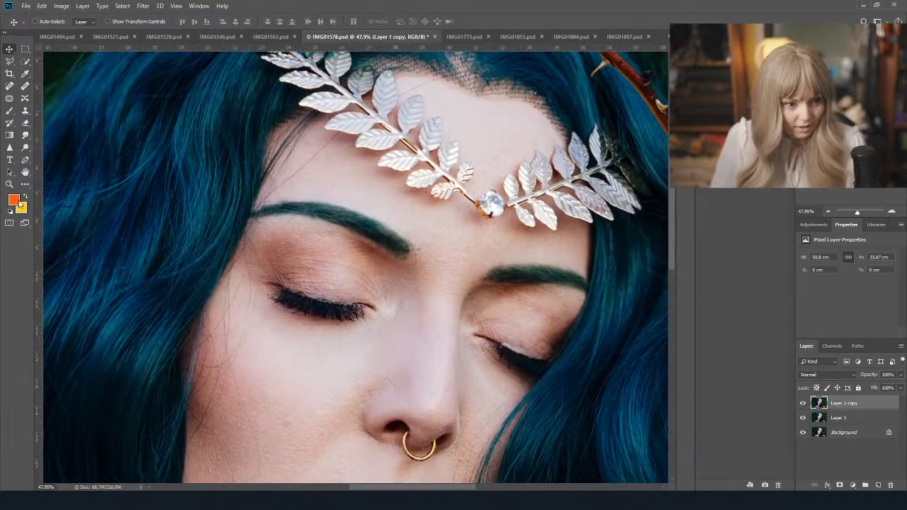
Step: Choose the Brush tool and sample the hair's dark blue, 013855, as the foreground color
key("d")
left_click(9, 110)
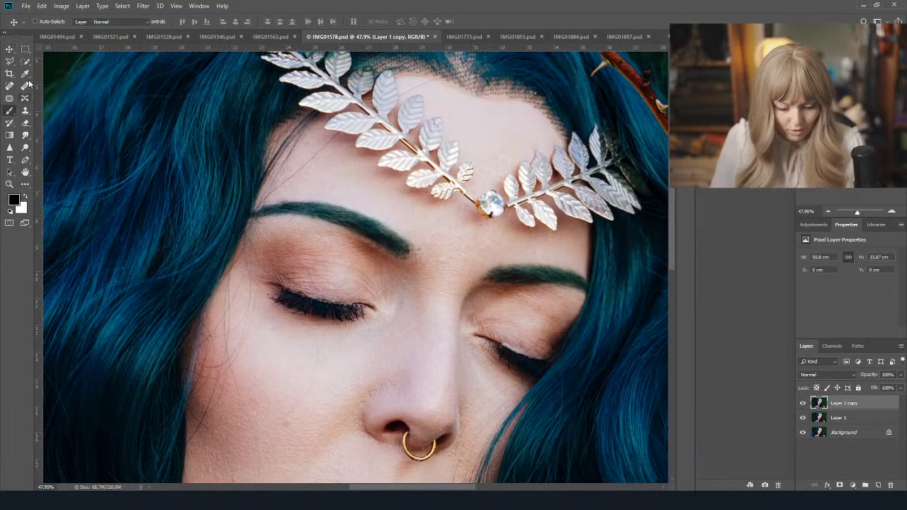
left_click(14, 201)
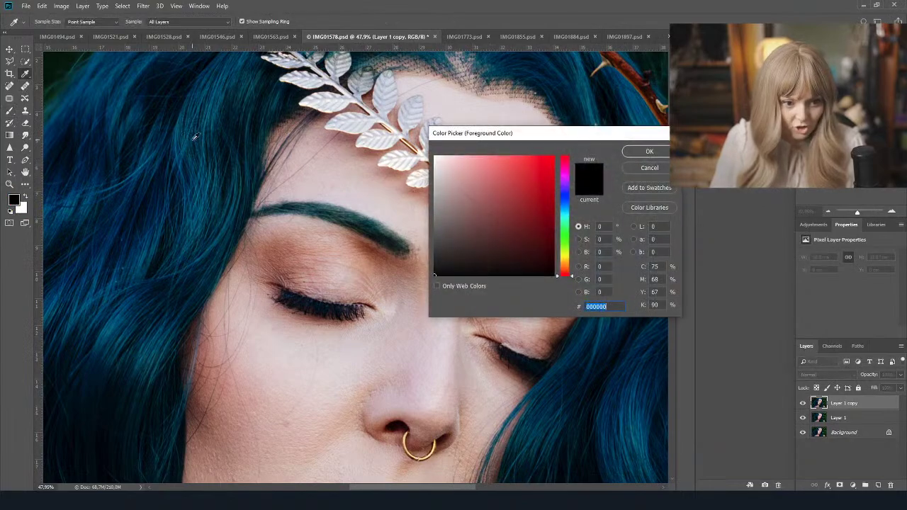
left_click(198, 136)
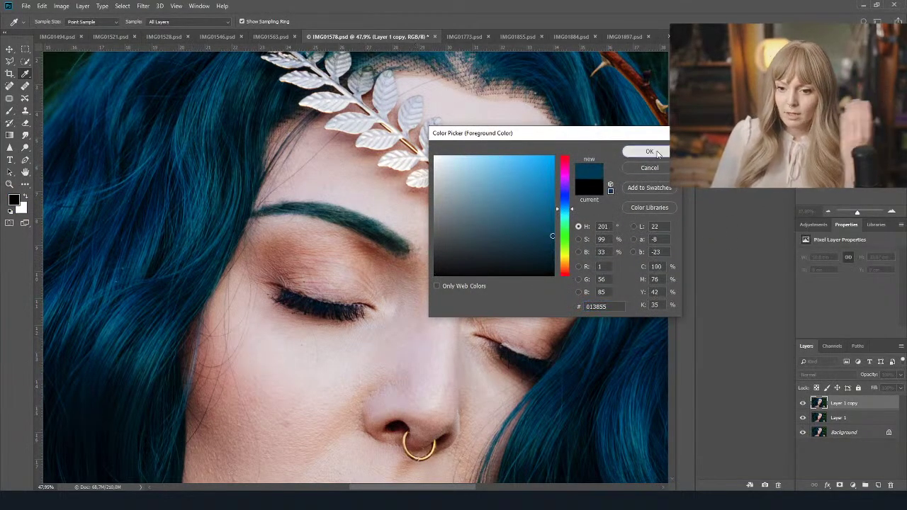
left_click(648, 152)
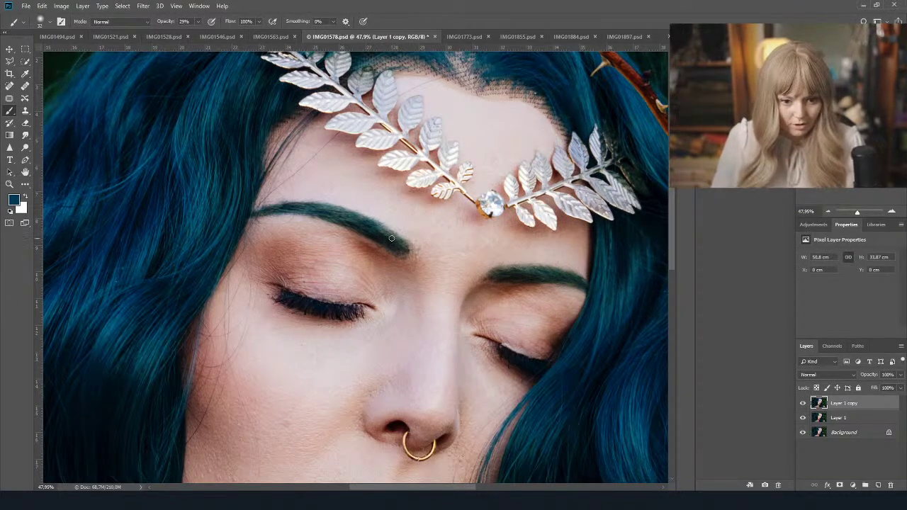
Step: Set the Soft Round brush to a size of 100 px with 38% hardness
left_click(40, 23)
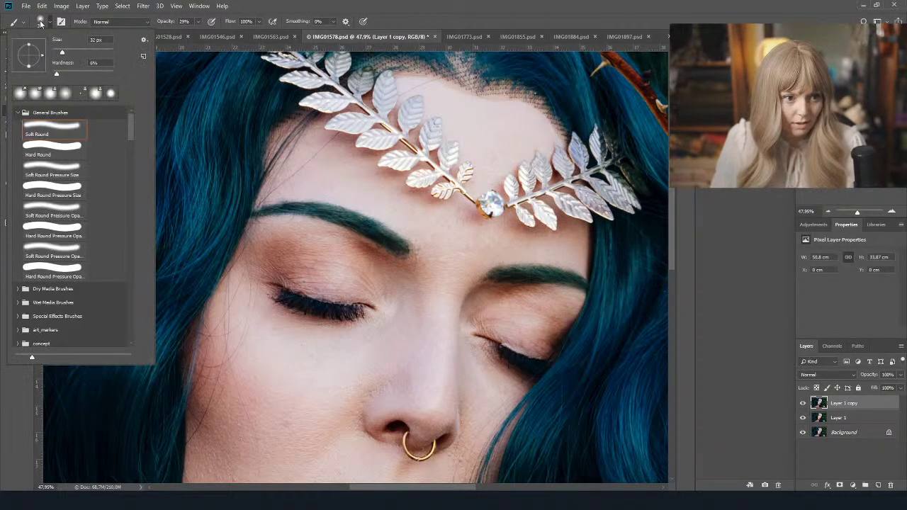
left_click(75, 73)
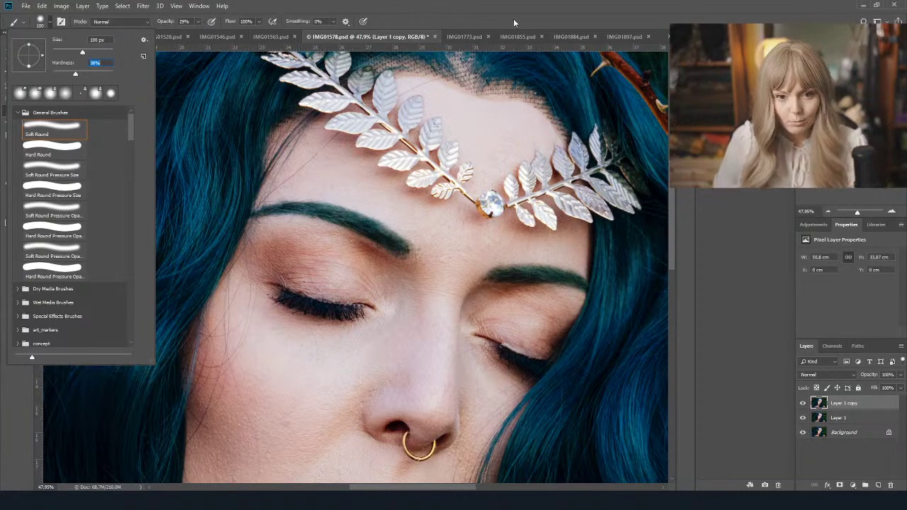
left_click(496, 9)
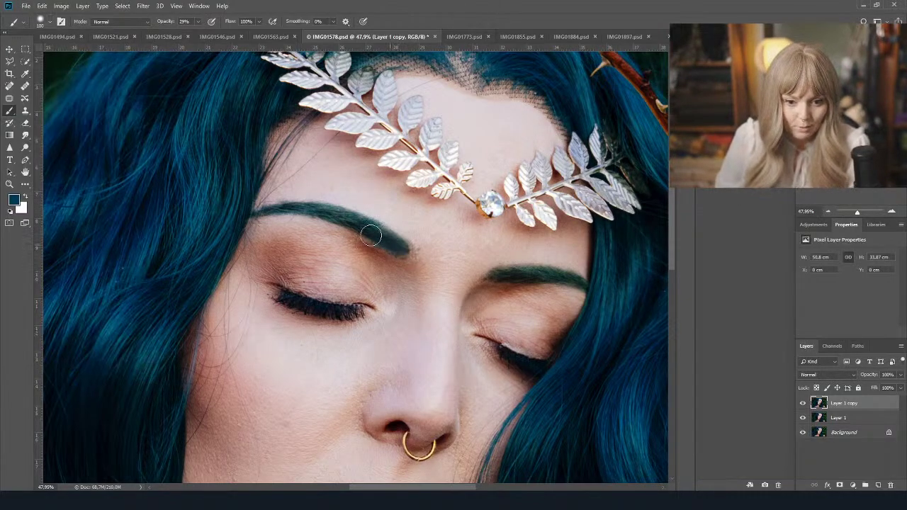
Step: Reduce the brush size and paint the left-hand eyebrow with the sampled dark blue at 29% opacity
left_click(41, 23)
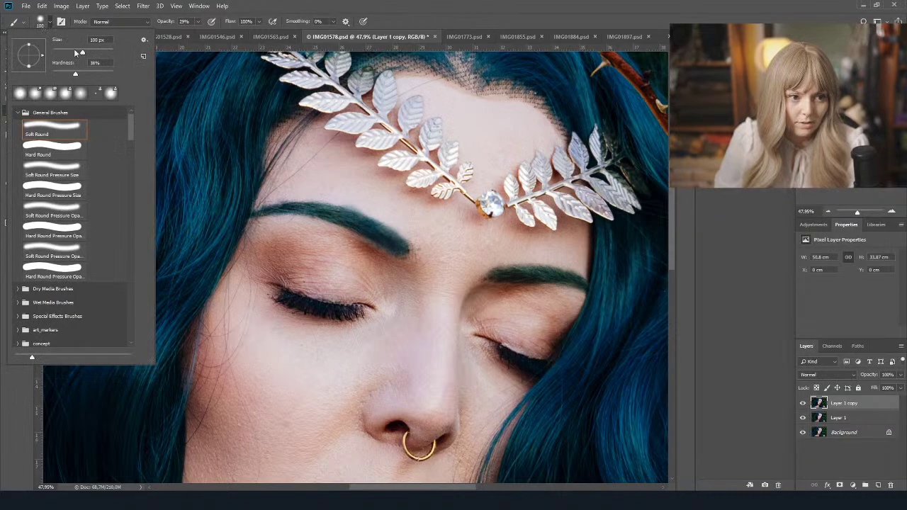
left_click(353, 222)
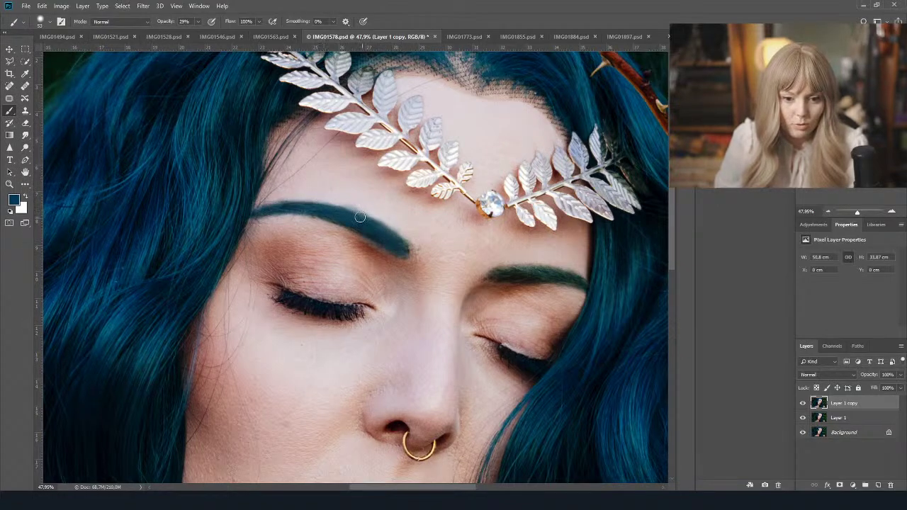
left_click_drag(323, 217, 341, 220)
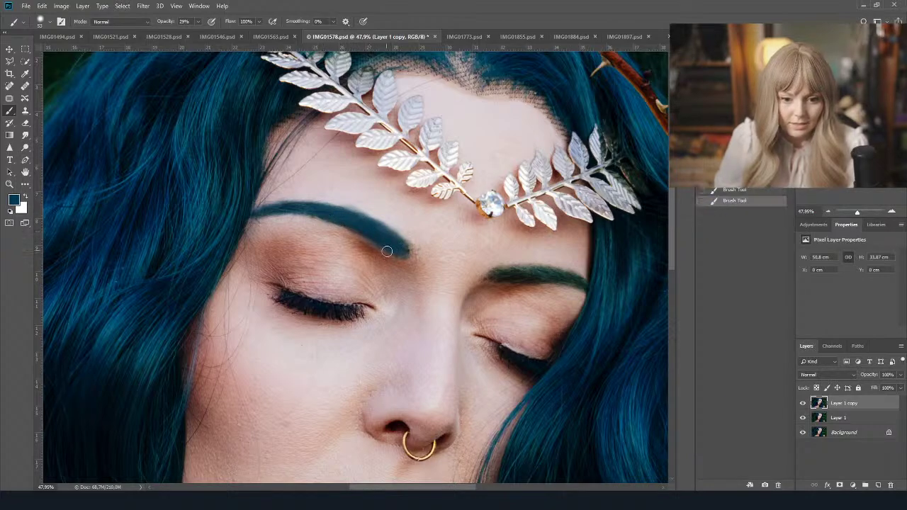
mouse_move(387, 251)
left_mouse_down()
mouse_move(404, 252)
mouse_move(399, 242)
left_mouse_up()
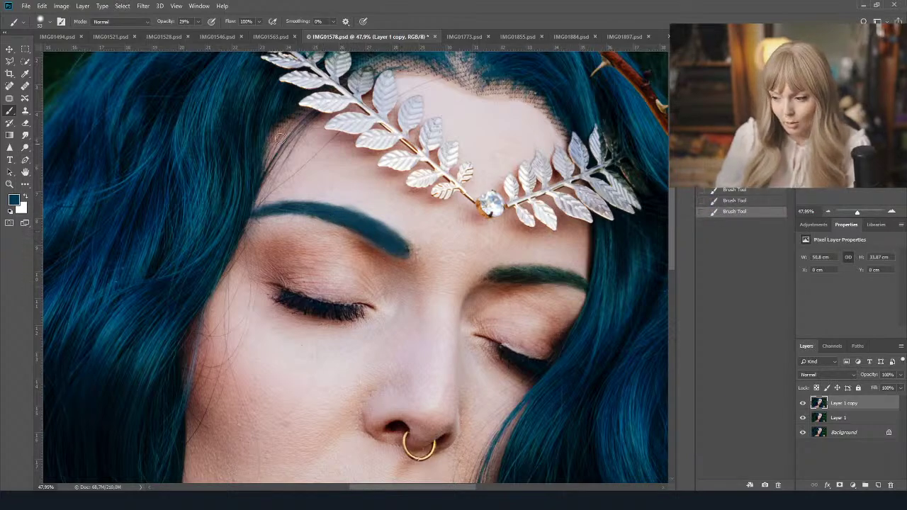
Step: Set the brush size to 70 px and paint the right-hand eyebrow in the same dark blue
left_click(44, 21)
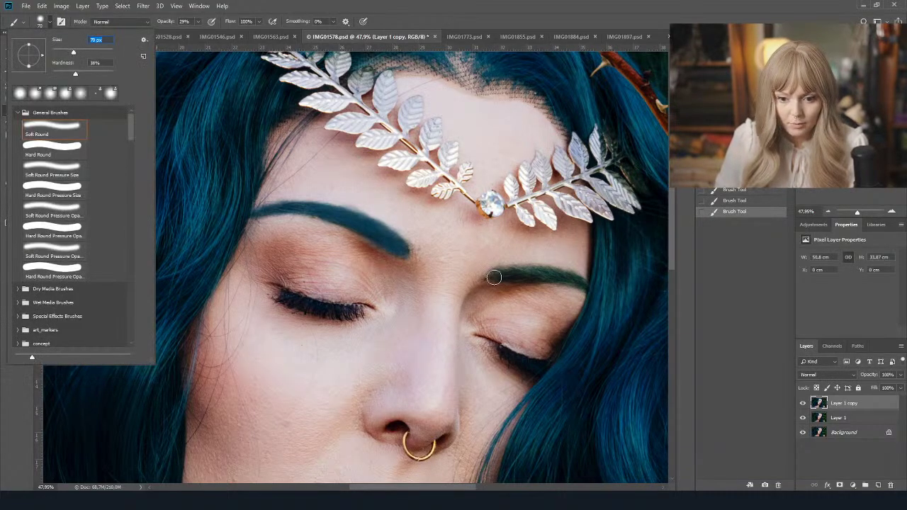
mouse_move(499, 275)
left_mouse_down()
mouse_move(541, 273)
mouse_move(533, 274)
left_mouse_up()
mouse_move(523, 273)
left_mouse_down()
mouse_move(498, 275)
mouse_move(551, 266)
mouse_move(515, 281)
mouse_move(577, 279)
mouse_move(543, 279)
left_mouse_up()
key("ctrl+z")
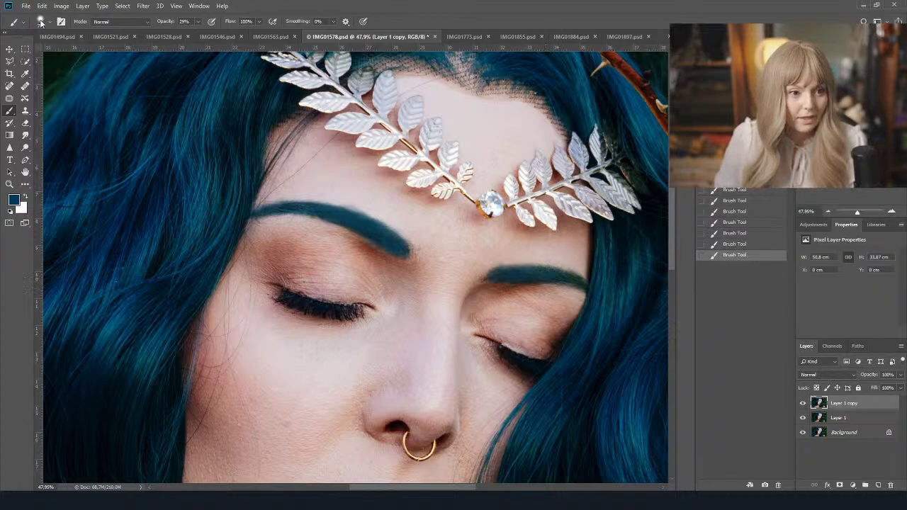
Step: Touch up the right-hand eyebrow's ends and upper edge with a smaller brush, undoing the last strokes
left_click(40, 22)
mouse_move(583, 285)
left_mouse_down()
mouse_move(560, 274)
mouse_move(587, 283)
mouse_move(549, 274)
mouse_move(593, 287)
left_mouse_up()
left_click(587, 282)
mouse_move(541, 266)
left_mouse_down()
mouse_move(503, 273)
mouse_move(487, 290)
left_mouse_up()
key("ctrl+z")
key("ctrl+z")
key("ctrl+z")
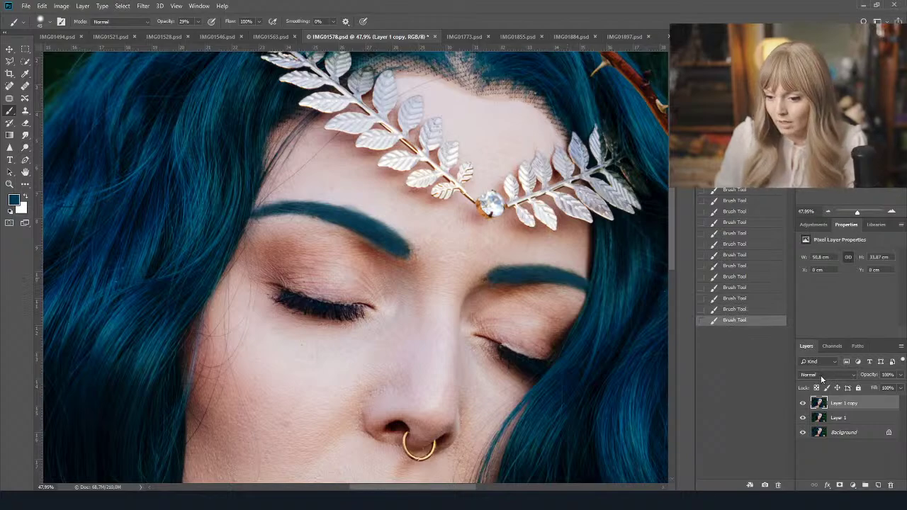
Step: Try the Multiply blending mode on Layer 1 copy, then undo the blending, the eyebrow painting and the layer duplication
scroll(822, 375, "down", 3)
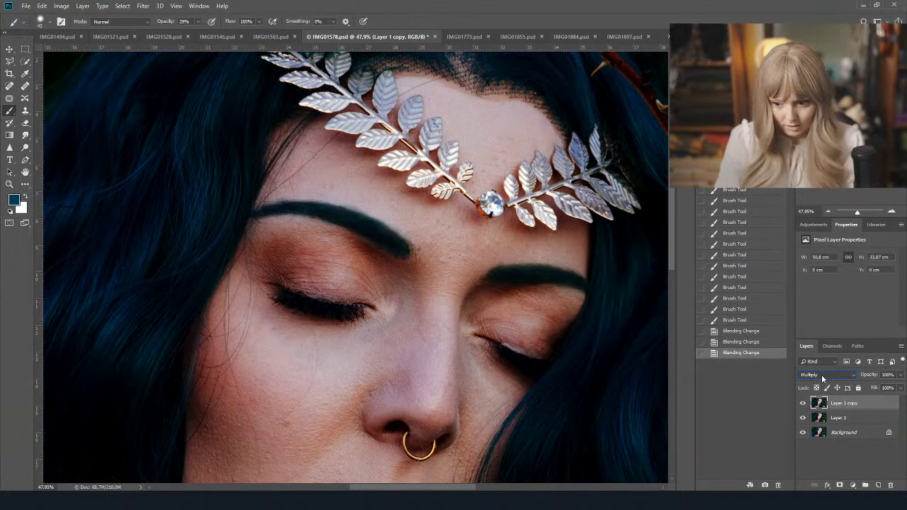
left_click(735, 319)
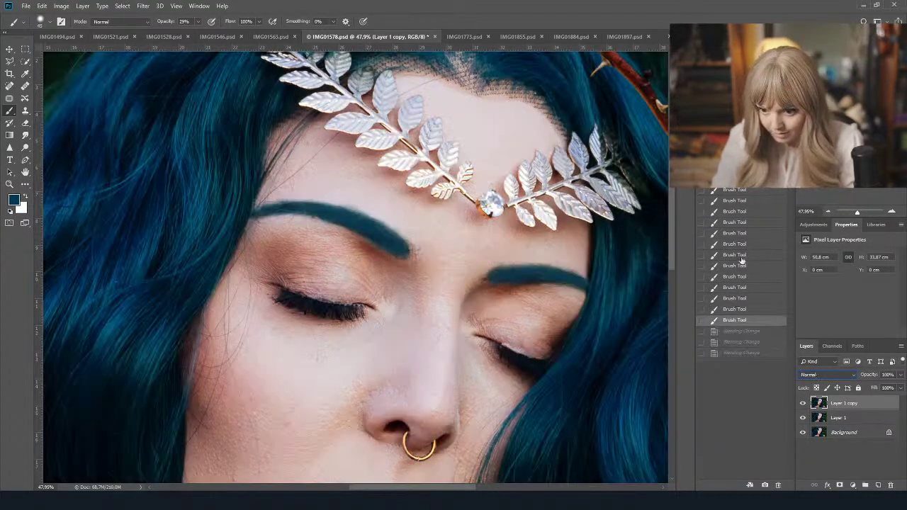
left_click(735, 180)
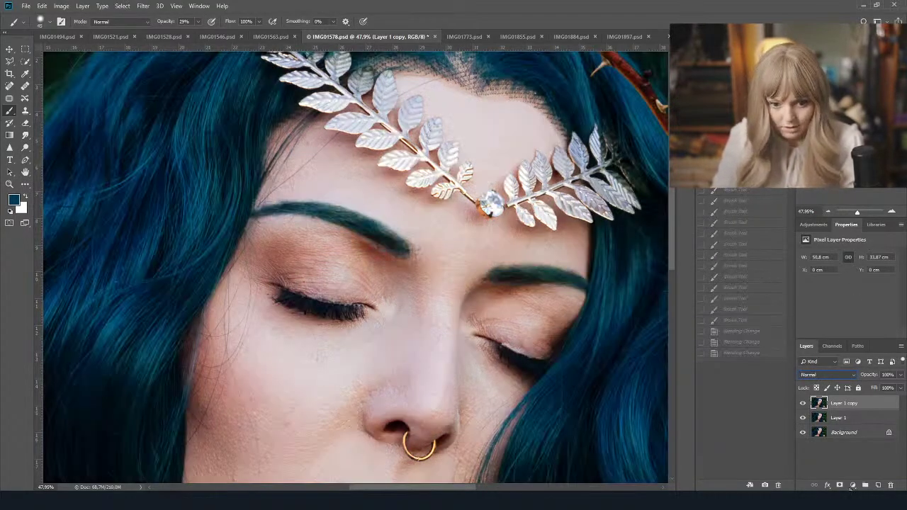
key("ctrl+z")
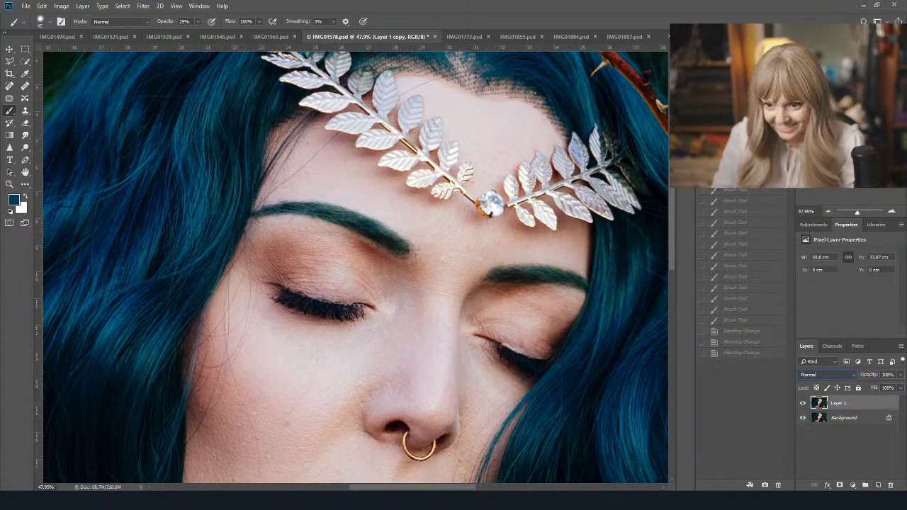
Step: Restore the Layer 1 copy and, on a new layer above it, paint the left-hand eyebrow dark blue with a 66 px brush at 40% opacity
key("ctrl+shift+z")
left_click(879, 485)
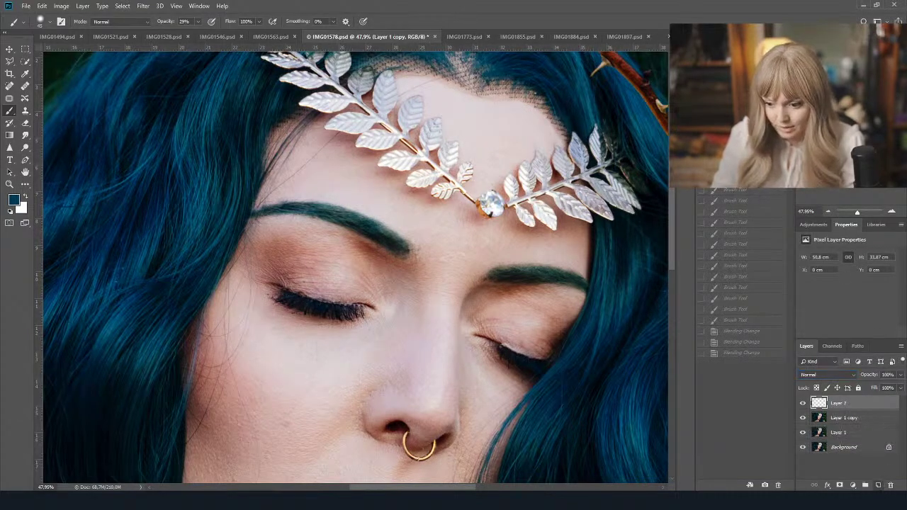
left_click(44, 21)
mouse_move(402, 245)
left_mouse_down()
mouse_move(321, 208)
mouse_move(257, 211)
mouse_move(425, 249)
left_mouse_up()
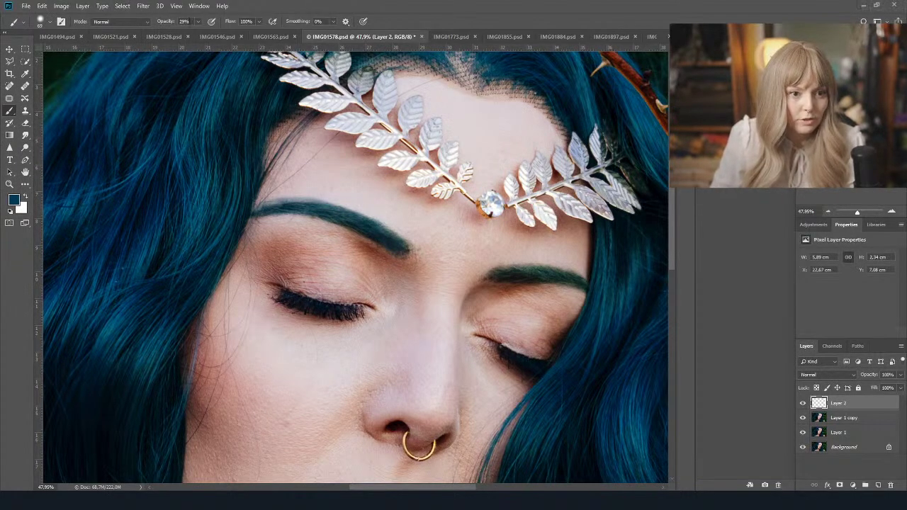
left_click(50, 22)
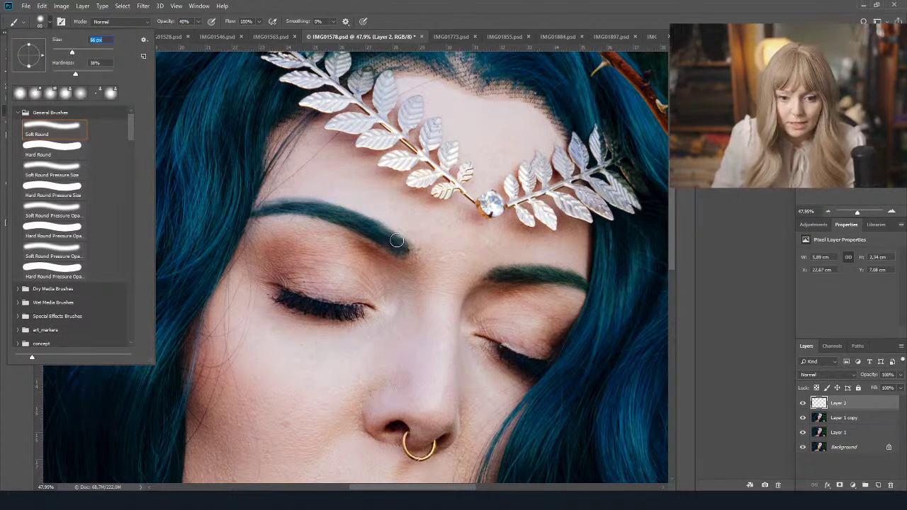
mouse_move(398, 241)
left_mouse_down()
mouse_move(357, 223)
mouse_move(399, 244)
mouse_move(391, 246)
mouse_move(313, 205)
mouse_move(356, 226)
mouse_move(323, 212)
mouse_move(288, 212)
mouse_move(337, 218)
mouse_move(313, 209)
mouse_move(264, 216)
mouse_move(300, 222)
mouse_move(321, 213)
mouse_move(258, 215)
mouse_move(256, 230)
mouse_move(332, 211)
mouse_move(268, 206)
mouse_move(418, 241)
mouse_move(322, 212)
mouse_move(413, 249)
left_mouse_up()
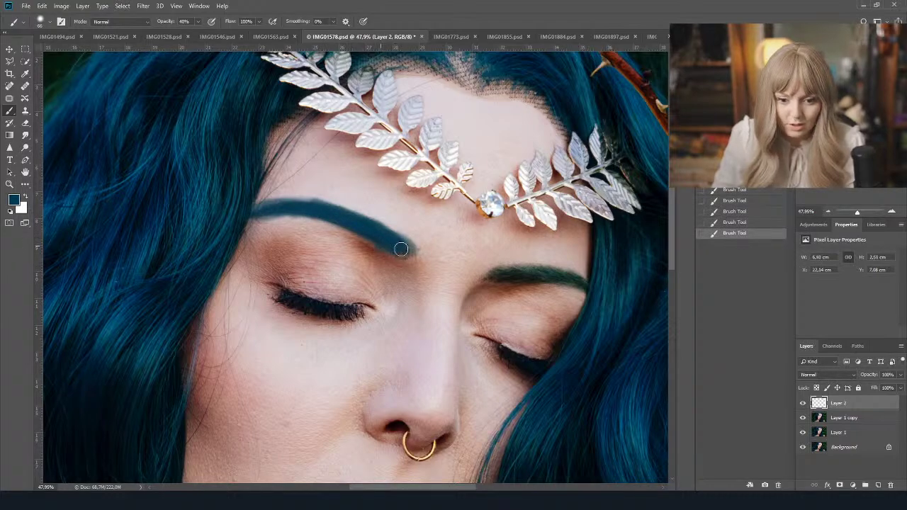
left_click(401, 249)
Step: Paint the right-hand eyebrow in the same dark blue and touch up the left-hand eyebrow's inner end
mouse_move(488, 279)
left_mouse_down()
mouse_move(529, 271)
mouse_move(567, 278)
mouse_move(505, 269)
mouse_move(611, 298)
left_mouse_up()
left_click(531, 279)
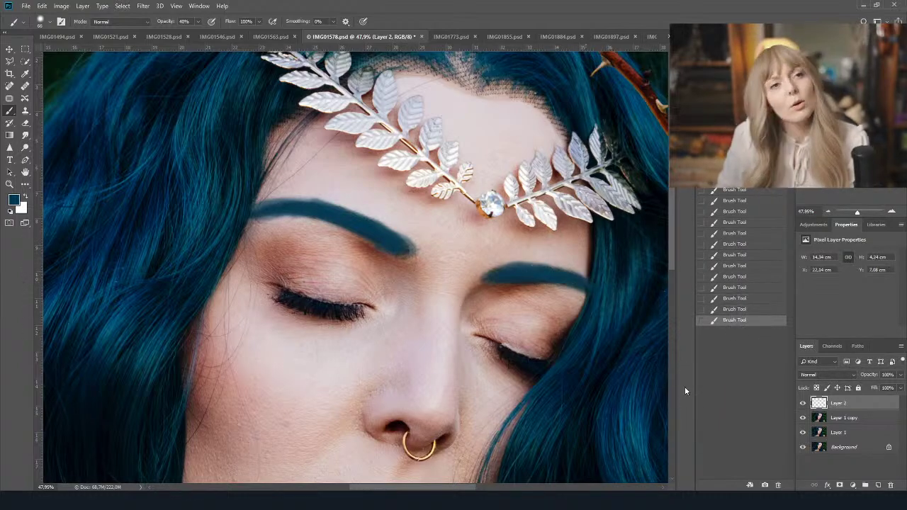
left_click_drag(530, 274, 486, 278)
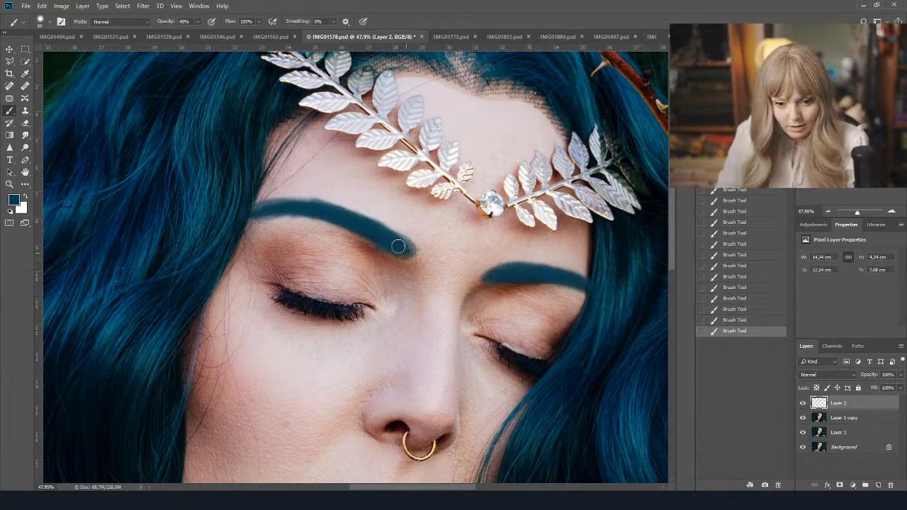
left_click(399, 245)
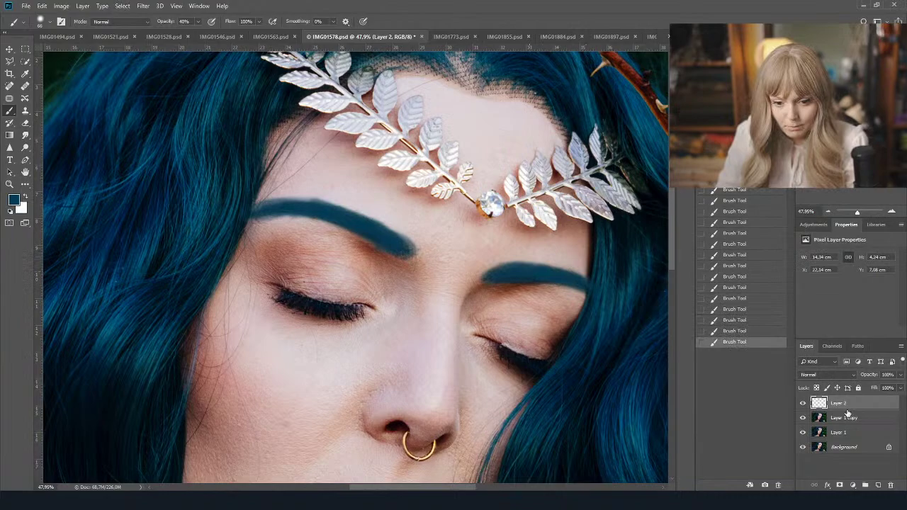
Step: Try the Color Burn blending mode on Layer 2 and judge the eyebrows with the whole face in view
left_click(829, 377)
left_click(825, 376)
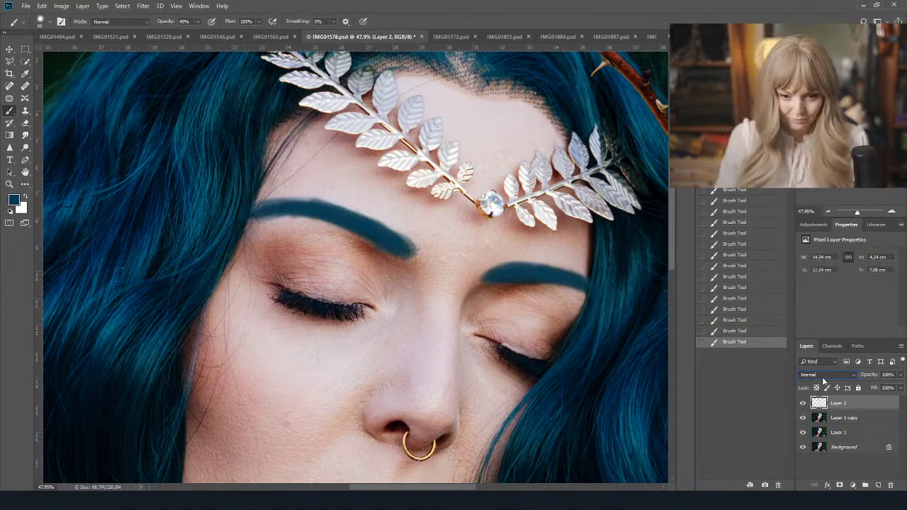
key("Down")
key("Down")
key("Down")
scroll(824, 380, "down", 1)
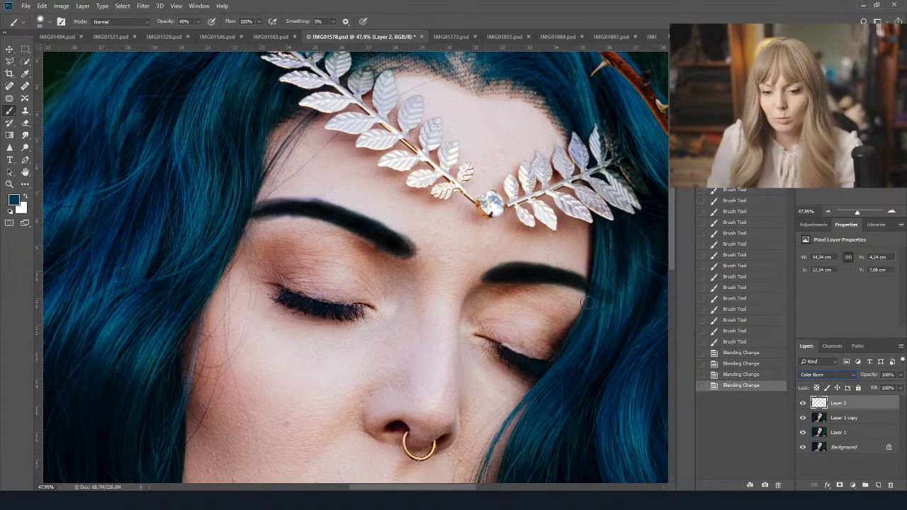
left_click_drag(585, 318, 635, 197)
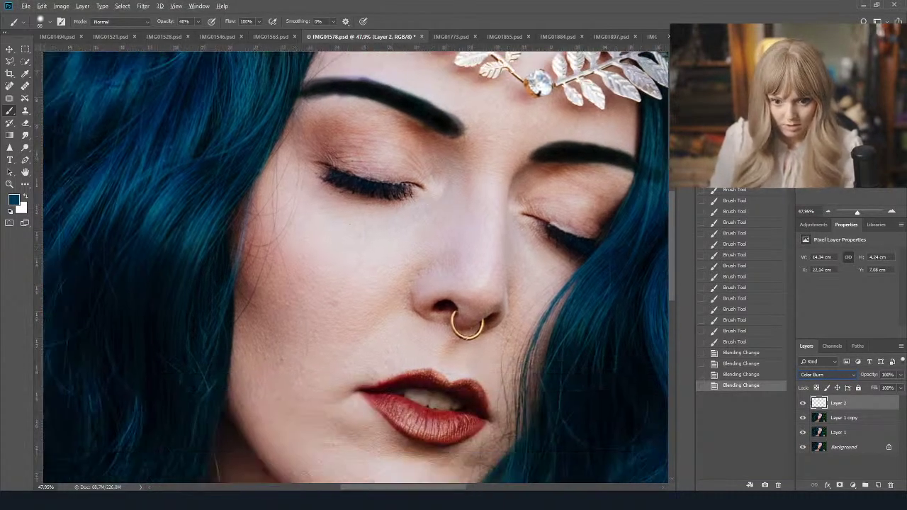
left_click(829, 212)
left_click(829, 212)
left_click(829, 212)
Step: Compare blending modes on Layer 2, set it to Soft Light, and toggle its visibility to check the effect
left_click(821, 373)
left_click(821, 372)
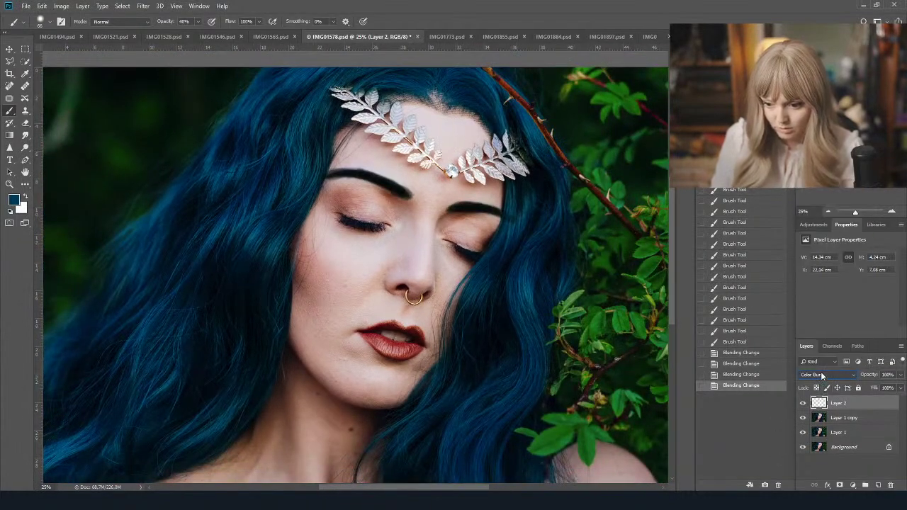
scroll(821, 371, "down", 3)
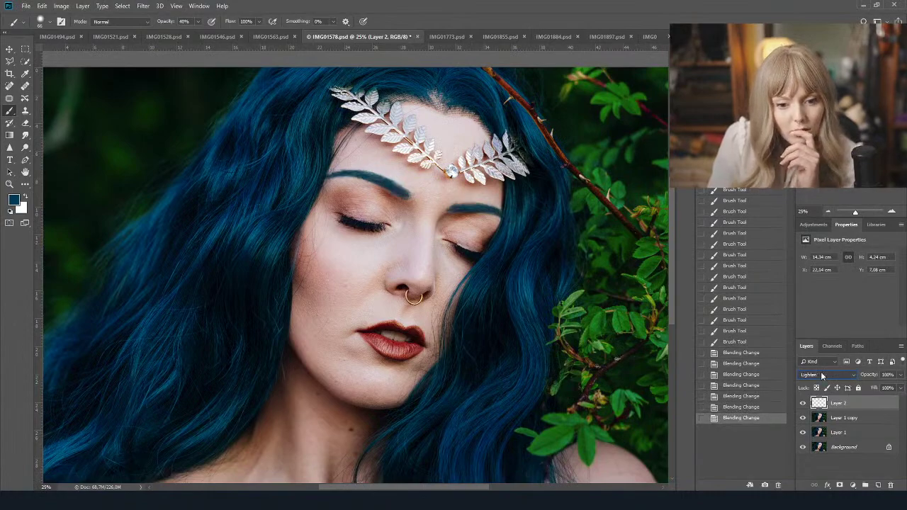
scroll(822, 376, "down", 4)
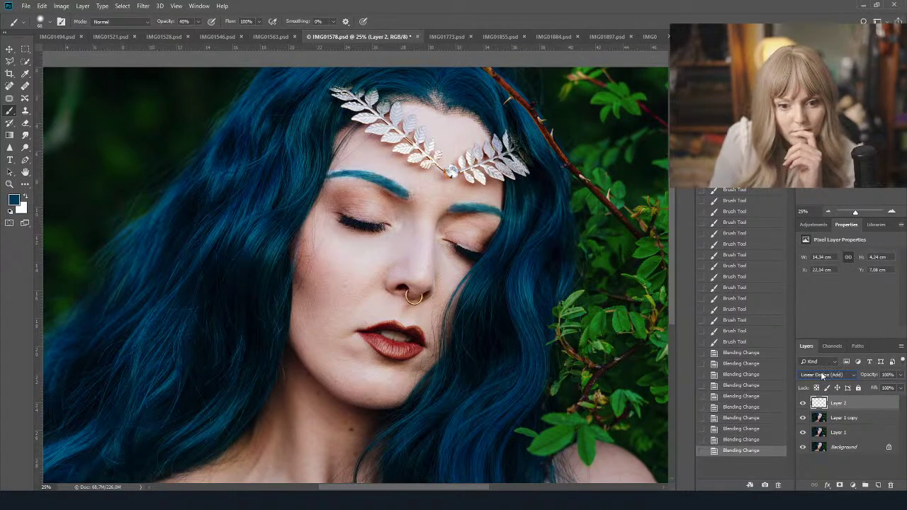
scroll(820, 372, "down", 3)
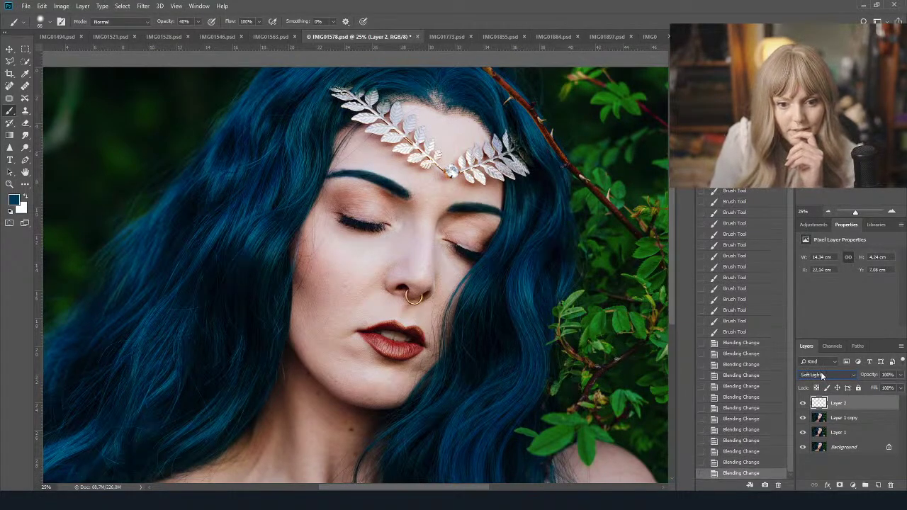
scroll(820, 371, "up", 1)
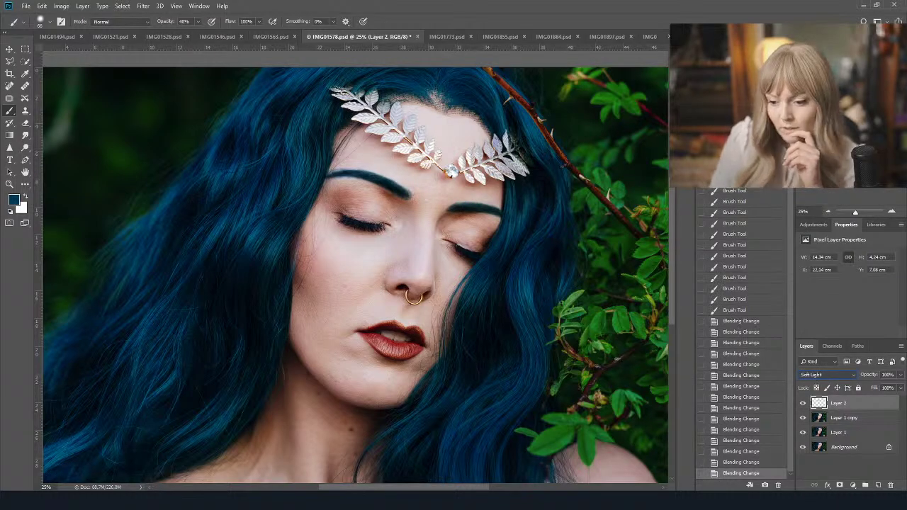
left_click(803, 403)
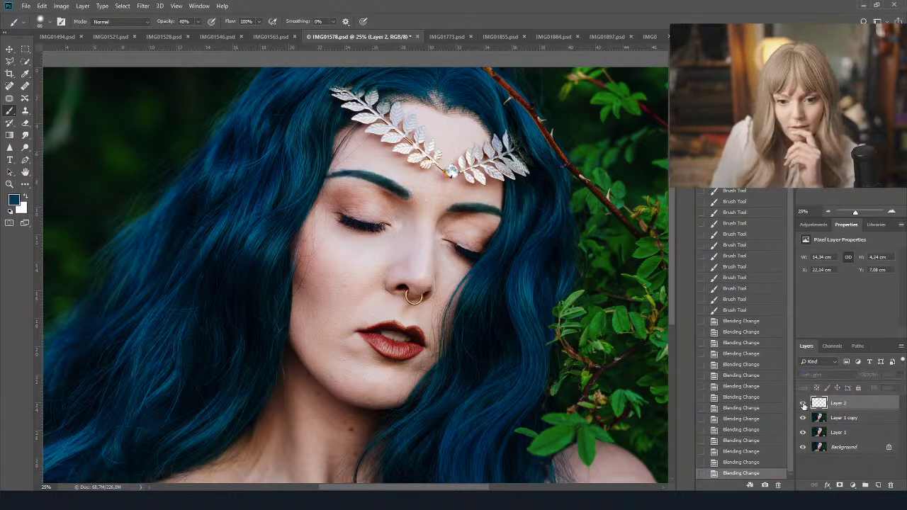
left_click(803, 403)
Step: Lower Layer 2's opacity to 48% and compare the eyebrows with the layer hidden and shown
left_click(901, 375)
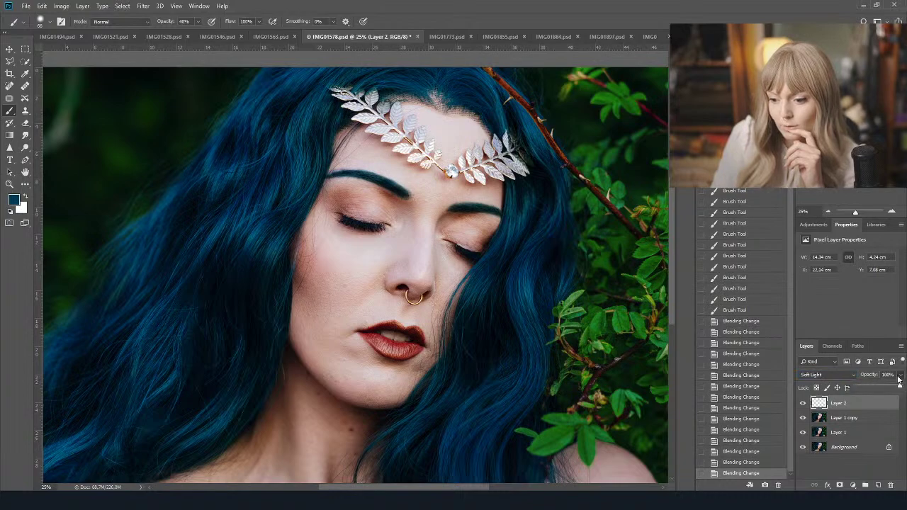
left_click_drag(900, 386, 880, 387)
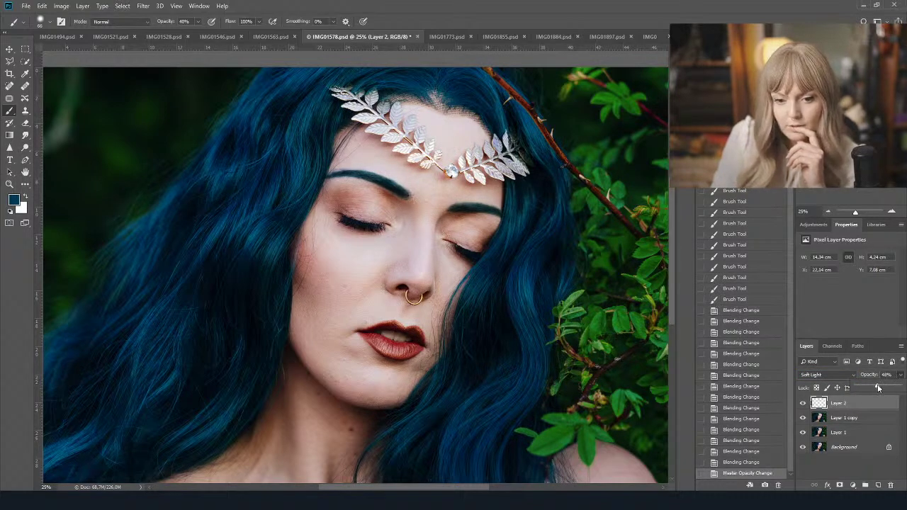
left_click(801, 404)
left_click(802, 404)
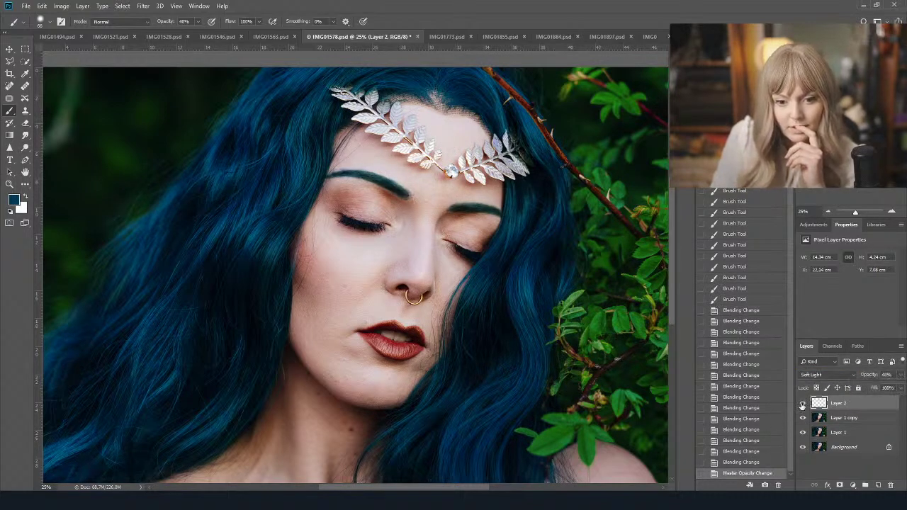
Step: Shift the eyebrow paint on Layer 2 towards blue with a Hue/Saturation adjustment, setting Hue to +39
scroll(408, 210, "up", 6)
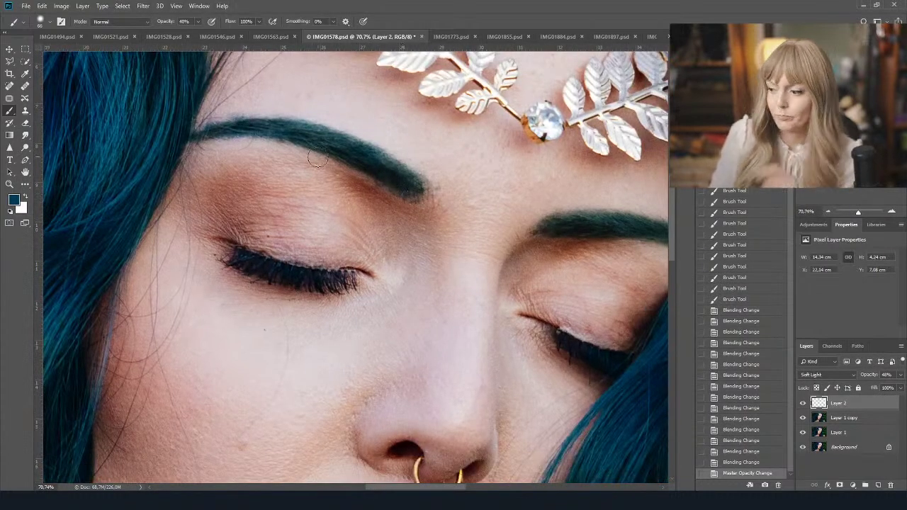
left_click(61, 5)
left_click(82, 7)
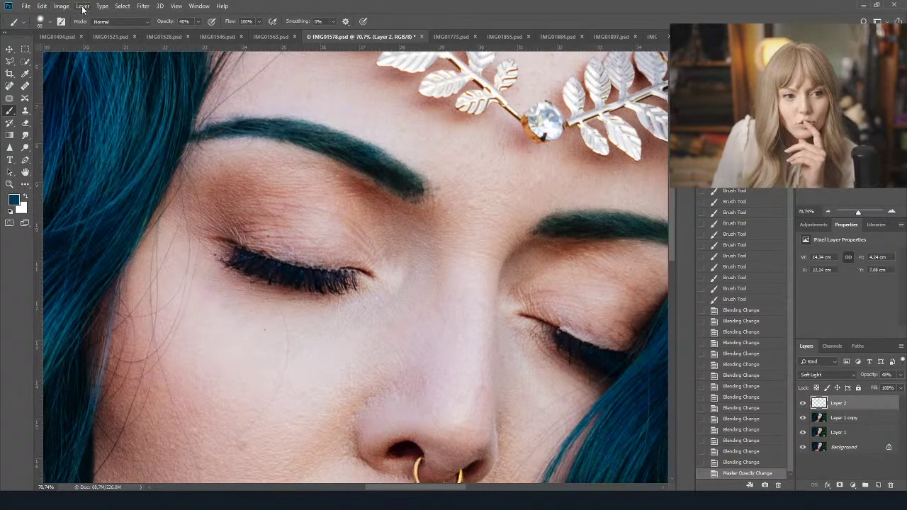
left_click(82, 7)
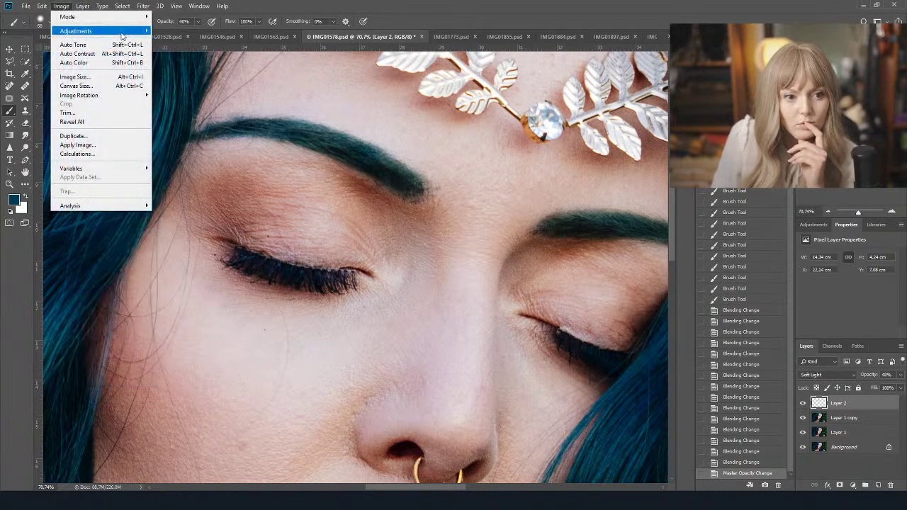
mouse_move(137, 33)
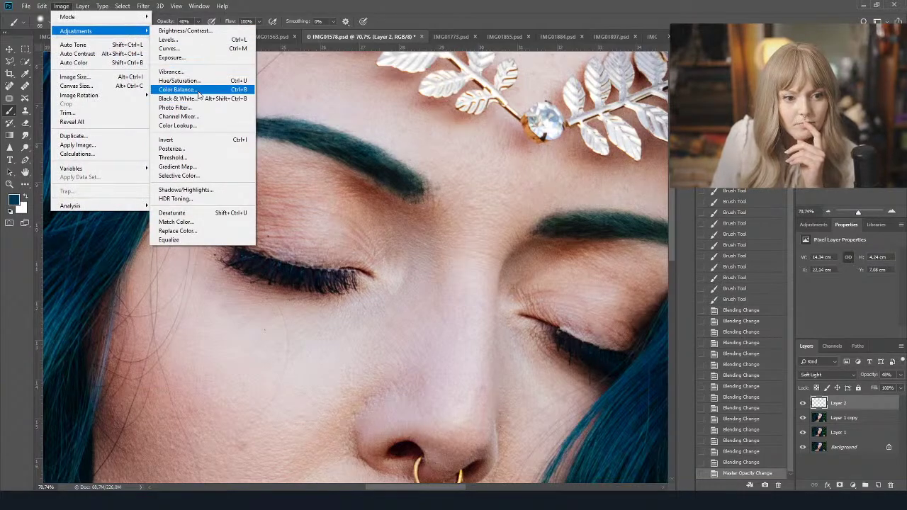
left_click(181, 81)
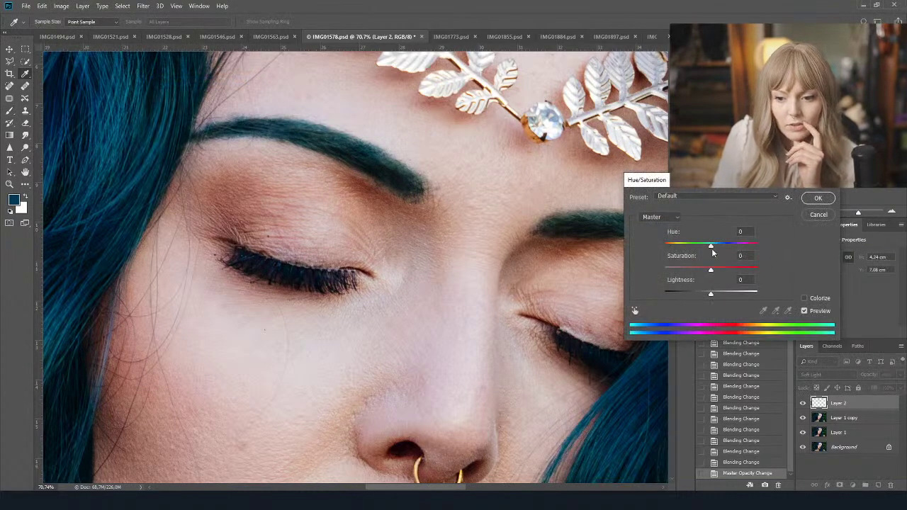
left_click_drag(712, 246, 730, 269)
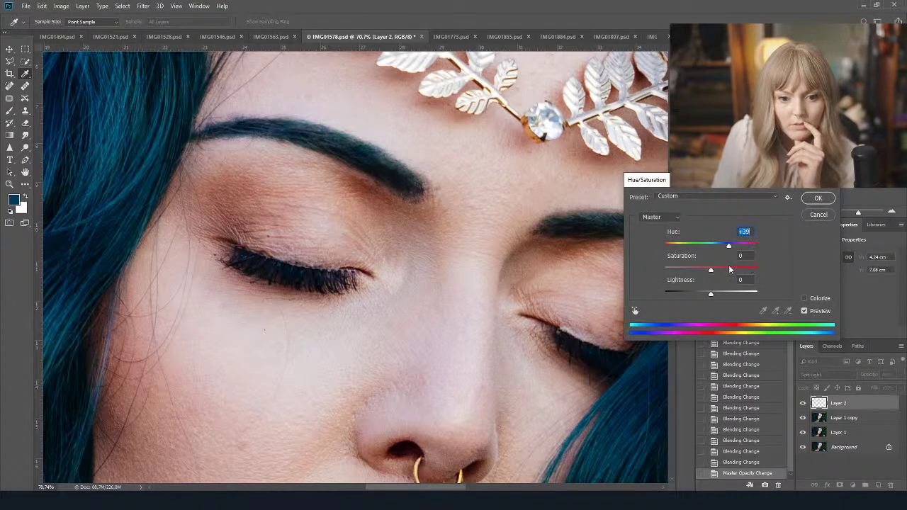
left_click(804, 310)
left_click(826, 202)
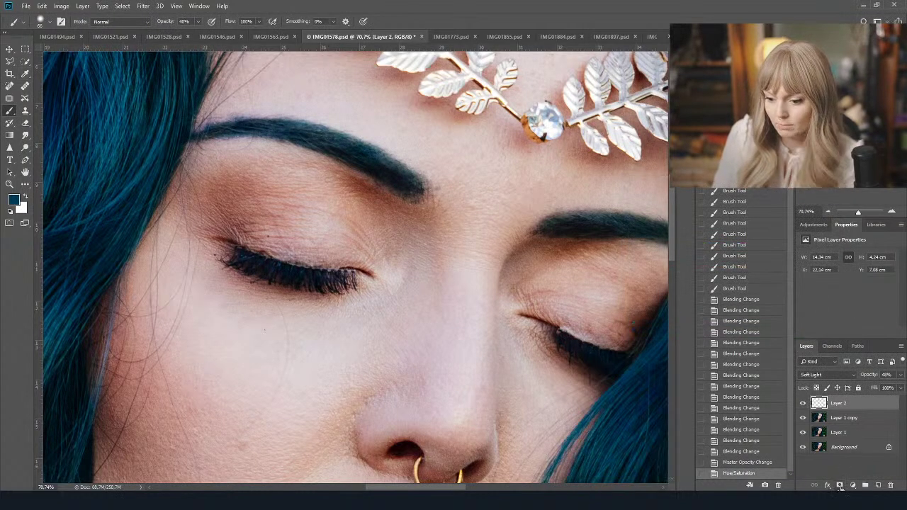
Step: Add a layer mask to Layer 2 and soften the left-hand eyebrow's edges with a 174 px black brush at 23% opacity
left_click(840, 486)
scroll(417, 192, "down", 2)
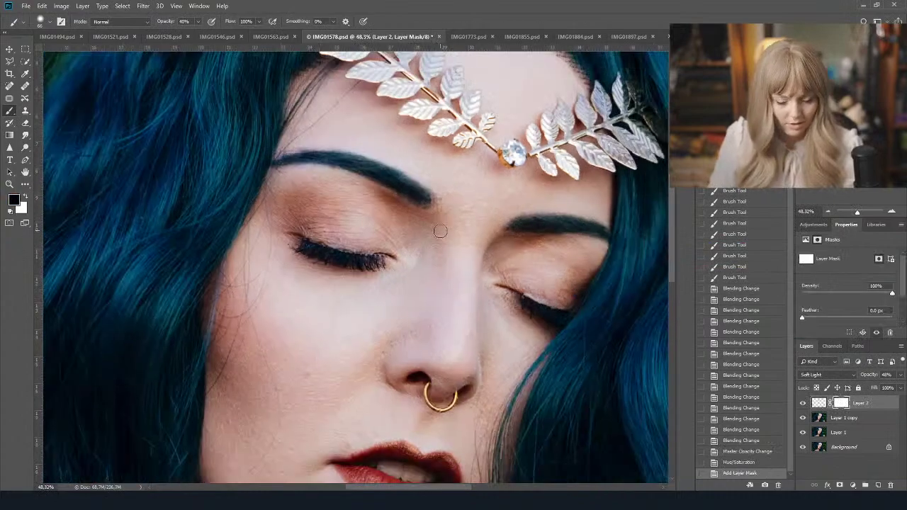
left_click(57, 23)
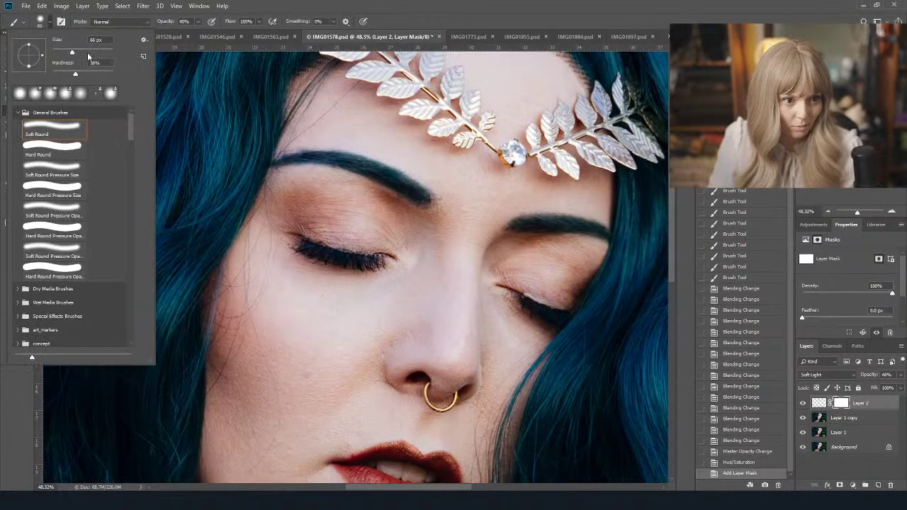
left_click(198, 22)
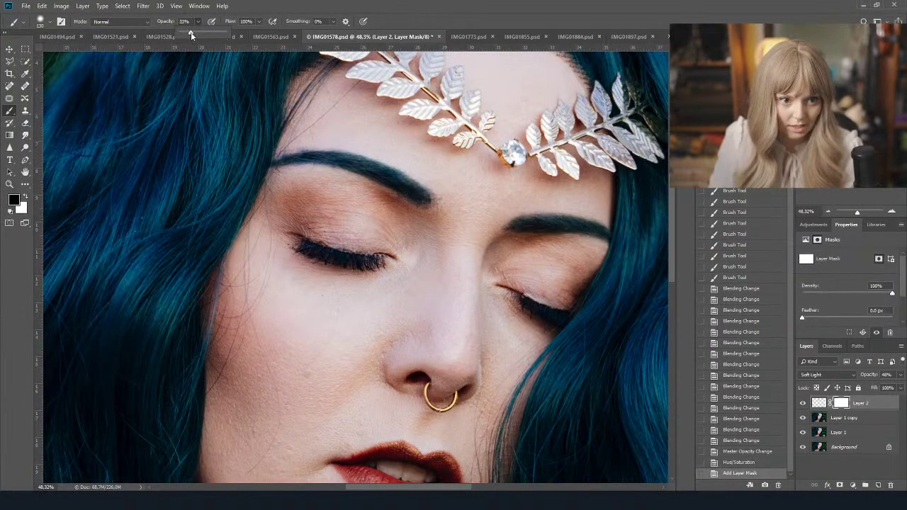
left_click(52, 23)
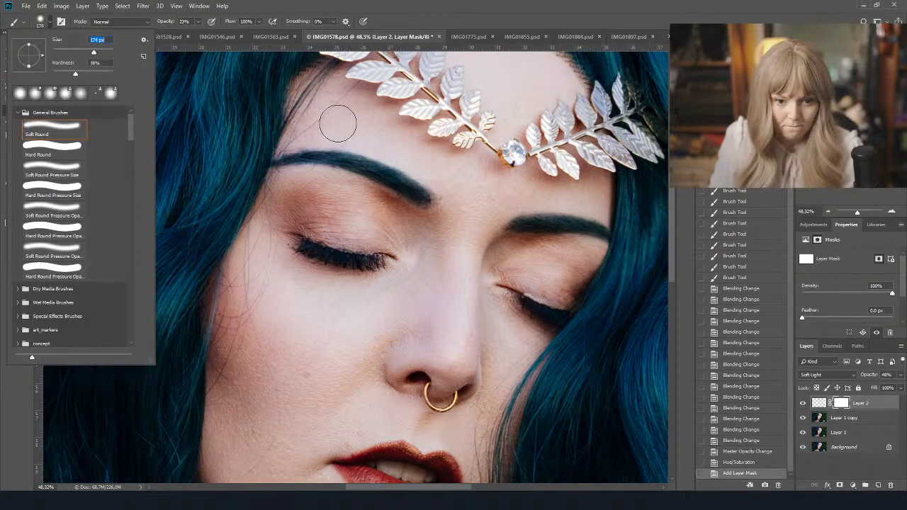
left_click_drag(312, 146, 258, 155)
left_click(283, 150)
left_click(319, 142)
left_click(356, 139)
left_click_drag(356, 139, 297, 147)
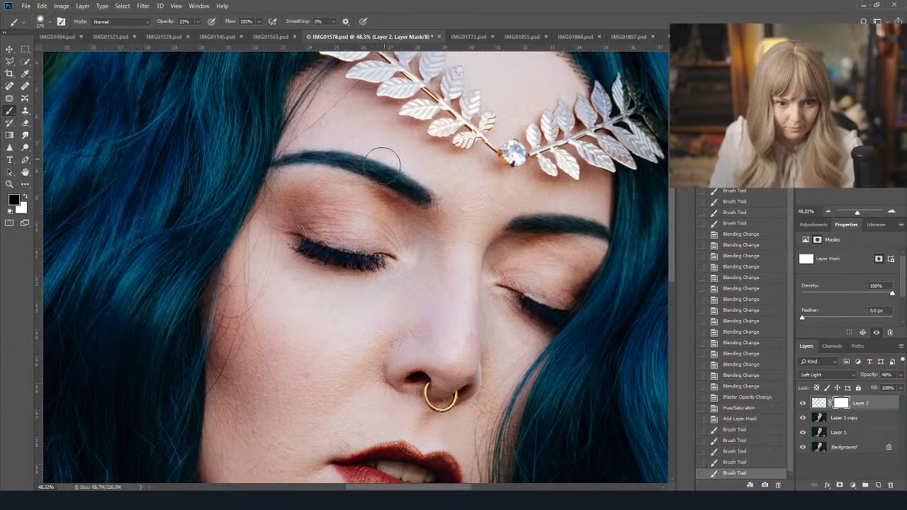
mouse_move(313, 184)
left_mouse_down()
mouse_move(336, 186)
mouse_move(316, 181)
left_mouse_up()
Step: Mask the paint around both ends of the right-hand eyebrow and along the left-hand eyebrow's inner end and lower edge
left_click(448, 197)
left_click(513, 207)
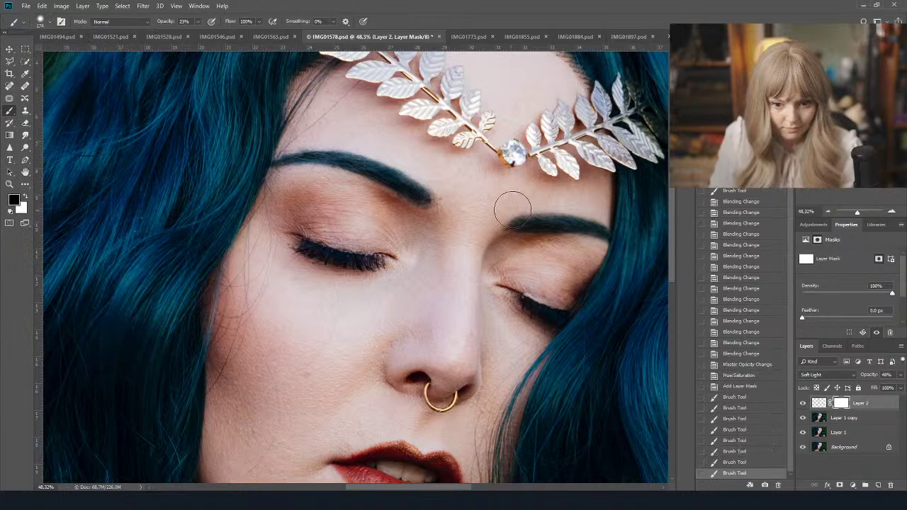
left_click(636, 223)
key("ctrl+z")
left_click(611, 234)
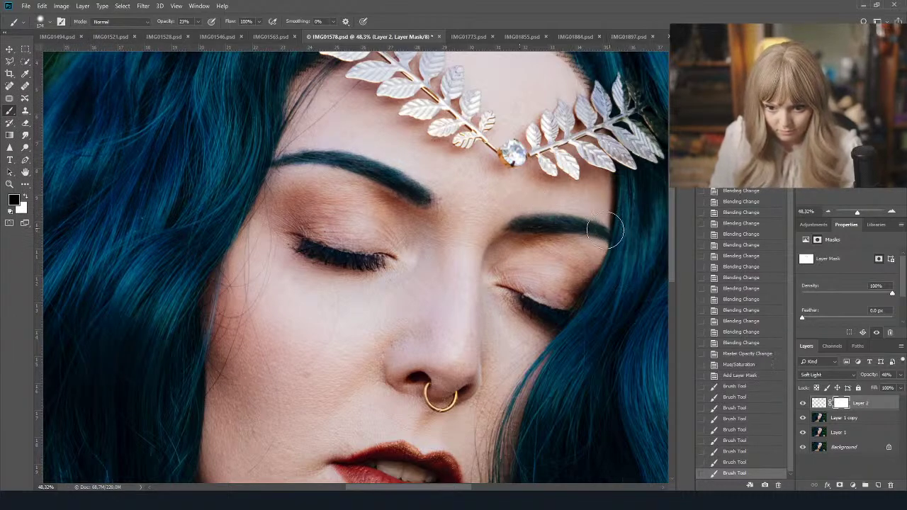
left_click(376, 211)
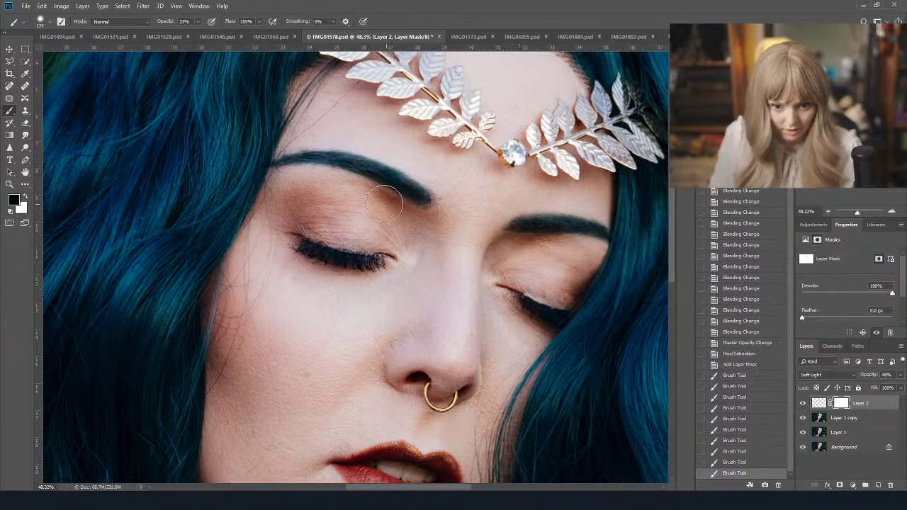
left_click(286, 190)
Step: Mask the eyebrow paint along the left-hand eyebrow's outer half with a much smaller black brush at 23% opacity
left_click(44, 22)
left_click_drag(71, 52, 60, 52)
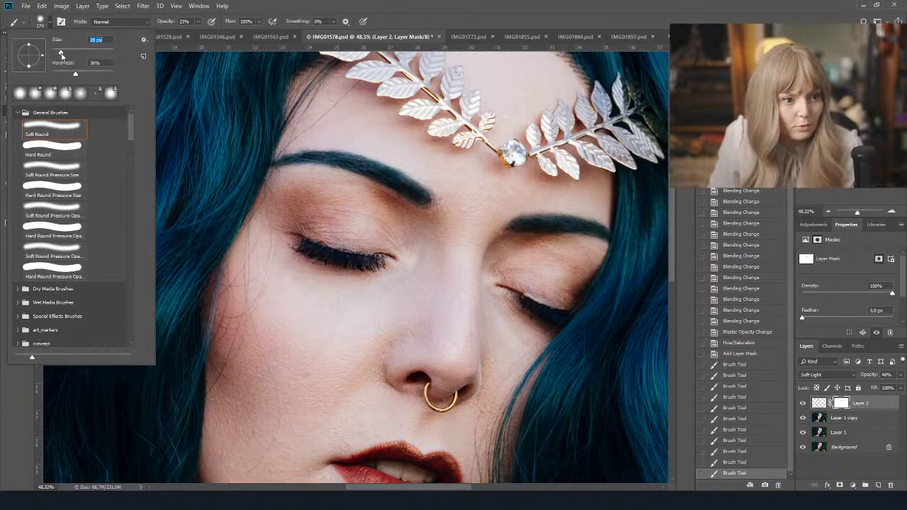
key("Return")
left_click(319, 165)
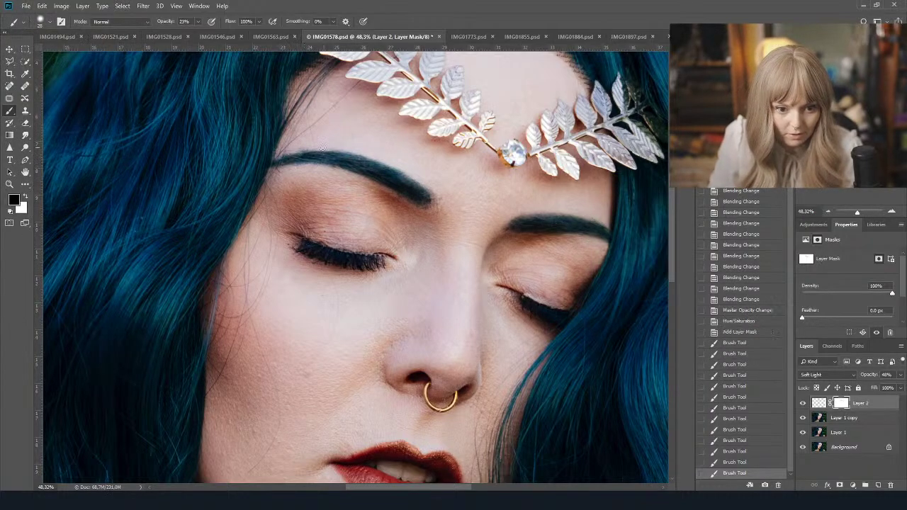
left_click(312, 168)
Step: Compare the portrait with Layer 2 hidden and shown, both close up and with more of the picture in view
left_click(803, 404)
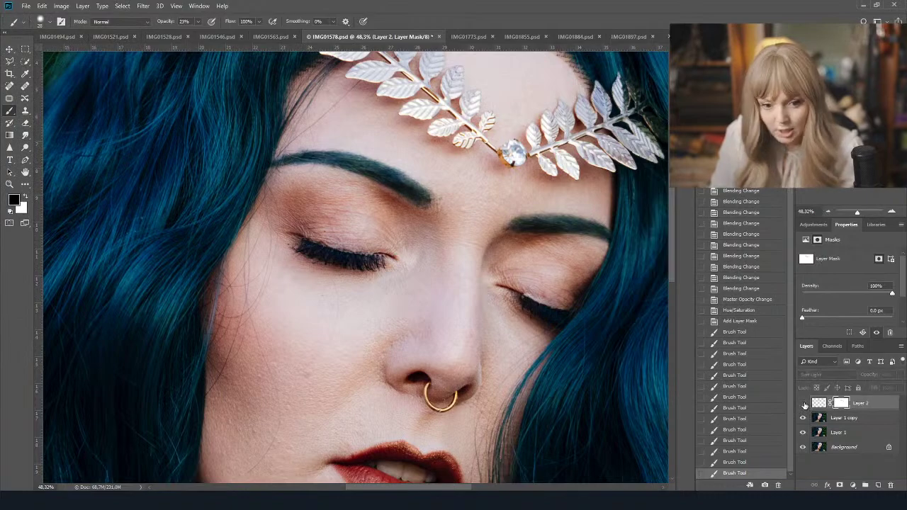
left_click(803, 404)
left_click(803, 403)
left_click(804, 404)
scroll(606, 257, "down", 5)
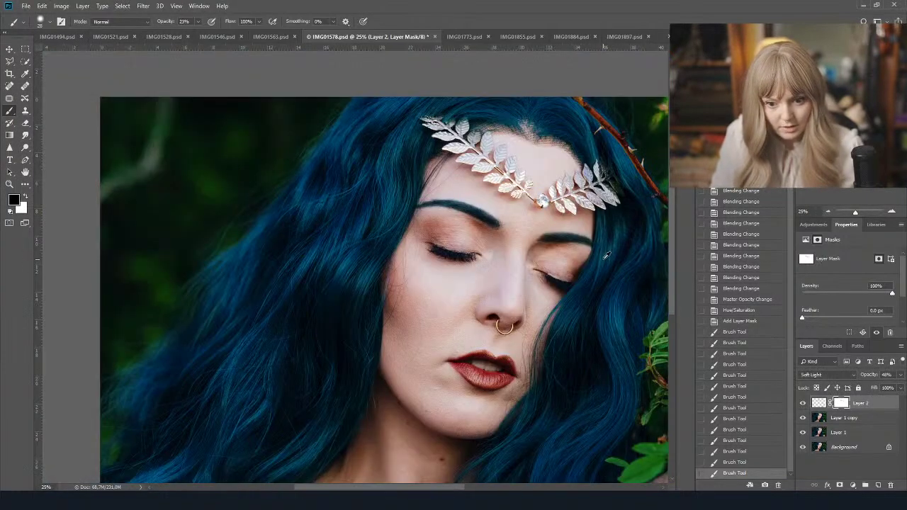
left_click(804, 404)
left_click(804, 404)
left_click(803, 403)
left_click(804, 403)
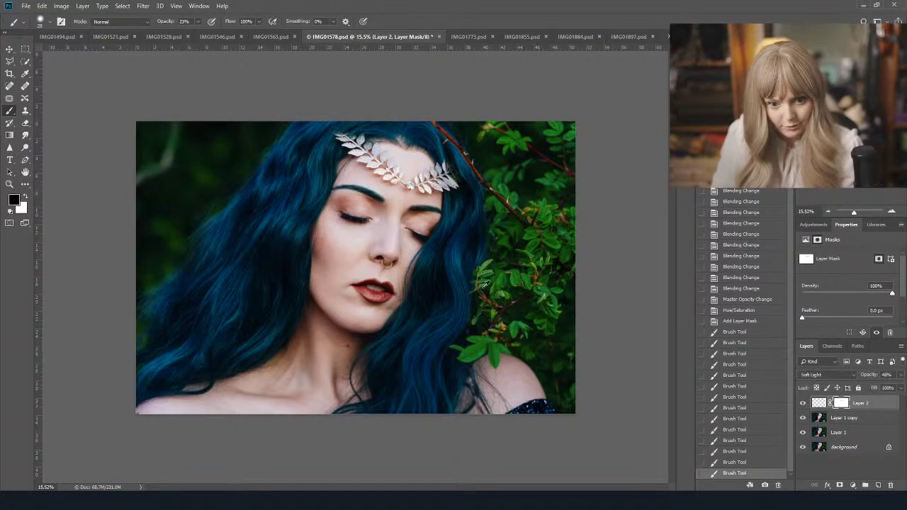
Step: Mask the paint spilling onto the skin below and beside the left-hand eyebrow's inner end on Layer 2
scroll(380, 204, "up", 6)
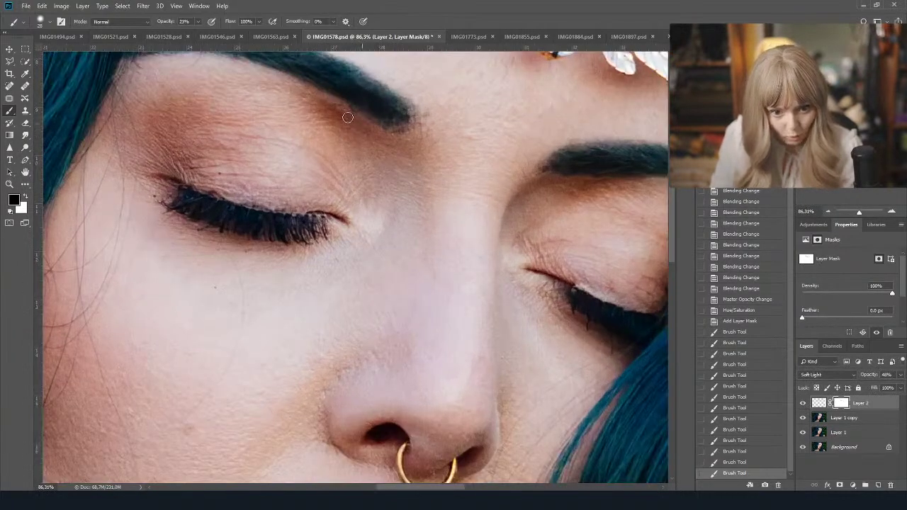
left_click(347, 116)
left_click(347, 111)
left_click(442, 182)
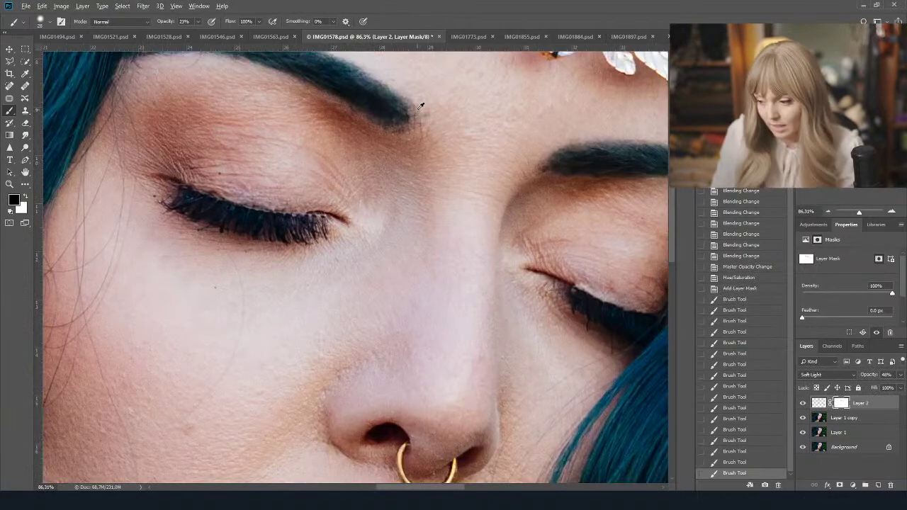
Step: Check the recolored eyebrows by hiding and showing Layer 2, across the whole face and close up on their inner ends
scroll(419, 105, "down", 4)
left_click_drag(453, 142, 485, 220)
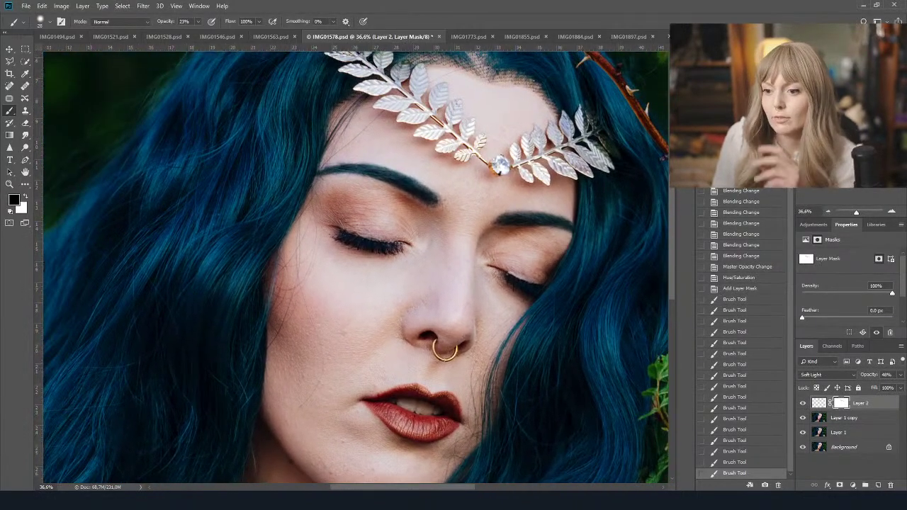
left_click(804, 403)
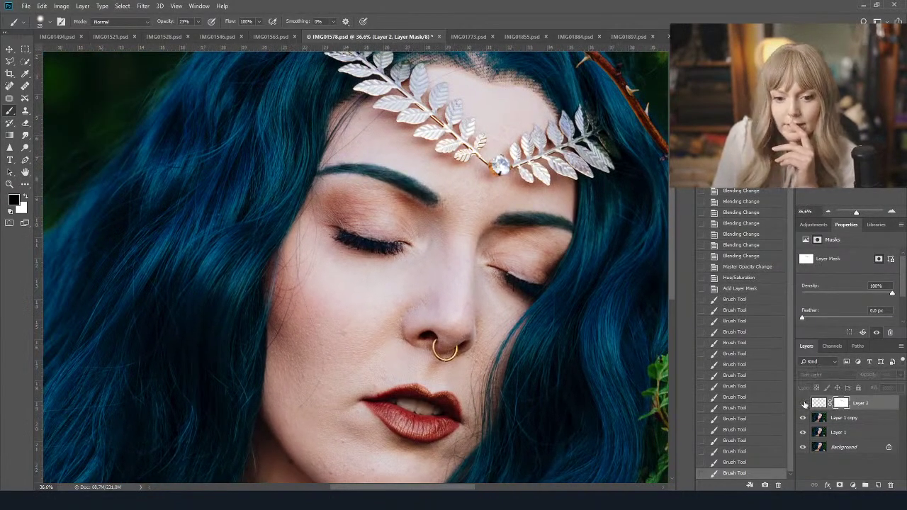
left_click(804, 403)
left_click(804, 403)
left_click(804, 403)
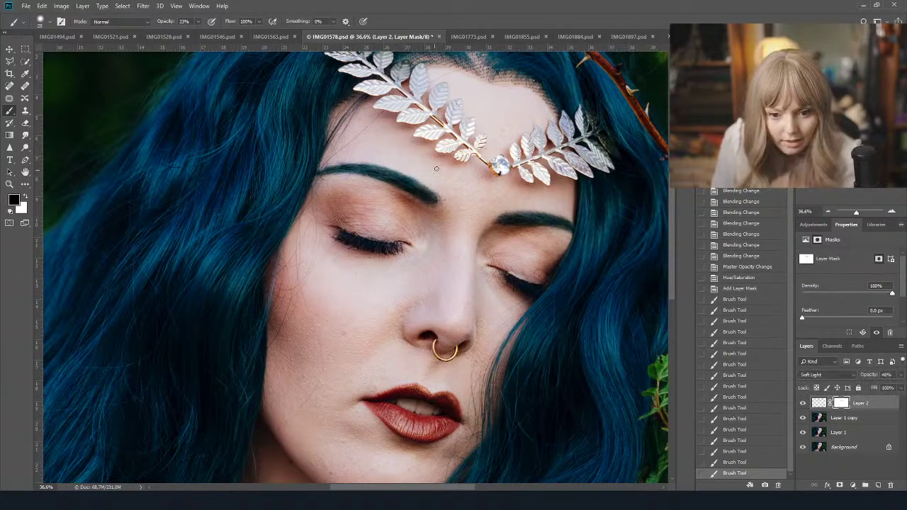
scroll(437, 169, "up", 5)
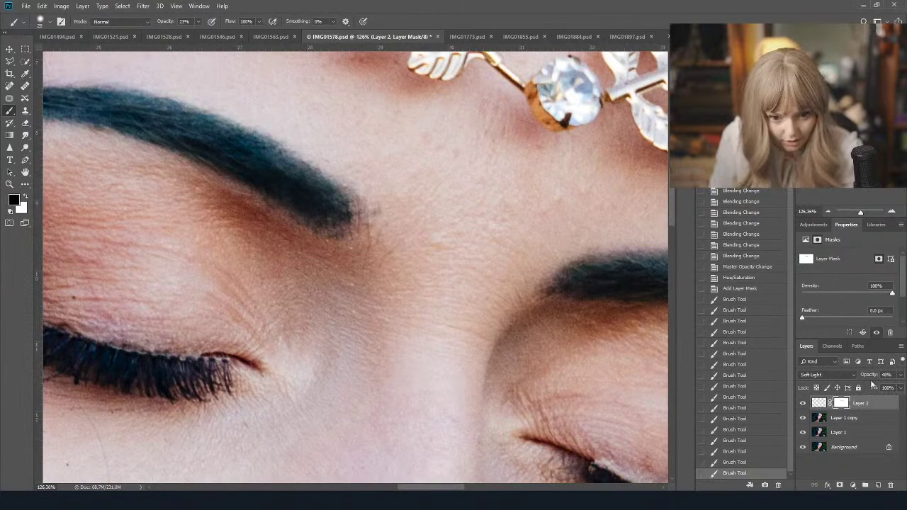
left_click(804, 404)
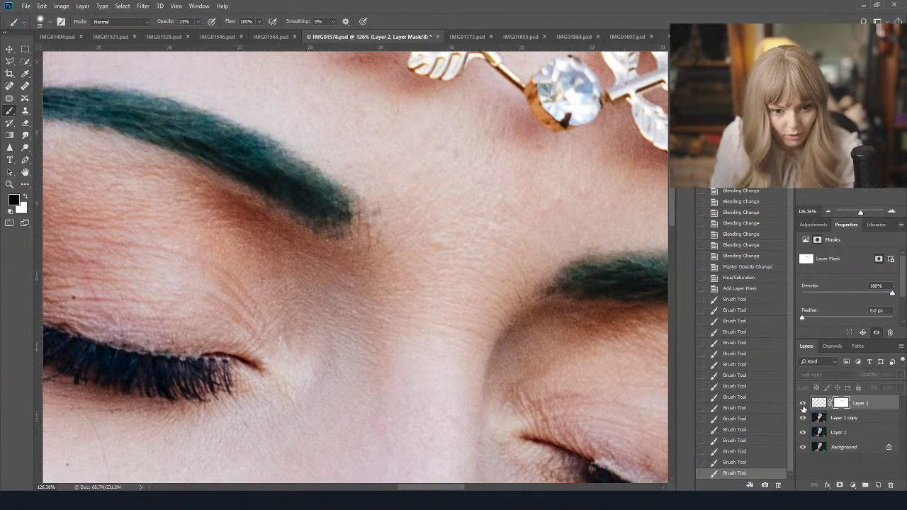
left_click(804, 404)
left_click(804, 403)
left_click(804, 403)
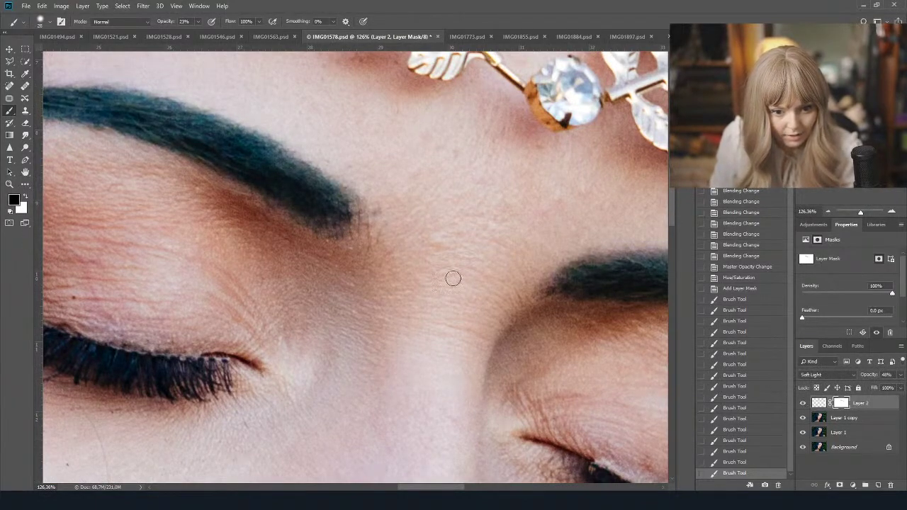
Step: Soften the inner ends of both eyebrows on Layer 2's mask
left_click(358, 222)
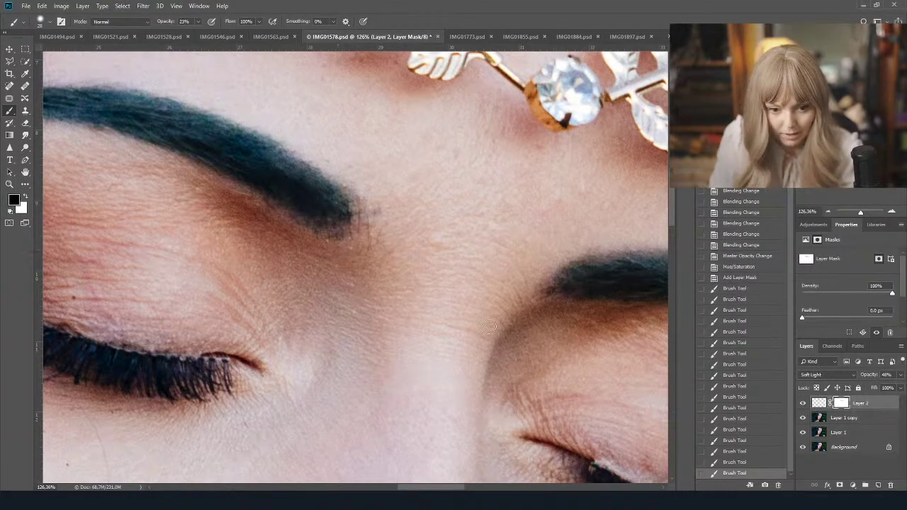
left_click(535, 297)
scroll(535, 296, "down", 6)
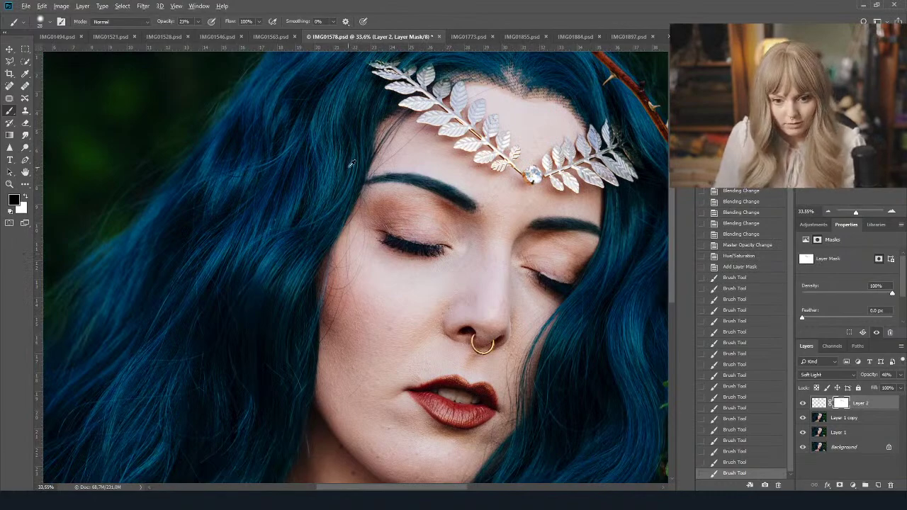
Step: Duplicate Layer 1 copy, merge Layer 2 down into the duplicate, and duplicate the merged layer
scroll(352, 163, "up", 6)
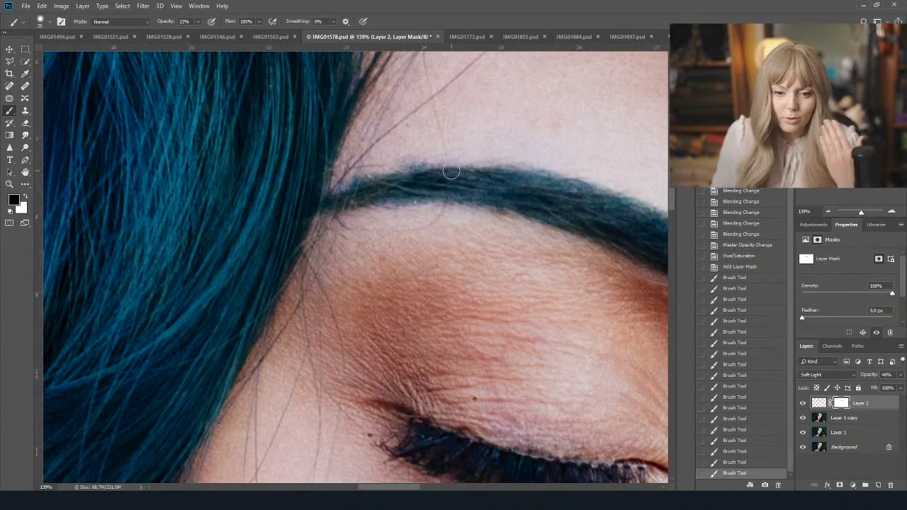
left_click(844, 418)
key("ctrl+j")
left_click(861, 403)
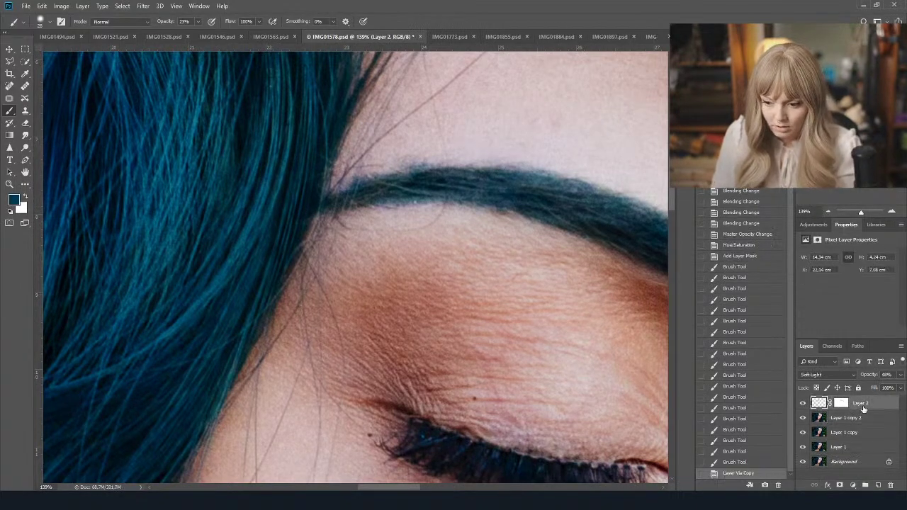
key("ctrl+e")
key("ctrl+j")
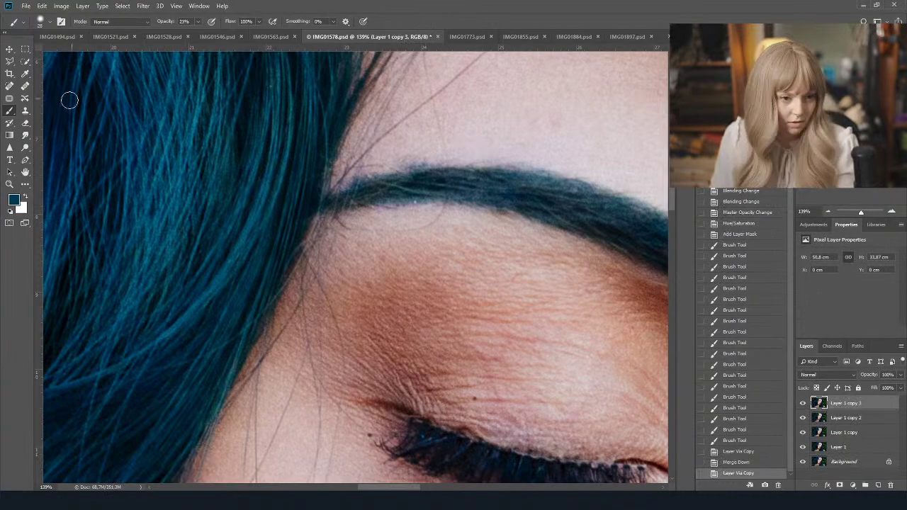
Step: Clone clean skin over the stray hairs above the left-hand eyebrow's outer part with a small Clone Stamp at 17% opacity
left_click(25, 110)
left_click(41, 22)
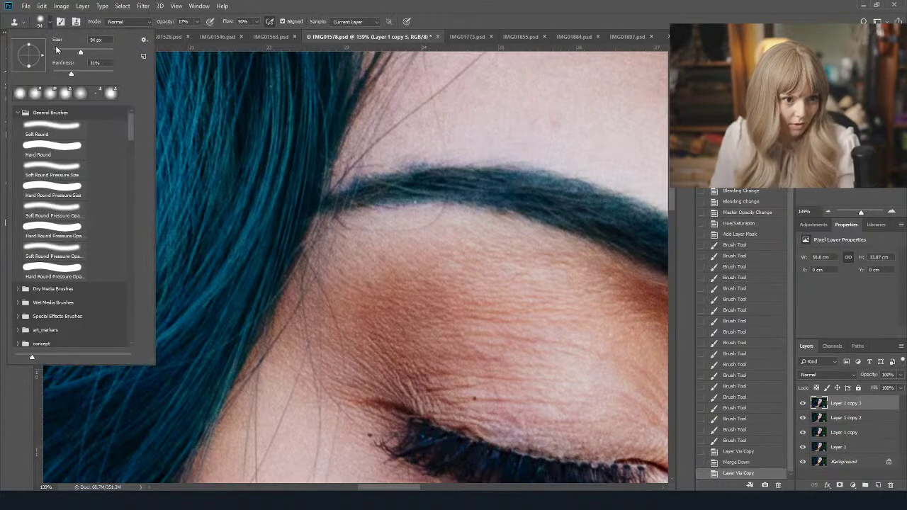
left_click(424, 151, "alt")
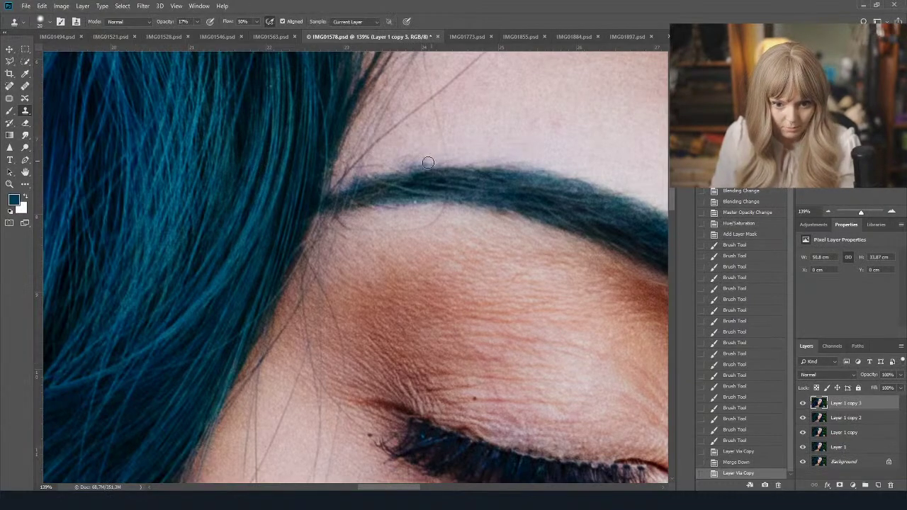
mouse_move(407, 170)
left_mouse_down()
mouse_move(405, 163)
mouse_move(444, 161)
mouse_move(353, 173)
mouse_move(390, 161)
mouse_move(351, 180)
mouse_move(380, 174)
mouse_move(370, 171)
left_mouse_up()
key("ctrl+alt+z")
key("ctrl+alt+z")
left_click(426, 164)
left_click(439, 158)
left_click(403, 165)
left_click_drag(370, 171, 417, 161)
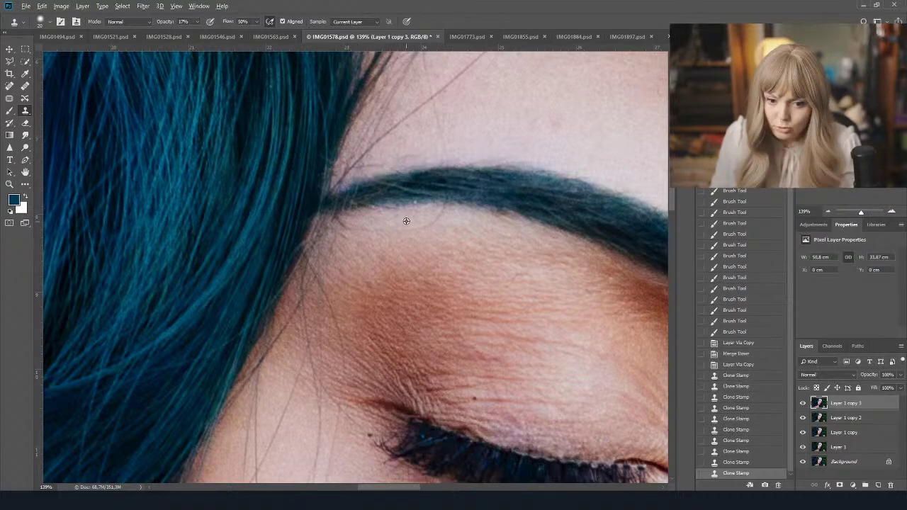
Step: Clone skin along the left-hand eyebrow's lower edge, from its outer end to the middle, to tidy the outline
mouse_move(398, 212)
left_mouse_down()
mouse_move(370, 217)
mouse_move(424, 209)
mouse_move(361, 218)
mouse_move(431, 209)
left_mouse_up()
left_click_drag(358, 217, 414, 211)
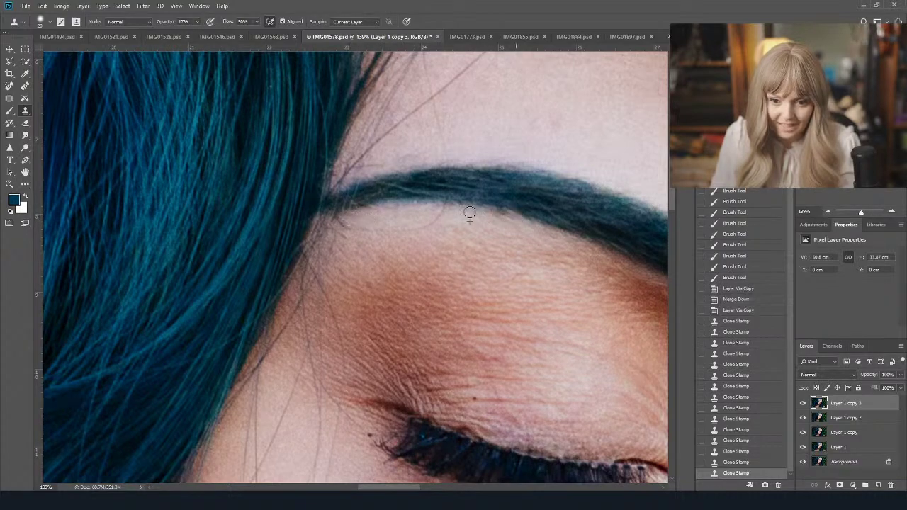
left_click_drag(470, 213, 499, 213)
left_click_drag(507, 217, 532, 227)
mouse_move(475, 215)
left_mouse_down()
mouse_move(422, 208)
mouse_move(525, 214)
left_mouse_up()
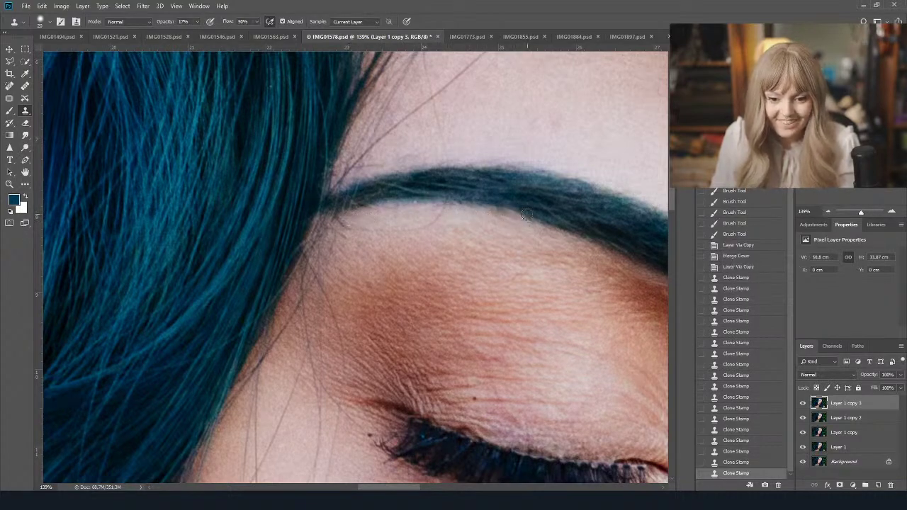
mouse_move(464, 212)
left_mouse_down()
mouse_move(439, 204)
mouse_move(509, 219)
left_mouse_up()
Step: Refine the middle of the left-hand eyebrow's lower edge with a smaller Clone Stamp brush
scroll(560, 250, "down", 6)
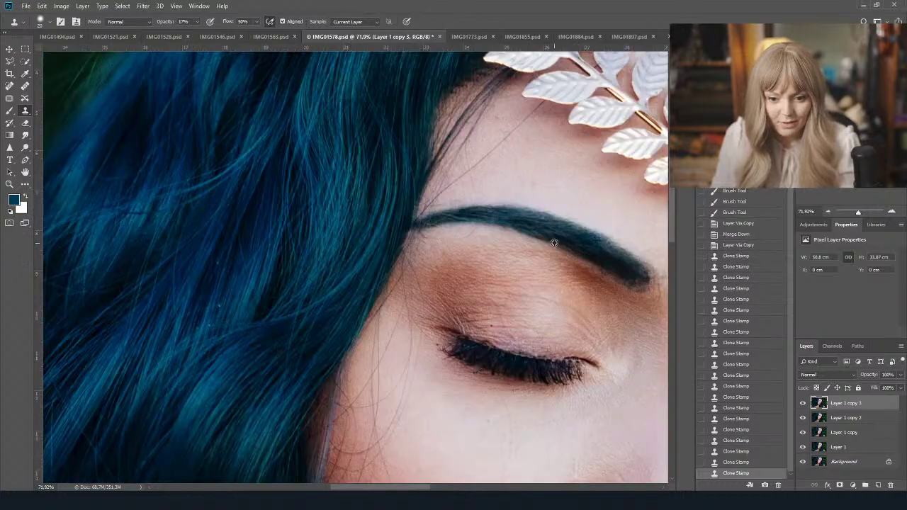
scroll(527, 239, "up", 6)
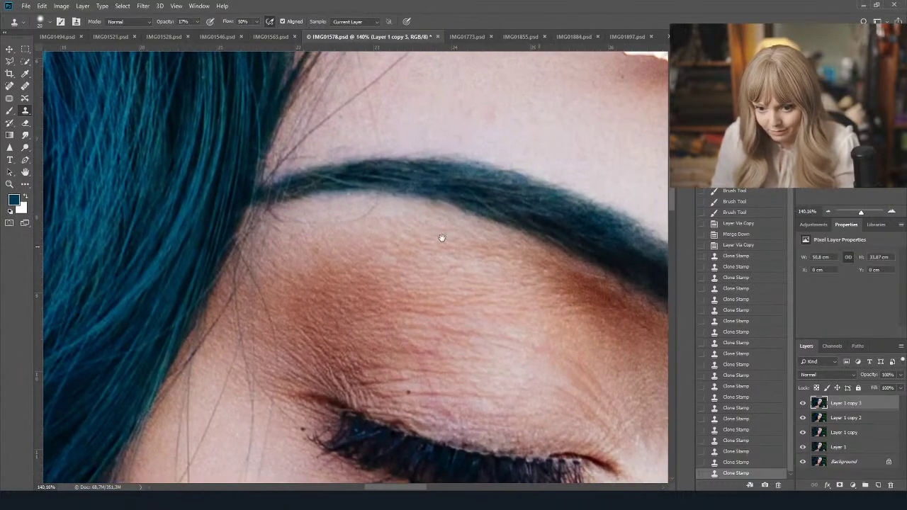
scroll(436, 228, "down", 1)
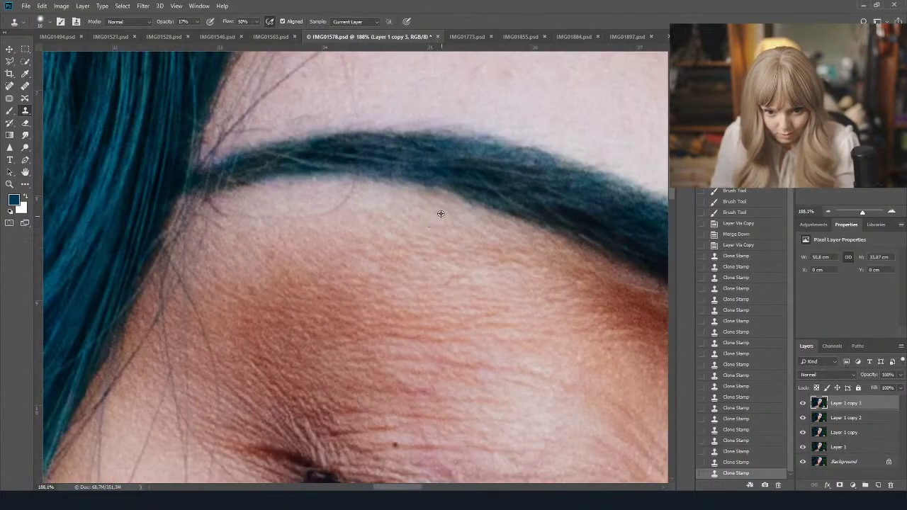
left_click_drag(418, 190, 443, 200)
left_click(451, 203)
left_click(357, 235)
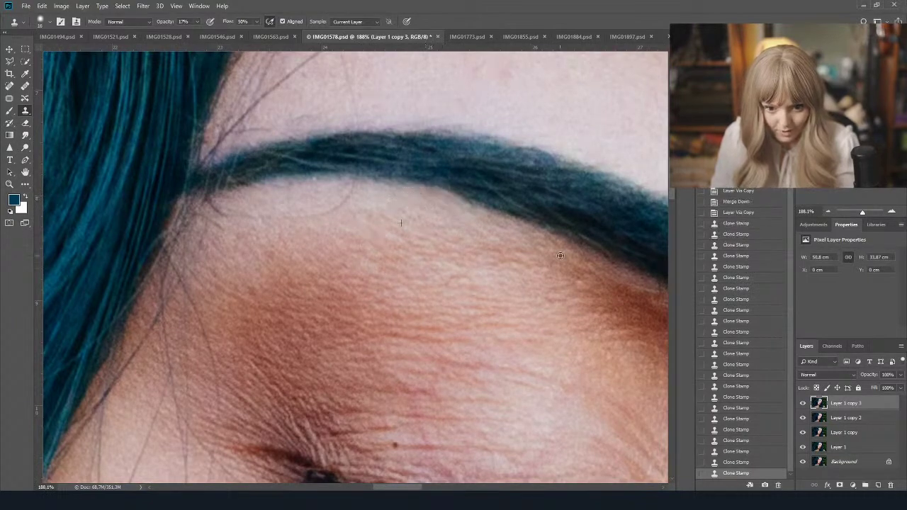
Step: Clone skin sampled from just below the right-hand eyebrow along the outer half of its lower edge
scroll(557, 257, "down", 5)
scroll(587, 271, "down", 1)
scroll(584, 206, "up", 4)
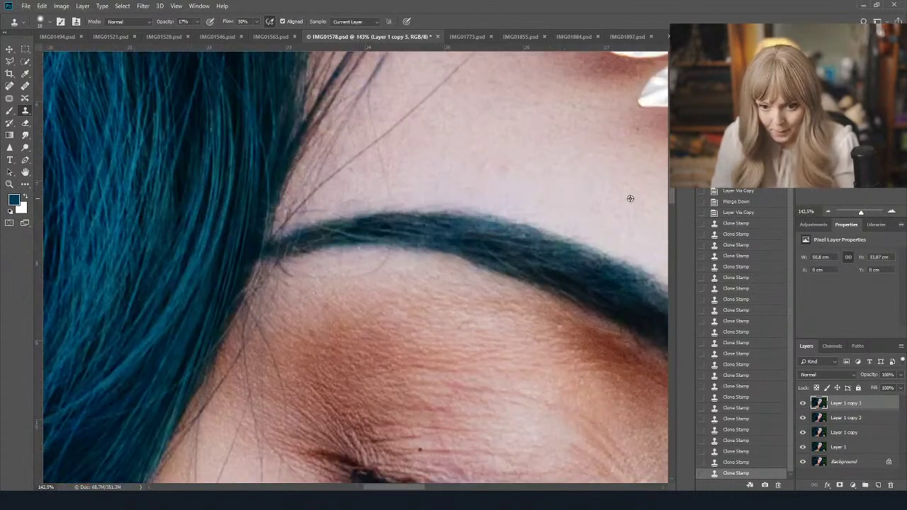
left_click_drag(631, 241, 57, 305)
left_click_drag(603, 387, 446, 158)
scroll(430, 248, "up", 2)
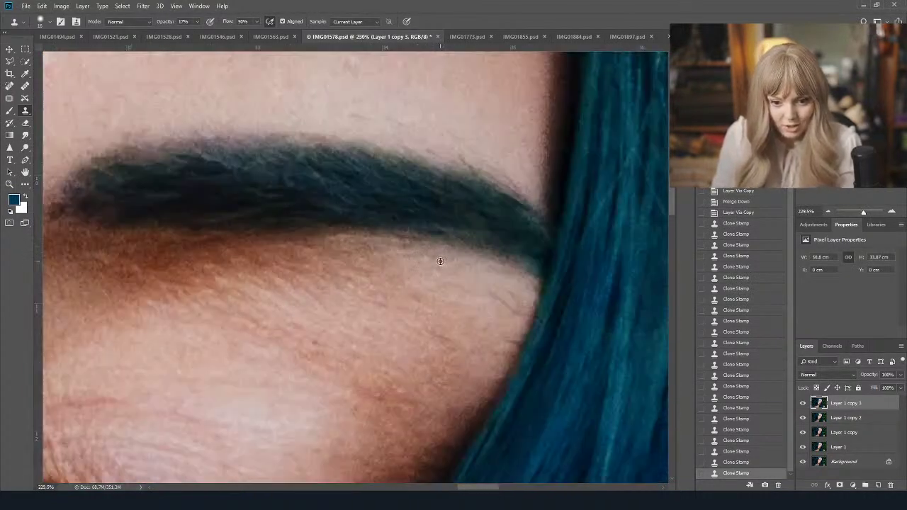
left_click(440, 261, "alt")
left_click(385, 241)
left_click(432, 242)
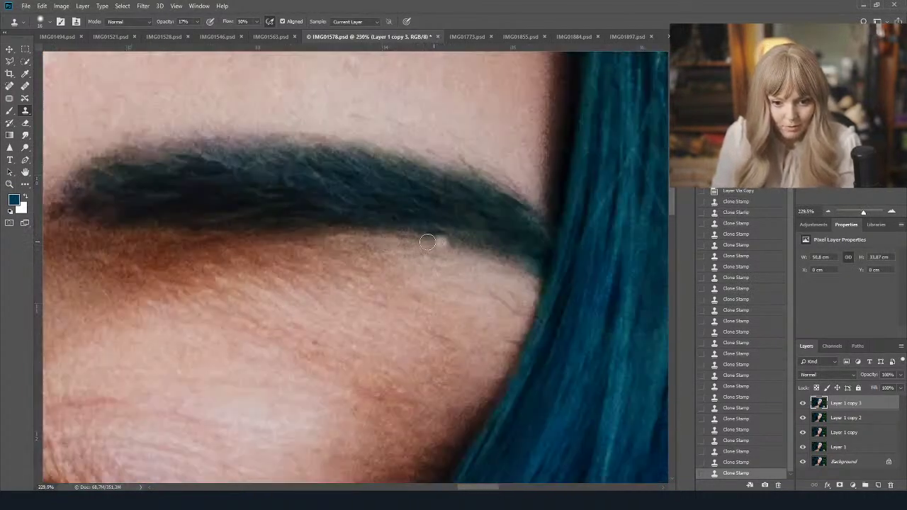
left_click(390, 217)
Step: Smooth the stray hairs and blemishes on the skin between the right-hand eyebrow's outer end and the eyelid with the Healing Brush
scroll(285, 157, "down", 2)
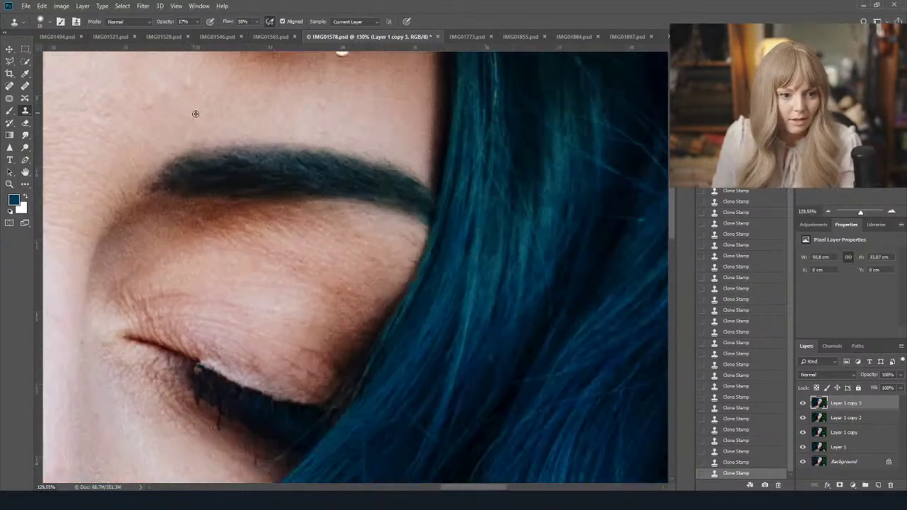
scroll(305, 149, "down", 2)
scroll(320, 141, "up", 4)
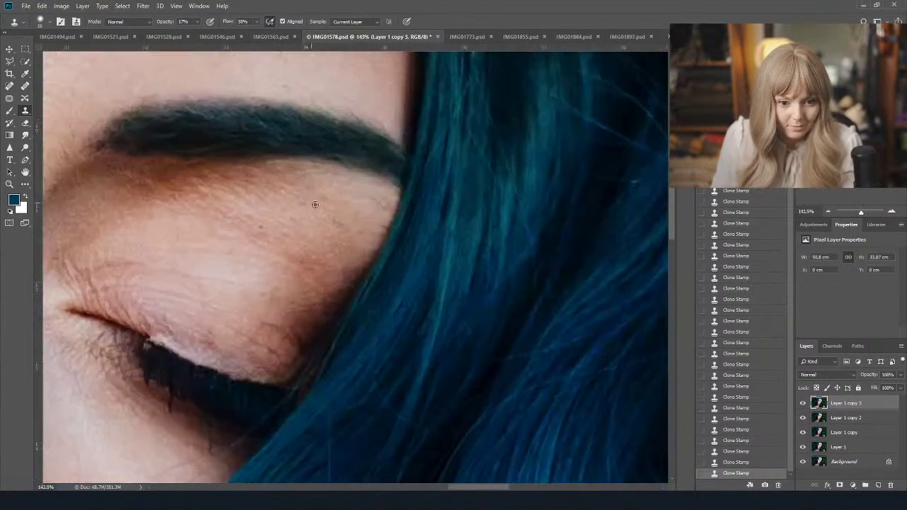
left_click(25, 86)
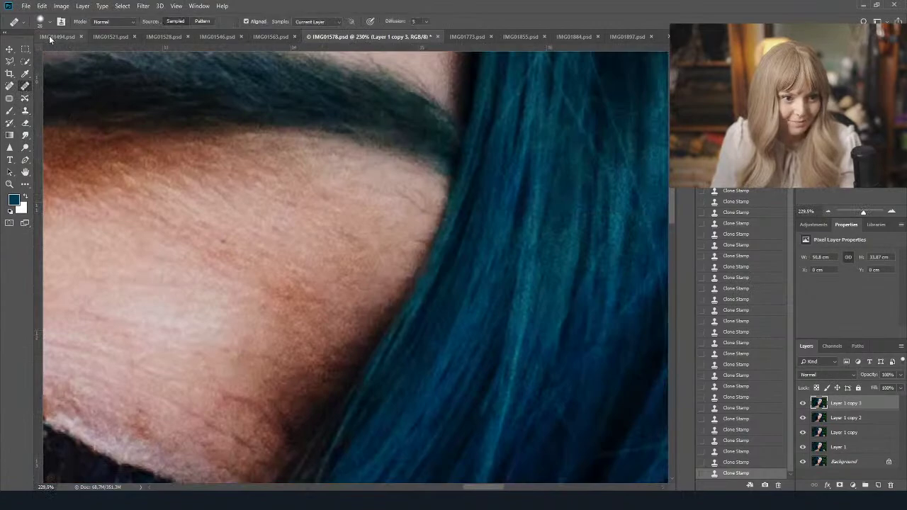
mouse_move(328, 203)
left_mouse_down()
mouse_move(302, 219)
mouse_move(364, 219)
mouse_move(343, 227)
left_mouse_up()
left_click(360, 227, "alt")
left_click(387, 213, "alt")
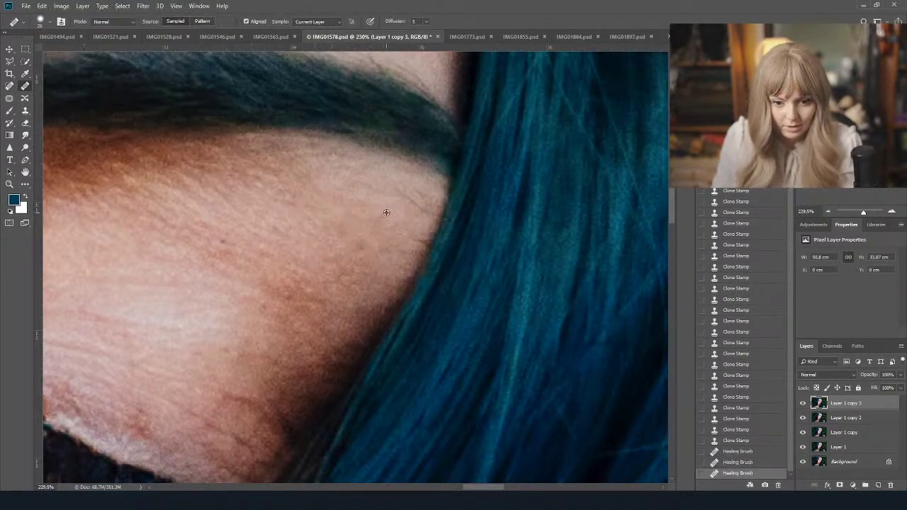
mouse_move(420, 204)
left_mouse_down()
mouse_move(398, 186)
mouse_move(421, 218)
mouse_move(396, 246)
mouse_move(361, 210)
mouse_move(411, 233)
left_mouse_up()
left_click(400, 185)
left_click(420, 215)
scroll(249, 241, "down", 1)
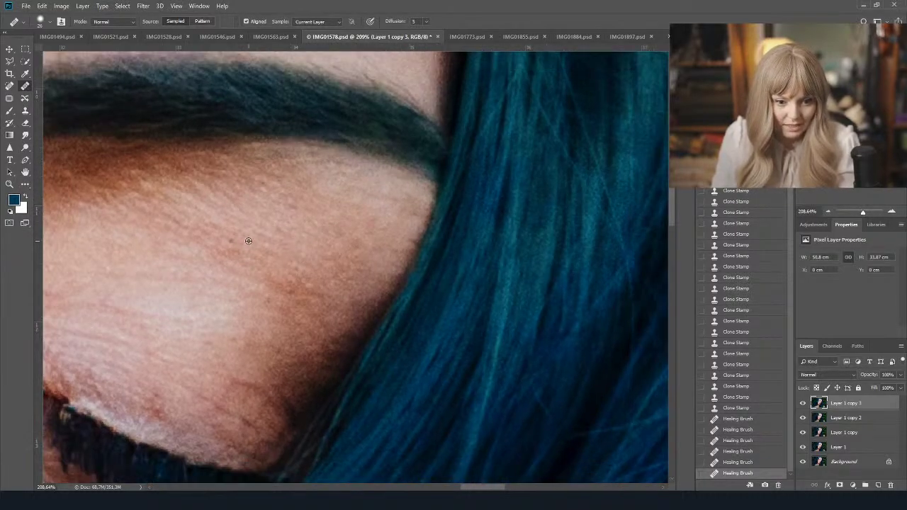
Step: Heal a blemish in the middle of the right-hand eyelid with skin sampled nearby
left_click(236, 244, "alt")
left_click(357, 266)
left_click_drag(378, 268, 488, 275)
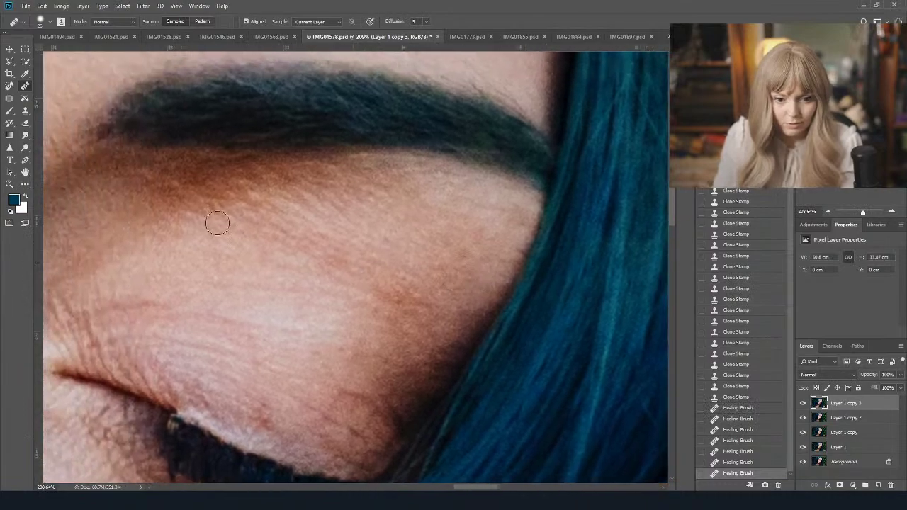
Step: Even out the fine lines across the right-hand eyelid below the eyebrow with small Clone Stamp dabs
left_click(25, 111)
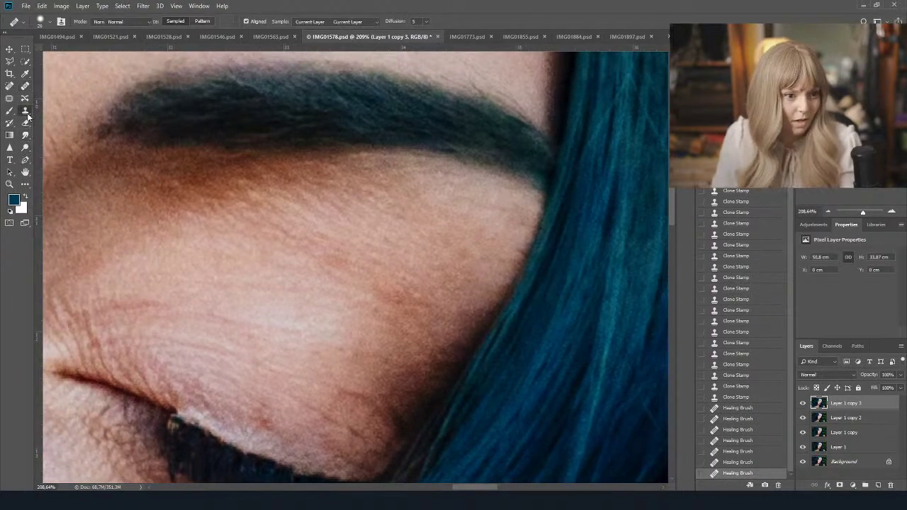
left_click(332, 261)
left_click(375, 267)
left_click(307, 257)
left_click(309, 259)
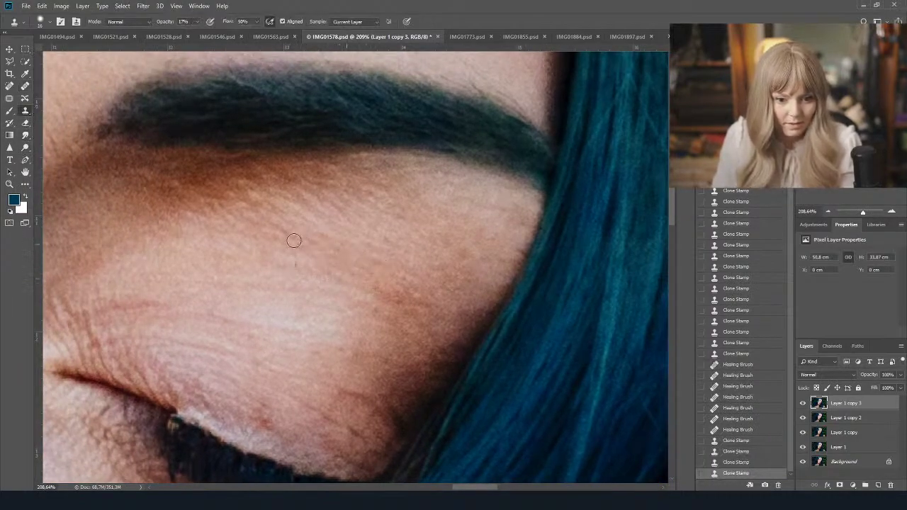
left_click(294, 239)
left_click(376, 248)
left_click(335, 249)
left_click(267, 238)
left_click(238, 236)
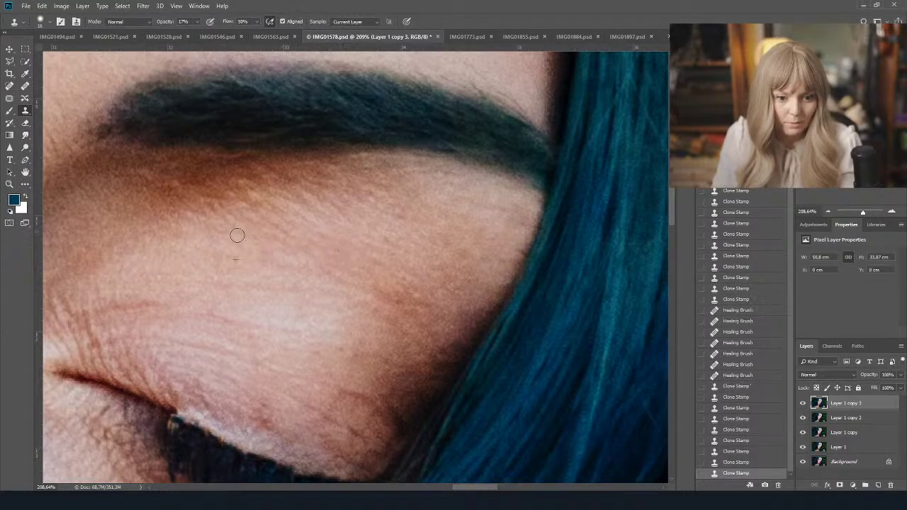
left_click(240, 218)
left_click(199, 219)
left_click(306, 205)
left_click(277, 234)
left_click(199, 239)
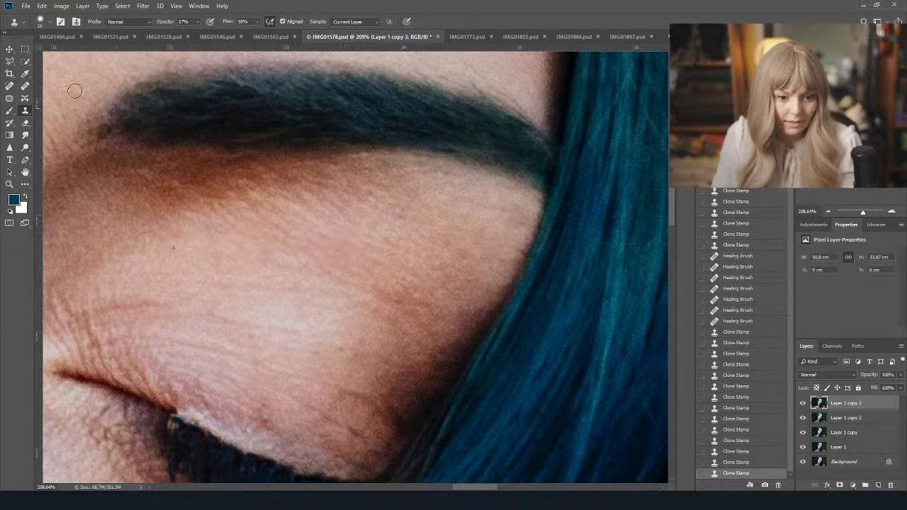
Step: Enlarge the Clone Stamp brush to 73 px and blend the skin across the upper and outer right-hand eyelid
left_click(44, 21)
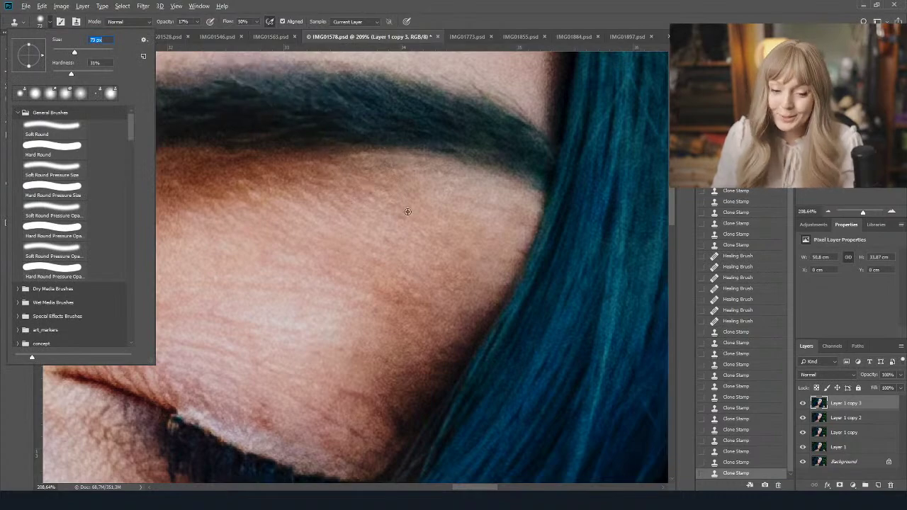
left_click(377, 251, "alt")
left_click_drag(351, 217, 285, 203)
left_click(285, 203)
left_click(186, 232)
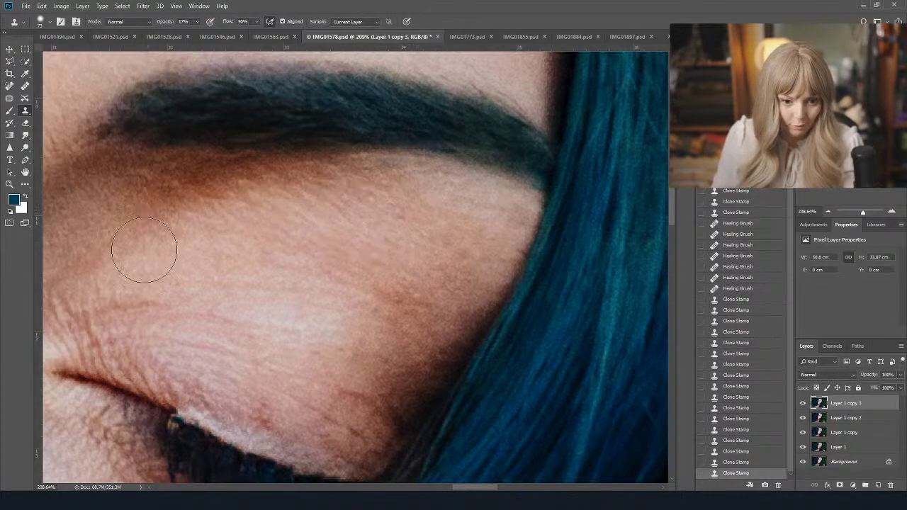
left_click_drag(470, 298, 454, 273)
left_click(296, 255, "alt")
left_click_drag(365, 292, 434, 287)
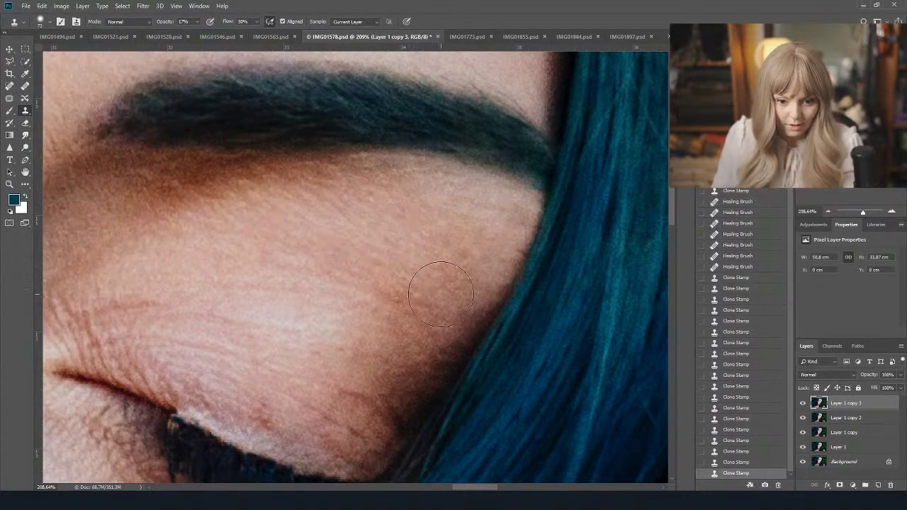
mouse_move(390, 245)
left_mouse_down()
mouse_move(409, 234)
mouse_move(492, 229)
left_mouse_up()
Step: Clone sampled eyelid skin over the creases just above the right-hand lashes and toward the inner corner
left_click(417, 346, "alt")
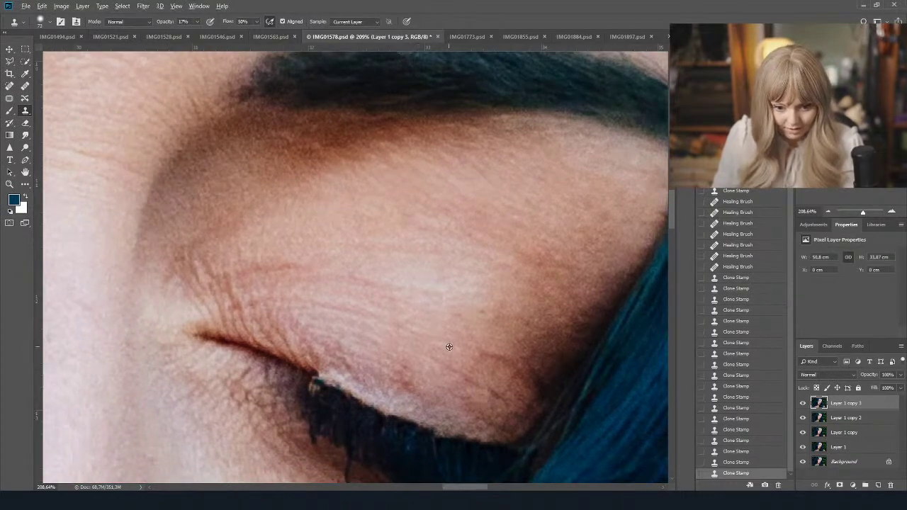
left_click(428, 370, "alt")
mouse_move(414, 378)
left_mouse_down()
mouse_move(389, 362)
mouse_move(421, 375)
mouse_move(338, 349)
left_mouse_up()
left_click(289, 304)
left_click_drag(429, 325, 385, 314)
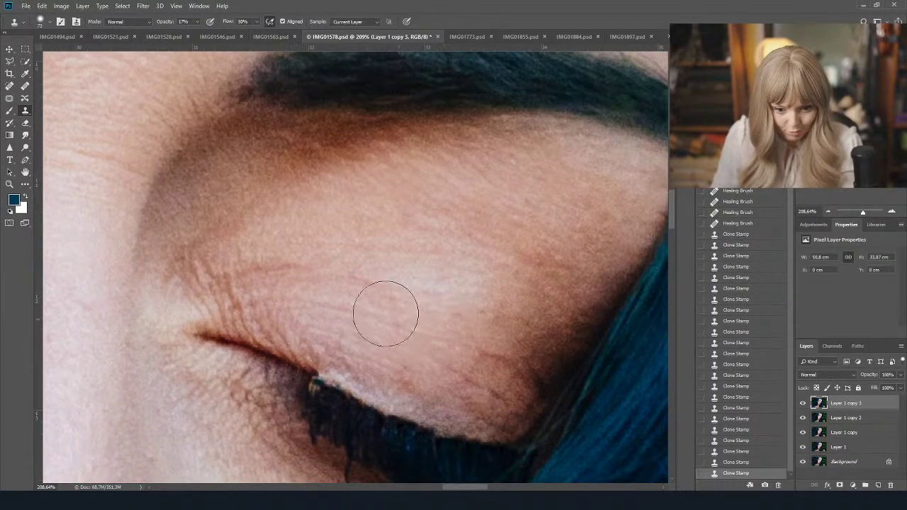
left_click(273, 267)
left_click(529, 305)
scroll(428, 241, "down", 10)
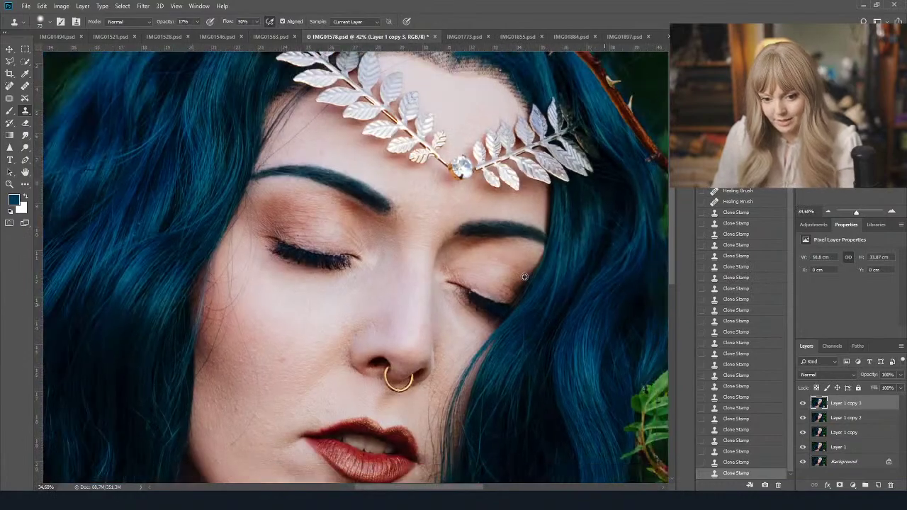
Step: Clone dark lash tones over the light spot at the inner end of the right-hand lashes with a smaller brush
scroll(517, 287, "up", 10)
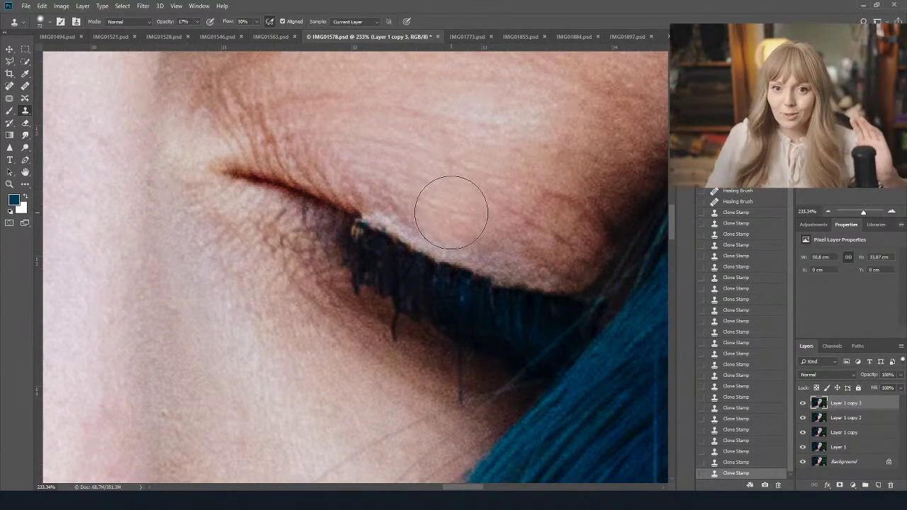
left_click(46, 28)
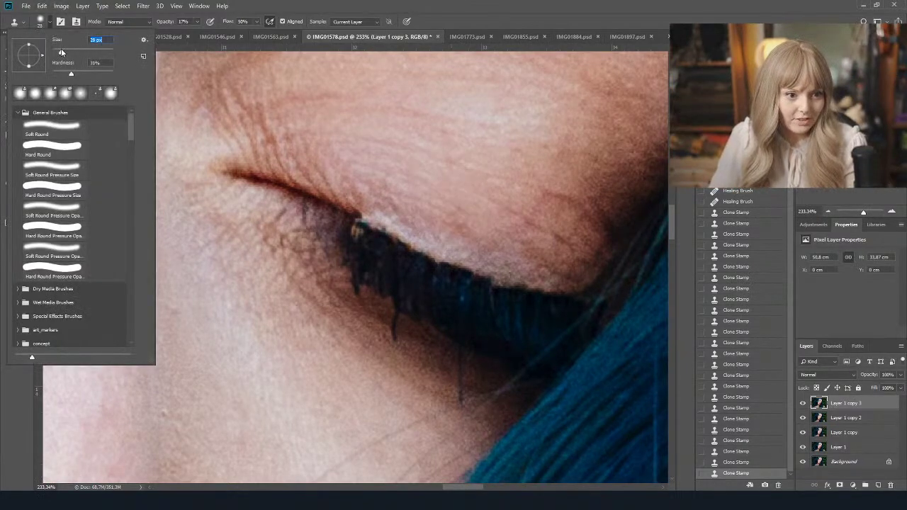
left_click(372, 238, "alt")
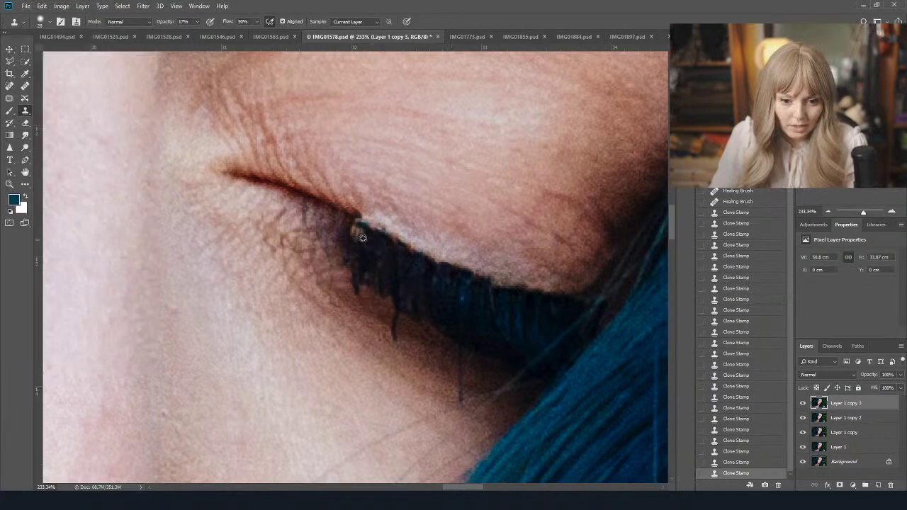
left_click(359, 234)
left_click(357, 233)
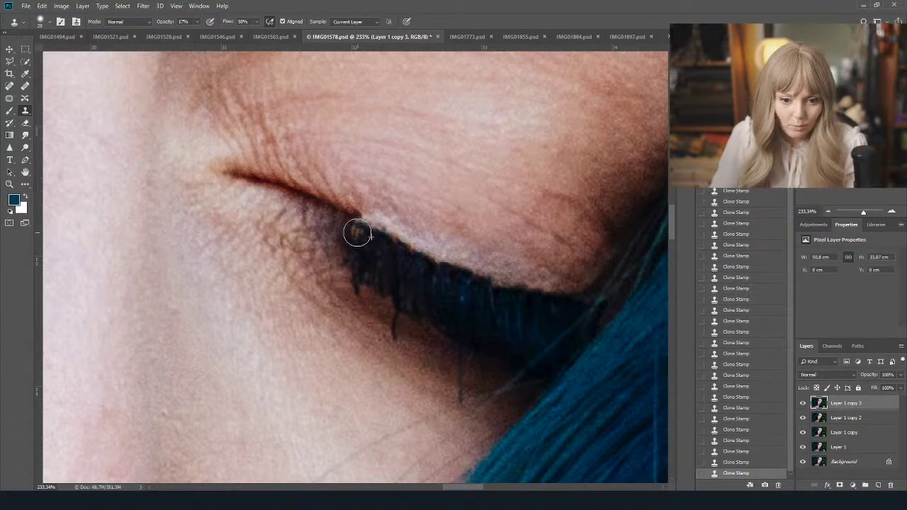
Step: Set the Clone Stamp brush to 18 px and cover the white line at the inner end of the right-hand lash strip's upper edge
left_click(42, 23)
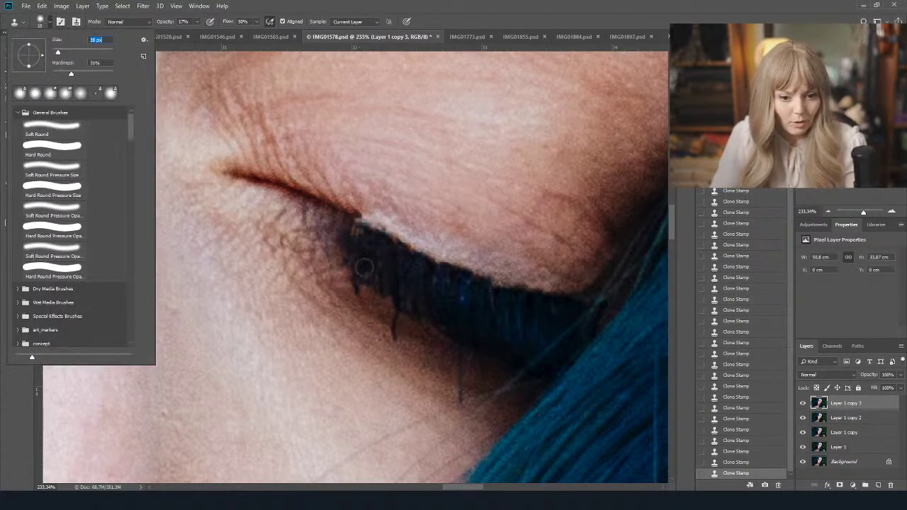
left_click(380, 231, "alt")
left_click(357, 217)
left_click(358, 216)
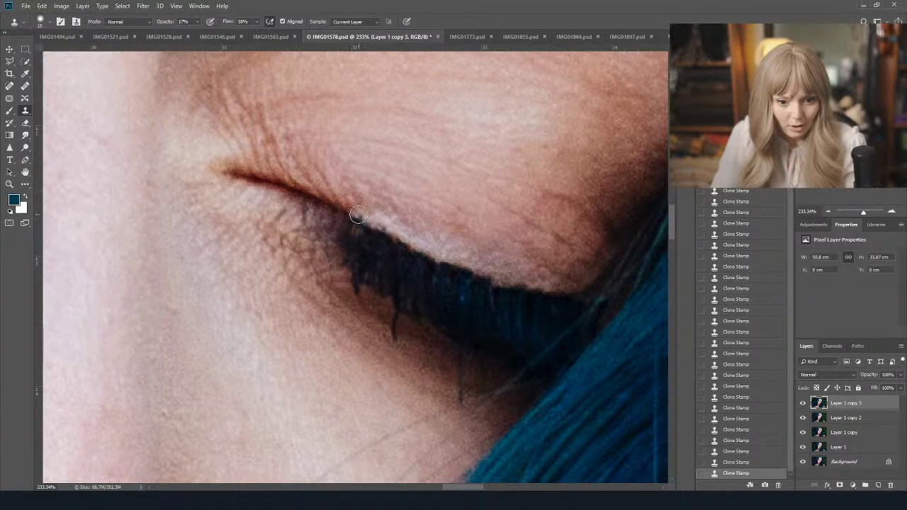
left_click(358, 215)
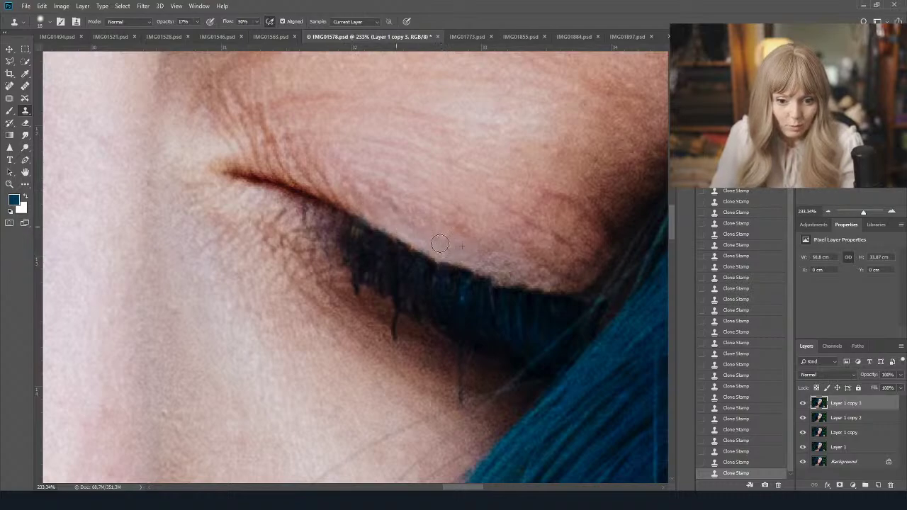
Step: Inspect the retouched right-hand lash line up close and in the context of the face
scroll(439, 244, "down", 6)
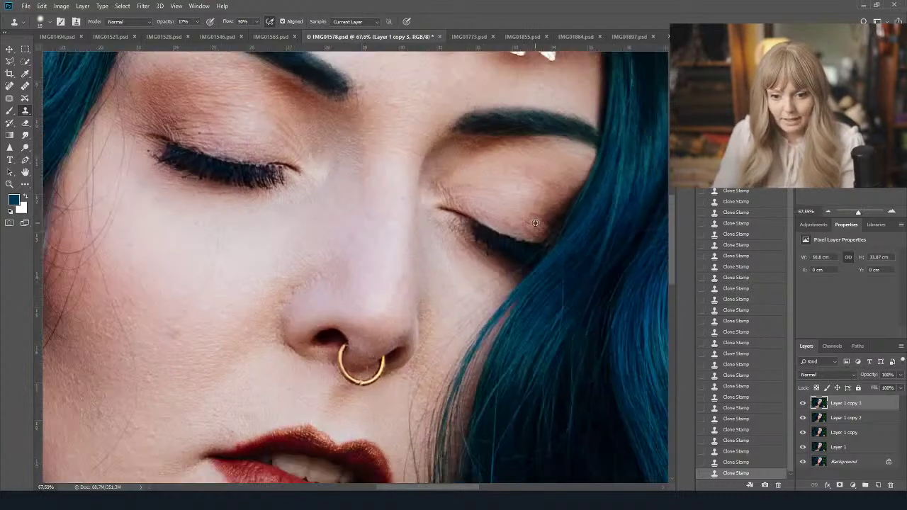
scroll(535, 223, "down", 2)
scroll(455, 217, "up", 3)
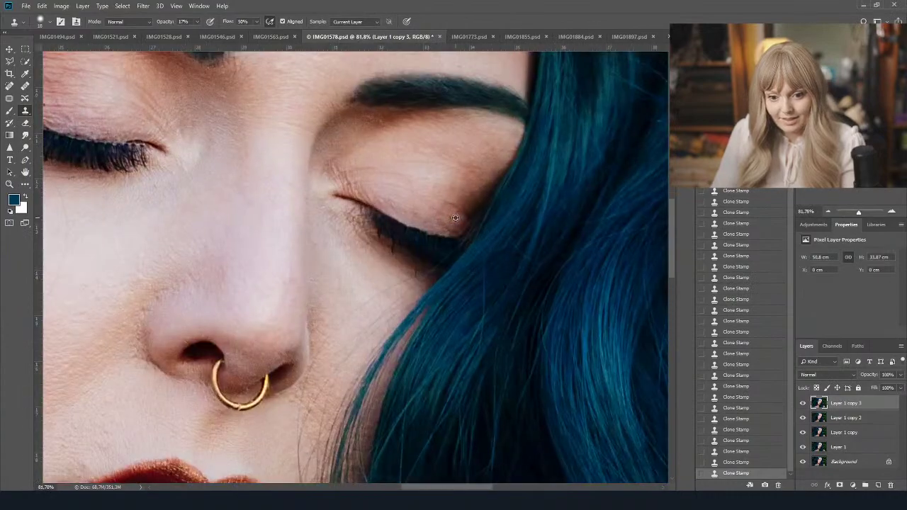
scroll(455, 218, "up", 3)
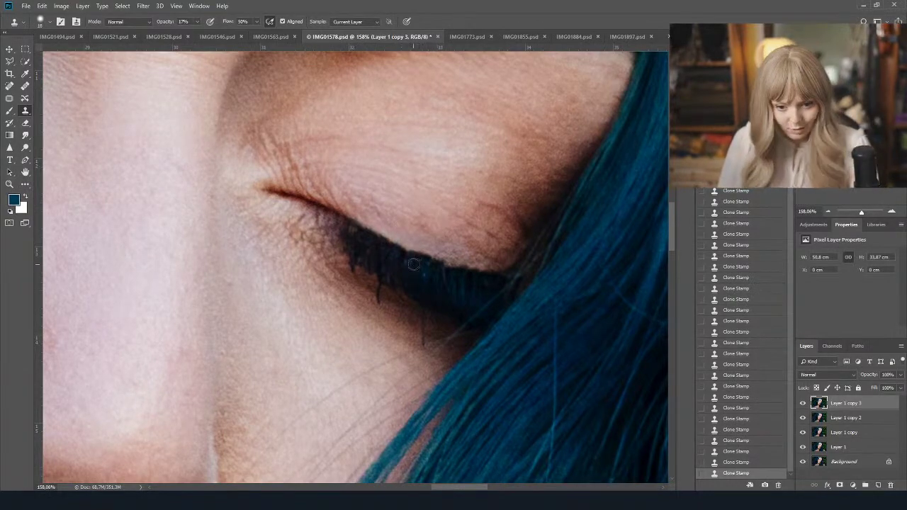
scroll(416, 263, "up", 2)
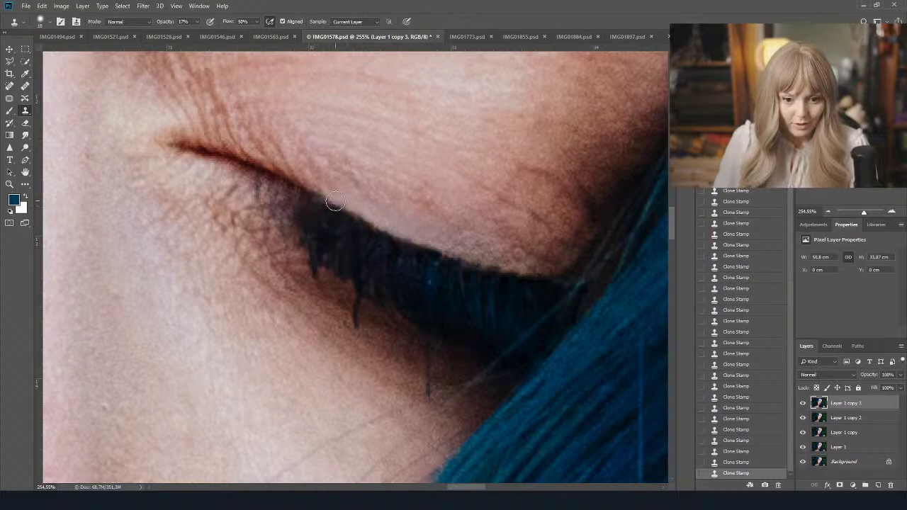
scroll(533, 226, "down", 3)
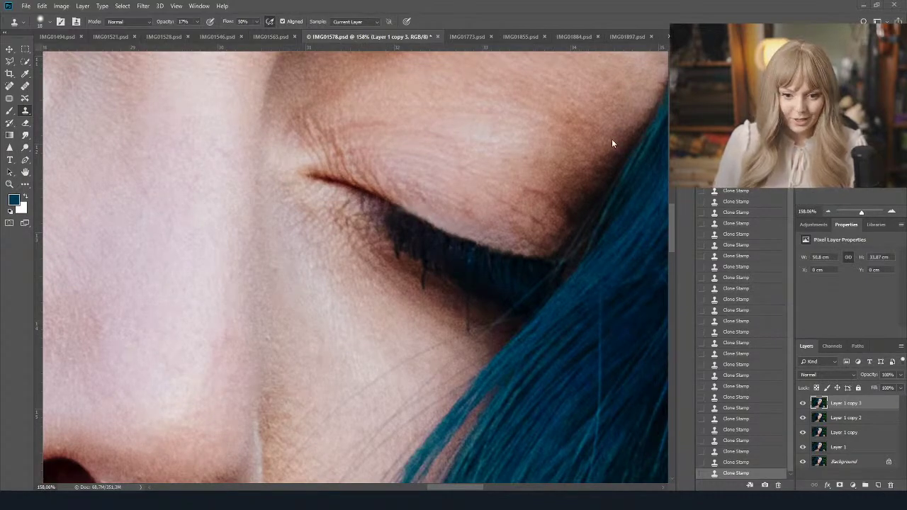
Step: Clone over the pale strip edge at the inner end of the left-hand lash line
left_click_drag(71, 177, 666, 257)
left_click_drag(611, 137, 594, 218)
scroll(594, 218, "up", 5)
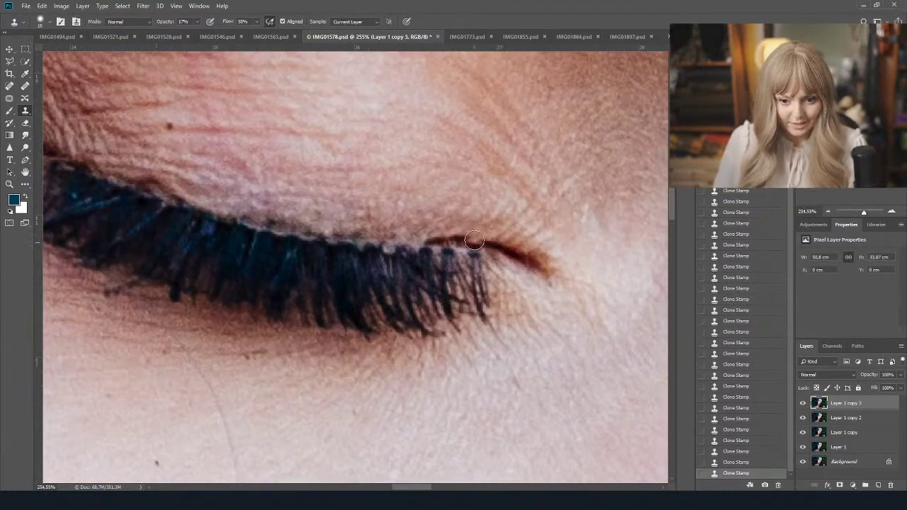
mouse_move(477, 242)
left_mouse_down()
mouse_move(483, 305)
mouse_move(448, 246)
mouse_move(426, 249)
mouse_move(448, 243)
mouse_move(414, 251)
mouse_move(458, 243)
mouse_move(446, 251)
mouse_move(460, 255)
mouse_move(403, 249)
mouse_move(451, 248)
mouse_move(417, 249)
left_mouse_up()
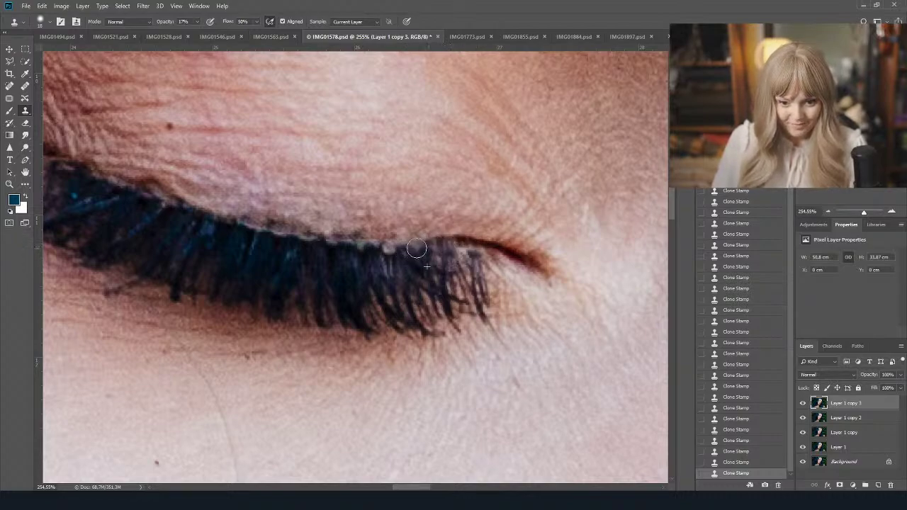
Step: Raise the Clone Stamp opacity to 40% and cover the remaining light spots along the inner part of the left-hand lash line
left_click(197, 22)
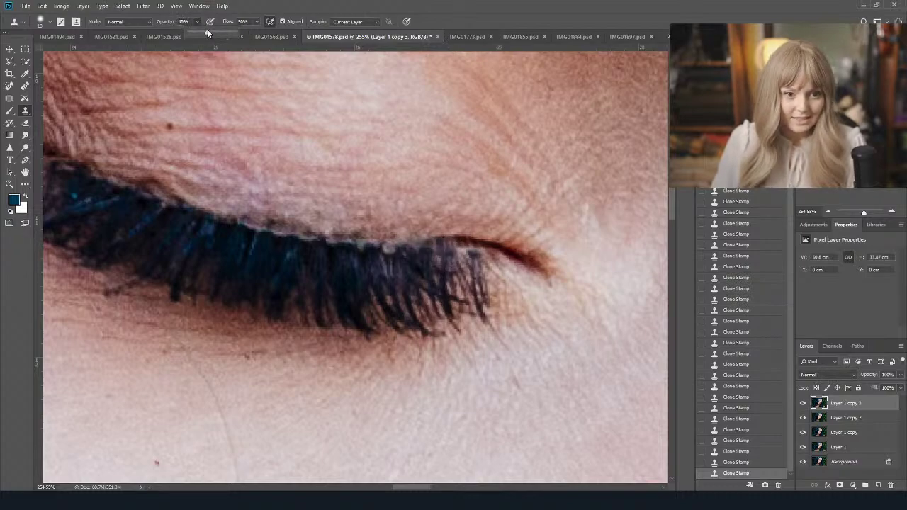
mouse_move(430, 254)
left_mouse_down()
mouse_move(358, 259)
mouse_move(406, 256)
mouse_move(460, 290)
mouse_move(391, 266)
mouse_move(416, 253)
mouse_move(412, 244)
mouse_move(343, 246)
mouse_move(492, 255)
mouse_move(393, 255)
mouse_move(431, 243)
mouse_move(476, 254)
mouse_move(446, 269)
mouse_move(474, 267)
mouse_move(450, 261)
mouse_move(446, 248)
mouse_move(450, 272)
mouse_move(444, 248)
mouse_move(437, 282)
mouse_move(426, 237)
mouse_move(444, 272)
left_mouse_up()
left_click(410, 251, "alt")
left_click(449, 272, "alt")
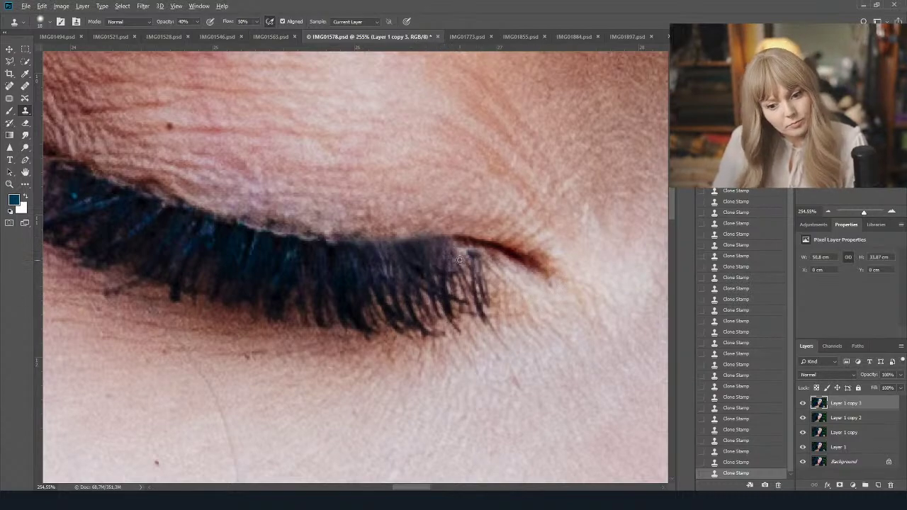
Step: Clone nearby lash and skin tones over the lash strip's end beside the left-hand eye's inner corner
left_click(464, 261, "alt")
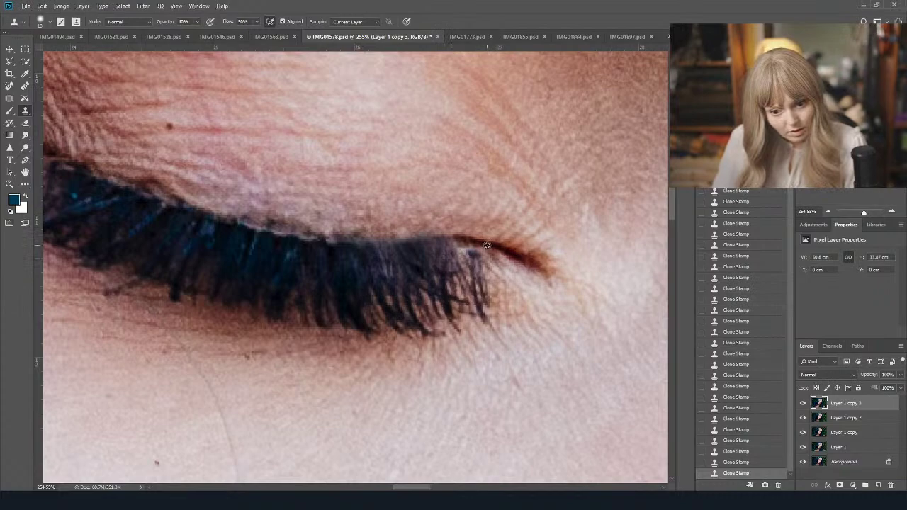
left_click(487, 245, "alt")
mouse_move(471, 248)
left_mouse_down()
mouse_move(464, 242)
mouse_move(461, 252)
mouse_move(478, 253)
left_mouse_up()
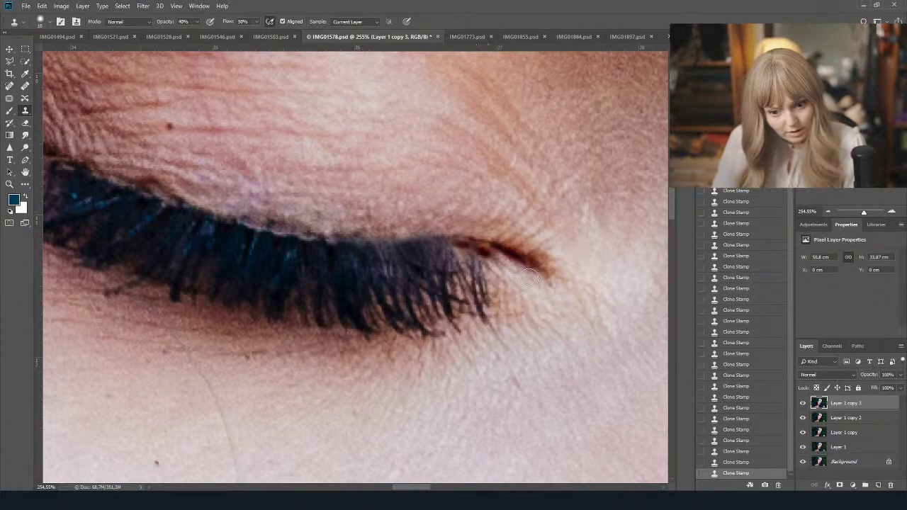
left_click(477, 271, "alt")
left_click(475, 250)
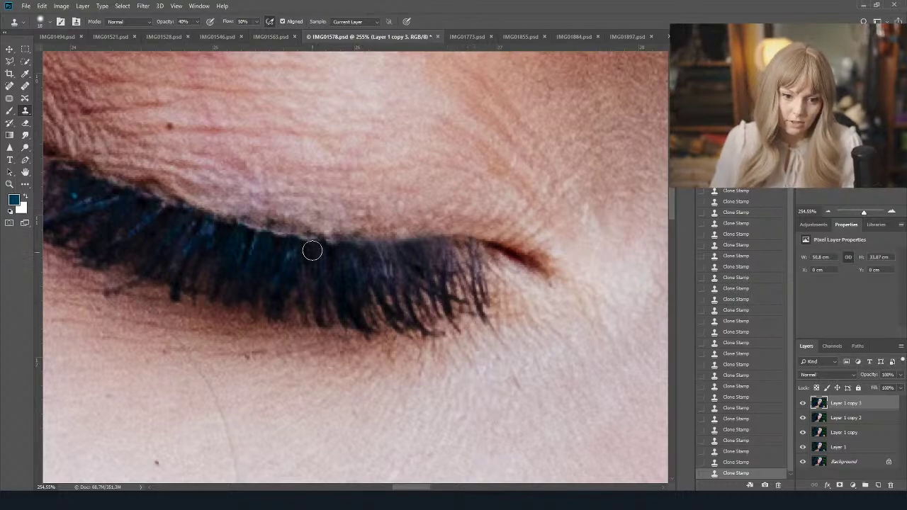
Step: Clone dark lash tones over the white line along the middle of the left-hand lash strip's upper edge
mouse_move(310, 243)
left_mouse_down()
mouse_move(334, 249)
mouse_move(267, 233)
left_mouse_up()
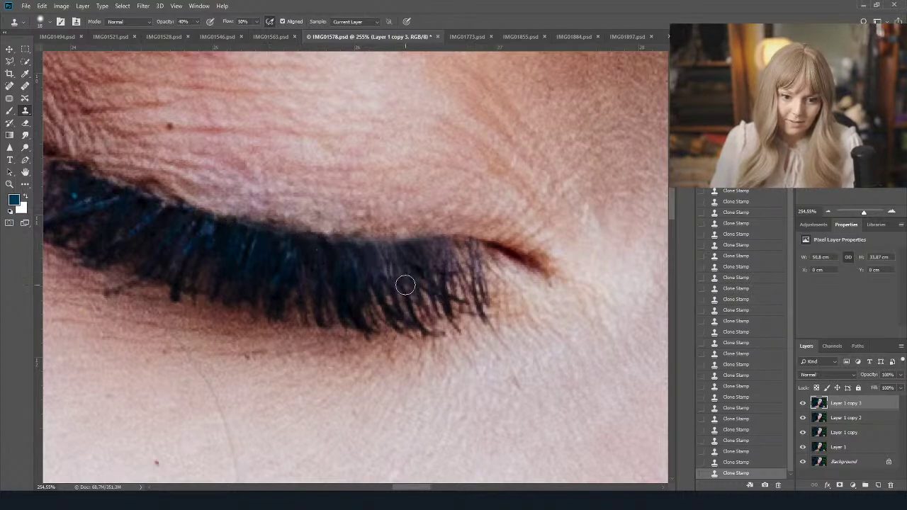
scroll(526, 312, "down", 5)
scroll(517, 303, "up", 5)
scroll(480, 285, "up", 2)
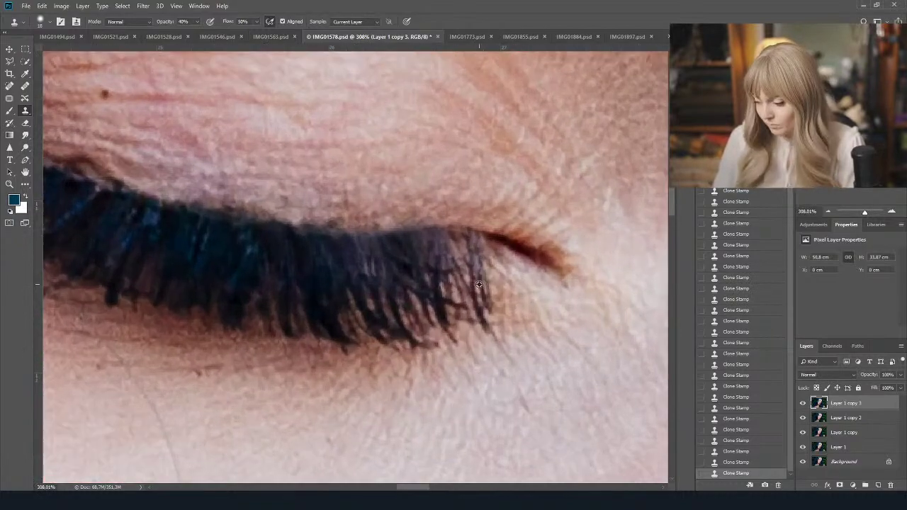
Step: Heal the small dark specks beside the left-hand eye's outer lashes, on the cheek, beneath the lashes and on the eyelid with the Healing Brush
left_click_drag(25, 135, 44, 144)
scroll(243, 263, "down", 4)
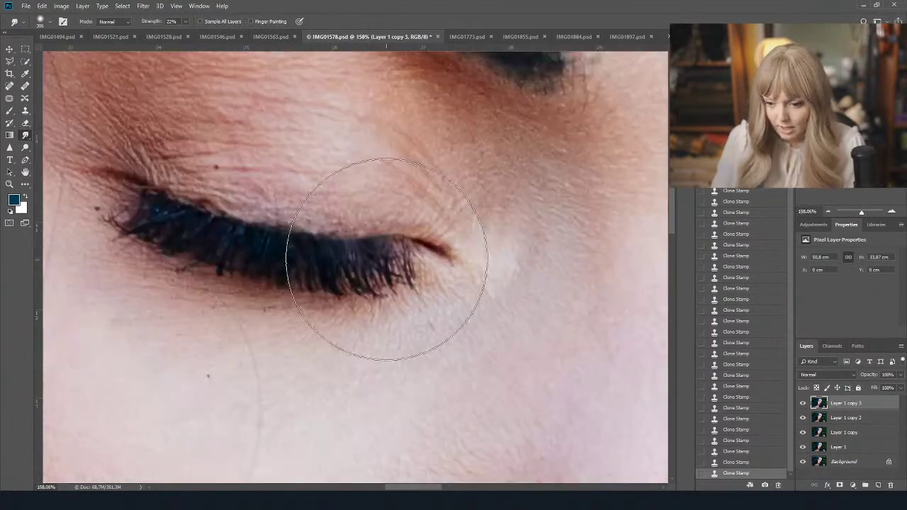
scroll(477, 259, "down", 3)
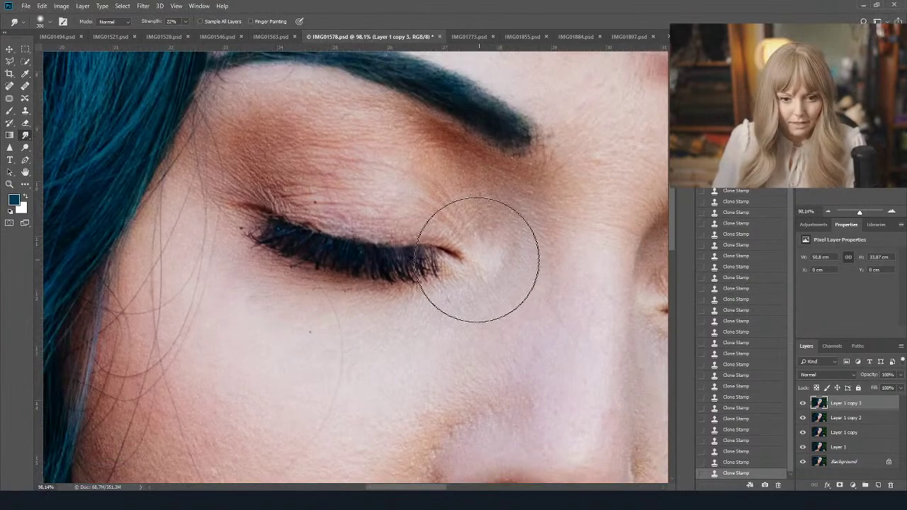
scroll(369, 263, "up", 4)
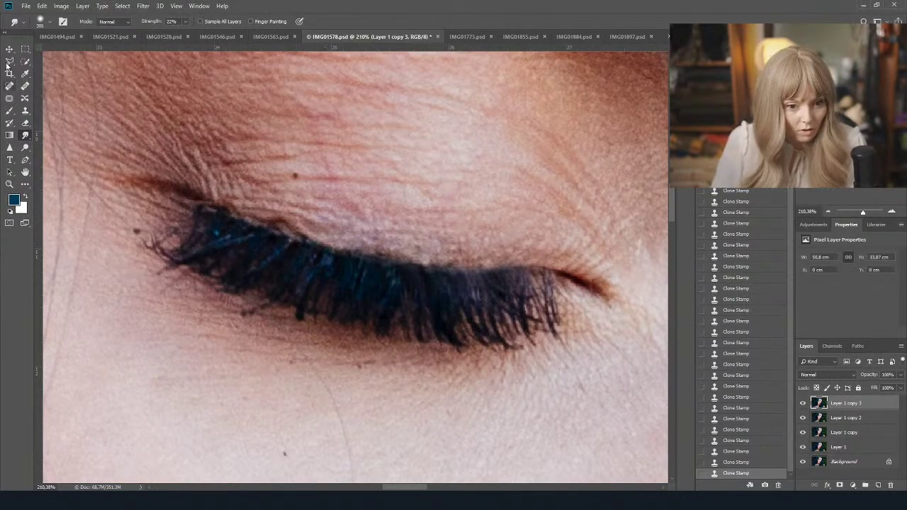
left_click(26, 88)
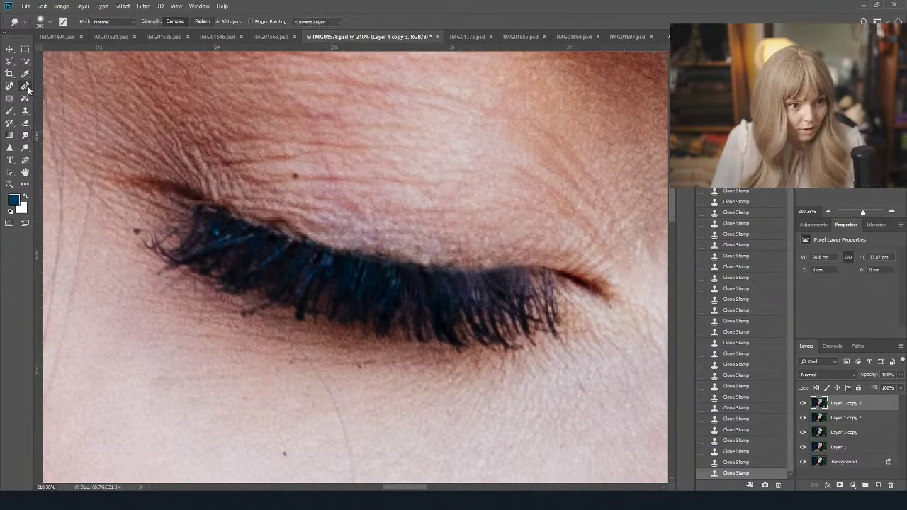
left_click(135, 232)
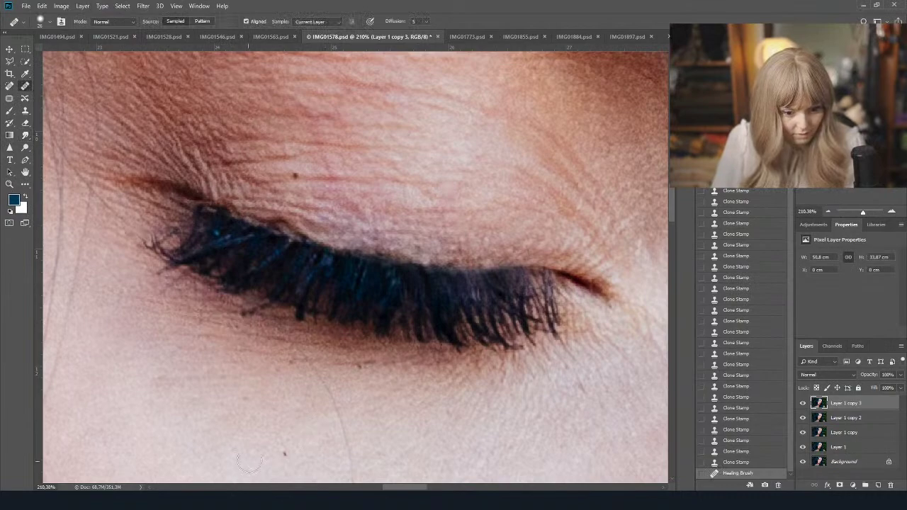
left_click(284, 455)
left_click(357, 368)
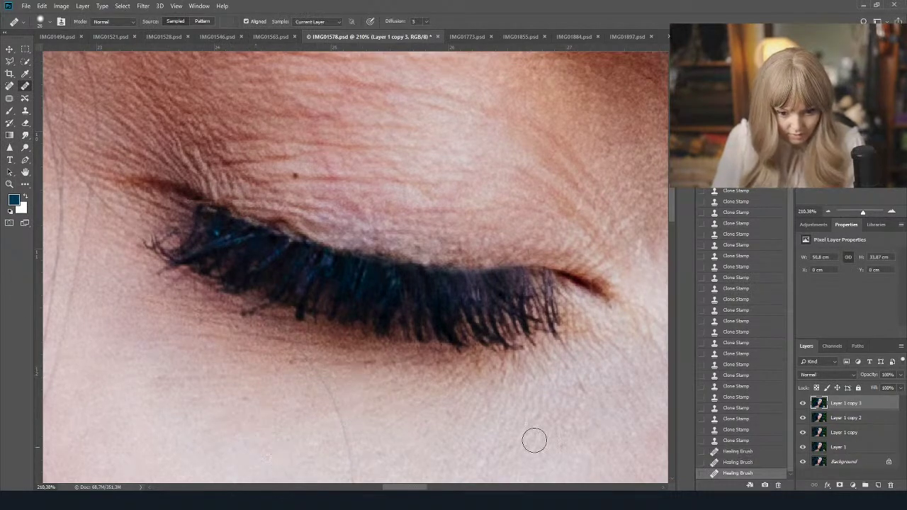
left_click(312, 179)
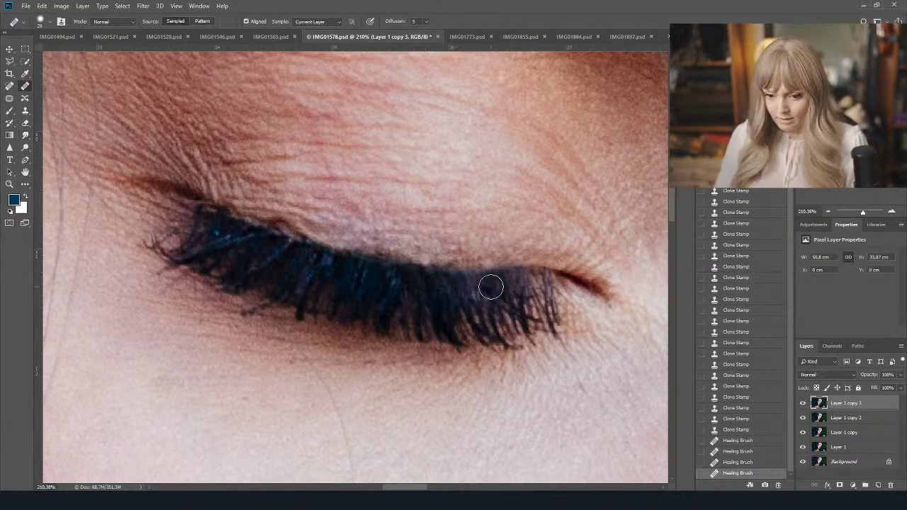
Step: Reduce the Healing Brush size and heal the bright blue spot near the outer end of the left-hand lashes
scroll(319, 260, "up", 3)
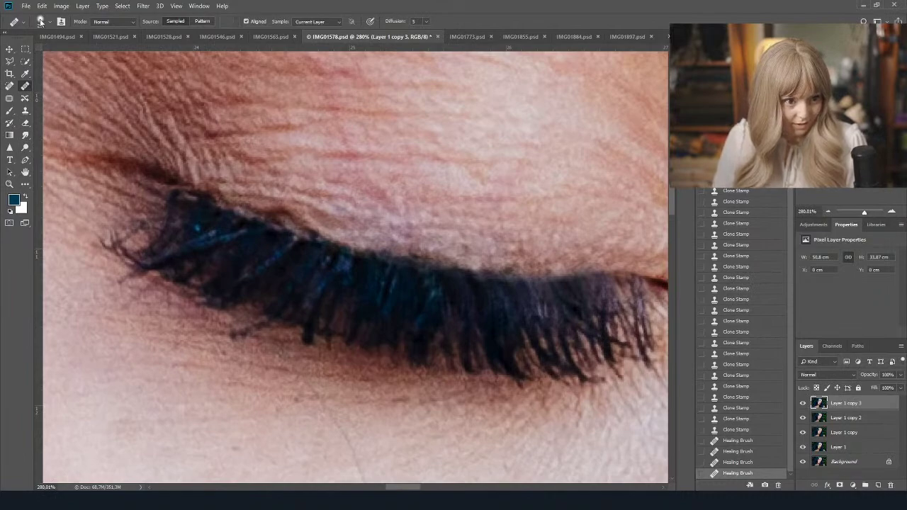
left_click(41, 22)
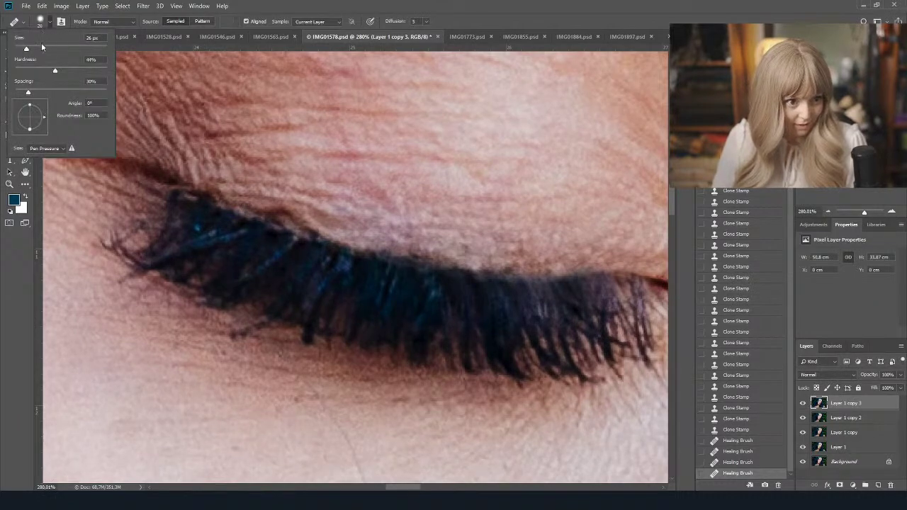
left_click(209, 218, "alt")
left_click(197, 229)
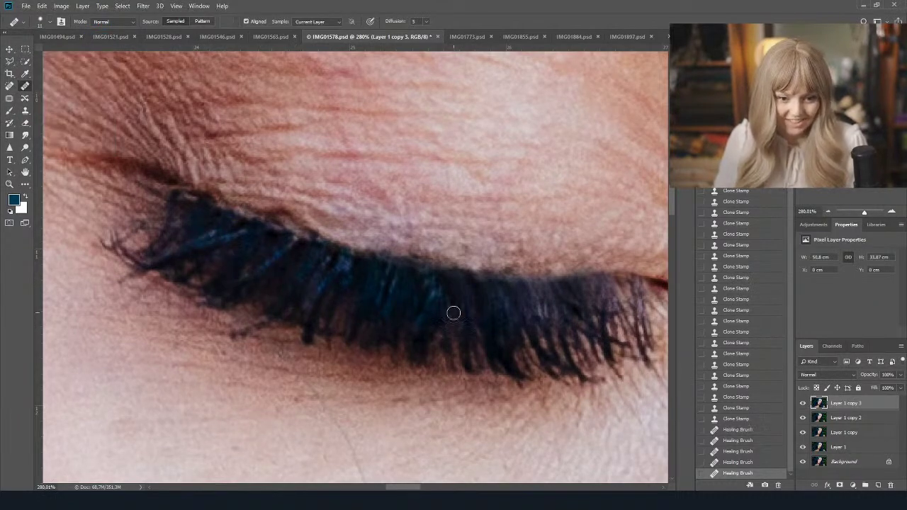
Step: Set a smaller Clone Stamp brush with 44% hardness and clone dark lash tones over the light edge along the left-hand lash line's outer half
left_click(25, 111)
left_click(42, 26)
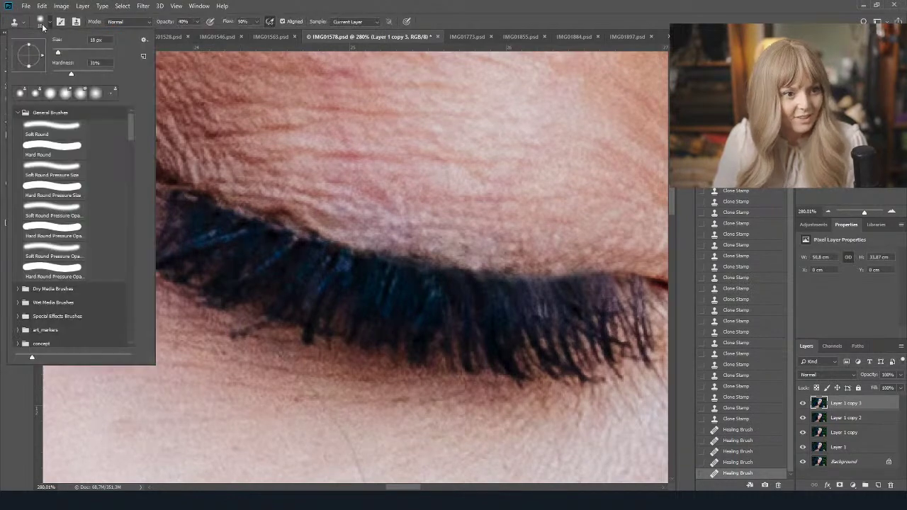
left_click_drag(71, 72, 80, 72)
left_click(57, 54)
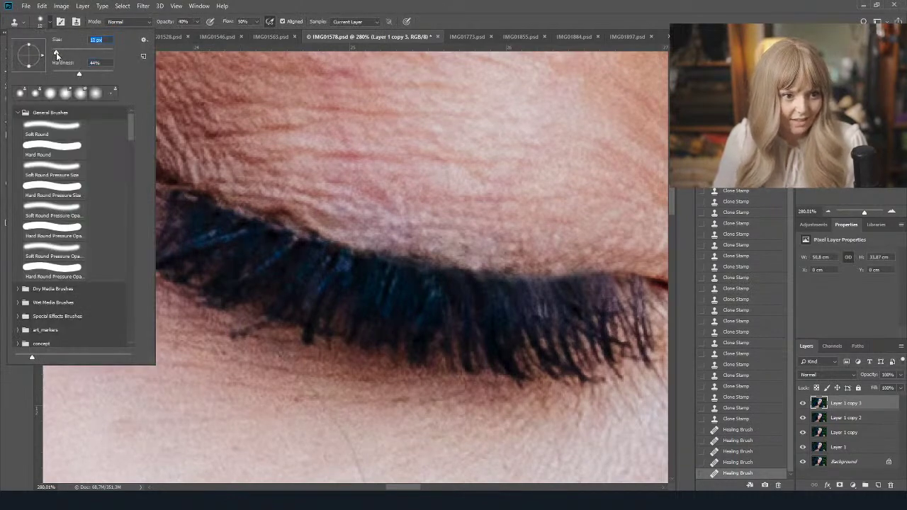
left_click(308, 247, "alt")
left_click(293, 234)
left_click(312, 239)
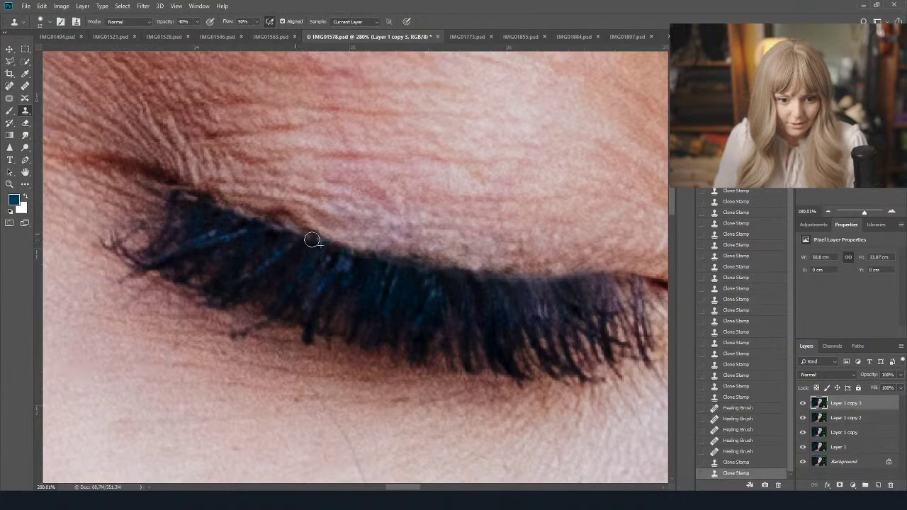
left_click(316, 240)
left_click(279, 229)
left_click(326, 241)
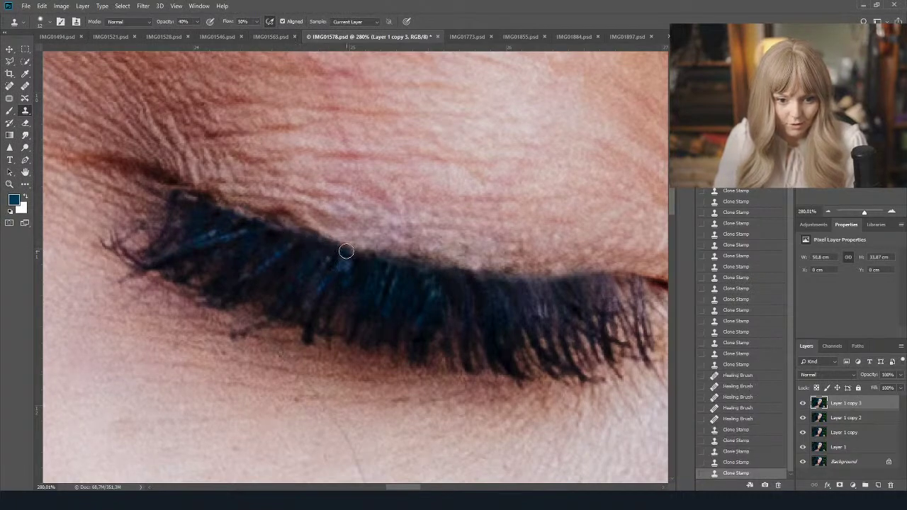
Step: Resample the dark lashes and clone over the remaining light gaps along the outer upper edge of the left-hand lash strip
left_click(309, 247, "alt")
left_click(289, 234)
left_click(315, 245)
left_click(289, 227)
left_click(319, 234)
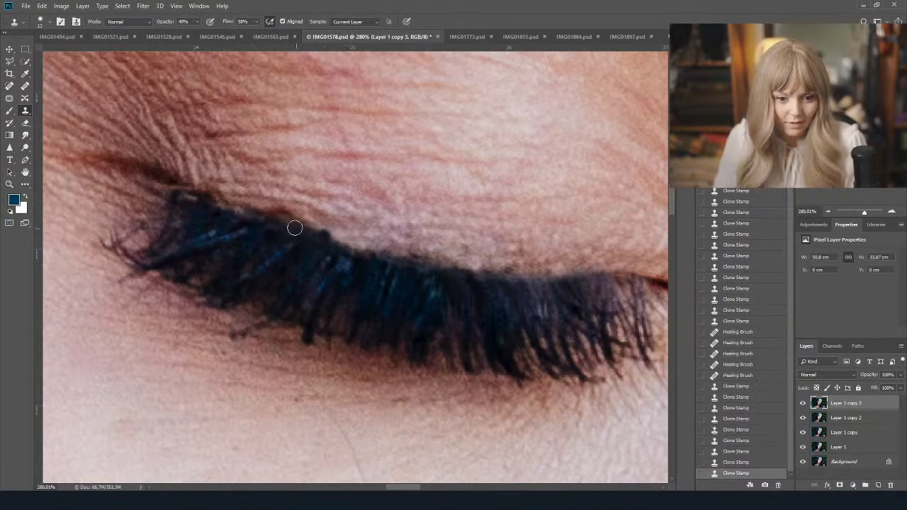
mouse_move(295, 228)
left_mouse_down()
mouse_move(173, 191)
mouse_move(296, 238)
mouse_move(363, 280)
mouse_move(313, 243)
mouse_move(412, 273)
mouse_move(299, 240)
mouse_move(526, 284)
mouse_move(536, 333)
mouse_move(564, 315)
mouse_move(391, 300)
left_mouse_up()
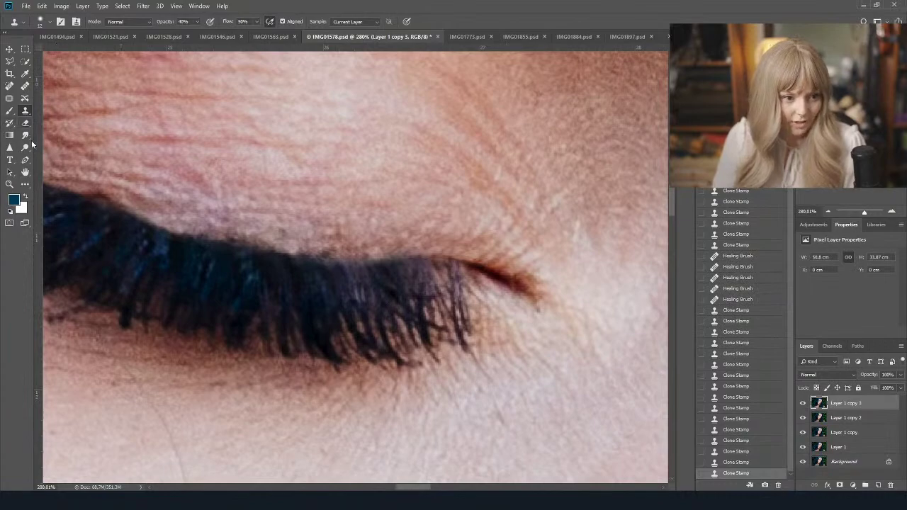
Step: Darken the middle and inner lash roots of the left-hand eye with a small Burn tool brush at 27% exposure on Midtones
right_click(24, 135)
right_click(26, 147)
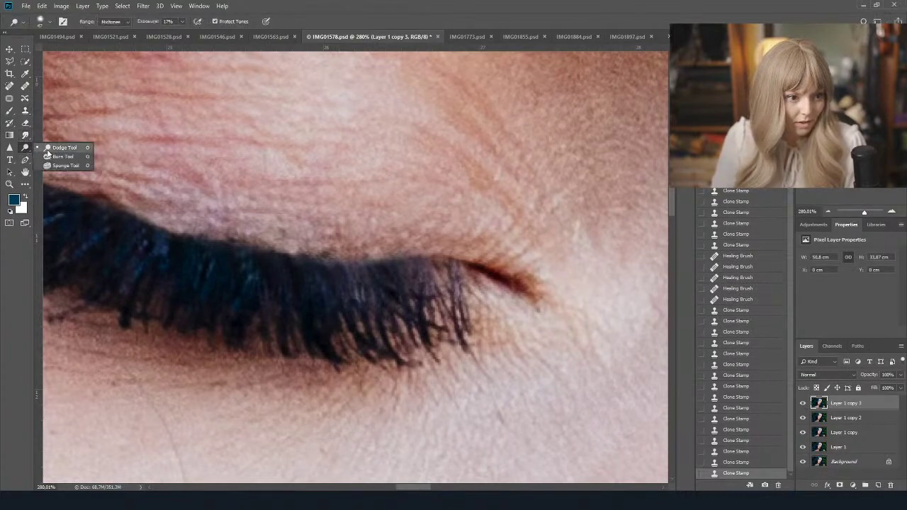
left_click(48, 148)
key("2")
key("7")
left_click(41, 21)
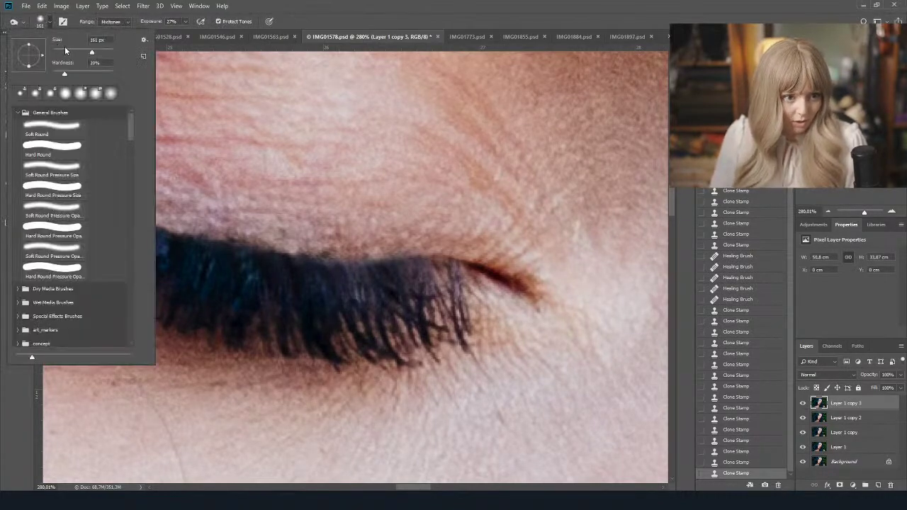
left_click(61, 51)
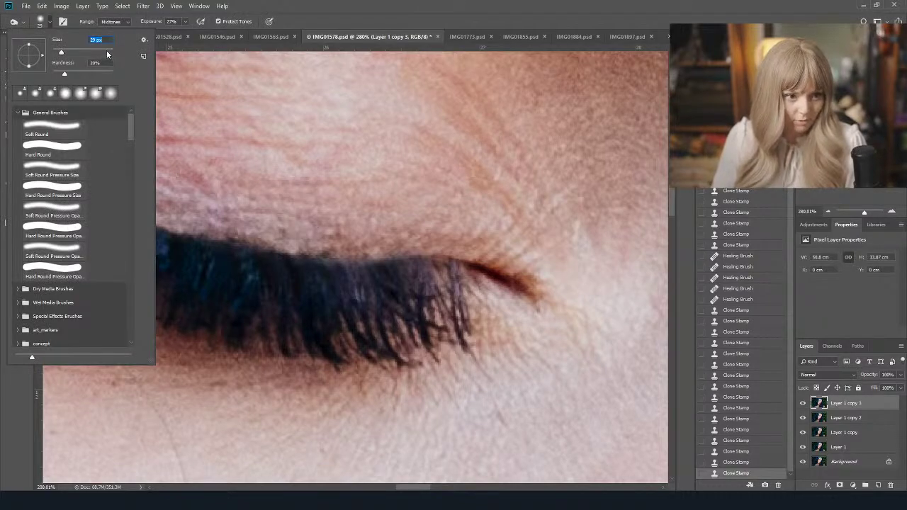
mouse_move(366, 270)
left_mouse_down()
mouse_move(311, 265)
mouse_move(411, 265)
mouse_move(288, 259)
mouse_move(446, 264)
mouse_move(299, 299)
left_mouse_up()
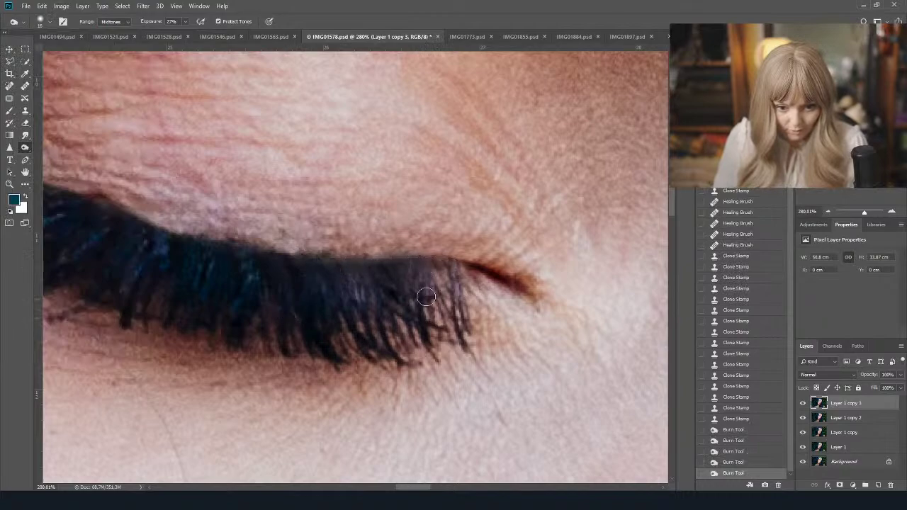
mouse_move(406, 262)
left_mouse_down()
mouse_move(407, 277)
mouse_move(243, 251)
left_mouse_up()
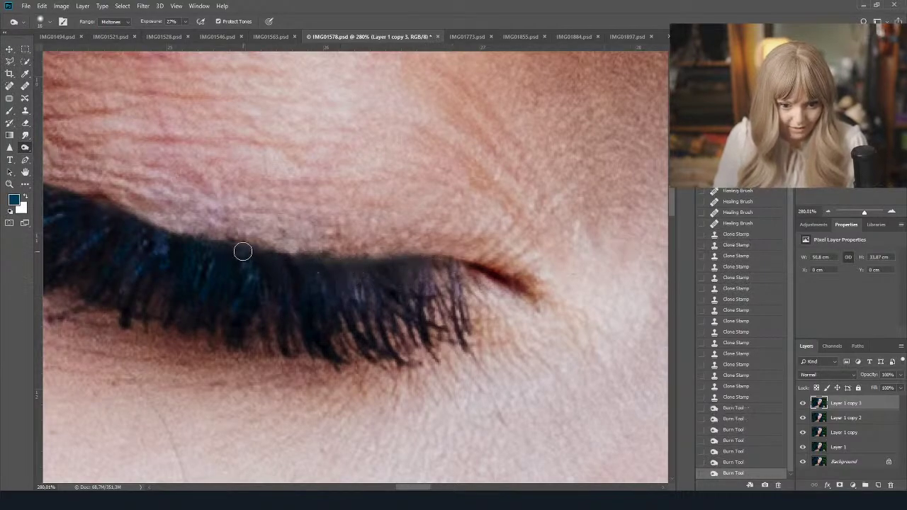
left_click_drag(350, 260, 466, 282)
Step: Open the Liquify filter on Layer 1 copy 3 and ready a smaller Forward Warp brush at the left-hand eye
scroll(473, 266, "down", 5)
scroll(546, 281, "down", 5)
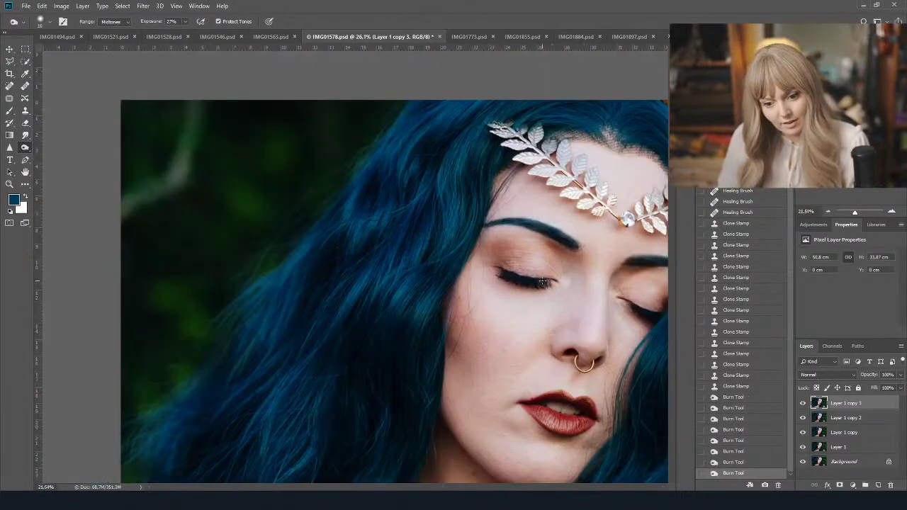
scroll(353, 221, "up", 6)
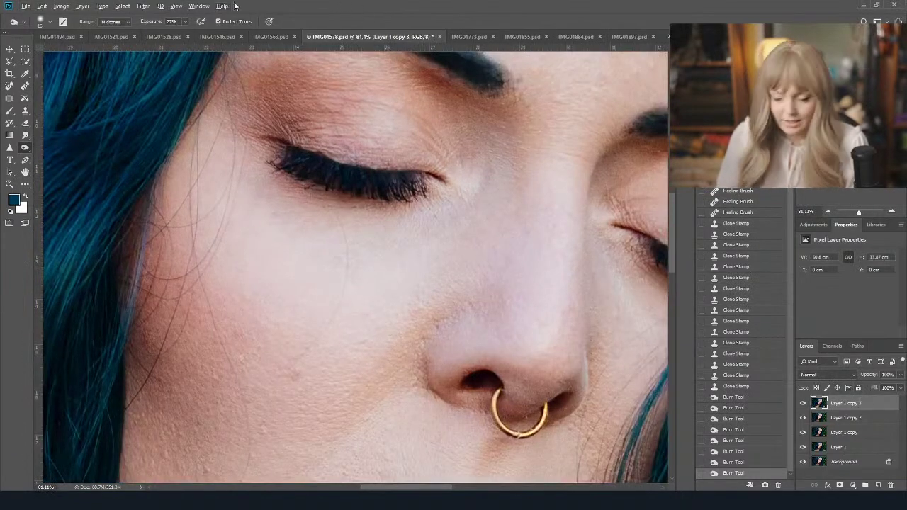
left_click(143, 6)
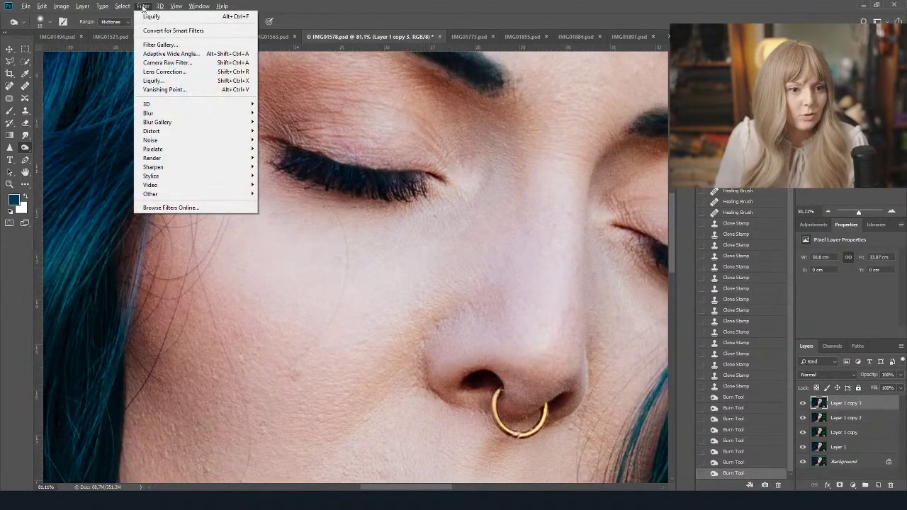
left_click(177, 82)
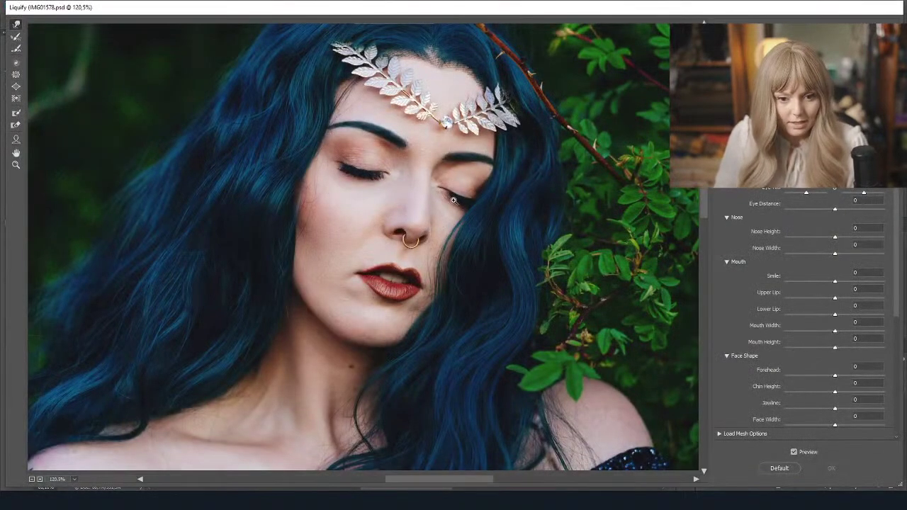
left_click_drag(411, 208, 370, 135)
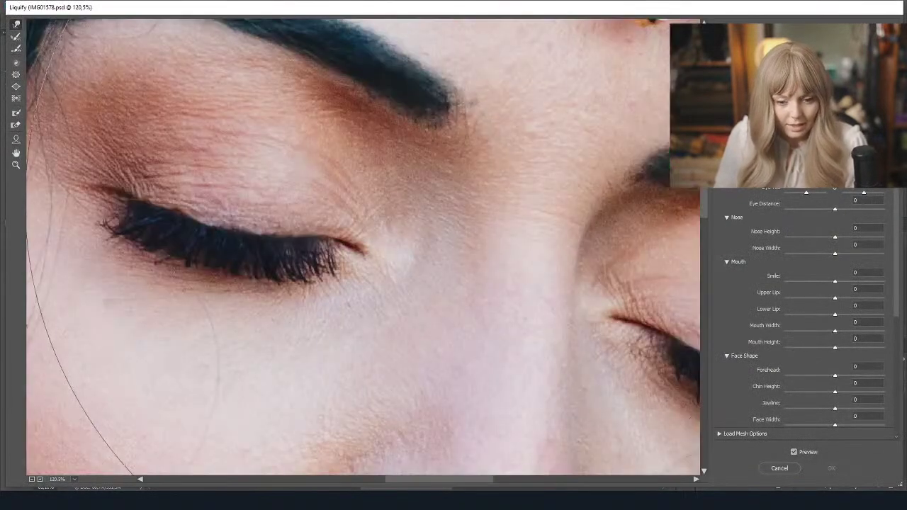
mouse_move(423, 206)
left_mouse_down()
mouse_move(626, 178)
mouse_move(619, 186)
left_mouse_up()
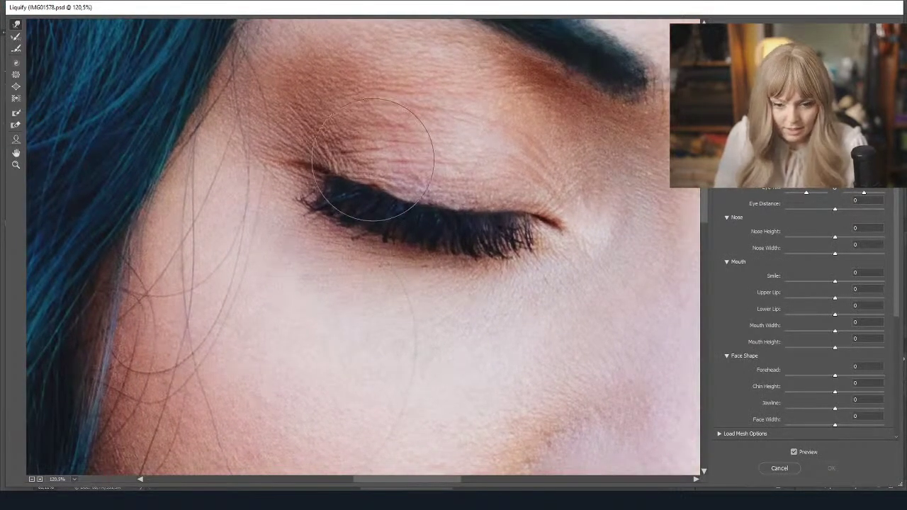
key("ctrl+plus")
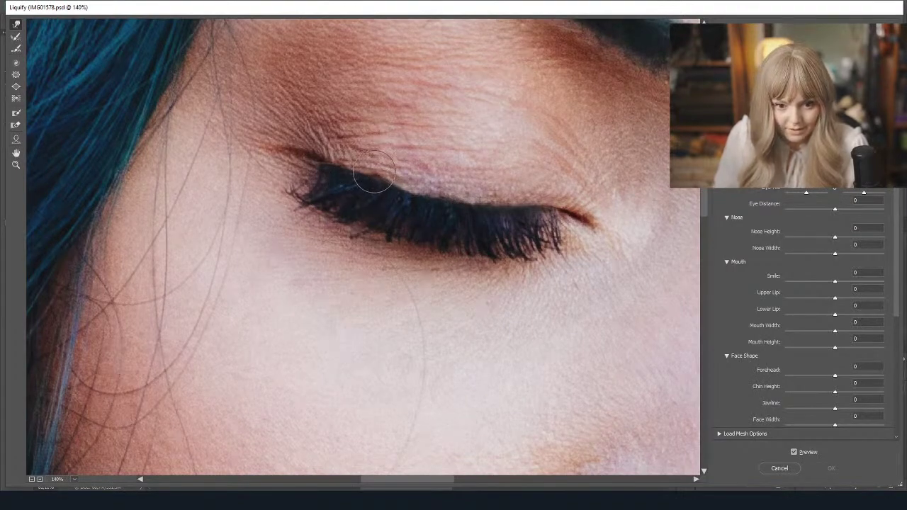
Step: Push the left-hand upper lash line into a smoother curve from the outer to the inner corner and apply the Liquify changes
left_click_drag(377, 170, 397, 180)
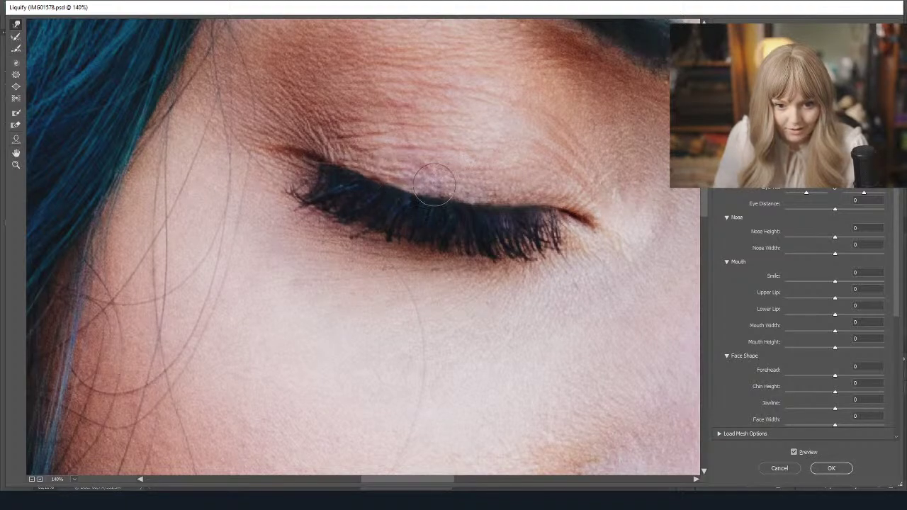
mouse_move(429, 176)
left_mouse_down()
mouse_move(455, 192)
mouse_move(509, 188)
mouse_move(487, 193)
left_mouse_up()
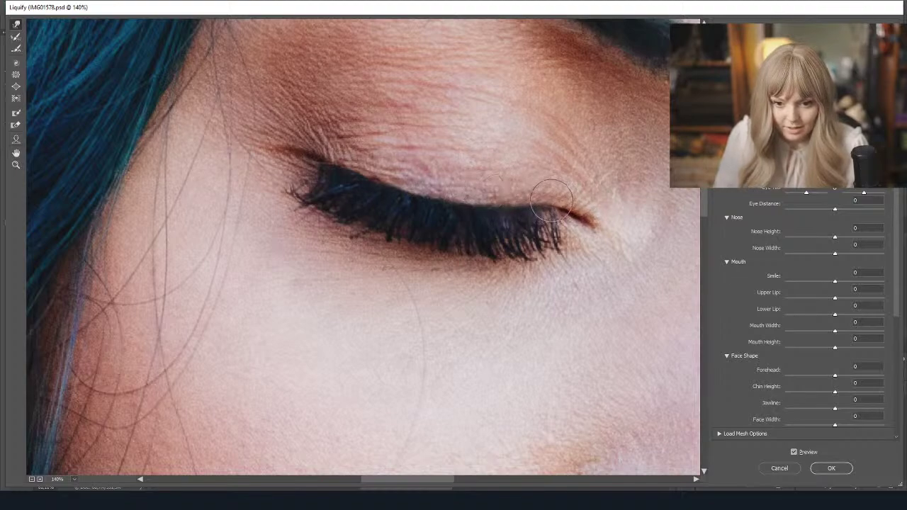
left_click_drag(513, 193, 522, 202)
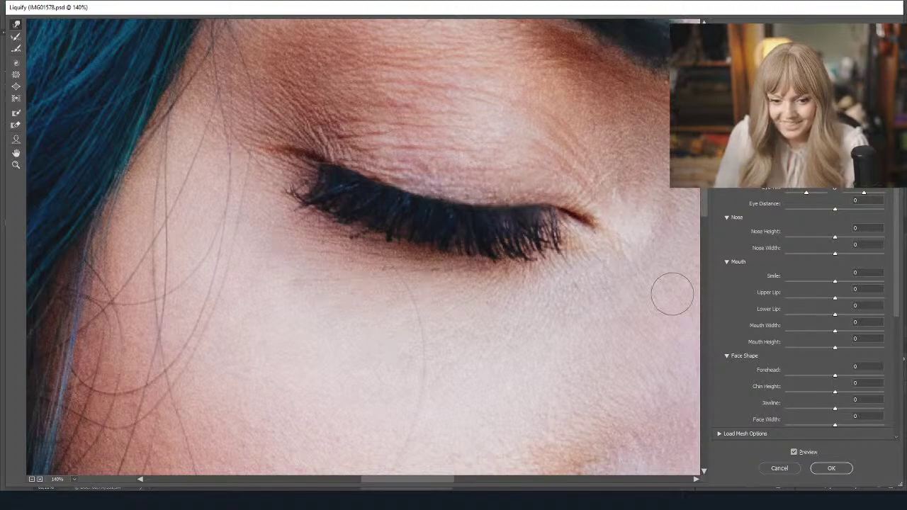
left_click_drag(319, 159, 317, 154)
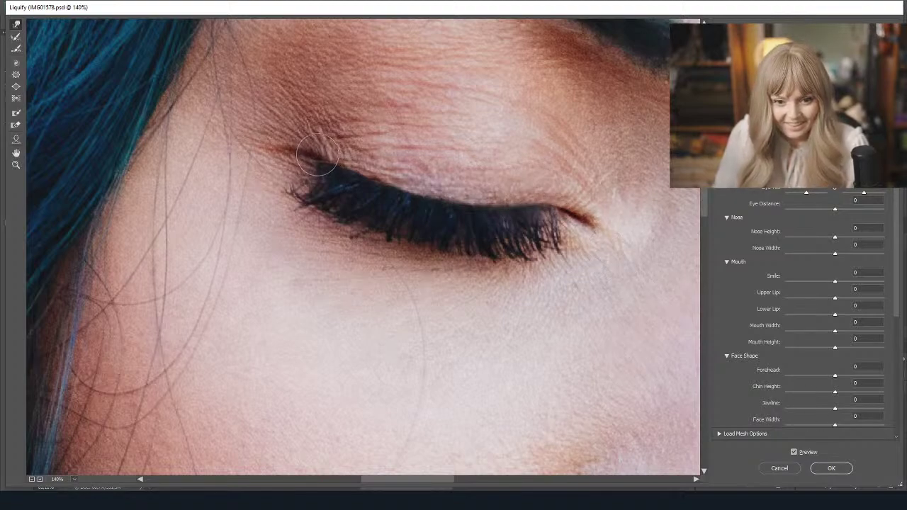
left_click(843, 473)
left_click(841, 468)
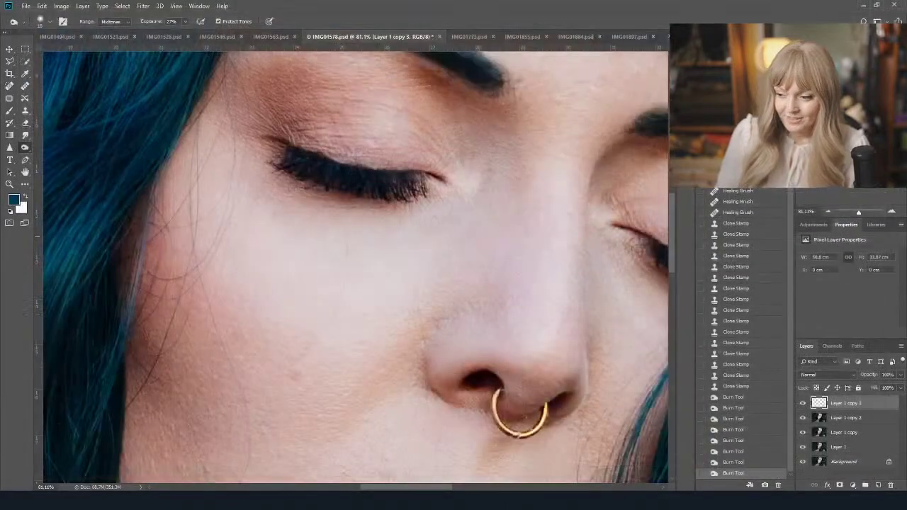
key("ctrl+0")
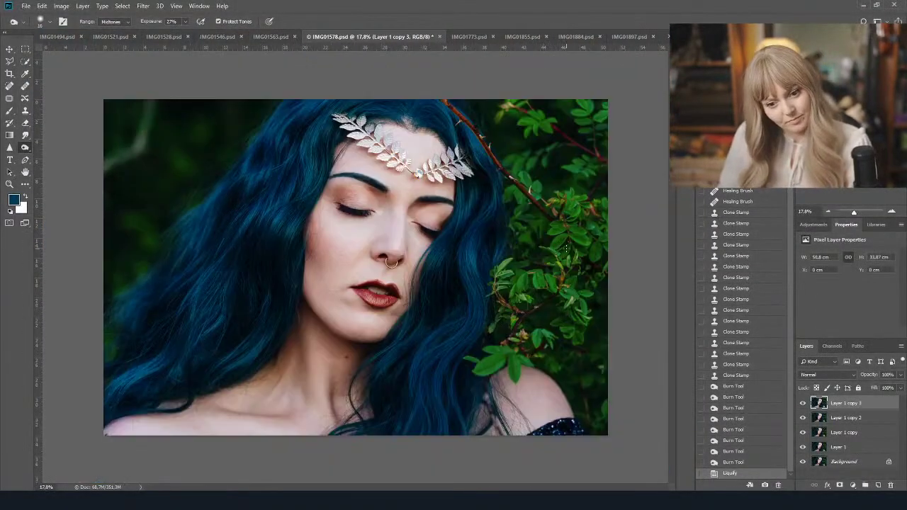
scroll(445, 226, "up", 10)
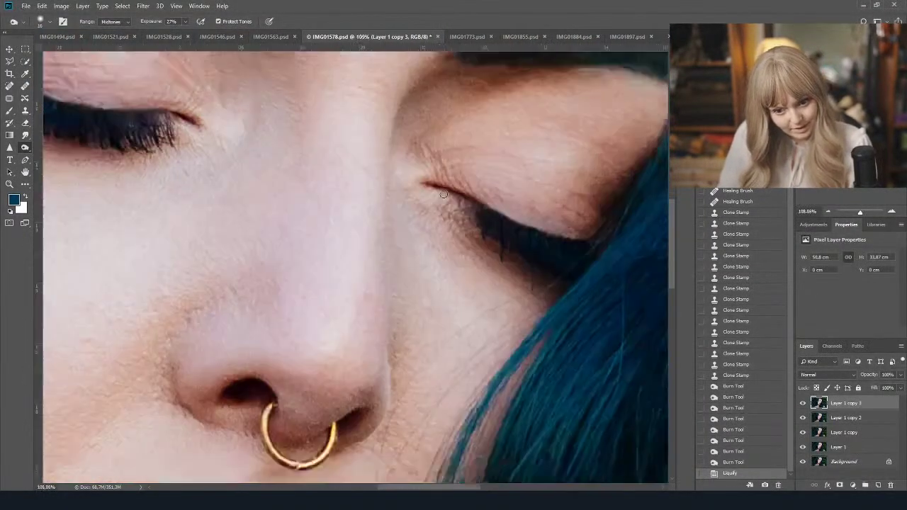
Step: Heal the small light speck in the blue hair just above the forehead hairline with the Healing Brush
scroll(384, 240, "down", 8)
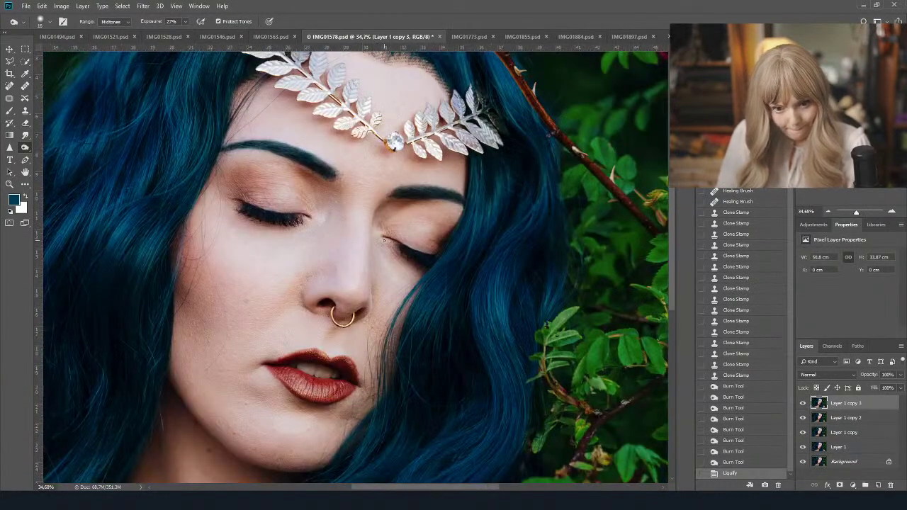
scroll(384, 239, "down", 2)
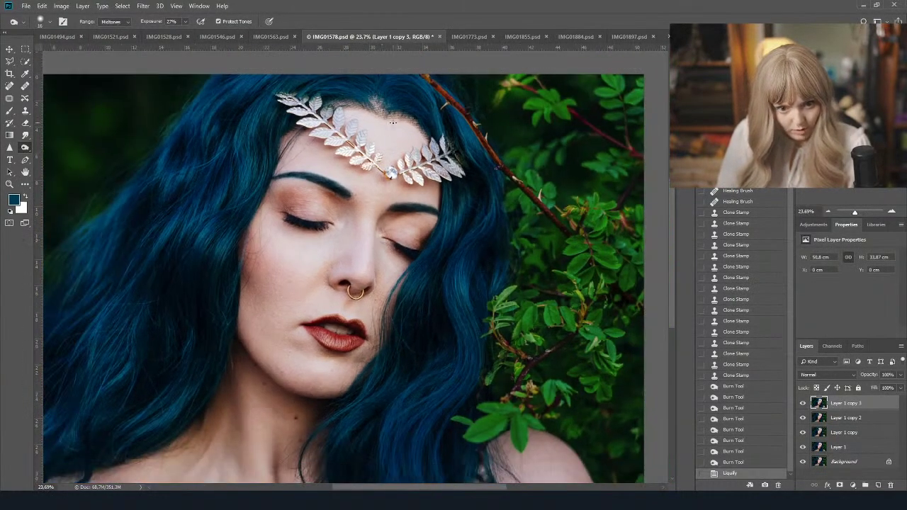
scroll(393, 123, "up", 5)
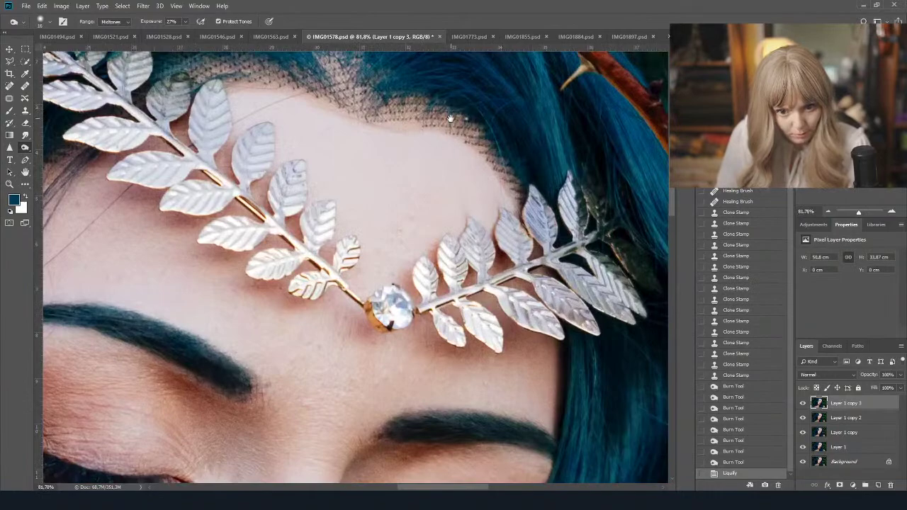
scroll(450, 119, "up", 3)
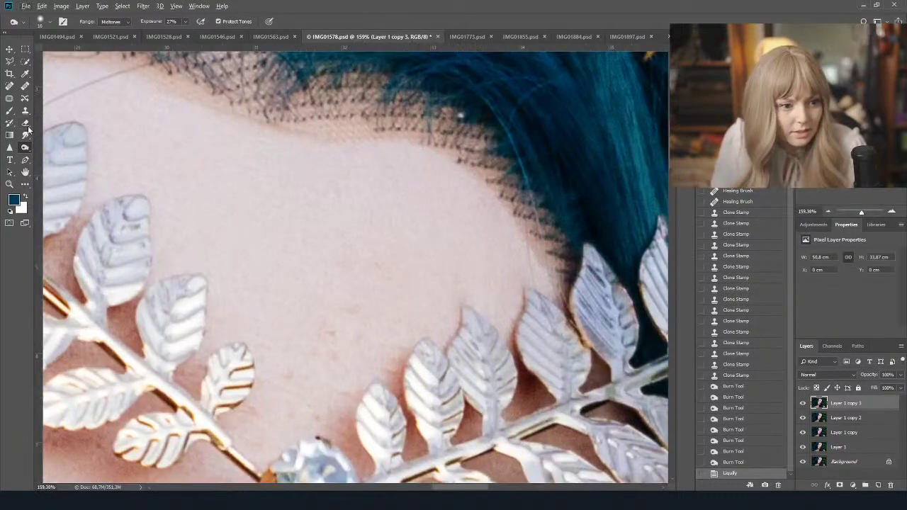
left_click(24, 86)
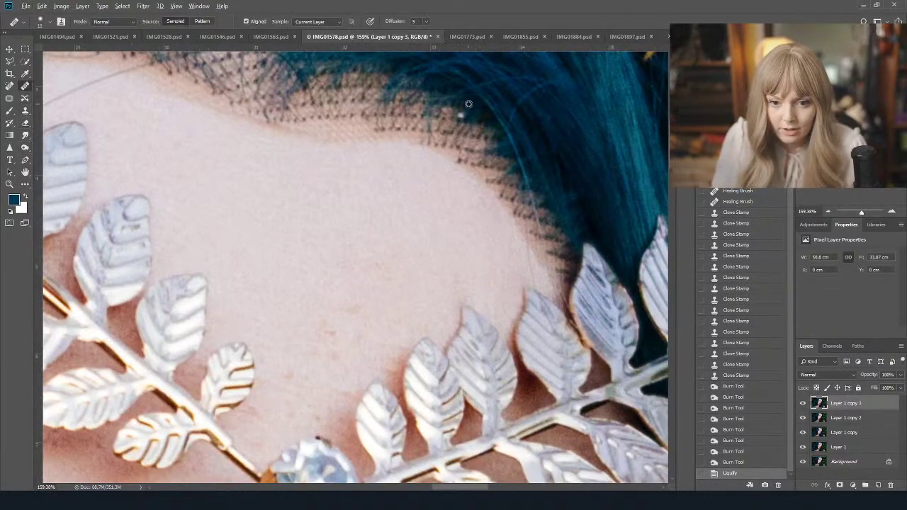
left_click(574, 223)
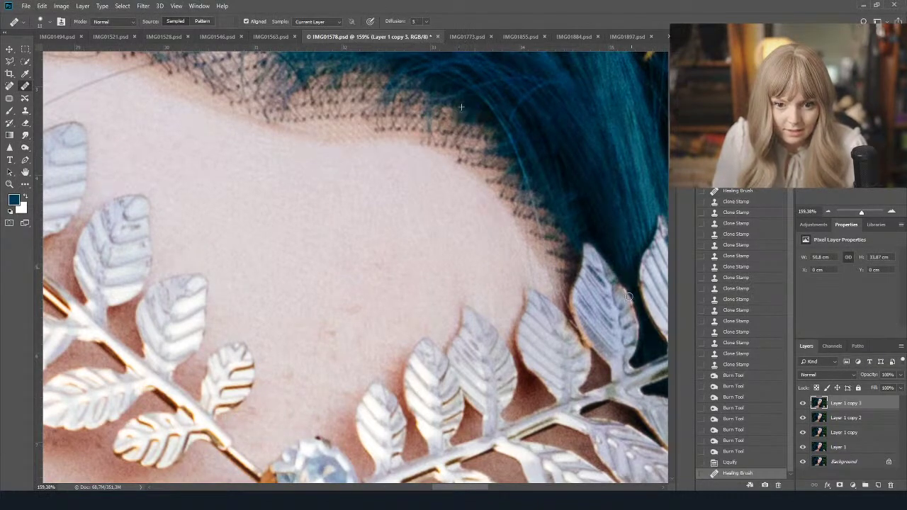
Step: Duplicate Layer 1 copy 3 twice, naming the lower duplicate L and the upper one H
key("ctrl+j")
key("ctrl+j")
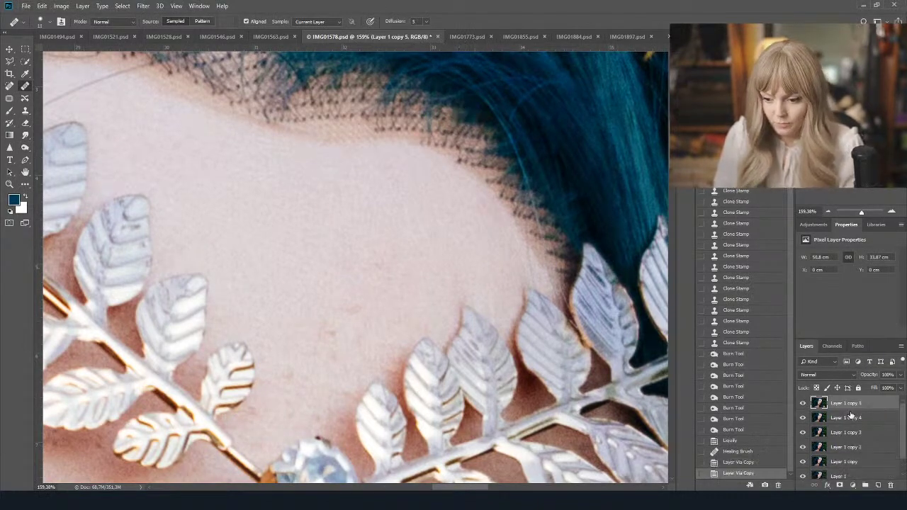
double_click(847, 417)
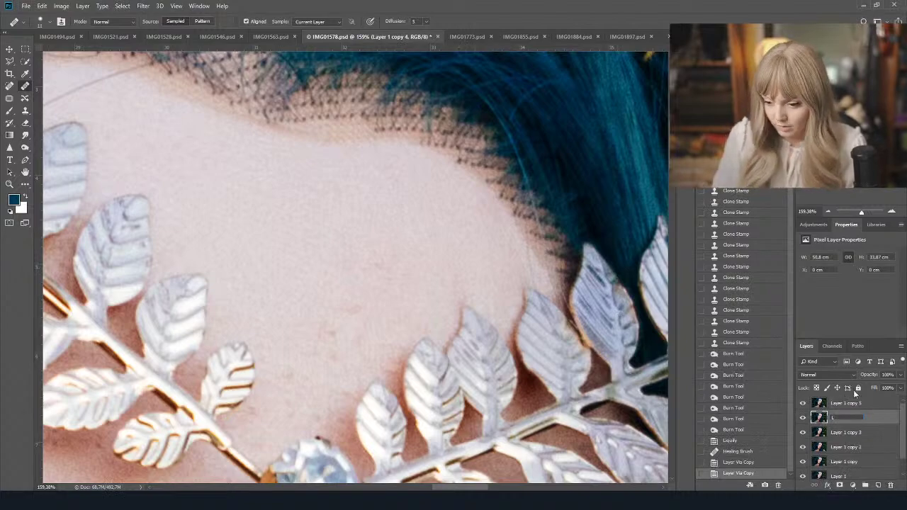
type("L")
left_click(849, 404)
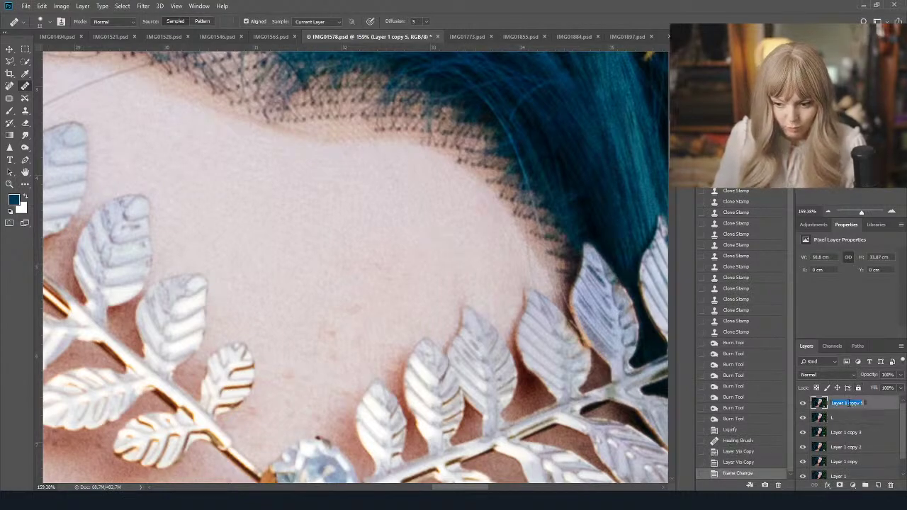
type("H")
Step: Soften layer L with a Gaussian Blur at the radius already set in the filter
left_click(840, 416)
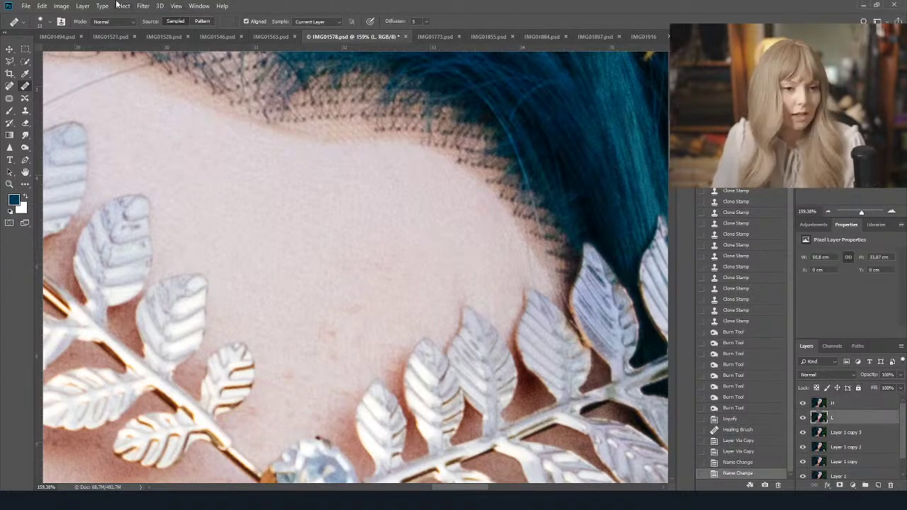
left_click(142, 5)
mouse_move(206, 113)
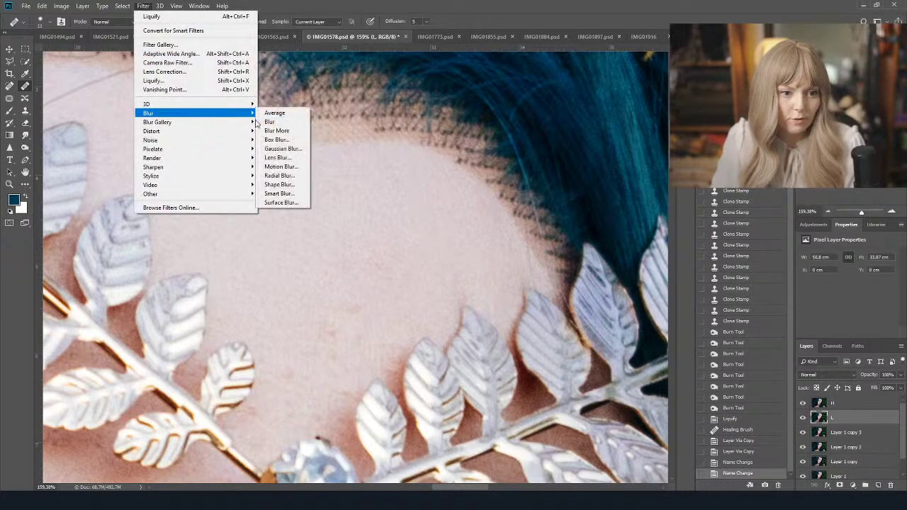
left_click(297, 149)
key("Return")
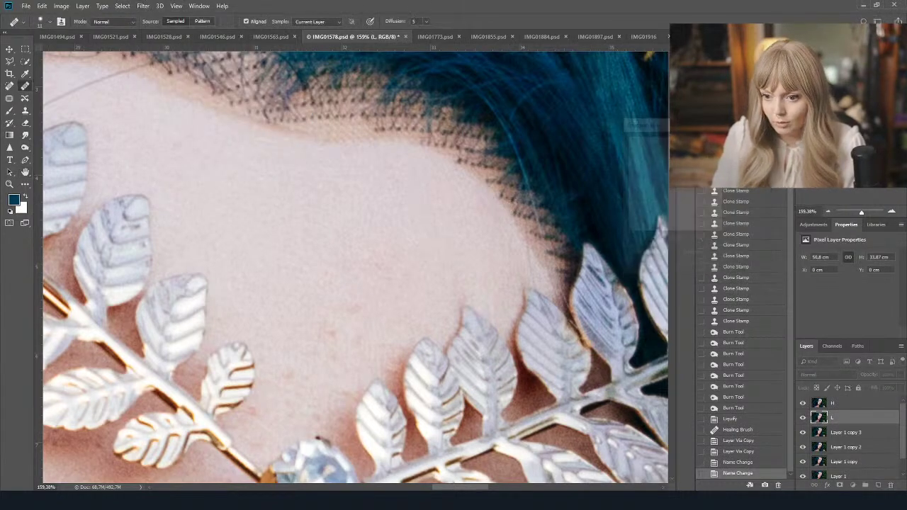
Step: Use Apply Image on layer H with layer L as source, Subtract blending, 100% opacity, scale 2 and offset 128
key("alt+bracketright")
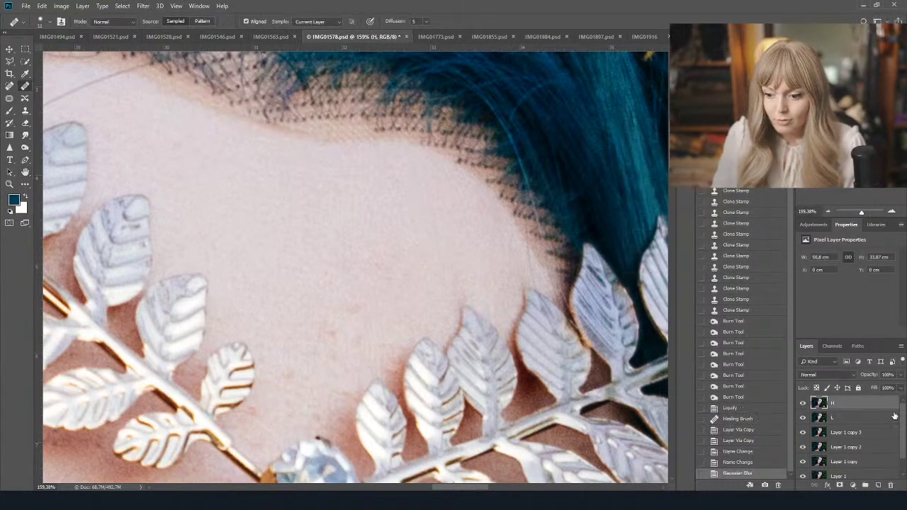
left_click(61, 6)
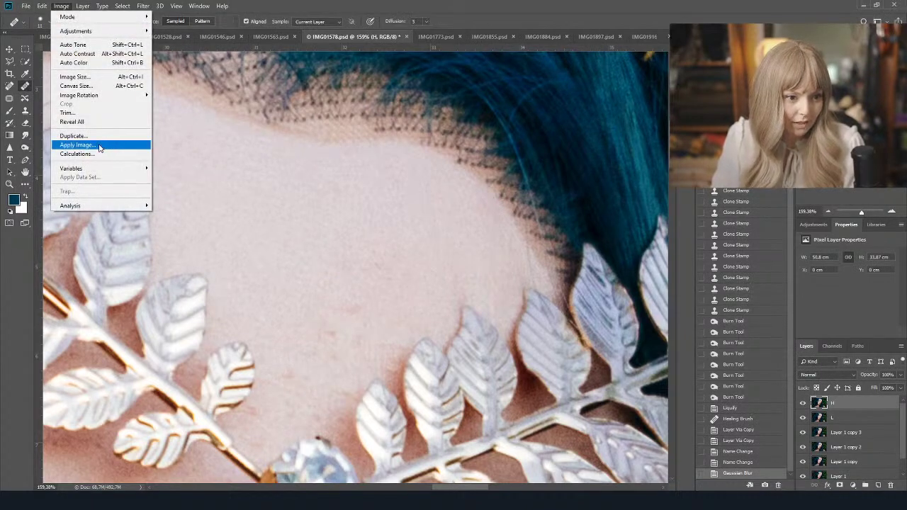
left_click(96, 145)
left_click(496, 103)
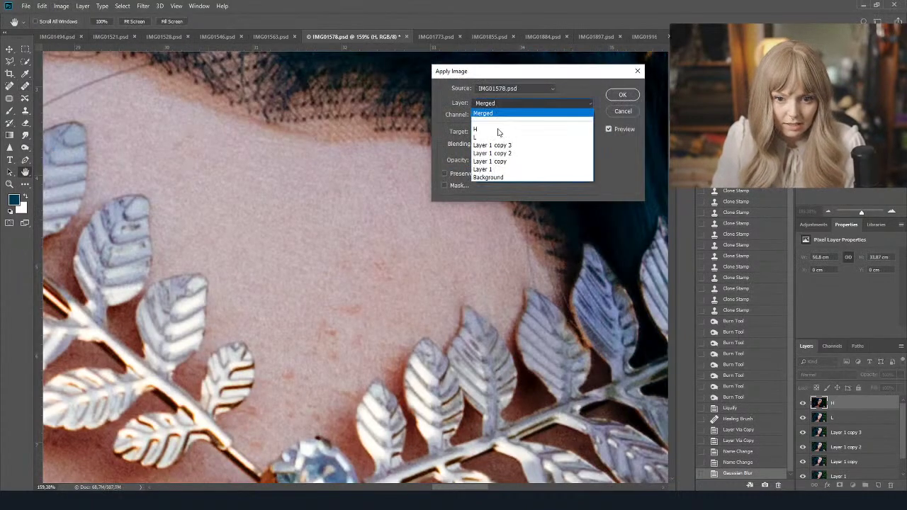
left_click(500, 139)
key("l")
left_click(499, 144)
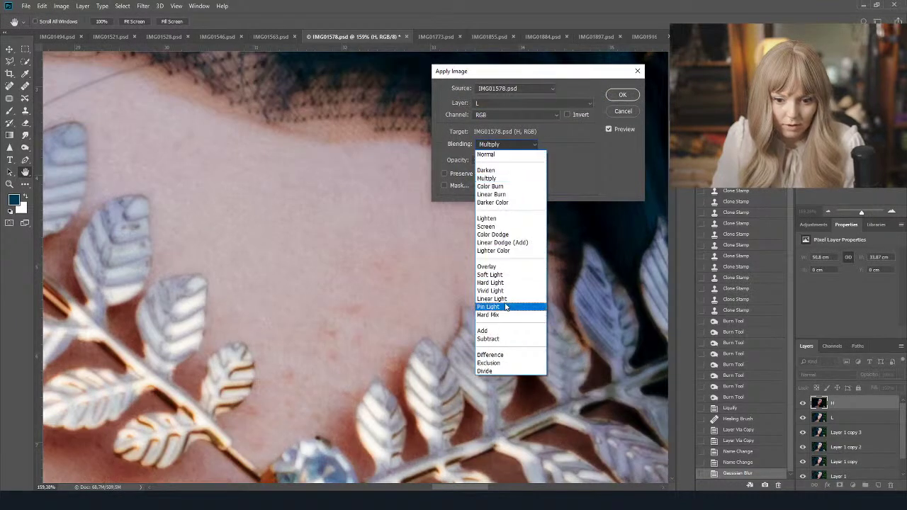
left_click(508, 341)
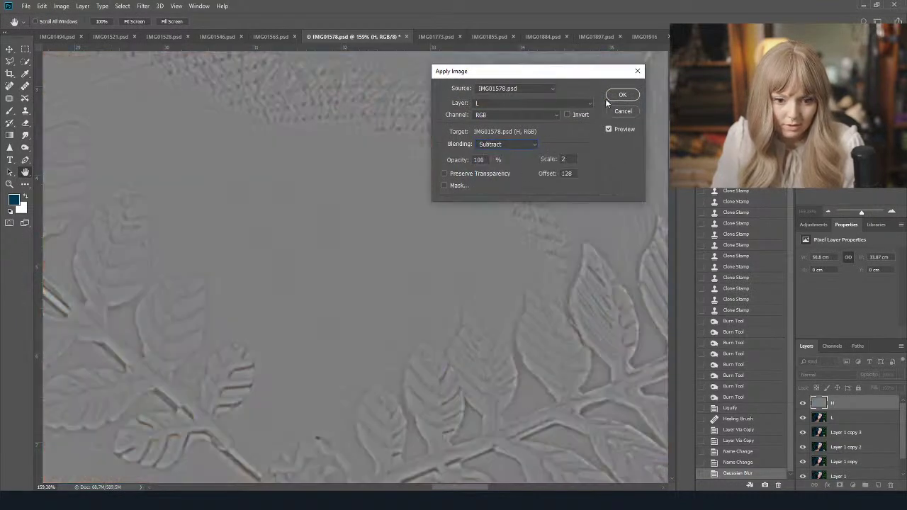
left_click(621, 95)
Step: Examine the grey texture detail of layer H around the hair, closed eye, nose ring and lips
key("j")
scroll(355, 269, "left", 5)
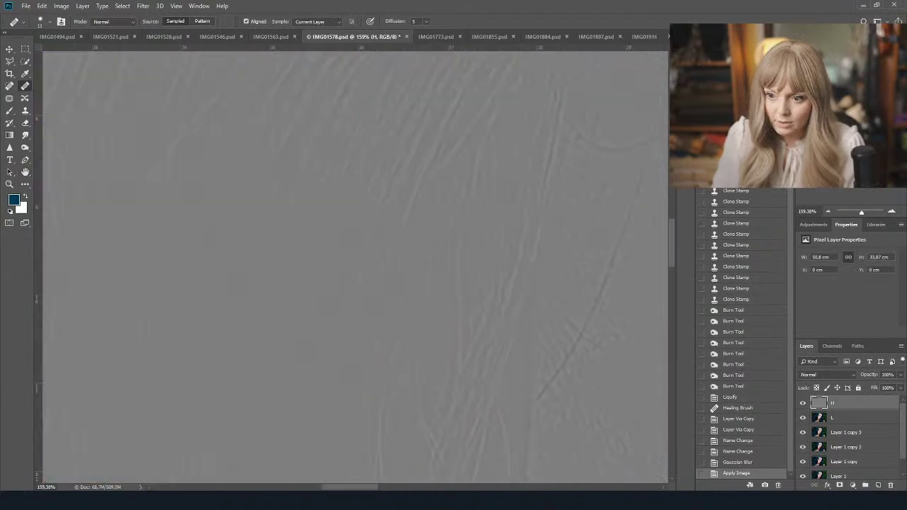
scroll(354, 270, "up", 2)
scroll(354, 269, "up", 4)
scroll(354, 270, "right", 6)
scroll(354, 269, "down", 5)
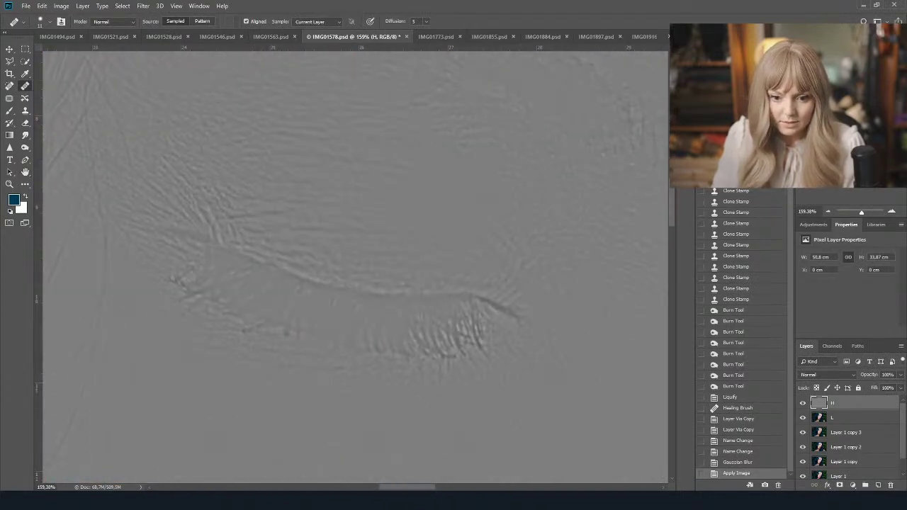
scroll(556, 280, "down", 5)
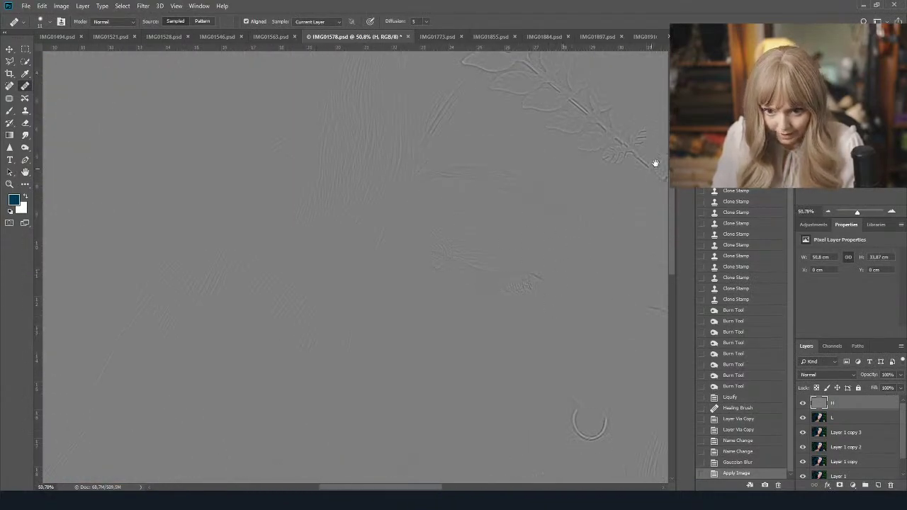
left_click_drag(655, 164, 446, 57)
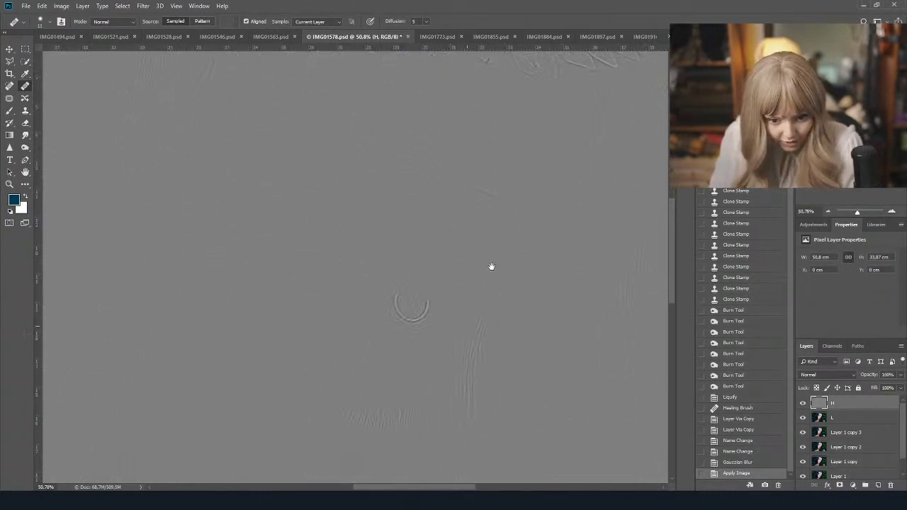
left_click_drag(492, 267, 507, 209)
scroll(391, 290, "up", 6)
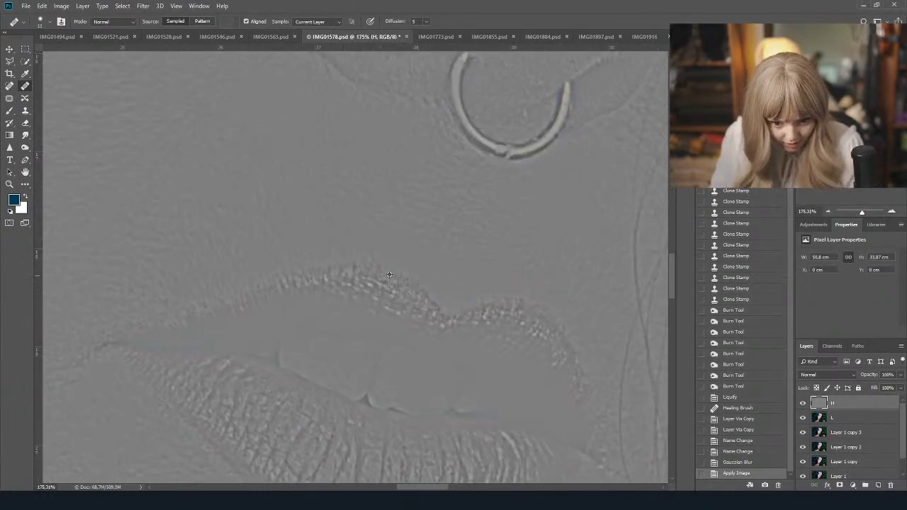
scroll(385, 244, "down", 4)
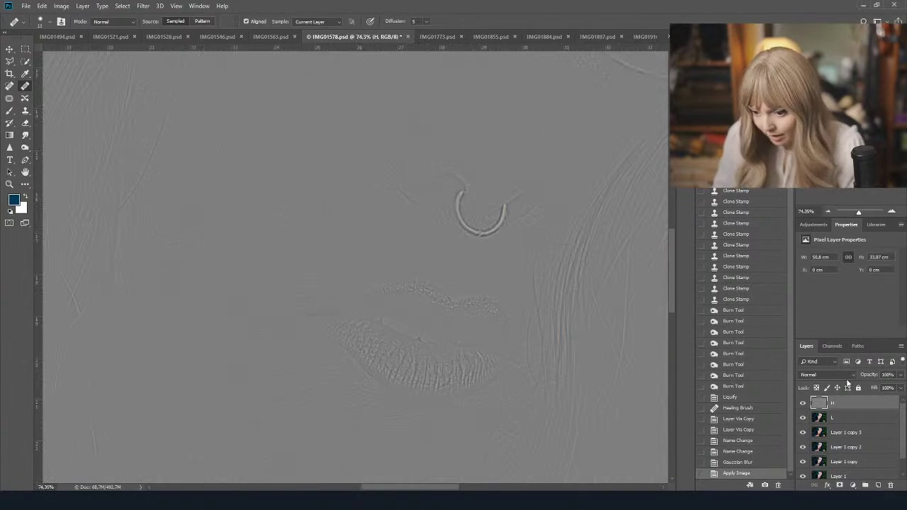
Step: Set layer H to Linear Light blending and compare the lips and cheek with H hidden and shown
left_click(829, 375)
left_click(831, 282)
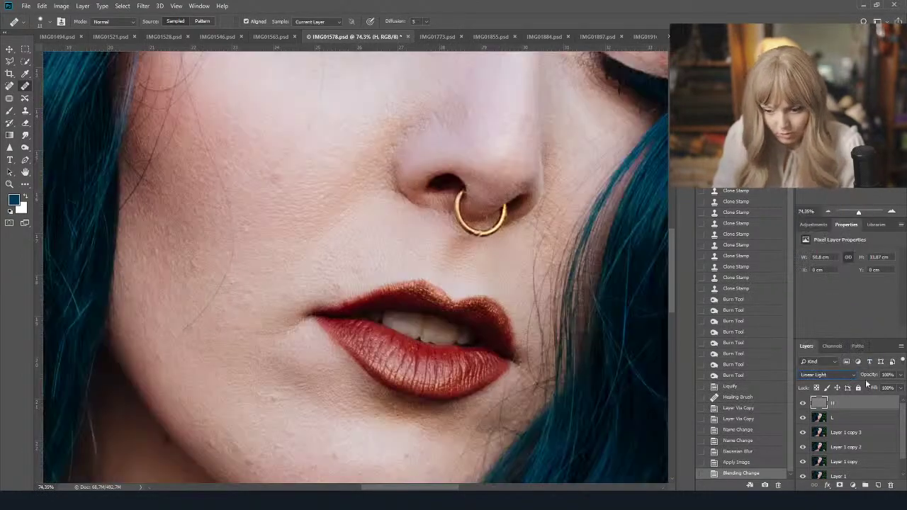
left_click(805, 405)
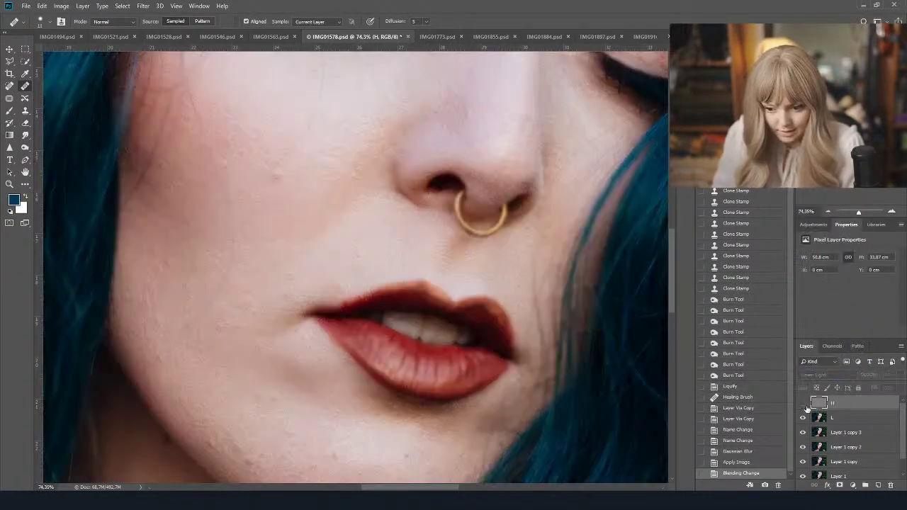
scroll(423, 248, "up", 5)
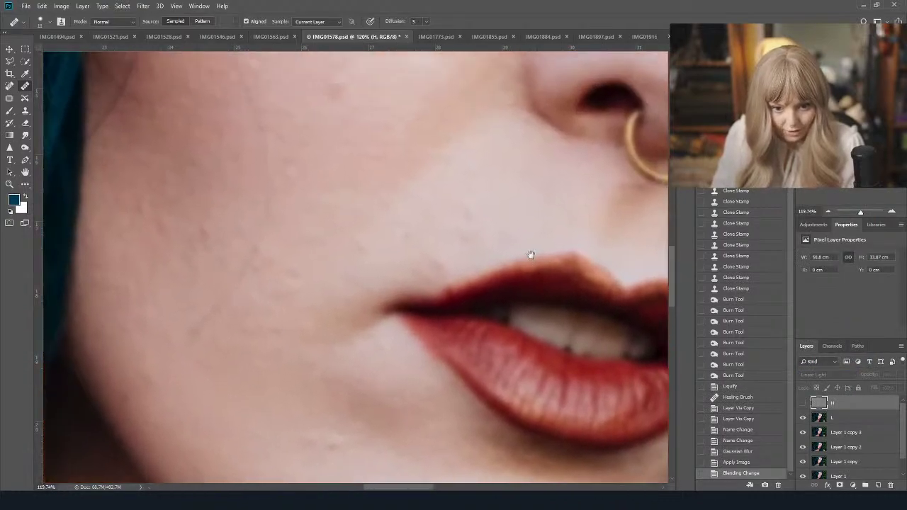
left_click_drag(530, 254, 448, 185)
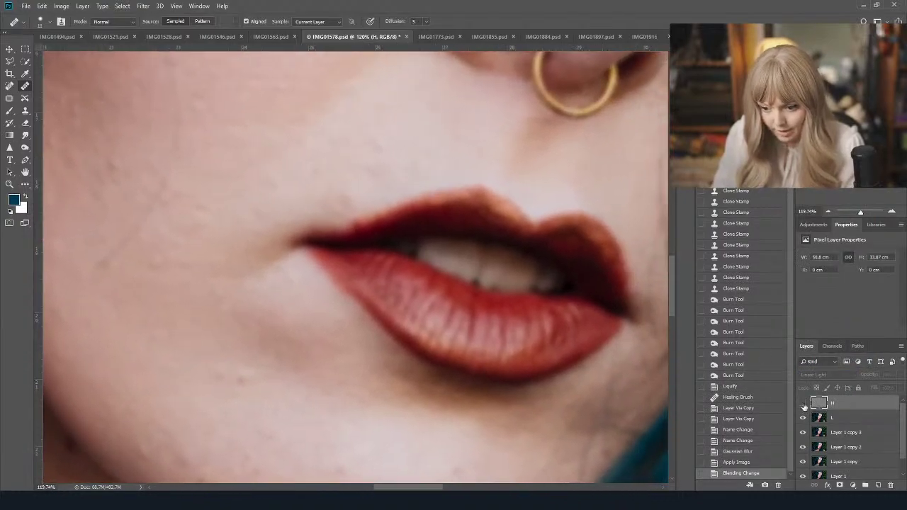
left_click(804, 403)
Step: Duplicate layers H and L, and hide H and H copy so that L copy can be retouched alone
key("ctrl+j")
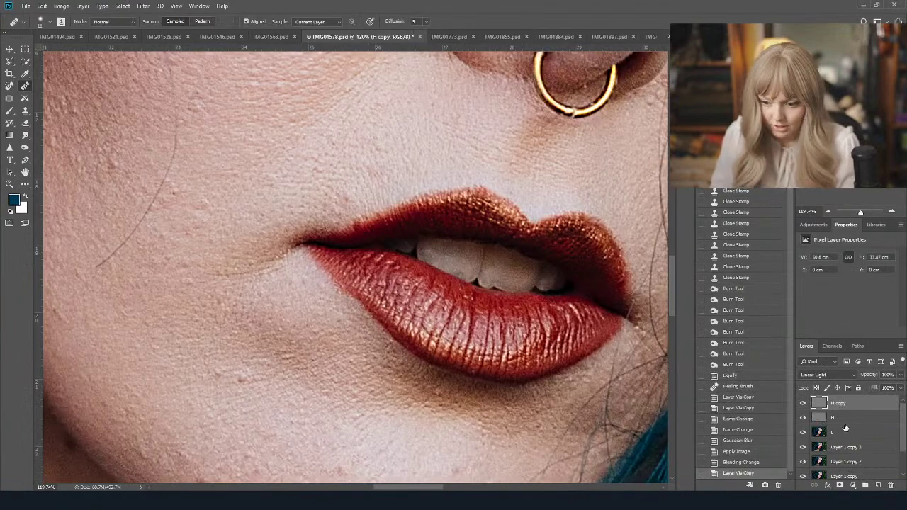
left_click(847, 433)
key("ctrl+j")
left_click(803, 418)
scroll(438, 329, "down", 5)
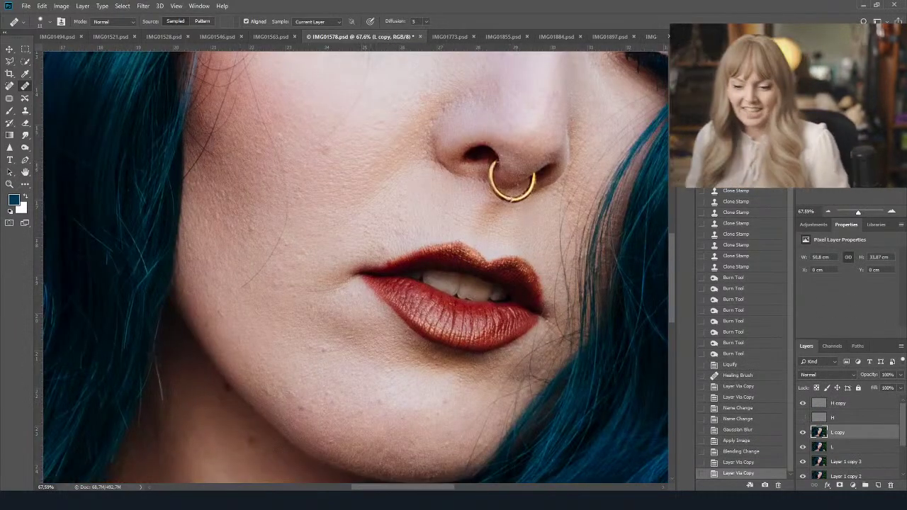
left_click(804, 404)
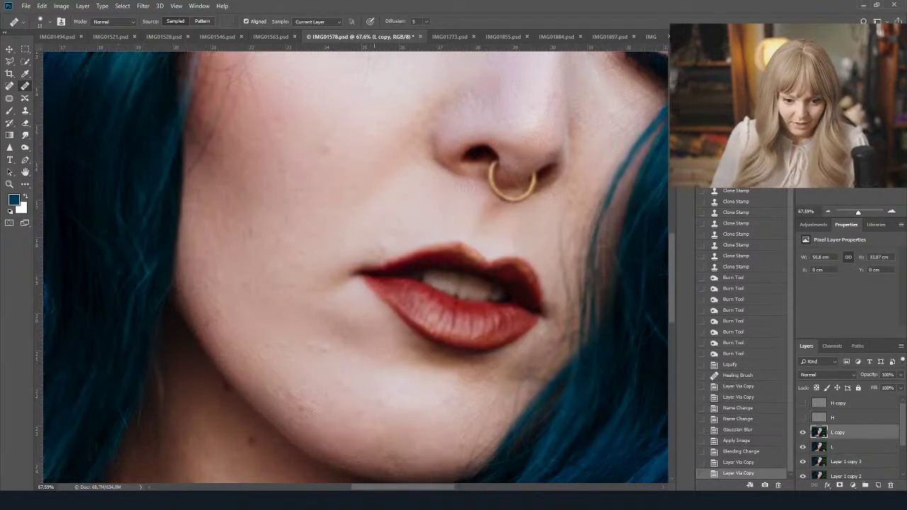
Step: Use the Clone Stamp with a 139 px brush to dab over the skin below the mouth corner on L copy
scroll(391, 415, "down", 3)
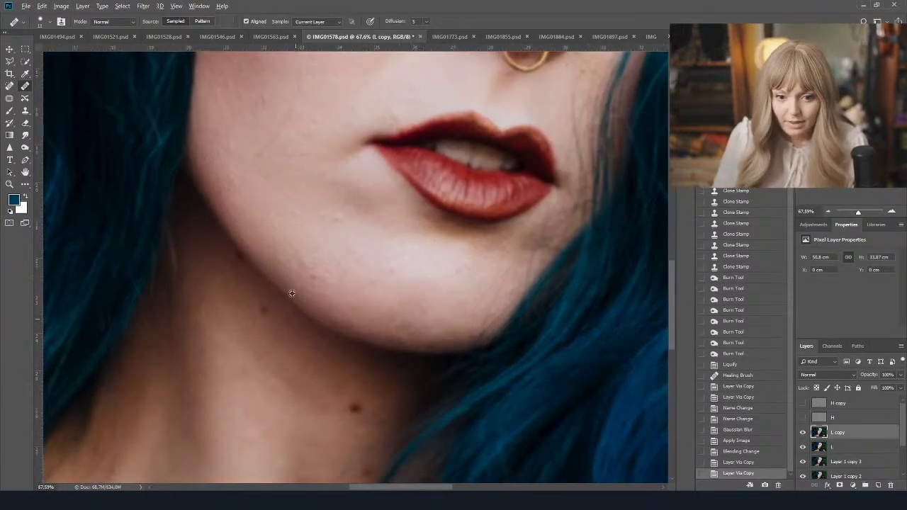
left_click(25, 113)
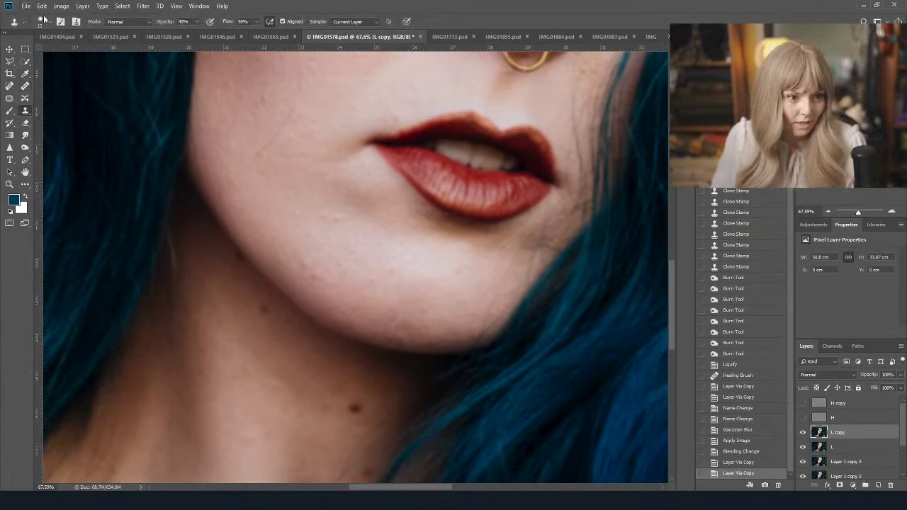
left_click(42, 21)
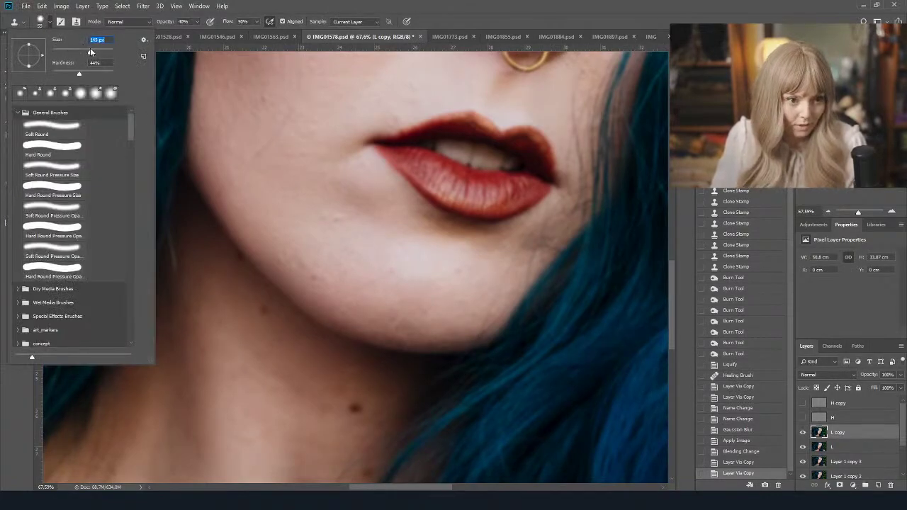
type("139")
key("Return")
left_click(350, 200)
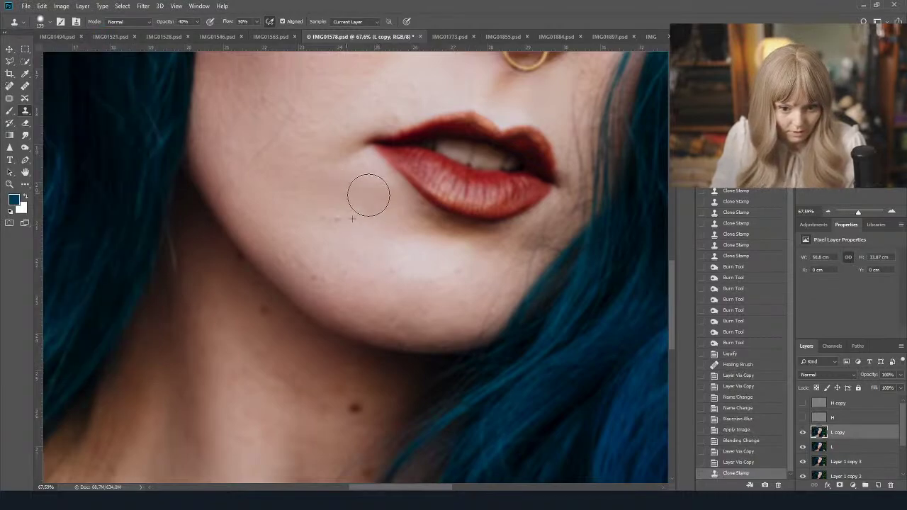
left_click(384, 250)
Step: Lower the Clone Stamp opacity to 16% and blend the skin tones beside and below the mouth corner
left_click(196, 22)
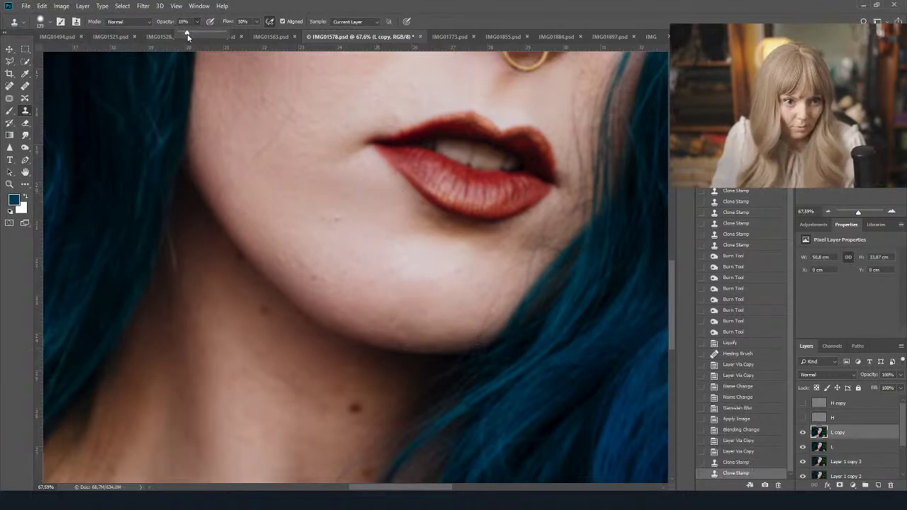
left_click_drag(187, 34, 188, 34)
left_click(366, 219, "alt")
left_click(371, 176)
left_click(346, 173)
left_click(336, 162)
left_click(331, 153)
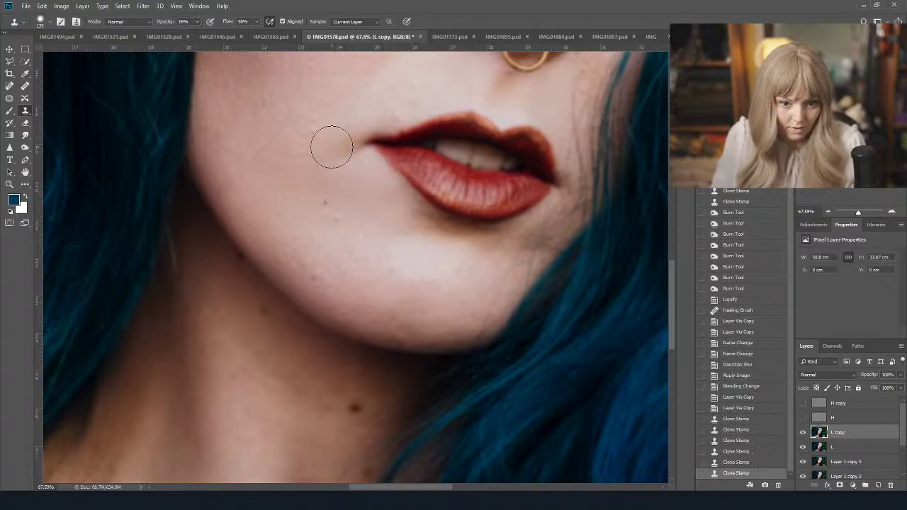
left_click(332, 147)
left_click(391, 226)
Step: Resample clean chin skin and clone it over the uneven tones between the mouth corner and the chin
left_click(361, 250, "alt")
left_click(383, 205)
left_click(365, 175)
left_click(392, 237)
left_click(377, 294, "alt")
left_click(369, 227)
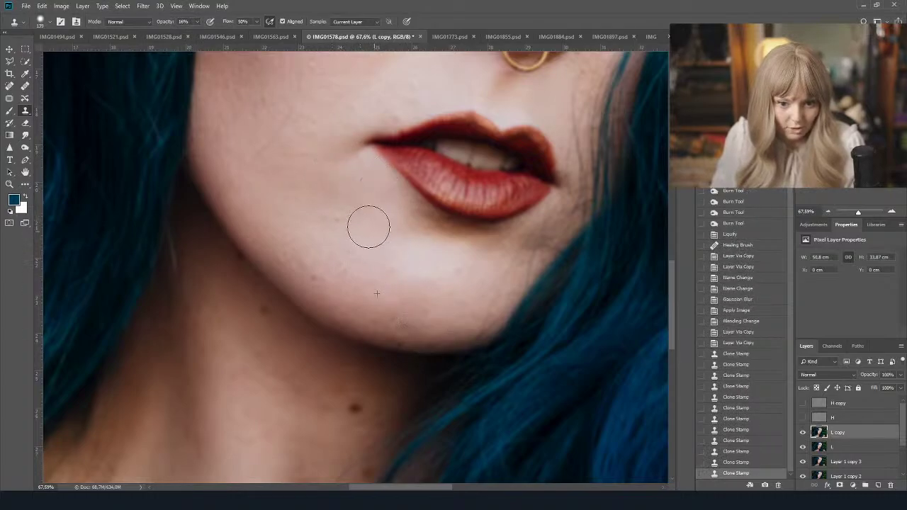
Step: Clone lighter chin skin over the lower cheek to even its transition towards the jaw
left_click(385, 248, "alt")
left_click(361, 242)
left_click(320, 204)
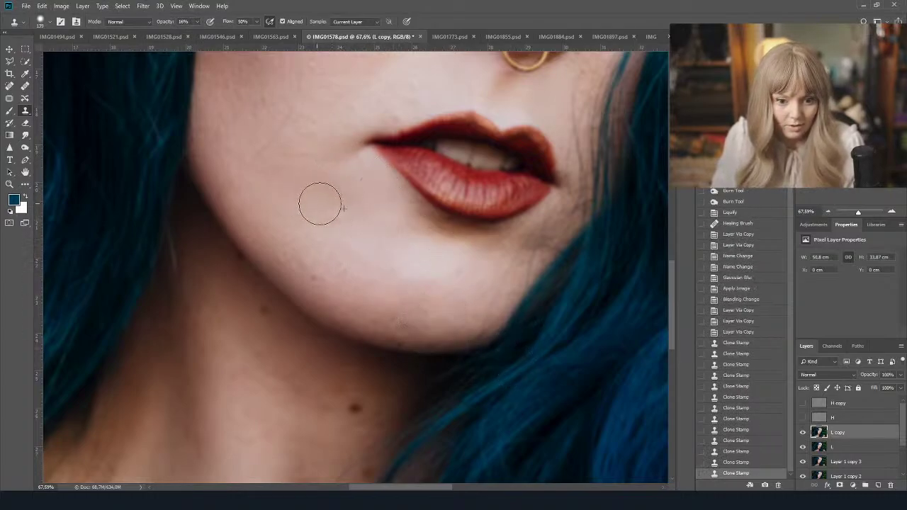
left_click(368, 273)
left_click(365, 259, "alt")
left_click_drag(347, 200, 313, 186)
left_click(387, 226)
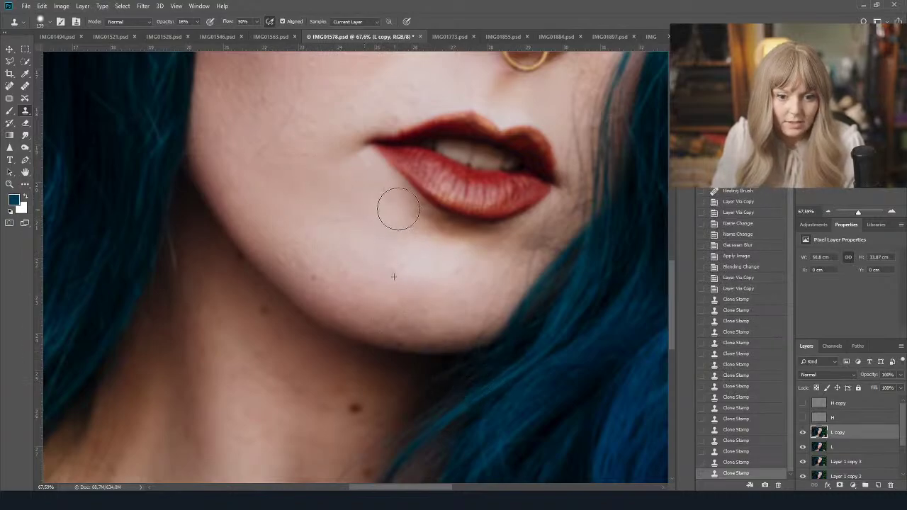
Step: Smooth the blotchy skin above the mouth corner by cloning from the lighter area above the upper lip
left_click_drag(390, 175, 401, 320)
scroll(433, 244, "up", 3)
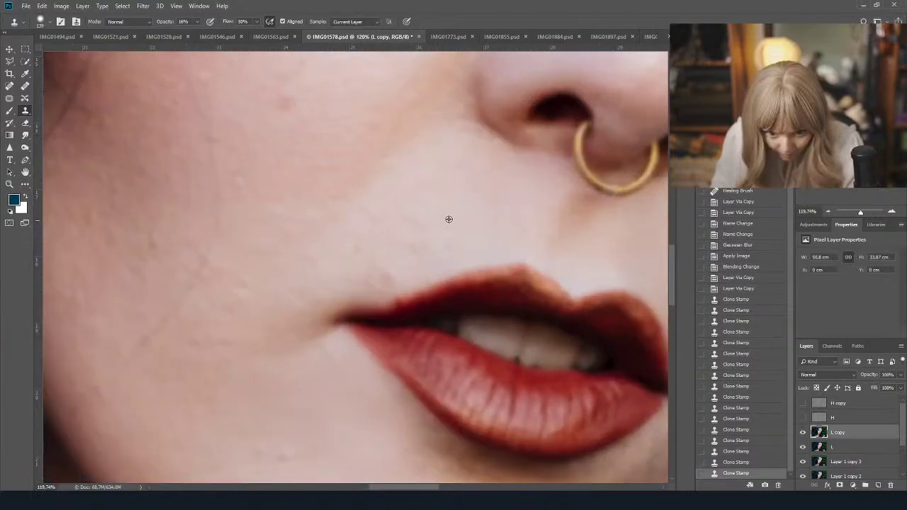
left_click(453, 217, "alt")
left_click(419, 241)
left_click(426, 232)
left_click(430, 223, "alt")
left_click(377, 256)
left_click(371, 259)
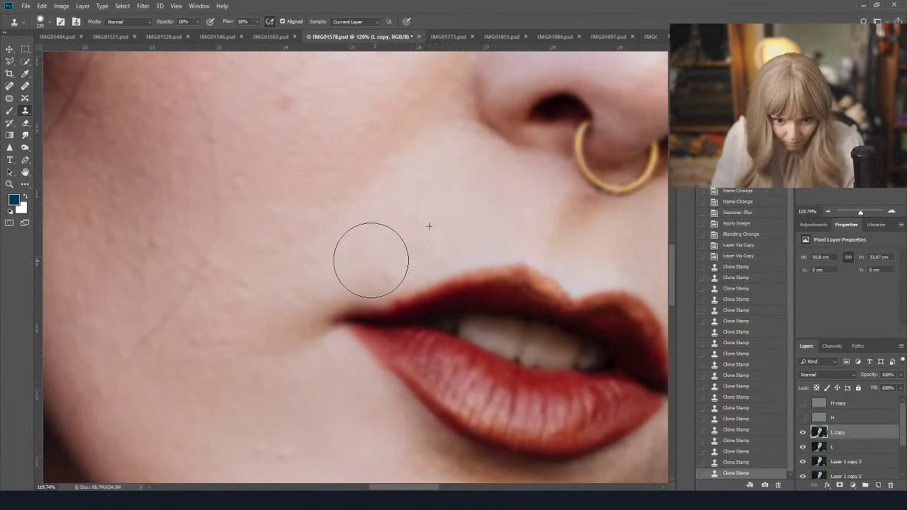
left_click(309, 263)
left_click(394, 238)
Step: Blend the light skin between the nostril and upper lip into the adjoining cheek with resampled Clone Stamp strokes
left_click(428, 209, "alt")
left_click(402, 200, "alt")
left_click(321, 193)
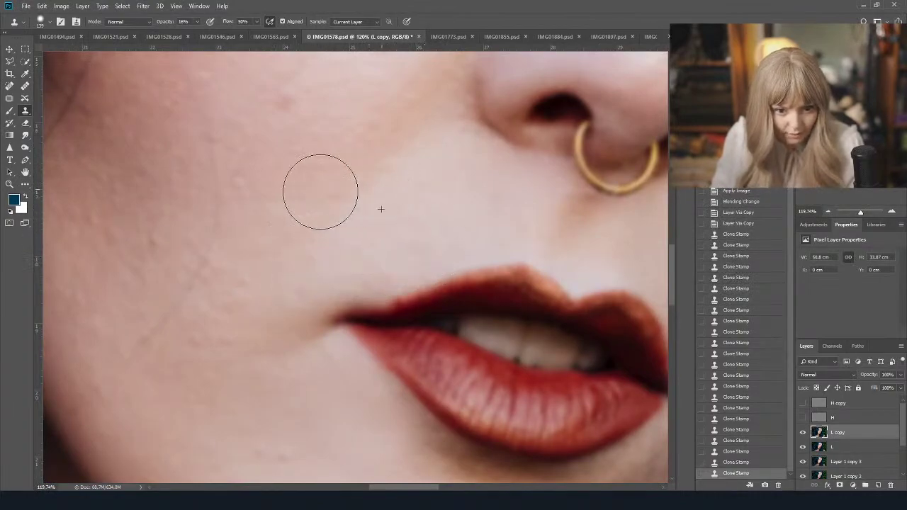
left_click(435, 206, "alt")
left_click_drag(413, 194, 434, 249)
left_click(462, 229)
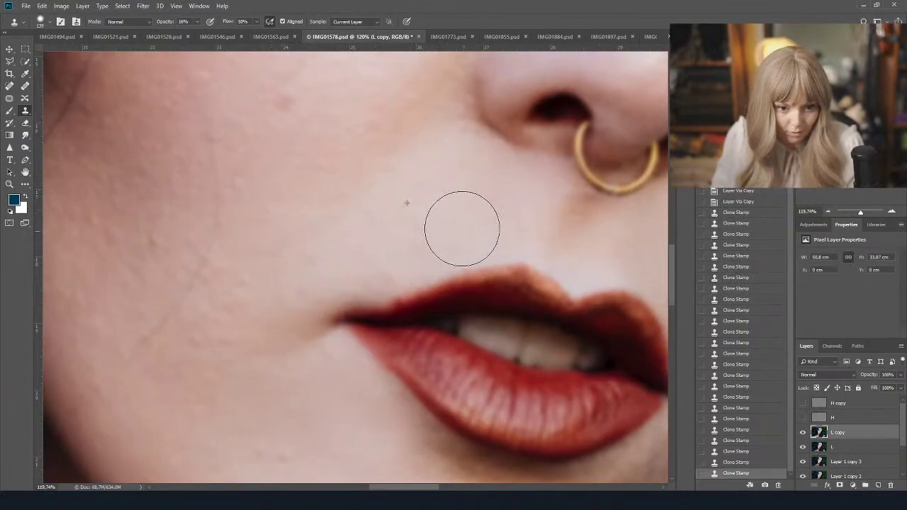
Step: Even out the mid-cheek beside the nostril by cloning from neighbouring skin
left_click_drag(408, 209, 480, 343)
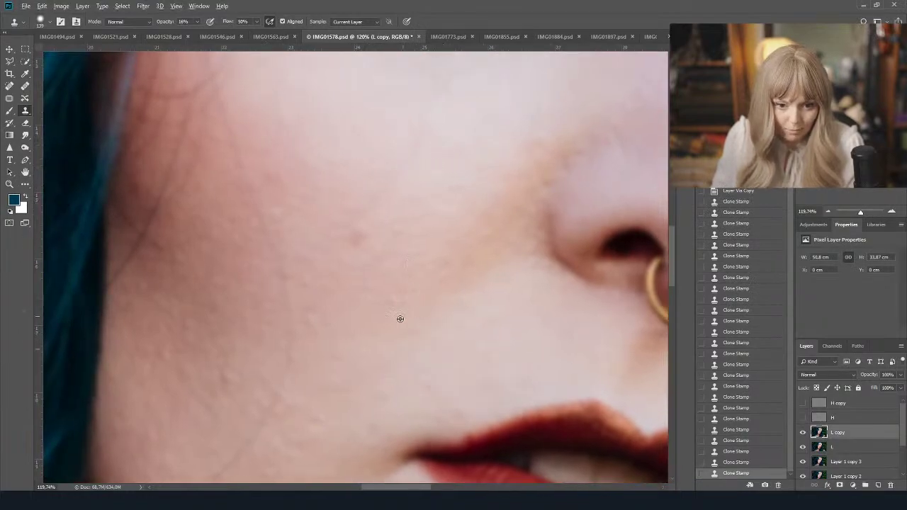
left_click(368, 307, "alt")
mouse_move(356, 274)
left_mouse_down()
mouse_move(337, 235)
mouse_move(321, 299)
mouse_move(361, 377)
left_mouse_up()
left_click(350, 356, "alt")
mouse_move(329, 340)
left_mouse_down()
mouse_move(310, 322)
mouse_move(334, 272)
left_mouse_up()
Step: Soften the crease and shadow at the mouth corner by cloning skin from above and below it
scroll(330, 279, "down", 5)
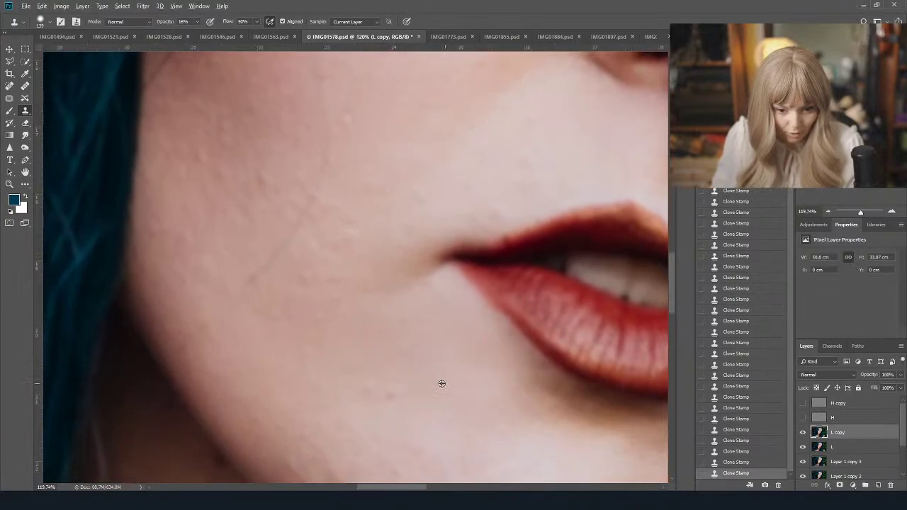
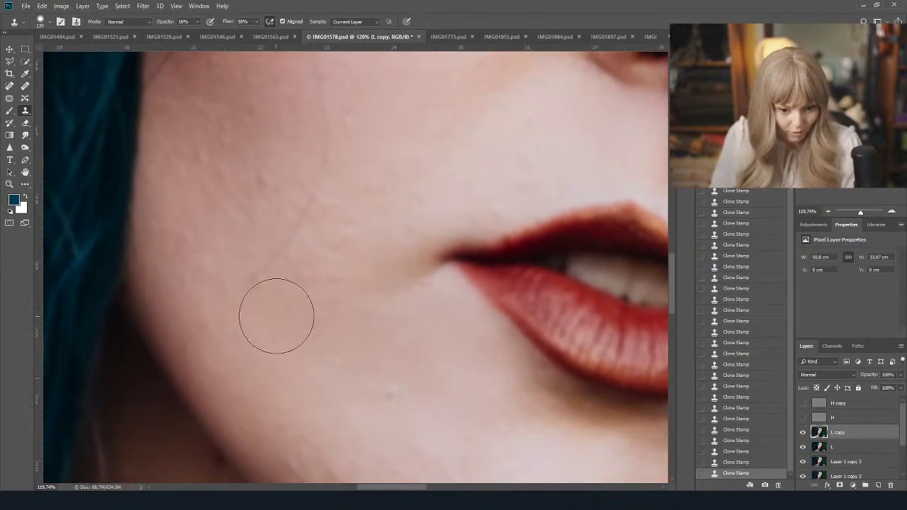
left_click(445, 182, "alt")
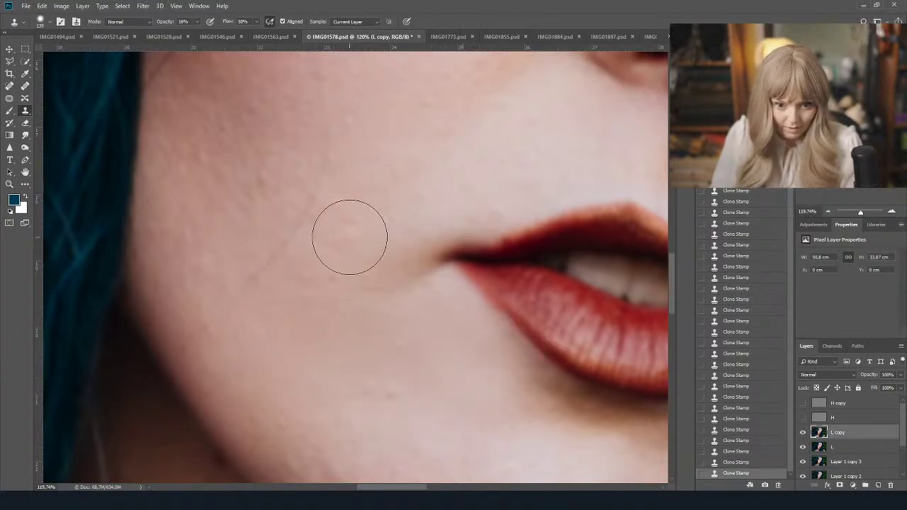
mouse_move(350, 237)
left_mouse_down()
mouse_move(342, 200)
mouse_move(279, 298)
mouse_move(395, 255)
mouse_move(381, 281)
mouse_move(389, 263)
left_mouse_up()
left_click(409, 319, "alt")
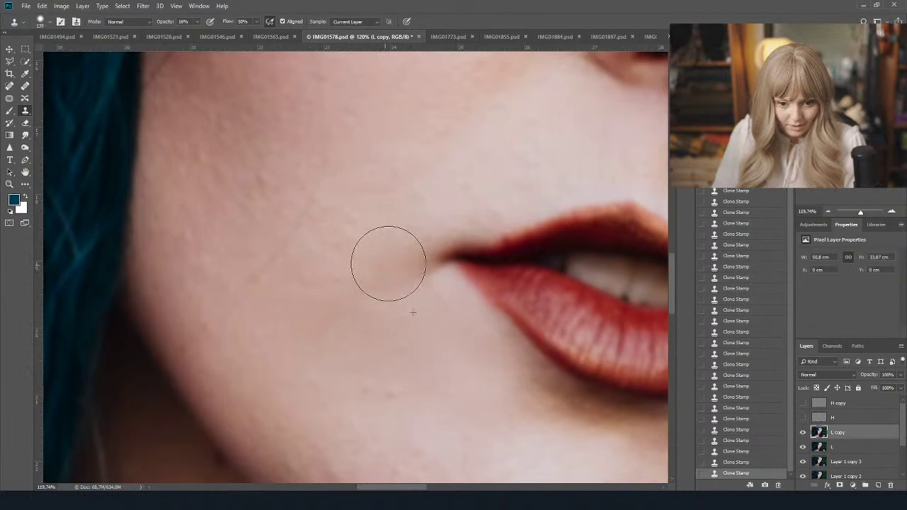
left_click(451, 333, "alt")
left_click_drag(389, 302, 362, 324)
Step: Clone skin across the chin below the lower lip to soften the edges of its highlight
left_click_drag(492, 390, 424, 255)
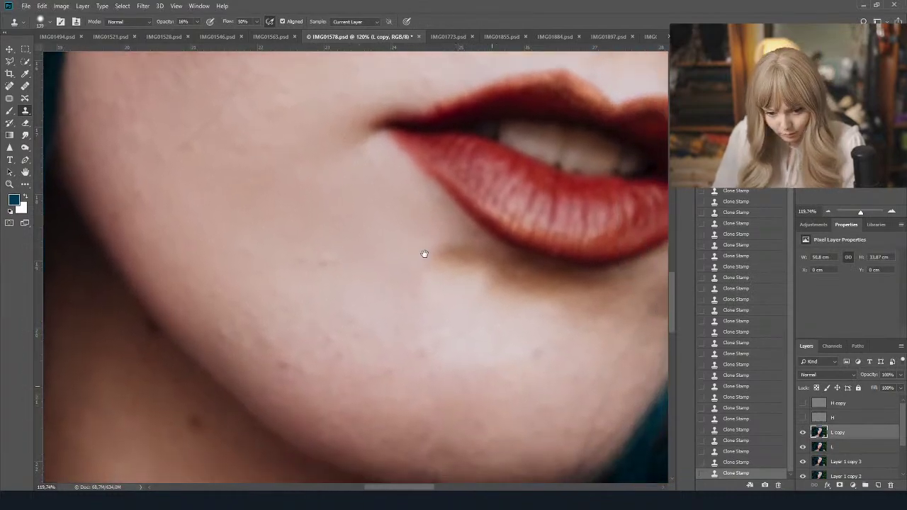
left_click(483, 353, "alt")
left_click_drag(435, 355, 490, 376)
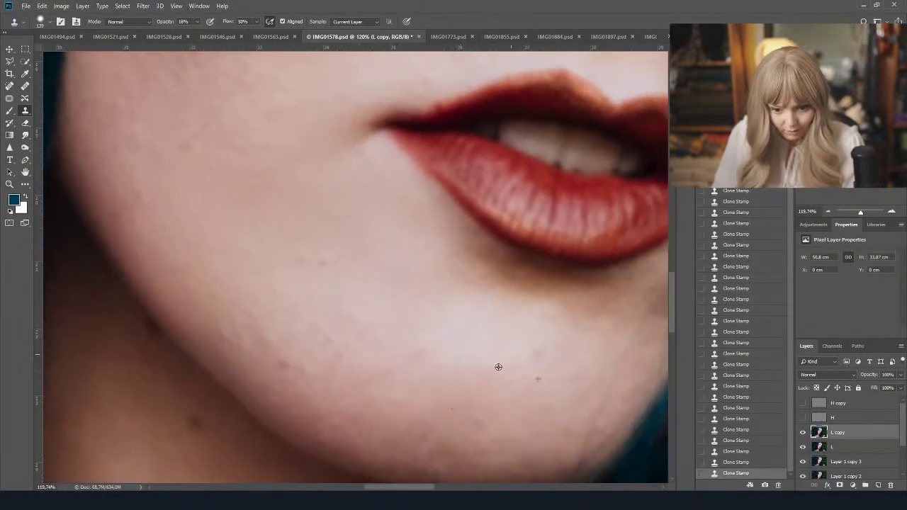
left_click(498, 366, "alt")
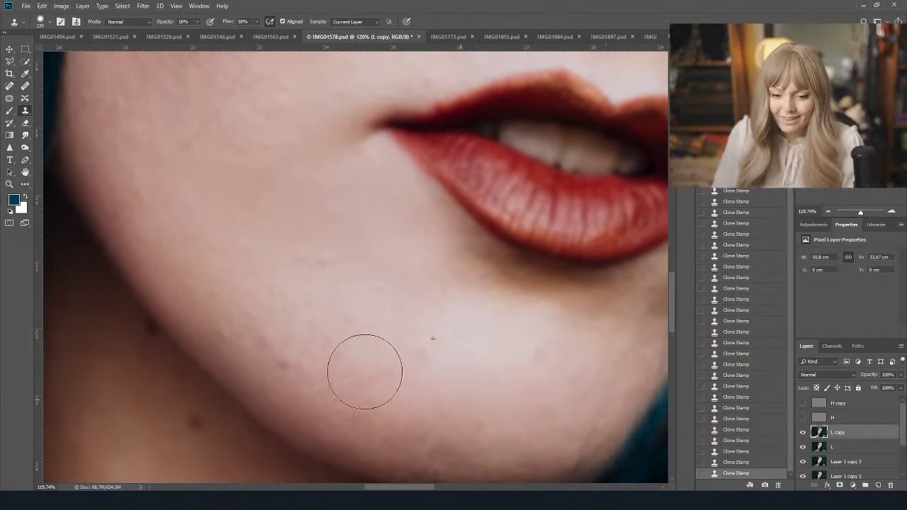
left_click(471, 352, "alt")
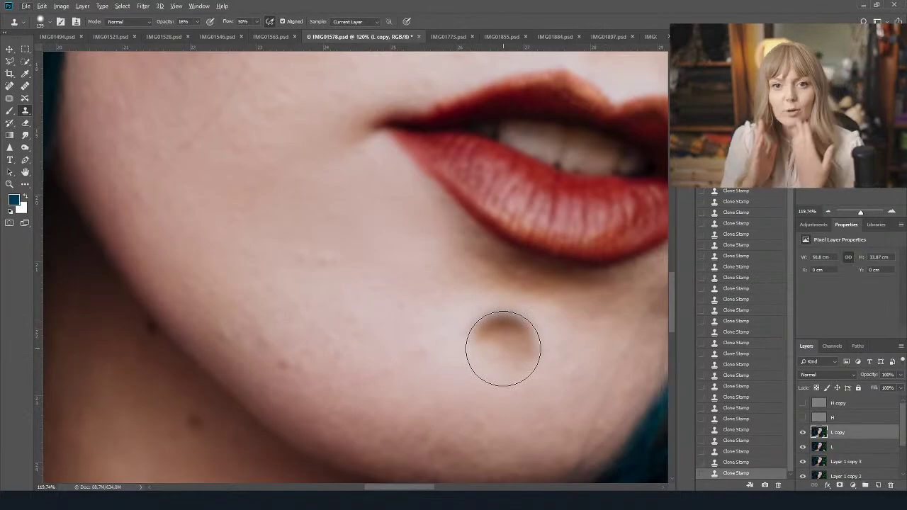
Step: Blend the lower chin and jaw tones, taking fresh Clone Stamp samples from the chin and cheek
left_click(509, 400, "alt")
mouse_move(468, 422)
left_mouse_down()
mouse_move(362, 397)
mouse_move(523, 424)
mouse_move(487, 405)
mouse_move(362, 397)
left_mouse_up()
left_click(273, 276, "alt")
left_click_drag(529, 375, 517, 379)
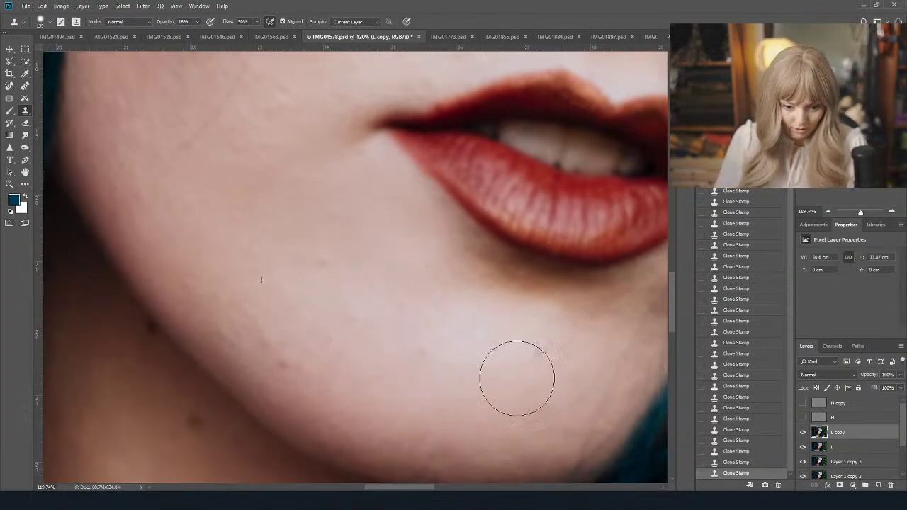
Step: Reduce the Clone Stamp brush to 78 px and clone skin over the hair shadows between the lower lip and the hair
scroll(416, 307, "down", 2)
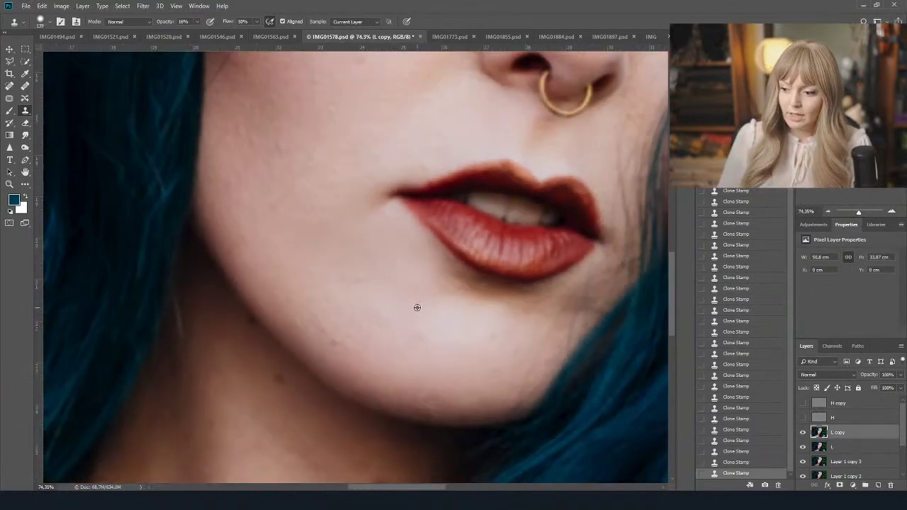
scroll(417, 307, "down", 4)
scroll(510, 311, "up", 6)
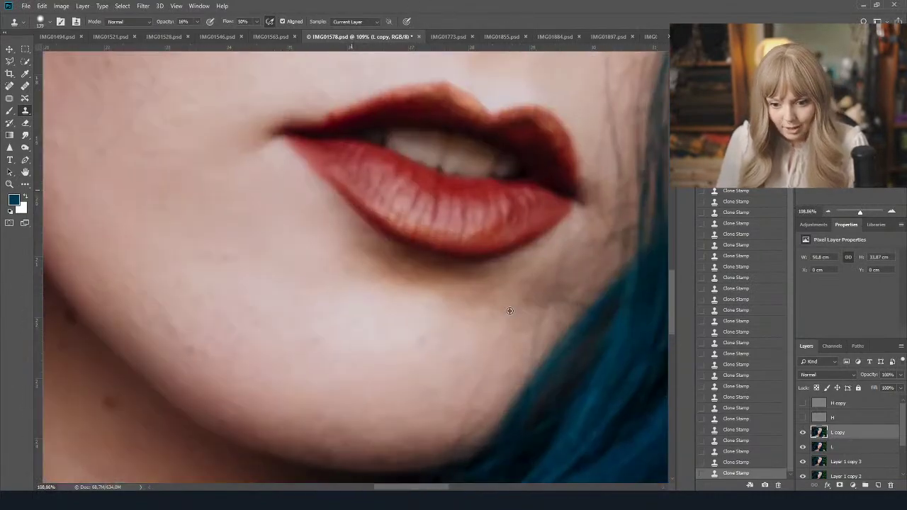
scroll(509, 310, "up", 3)
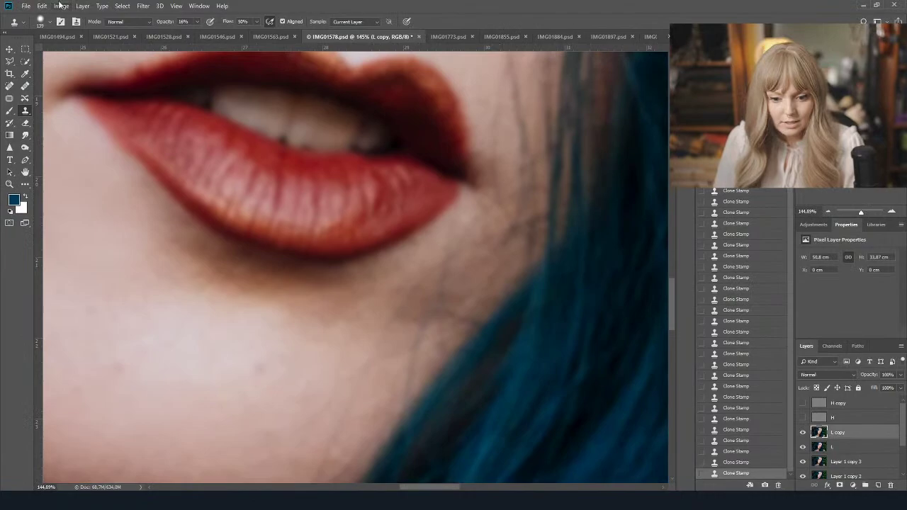
left_click(44, 24)
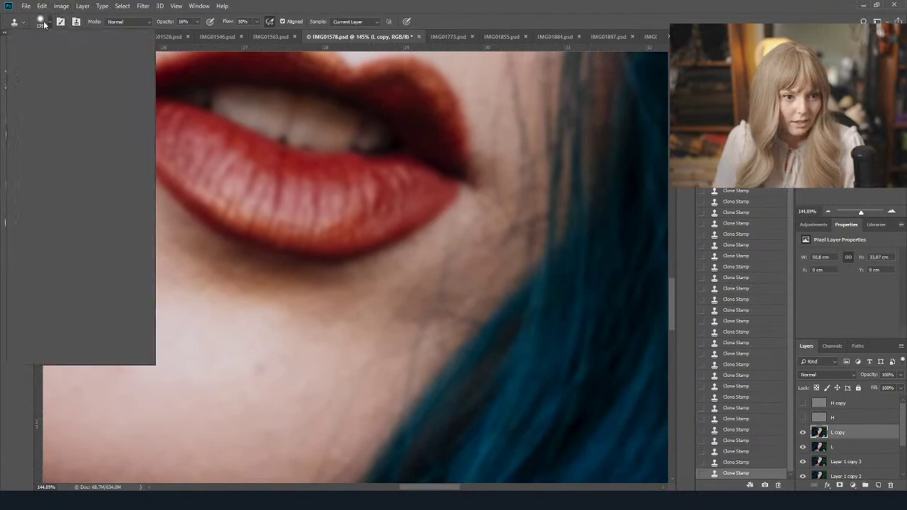
left_click_drag(79, 51, 75, 52)
left_click(392, 341, "alt")
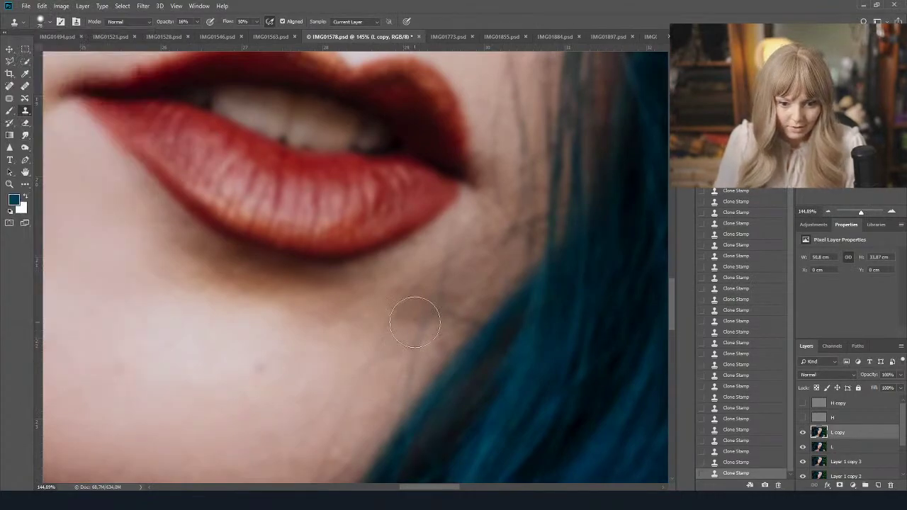
left_click_drag(414, 323, 413, 298)
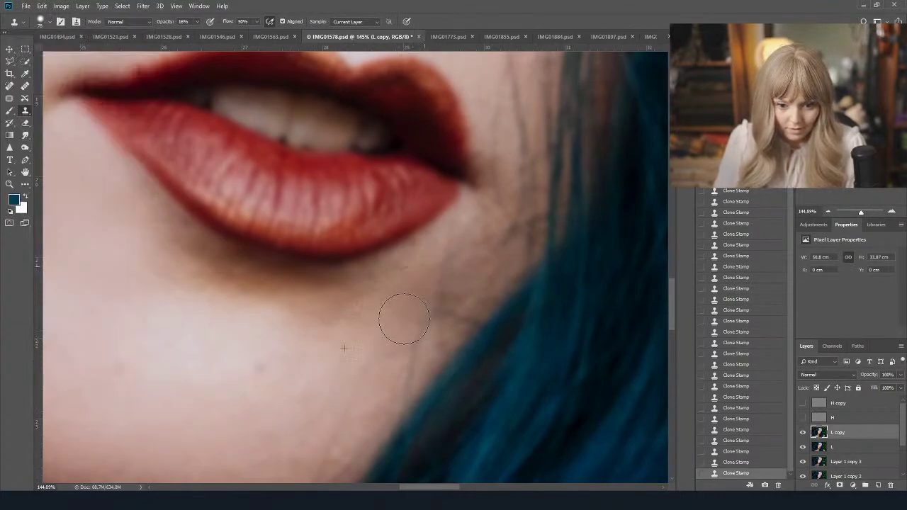
Step: Adjust the brush hardness and clone clean chin skin over the dark strand shadows along the hair edge
left_click(41, 21)
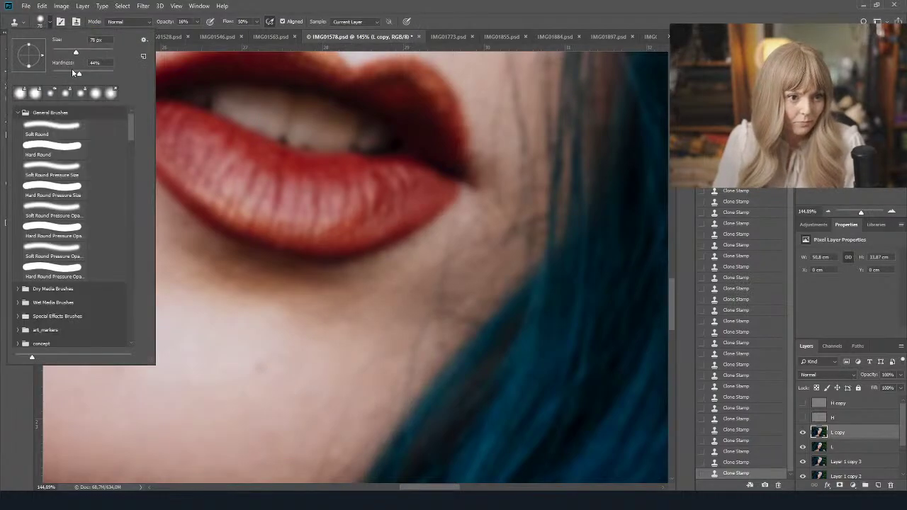
key("Return")
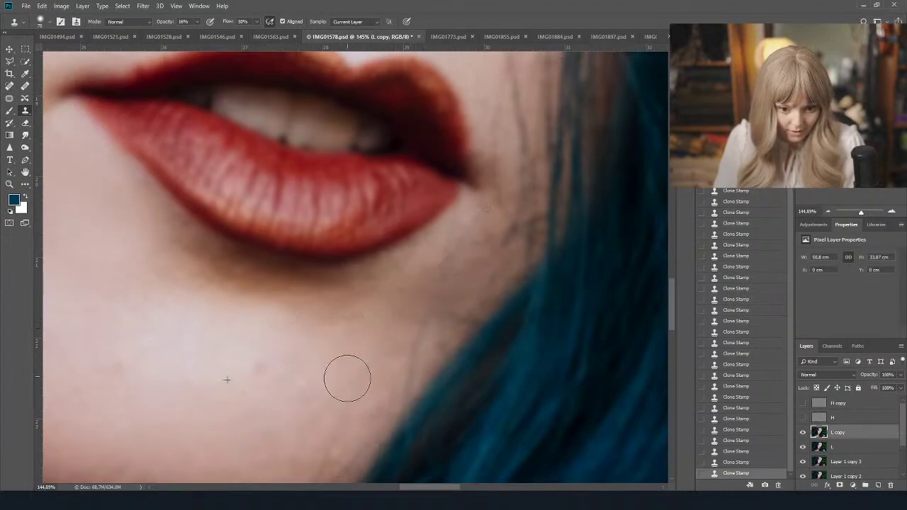
left_click(355, 347, "alt")
mouse_move(388, 317)
left_mouse_down()
mouse_move(407, 288)
mouse_move(413, 328)
mouse_move(447, 379)
left_mouse_up()
left_click(333, 379, "alt")
mouse_move(381, 338)
left_mouse_down()
mouse_move(416, 294)
mouse_move(439, 308)
left_mouse_up()
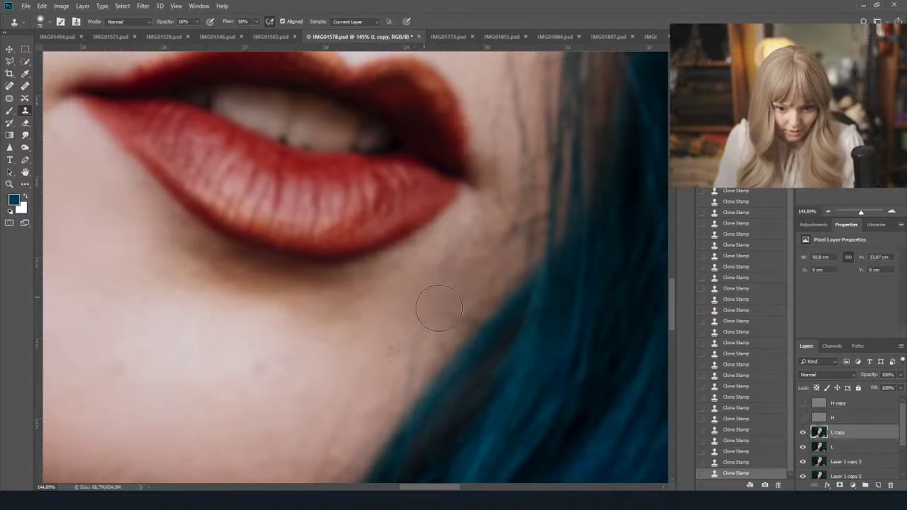
left_click_drag(355, 319, 377, 366)
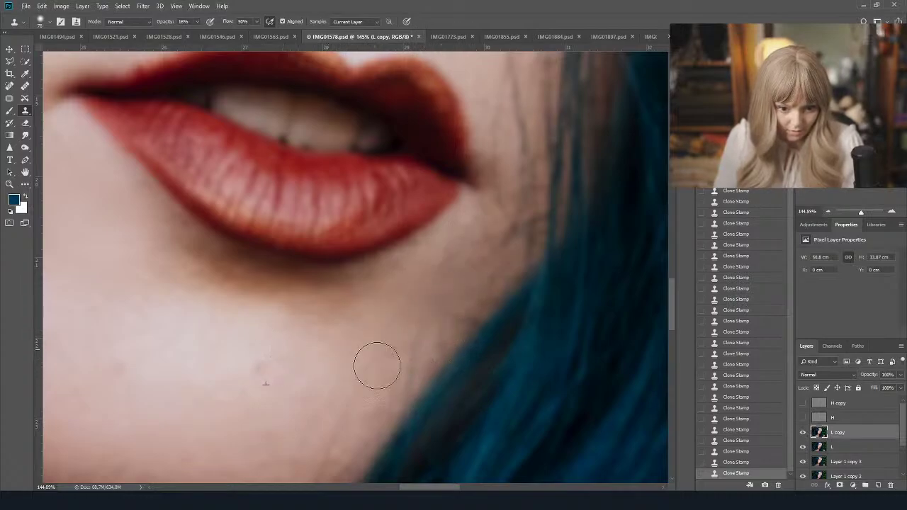
Step: Clone skin over the chin just below the lower lip, and show H copy to check the retouch with texture
left_click(281, 333, "alt")
mouse_move(335, 330)
left_mouse_down()
mouse_move(359, 317)
mouse_move(323, 321)
mouse_move(309, 333)
mouse_move(356, 309)
mouse_move(288, 371)
left_mouse_up()
left_click(803, 405)
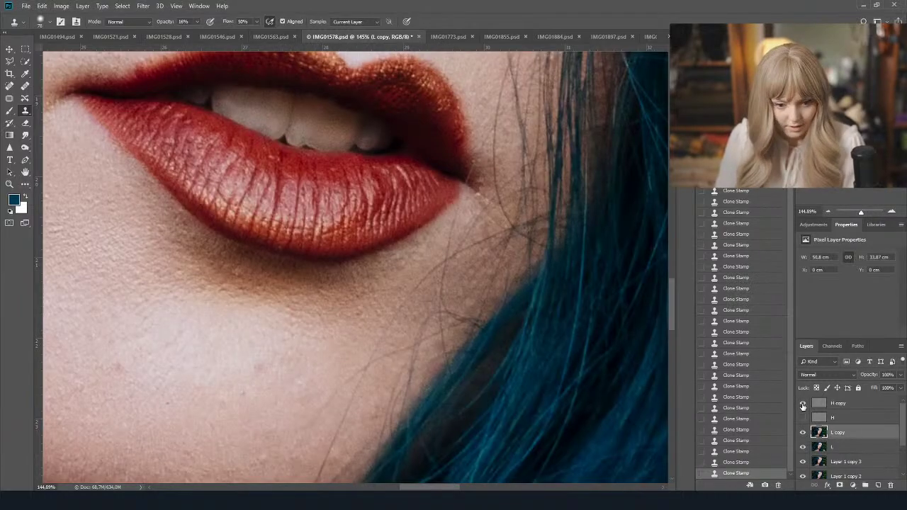
scroll(309, 287, "down", 7)
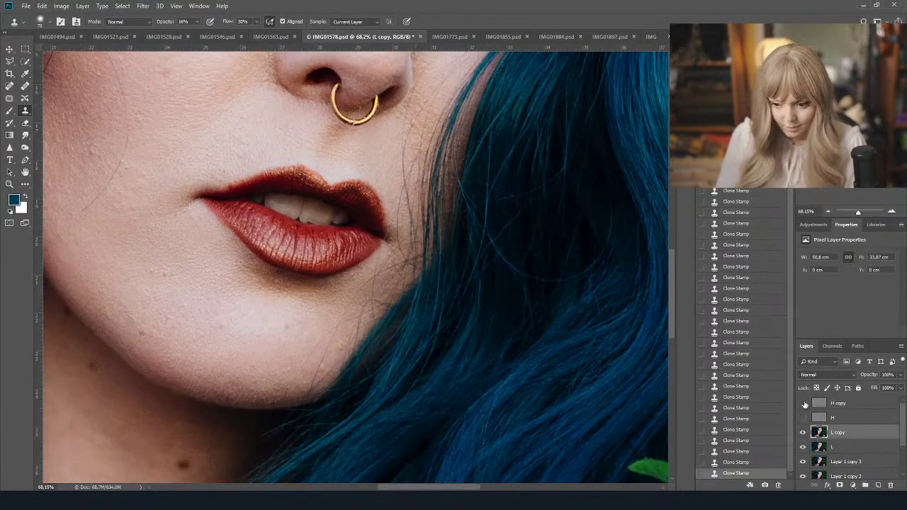
Step: Toggle H copy's visibility to compare the lips and chin with and without texture, finishing with H copy hidden
left_click(804, 403)
left_click(804, 404)
left_click(804, 403)
left_click(804, 403)
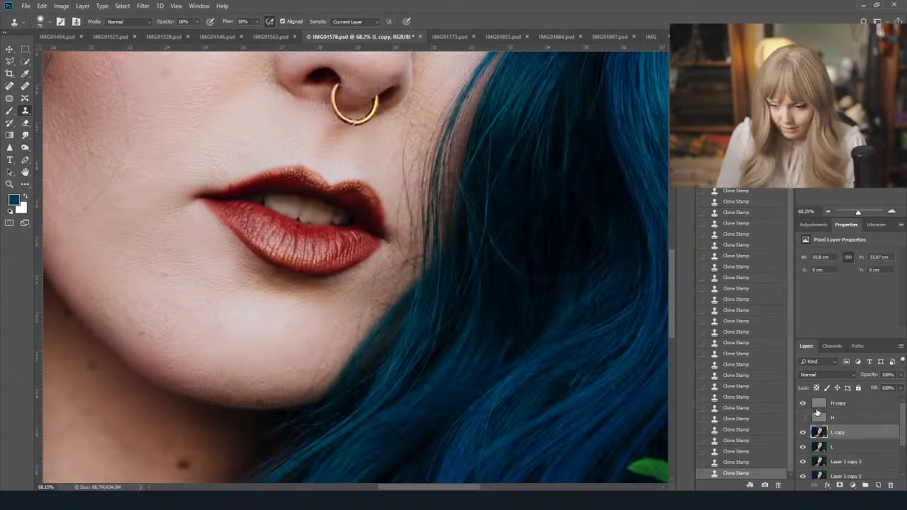
left_click(804, 403)
scroll(219, 285, "up", 2)
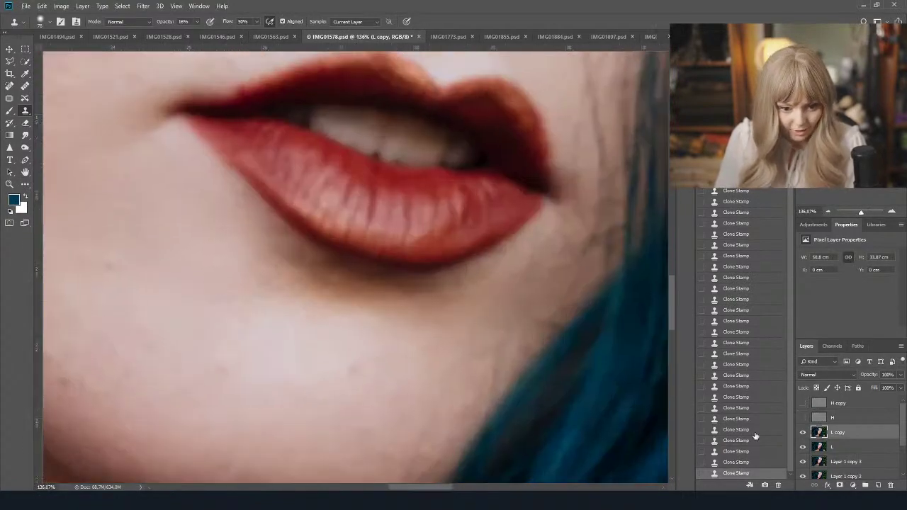
left_click(803, 403)
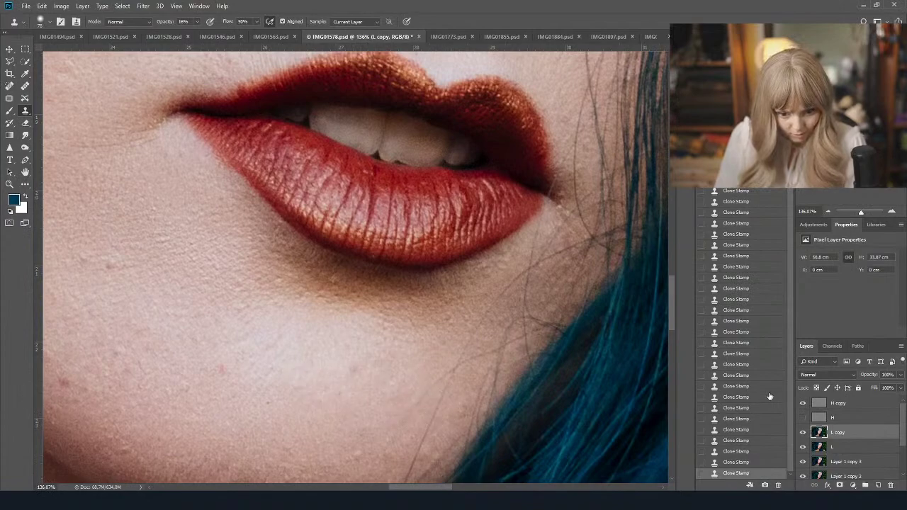
left_click(803, 403)
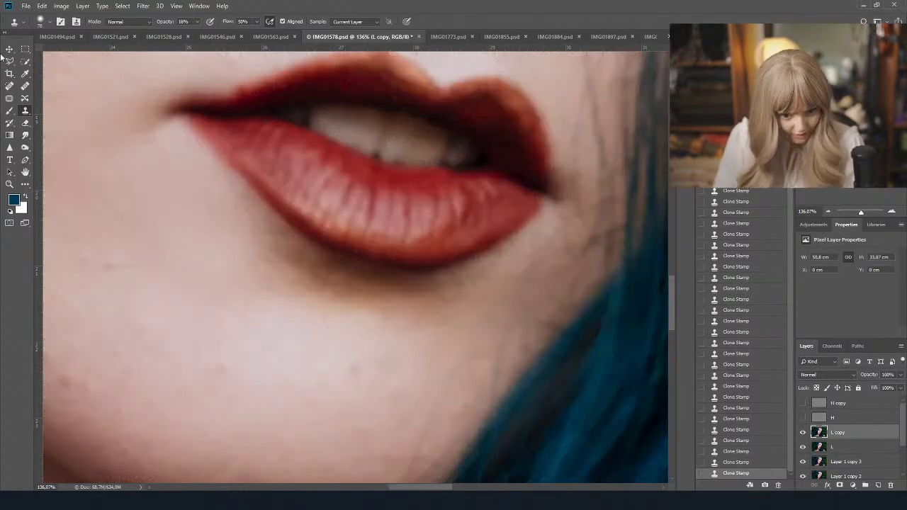
Step: Heal the small dark spots on the chin and the cheek beside the mouth with the Healing Brush on L copy
left_click(26, 85)
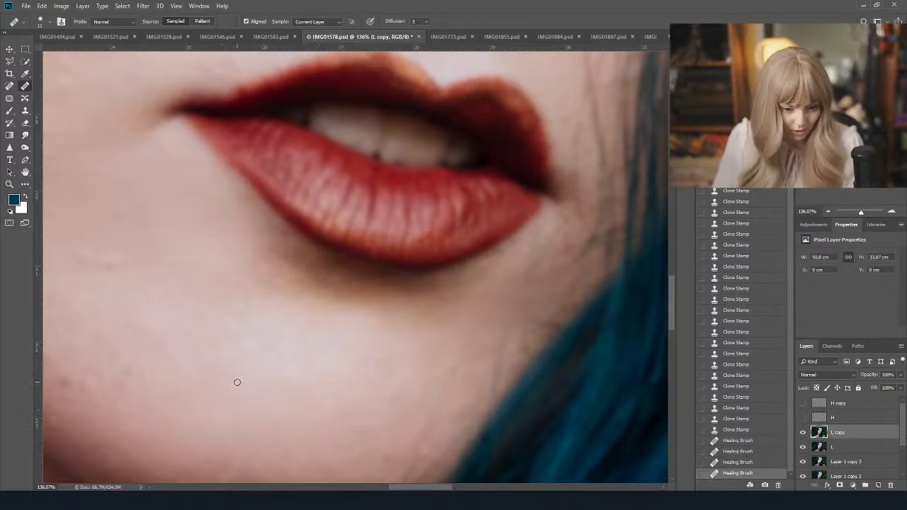
left_click_drag(217, 373, 378, 318)
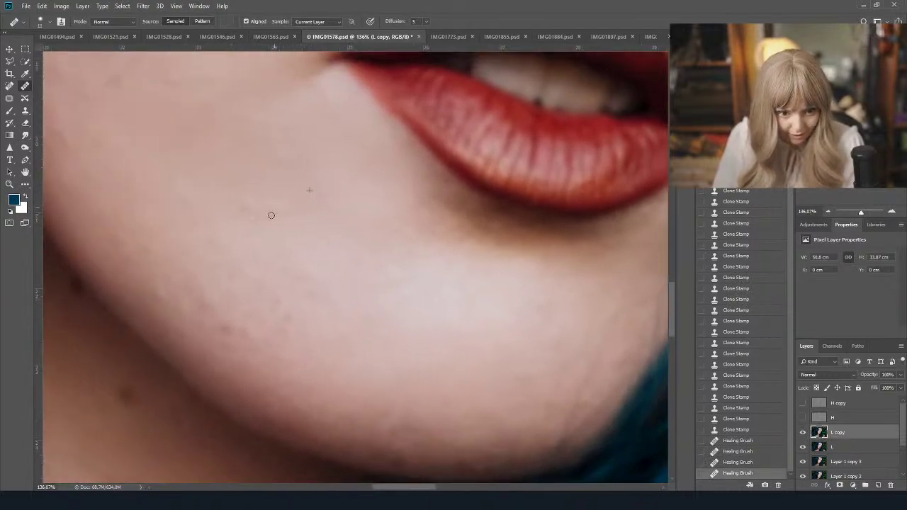
left_click(285, 205)
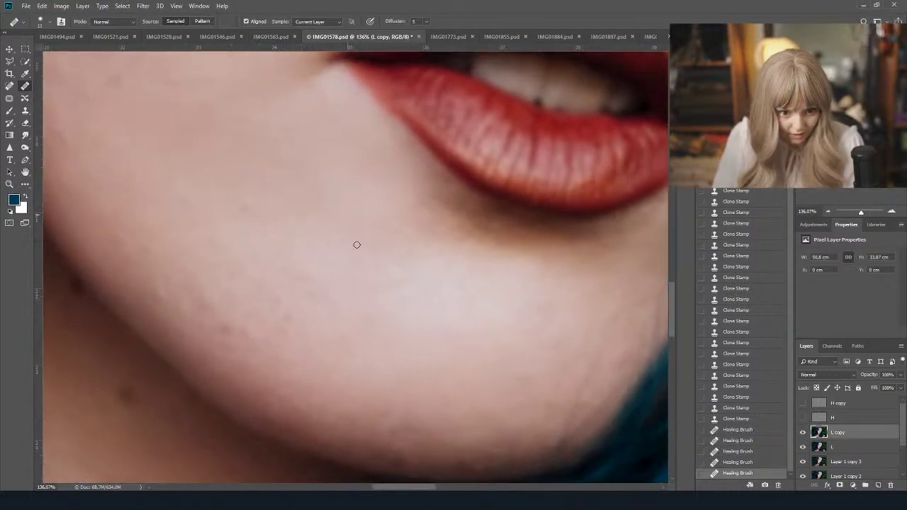
Step: Smooth the blotchy tones on the lower cheek beside the mouth corner with the 16% opacity Clone Stamp on L copy
left_click(28, 112)
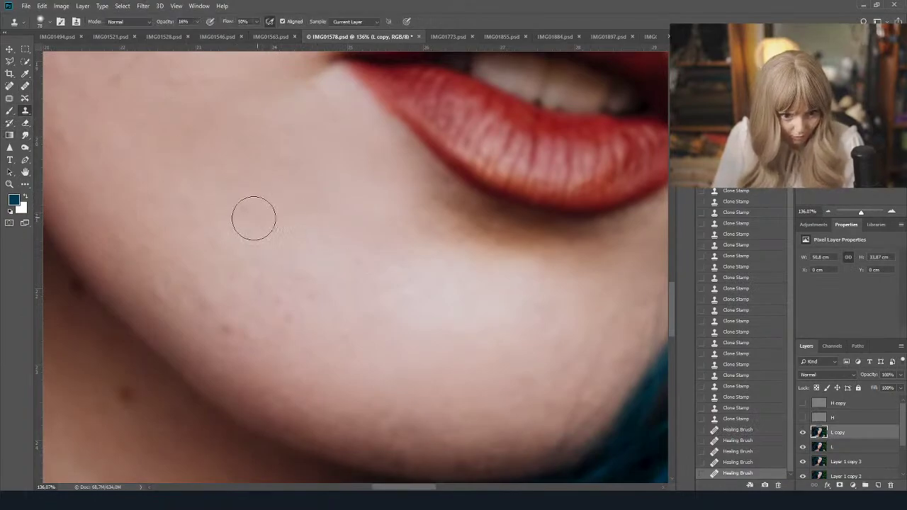
left_click(252, 210)
left_click(291, 141)
left_click(291, 146)
left_click(292, 149)
left_click(284, 203)
left_click(277, 206)
left_click(262, 212)
left_click(231, 216)
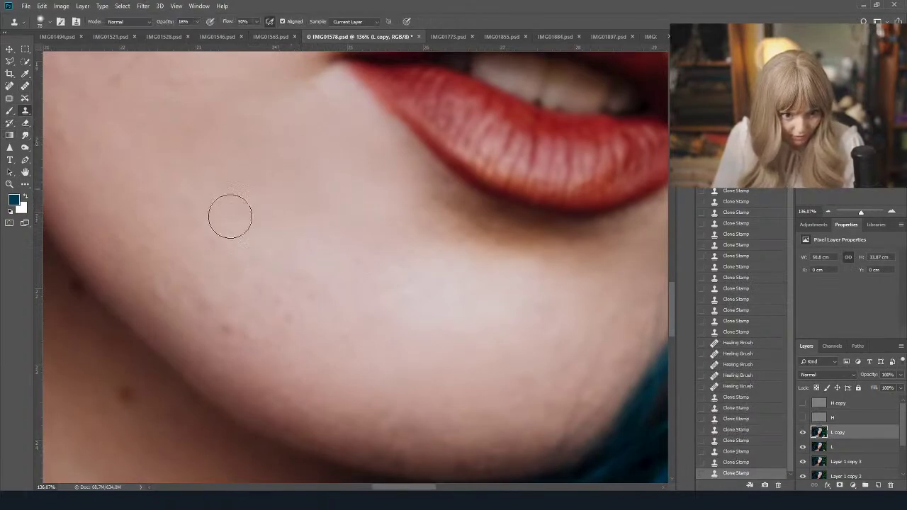
left_click(248, 217)
left_click(265, 219)
Step: Show H copy and switch L copy off and on to compare the skin before and after the tone retouch
left_click(804, 404)
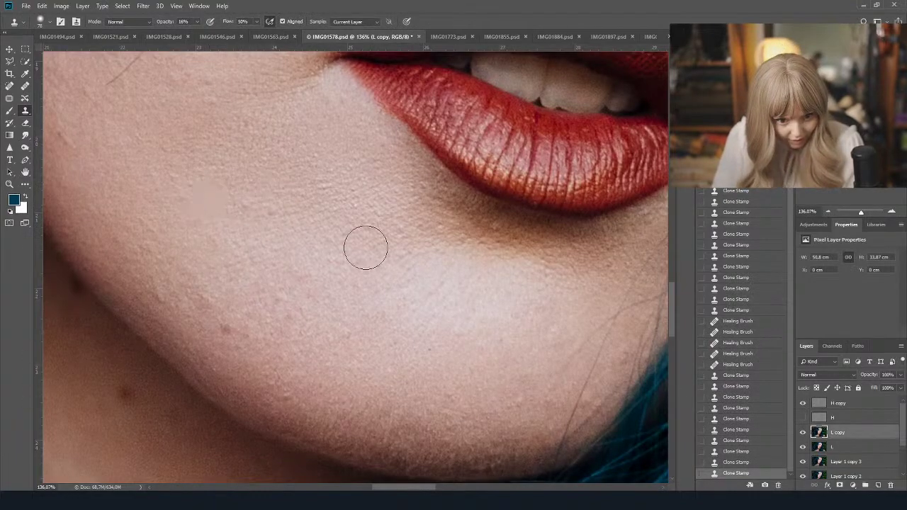
left_click(804, 433)
left_click(804, 433)
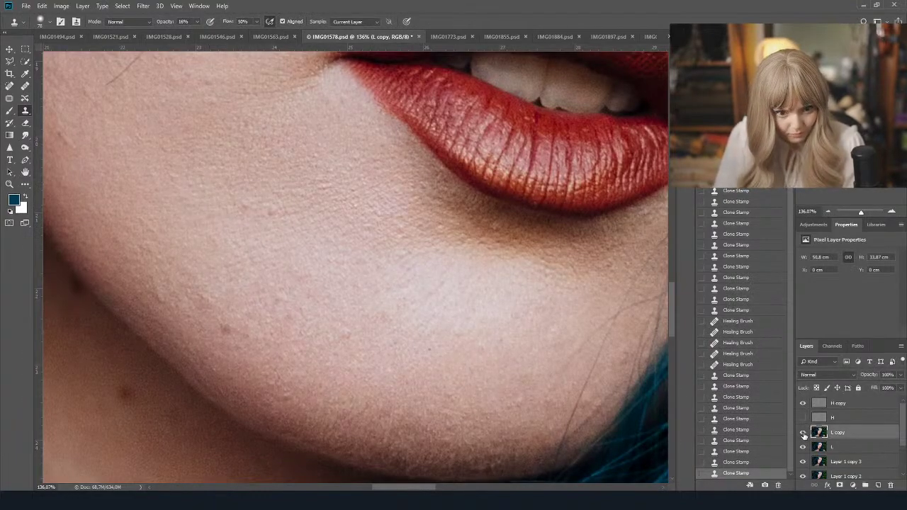
Step: Select H copy, sample nearby skin texture and clone it over the uneven spots on the lower cheek and chin
left_click(845, 417)
left_click(840, 403)
left_click(304, 210, "alt")
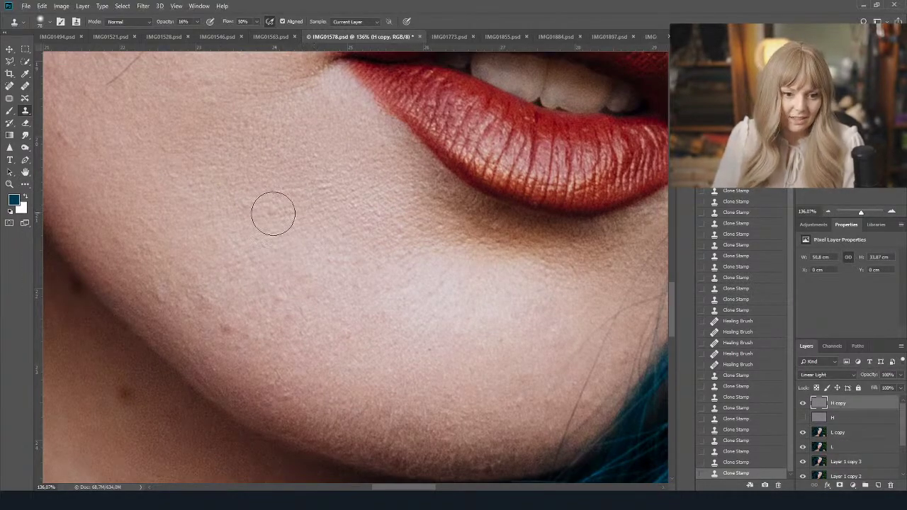
left_click(271, 214)
left_click(271, 212)
left_click(391, 286)
left_click(114, 189)
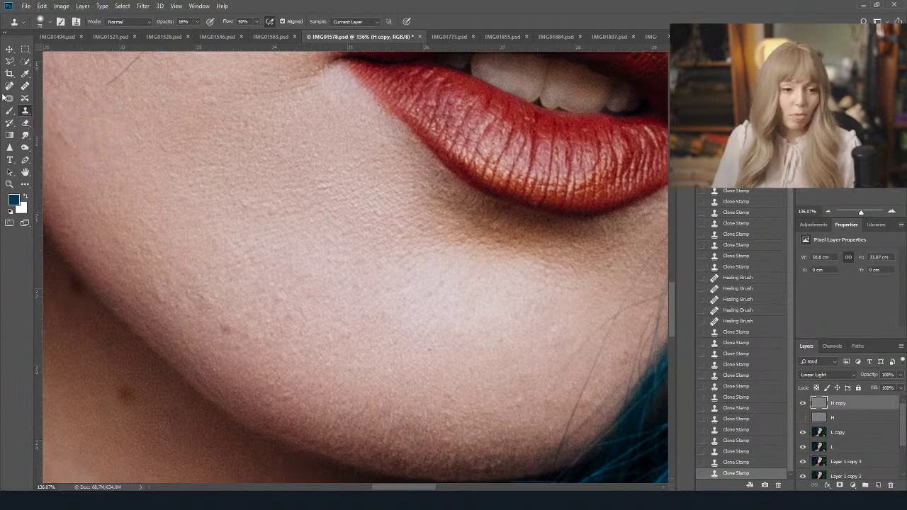
Step: Repair small texture flaws on the chin and lower cheek of H copy with the Healing Brush
left_click(25, 86)
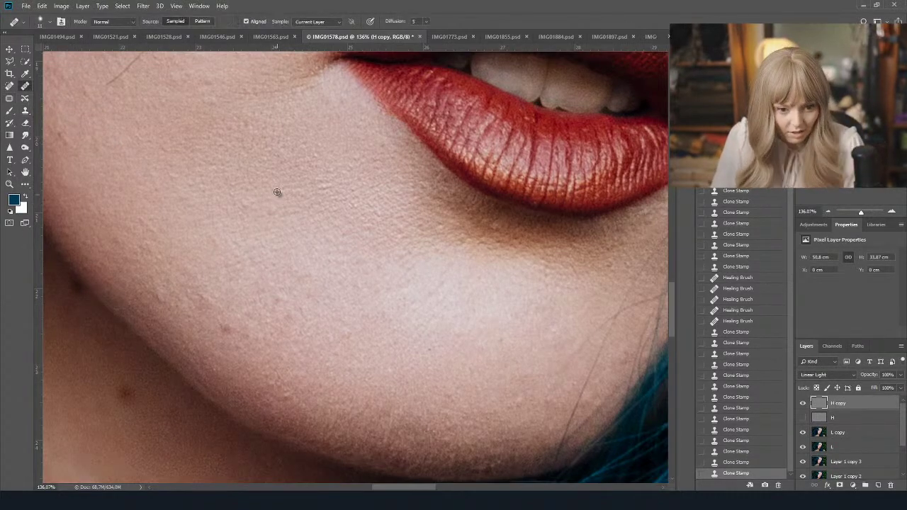
left_click(379, 283)
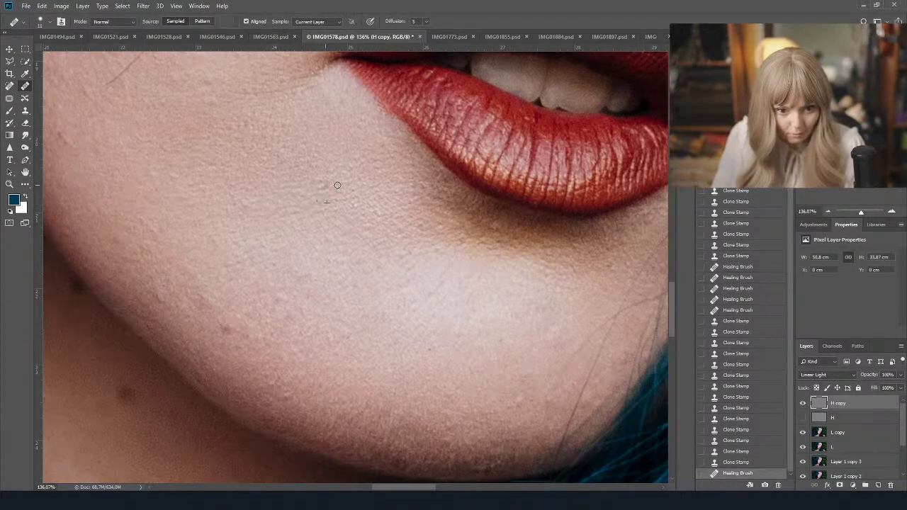
left_click(375, 224)
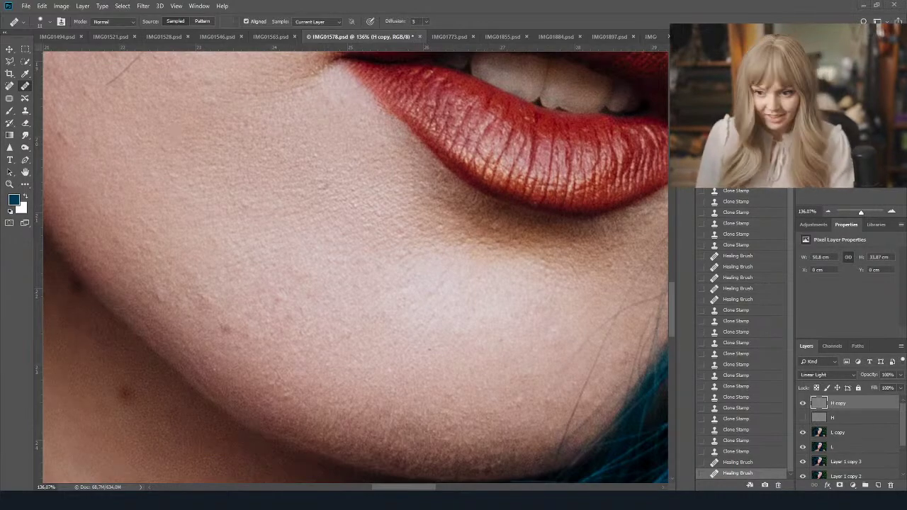
Step: On L copy, reduce the Clone Stamp brush size and clone skin over the creases above the closed eye's inner corner
left_click_drag(183, 160, 451, 397)
left_click_drag(270, 64, 216, 468)
left_click_drag(496, 284, 209, 302)
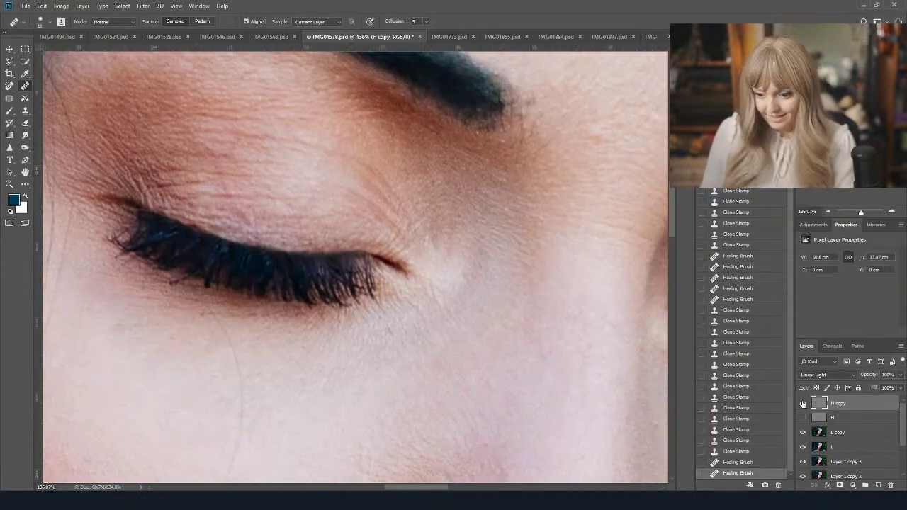
left_click(833, 436)
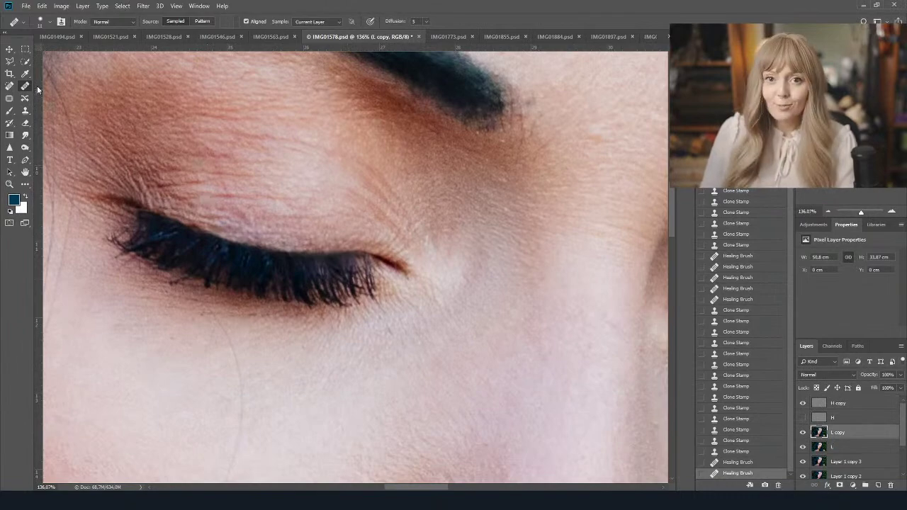
left_click(25, 111)
left_click(41, 23)
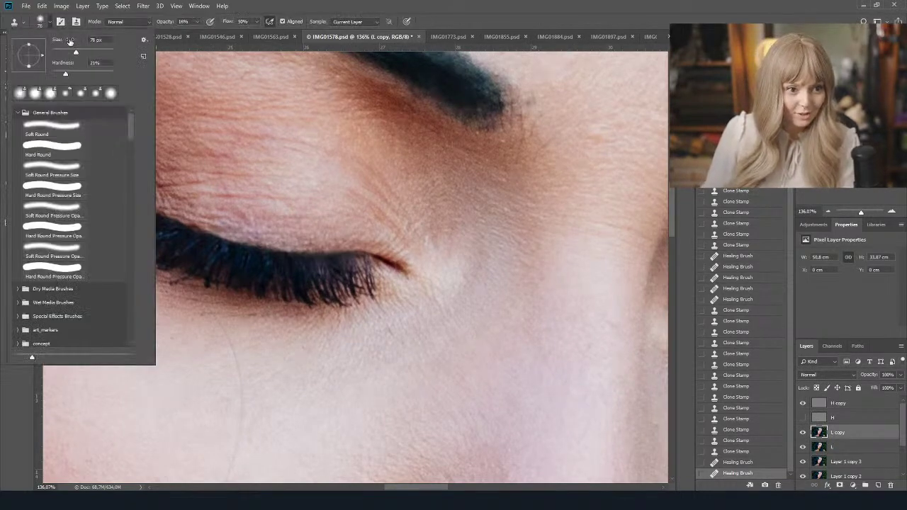
left_click(424, 221, "alt")
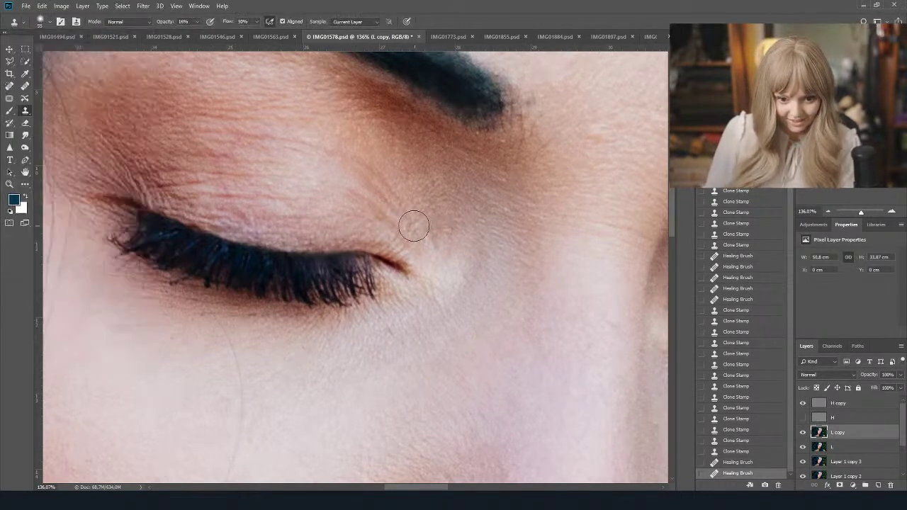
left_click(408, 235)
left_click(392, 182)
left_click(397, 187)
left_click(377, 193)
left_click(405, 207)
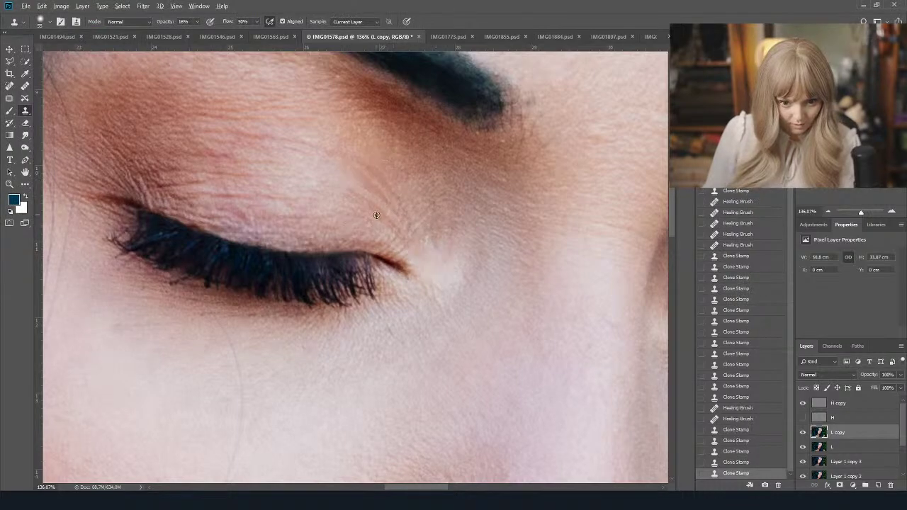
Step: Take a fresh Clone Stamp sample from the eyelid and soften the diagonal fold at its inner end
left_click(357, 218, "alt")
left_click(345, 191)
left_click(372, 210)
left_click(360, 199)
left_click(358, 196)
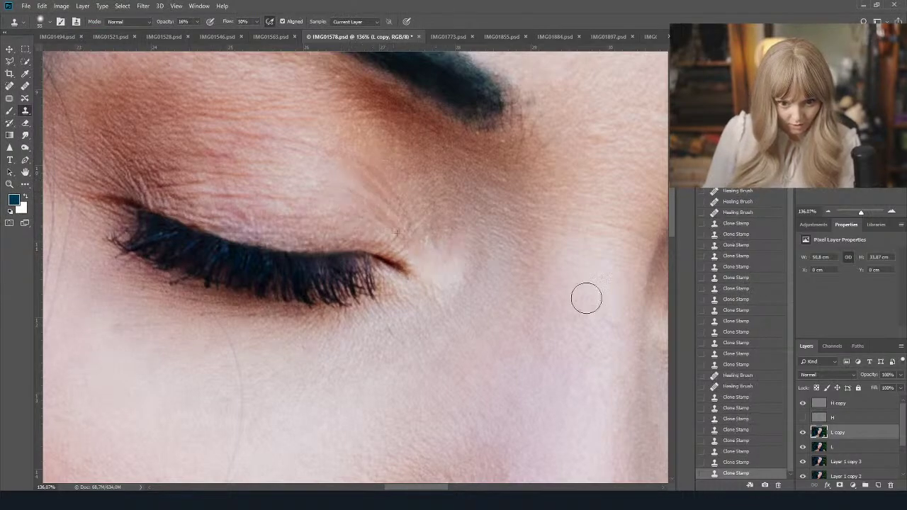
Step: Hide H copy and even out the remaining reddish fold tones on the inner eyelid with the Clone Stamp
left_click(803, 403)
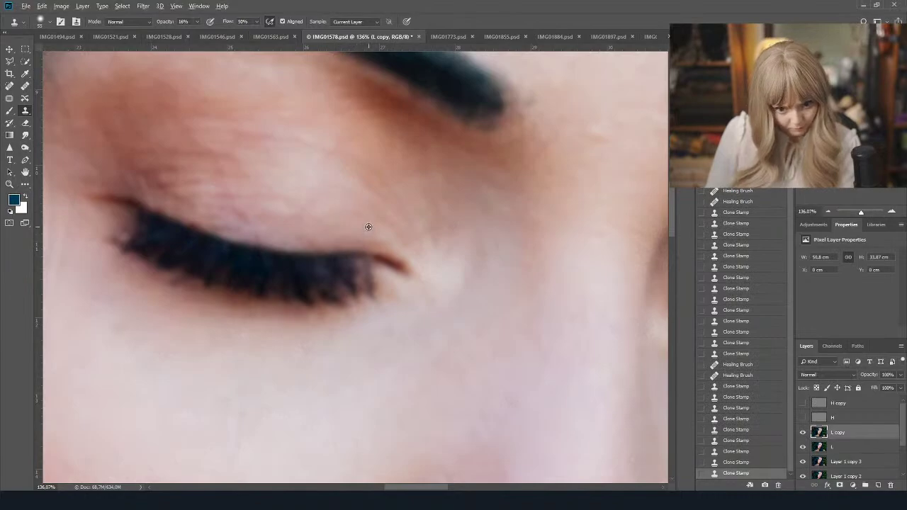
left_click(374, 209)
left_click(379, 211)
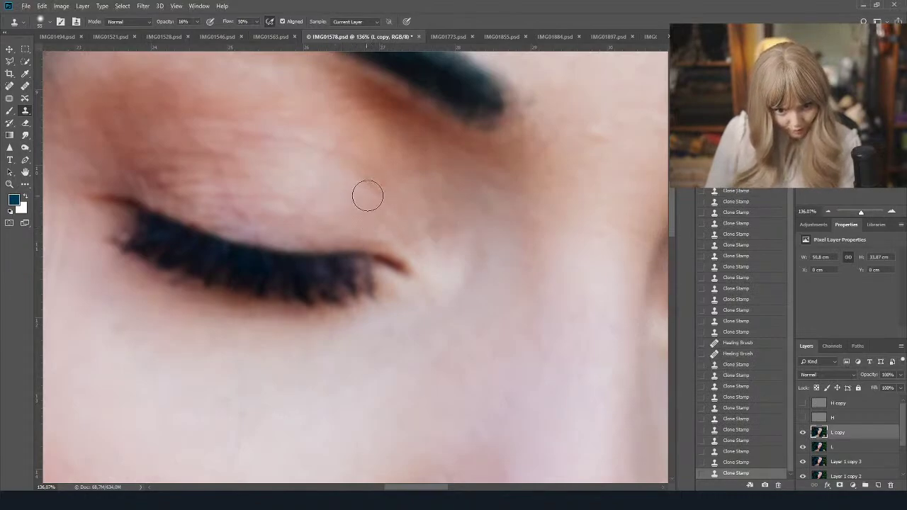
left_click(359, 201)
left_click(361, 195)
left_click(362, 201)
left_click(365, 219)
left_click(365, 213)
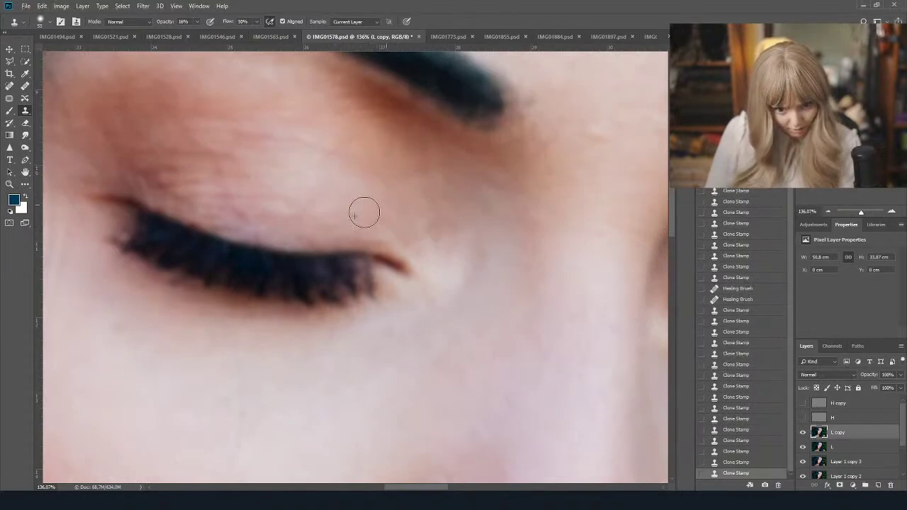
Step: Blend the inner eyelid into the shadow below the eyebrow with repeated Clone Stamp dabs on L copy
left_click(375, 198)
left_click(375, 165)
left_click(351, 178)
left_click(379, 220)
left_click(356, 192)
left_click(394, 211)
left_click(390, 229)
left_click(378, 230)
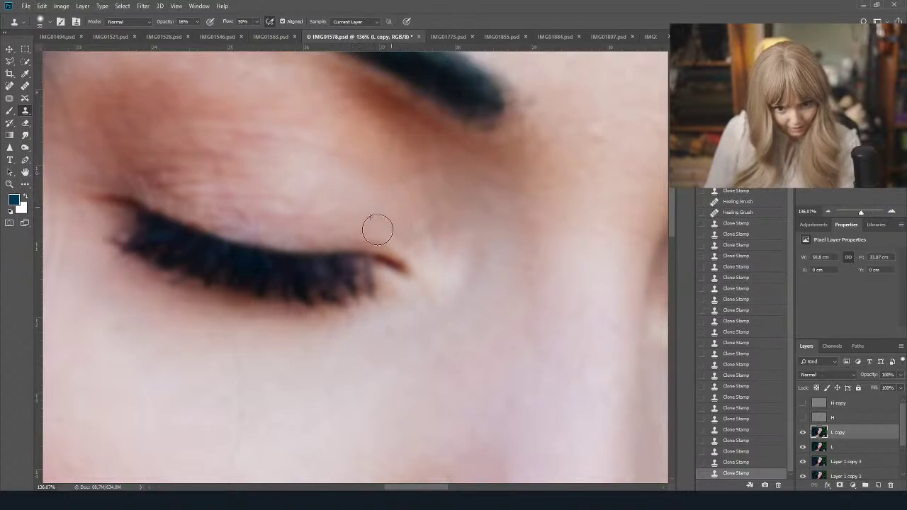
left_click(378, 204)
left_click(379, 217)
Step: Smooth the skin between the eye's inner corner and the nose bridge, taking fresh Clone Stamp samples from the light skin there
left_click(411, 225)
left_click(438, 279)
left_click(435, 246)
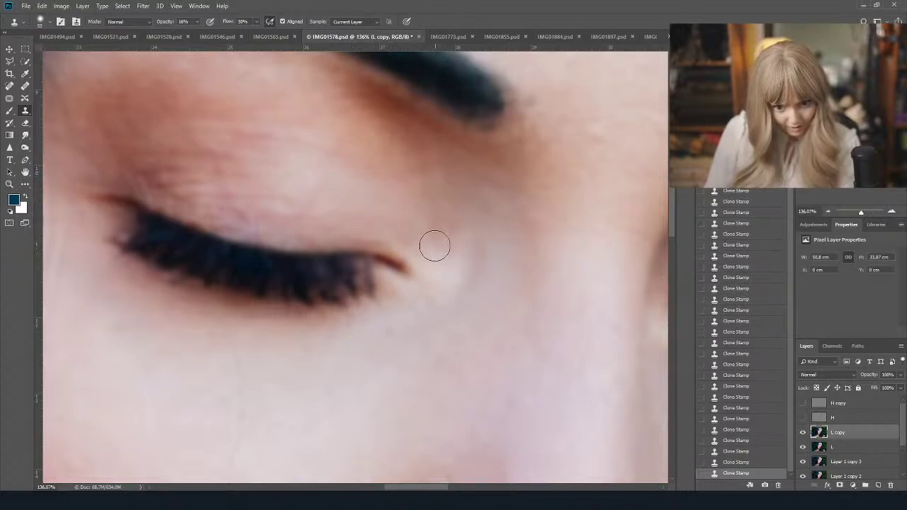
left_click(424, 243)
left_click(441, 275, "alt")
left_click(416, 239)
left_click(451, 291)
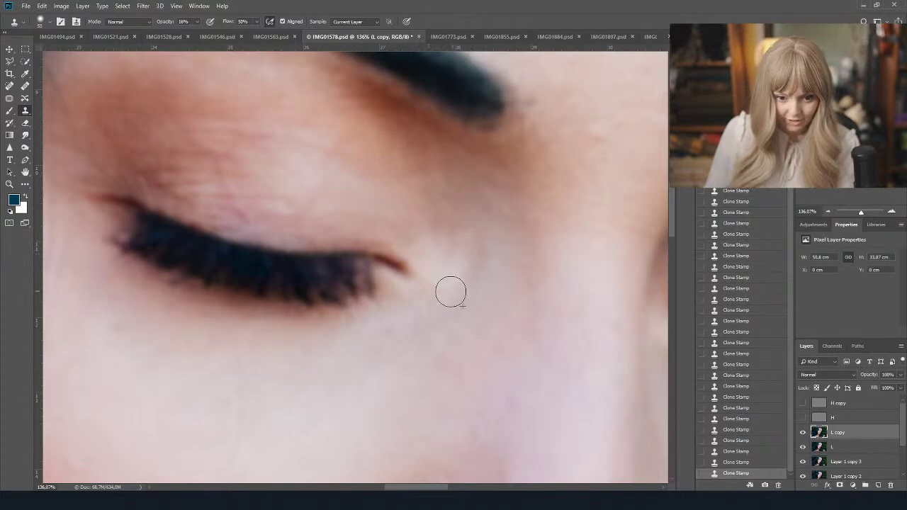
left_click(438, 262, "alt")
left_click(426, 228)
left_click(447, 283)
left_click(446, 261)
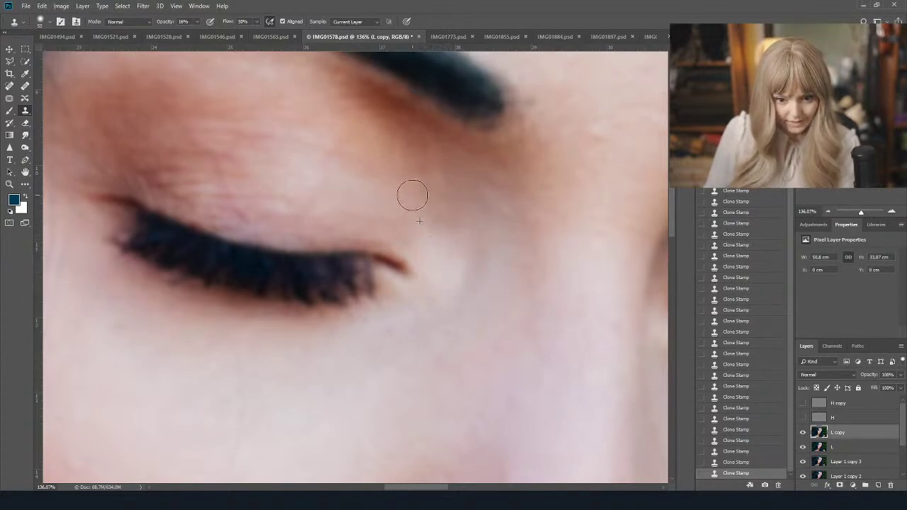
Step: Show and select H copy, then sample skin beside the inner eye corner and clone its texture over the eyelid fold
left_click(804, 404)
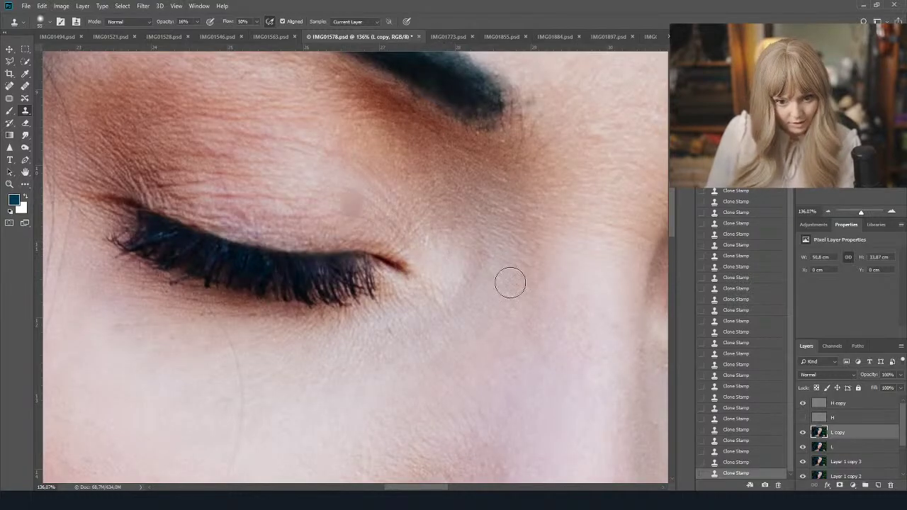
left_click(847, 404)
left_click(424, 226, "alt")
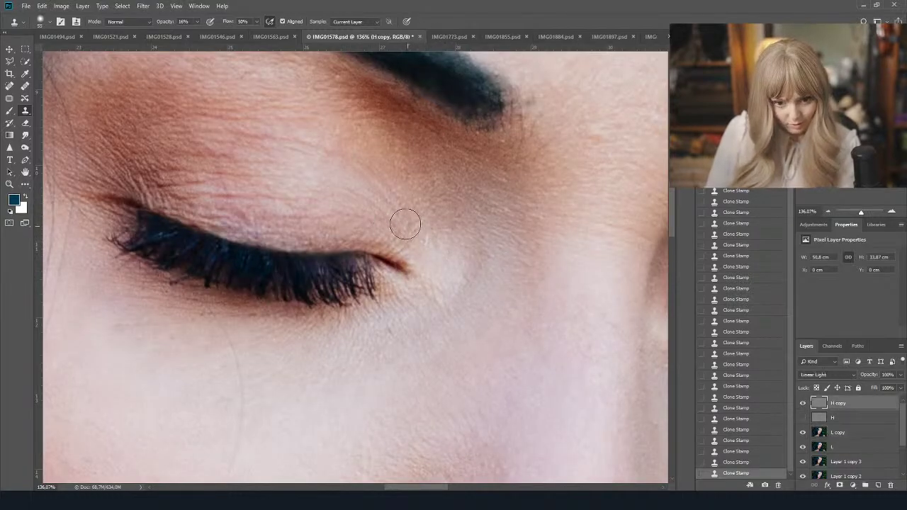
mouse_move(404, 224)
left_mouse_down()
mouse_move(396, 201)
mouse_move(427, 241)
mouse_move(378, 207)
mouse_move(399, 239)
mouse_move(375, 205)
mouse_move(418, 249)
mouse_move(369, 171)
mouse_move(417, 233)
left_mouse_up()
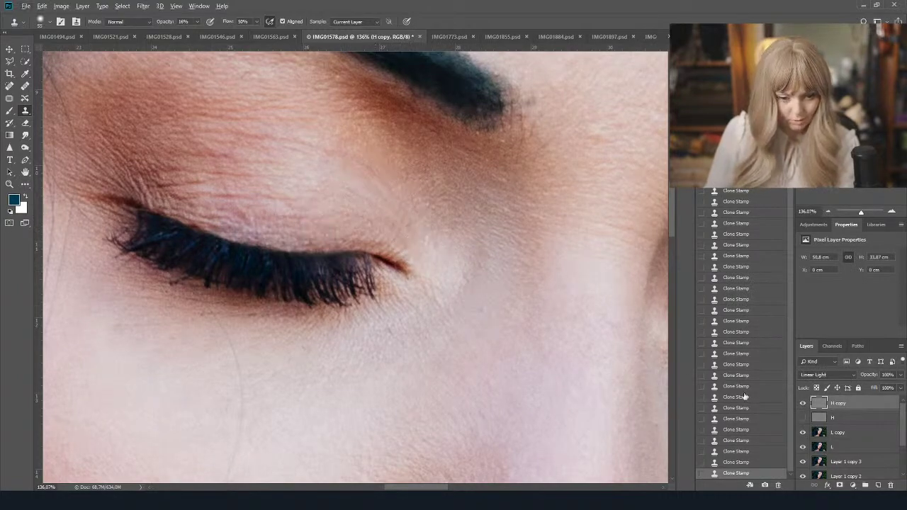
Step: Hide H copy and heal the uneven spots just above the middle of the lash line on L copy with the Healing Brush
left_click(803, 402)
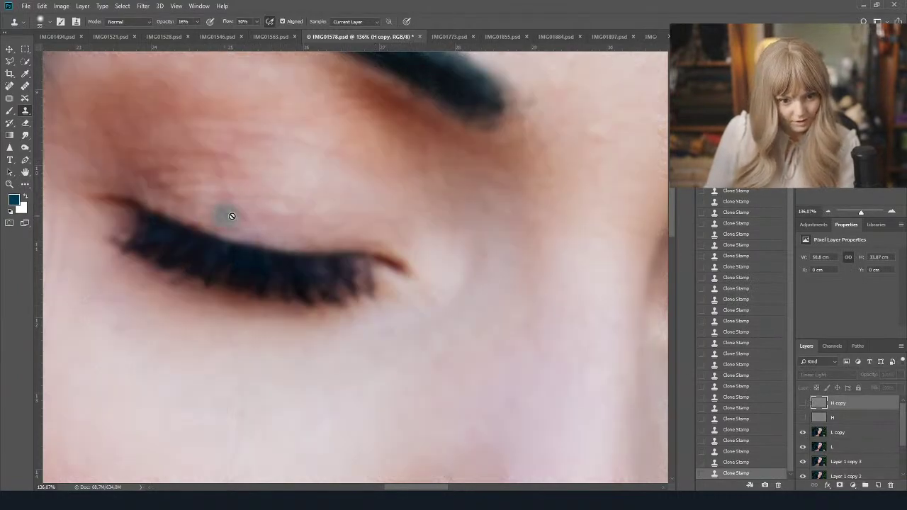
left_click(856, 434)
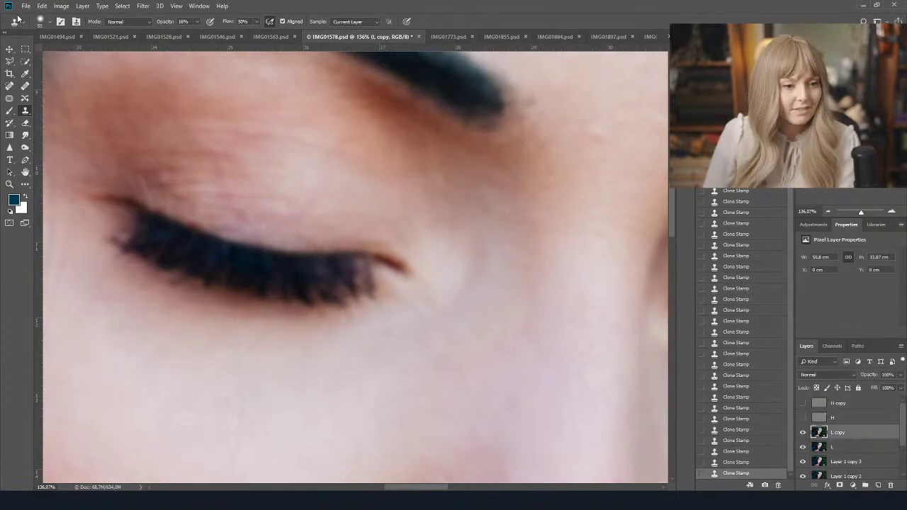
left_click(24, 86)
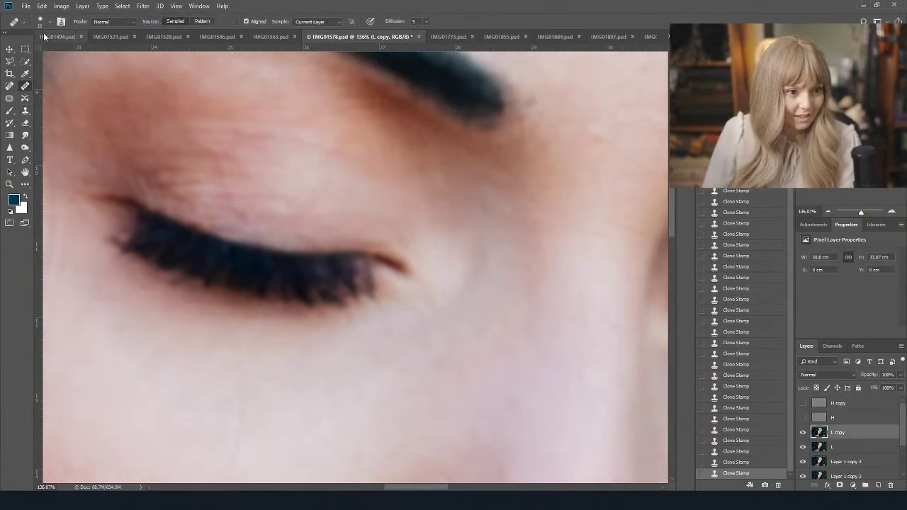
left_click(253, 232)
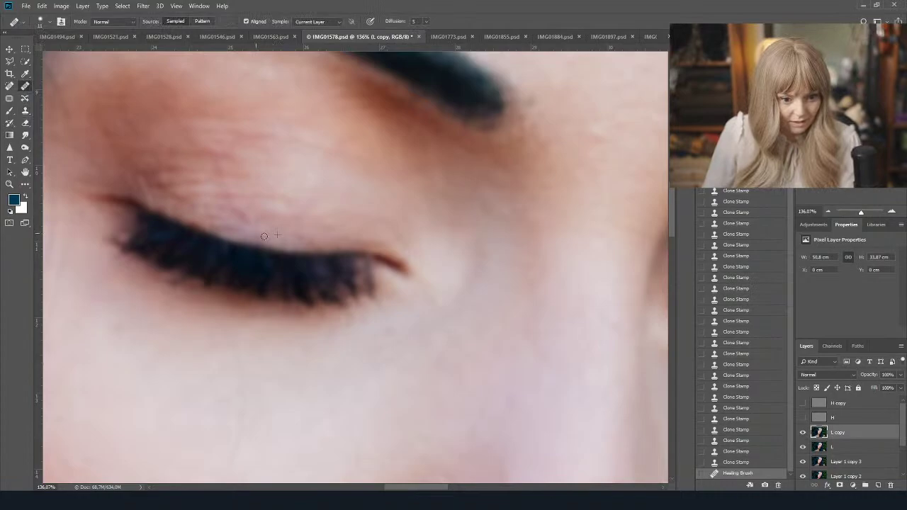
left_click(260, 228)
left_click(259, 224)
left_click(257, 221)
left_click(256, 217)
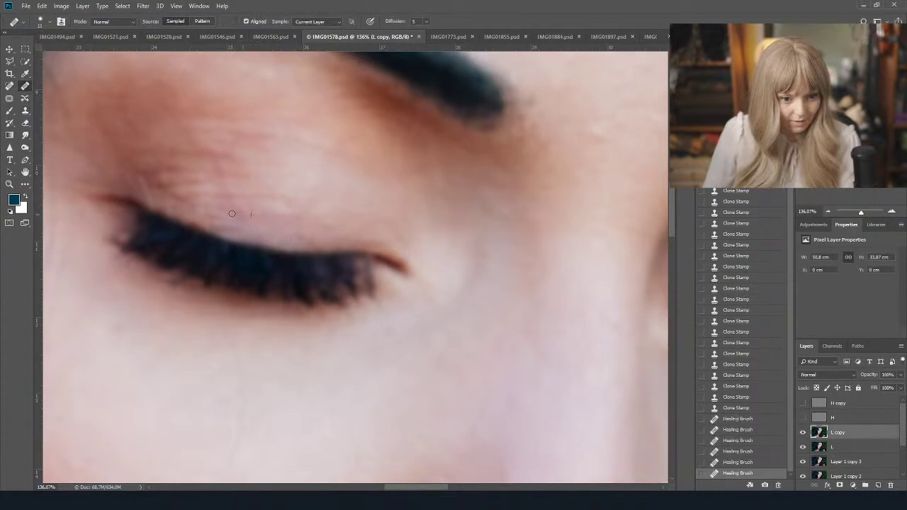
Step: Heal the remaining purplish patches on the lower eyelid along the outer half of the lash line
left_click(232, 214)
left_click(298, 229)
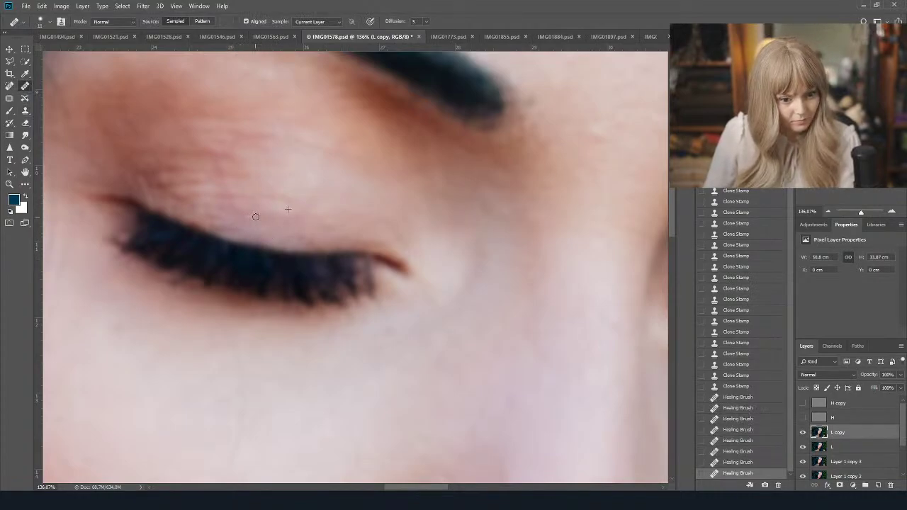
left_click(255, 217)
left_click(232, 213)
left_click(255, 216)
left_click(231, 213)
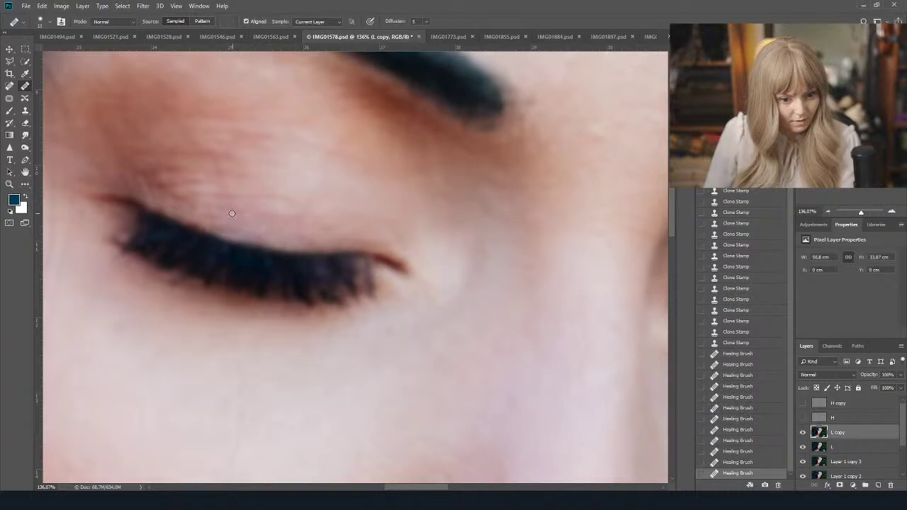
left_click(231, 208)
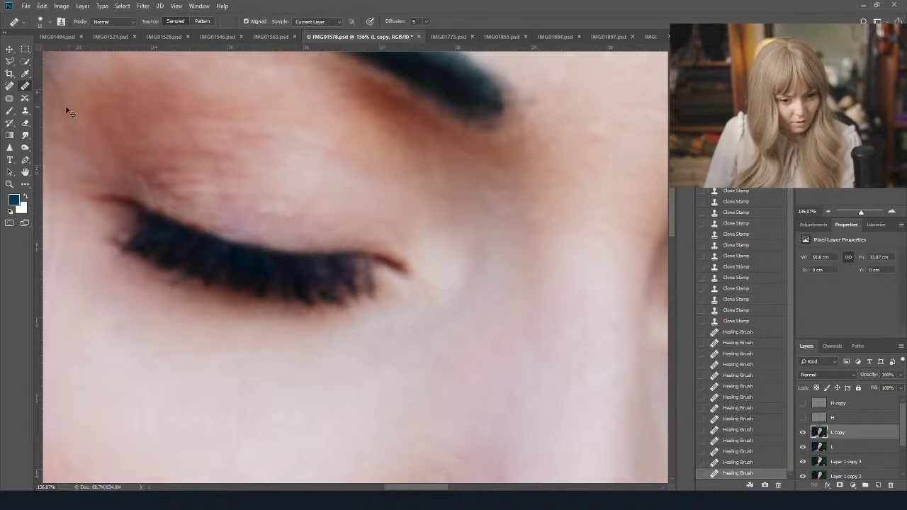
Step: Sample light eyelid skin with a smaller Clone Stamp brush and clone it over the reddish lines just above the lashes
left_click(24, 111)
left_click(42, 21)
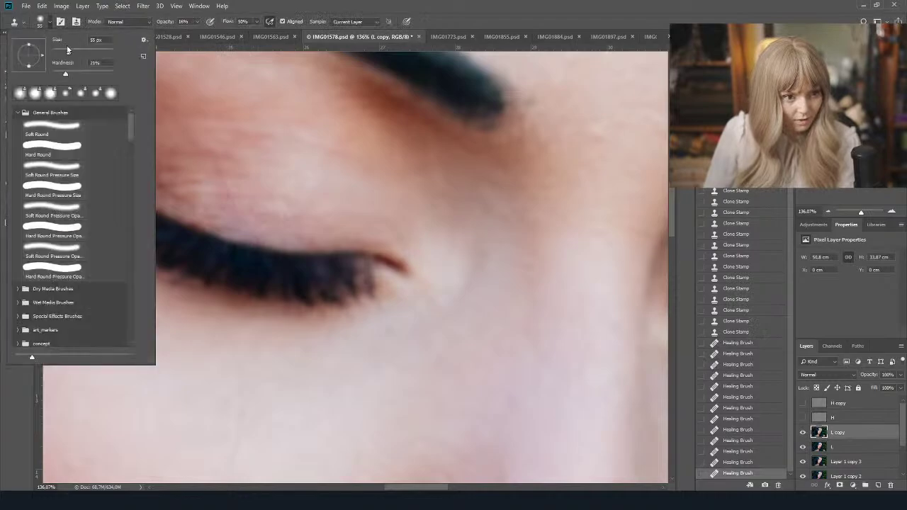
left_click(256, 200, "alt")
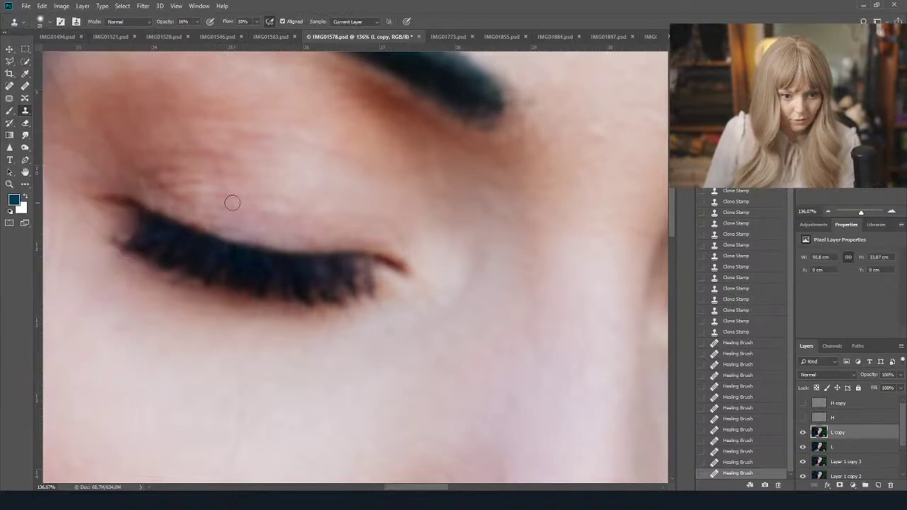
left_click_drag(231, 203, 221, 202)
left_click(237, 206)
left_click(219, 211)
left_click(270, 209)
left_click(227, 200)
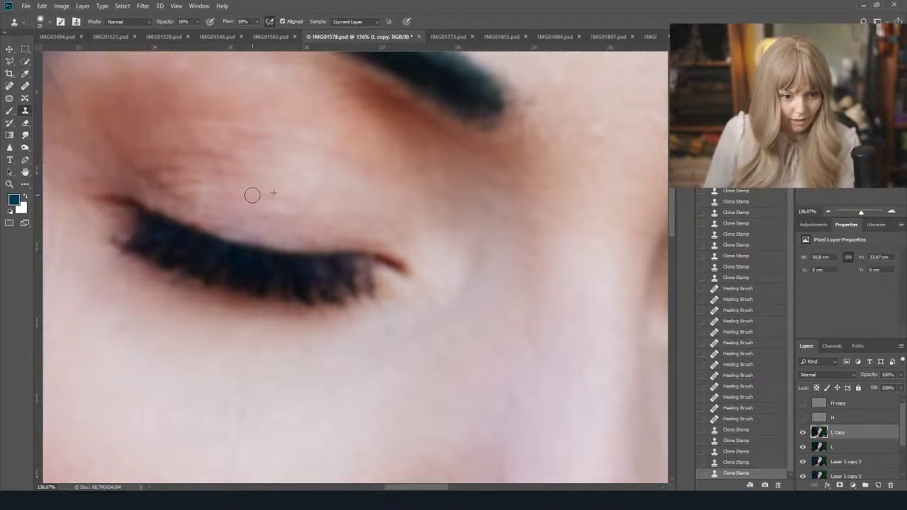
Step: Soften the reddish creases with Clone Stamp dabs from the lower eyelid up toward its outer middle
left_click(251, 195)
left_click(245, 194)
left_click(239, 192)
left_click(212, 184)
left_click(213, 176)
left_click(210, 171)
left_click(216, 167)
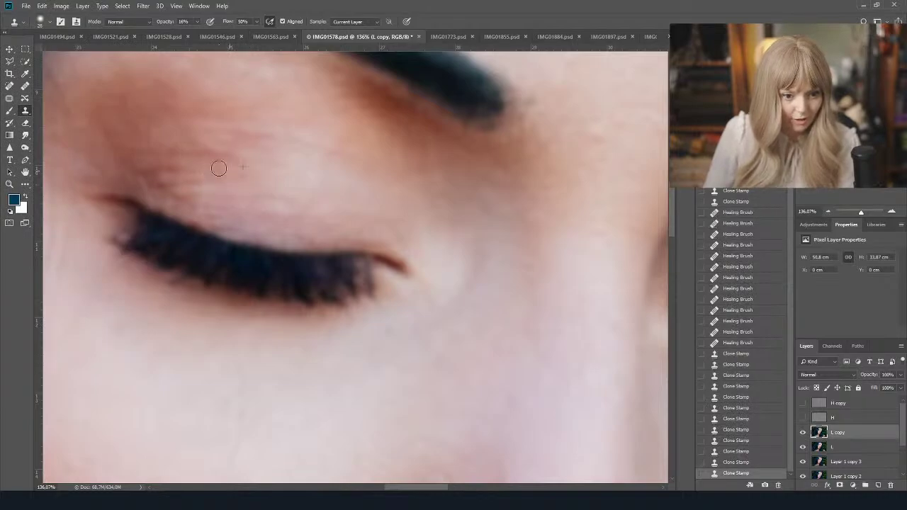
Step: Clone over the reddish streaks across the middle of the eyelid to even out the eyeshadow transition
left_click(218, 163)
left_click(224, 154)
left_click(229, 152)
left_click(245, 158)
left_click(250, 157)
left_click(236, 160)
left_click(204, 156)
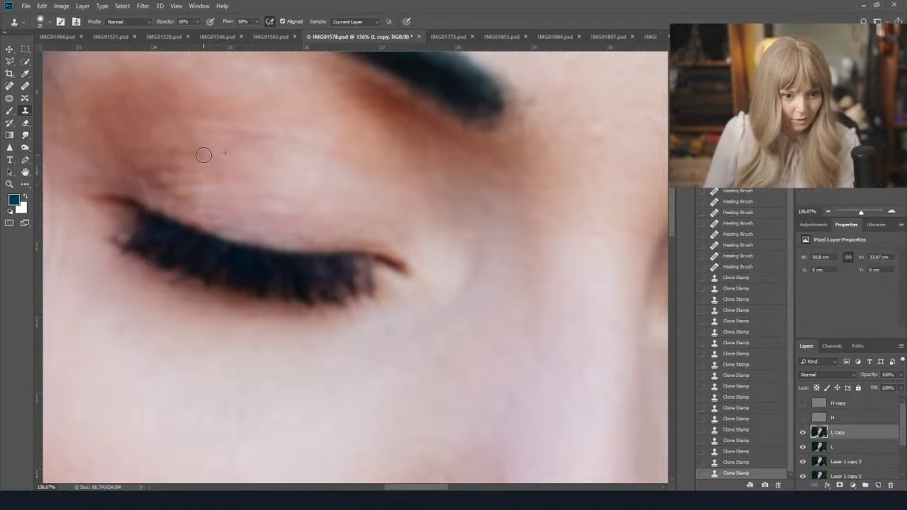
Step: Blend the outer eyelid's darker shadow into the lighter lid and along the lash line with further Clone Stamp strokes
left_click(208, 172)
left_click(230, 183)
left_click(240, 211)
left_click(219, 170)
left_click(224, 196)
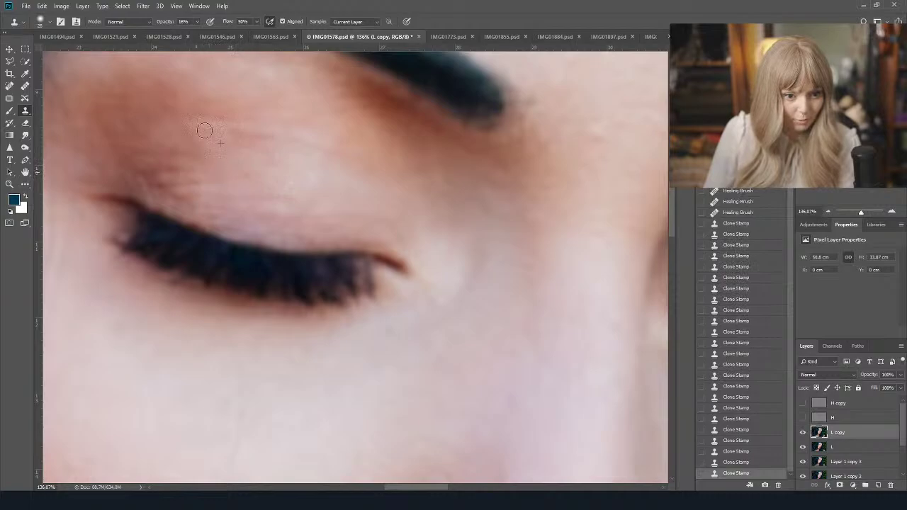
left_click(217, 143)
left_click(205, 170)
left_click(276, 196)
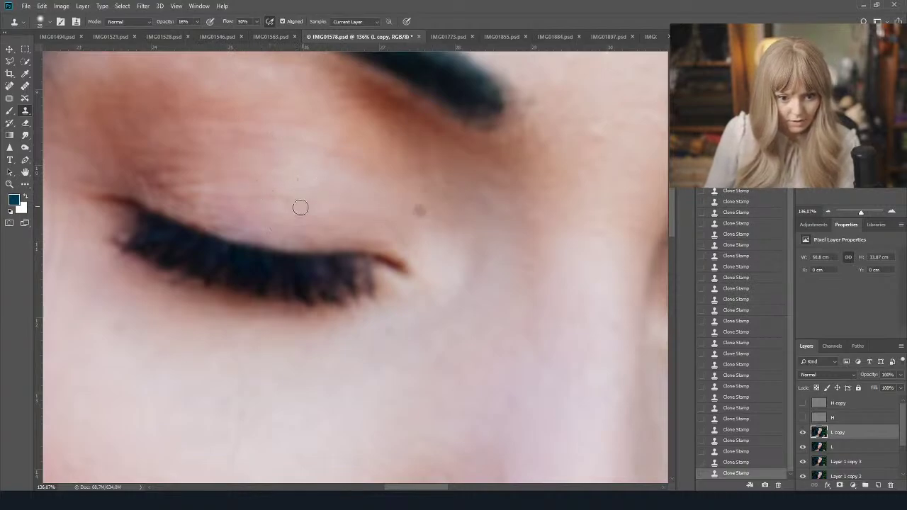
mouse_move(283, 235)
left_mouse_down()
mouse_move(222, 217)
mouse_move(246, 216)
left_mouse_up()
Step: Show H copy to check the retouched eyelid with its texture against the surrounding face, and hide it again
left_click(803, 403)
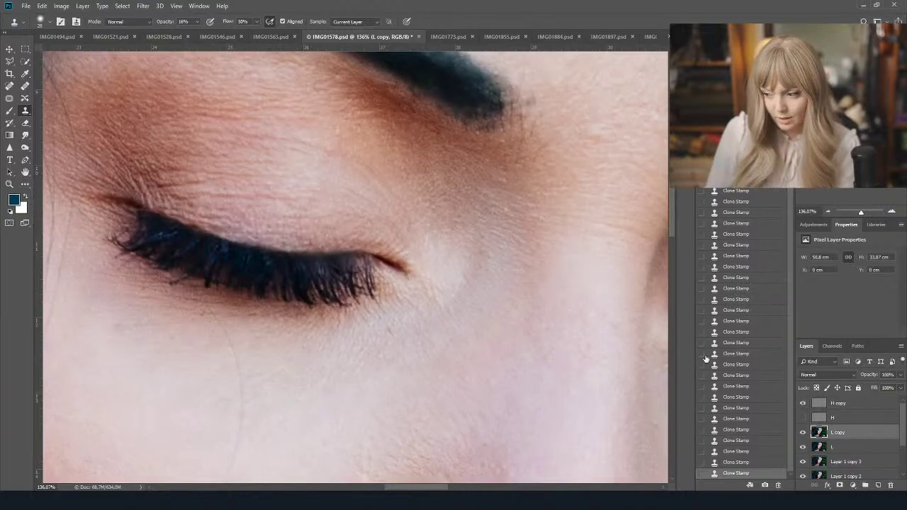
scroll(389, 220, "down", 4)
scroll(334, 222, "up", 4)
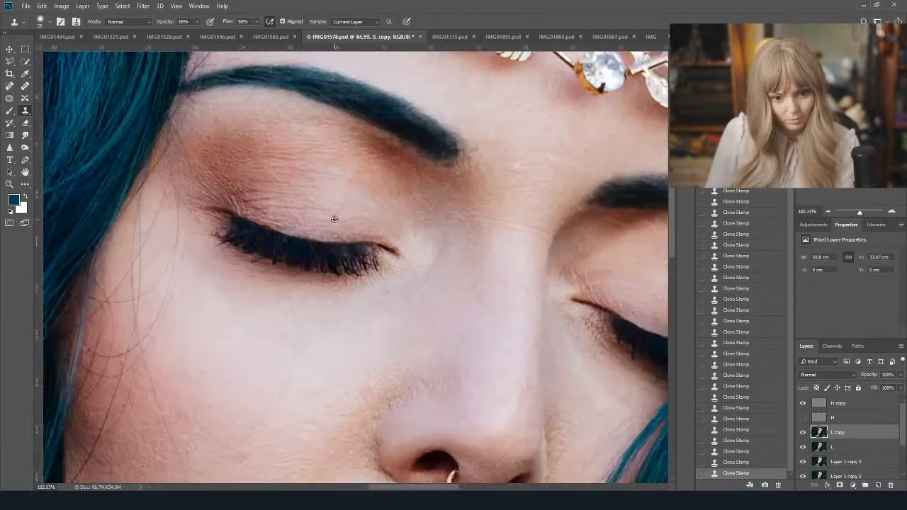
left_click(804, 404)
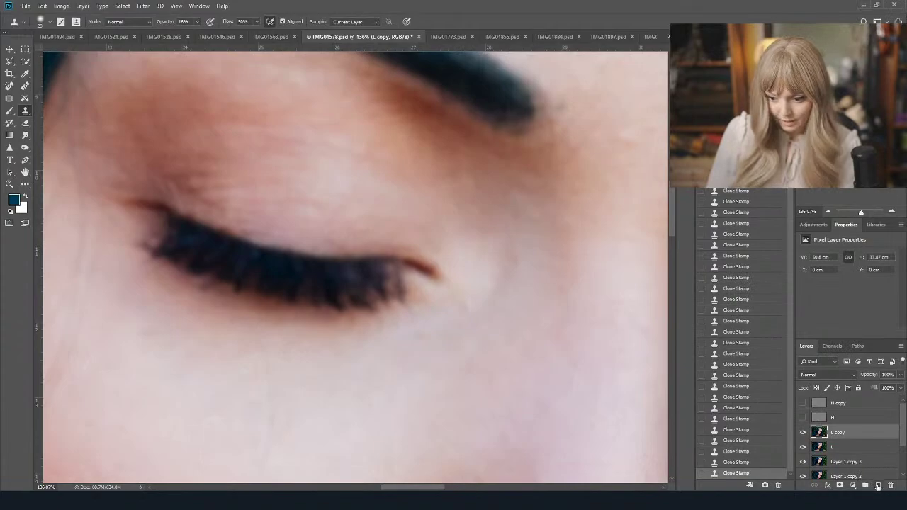
Step: Create a new layer and set up the Brush with a reddish-brown foreground colour sampled from the eyelid
left_click(879, 486)
left_click_drag(840, 448, 843, 398)
left_click(13, 201)
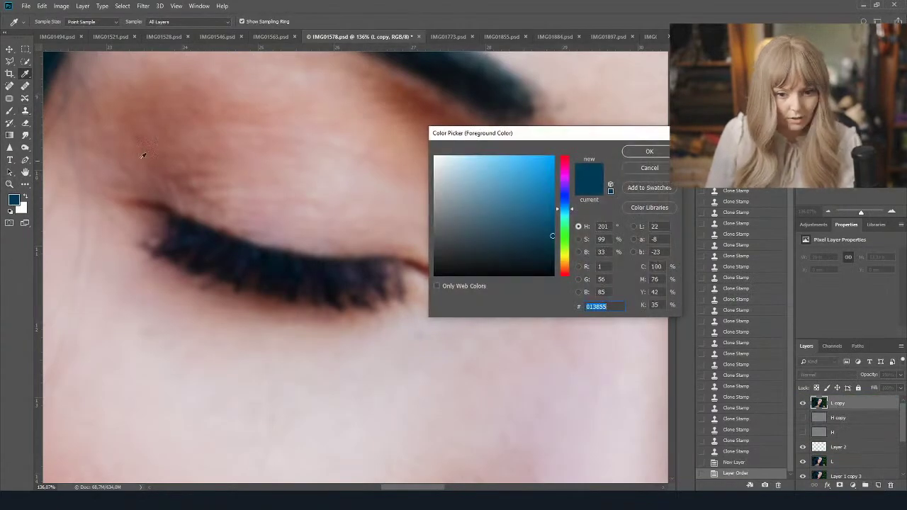
left_click(217, 156)
left_click(649, 151)
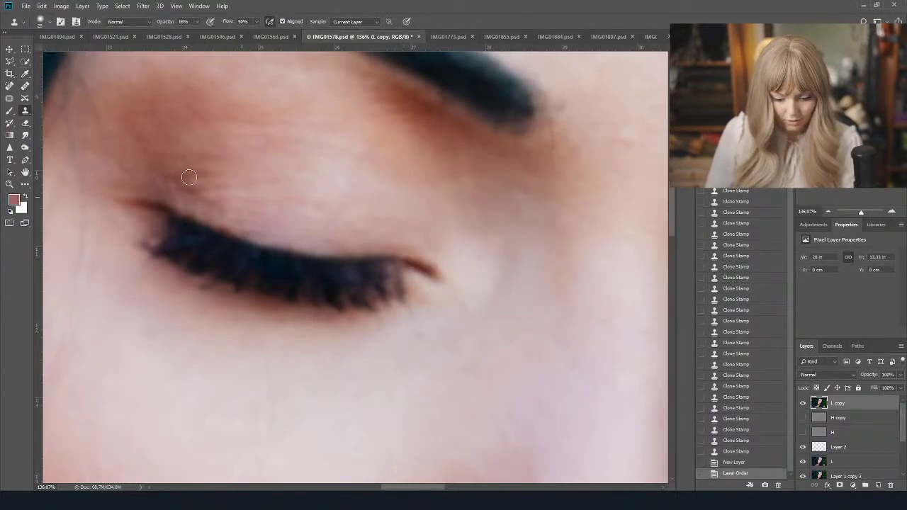
key("b")
left_click(49, 23)
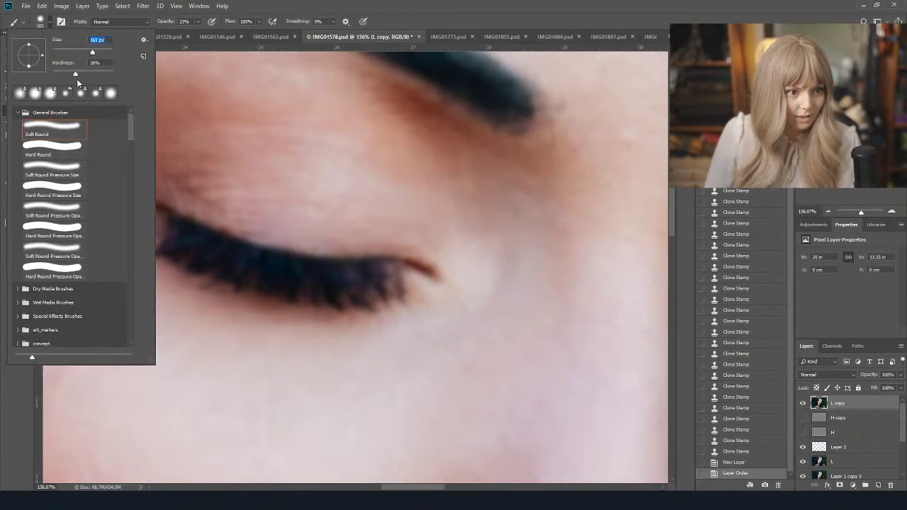
Step: Try brushing the eyelid tone directly on L copy in Soft Light mode, and revert to the new-layer history state
mouse_move(241, 208)
left_mouse_down()
mouse_move(270, 239)
mouse_move(188, 162)
mouse_move(254, 233)
left_mouse_up()
mouse_move(198, 183)
left_mouse_down()
mouse_move(241, 240)
mouse_move(282, 241)
left_mouse_up()
left_click(837, 376)
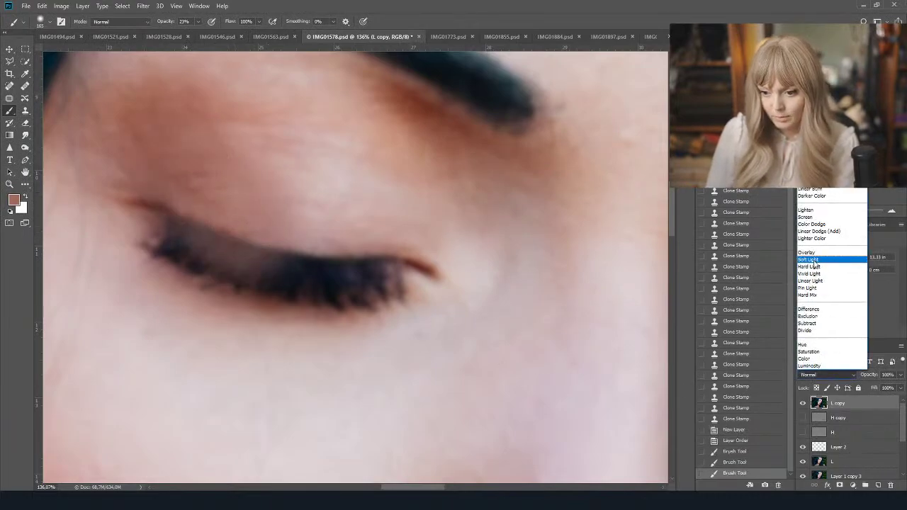
left_click(823, 261)
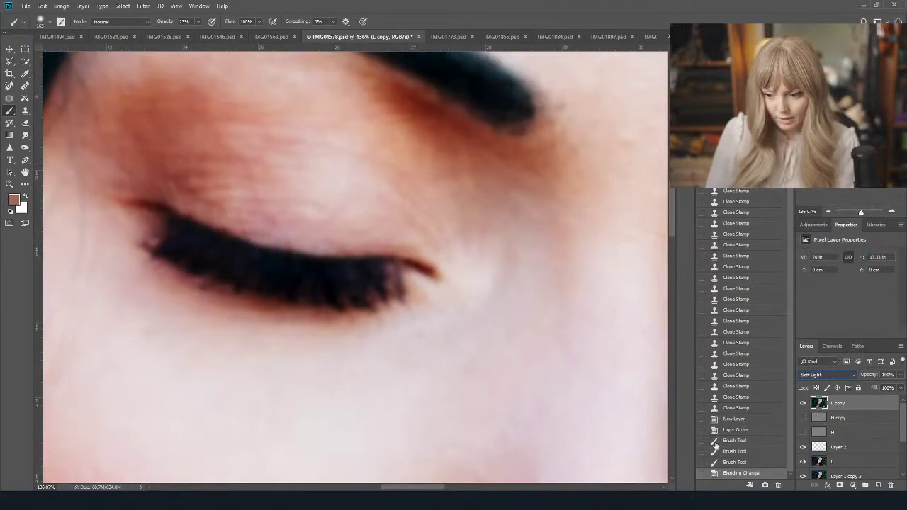
left_click(737, 420)
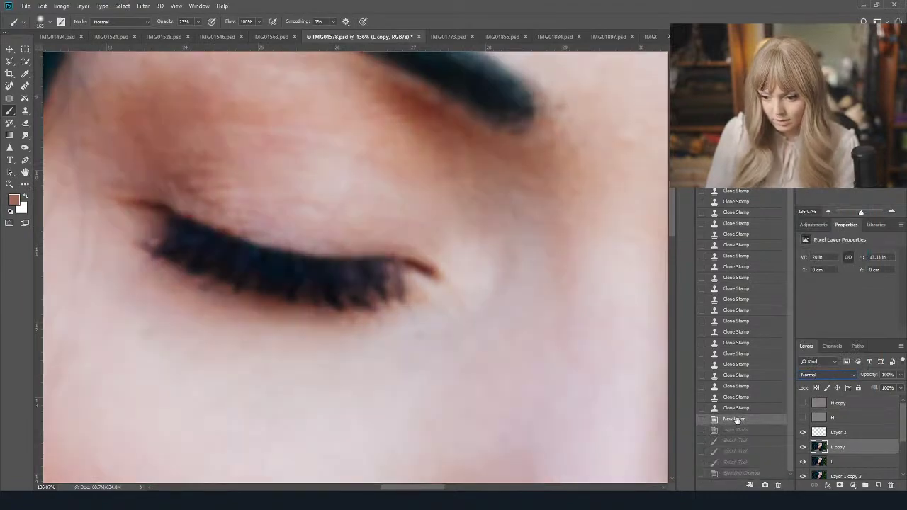
left_click(738, 409)
left_click(739, 422)
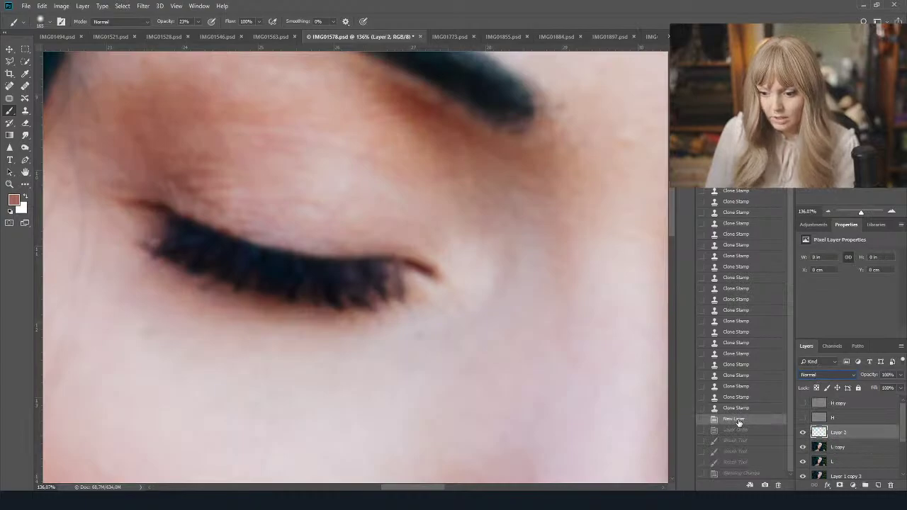
Step: Move Layer 2 to the top of the stack, brush the sampled tone over the outer eyelid and blend it as Soft Light
left_click_drag(846, 436, 841, 397)
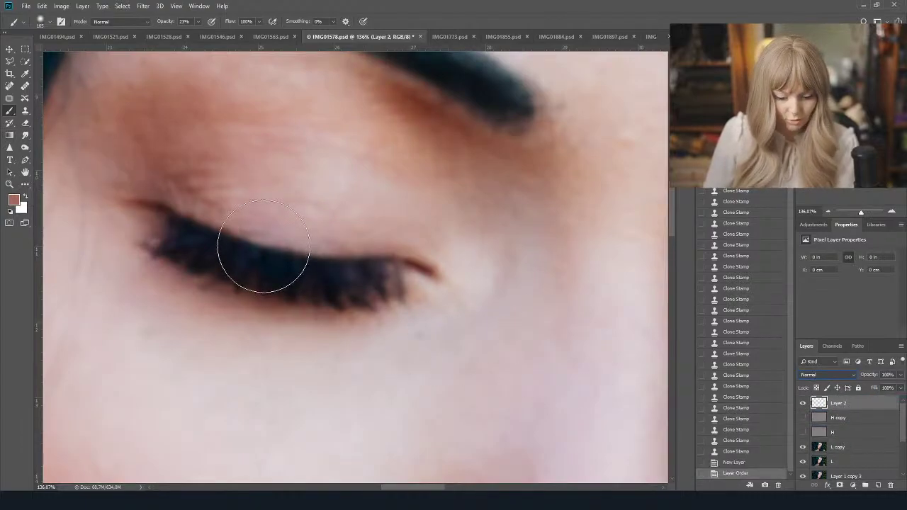
mouse_move(229, 222)
left_mouse_down()
mouse_move(253, 224)
mouse_move(231, 217)
mouse_move(227, 195)
mouse_move(252, 225)
mouse_move(163, 149)
mouse_move(191, 162)
mouse_move(252, 220)
left_mouse_up()
left_click(834, 376)
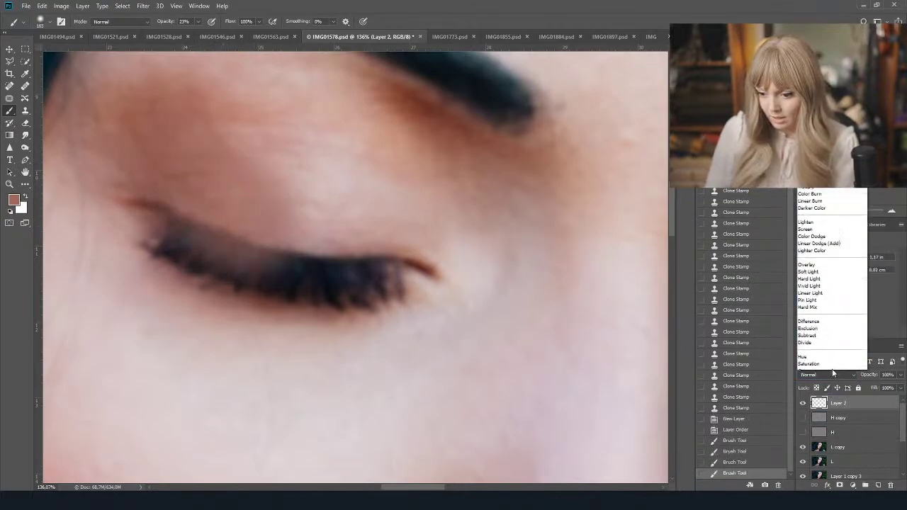
left_click(822, 260)
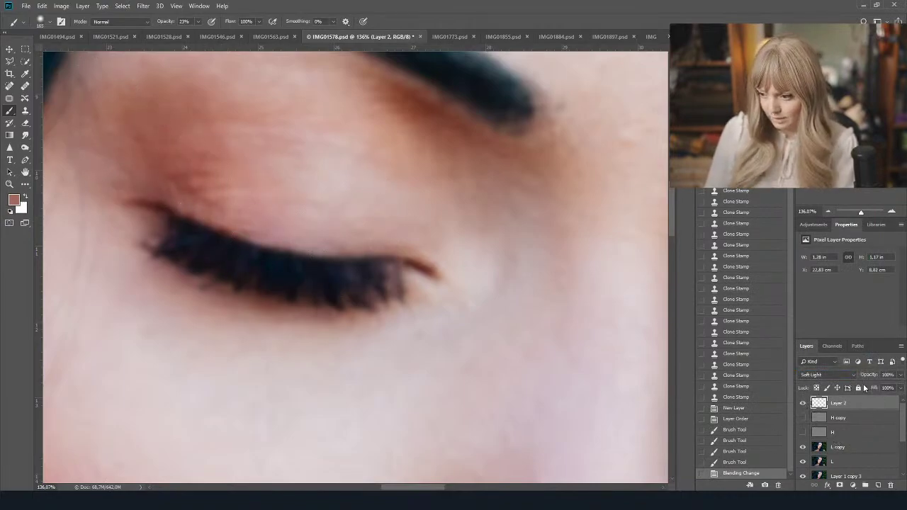
Step: Shift the hue of Layer 2's painted colour by +5 with a Hue/Saturation adjustment
left_click(82, 6)
mouse_move(102, 5)
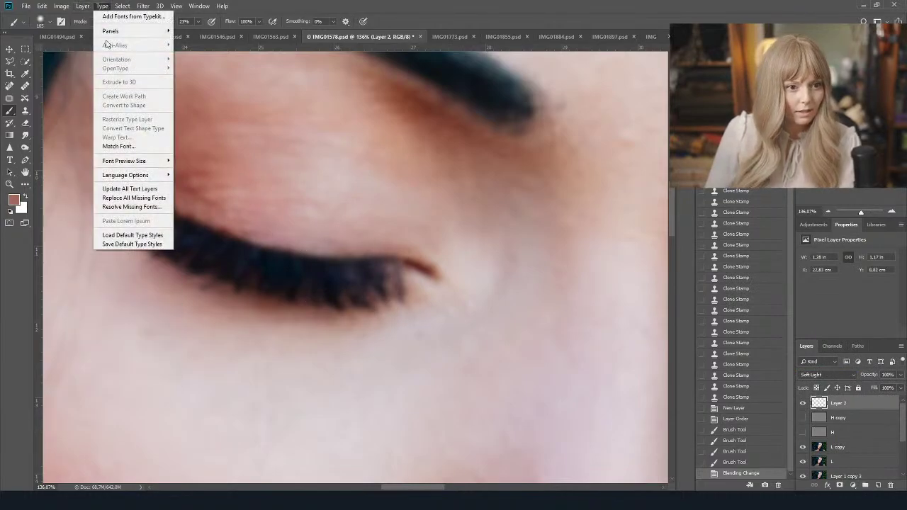
mouse_move(61, 5)
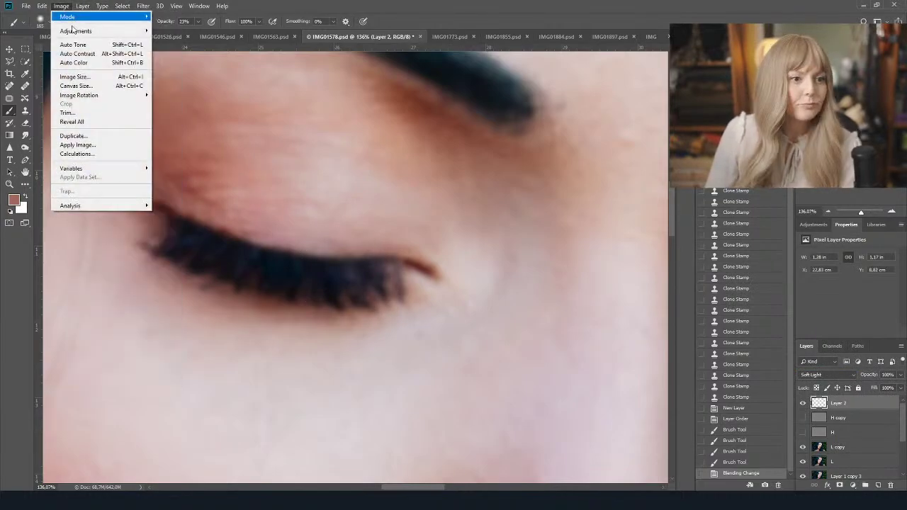
mouse_move(109, 33)
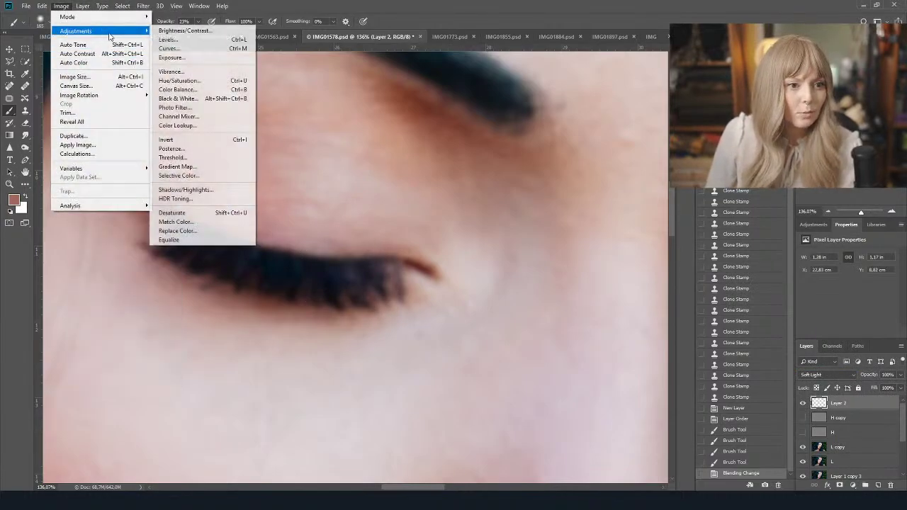
left_click(181, 81)
mouse_move(712, 247)
left_mouse_down()
mouse_move(688, 246)
mouse_move(739, 245)
mouse_move(696, 253)
mouse_move(726, 256)
mouse_move(714, 255)
left_mouse_up()
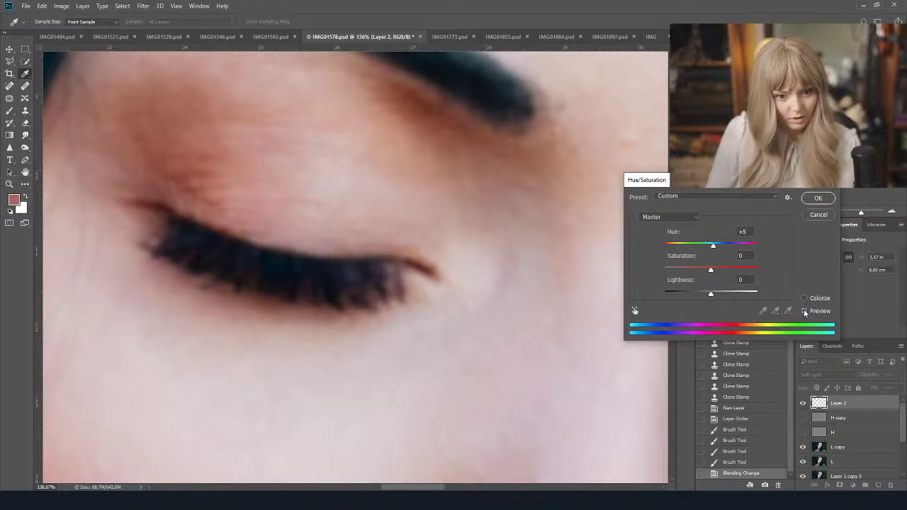
left_click(818, 198)
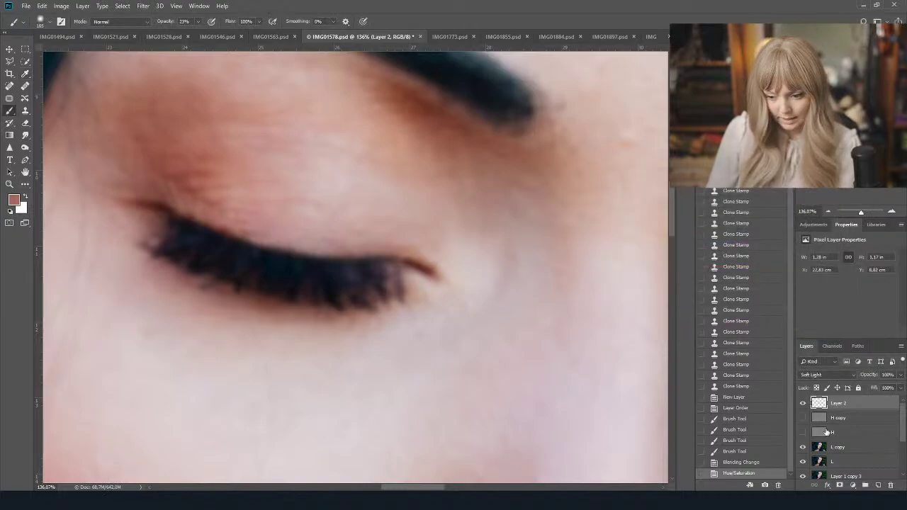
Step: Add a layer mask to Layer 2 and paint black on it over the lashes and the outer eyelid
left_click(839, 485)
key("d")
key("x")
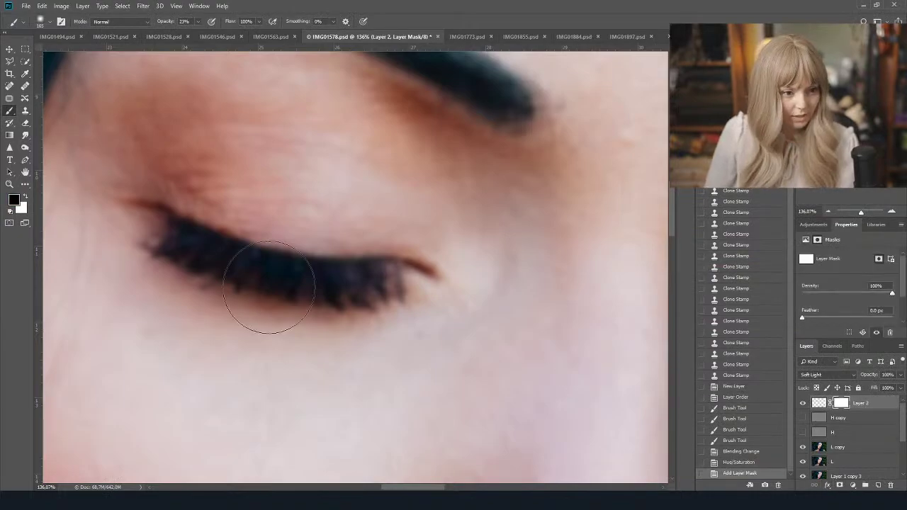
left_click_drag(219, 272, 150, 214)
left_click(216, 295)
left_click(125, 146)
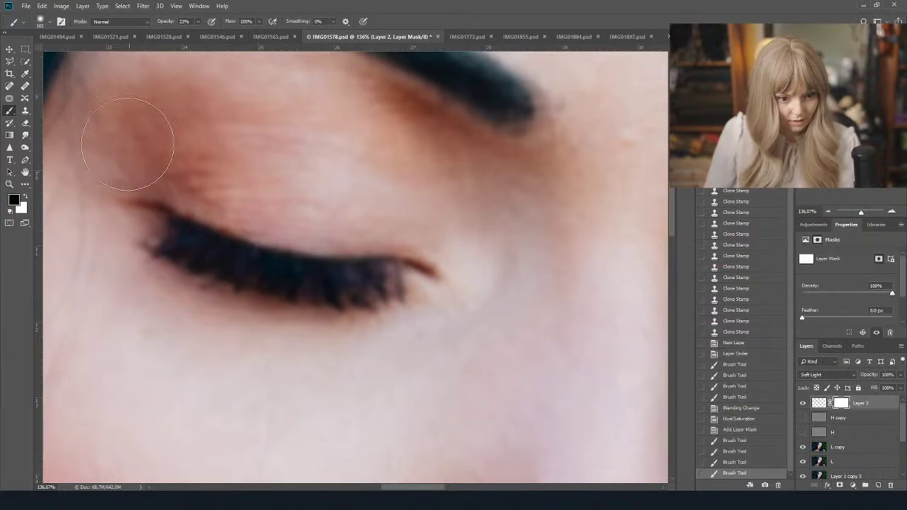
Step: Brush another black stroke on Layer 2's mask over the outer eyelid
left_click(140, 125)
left_click(502, 303)
Step: Compare the whole portrait before and after retouching by repeatedly isolating the Background layer and restoring the others
scroll(475, 282, "down", 8)
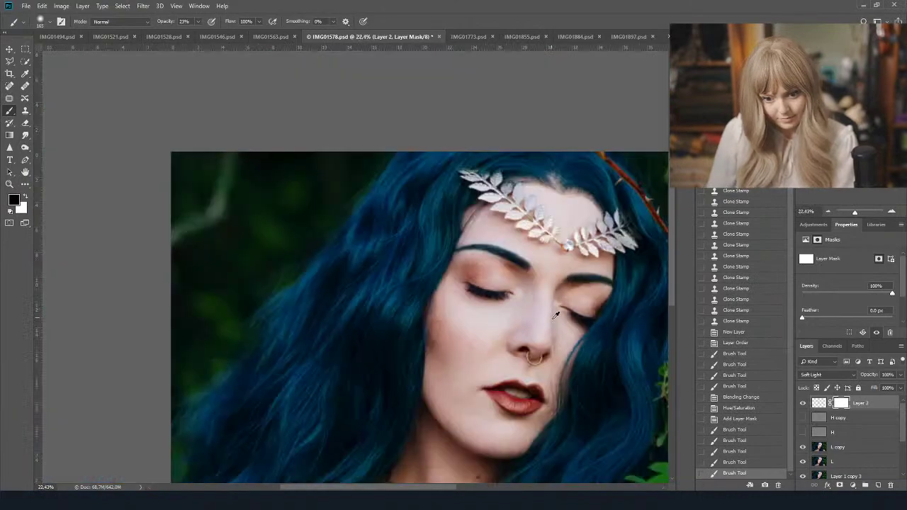
scroll(833, 435, "down", 3)
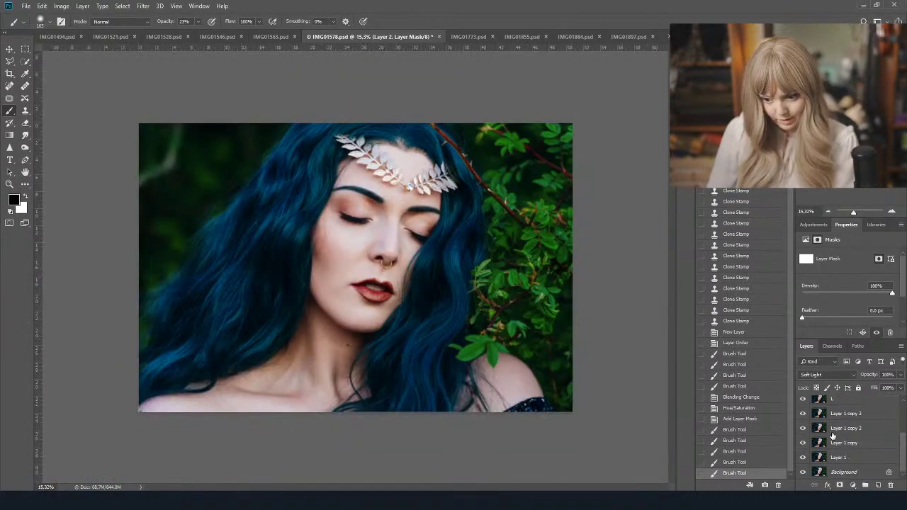
left_click(803, 474, "alt")
left_click(803, 473, "alt")
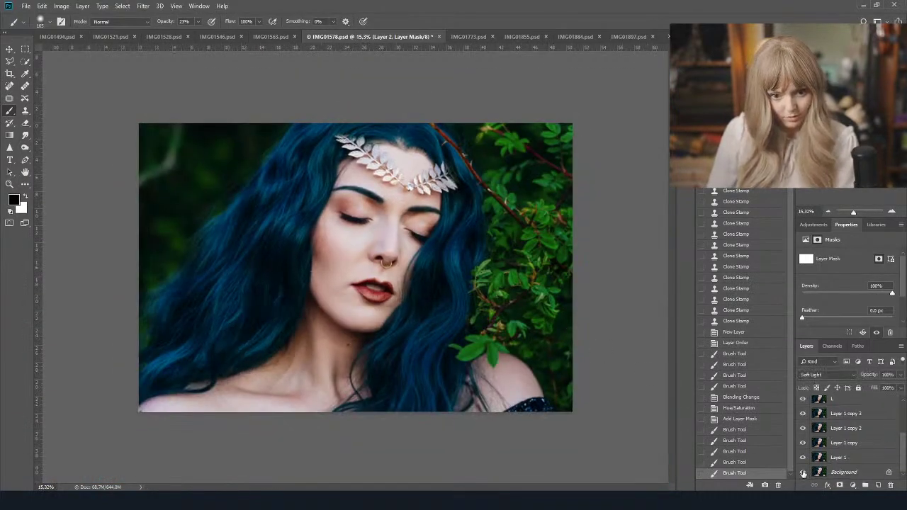
left_click(803, 473, "alt")
left_click(803, 474, "alt")
left_click(803, 473, "alt")
left_click(804, 474, "alt")
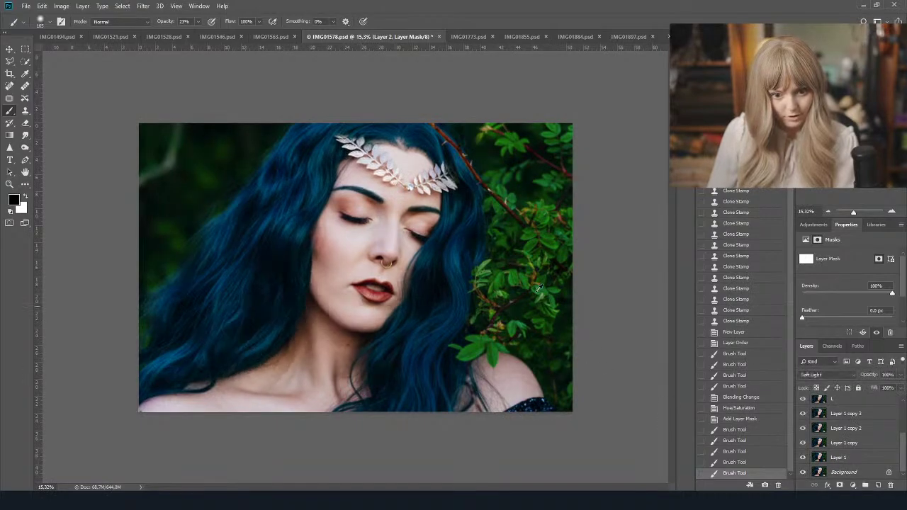
Step: Show the H copy texture layer and compare the full retouch with the original Background image
scroll(380, 289, "up", 5)
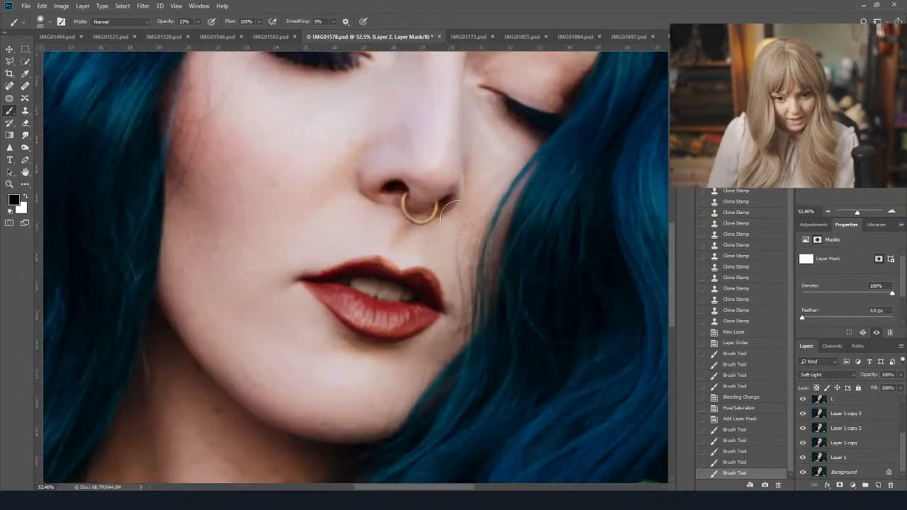
scroll(812, 421, "up", 3)
left_click(803, 420)
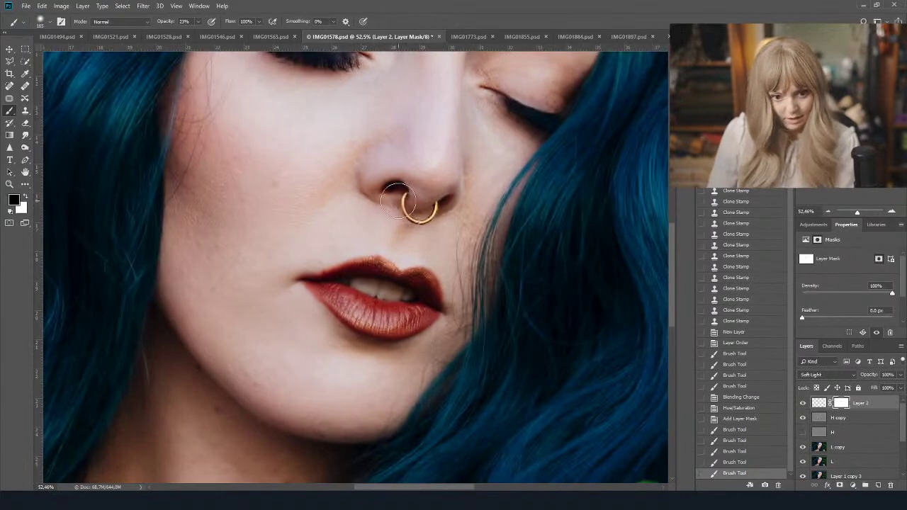
scroll(424, 200, "down", 10)
scroll(805, 462, "down", 3)
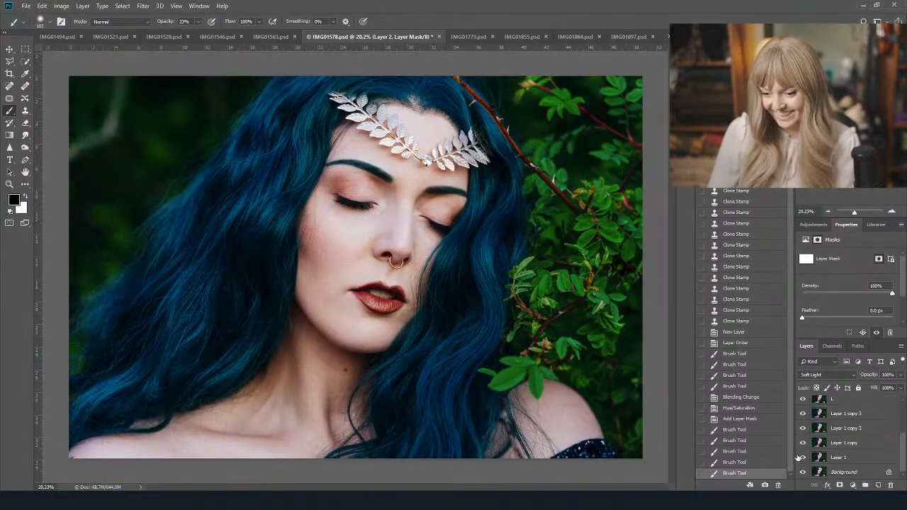
left_click(803, 473, "alt")
left_click(804, 473, "alt")
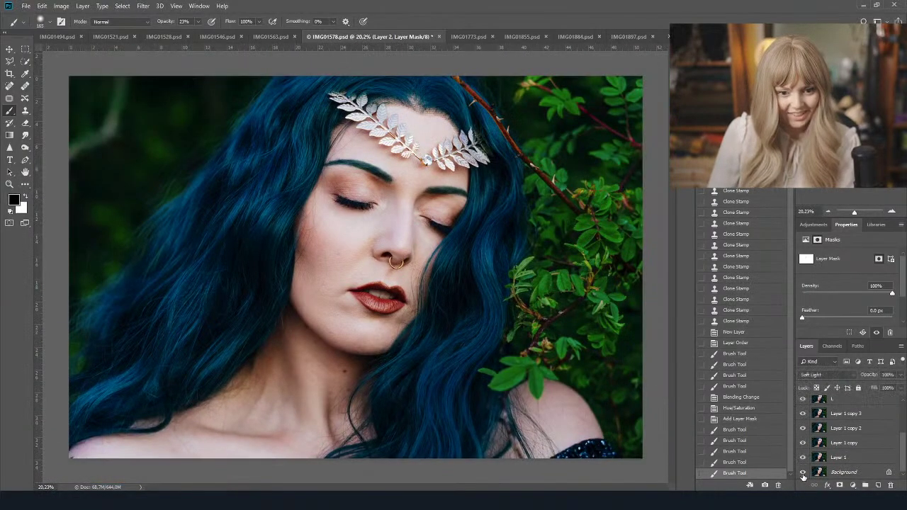
left_click(804, 473, "alt")
left_click(803, 474)
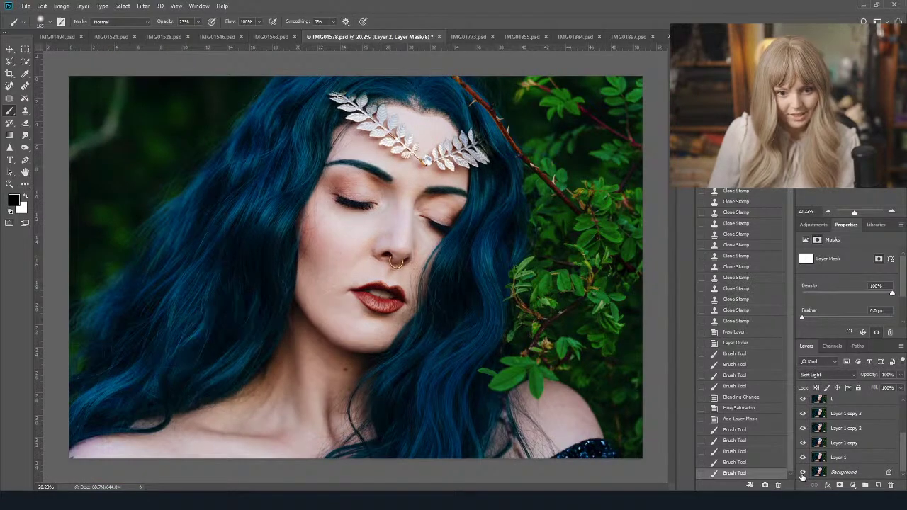
left_click(803, 474)
left_click(804, 473)
Step: Hide the H copy layer to work on the low-frequency skin tones of the cheek beside the nose
scroll(390, 237, "up", 5)
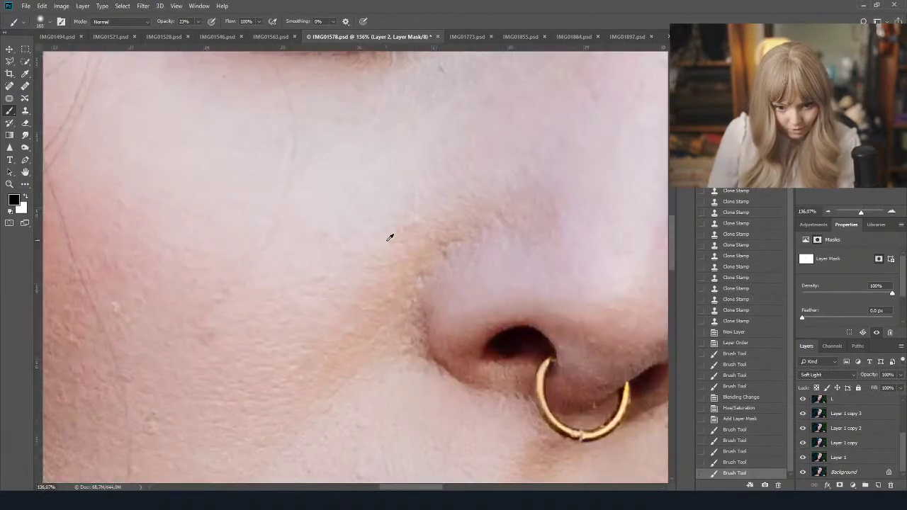
scroll(836, 424, "up", 3)
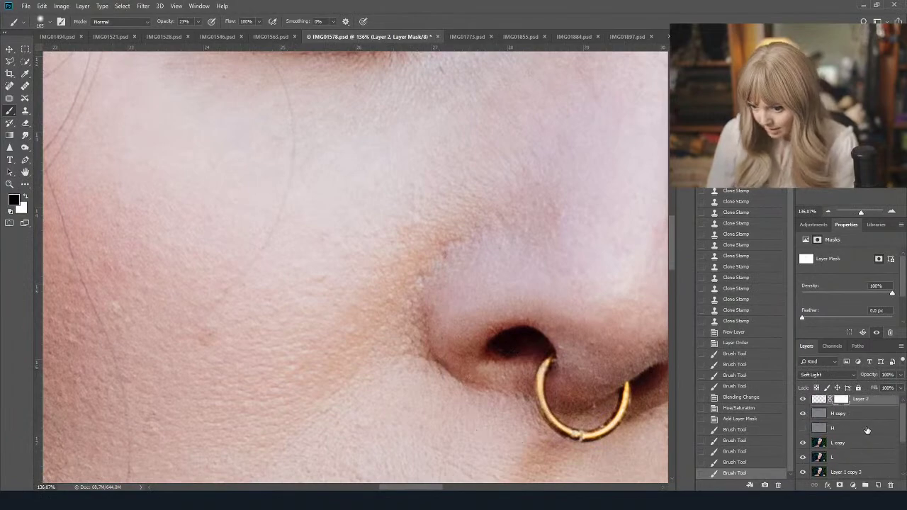
left_click(835, 421)
left_click(802, 419)
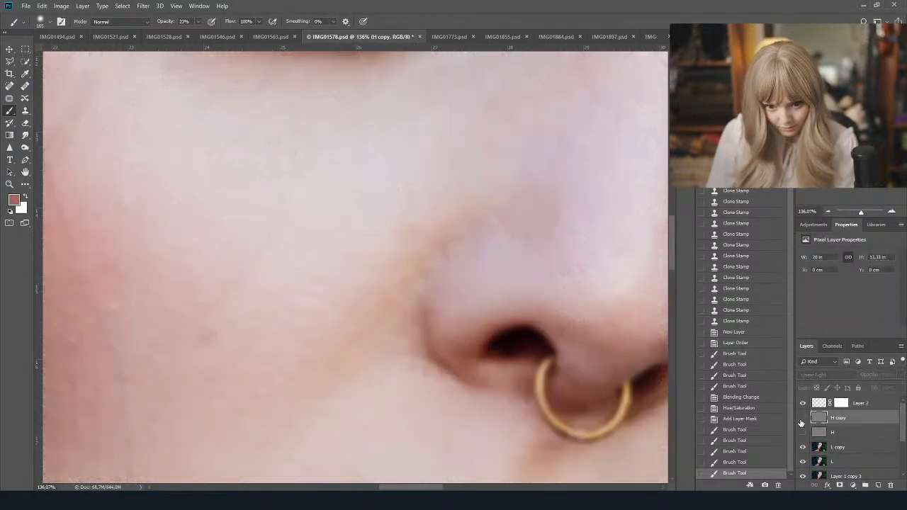
Step: Set the soft round brush to 42 px and duplicate the L copy layer
left_click(848, 447)
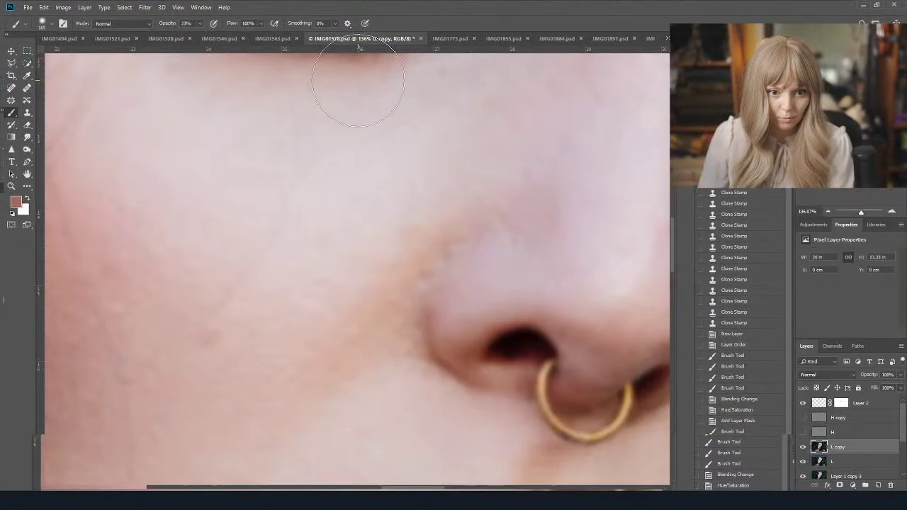
left_click(48, 24)
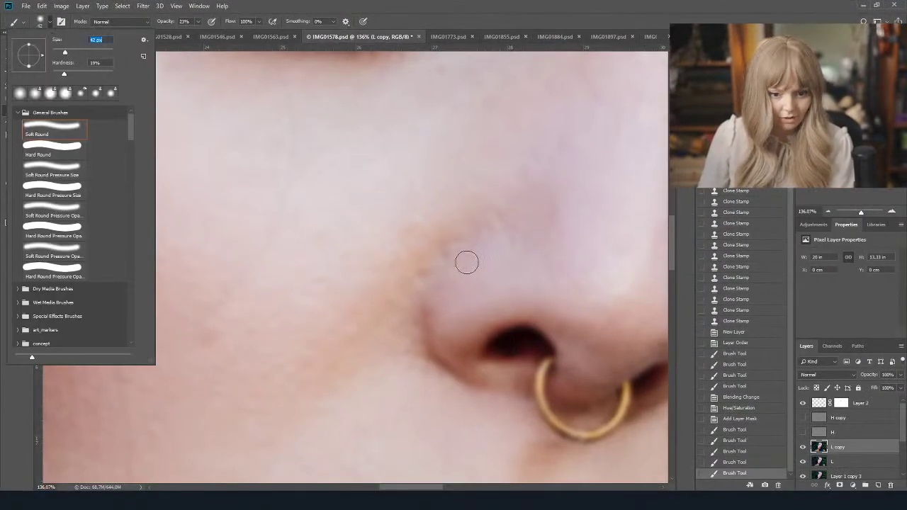
left_click(852, 449)
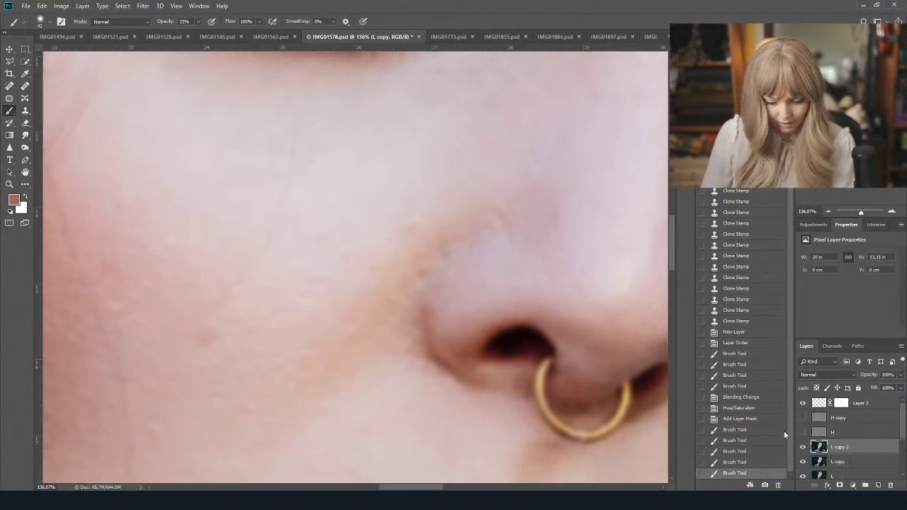
key("ctrl+j")
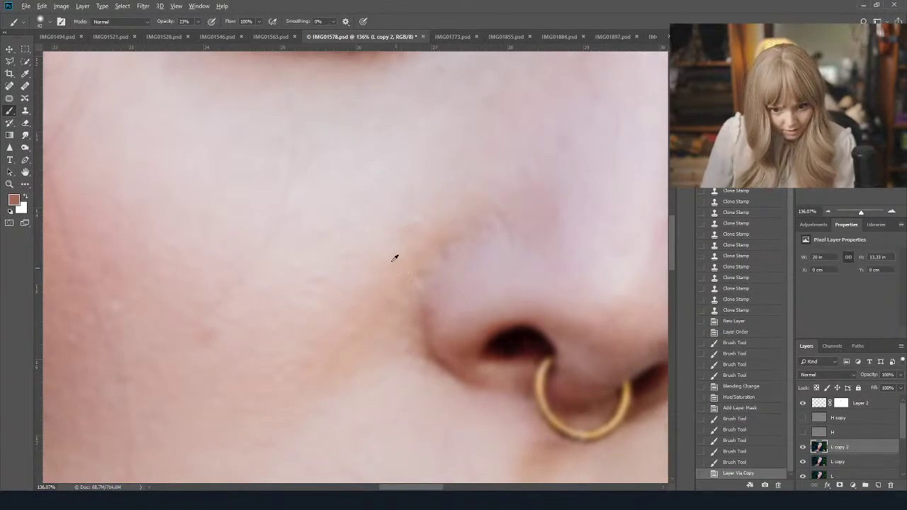
left_click(25, 124)
left_click(44, 27)
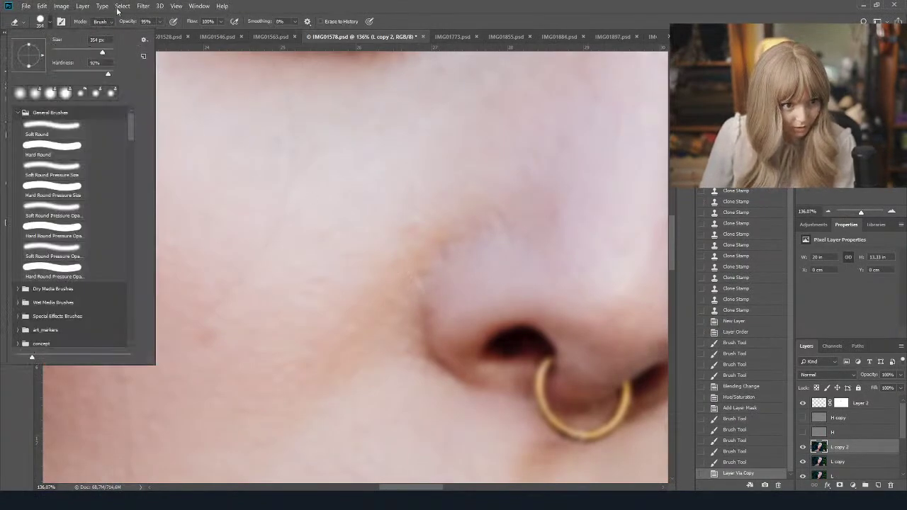
left_click(176, 6)
Step: Clone Stamp the uneven skin on the upper side of the nostril wing on the L copy 2 layer
left_click(27, 109)
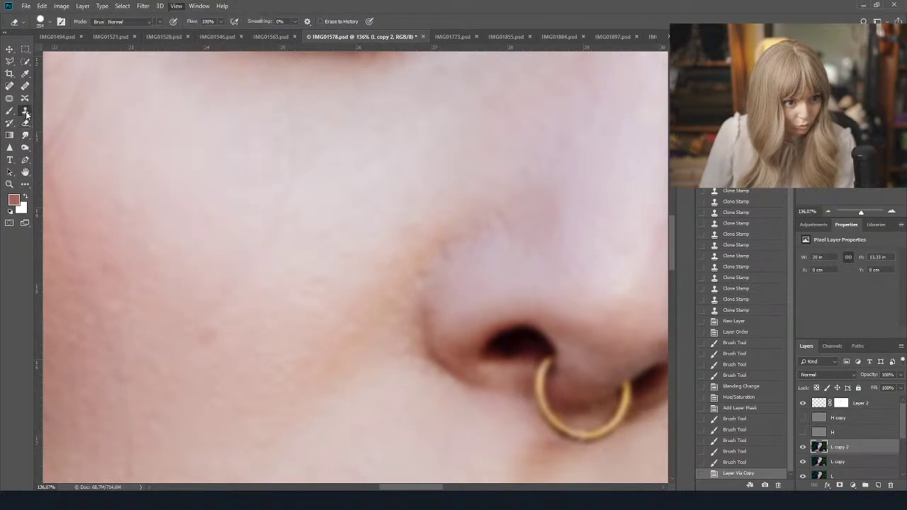
left_click(25, 111)
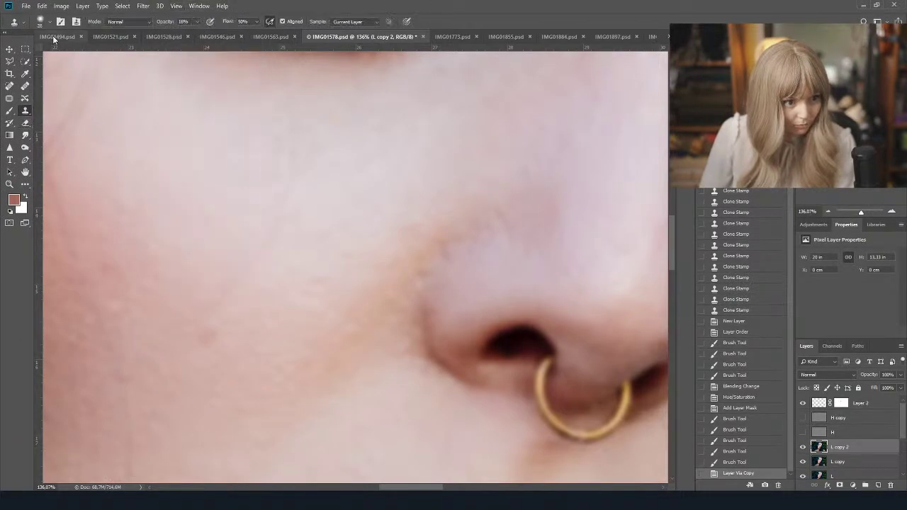
left_click(444, 258)
left_click(445, 258)
left_click(445, 258)
left_click(446, 252)
left_click(441, 241)
left_click(448, 254)
left_click(462, 258)
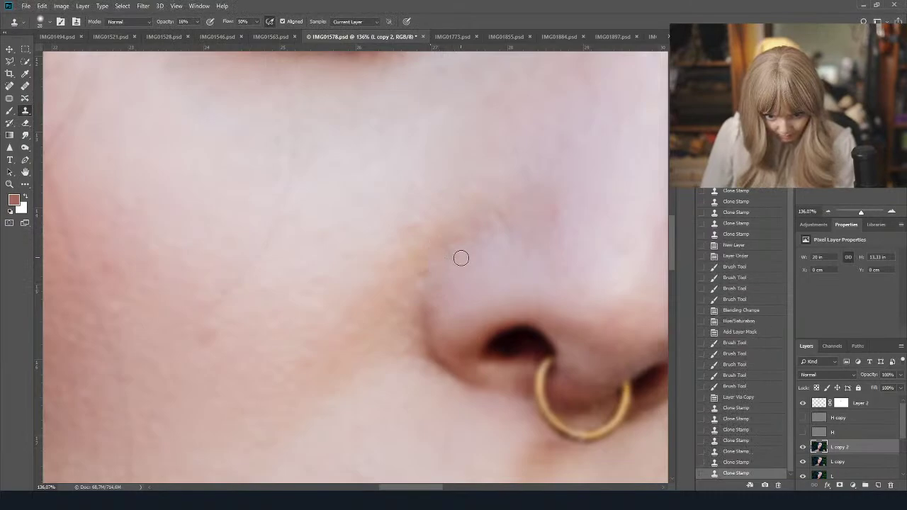
Step: Sample clean skin from the nostril wing and clone it over the wing's upper and outer edge
left_click(465, 276, "alt")
left_click(453, 256)
left_click(450, 254)
left_click(450, 252)
left_click(444, 272)
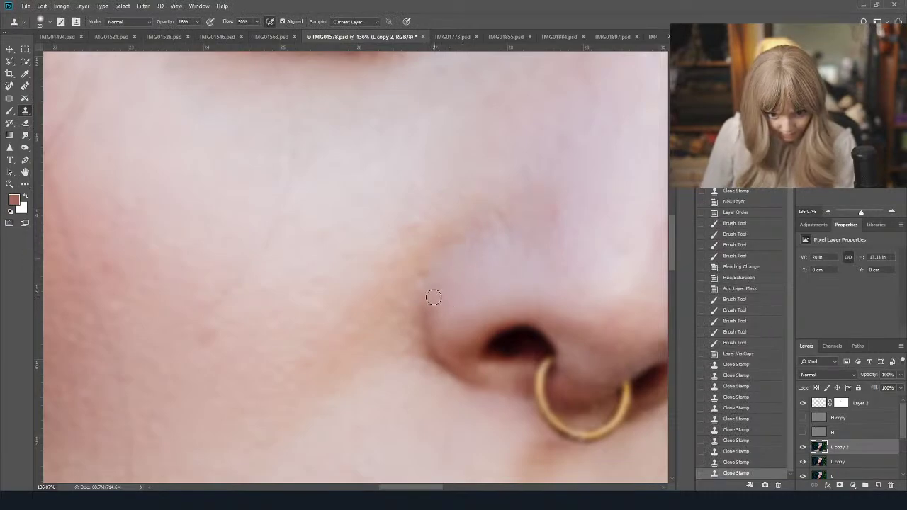
left_click(431, 268)
left_click(429, 280)
left_click(447, 318)
Step: Sample the cheek skin beside the nostril and clone it up along the nose crease
left_click(412, 303, "alt")
left_click(419, 287)
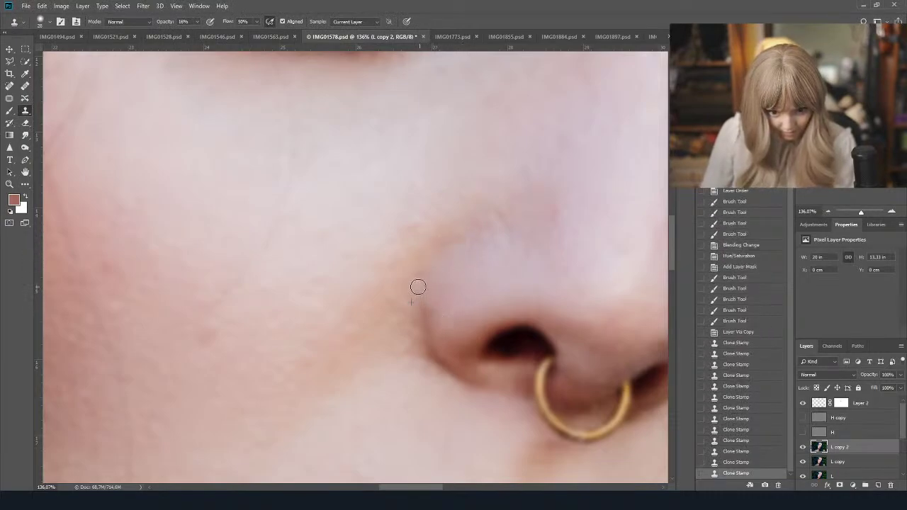
left_click(418, 280)
left_click(422, 272)
left_click(415, 288)
left_click(425, 263)
left_click(413, 304)
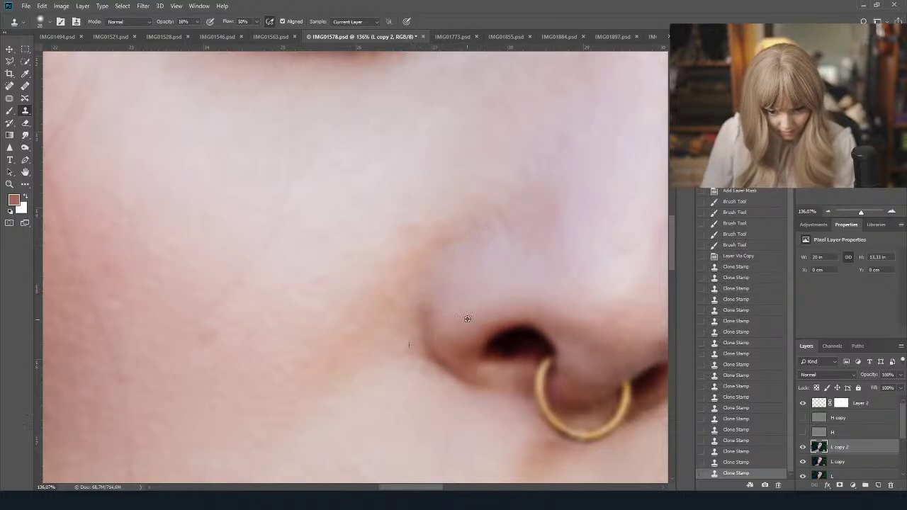
Step: Sample the shadow at the nostril's outer edge and clone it along the crease to rebuild the wing's contour
left_click(427, 321, "alt")
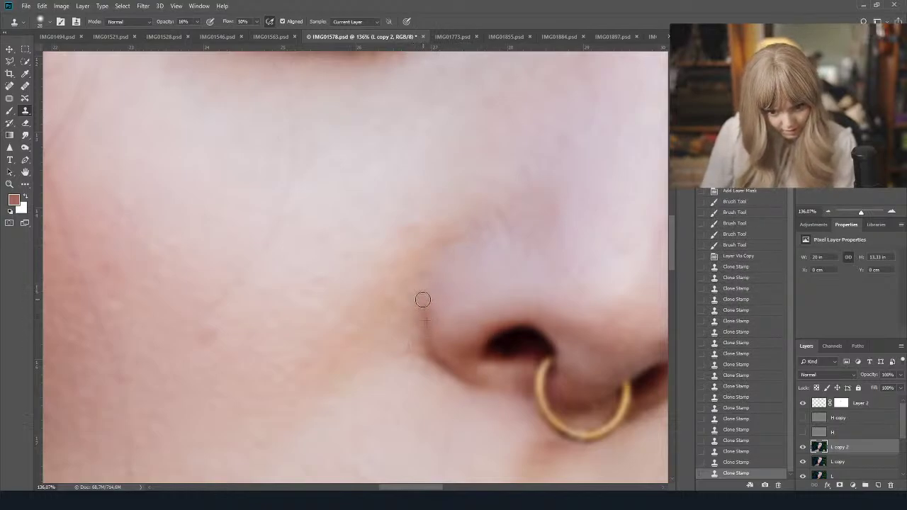
left_click(423, 300)
left_click(425, 300)
left_click(429, 281)
left_click(426, 297)
left_click(435, 323)
left_click(423, 307)
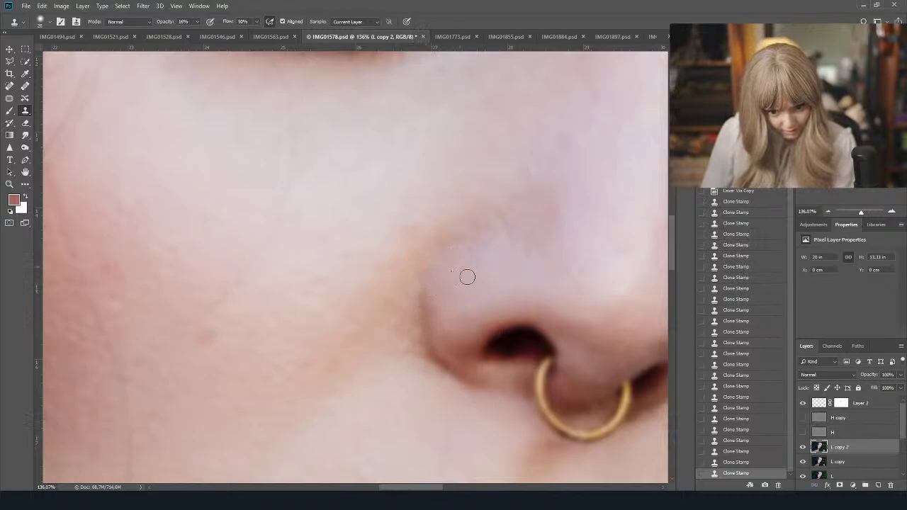
Step: Sample the middle of the nostril wing and clone it over the uneven patches along its upper part
left_click(474, 265, "alt")
left_click(468, 251)
left_click(468, 261)
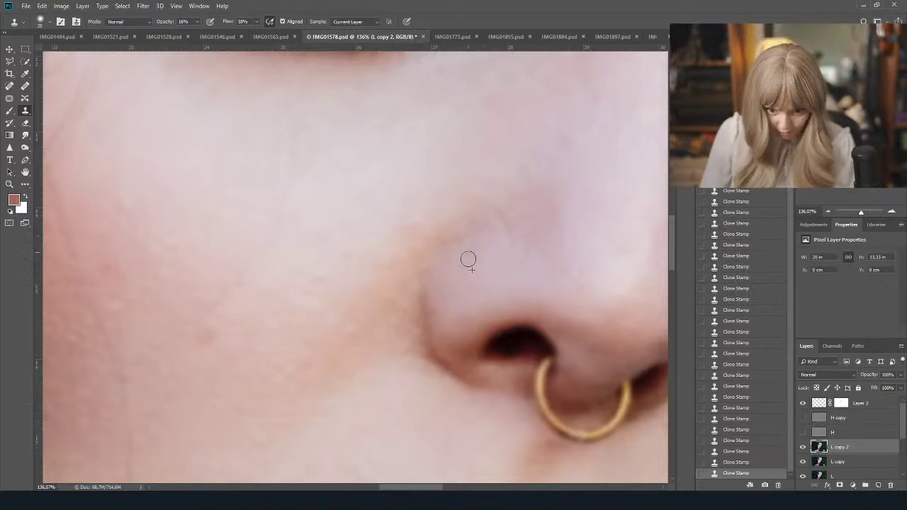
left_click(500, 236)
left_click(493, 226)
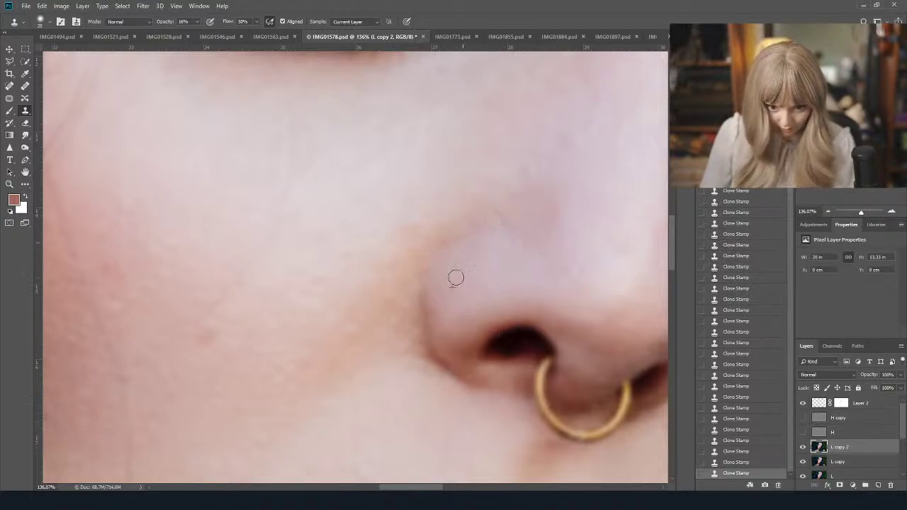
Step: Sample the cheek skin above the nose crease and clone it along the crease's upper edge
left_click(421, 213, "alt")
mouse_move(406, 217)
left_mouse_down()
mouse_move(430, 217)
mouse_move(407, 241)
mouse_move(438, 202)
left_mouse_up()
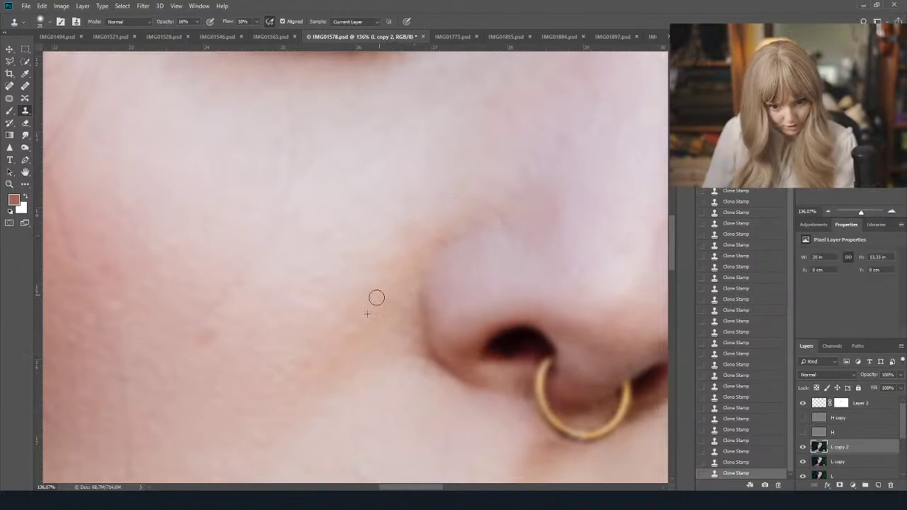
scroll(497, 345, "down", 8)
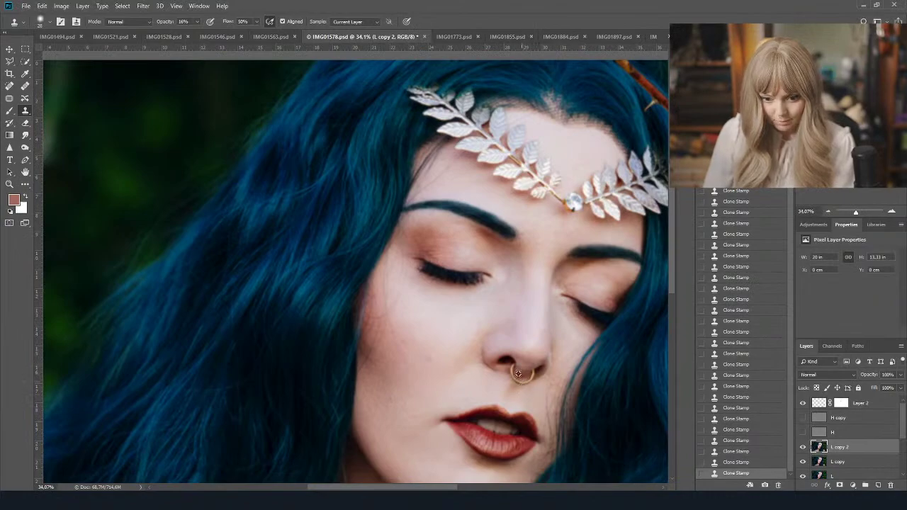
Step: Sample skin on the lower nose bridge and clone it over the uneven tone near the nose tip
scroll(518, 374, "up", 7)
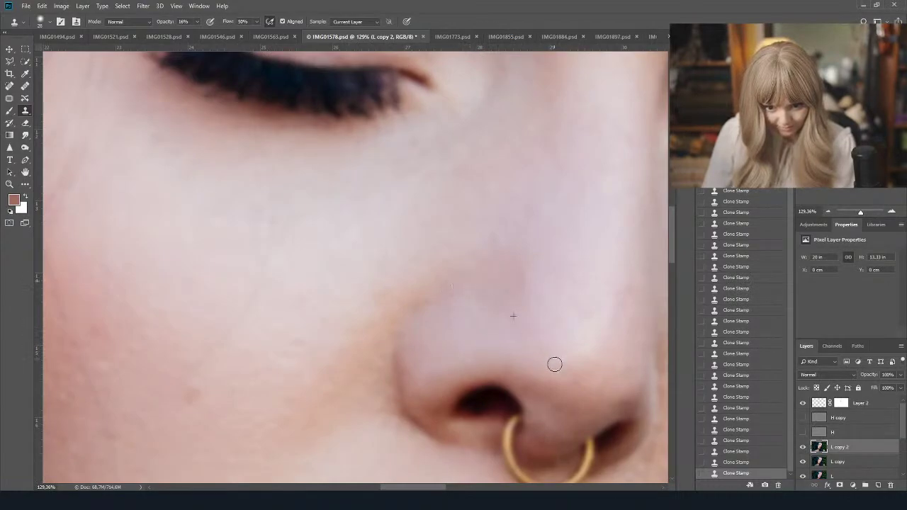
scroll(555, 365, "down", 7)
scroll(575, 341, "down", 2)
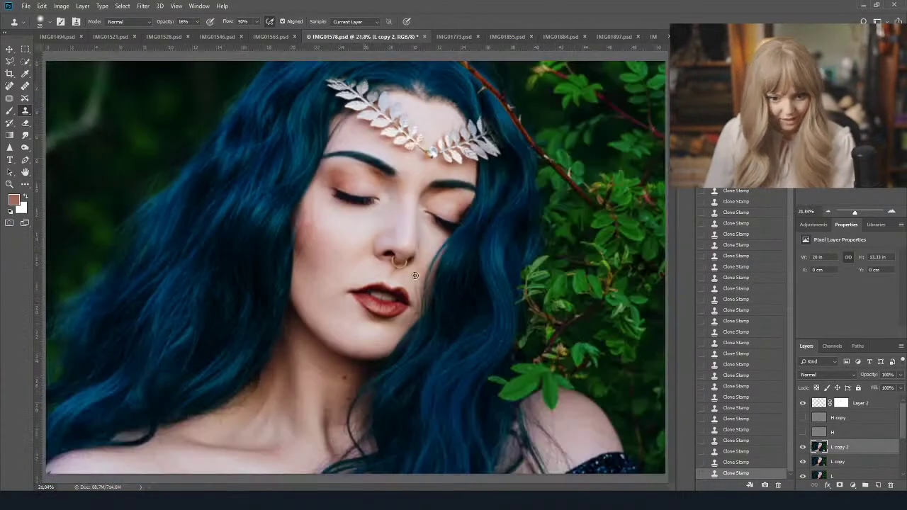
scroll(414, 275, "up", 8)
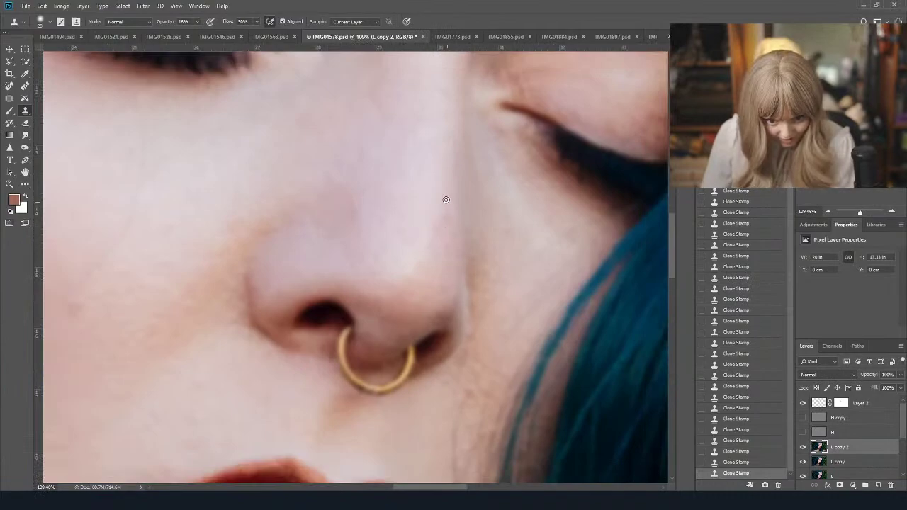
left_click(424, 225, "alt")
mouse_move(442, 218)
left_mouse_down()
mouse_move(427, 243)
mouse_move(449, 202)
mouse_move(419, 255)
left_mouse_up()
scroll(472, 365, "down", 8)
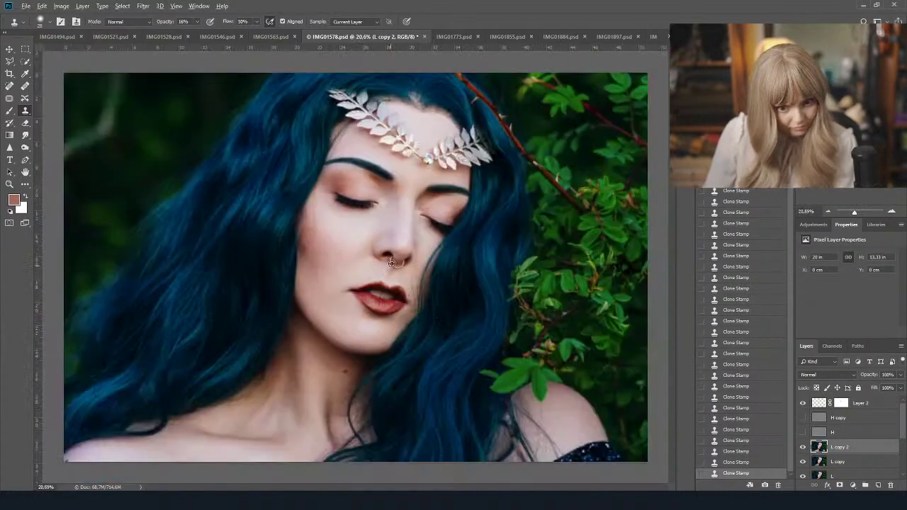
Step: Show the H copy texture layer and make it the active layer
scroll(392, 264, "up", 5)
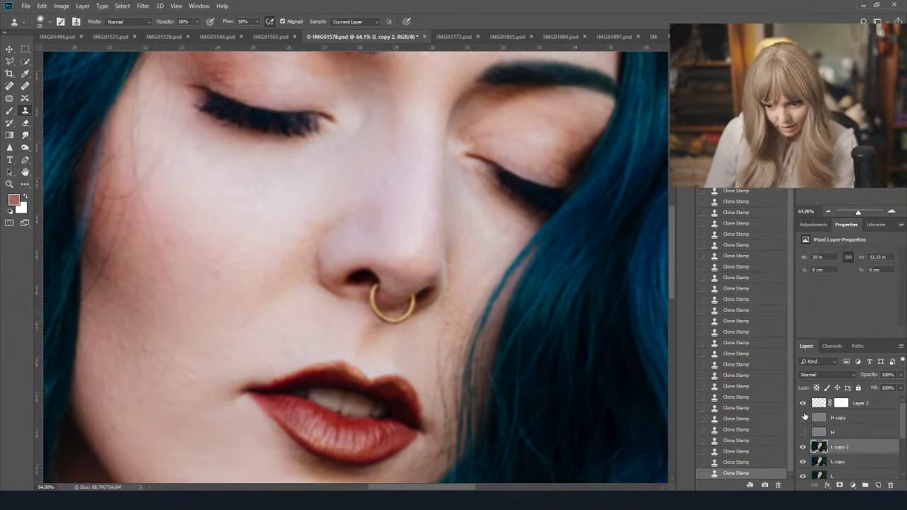
left_click(804, 420)
scroll(349, 218, "up", 2)
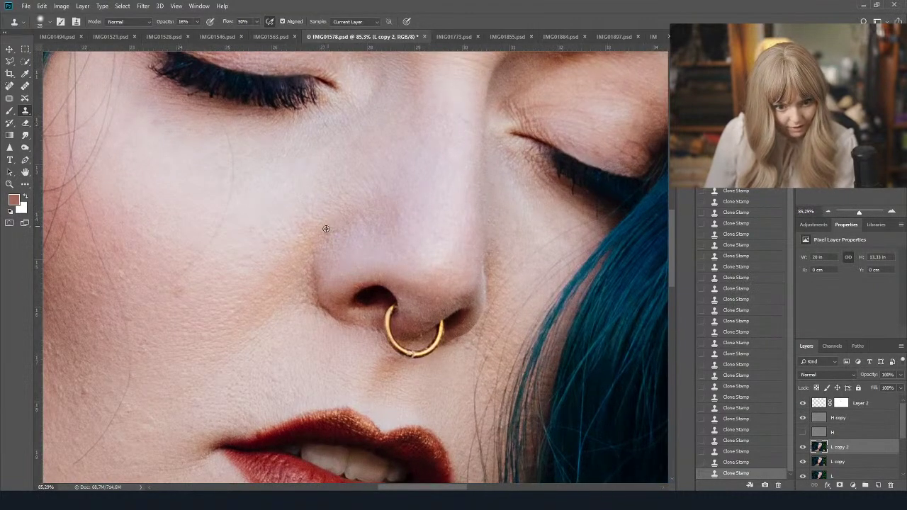
left_click(850, 419)
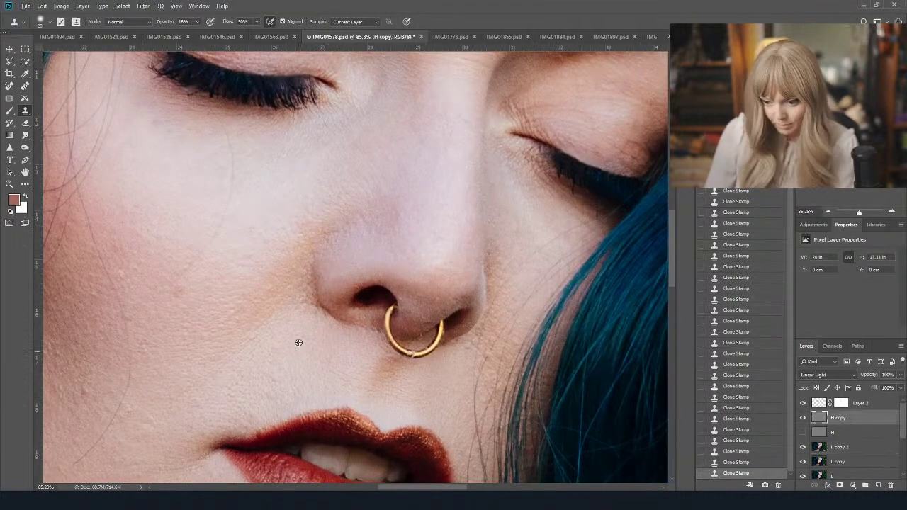
Step: Clone Stamp the skin texture along the crease beside the nostril and above the wing on the H copy layer
scroll(294, 297, "up", 3)
scroll(296, 348, "down", 1)
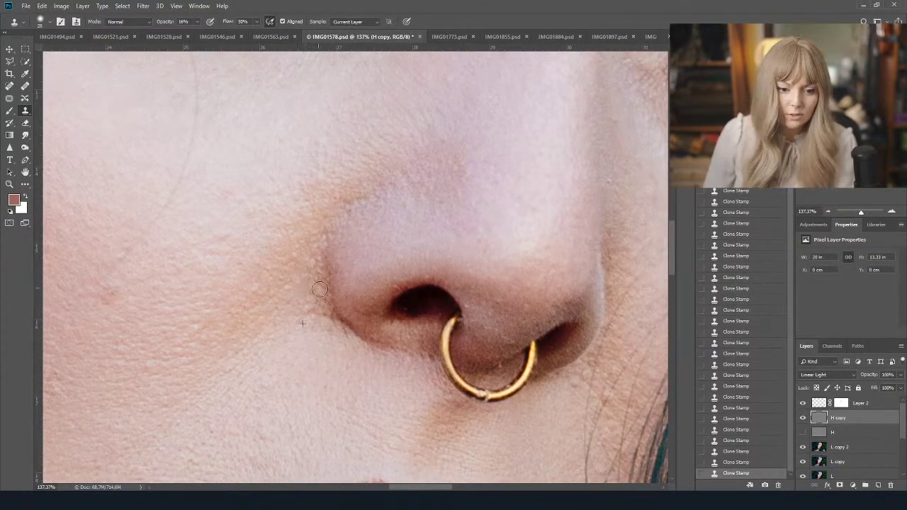
mouse_move(319, 290)
left_mouse_down()
mouse_move(299, 330)
mouse_move(309, 343)
left_mouse_up()
left_click_drag(323, 247, 294, 320)
left_click(352, 228, "alt")
mouse_move(353, 198)
left_mouse_down()
mouse_move(351, 229)
mouse_move(394, 183)
mouse_move(352, 234)
mouse_move(382, 194)
mouse_move(375, 181)
mouse_move(433, 153)
mouse_move(406, 216)
mouse_move(455, 138)
mouse_move(443, 130)
mouse_move(430, 189)
mouse_move(411, 207)
mouse_move(451, 118)
mouse_move(427, 141)
mouse_move(348, 162)
left_mouse_up()
Step: Set the Clone Stamp brush size to 73 px and clone sampled cheek texture over the discoloured skin beside the nose
left_click(47, 22)
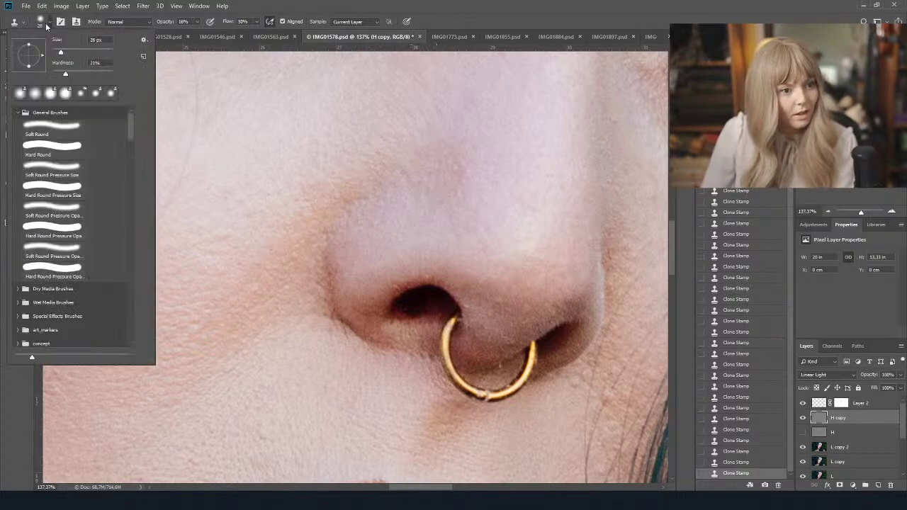
left_click(74, 50)
left_click(298, 118, "alt")
left_click_drag(357, 153, 298, 206)
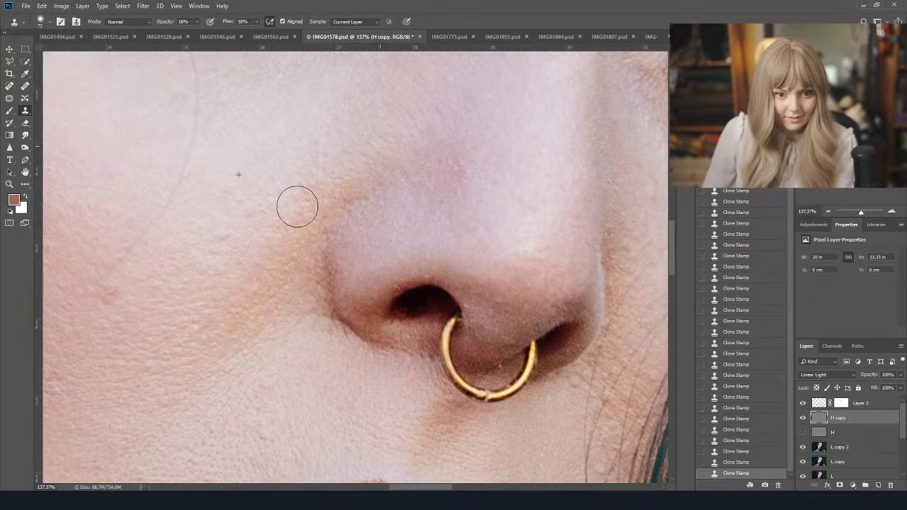
left_click(307, 129, "alt")
left_click_drag(332, 182, 298, 184)
left_click(180, 242, "alt")
mouse_move(260, 268)
left_mouse_down()
mouse_move(238, 304)
mouse_move(243, 346)
left_mouse_up()
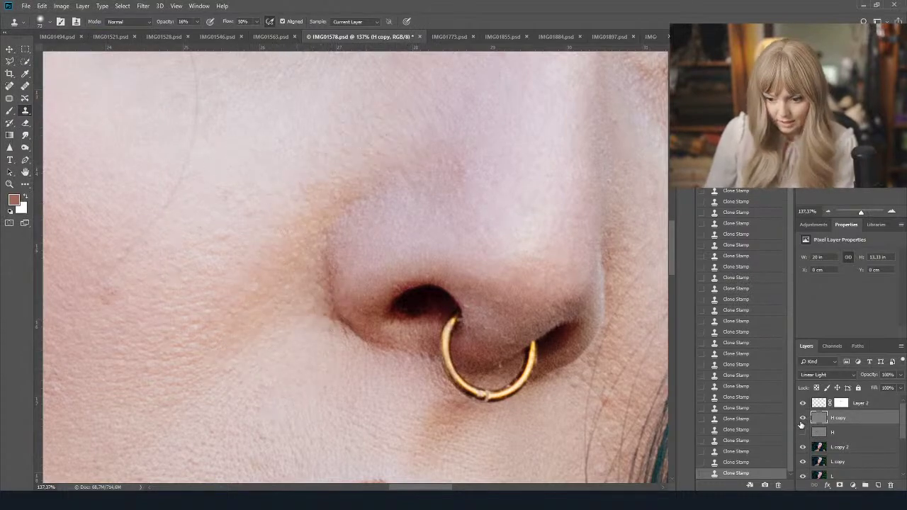
Step: Compare an earlier history state with the latest Clone Stamp state
left_click(740, 163)
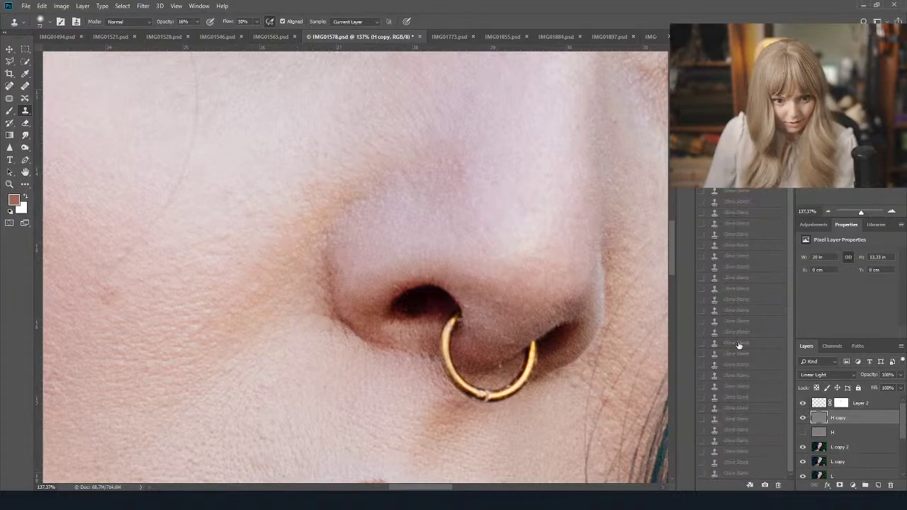
left_click(738, 473)
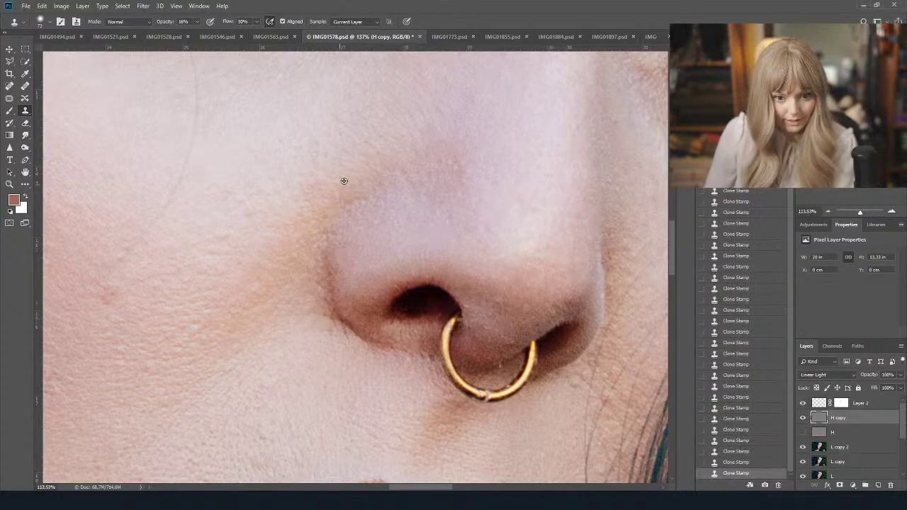
Step: Clone cheek texture down over the rough skin between the nose crease and the cheek
scroll(344, 180, "down", 3)
scroll(288, 248, "up", 3)
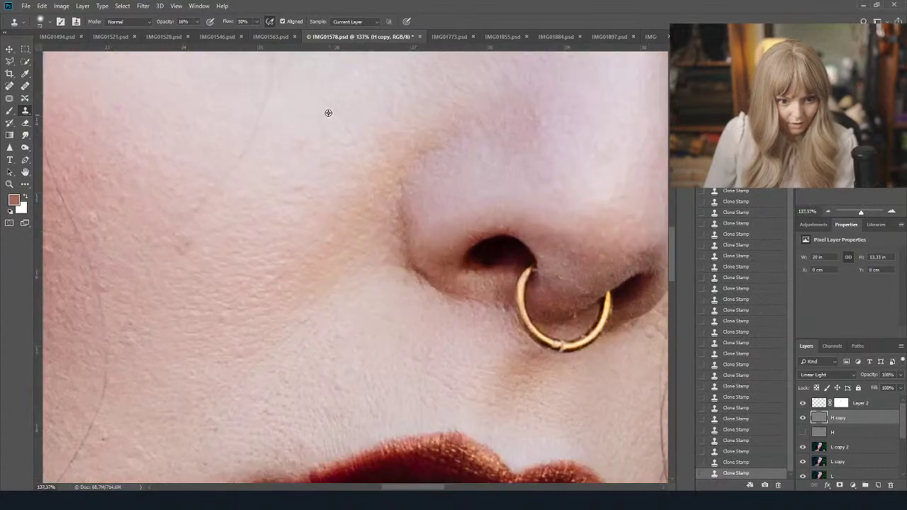
mouse_move(295, 204)
left_mouse_down()
mouse_move(261, 243)
mouse_move(246, 283)
mouse_move(271, 270)
mouse_move(271, 304)
left_mouse_up()
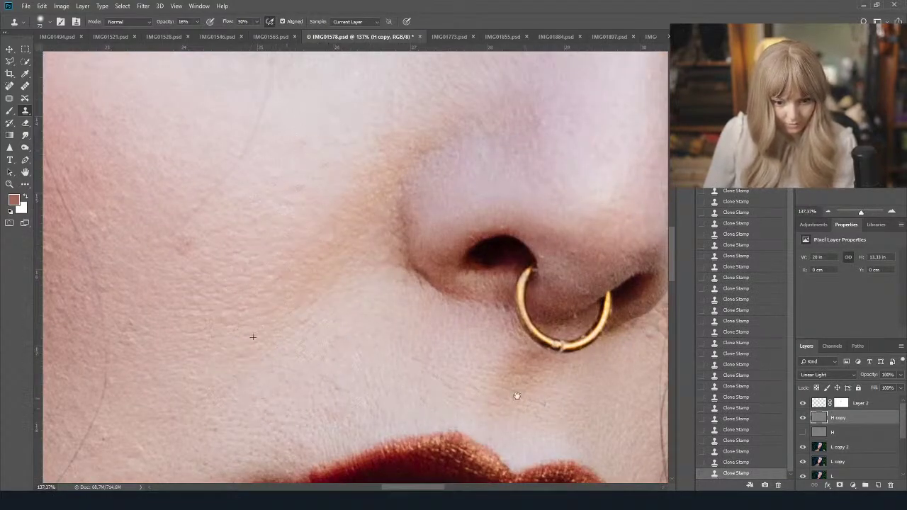
Step: Isolate the H copy layer to examine the texture around the mouth corner, and restore the other layers' visibility
scroll(517, 395, "up", 2)
scroll(347, 349, "up", 2)
left_click_drag(346, 349, 493, 229)
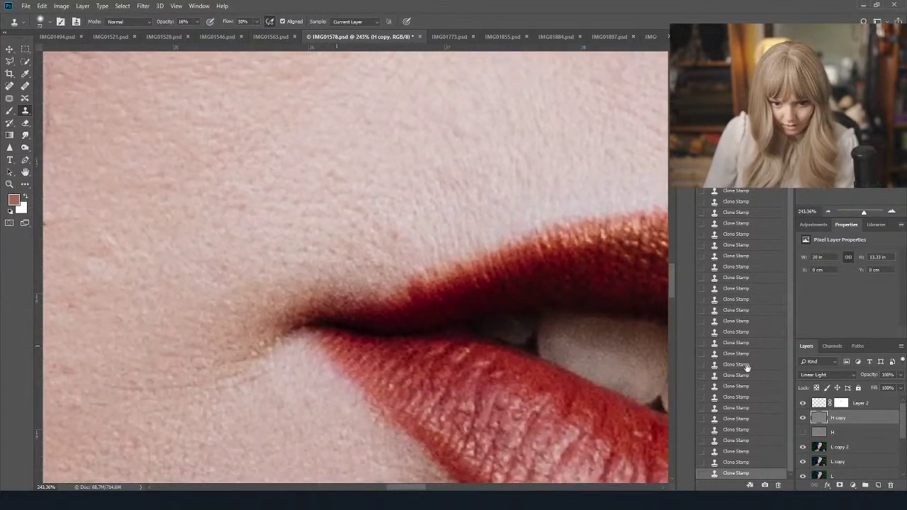
left_click(803, 419, "alt")
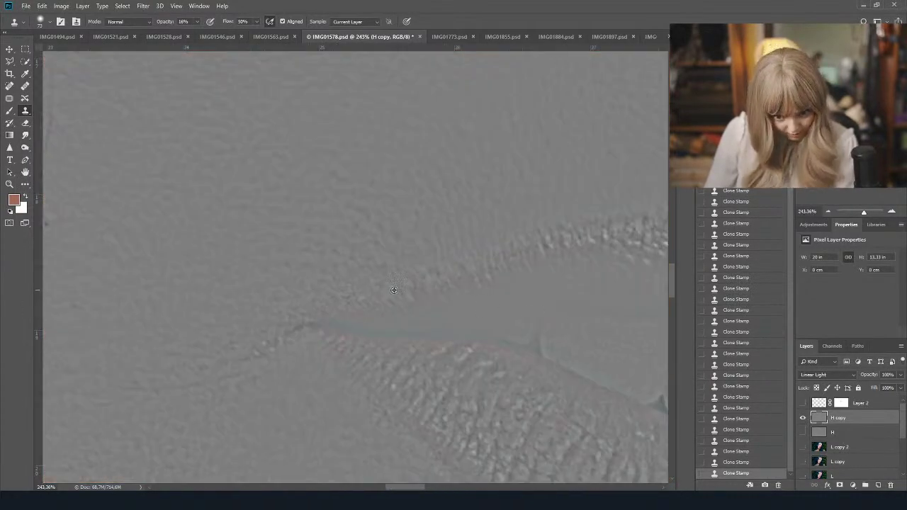
left_click_drag(446, 294, 463, 243)
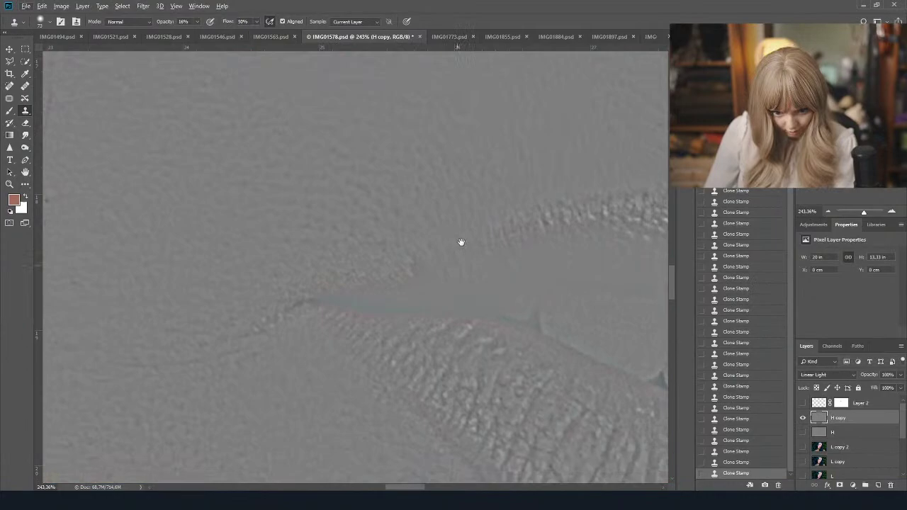
left_click(803, 419, "alt")
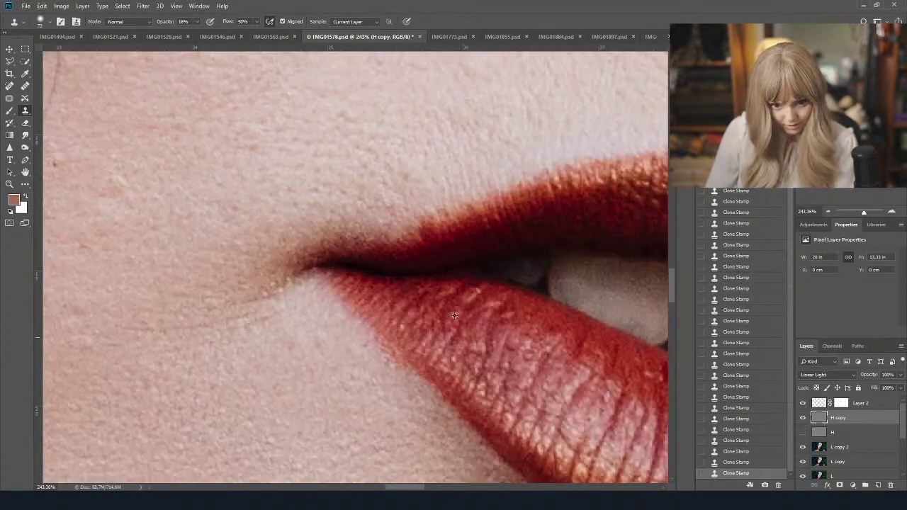
Step: Isolate the H copy layer, duplicate it, and hide the original so only the duplicate shows
left_click(803, 419, "alt")
key("ctrl+j")
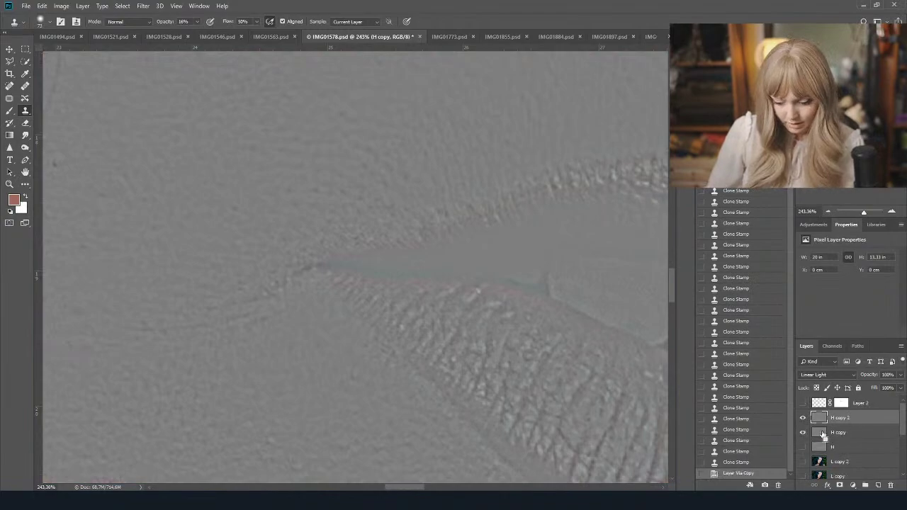
left_click(803, 432)
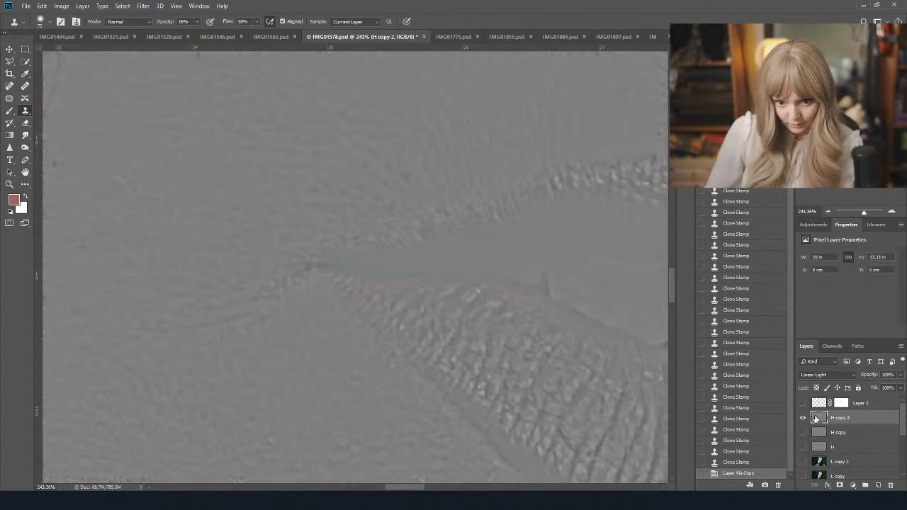
Step: Try to clone texture over the upper lip edge near the mouth corner on H copy 2 with a 31 px brush
left_click(41, 22)
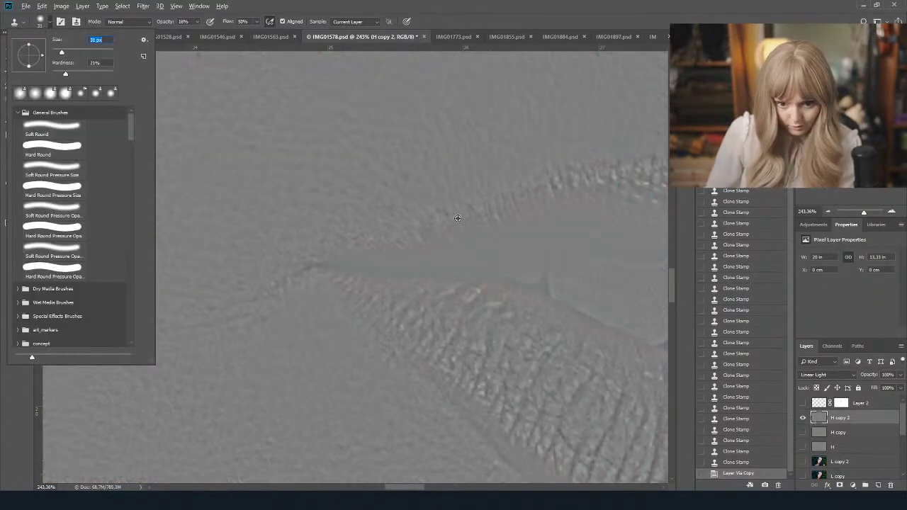
key("Return")
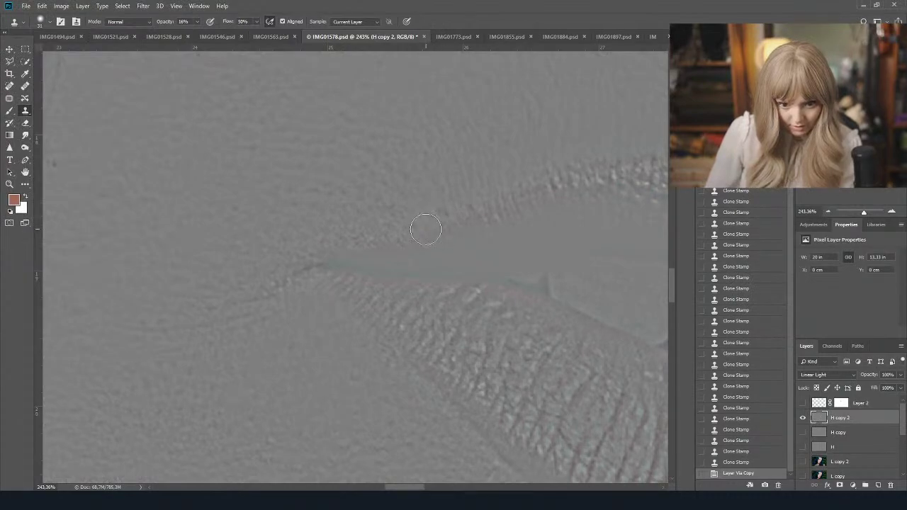
left_click(426, 229)
left_click(426, 229)
left_click(426, 229)
left_click(426, 229)
left_click(426, 229)
left_click(426, 229)
left_click(426, 229)
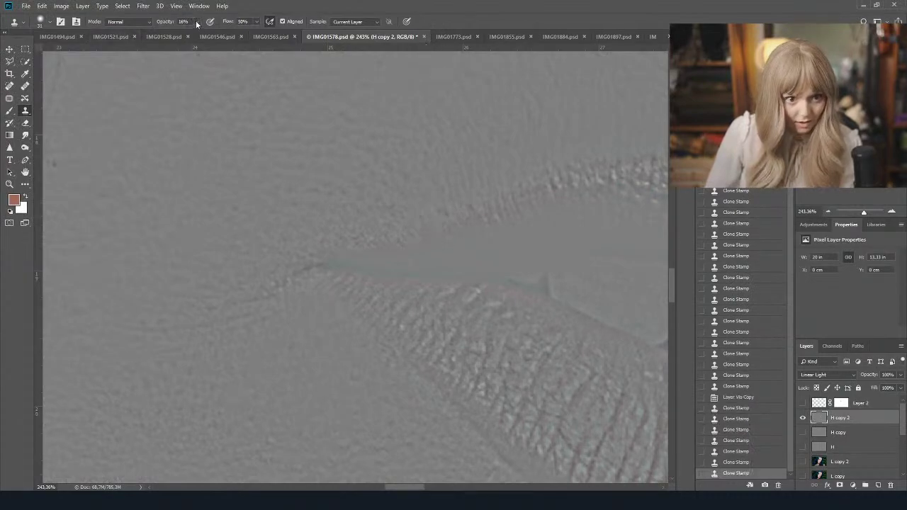
Step: Try cloning texture over the upper lip edge by the mouth corner with the Clone Stamp opacity at 70%
left_click_drag(197, 23, 220, 32)
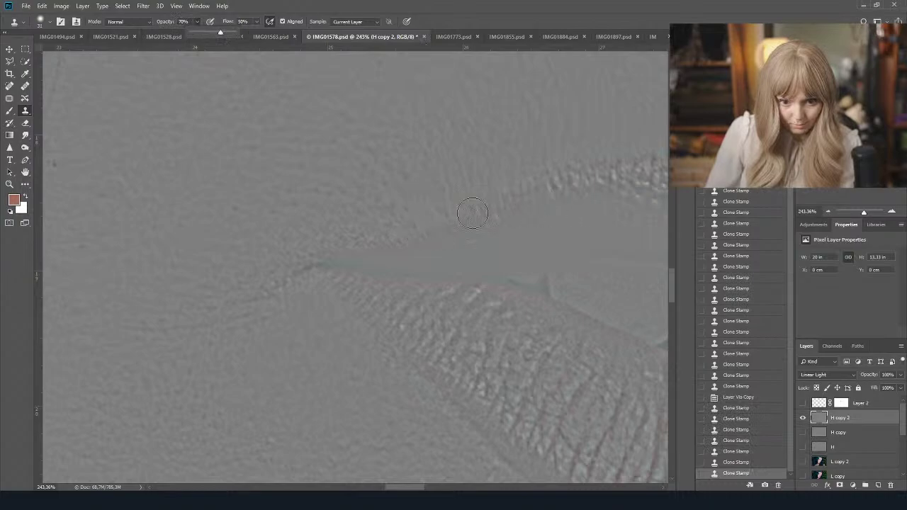
left_click(418, 227)
left_click(429, 227)
left_click(428, 227)
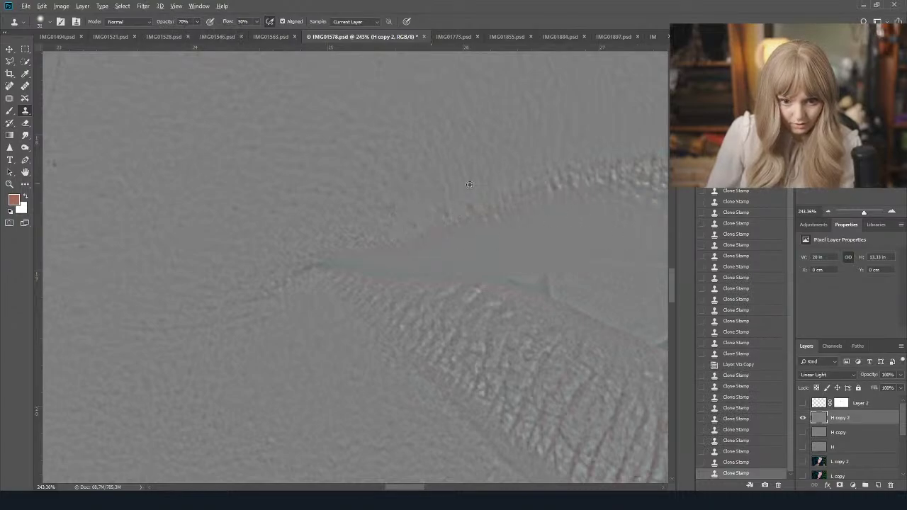
left_click(404, 221)
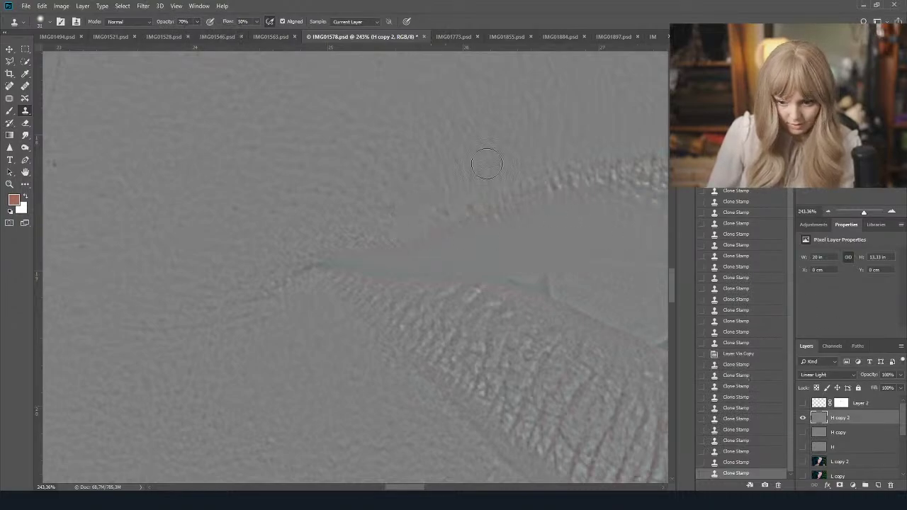
Step: Set the Clone Stamp opacity to 18% and restore the other layers' visibility to check H copy 2 over the skin tones
left_click(197, 24)
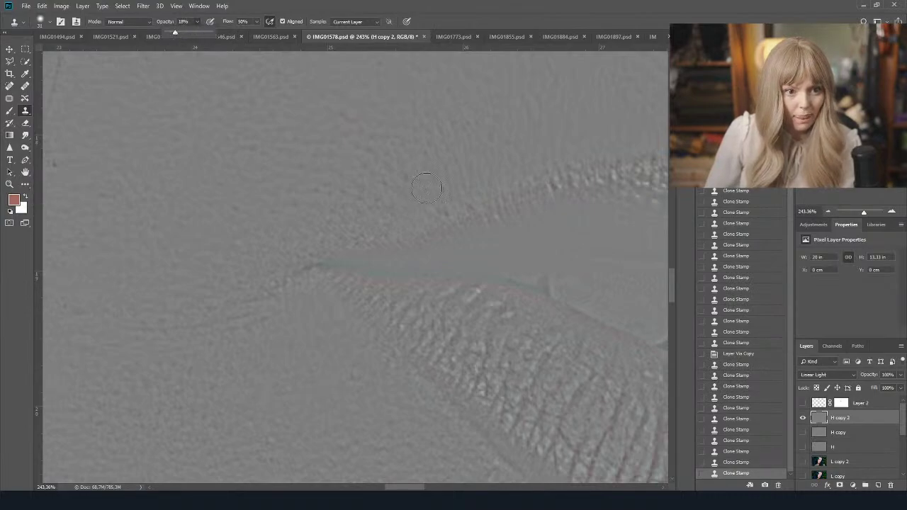
left_click(804, 417, "alt")
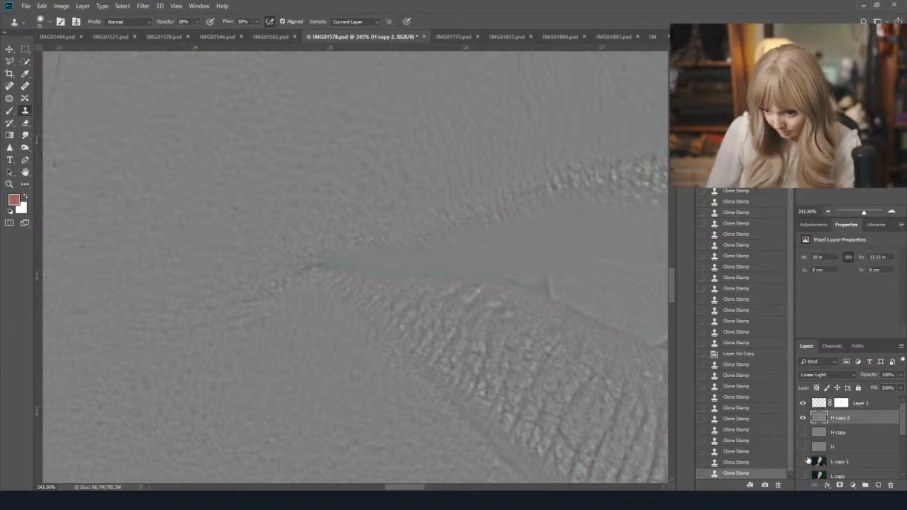
left_click(804, 464, "alt")
scroll(805, 454, "down", 2)
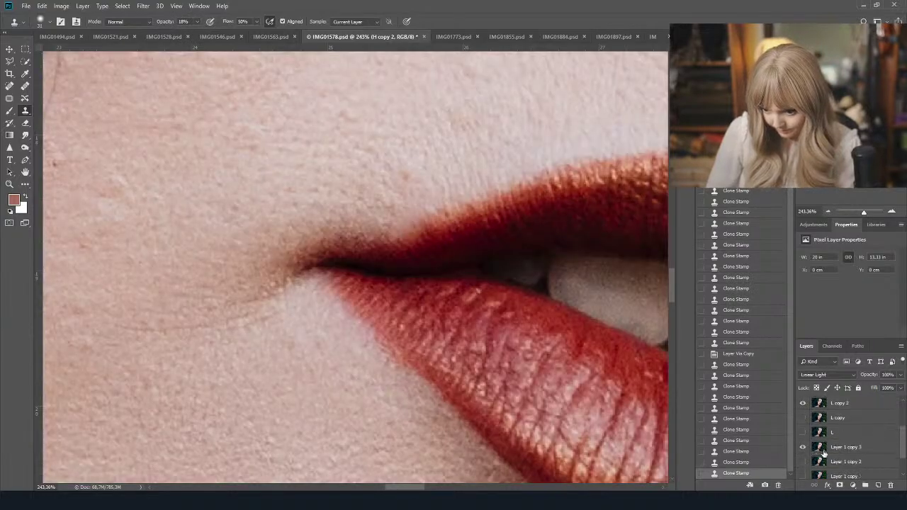
scroll(825, 434, "up", 2)
scroll(816, 447, "down", 2)
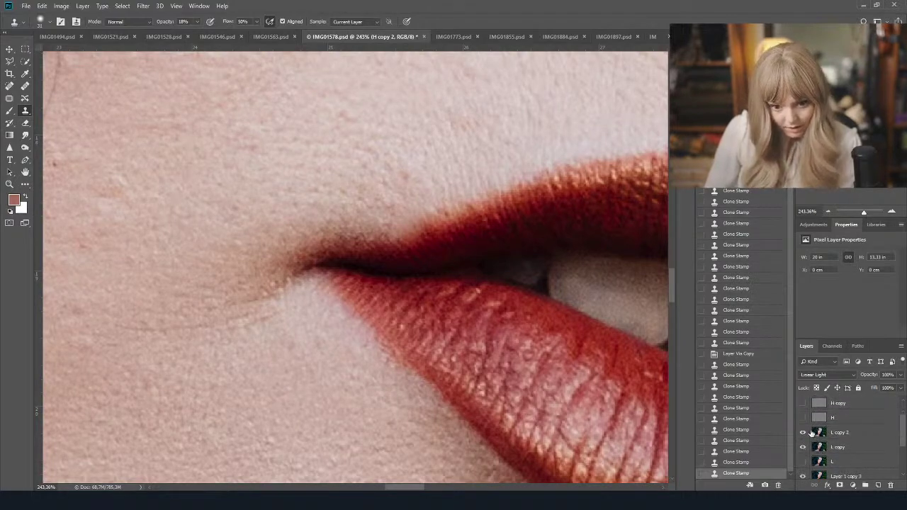
scroll(804, 433, "up", 2)
left_click(803, 418)
left_click(803, 419)
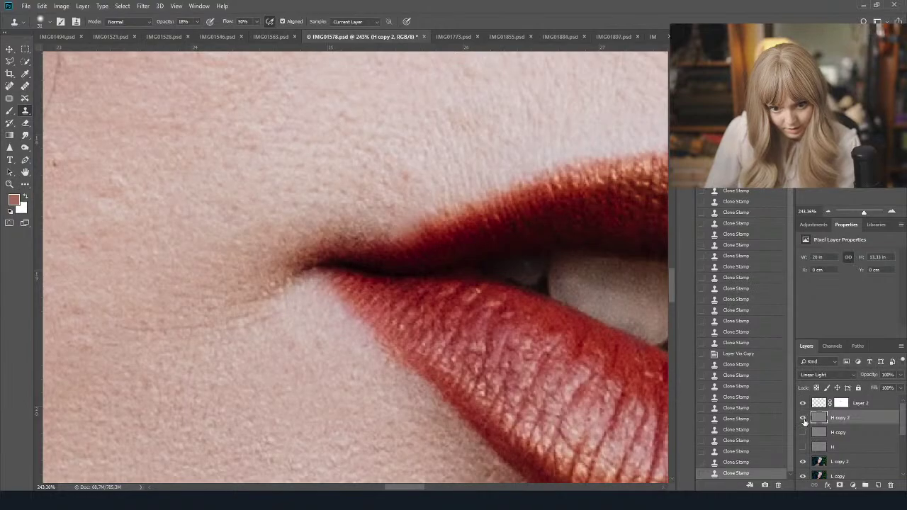
Step: Compare earlier history states and duplicate the last Clone Stamp state from before H copy was copied
left_click(737, 347)
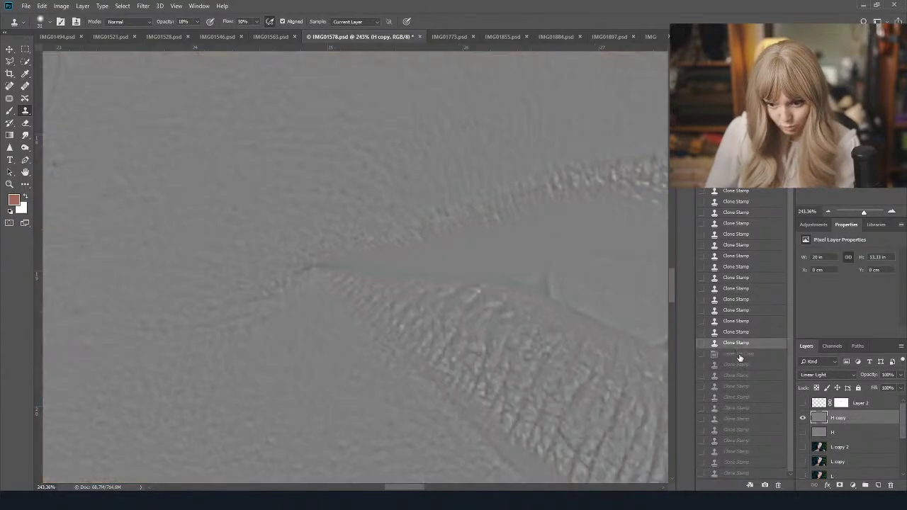
left_click(740, 278)
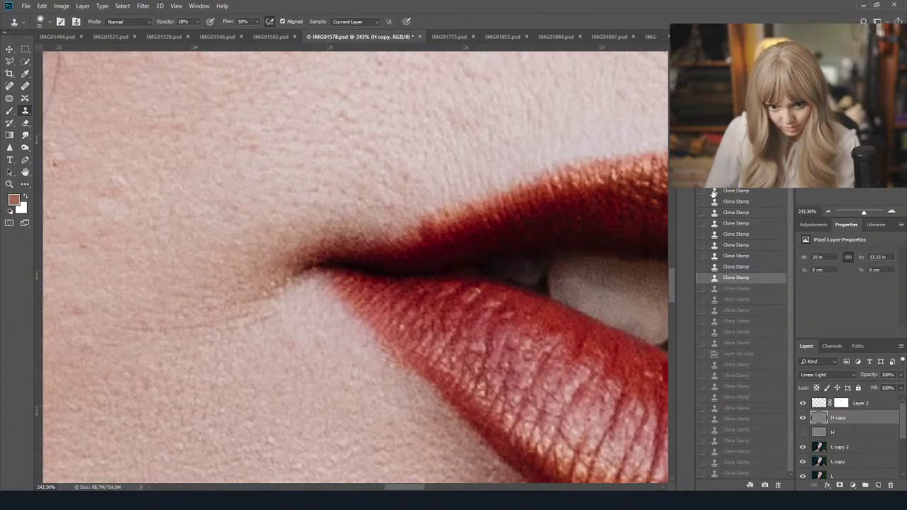
left_click(730, 291)
left_click(731, 324)
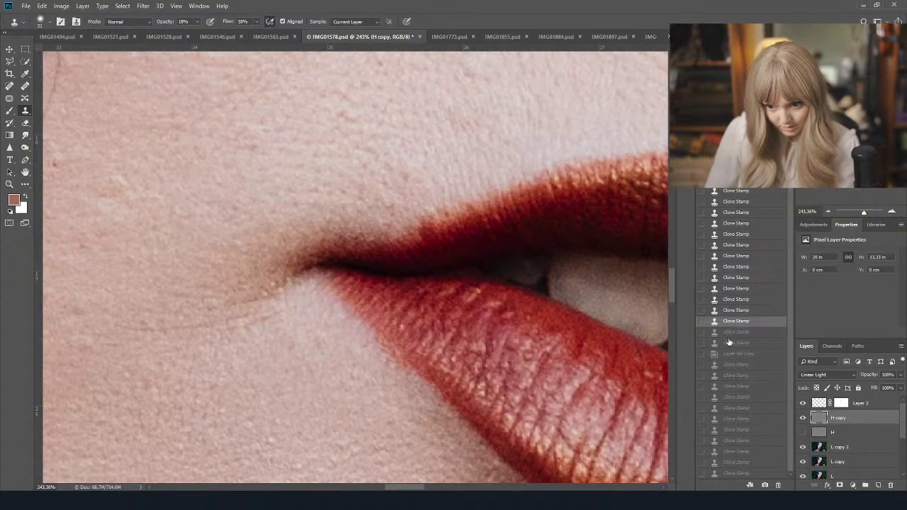
left_click(732, 344)
left_click(733, 331)
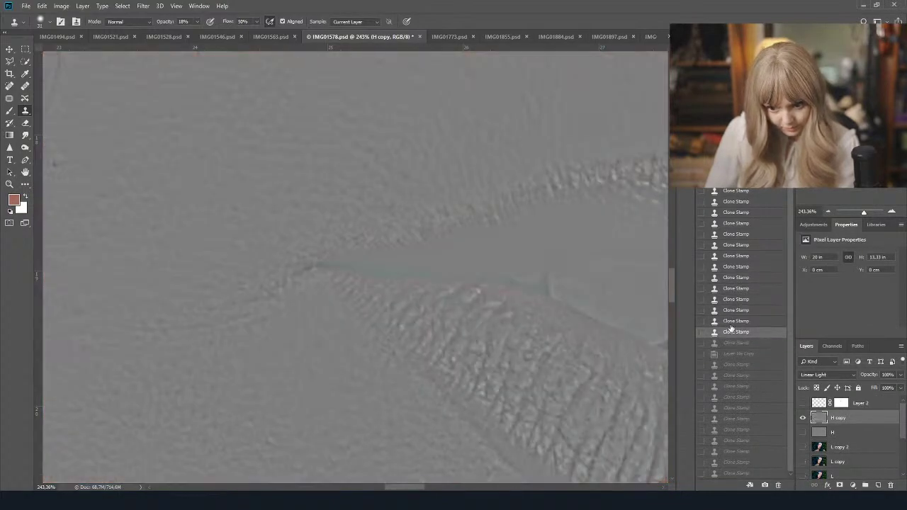
left_click(733, 321)
left_click(733, 309)
left_click(735, 343)
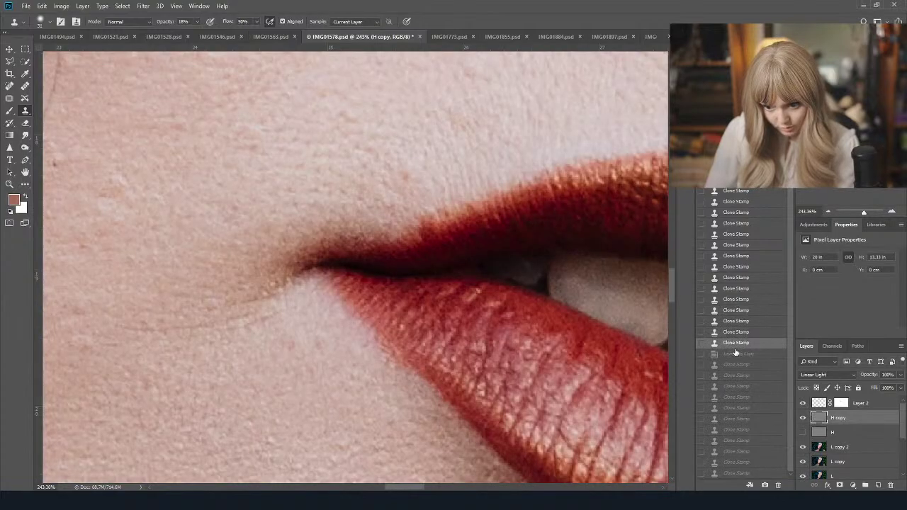
left_click(739, 355)
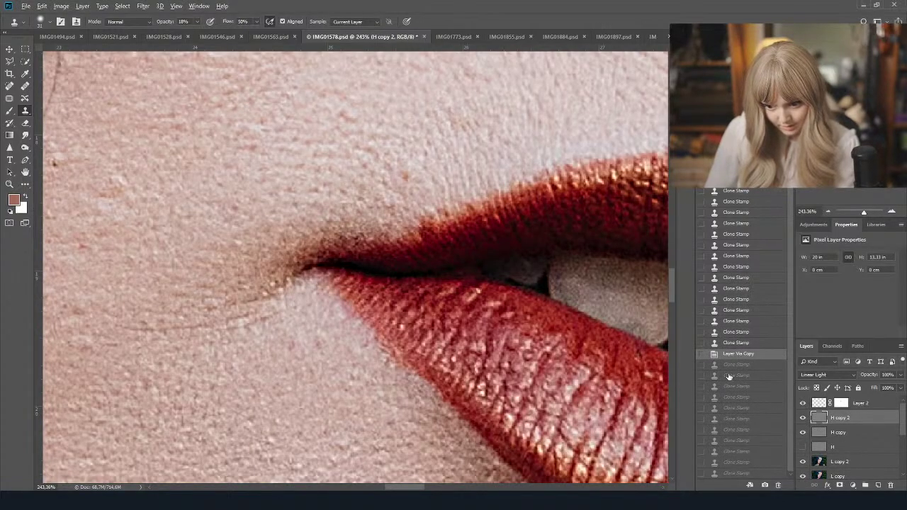
left_click(735, 345, "alt")
Step: Duplicate the H copy layer and hide the original
left_click(804, 418, "alt")
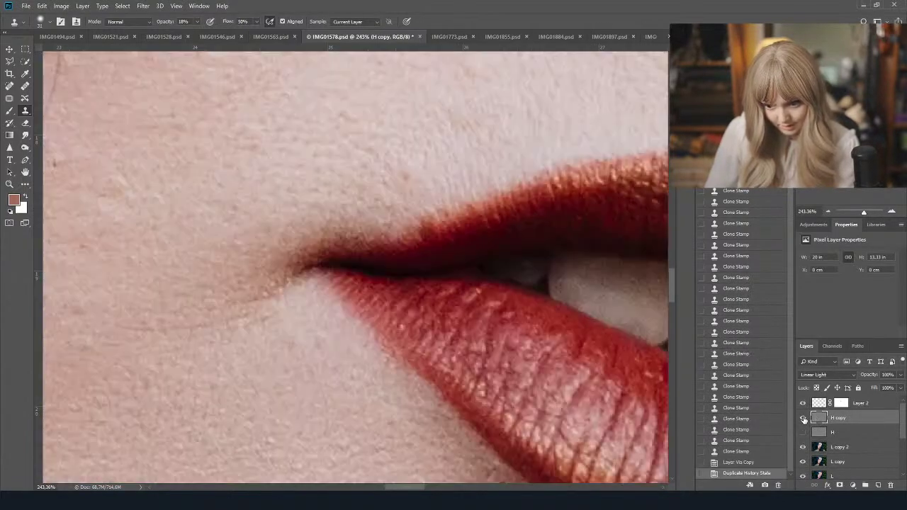
key("ctrl+j")
left_click(831, 434)
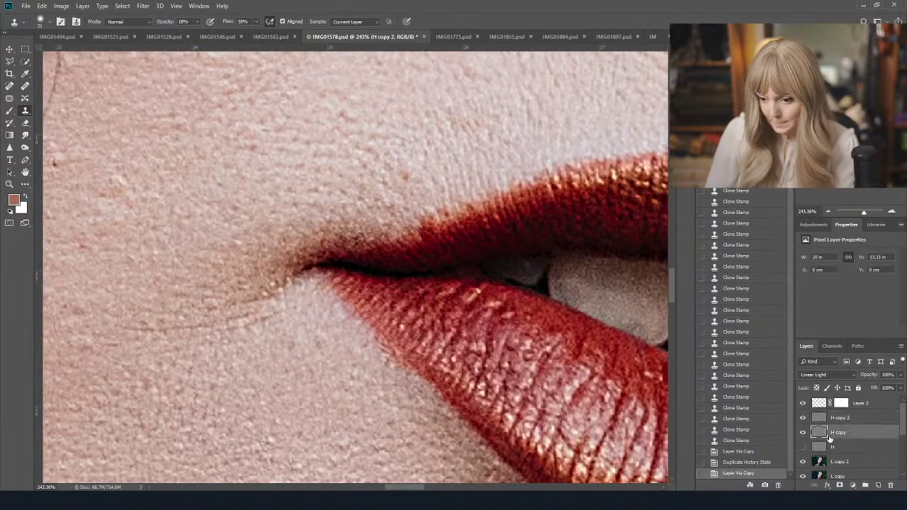
left_click(803, 434)
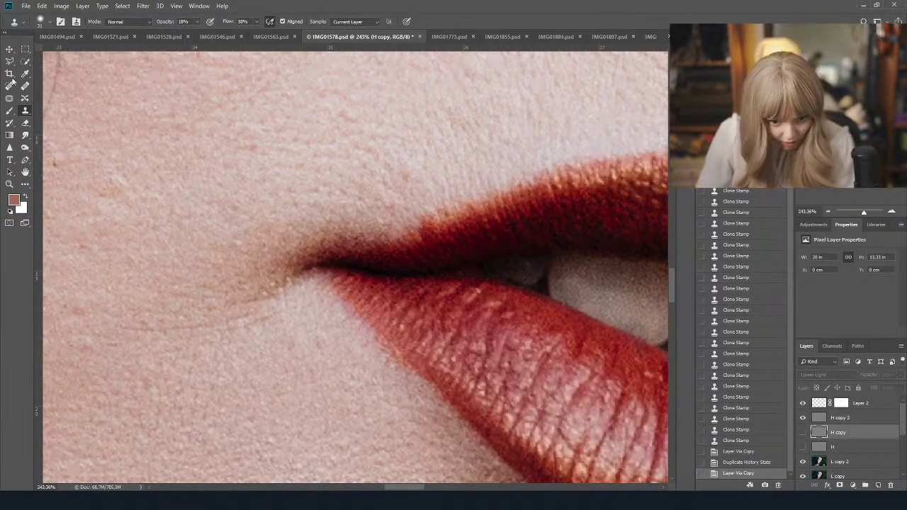
Step: Set the Clone Stamp to 26 px and clone texture on H copy 2 along the upper lip edge near the mouth corner
left_click(43, 23)
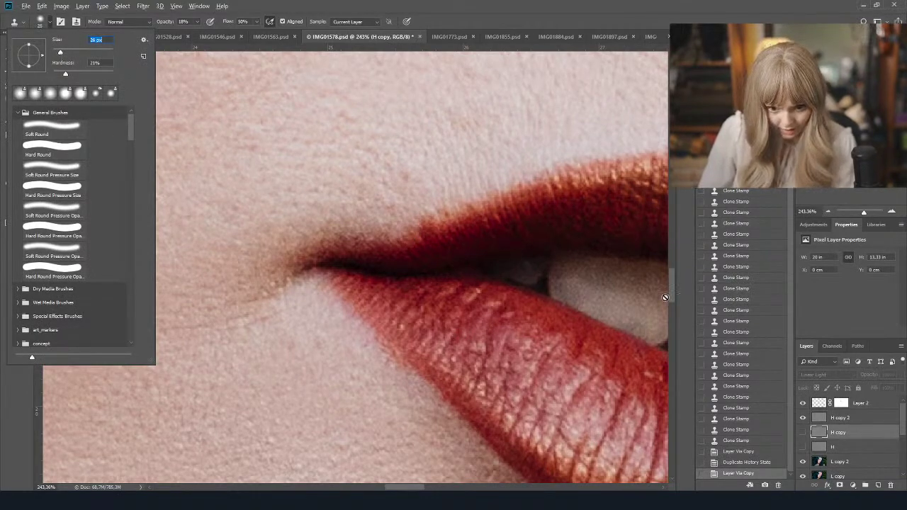
left_click(844, 420)
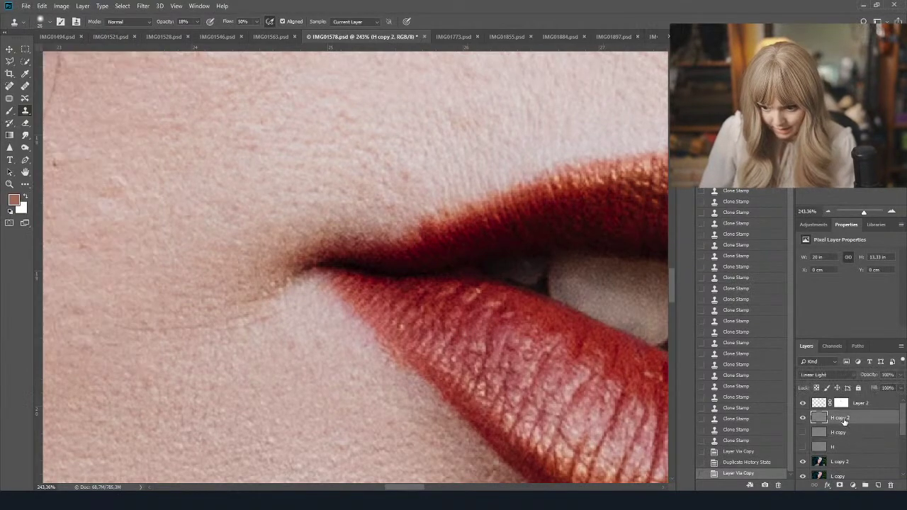
left_click(438, 224, "alt")
left_click(423, 233)
left_click(419, 237)
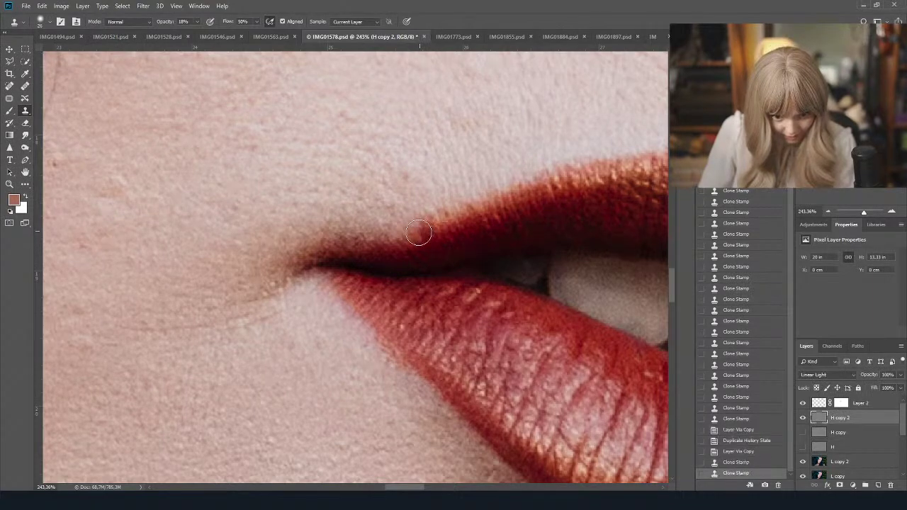
left_click(423, 234)
left_click(428, 230)
left_click(431, 228)
left_click(427, 231)
left_click(422, 233)
left_click(415, 233)
left_click(421, 231)
left_click(446, 231)
left_click(455, 230)
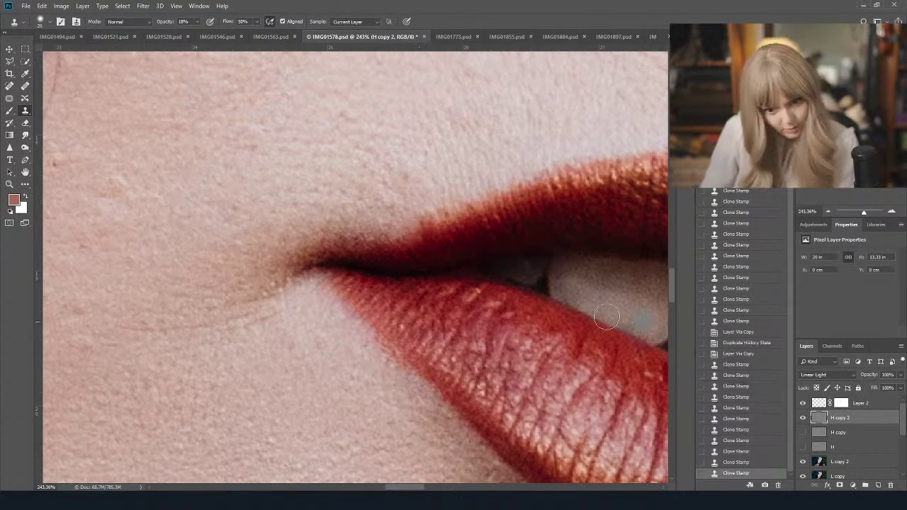
left_click(426, 231)
left_click(426, 226)
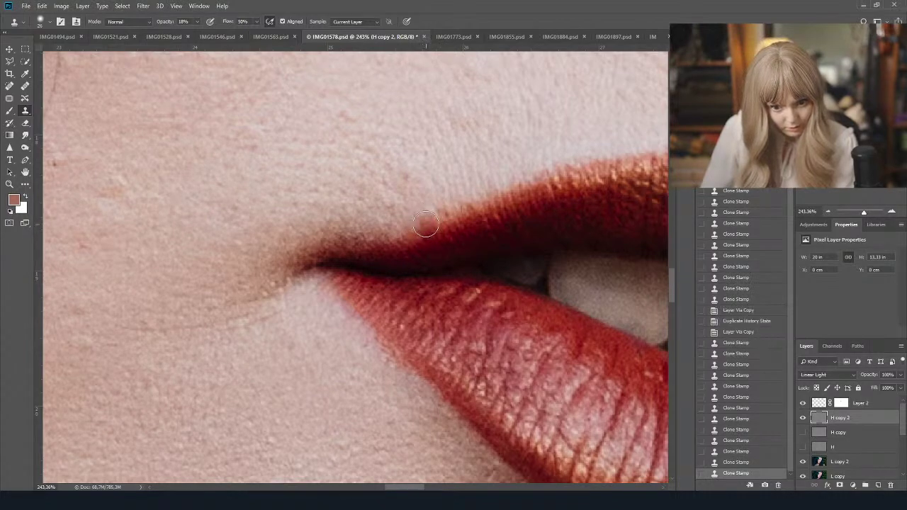
left_click(425, 225)
left_click(426, 224)
left_click(428, 223)
left_click(428, 225)
left_click(429, 226)
left_click(572, 207)
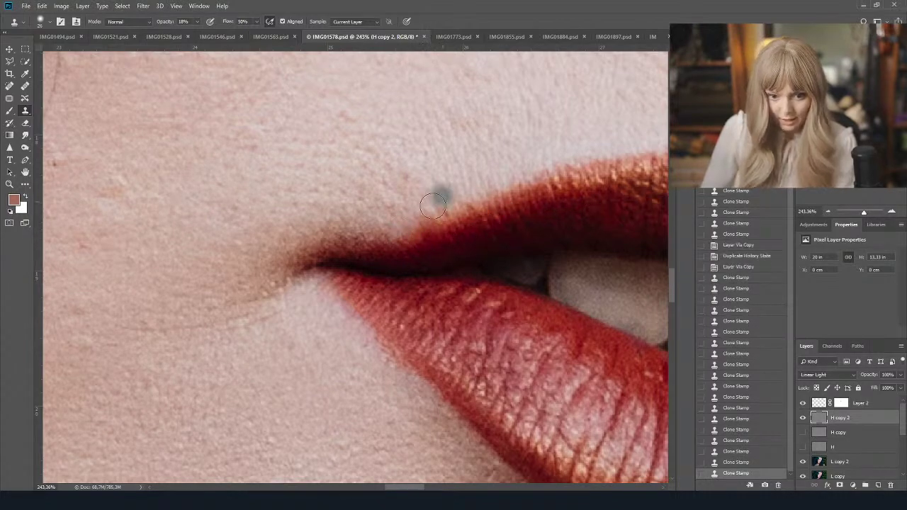
Step: Clone tone on L copy 2 along the upper lip edge near the mouth corner with H copy 2 temporarily hidden
left_click(844, 462)
left_click(804, 418)
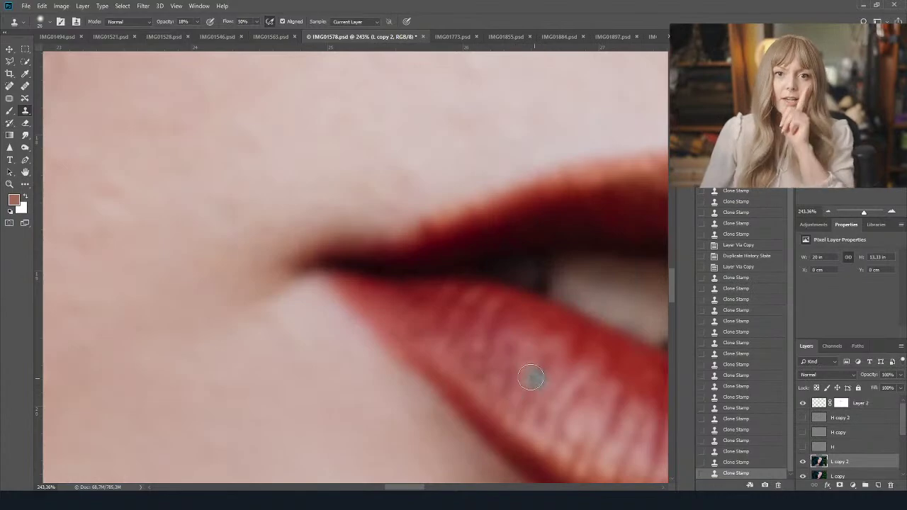
left_click(426, 228)
left_click(423, 227)
left_click(420, 227)
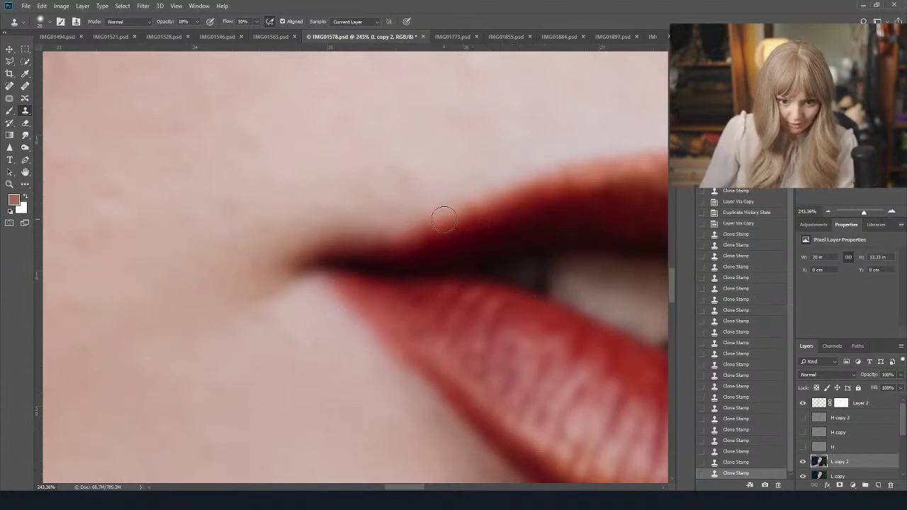
left_click(422, 225)
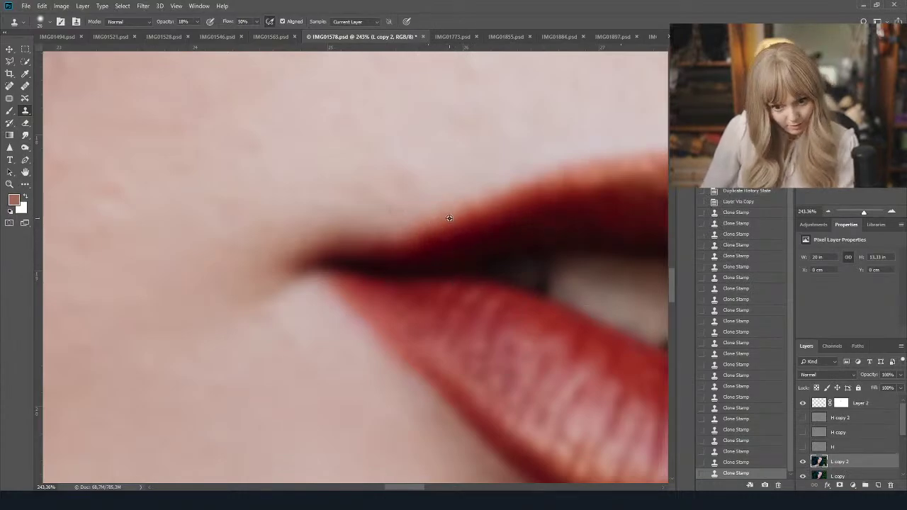
left_click(429, 232)
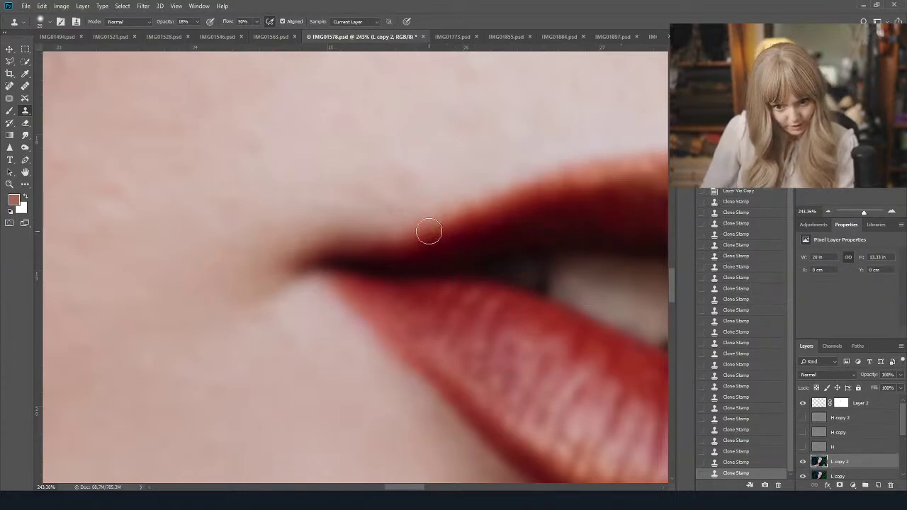
left_click(804, 418)
Step: Hide H copy 2 and clone lip tone on L copy 2 along the uneven edge of the cupid's bow
scroll(614, 237, "down", 5)
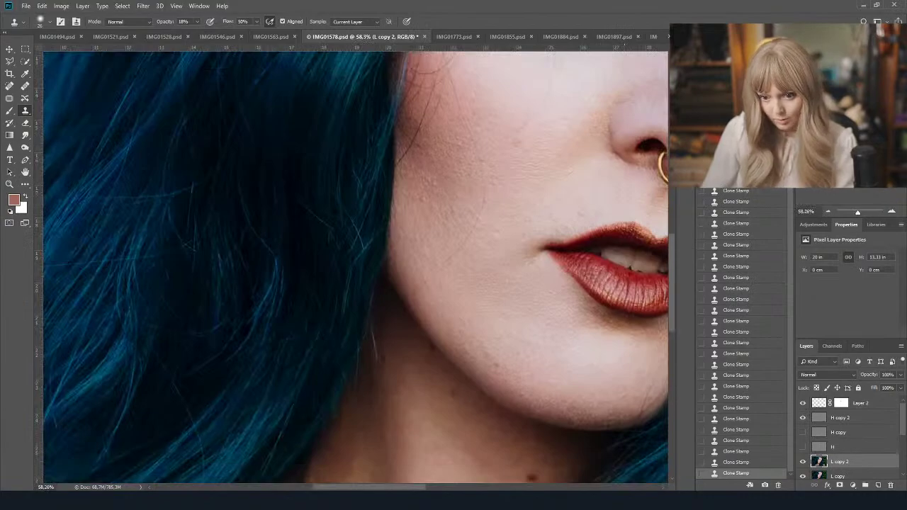
left_click_drag(624, 234, 384, 234)
scroll(361, 215, "up", 5)
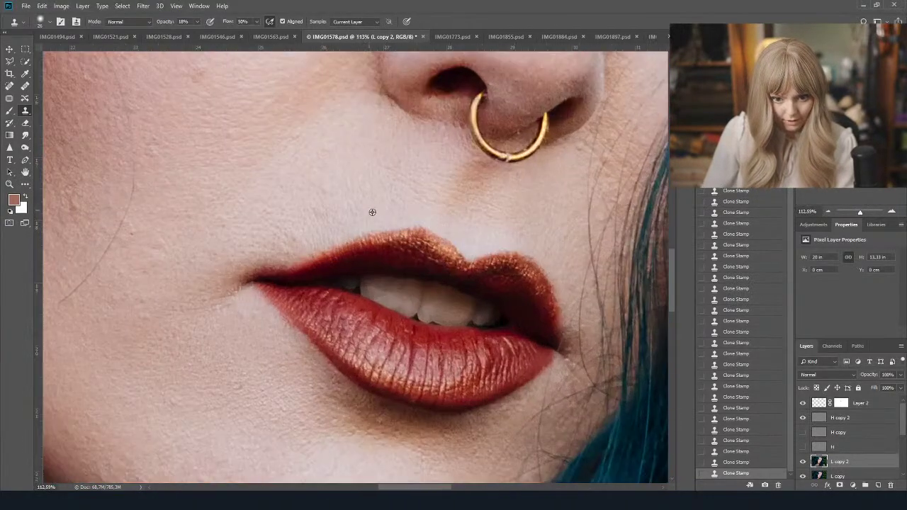
scroll(431, 237, "up", 2)
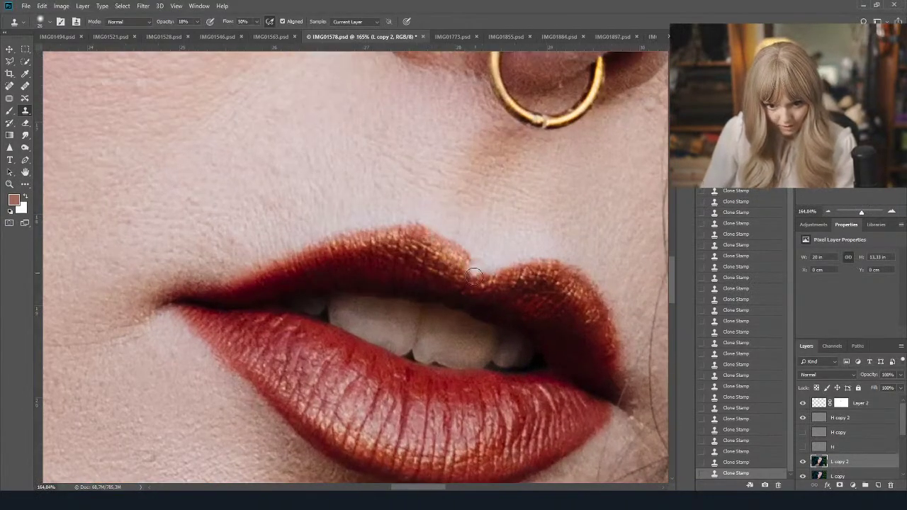
left_click(804, 421)
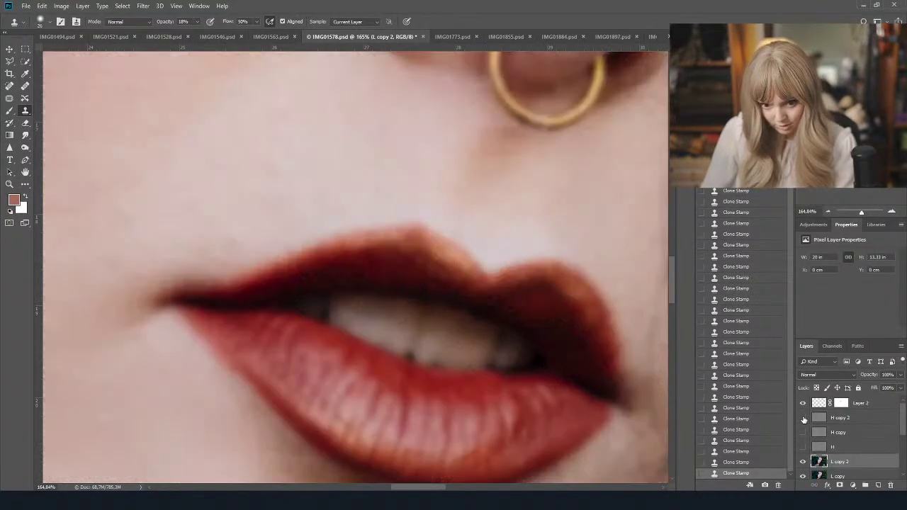
left_click(426, 253, "alt")
mouse_move(442, 250)
left_mouse_down()
mouse_move(460, 266)
mouse_move(430, 244)
mouse_move(460, 256)
mouse_move(474, 279)
mouse_move(423, 241)
mouse_move(460, 255)
left_mouse_up()
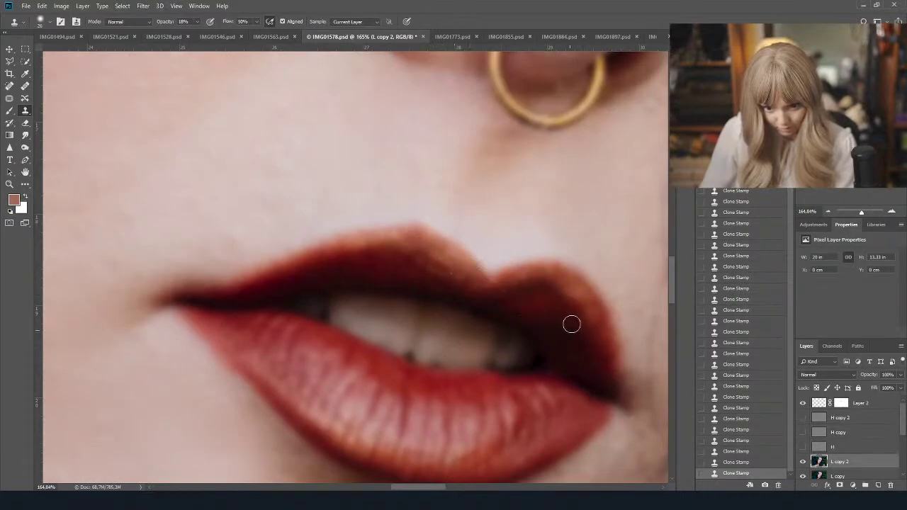
Step: Clone more lip tone on L copy 2 along the peak of the upper lip and show H copy 2 again
mouse_move(486, 290)
left_mouse_down()
mouse_move(449, 261)
mouse_move(450, 281)
mouse_move(431, 235)
left_mouse_up()
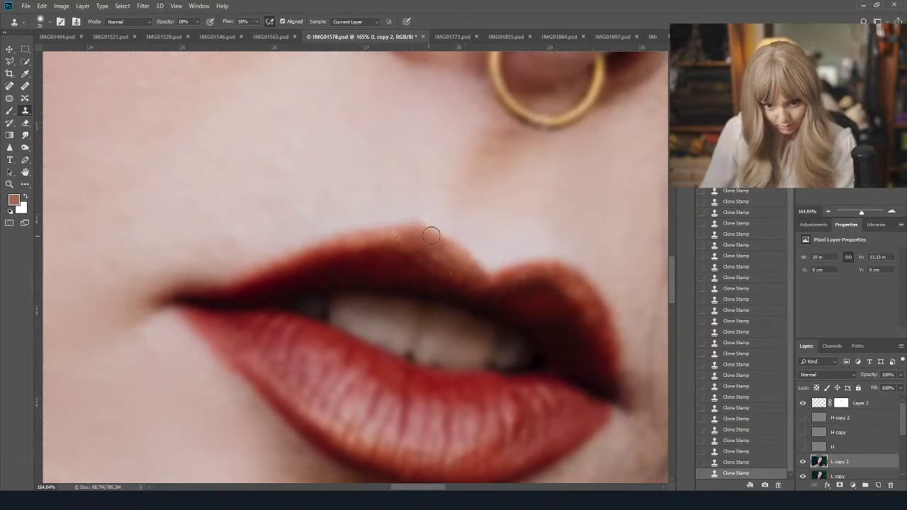
scroll(522, 213, "down", 6)
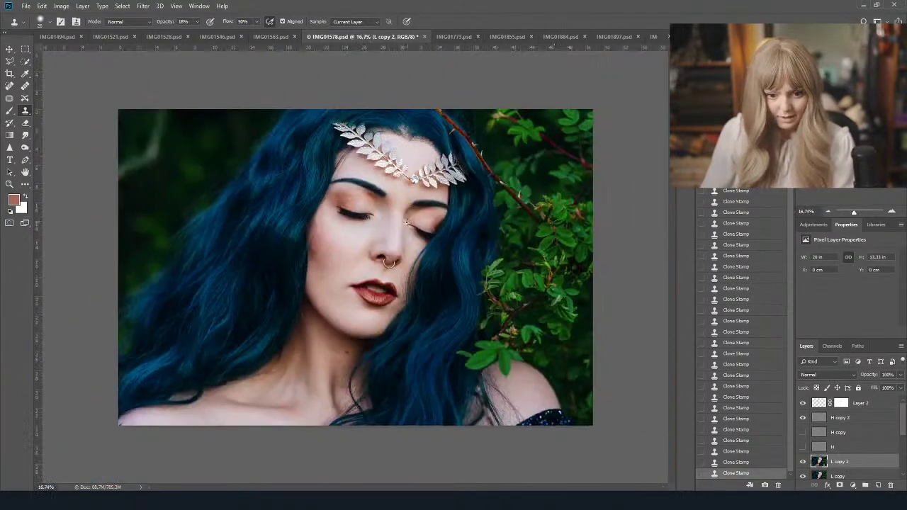
Step: Hide H copy 2, enlarge the Clone Stamp to 97 px and clone skin tone on L copy 2 across the upper forehead below the hairline
scroll(388, 262, "up", 4)
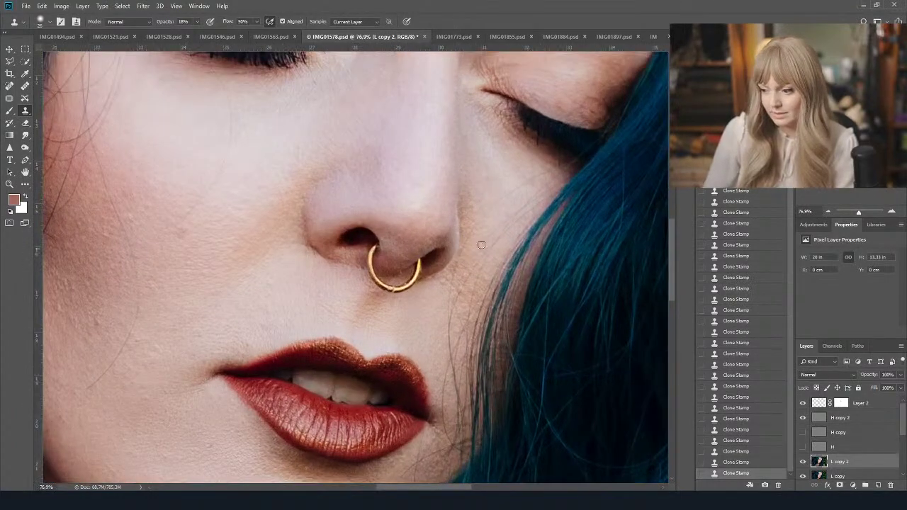
left_click_drag(482, 245, 499, 294)
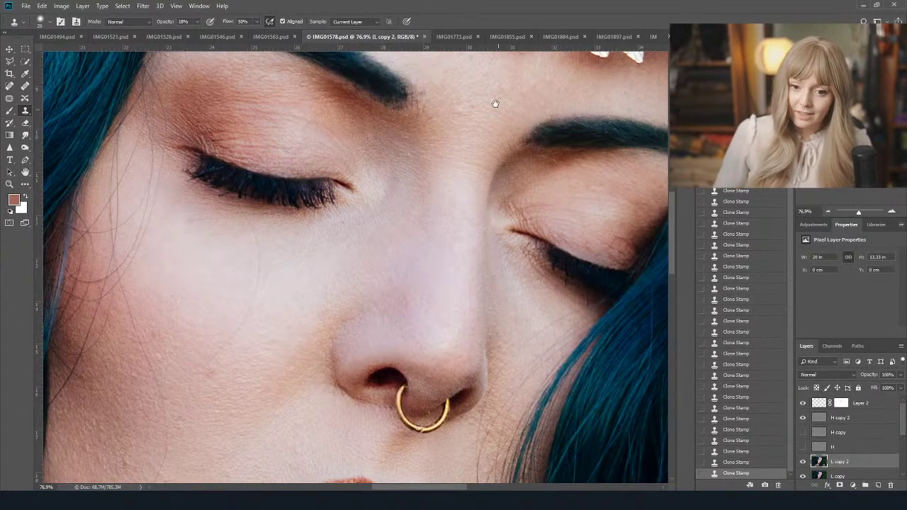
left_click_drag(495, 104, 446, 269)
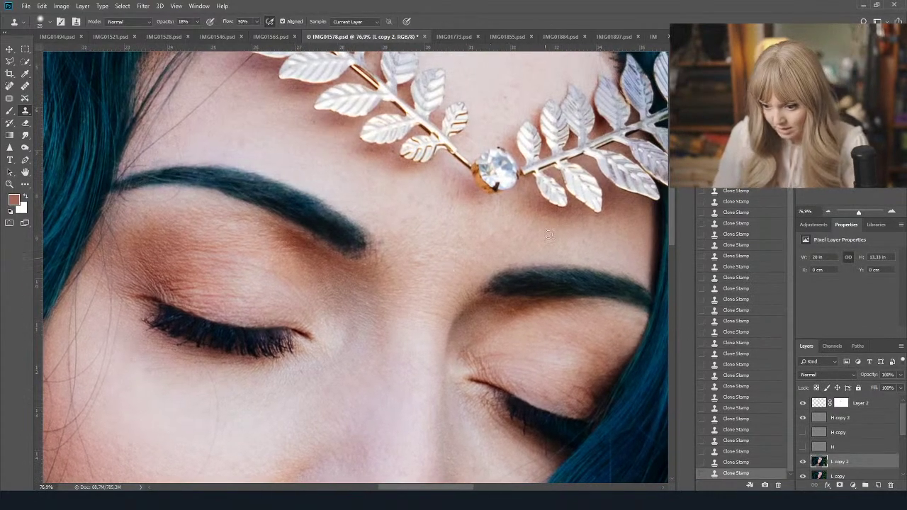
left_click_drag(549, 235, 507, 426)
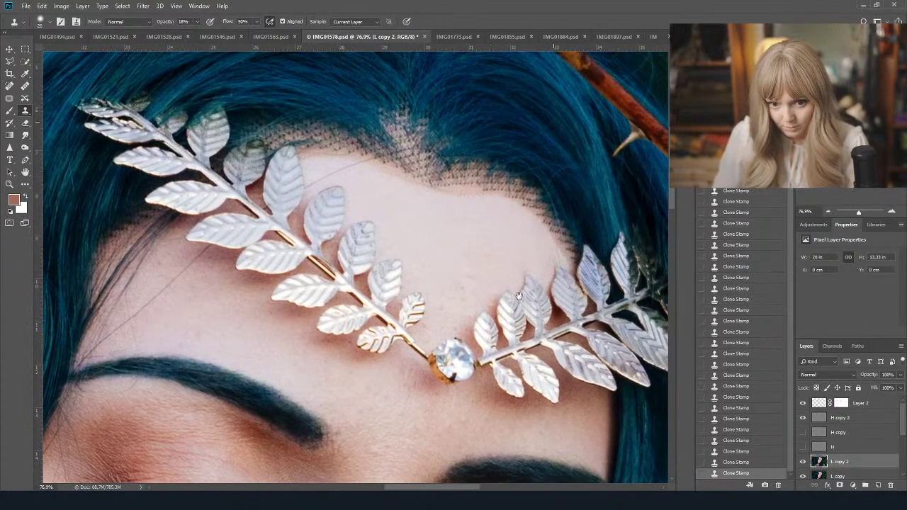
left_click(803, 420)
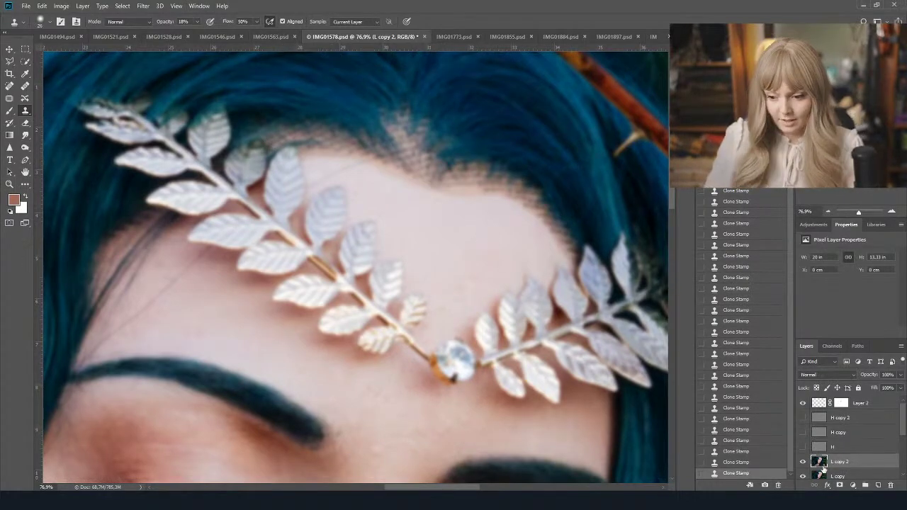
left_click(40, 26)
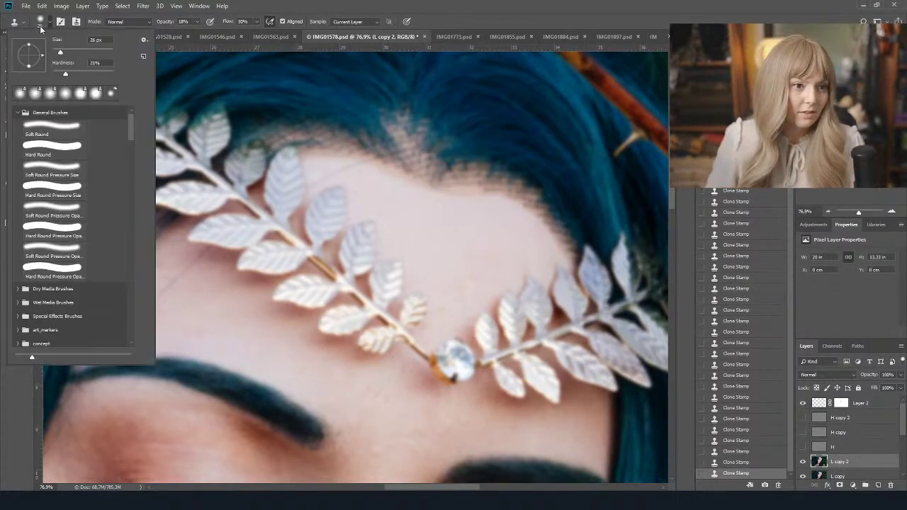
left_click(81, 52)
left_click(473, 237, "alt")
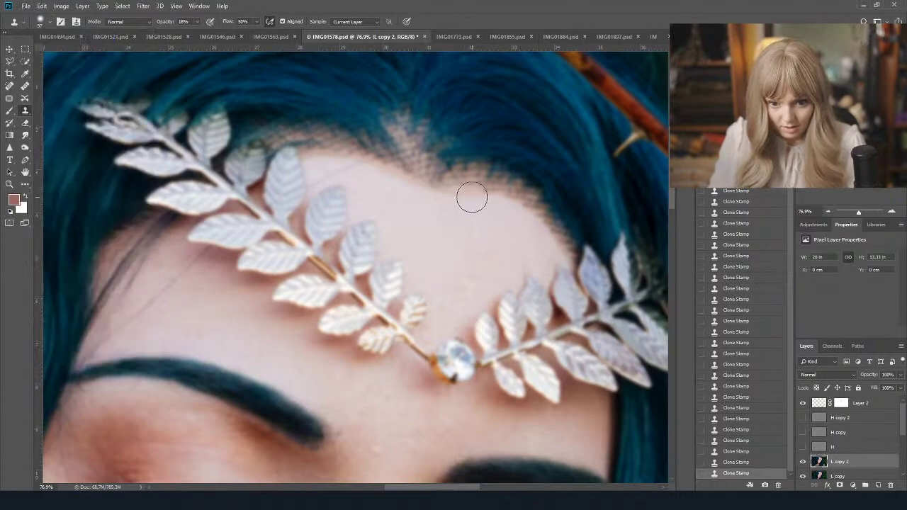
mouse_move(472, 198)
left_mouse_down()
mouse_move(445, 207)
mouse_move(467, 187)
mouse_move(437, 210)
mouse_move(452, 198)
mouse_move(504, 202)
mouse_move(490, 195)
mouse_move(486, 209)
mouse_move(395, 186)
mouse_move(423, 190)
mouse_move(367, 167)
mouse_move(432, 190)
mouse_move(353, 157)
mouse_move(458, 210)
left_mouse_up()
Step: Set the Clone Stamp to 50 px and clone skin tone on L copy 2 along the forehead hairline beside the leaf crown
left_click(44, 22)
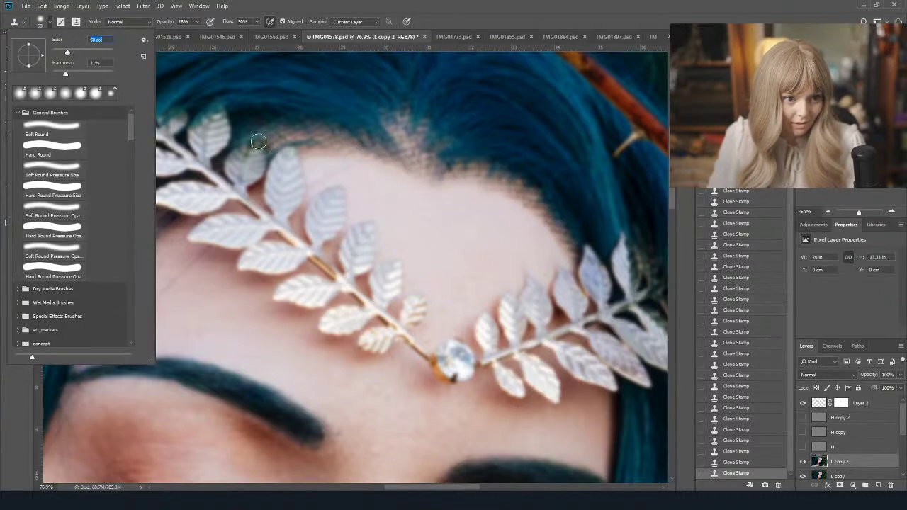
key("Return")
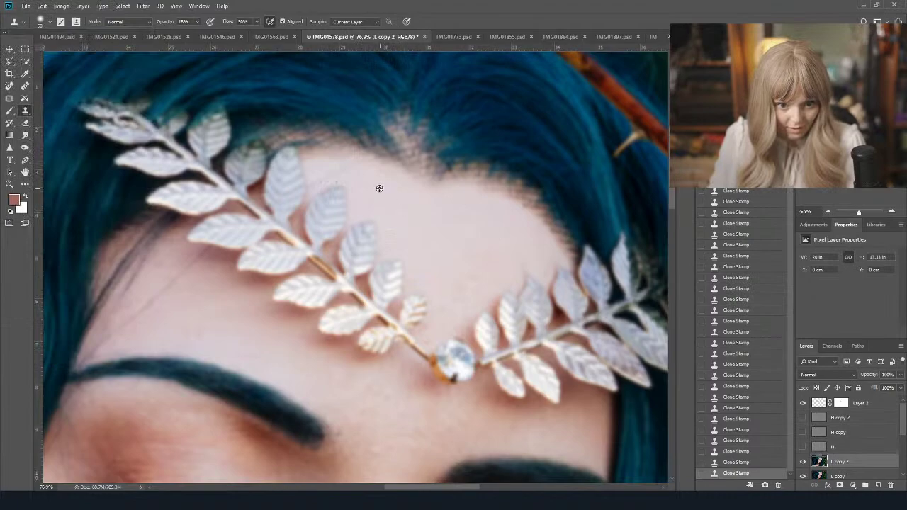
left_click(380, 189, "alt")
mouse_move(357, 167)
left_mouse_down()
mouse_move(331, 154)
mouse_move(380, 171)
mouse_move(312, 151)
mouse_move(348, 156)
left_mouse_up()
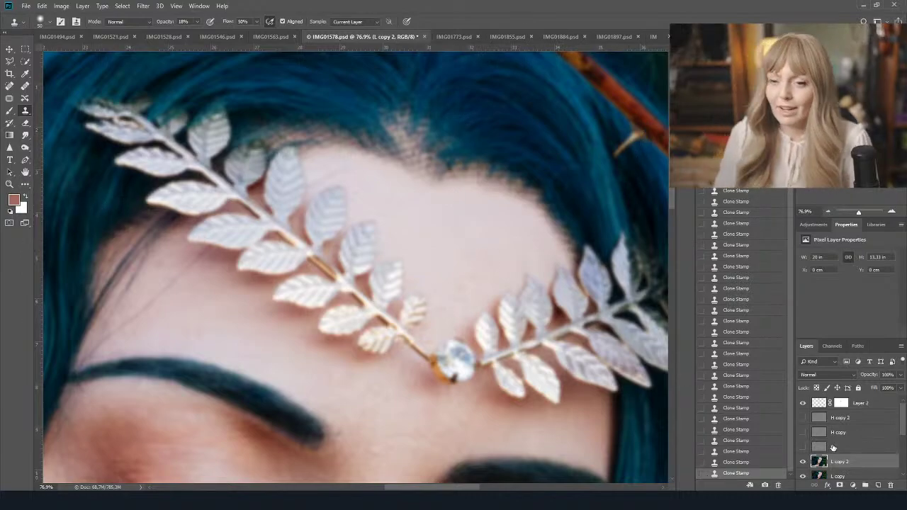
Step: Show and select H copy 2, set the Clone Stamp opacity to 54% and clone clean skin texture over the wig lace edge on the forehead
left_click(803, 418)
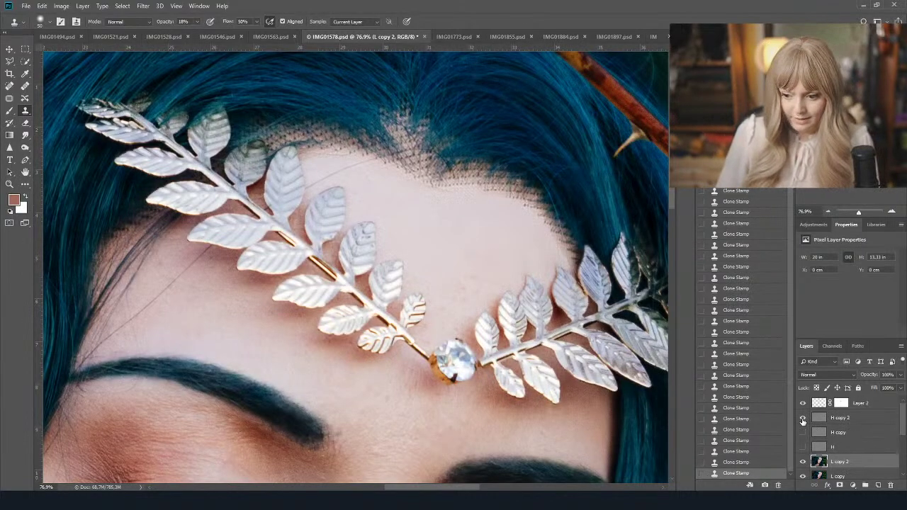
left_click(847, 418)
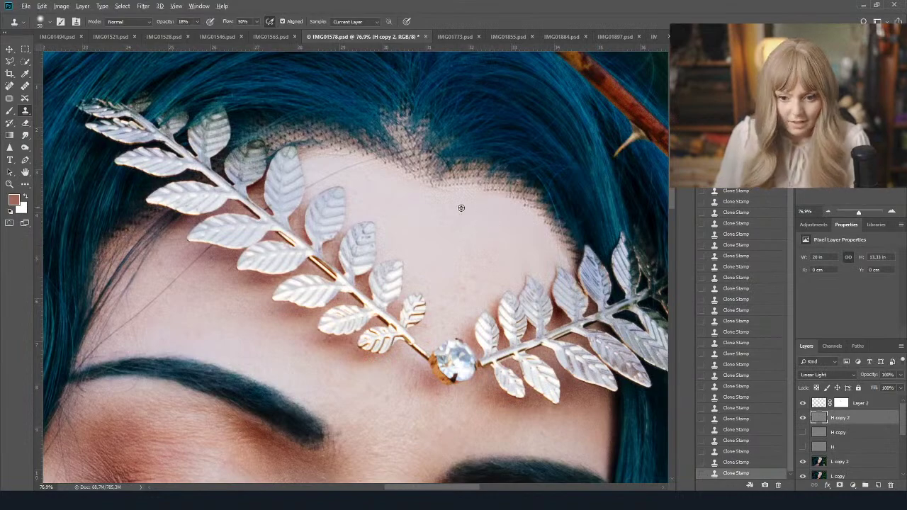
scroll(462, 207, "up", 1)
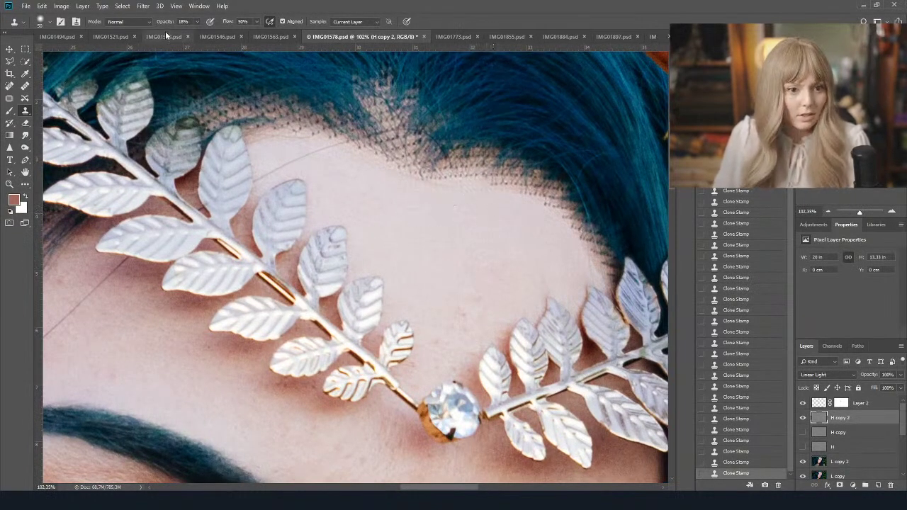
left_click(197, 24)
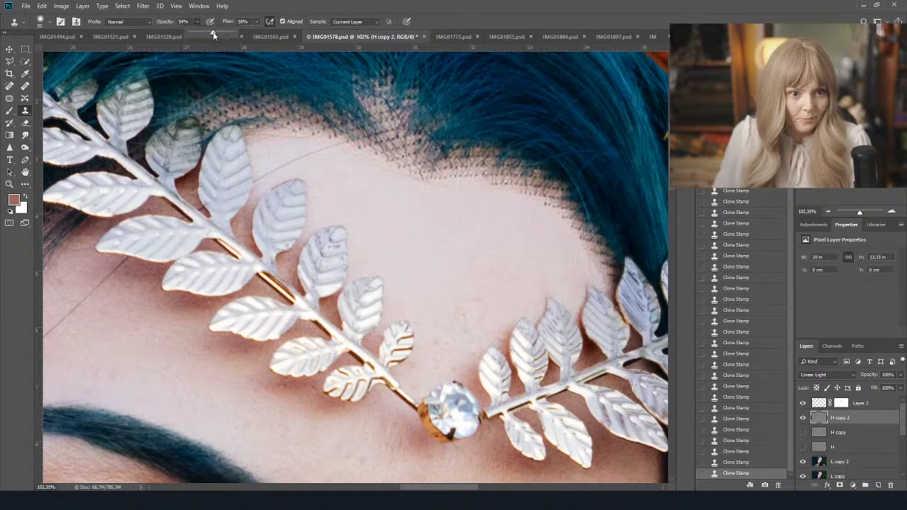
left_click(500, 243, "alt")
left_click(482, 196)
left_click(431, 189)
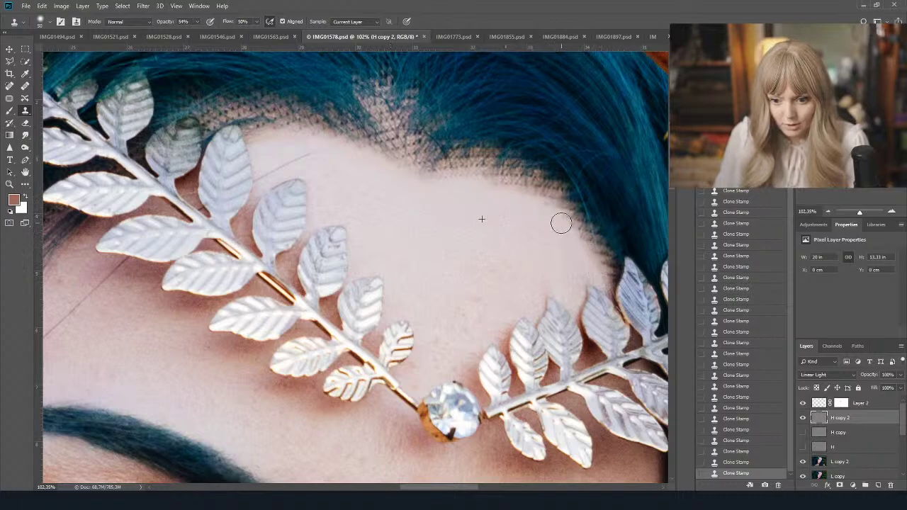
Step: Compare the whole retouched portrait with the original by isolating the Background layer and restoring the other layers
scroll(560, 269, "down", 5)
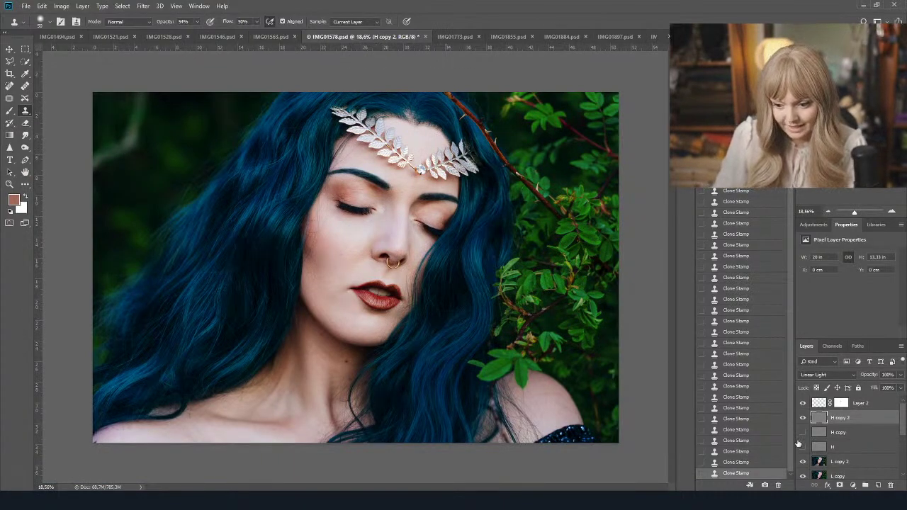
scroll(801, 447, "down", 3)
left_click(803, 474, "alt")
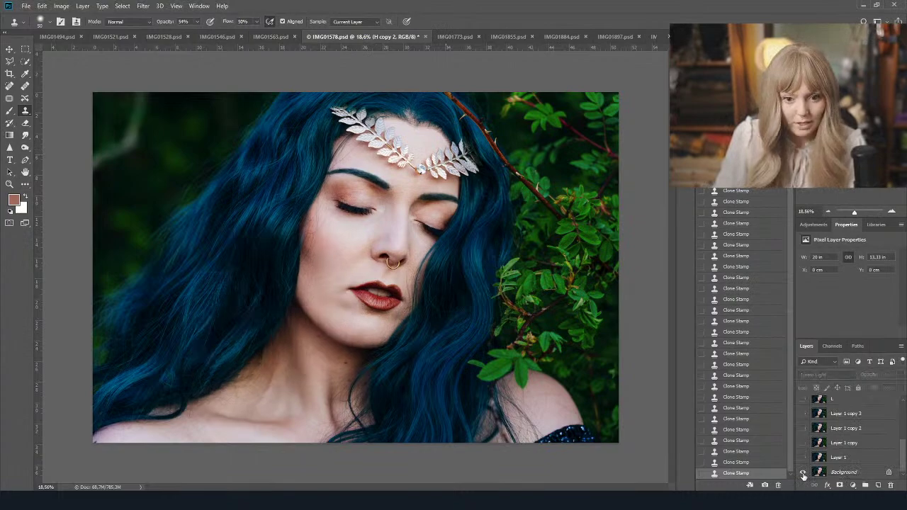
left_click(803, 473, "alt")
left_click(803, 474, "alt")
left_click(803, 473, "alt")
Step: Compare the retouched forehead and hairline with the original Background layer up close
scroll(406, 110, "up", 4)
scroll(405, 110, "up", 6)
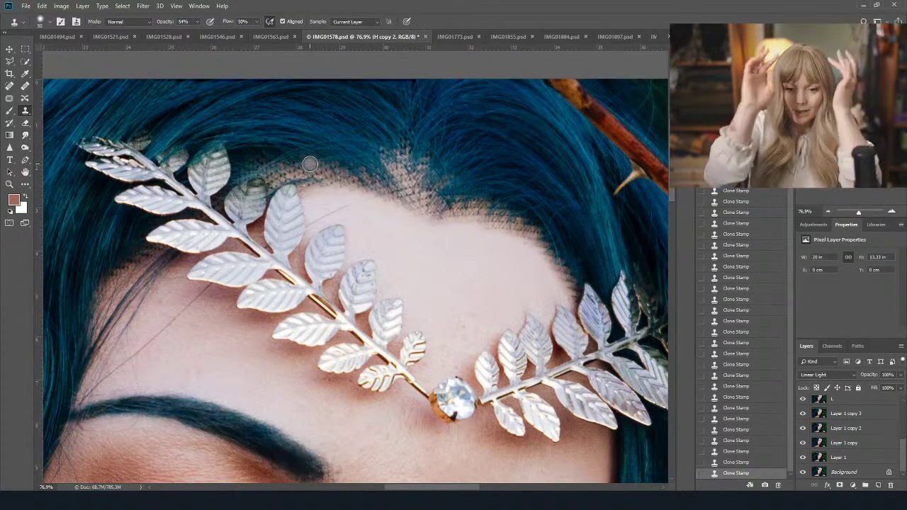
scroll(805, 413, "up", 3)
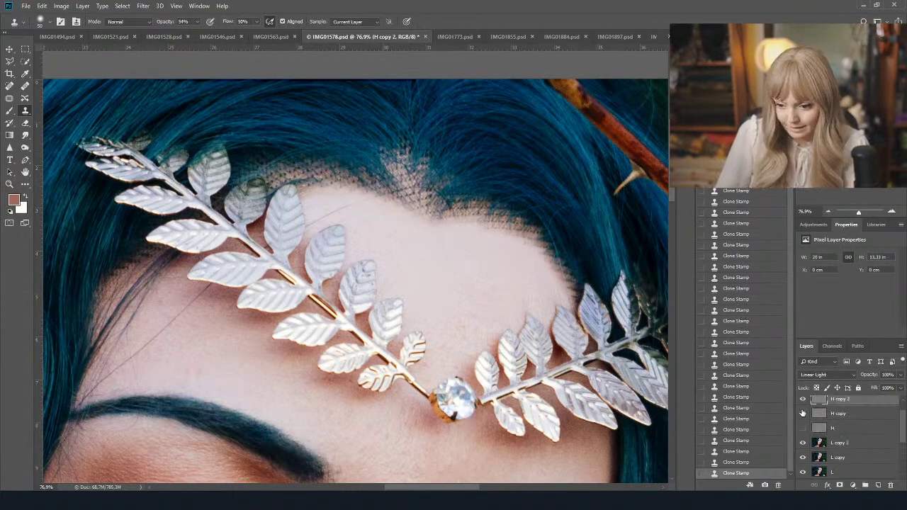
scroll(809, 432, "down", 3)
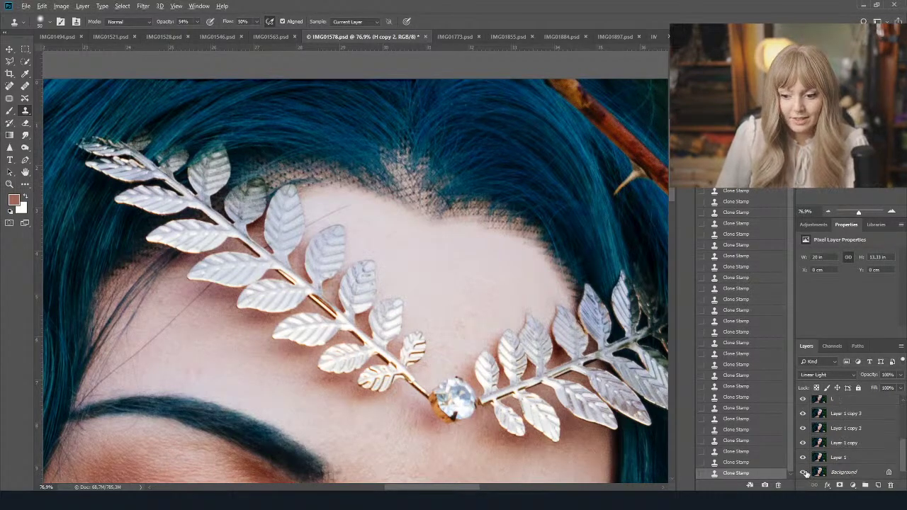
left_click(804, 473)
left_click(804, 473)
left_click(803, 473)
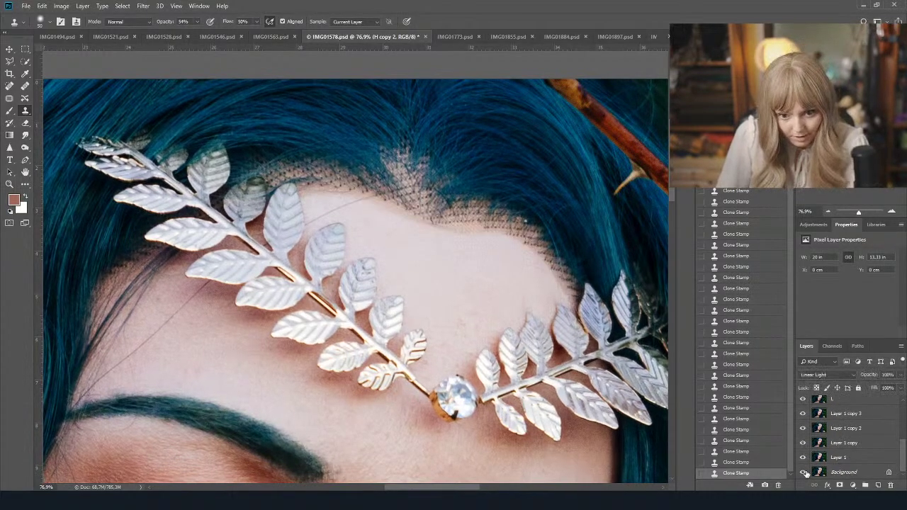
left_click(803, 473)
Step: Save the retouched portrait document
scroll(475, 230, "down", 8)
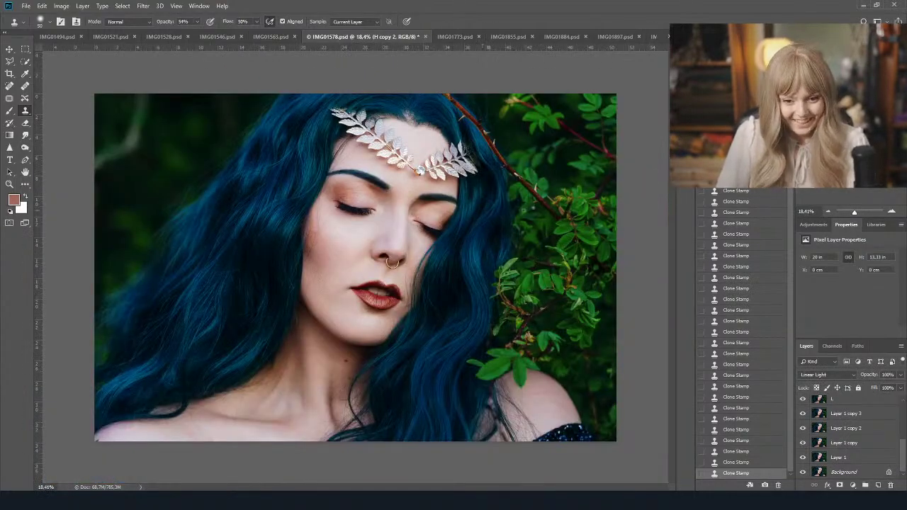
key("ctrl+s")
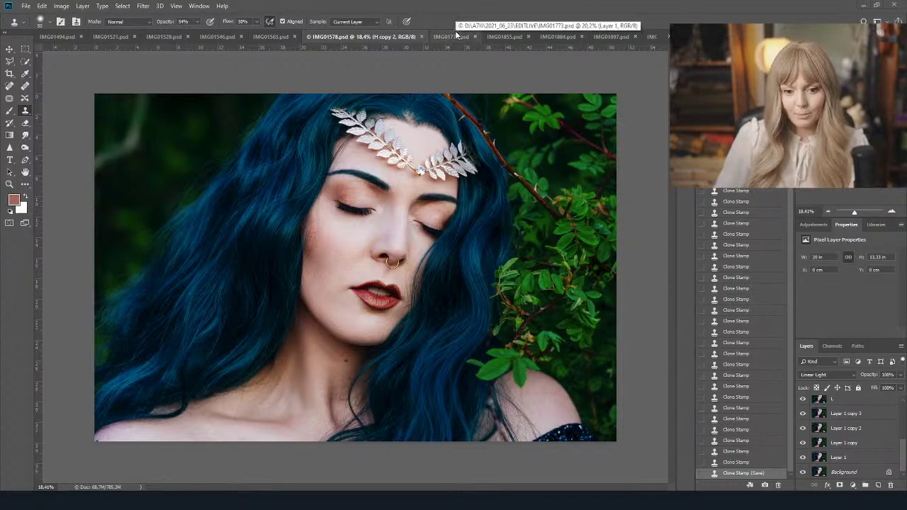
Step: Try a centred 4 : 5 (8 : 10) crop of the portrait and undo it
left_click(10, 73)
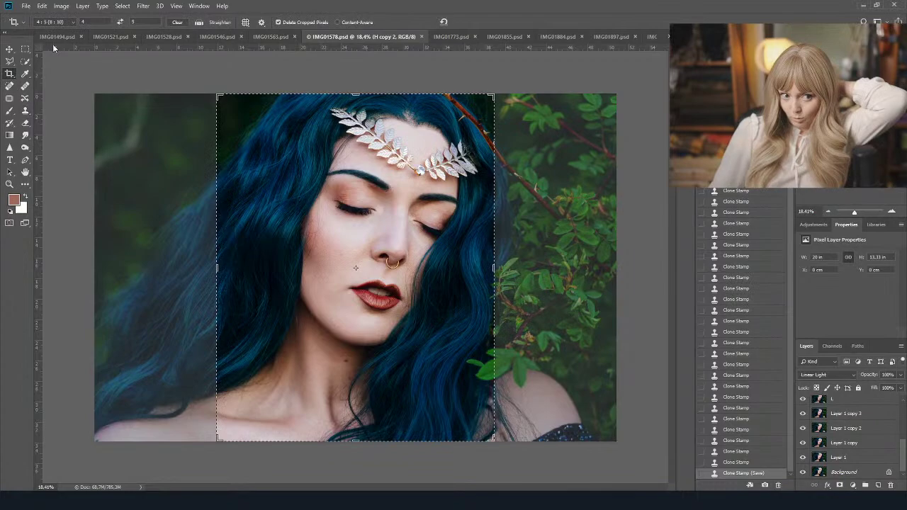
left_click(477, 208)
key("Return")
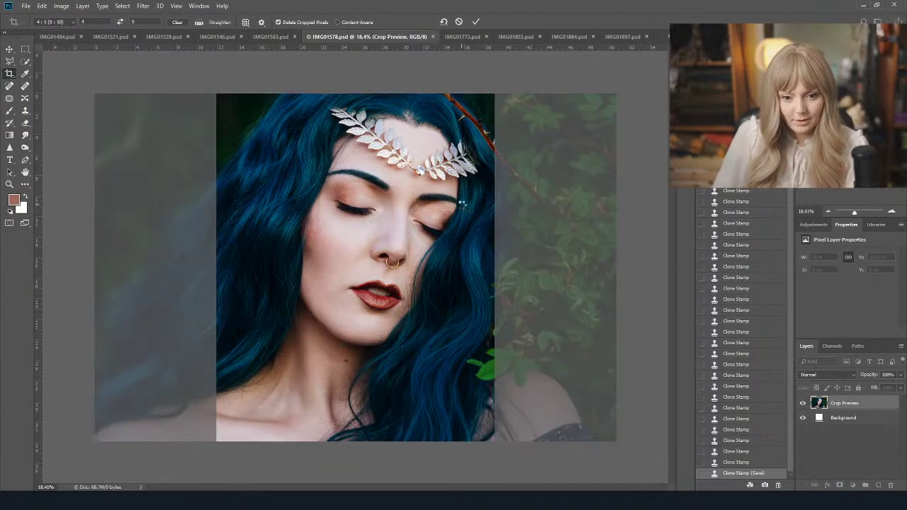
key("ctrl")
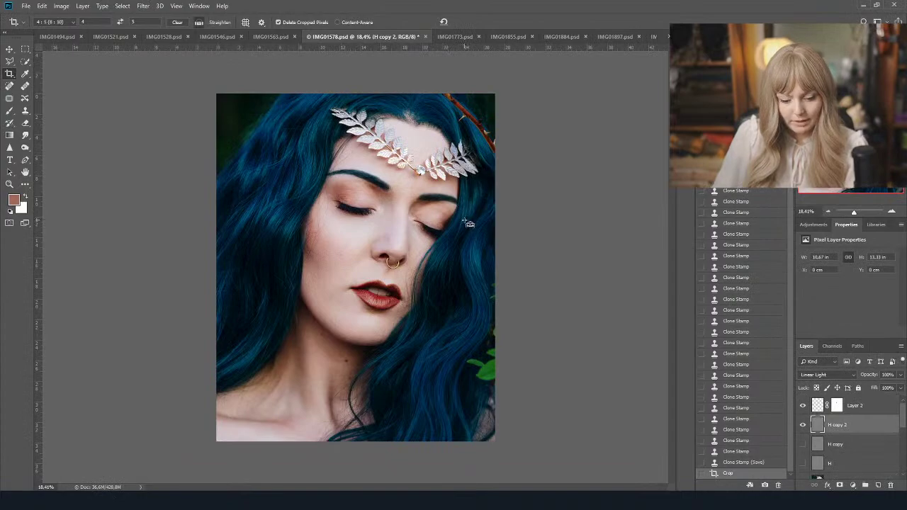
key("ctrl+z")
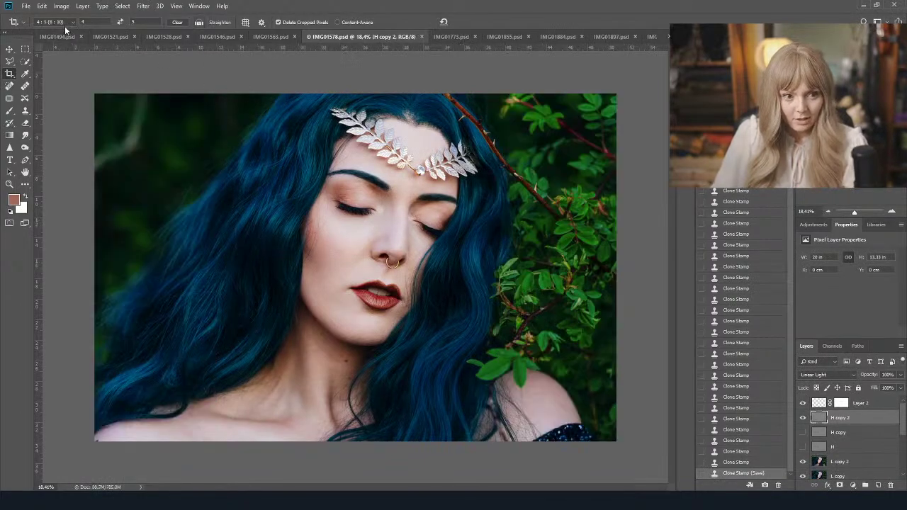
Step: Try a 1 : 1 (Square) crop with the face shifted slightly in the frame, and revert to the saved history state
left_click(72, 22)
left_click(50, 59)
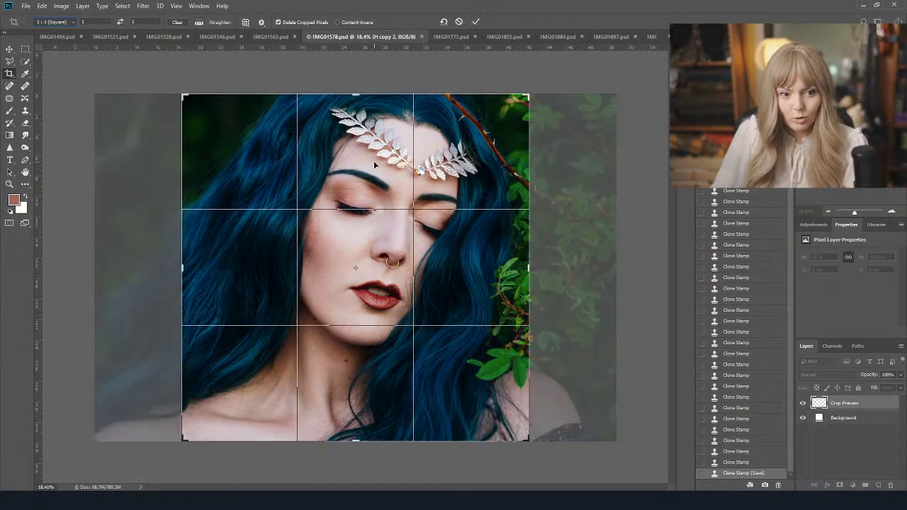
mouse_move(439, 197)
left_mouse_down()
mouse_move(456, 190)
mouse_move(442, 190)
left_mouse_up()
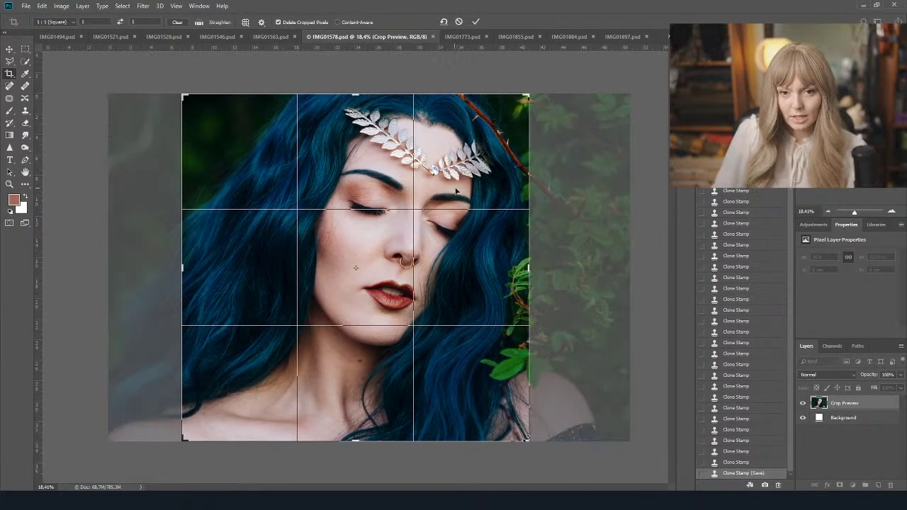
key("Return")
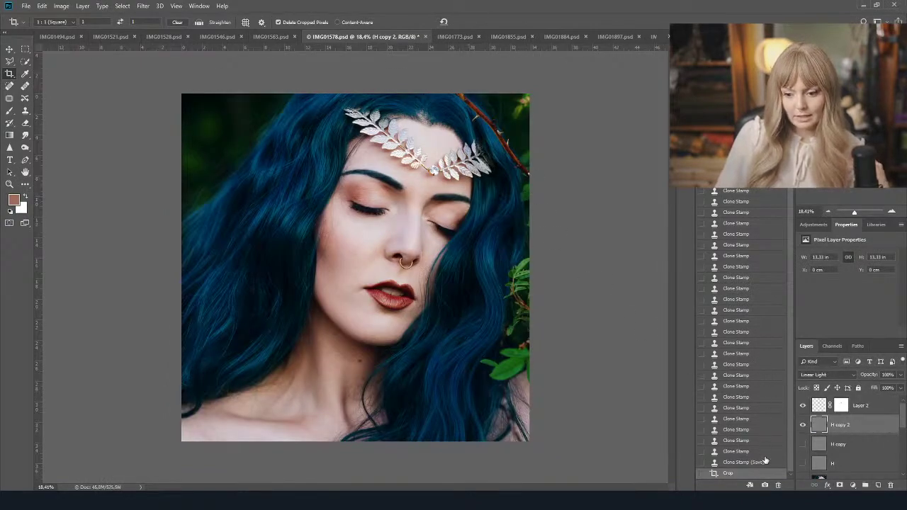
left_click(744, 462)
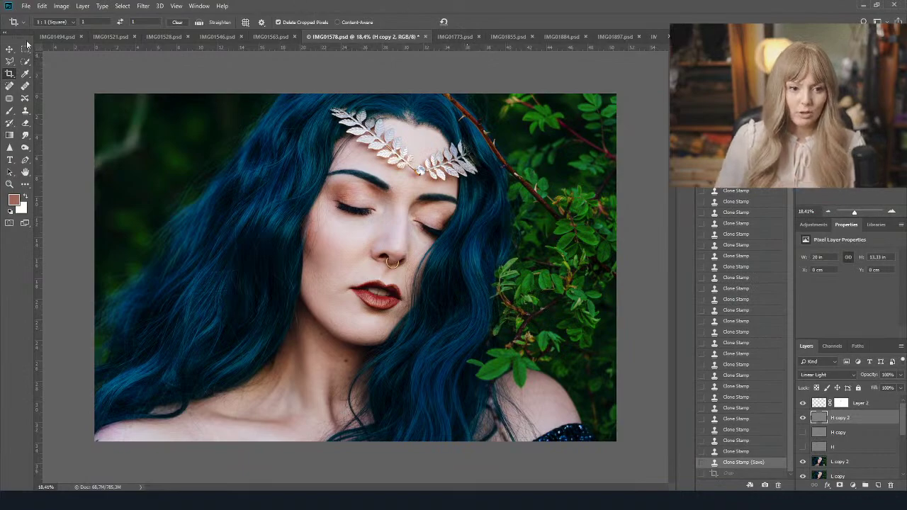
Step: Clear the crop's fixed 1 : 1 ratio so the frame can be resized freely
left_click(50, 22)
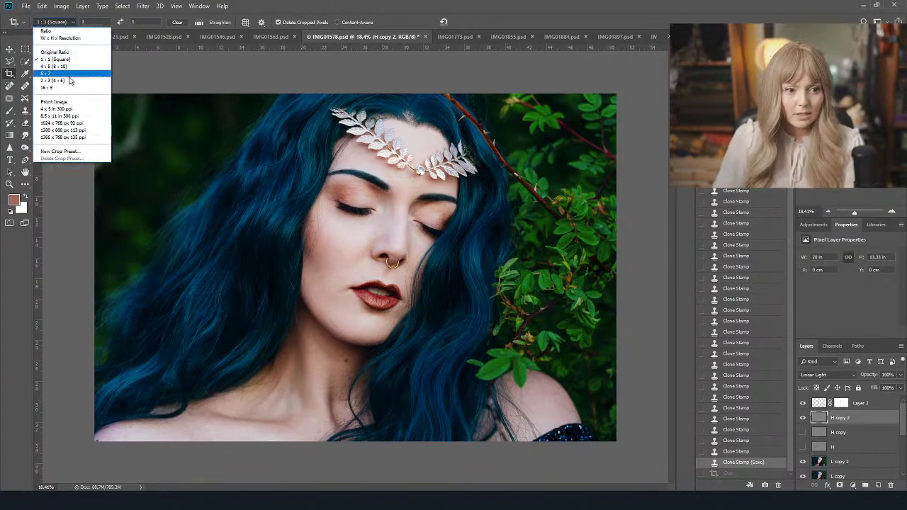
left_click(221, 94)
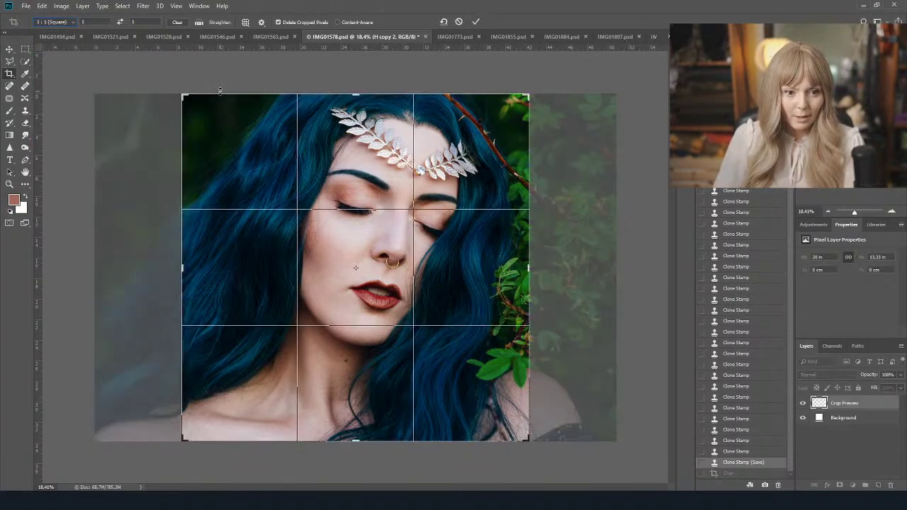
key("Escape")
left_click(180, 25)
left_click(288, 175)
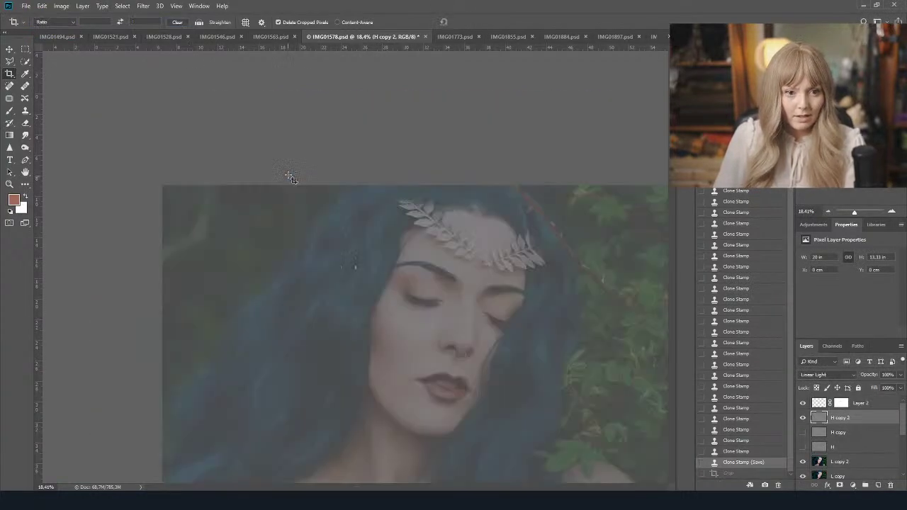
key("Escape")
Step: Try a free-form panoramic crop of about 50.80 × 16.22 cm around the face and undo it
left_click(437, 231)
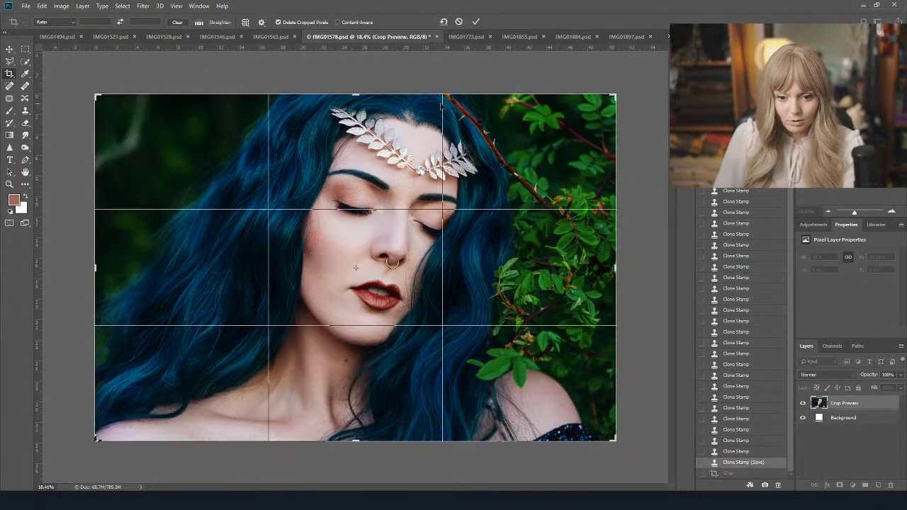
left_click_drag(625, 92, 618, 132)
left_click_drag(605, 186, 613, 188)
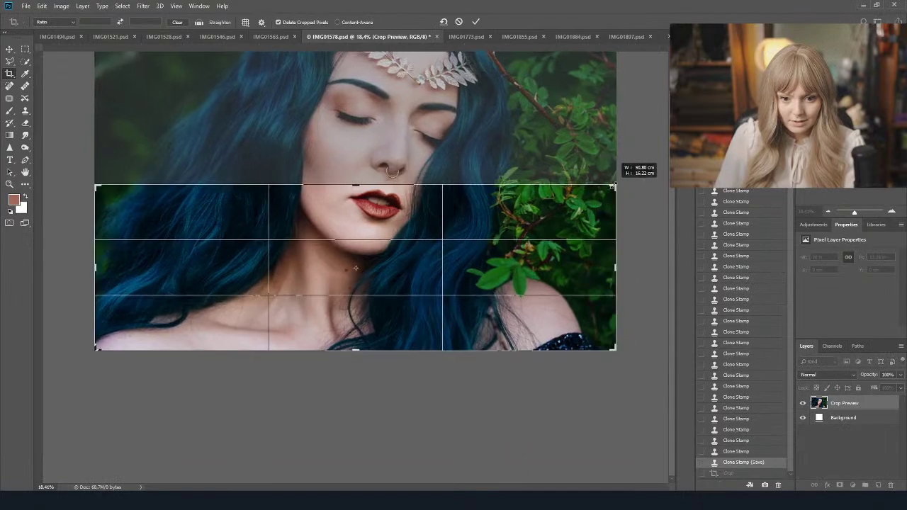
left_click_drag(546, 273, 544, 328)
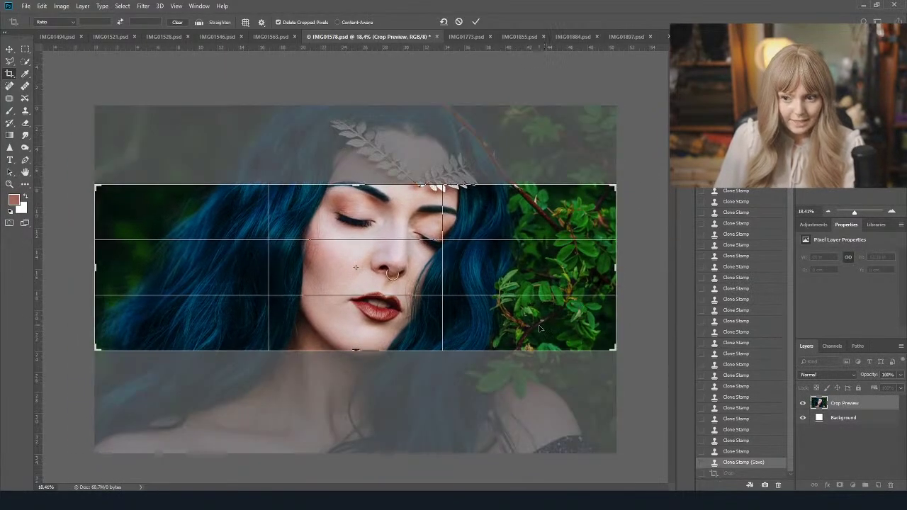
key("Return")
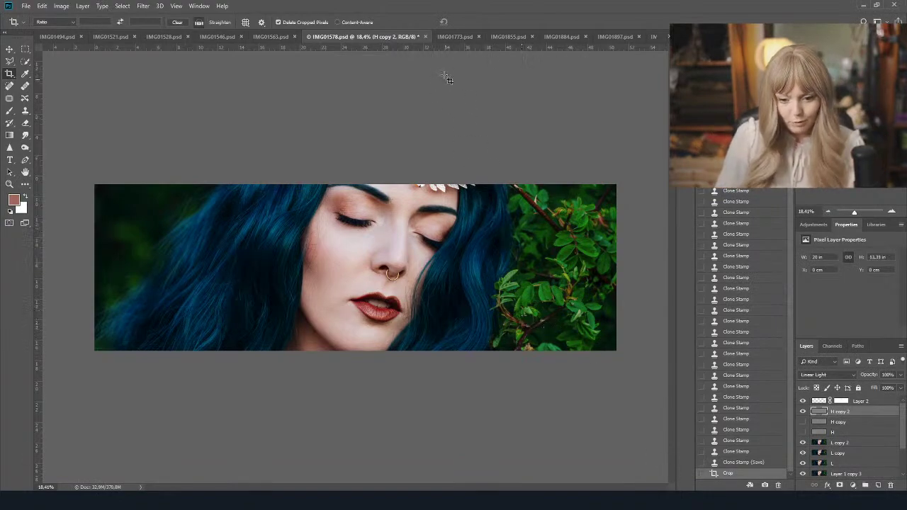
key("ctrl+z")
Step: Switch to IMG01563.psd, try a free-form panoramic crop of about 20 × 8.49 in around the face and shoulder, and undo it
left_click(271, 37)
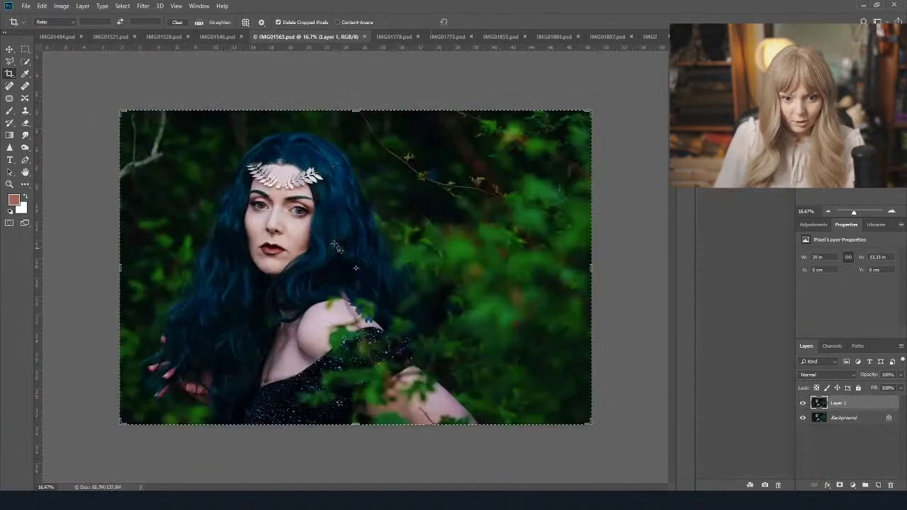
left_click(447, 424)
left_click_drag(363, 426, 363, 367)
left_click_drag(379, 274, 381, 241)
key("Return")
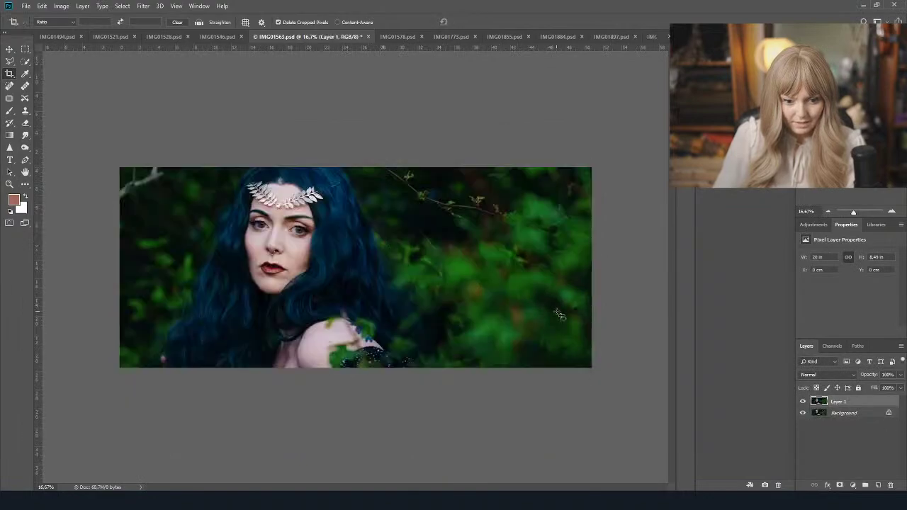
key("ctrl+z")
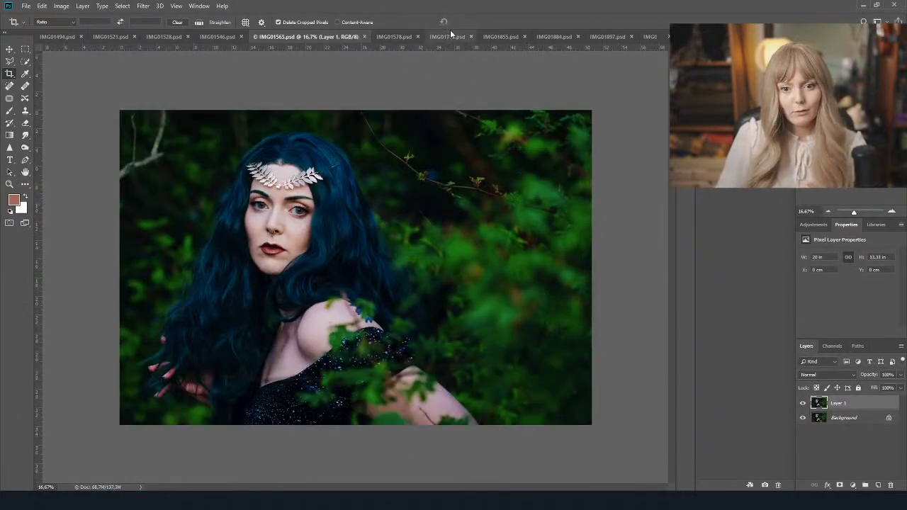
Step: Try a 4 : 5 (8 : 10) crop of IMG01563.psd with the woman shifted towards the middle of the frame, and undo it
left_click(52, 25)
left_click(54, 70)
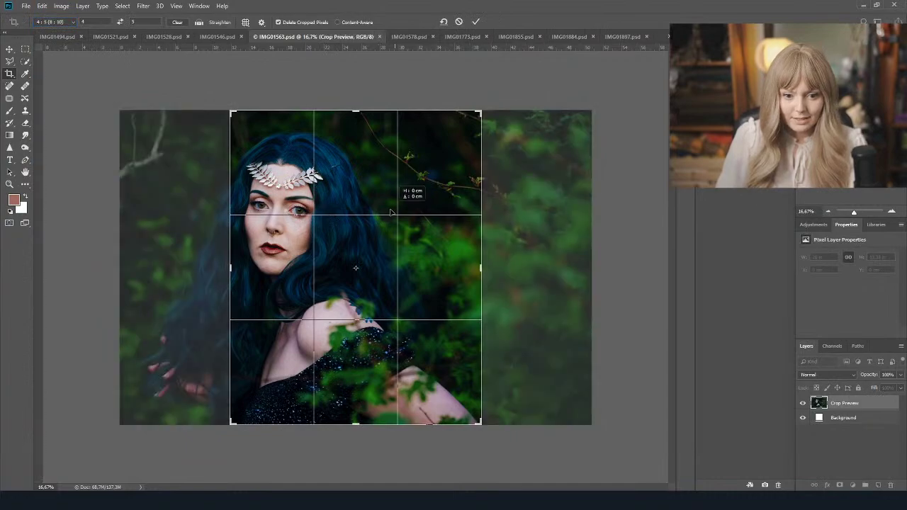
left_click_drag(391, 212, 426, 210)
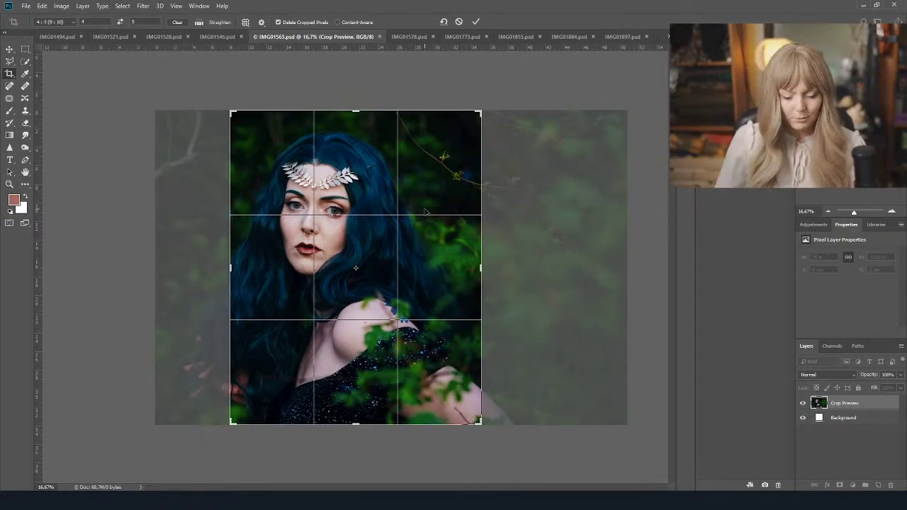
left_click_drag(425, 211, 435, 211)
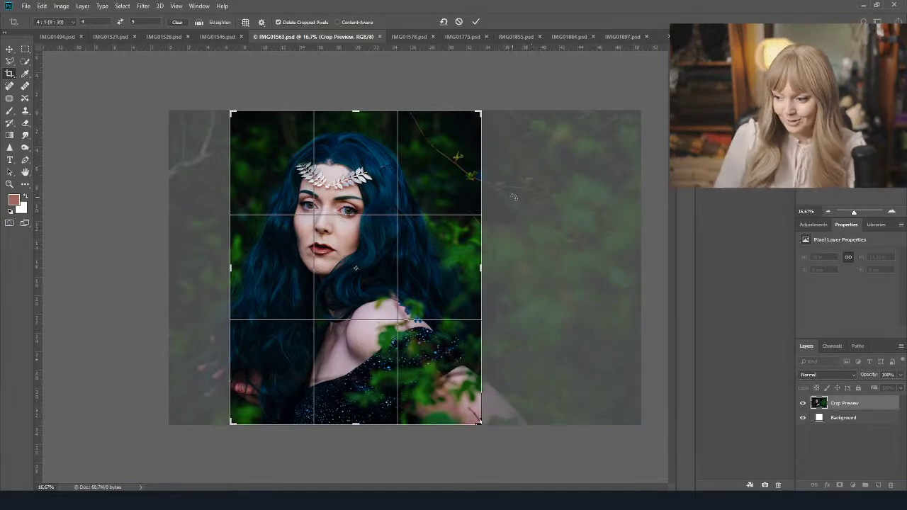
key("Return")
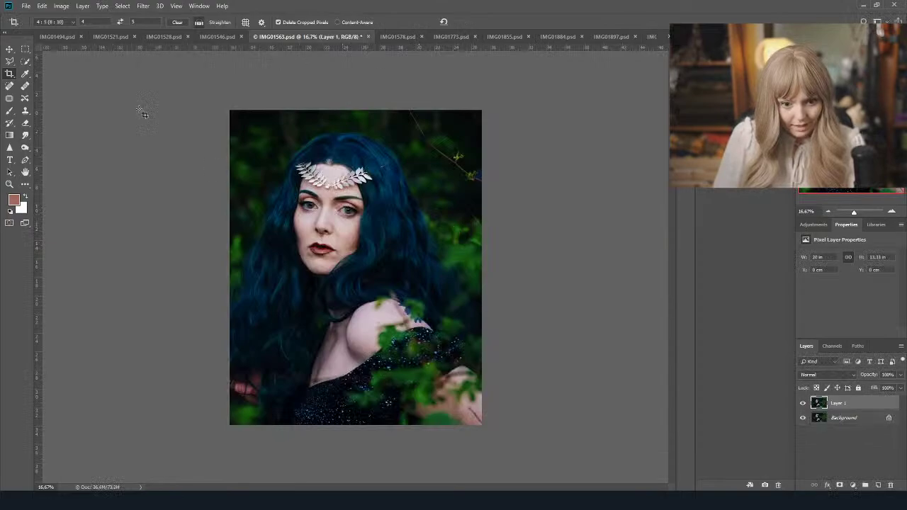
key("ctrl+z")
Step: Try a 1 : 1 (Square) crop of IMG01563.psd that keeps the woman's raised hand in the frame, and undo it
left_click(58, 24)
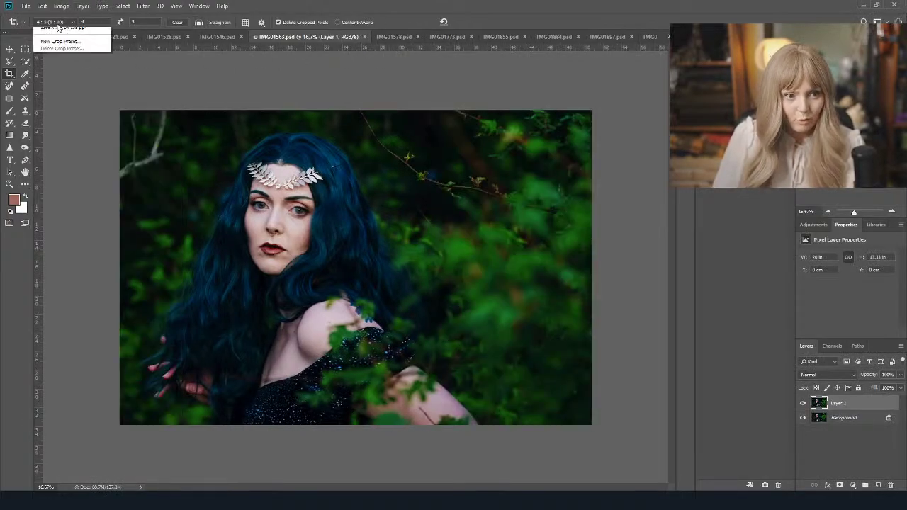
left_click(60, 57)
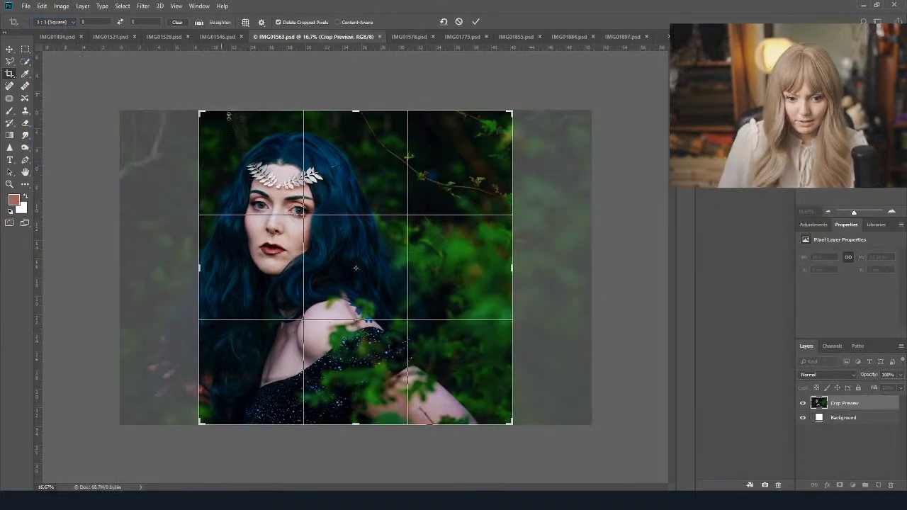
left_click_drag(314, 293, 373, 293)
key("Return")
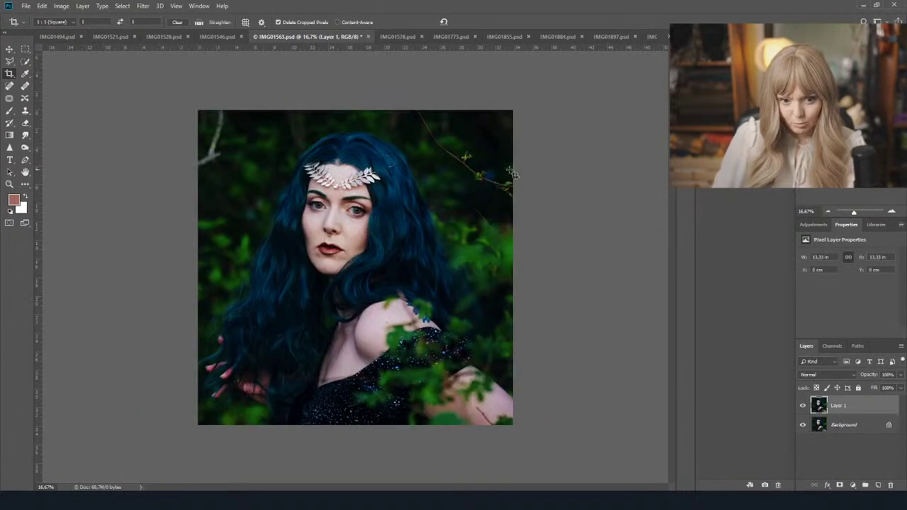
key("ctrl+z")
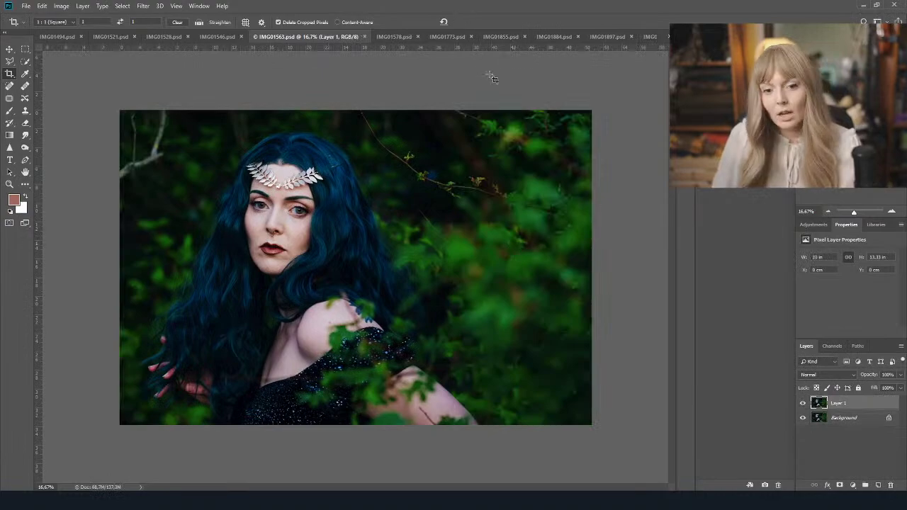
Step: Switch from cropping to the Rectangular Marquee tool and look through the open photos up to IMG01942.psd
left_click(486, 37)
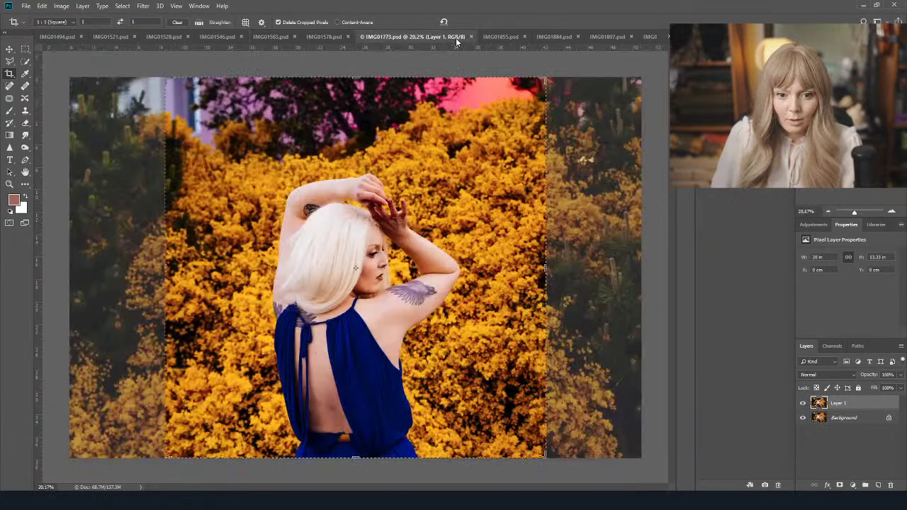
left_click(554, 36)
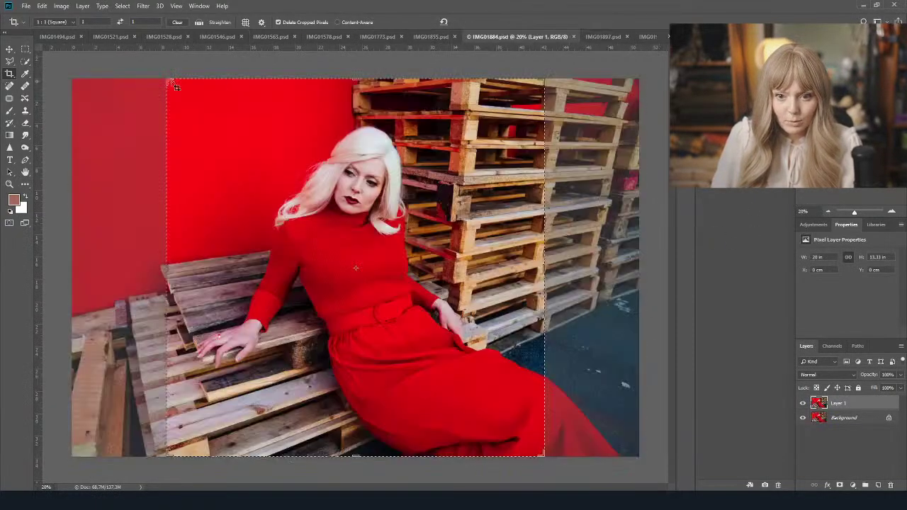
left_click(24, 49)
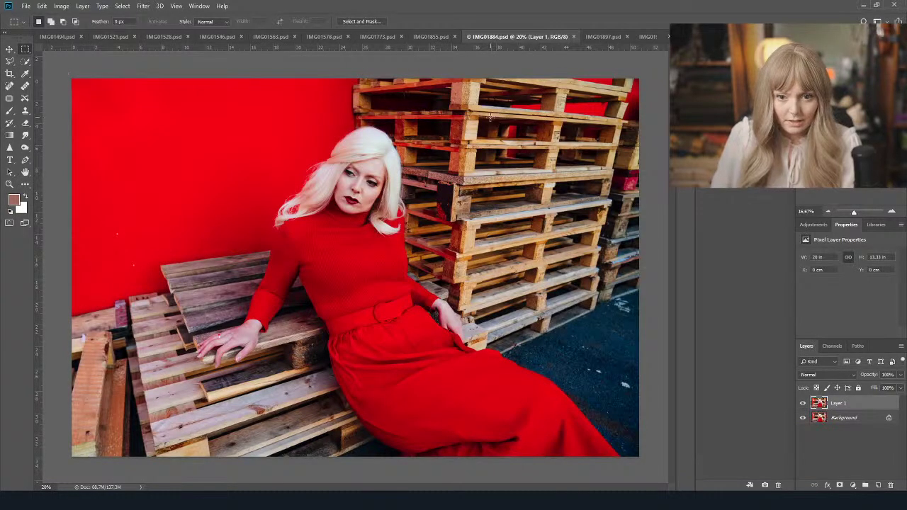
key("ctrl+Tab")
key("ctrl+Tab")
key("ctrl+Tab")
key("ctrl+Tab")
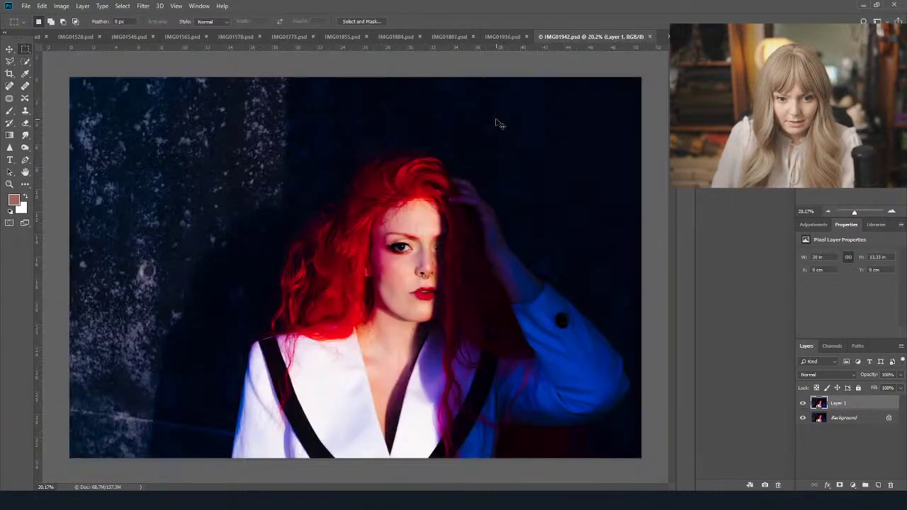
key("ctrl+shift+Tab")
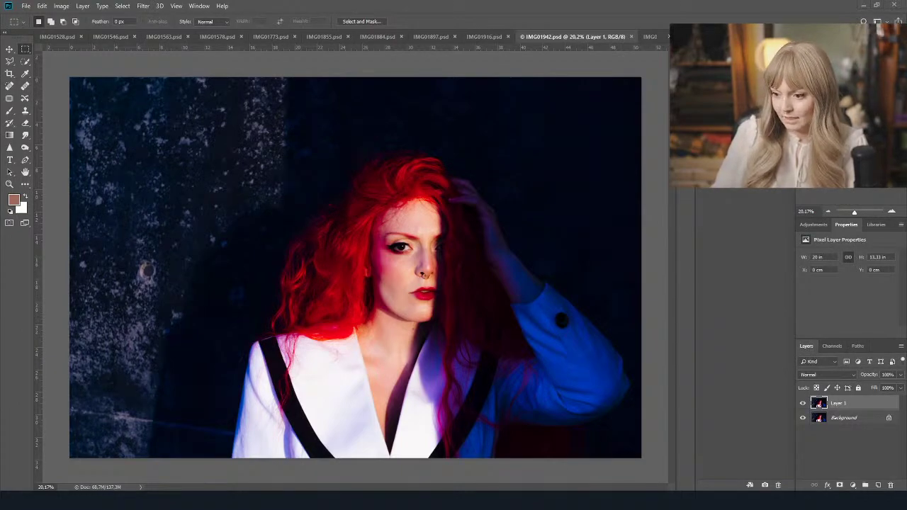
Step: Look through the other open photos, from IMG01958.psd and IMG01963.psd round to IMG01546.psd
key("ctrl+Tab")
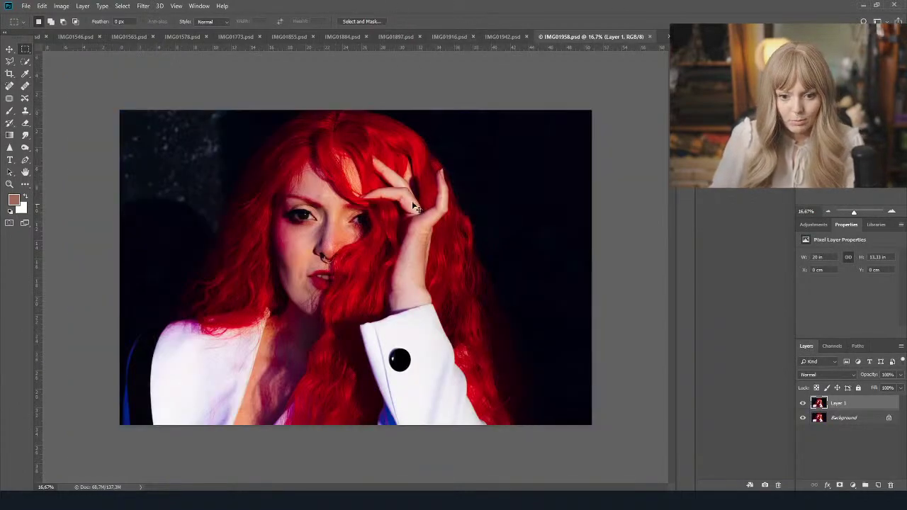
key("ctrl+Tab")
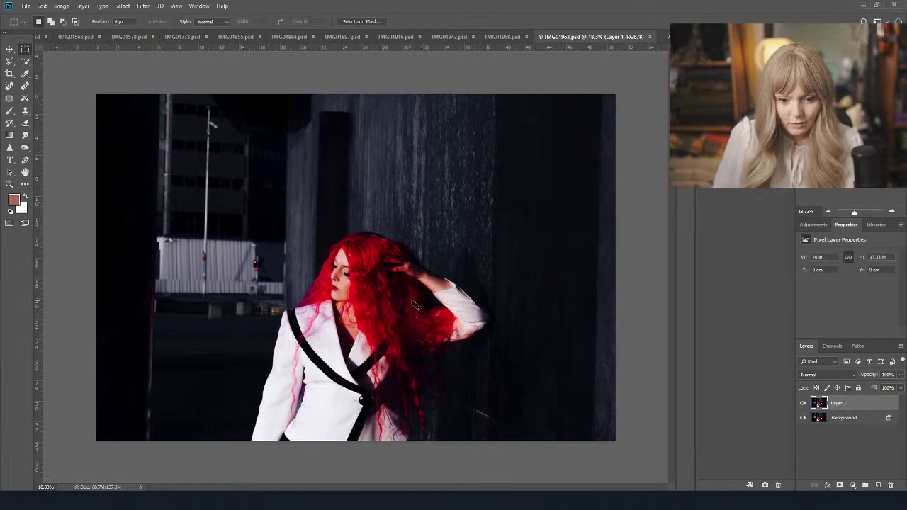
key("ctrl+Tab")
key("ctrl+Tab")
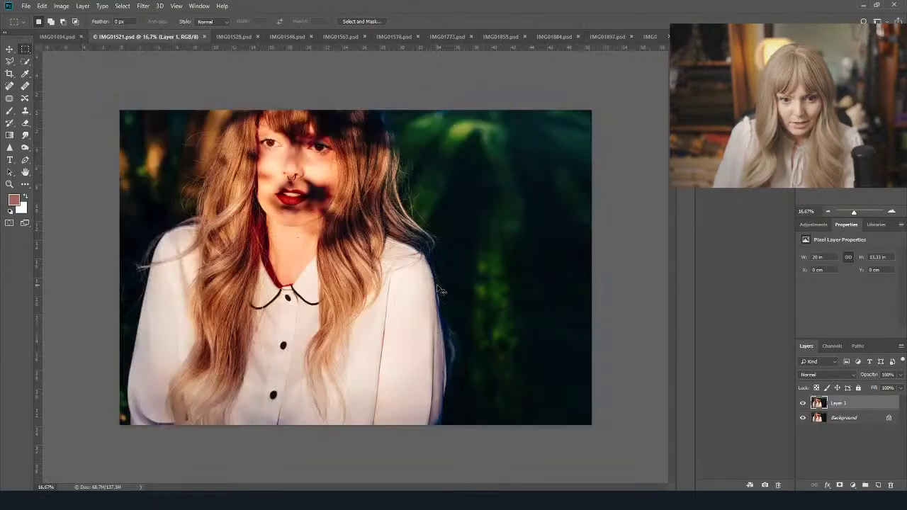
key("ctrl+Tab")
key("ctrl+Tab")
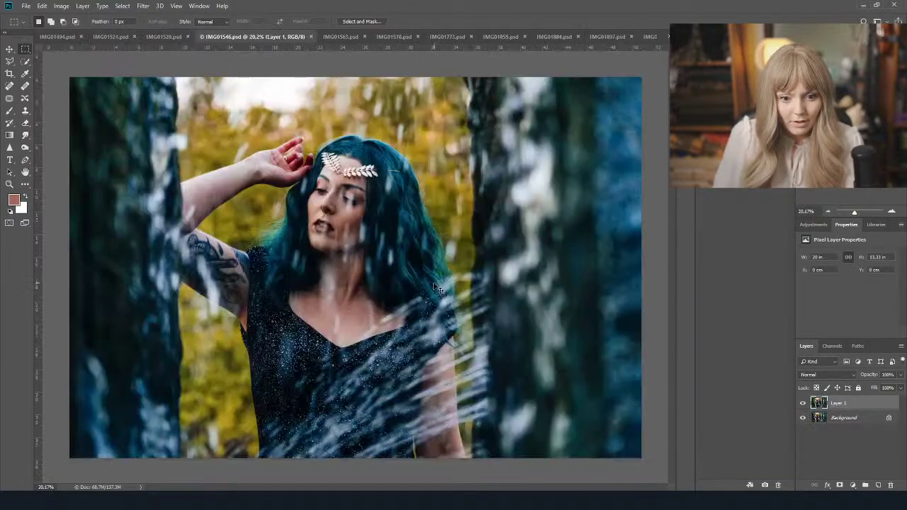
Step: Return to IMG01578.psd and close it without saving the changes
key("ctrl+Tab")
key("ctrl+Tab")
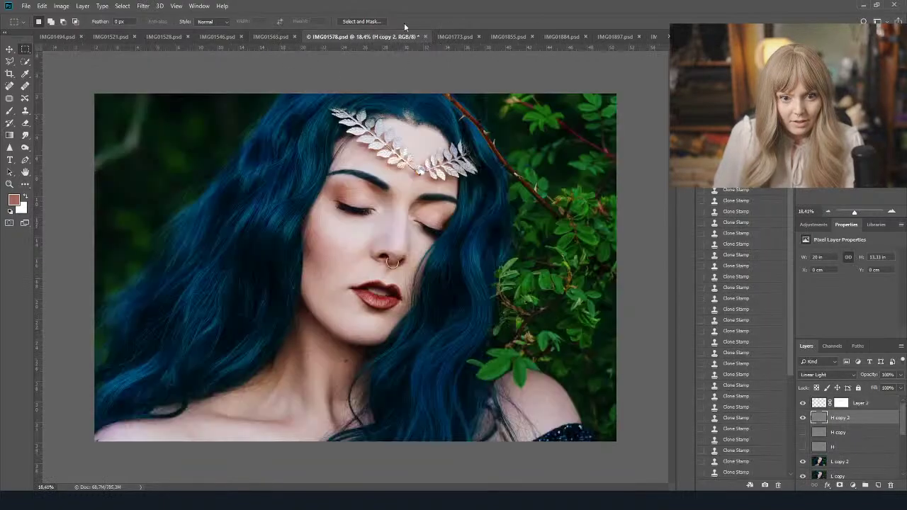
left_click(425, 37)
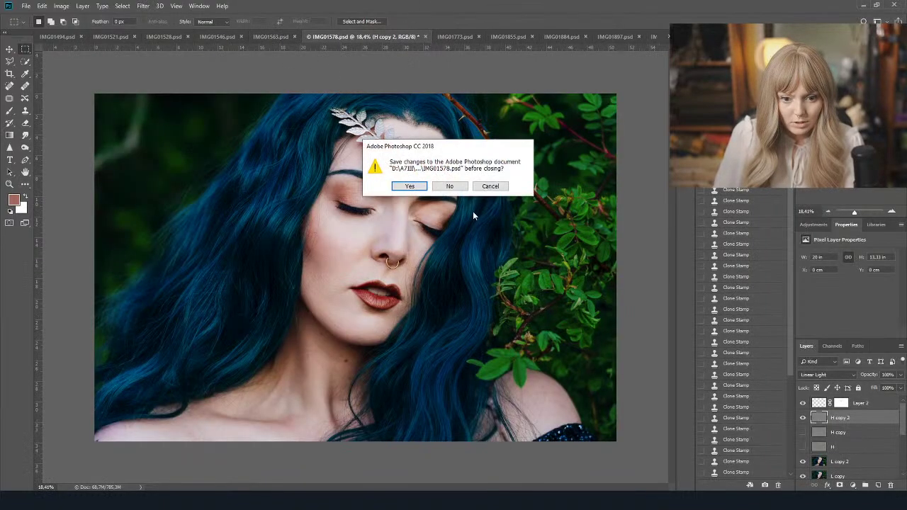
left_click(453, 187)
Step: Go through the open photos to IMG01942.psd and open its Layer 1 in the Liquify filter
key("ctrl+Tab")
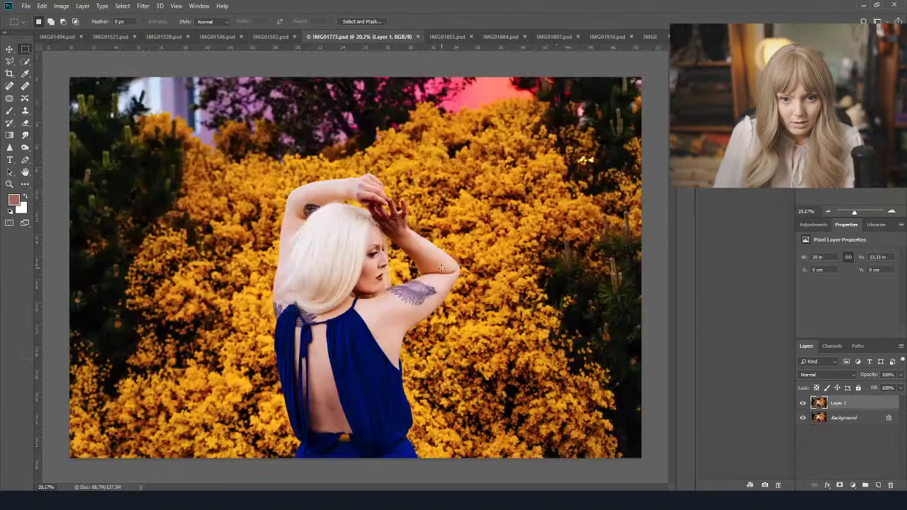
key("ctrl+Tab")
key("ctrl+Tab")
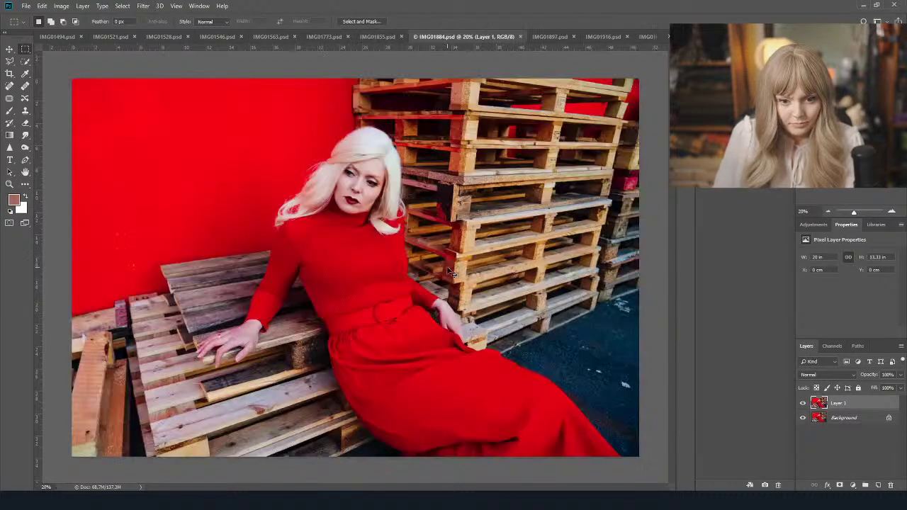
key("ctrl+Tab")
key("ctrl+Tab")
key("ctrl+Tab")
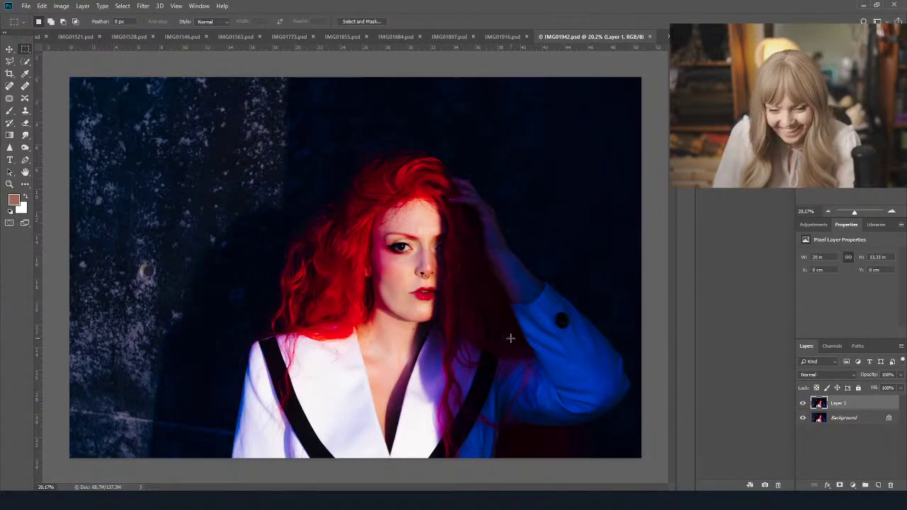
key("ctrl+Tab")
key("ctrl+shift+Tab")
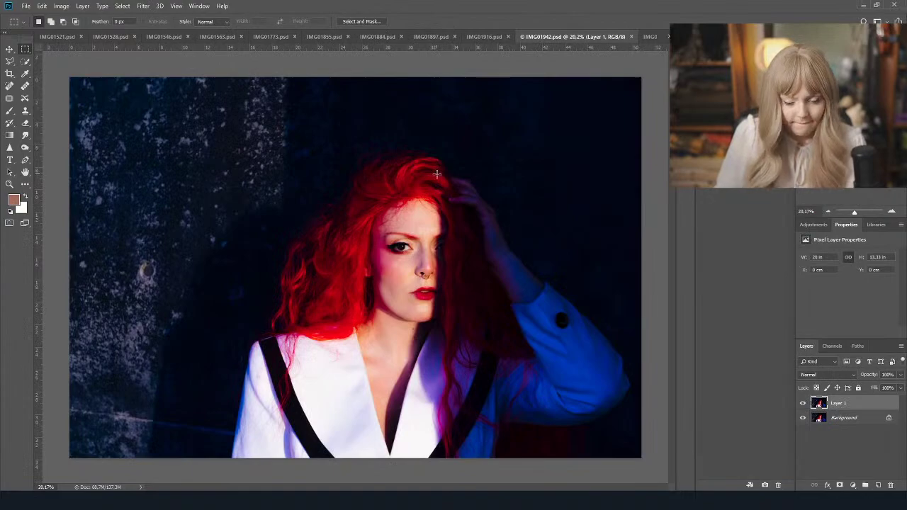
left_click(144, 6)
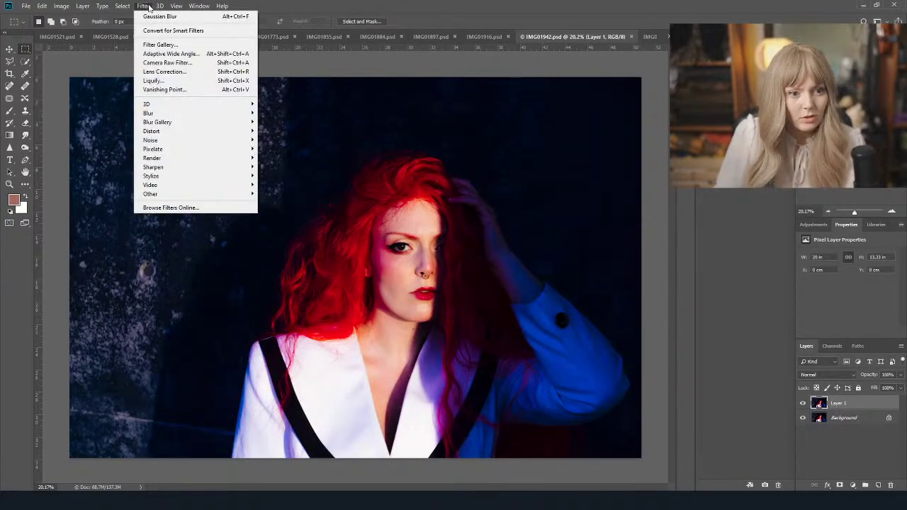
left_click(175, 83)
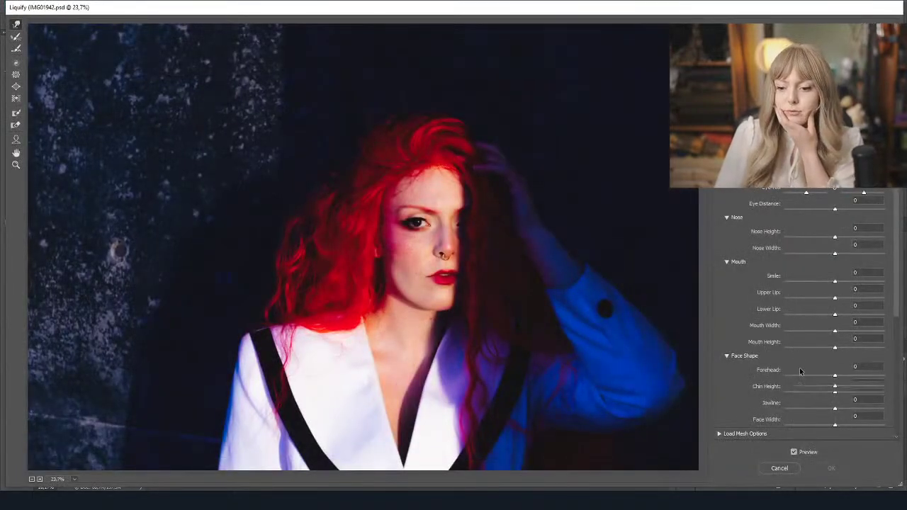
Step: Reshape the face with Forehead -4, Chin Height 15, Jawline -28 and Face Width -18, and compare it with the original
scroll(799, 358, "down", 1)
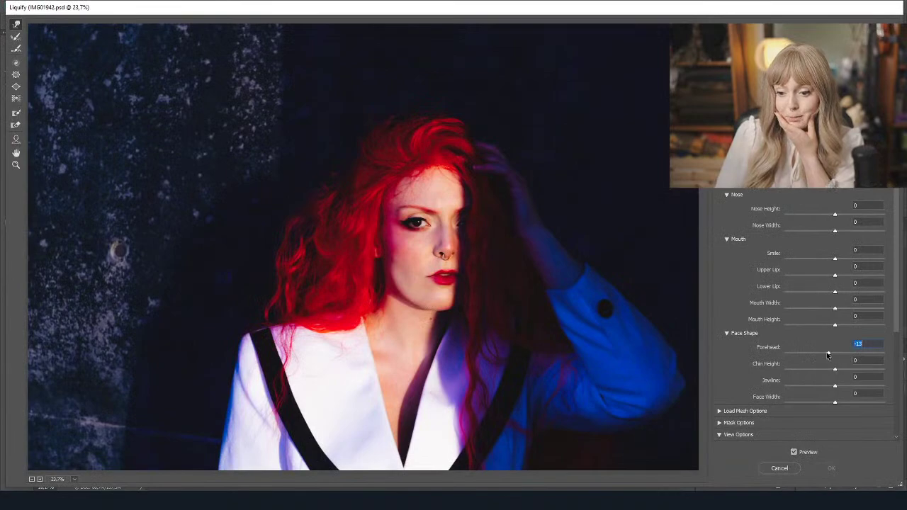
left_click_drag(835, 353, 815, 387)
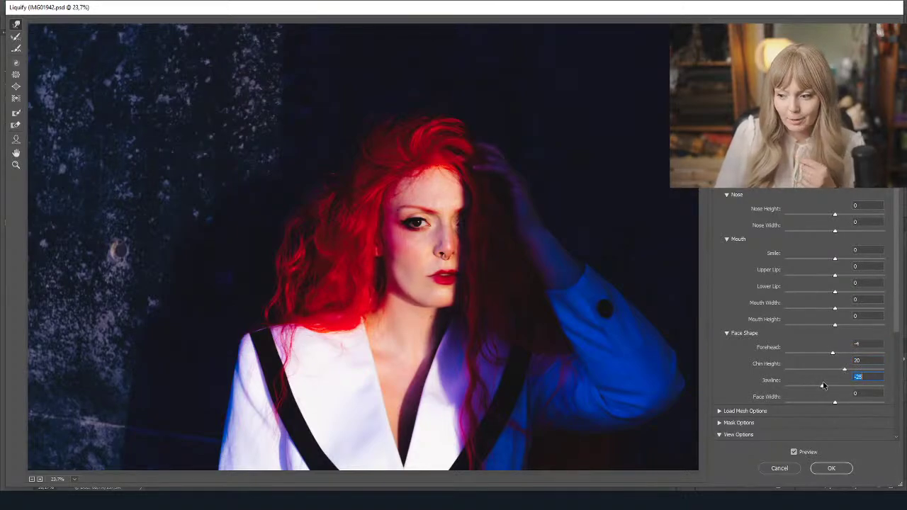
left_click_drag(835, 402, 844, 382)
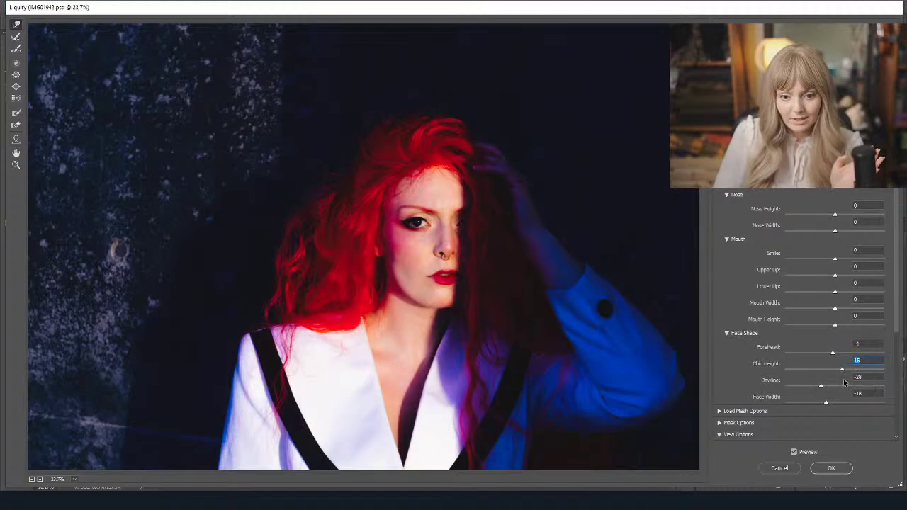
left_click(793, 452)
left_click(793, 452)
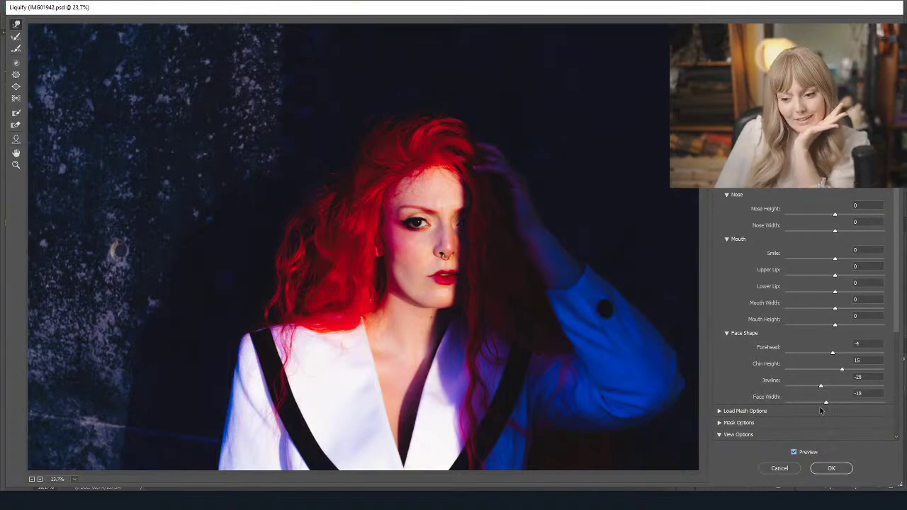
Step: Refine the face shape to Jawline -21, Face Width -8 and Chin Height 20, compare with the original and apply Liquify
left_click_drag(824, 383, 831, 414)
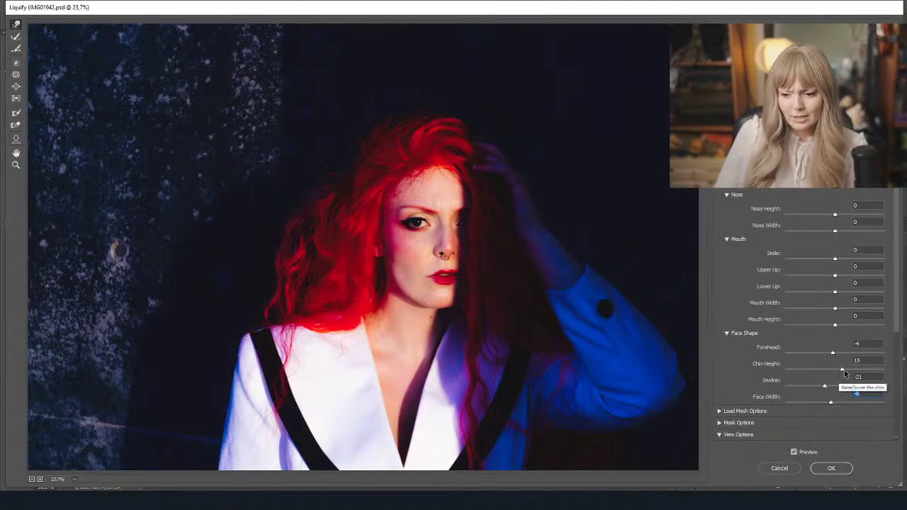
left_click_drag(843, 372, 846, 375)
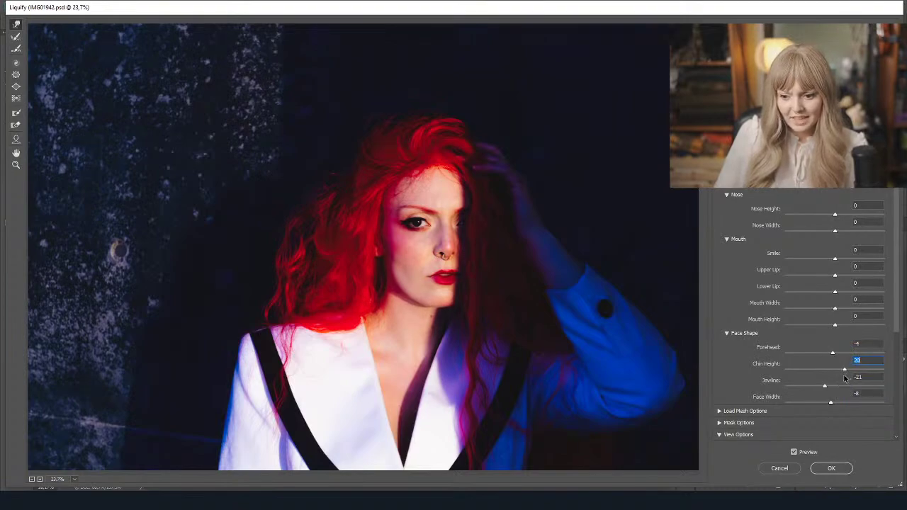
left_click(794, 453)
left_click(794, 452)
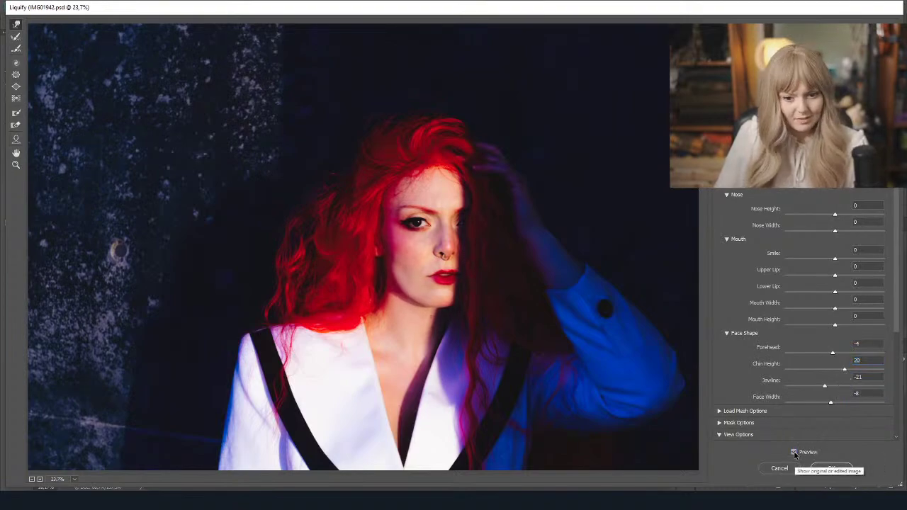
key("Return")
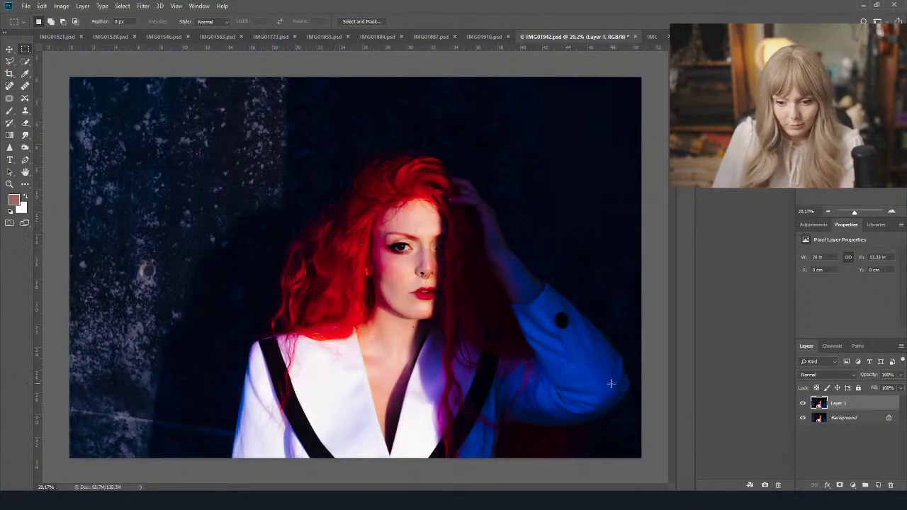
Step: Inspect the reshaped face up close and duplicate Layer 1
scroll(407, 268, "up", 5)
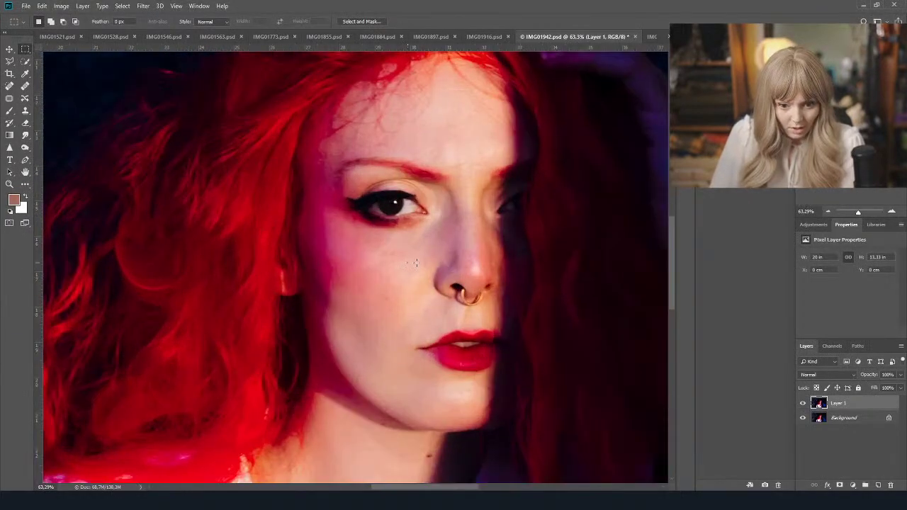
scroll(416, 263, "up", 2)
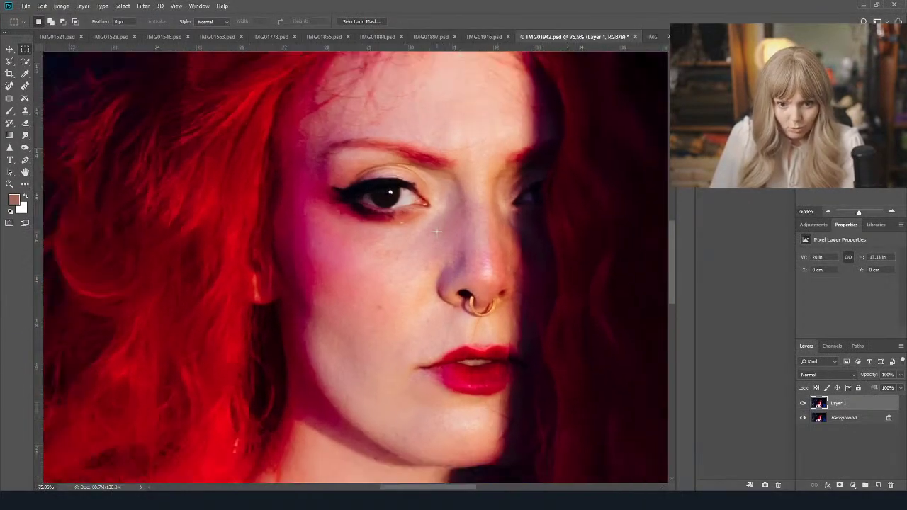
scroll(437, 231, "down", 1)
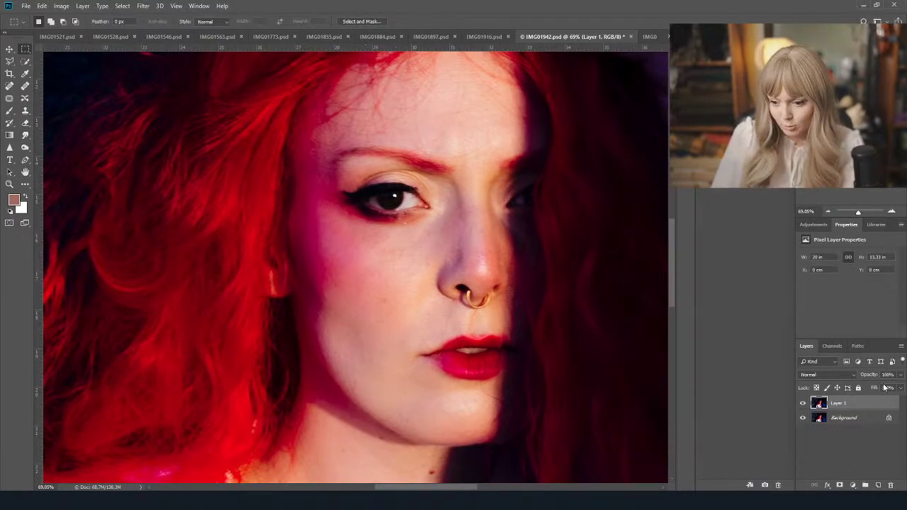
key("ctrl+j")
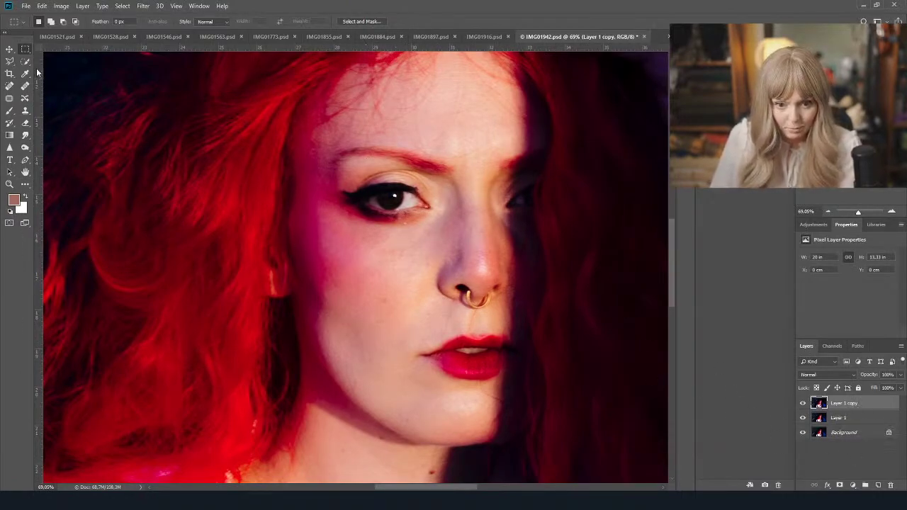
Step: Sample a magenta foreground colour from the skin beside the lit eyebrow's outer end and reduce the Soft Round brush size
scroll(322, 162, "up", 3)
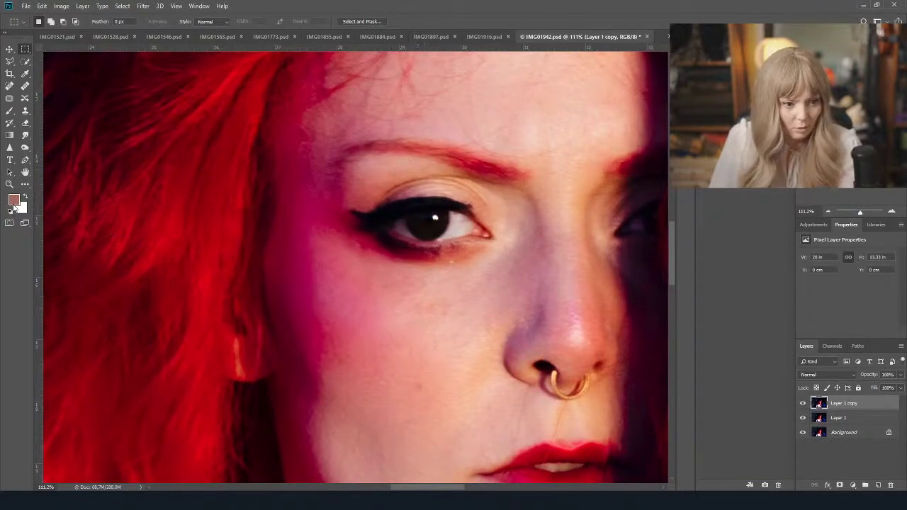
left_click(13, 200)
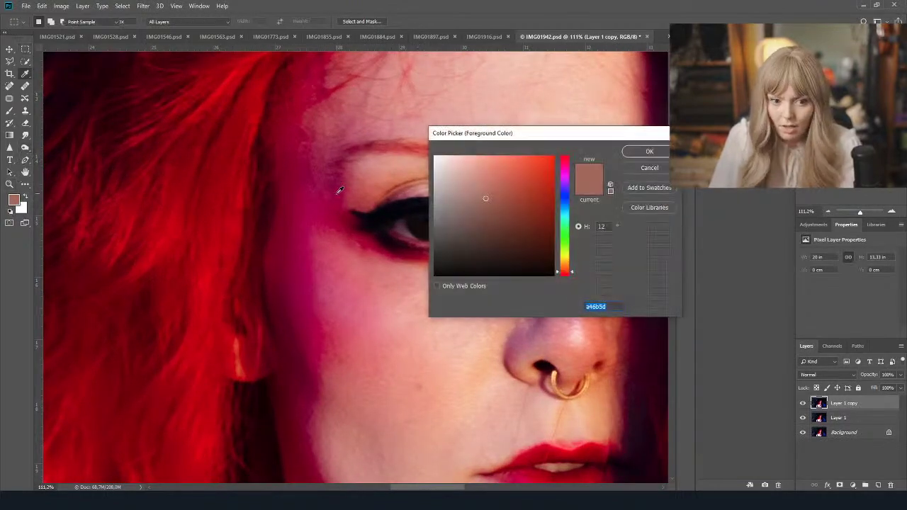
left_click(325, 201)
left_click(648, 151)
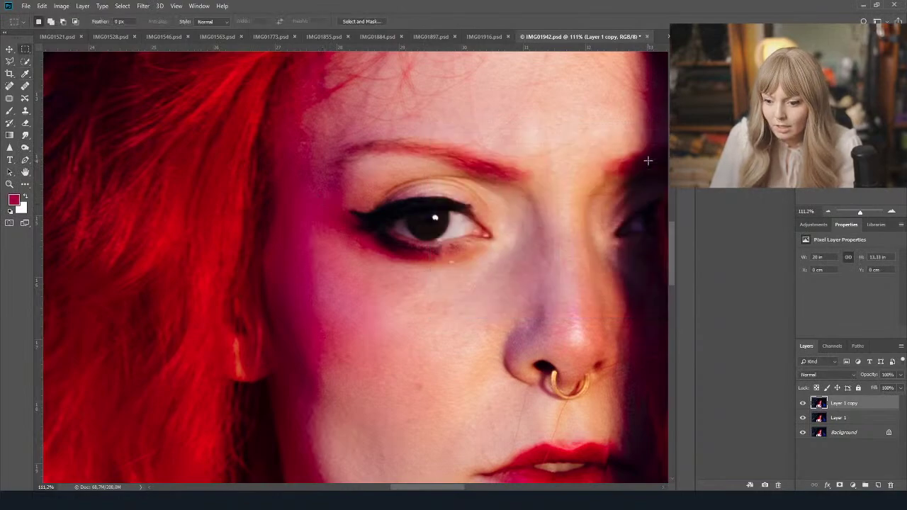
key("b")
left_click(40, 21)
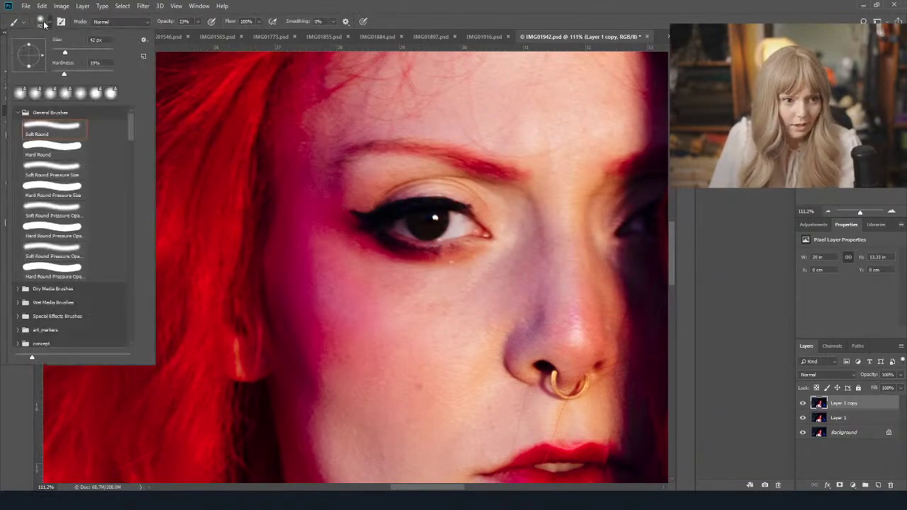
left_click_drag(59, 54, 56, 54)
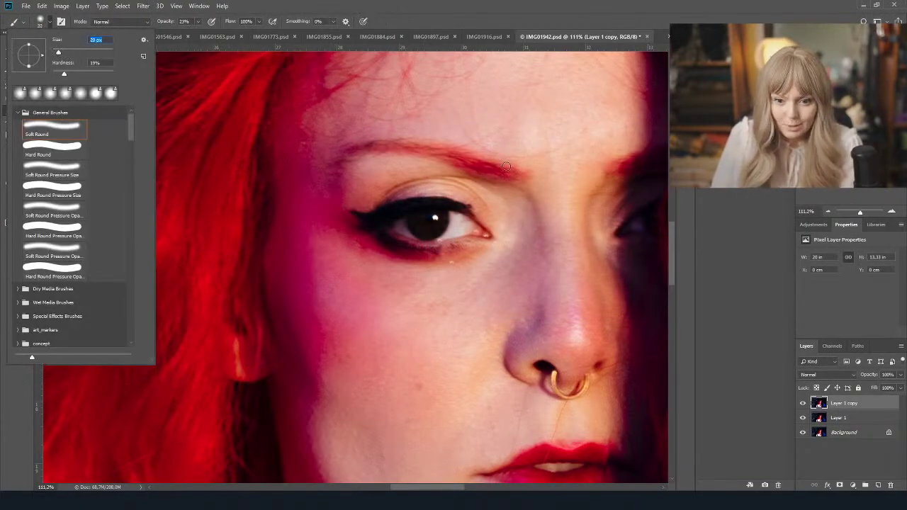
Step: Try painting both eyebrows magenta directly on Layer 1 copy, and revert all of these brush strokes
left_click_drag(501, 166, 421, 152)
mouse_move(490, 171)
left_mouse_down()
mouse_move(384, 145)
mouse_move(471, 157)
mouse_move(416, 146)
mouse_move(453, 156)
left_mouse_up()
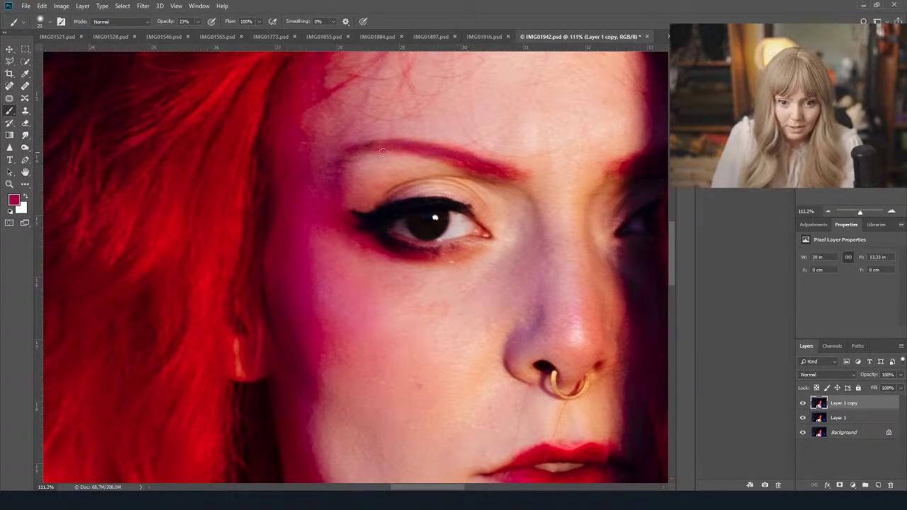
mouse_move(345, 153)
left_mouse_down()
mouse_move(414, 153)
mouse_move(404, 145)
mouse_move(328, 158)
mouse_move(369, 157)
mouse_move(394, 144)
mouse_move(451, 153)
mouse_move(524, 181)
mouse_move(443, 157)
mouse_move(520, 172)
mouse_move(473, 156)
mouse_move(443, 153)
mouse_move(506, 170)
mouse_move(426, 152)
left_mouse_up()
key("ctrl+z")
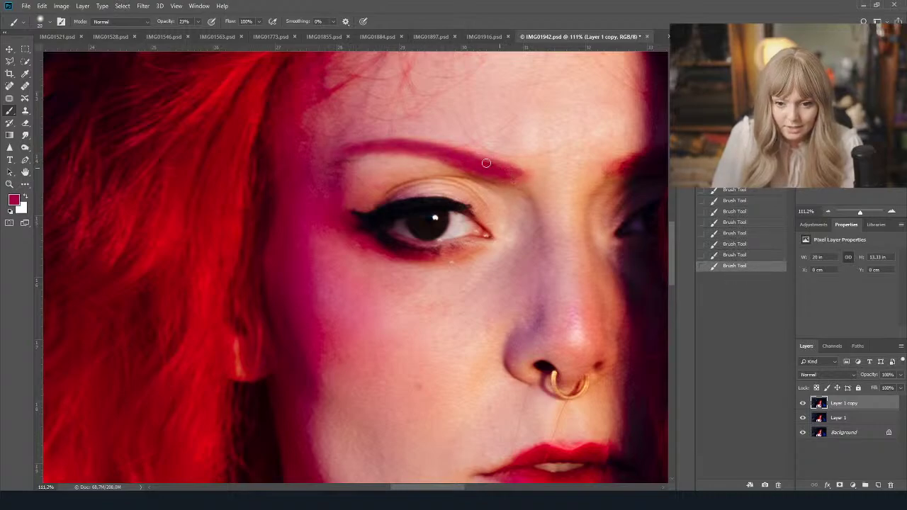
mouse_move(486, 165)
left_mouse_down()
mouse_move(398, 147)
mouse_move(537, 189)
mouse_move(513, 169)
left_mouse_up()
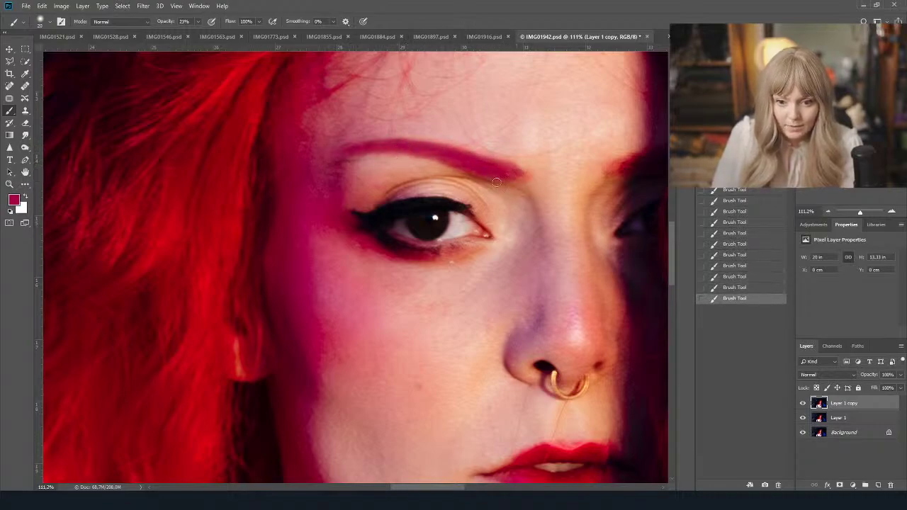
mouse_move(644, 178)
left_mouse_down()
mouse_move(566, 182)
mouse_move(547, 169)
mouse_move(535, 179)
left_mouse_up()
mouse_move(591, 152)
left_mouse_down()
mouse_move(550, 175)
mouse_move(592, 165)
mouse_move(539, 171)
mouse_move(571, 157)
left_mouse_up()
scroll(389, 217, "down", 6)
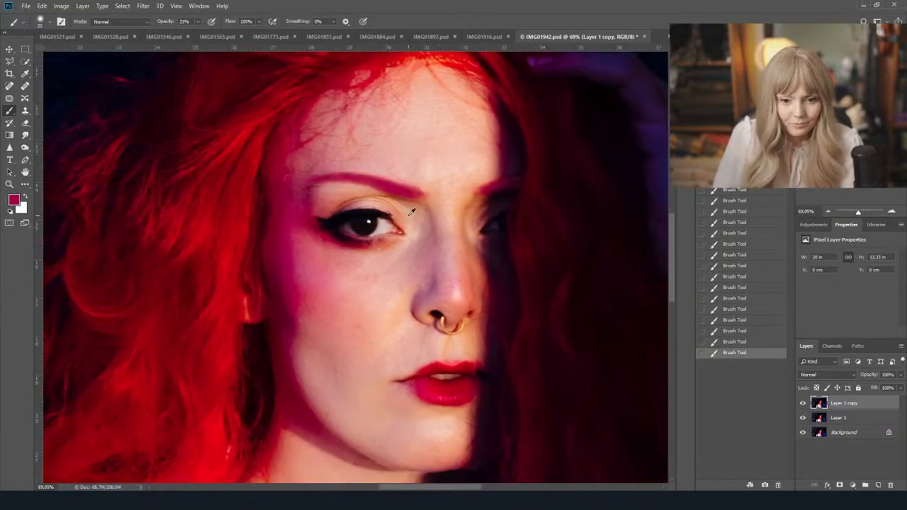
scroll(412, 212, "up", 7)
mouse_move(338, 153)
left_mouse_down()
mouse_move(404, 165)
mouse_move(256, 150)
left_mouse_up()
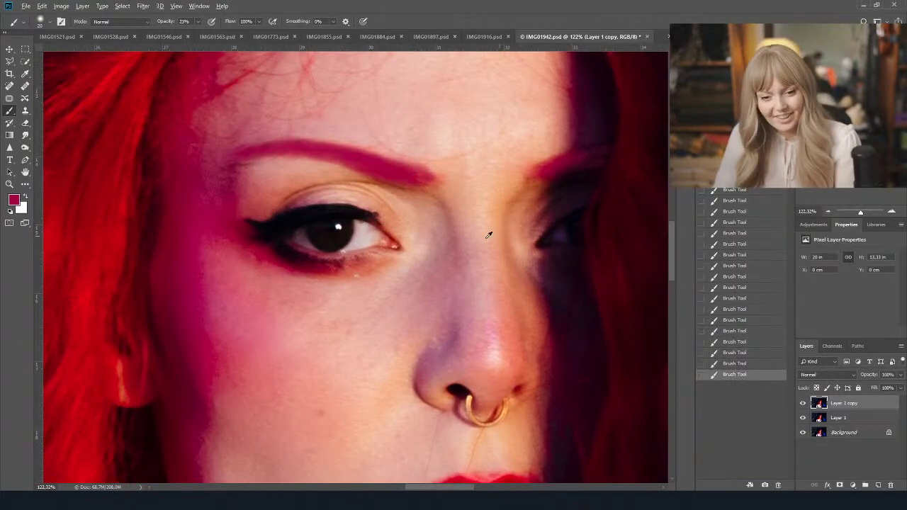
scroll(454, 232, "down", 2)
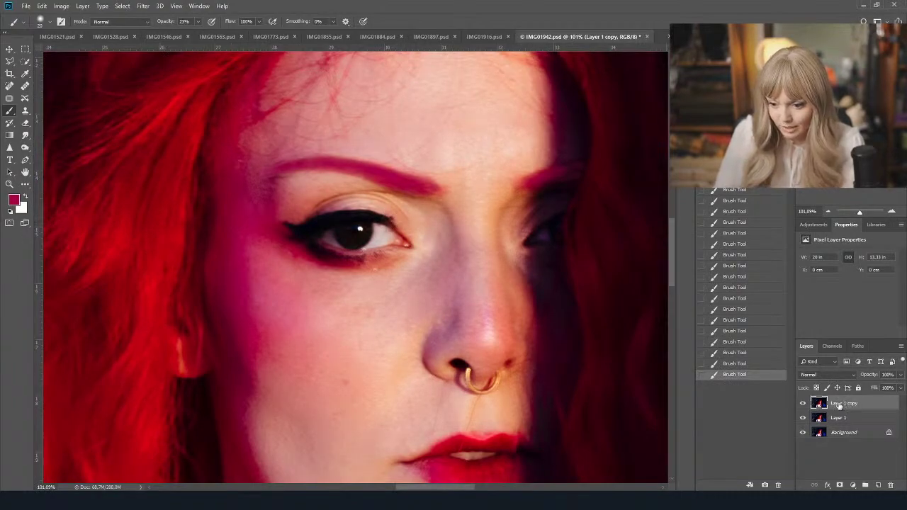
left_click(735, 135)
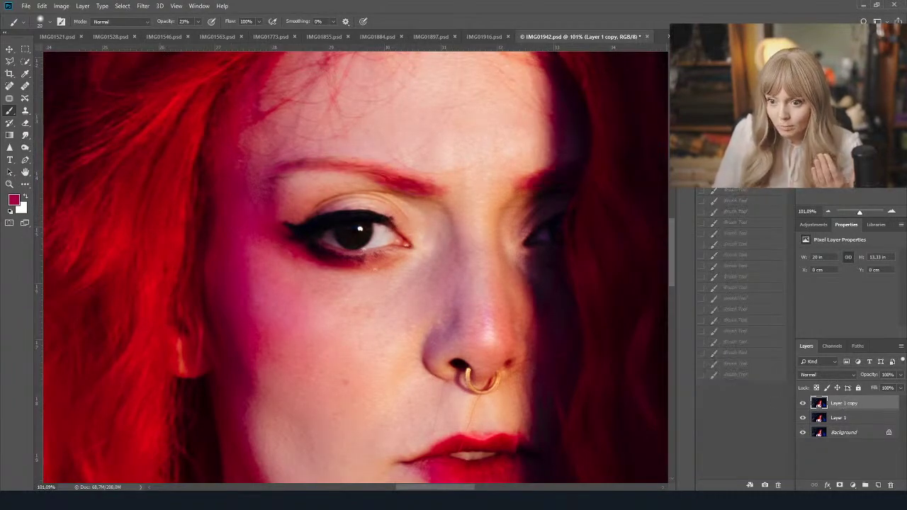
Step: Add a new empty layer above Layer 1 copy and paint magenta strokes along the lit eyebrow up to its inner end
left_click(879, 486)
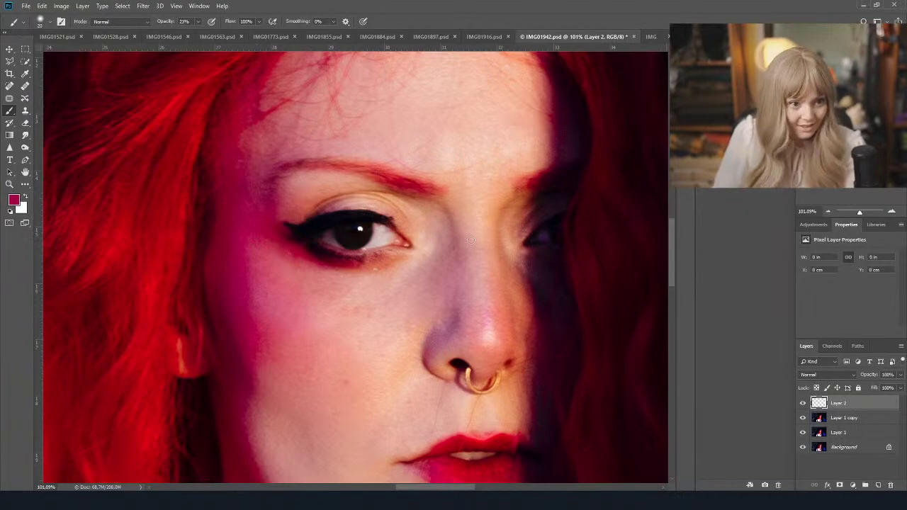
mouse_move(362, 177)
left_mouse_down()
mouse_move(408, 187)
mouse_move(330, 167)
left_mouse_up()
key("ctrl+z")
key("ctrl+z")
mouse_move(406, 190)
left_mouse_down()
mouse_move(339, 161)
mouse_move(399, 181)
mouse_move(319, 162)
left_mouse_up()
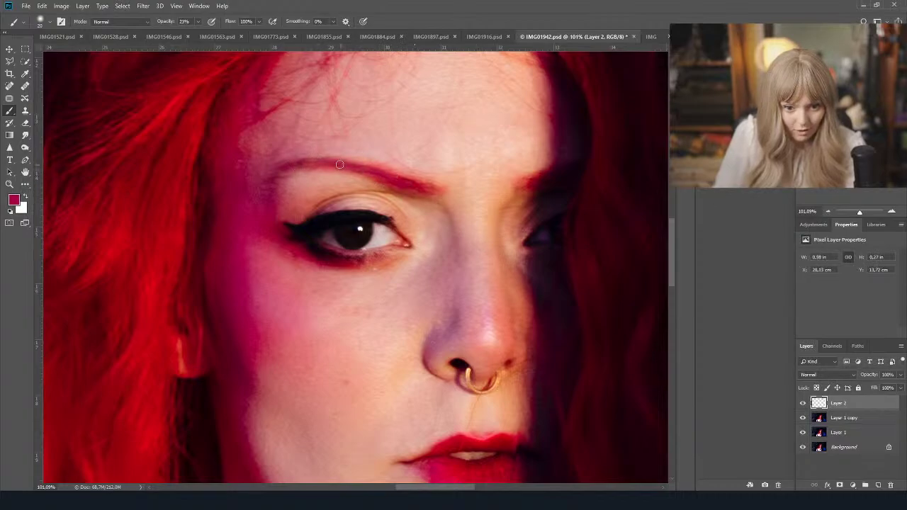
left_click_drag(346, 165, 333, 163)
left_click_drag(312, 162, 253, 170)
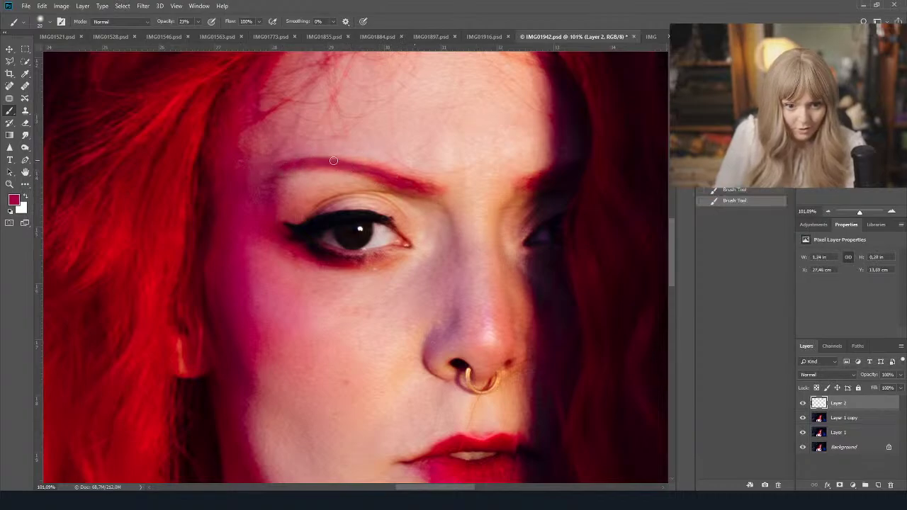
left_click_drag(400, 178, 344, 163)
left_click_drag(432, 185, 417, 182)
mouse_move(416, 182)
left_mouse_down()
mouse_move(335, 160)
mouse_move(420, 177)
mouse_move(388, 177)
mouse_move(429, 194)
mouse_move(375, 162)
mouse_move(443, 200)
mouse_move(370, 177)
mouse_move(430, 193)
left_mouse_up()
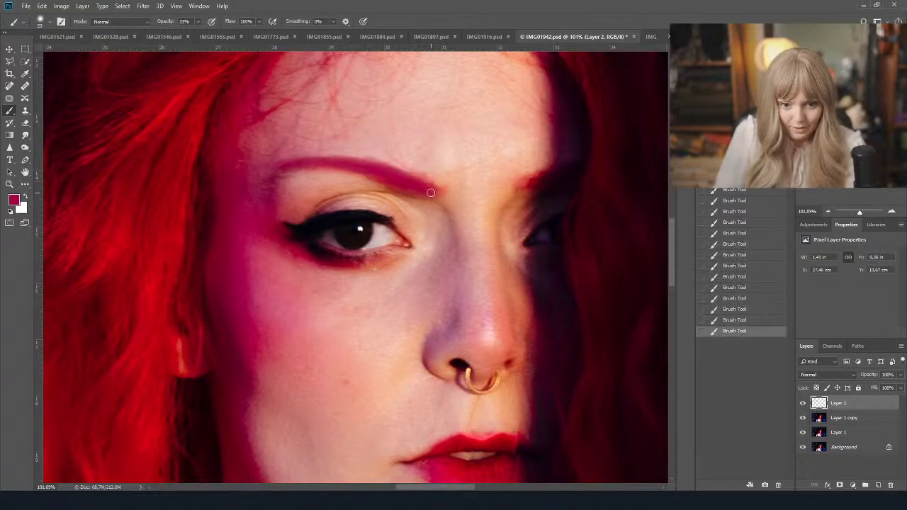
Step: Build up the lit eyebrow's arch and outer tail in magenta, and paint the inner part of the shadowed eyebrow
mouse_move(338, 165)
left_mouse_down()
mouse_move(378, 172)
mouse_move(323, 167)
mouse_move(379, 170)
mouse_move(341, 163)
left_mouse_up()
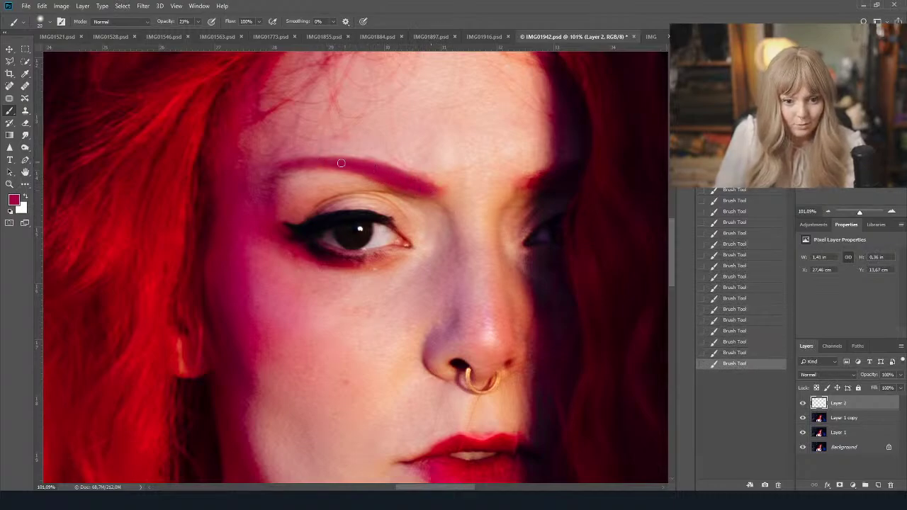
mouse_move(269, 177)
left_mouse_down()
mouse_move(301, 164)
mouse_move(268, 188)
left_mouse_up()
left_click_drag(310, 167, 263, 178)
left_click_drag(263, 178, 319, 163)
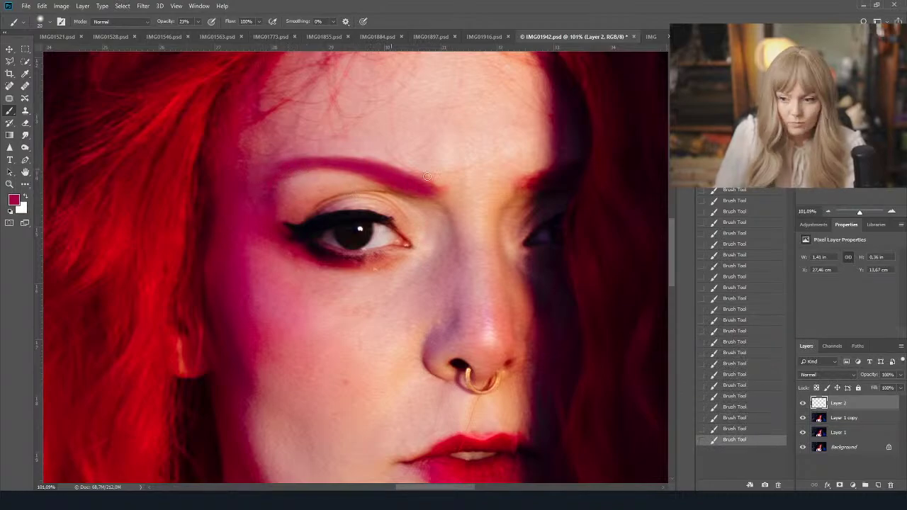
mouse_move(426, 187)
left_mouse_down()
mouse_move(397, 175)
mouse_move(433, 194)
mouse_move(375, 178)
left_mouse_up()
left_click_drag(528, 183, 545, 174)
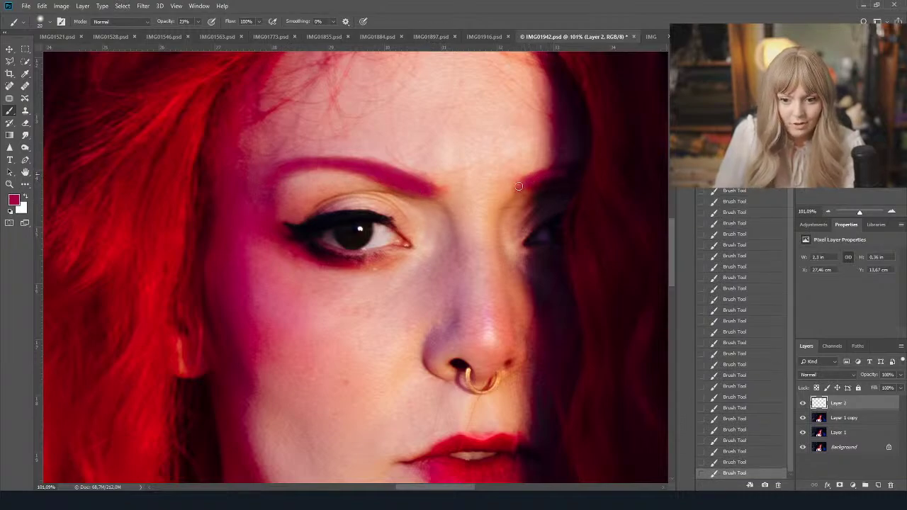
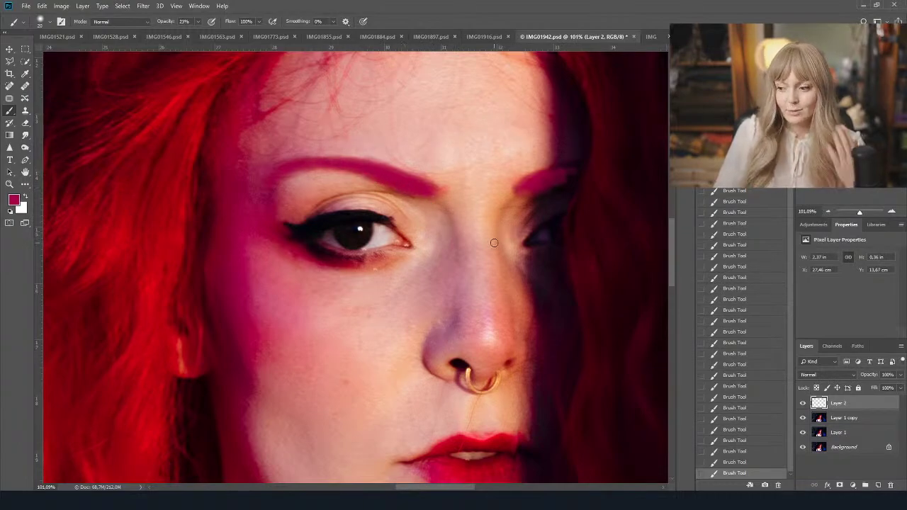
Step: Set the blending mode of the painted eyebrow layer to Soft Light and check the face
left_click(827, 371)
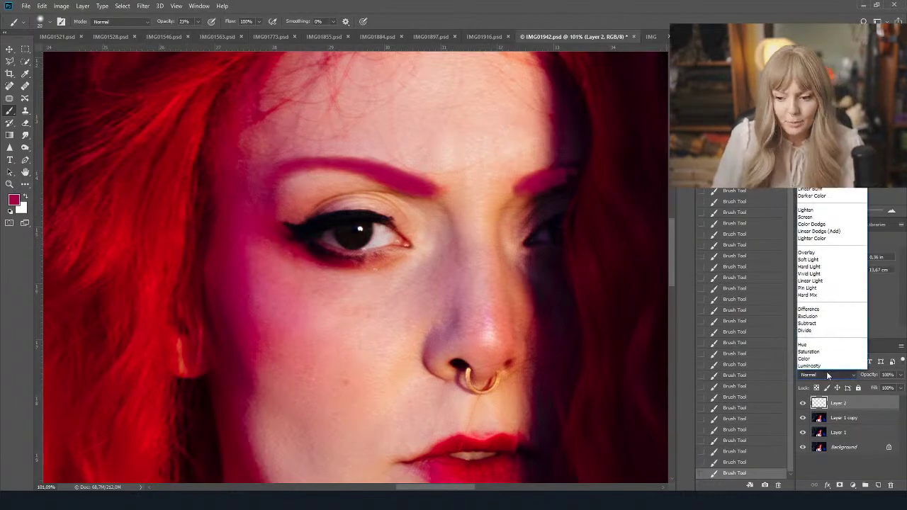
left_click(808, 265)
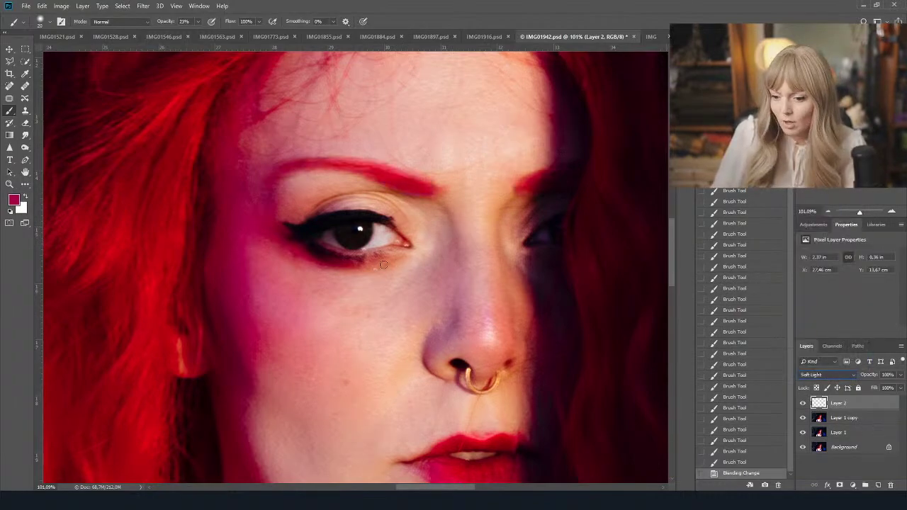
left_click_drag(537, 356, 511, 369)
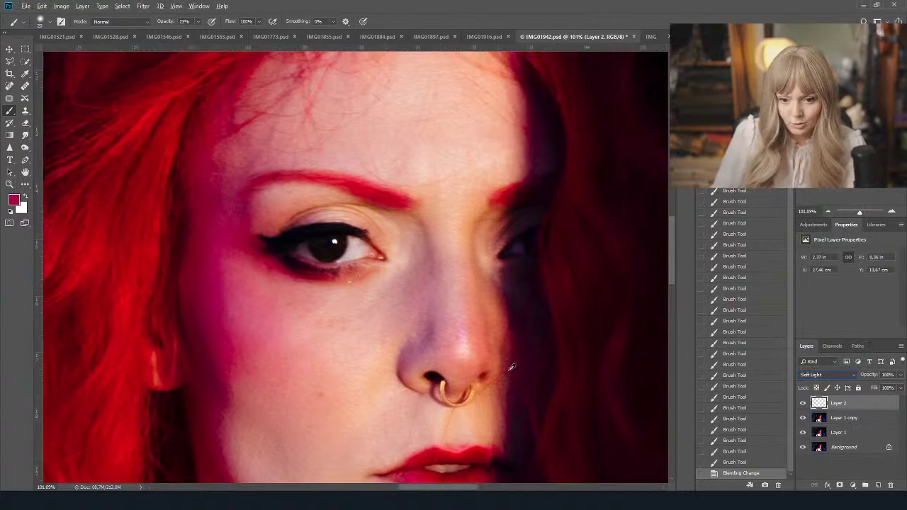
Step: Toggle the painted eyebrow layer's visibility to compare the face with and without the colour
left_click(829, 212)
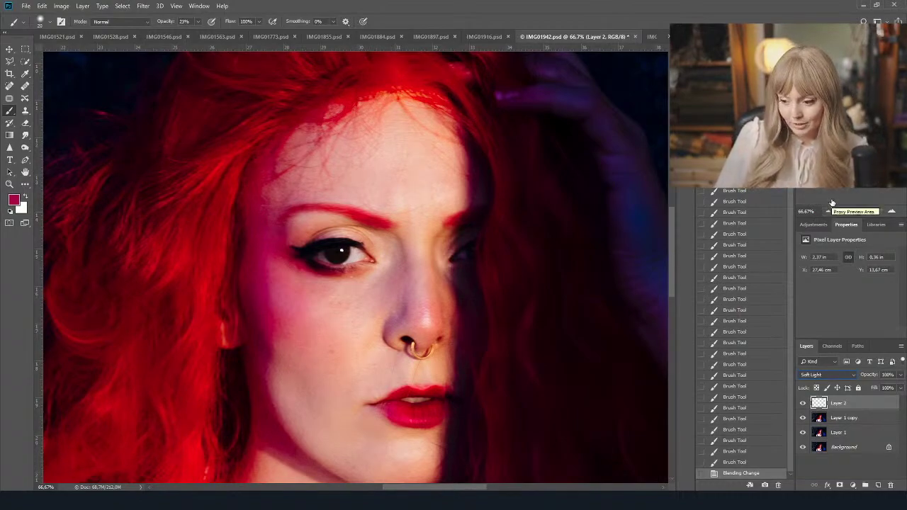
left_click(803, 403)
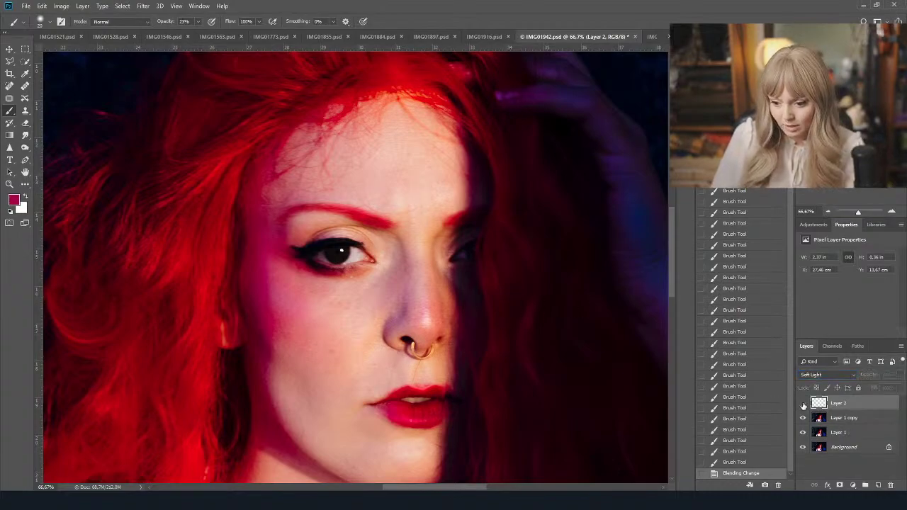
left_click(803, 404)
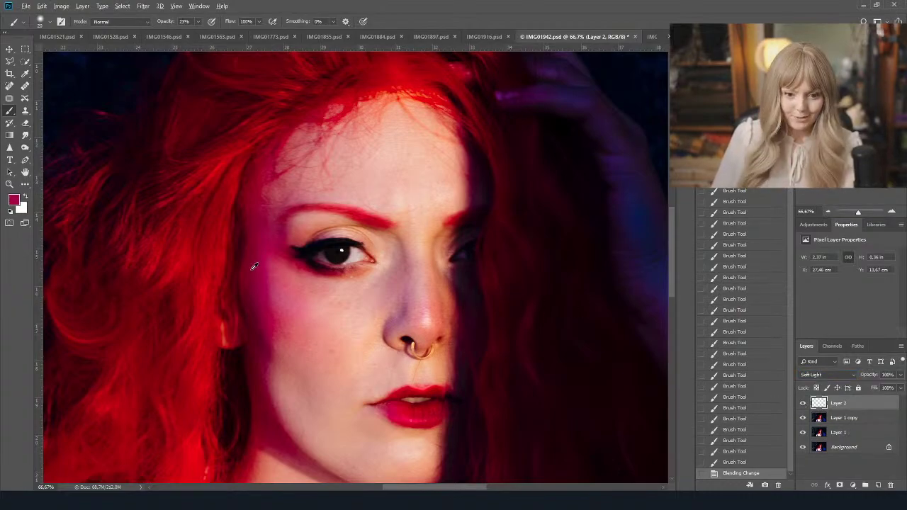
scroll(316, 249, "up", 4)
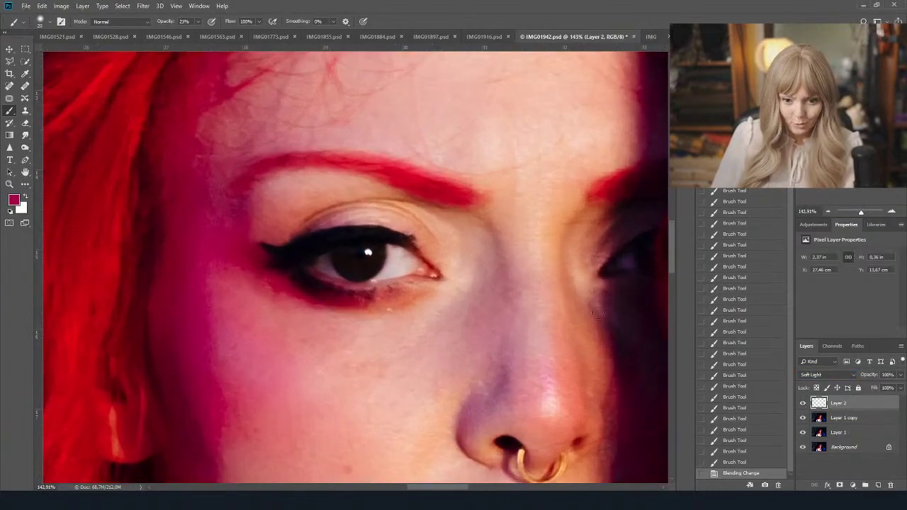
Step: Duplicate Layer 1 copy, merge the Soft Light eyebrow layer down into the duplicate, and duplicate the merged layer
left_click(858, 419)
key("ctrl+j")
left_click(854, 409)
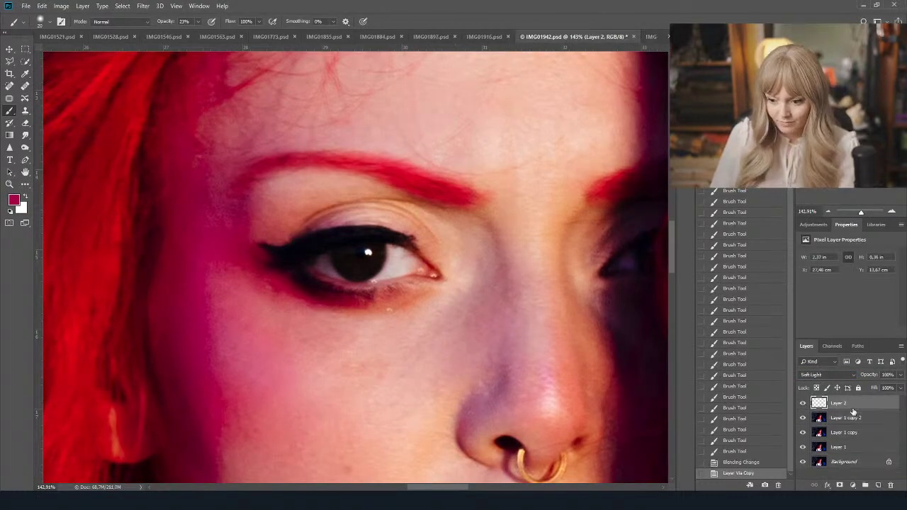
key("ctrl+e")
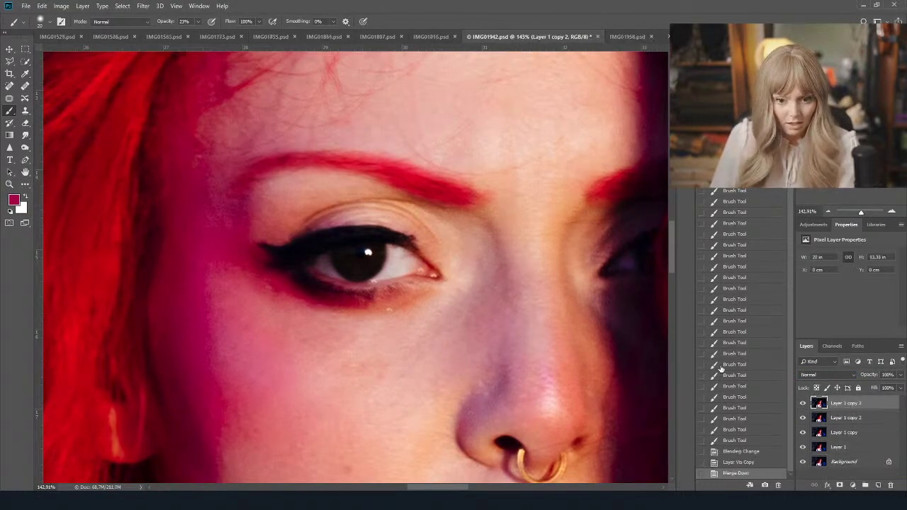
key("ctrl+j")
Step: Clean up the uneven upper eyeliner edge near the lit eye's inner corner with small Clone Stamp dabs of eyelid skin
scroll(438, 229, "up", 2)
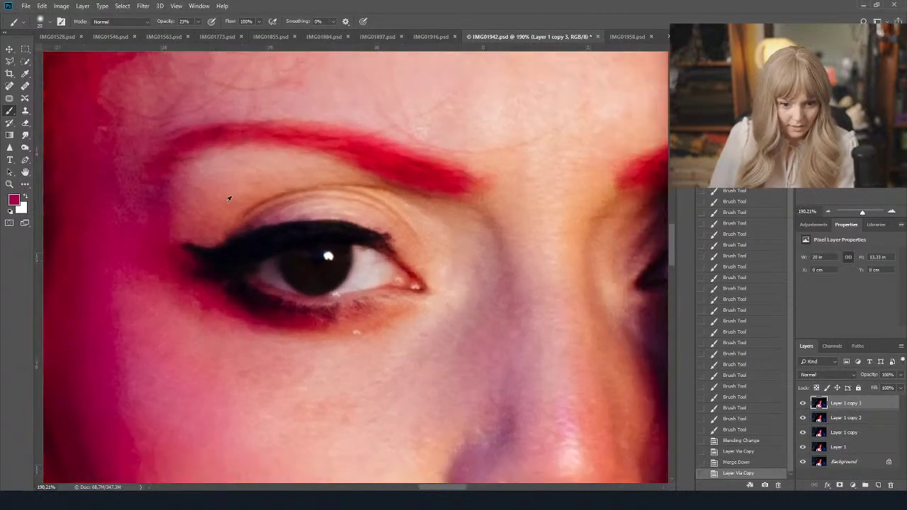
left_click(24, 111)
left_click(40, 21)
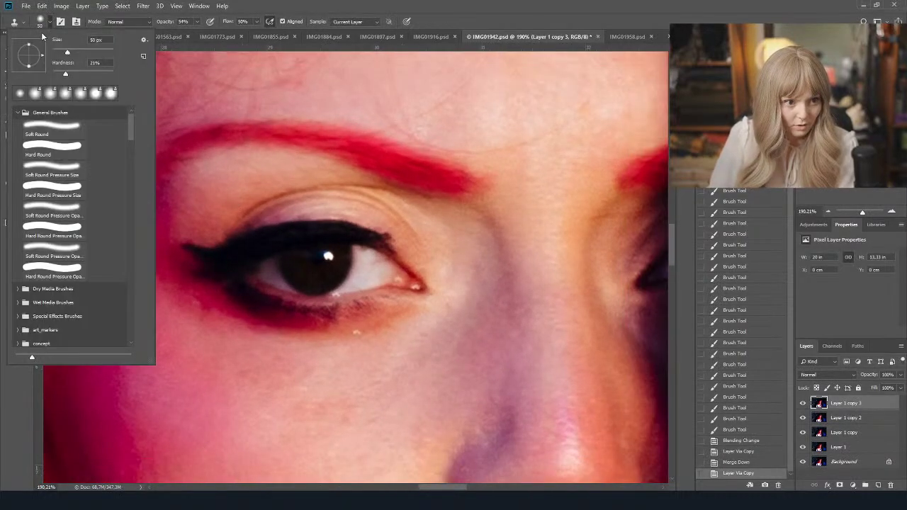
key("Return")
left_click(395, 241)
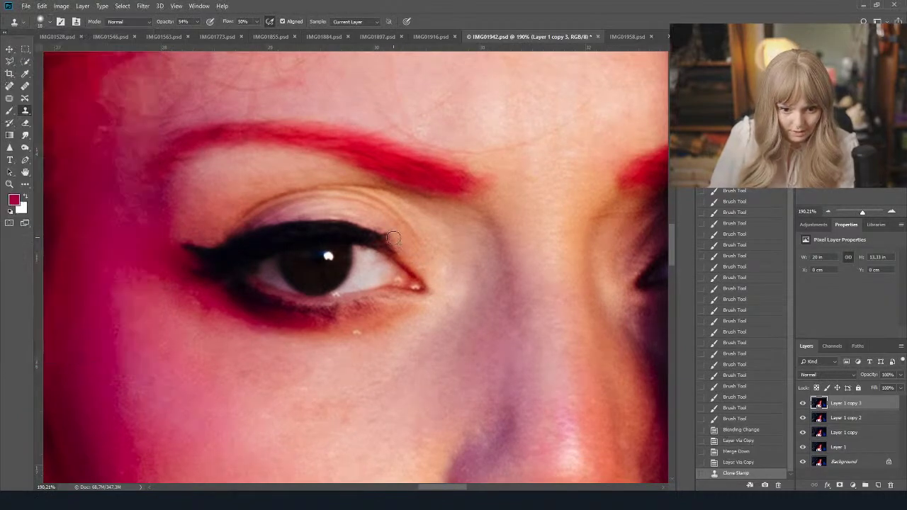
left_click(395, 240)
left_click(395, 241)
left_click(394, 239)
left_click(394, 239)
left_click(392, 237)
left_click(390, 235)
left_click(385, 232)
left_click(385, 232)
left_click(377, 224)
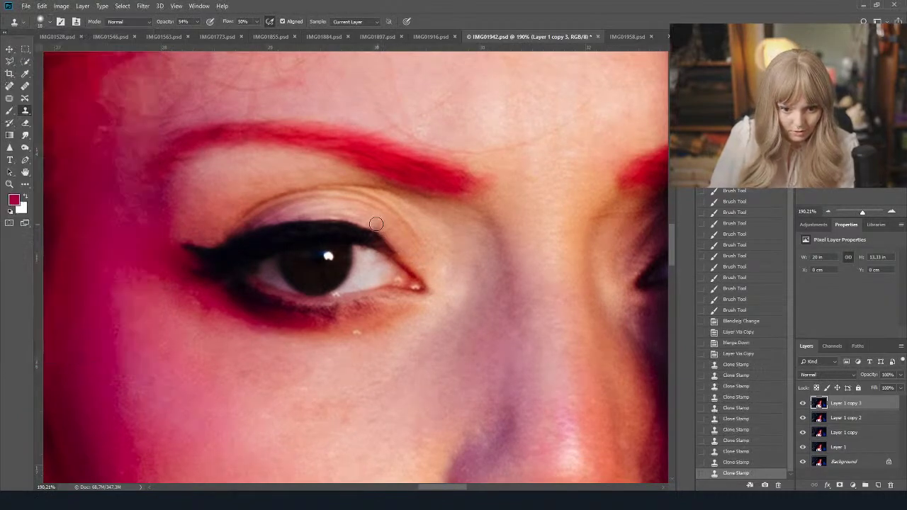
Step: Undo the stray clone stroke and refine the eyeliner's inner edge with freshly sampled eyelid skin
left_click(408, 246)
key("ctrl+z")
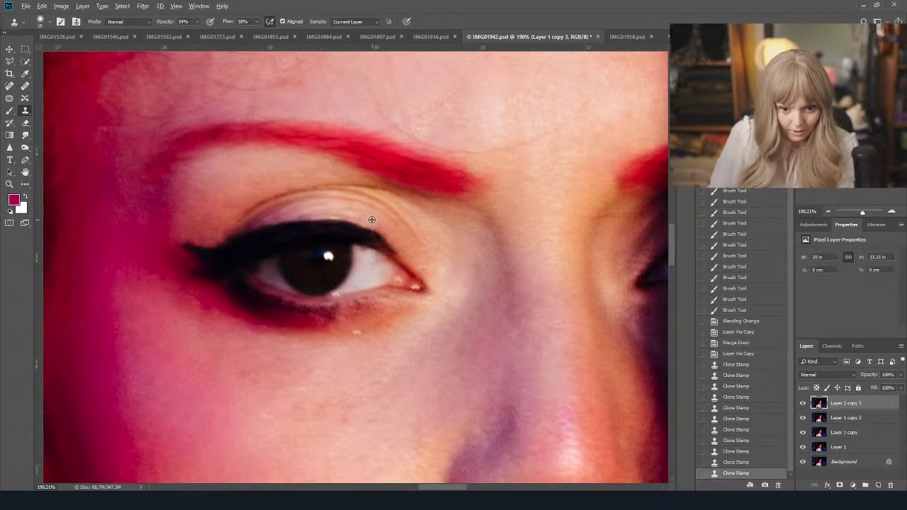
left_click(382, 224)
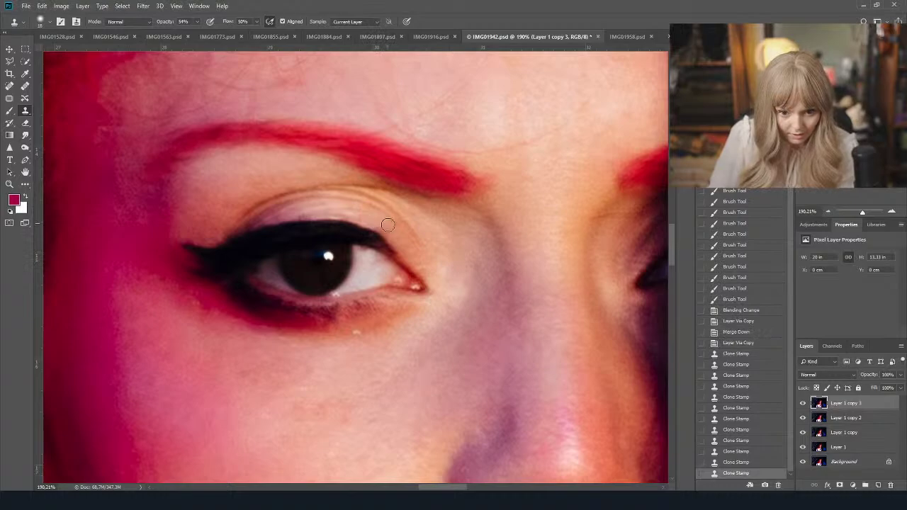
left_click(387, 227)
left_click(381, 217)
left_click(395, 237)
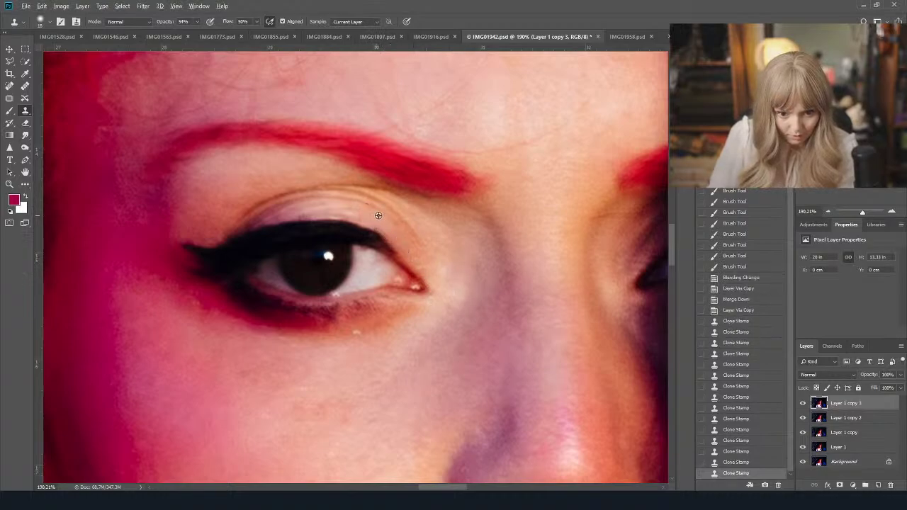
left_click(388, 234)
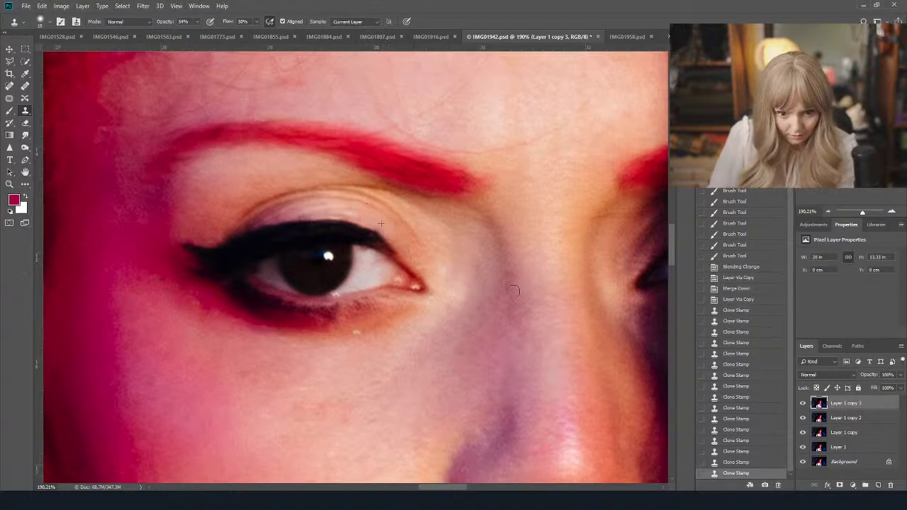
Step: Revert the last clone stroke through the history and retouch the skin just above the eyeliner's inner end
left_click(518, 292)
scroll(523, 301, "down", 1)
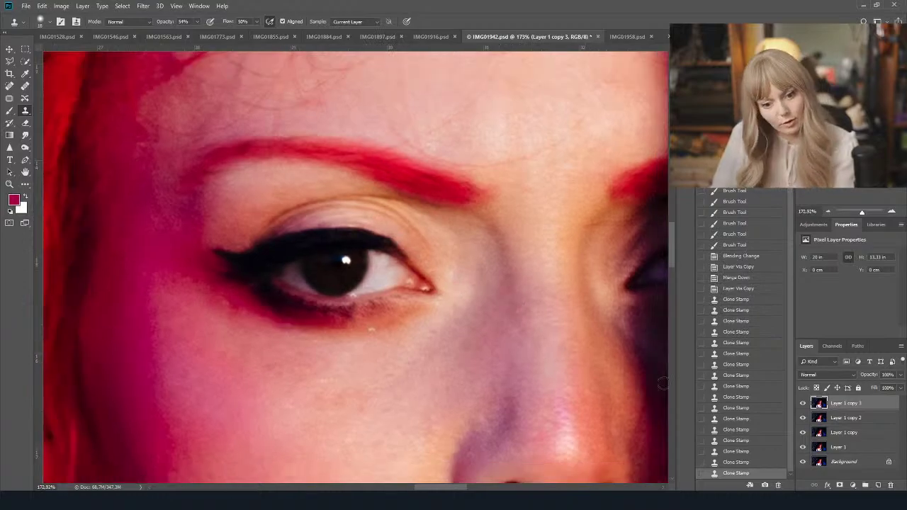
left_click(735, 462)
scroll(401, 245, "up", 3)
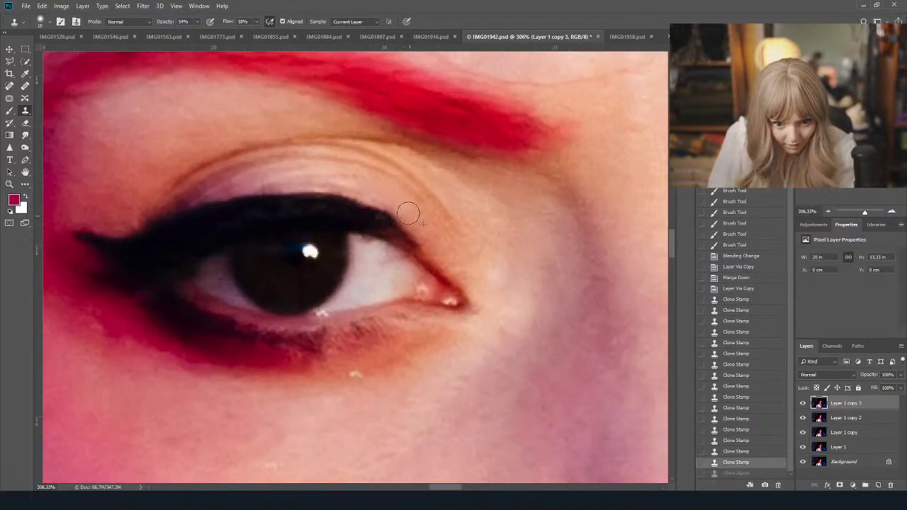
left_click(403, 206)
scroll(466, 267, "down", 3)
scroll(466, 267, "down", 4)
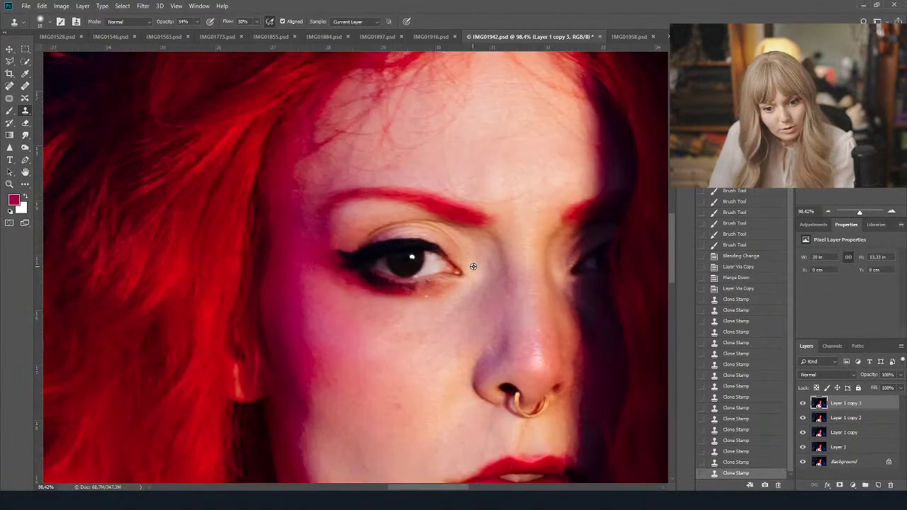
scroll(470, 260, "up", 5)
scroll(470, 260, "up", 2)
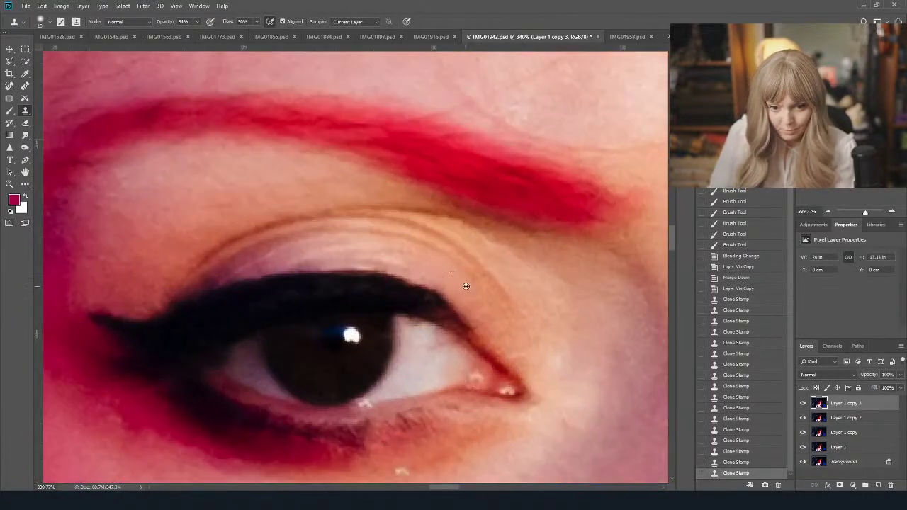
Step: Smooth the upper eyeliner contour of the lit eye with Liquify's Forward Warp and apply the result
left_click(142, 5)
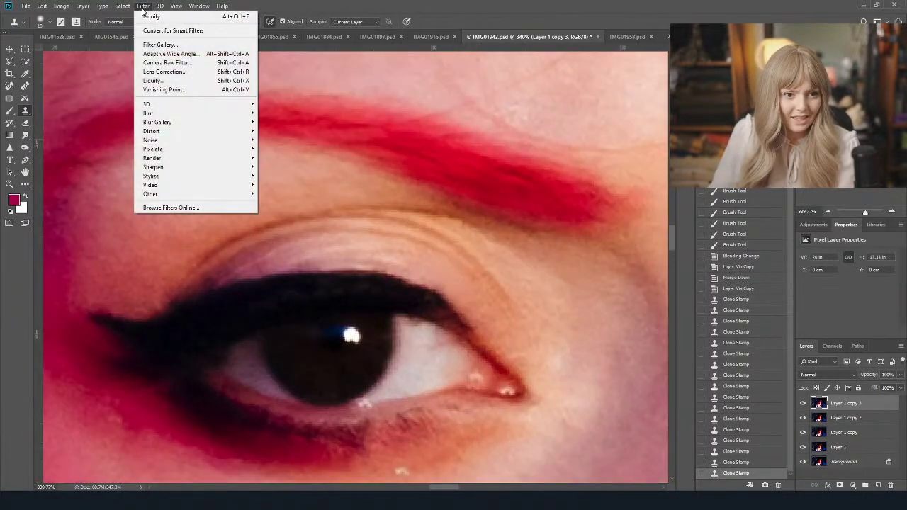
left_click(184, 80)
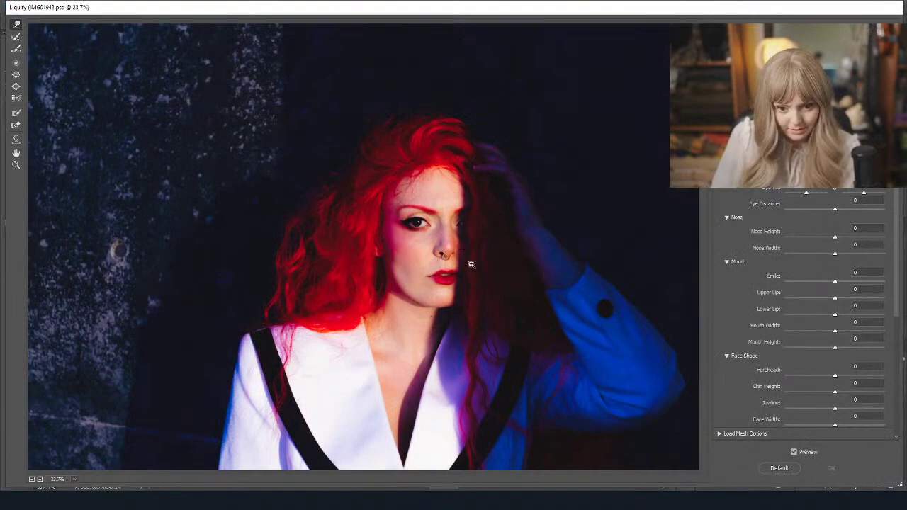
scroll(464, 234, "up", 5)
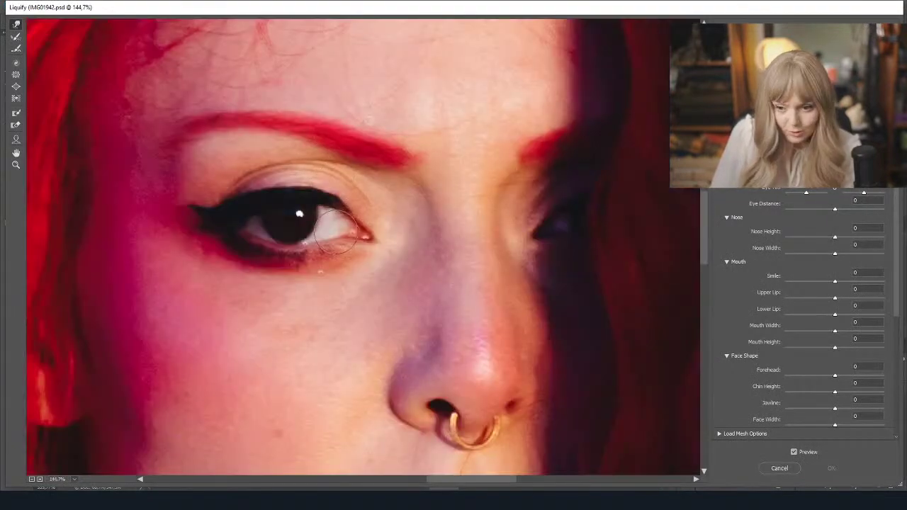
scroll(333, 232, "up", 5)
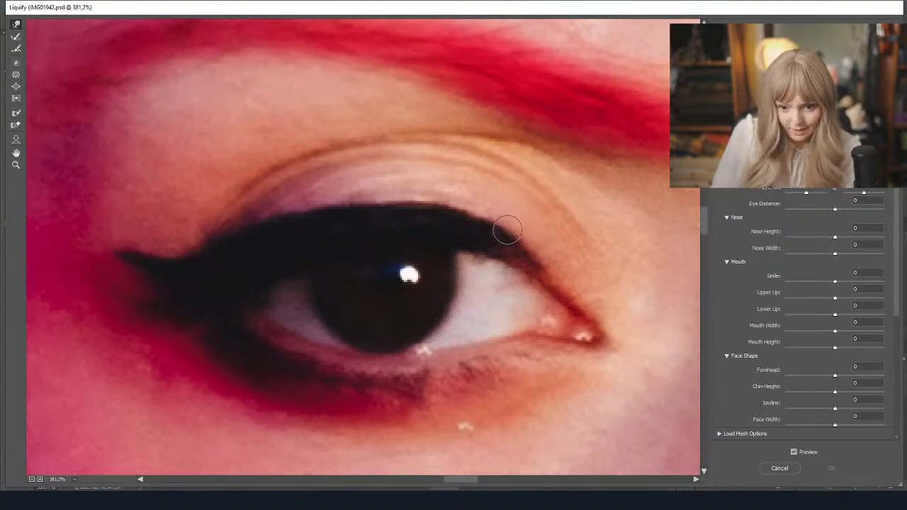
left_click_drag(507, 231, 519, 236)
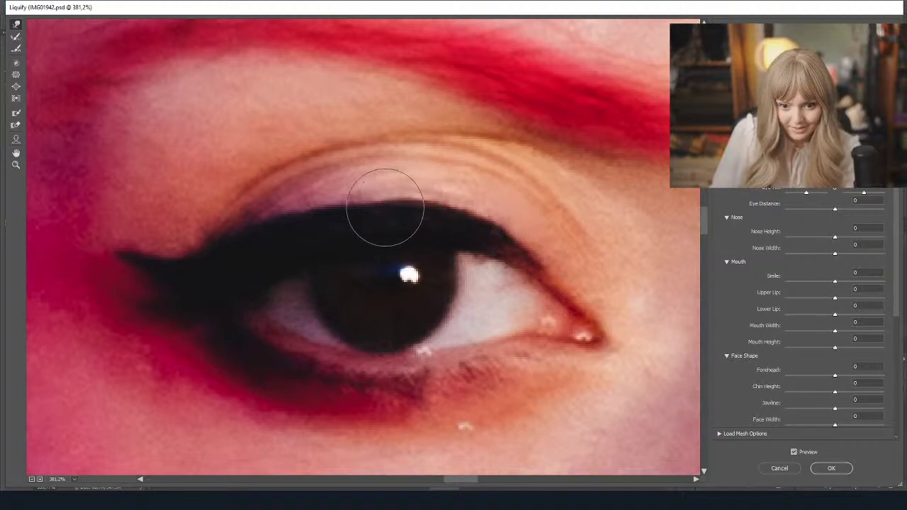
left_click_drag(374, 209, 361, 205)
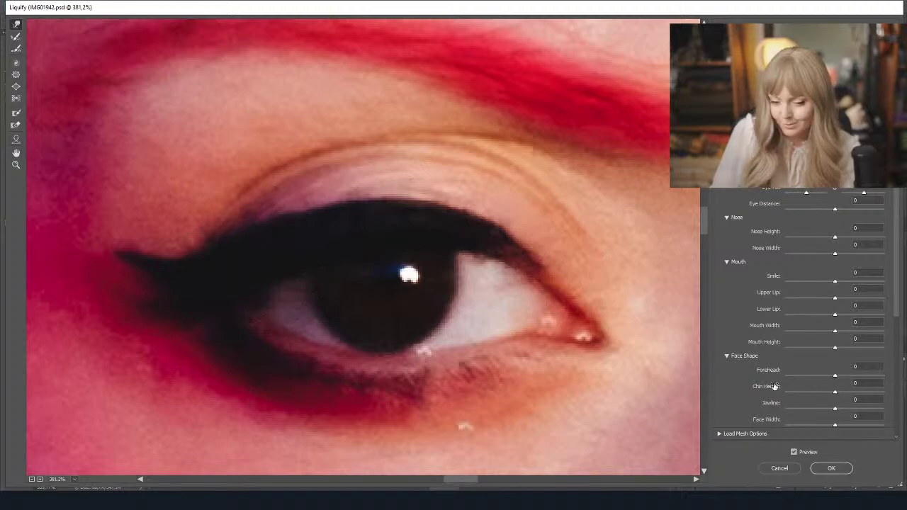
left_click(832, 468)
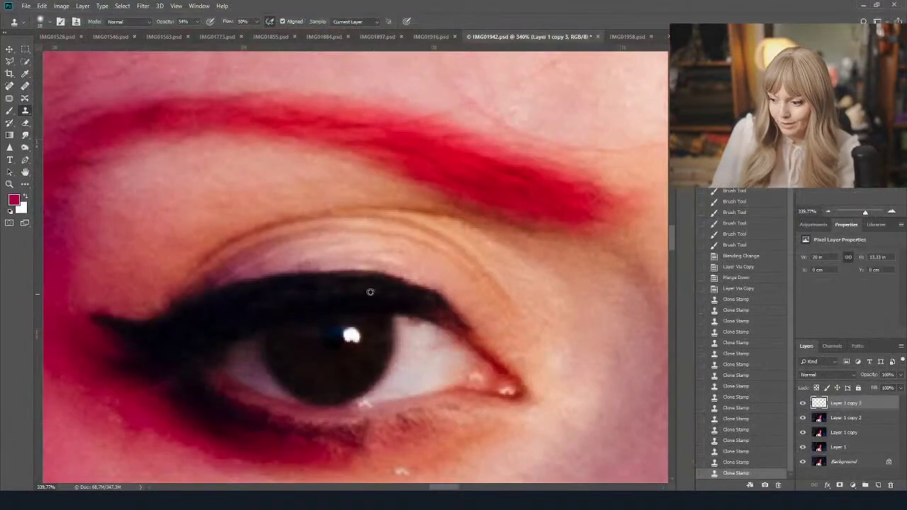
Step: Toggle Layer 1 copy 3's visibility repeatedly to compare the eye before and after the eyeliner retouching
scroll(487, 300, "down", 4)
scroll(514, 295, "down", 6)
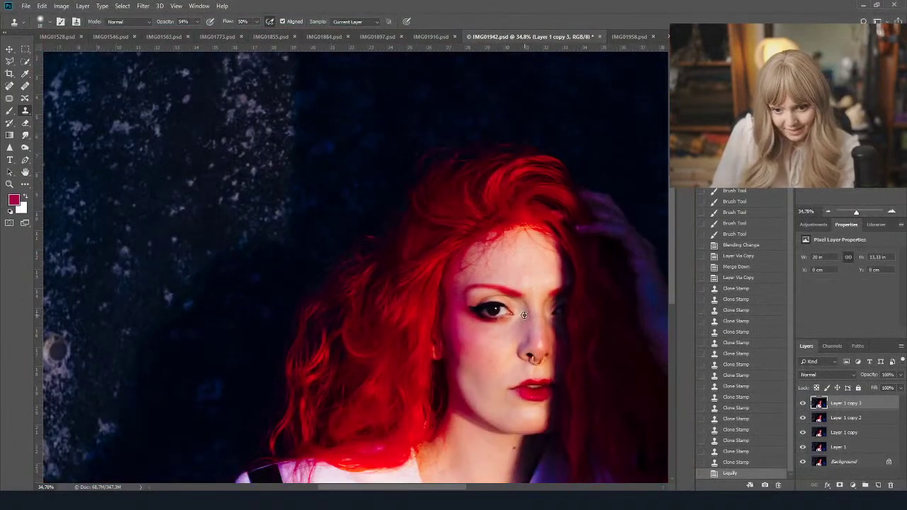
scroll(415, 305, "up", 4)
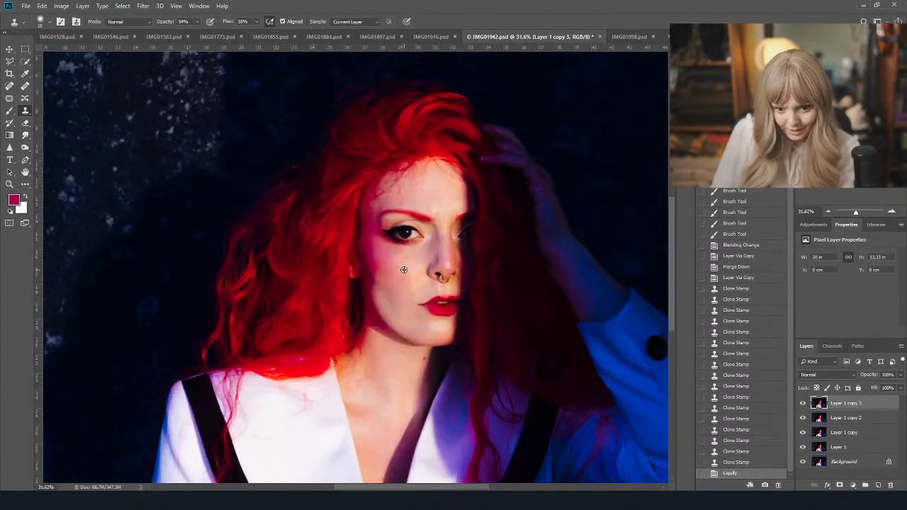
scroll(413, 242, "up", 1)
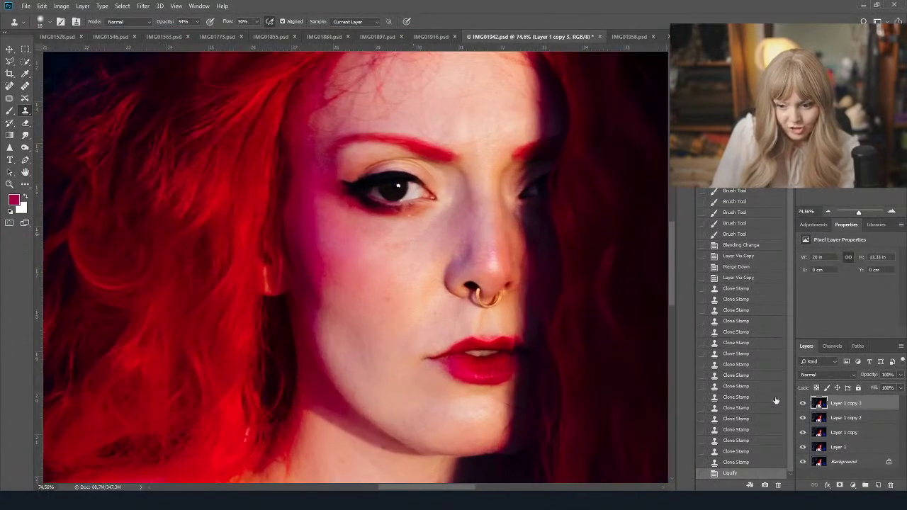
left_click(804, 403)
left_click(804, 403)
left_click(804, 403)
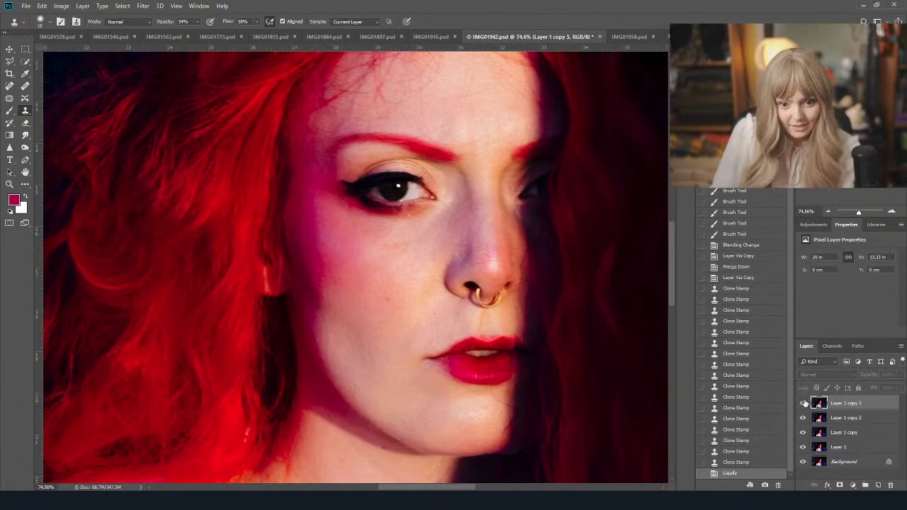
left_click(804, 403)
left_click(804, 403)
left_click(803, 403)
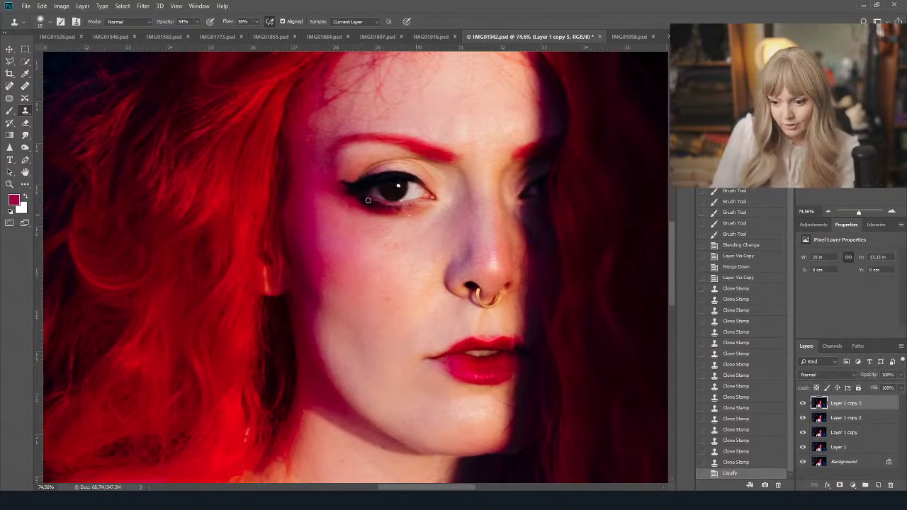
Step: Extend the outer wing of the lit eye's eyeliner outward and upward with Liquify's Forward Warp and apply the result
left_click(142, 6)
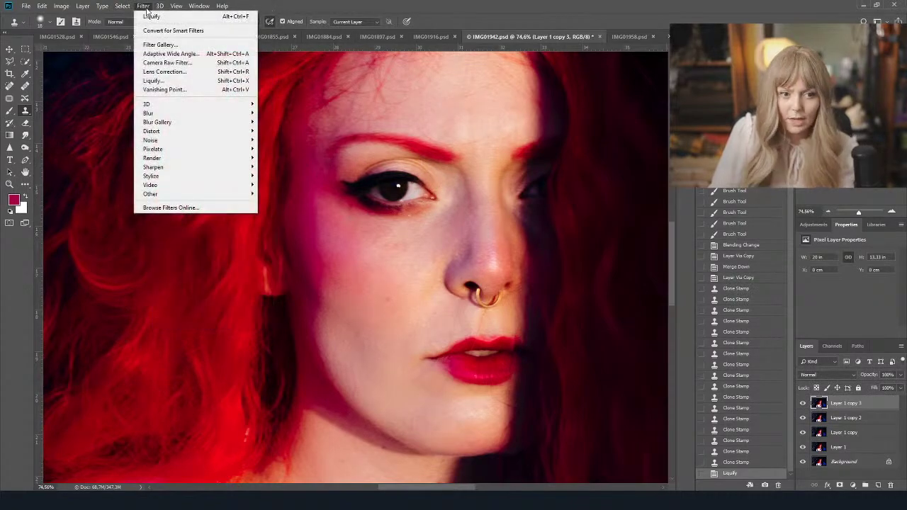
left_click(154, 81)
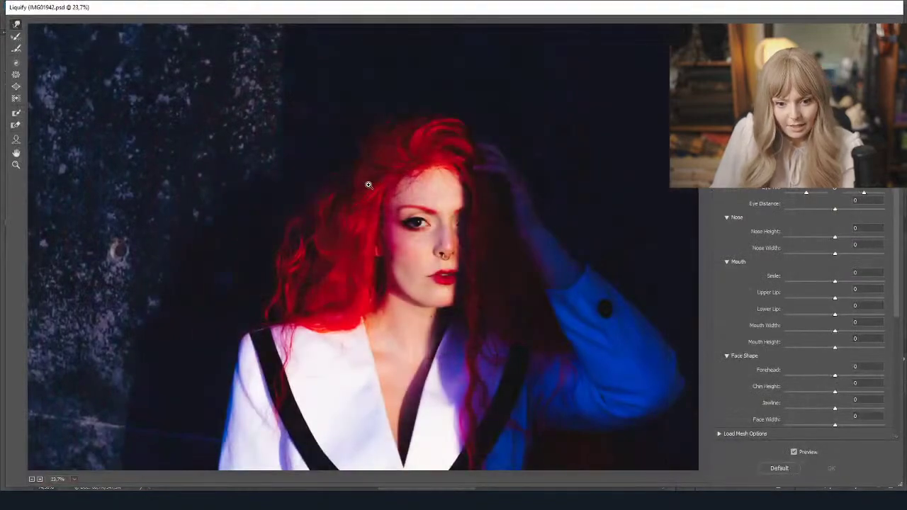
left_click_drag(464, 267, 464, 267)
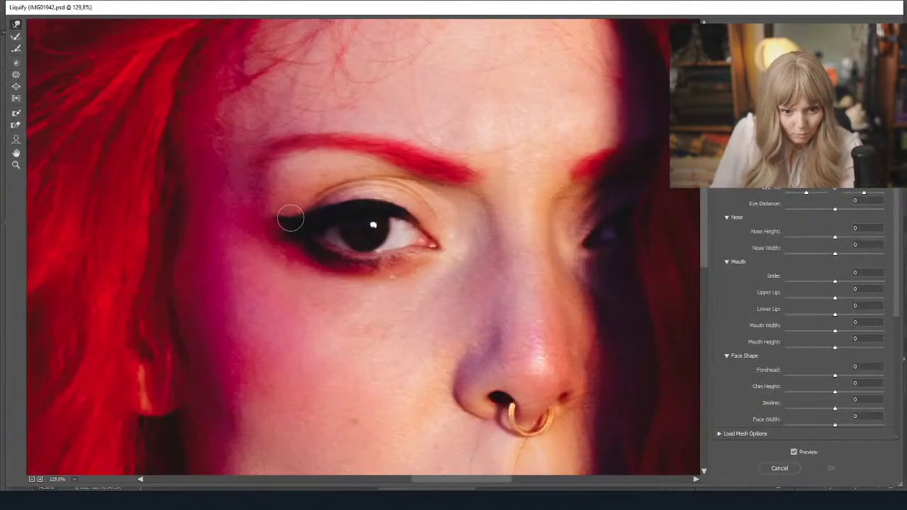
left_click_drag(291, 219, 272, 221)
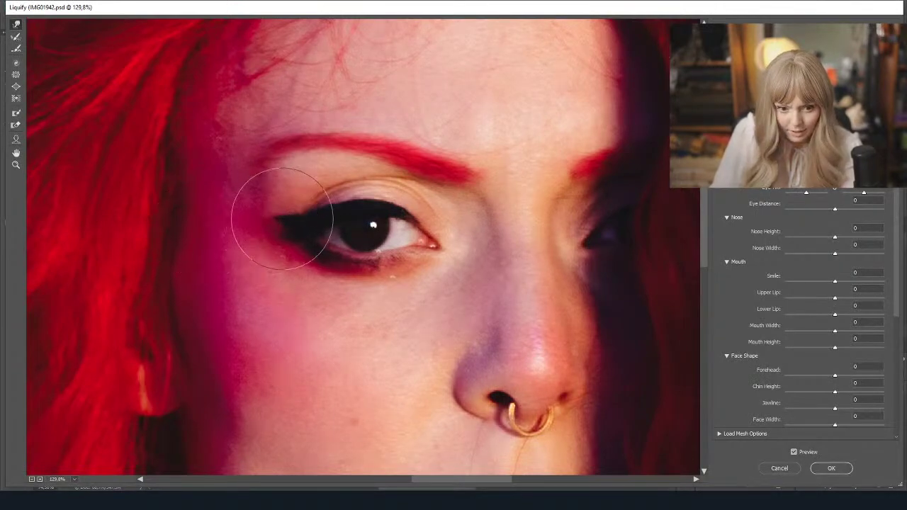
left_click_drag(281, 218, 255, 206)
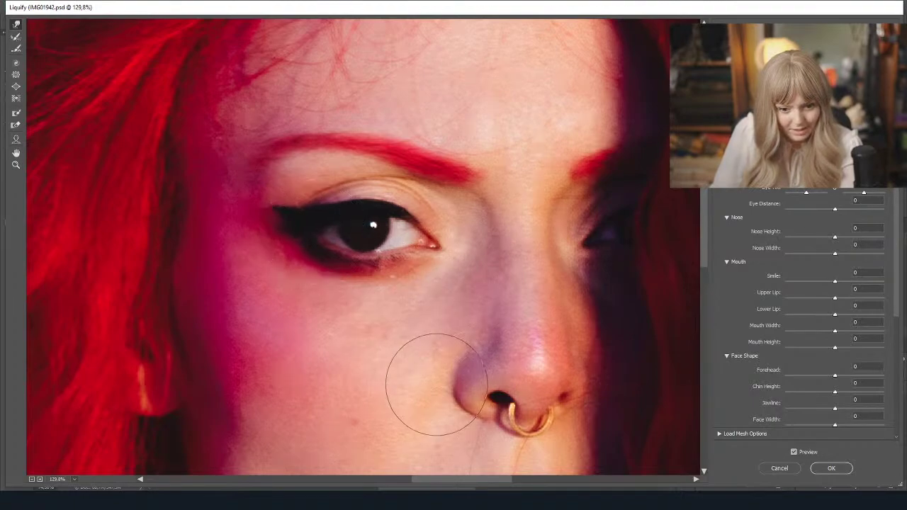
left_click(832, 468)
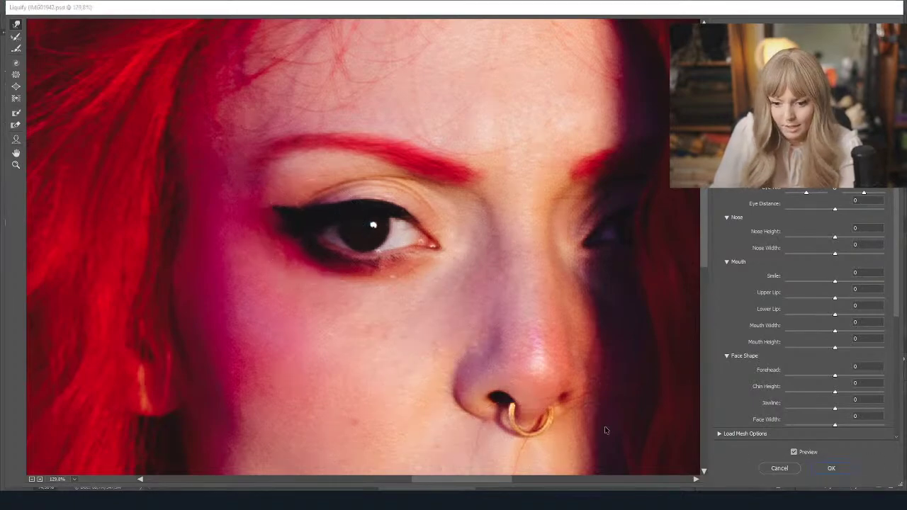
Step: Fit the whole image in view and toggle Layer 1 copy 3's visibility to compare the portrait before and after the eyeliner work
key("ctrl+0")
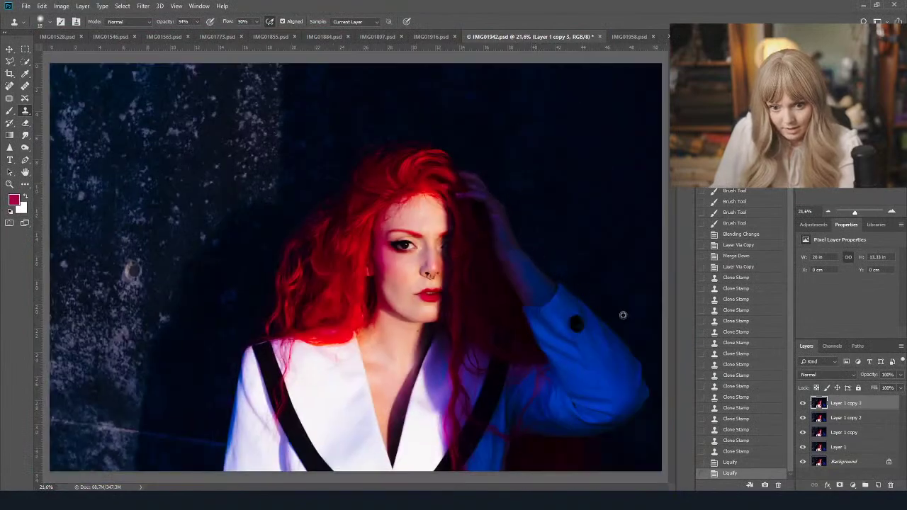
left_click(803, 403)
left_click(803, 403)
left_click(803, 404)
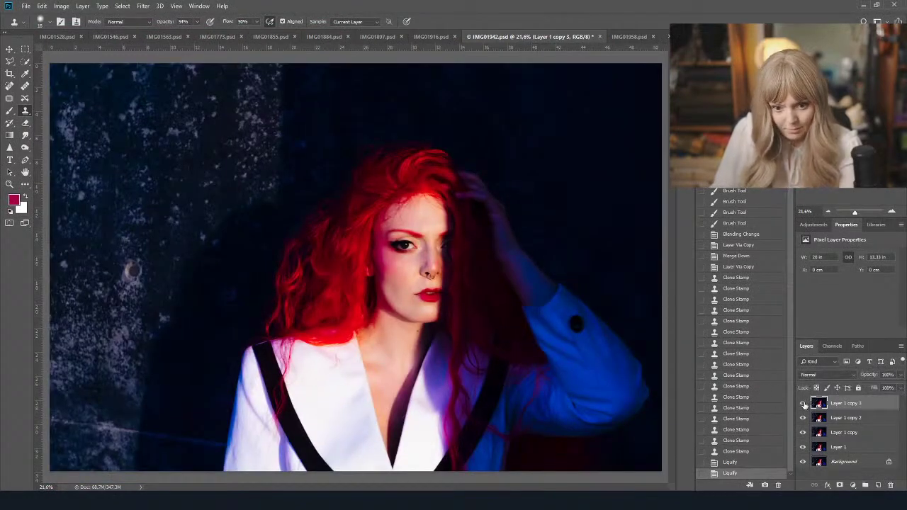
left_click(803, 403)
left_click(803, 403)
left_click(803, 404)
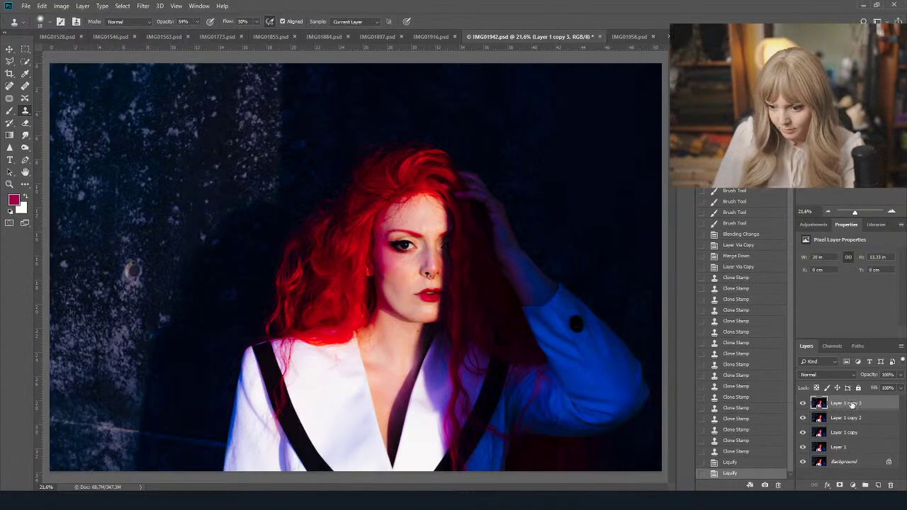
Step: Add a new layer and paint crimson over the nose with a 401 px soft round brush at 23% opacity
left_click(878, 486)
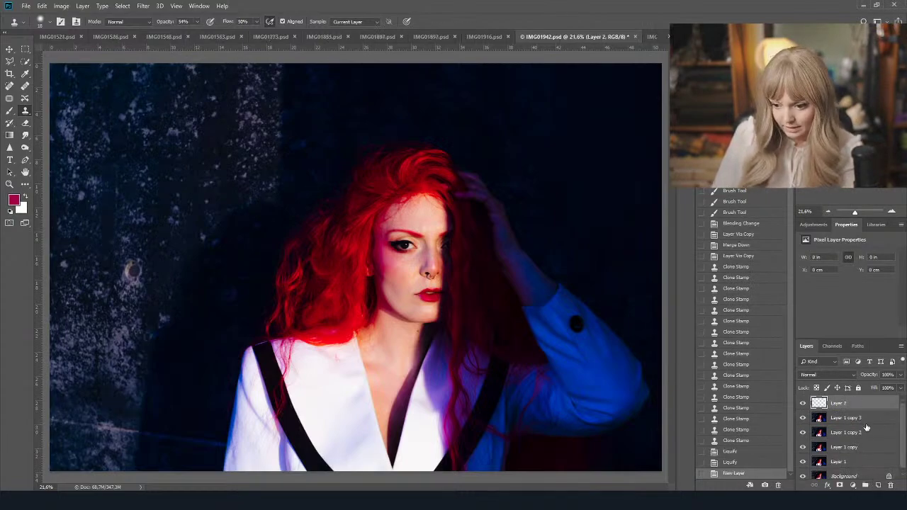
left_click(46, 21)
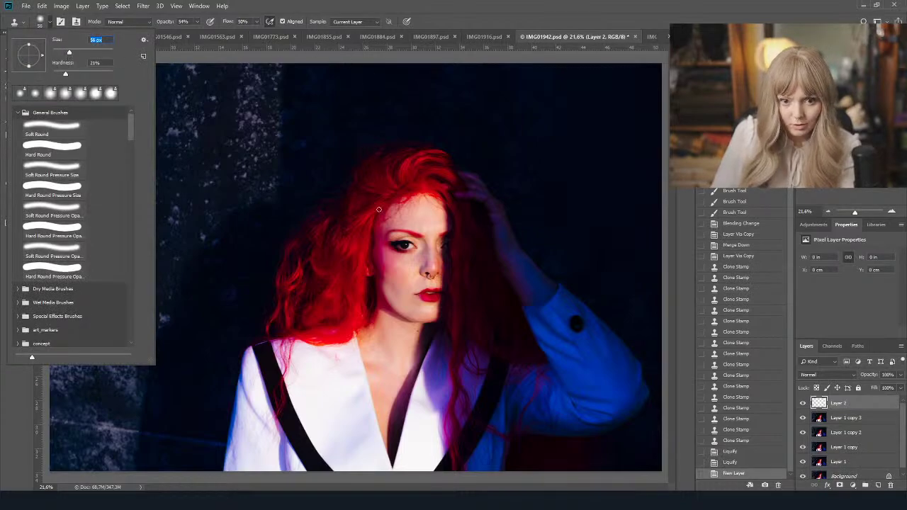
left_click(275, 10)
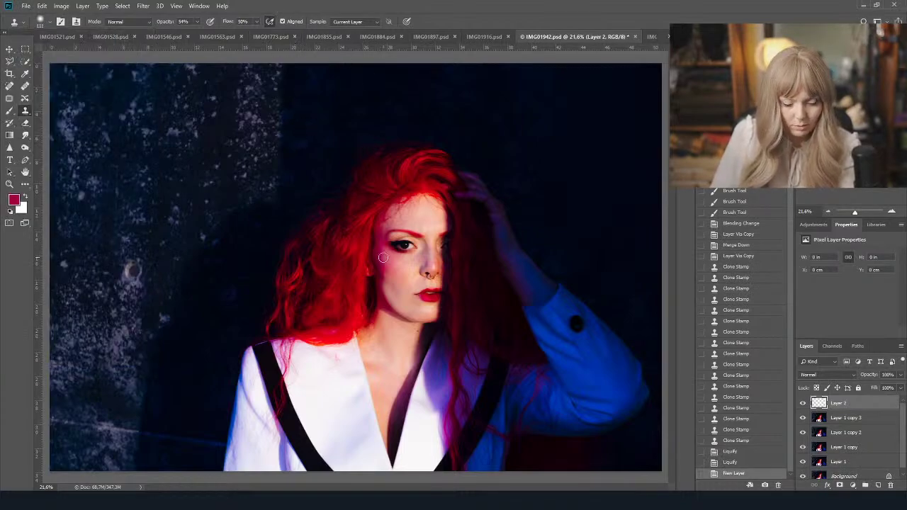
key("b")
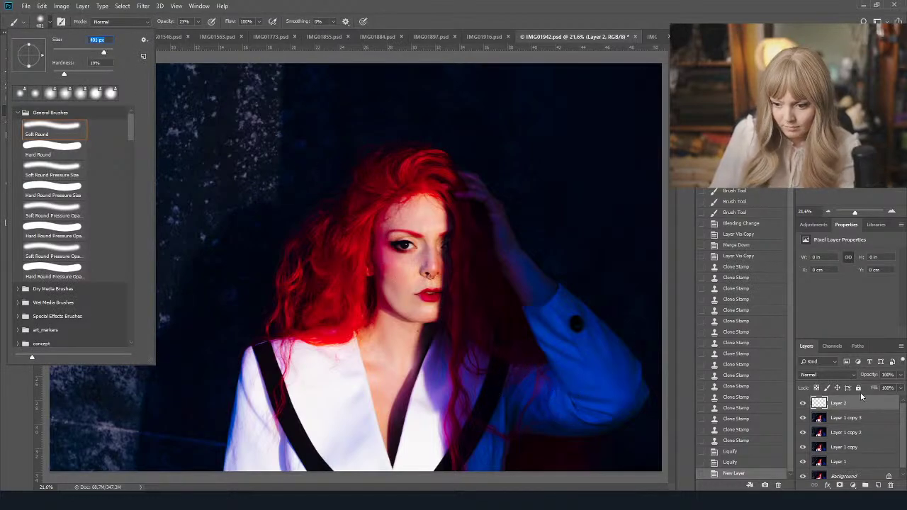
key("Return")
scroll(433, 247, "up", 5)
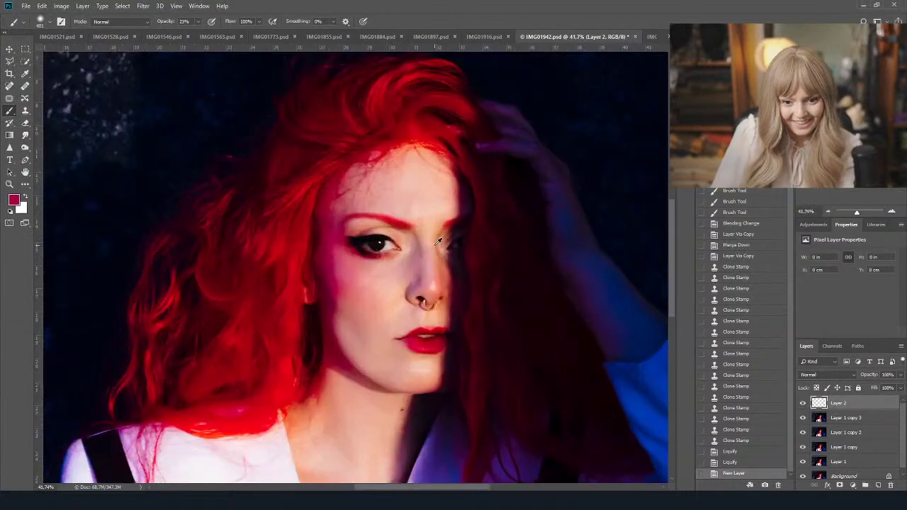
left_click_drag(425, 319, 425, 317)
left_click(426, 316)
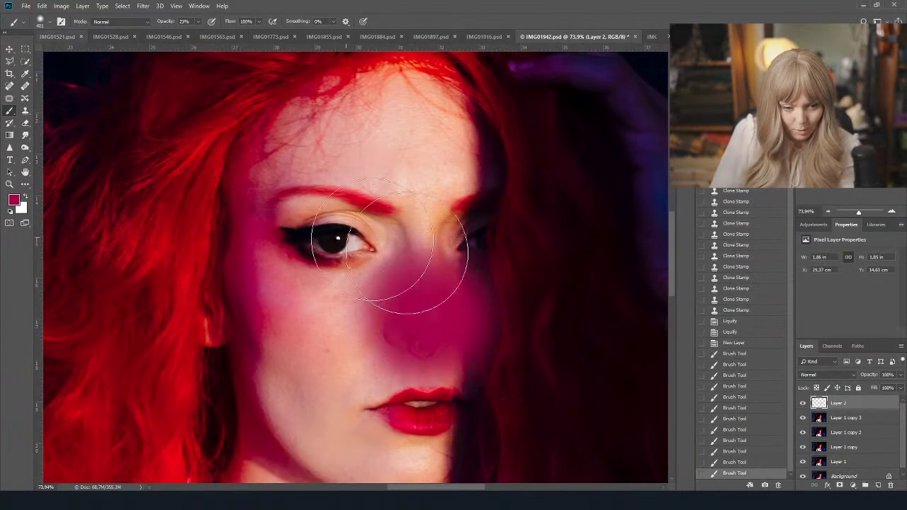
Step: Reduce the brush to 199 px and paint crimson blush over the outer cheek below the lit eye
left_click(39, 22)
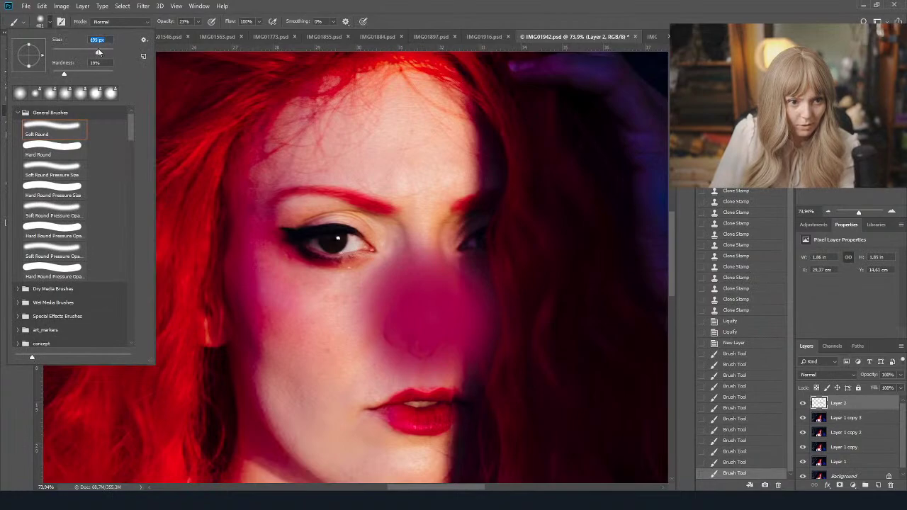
left_click(251, 9)
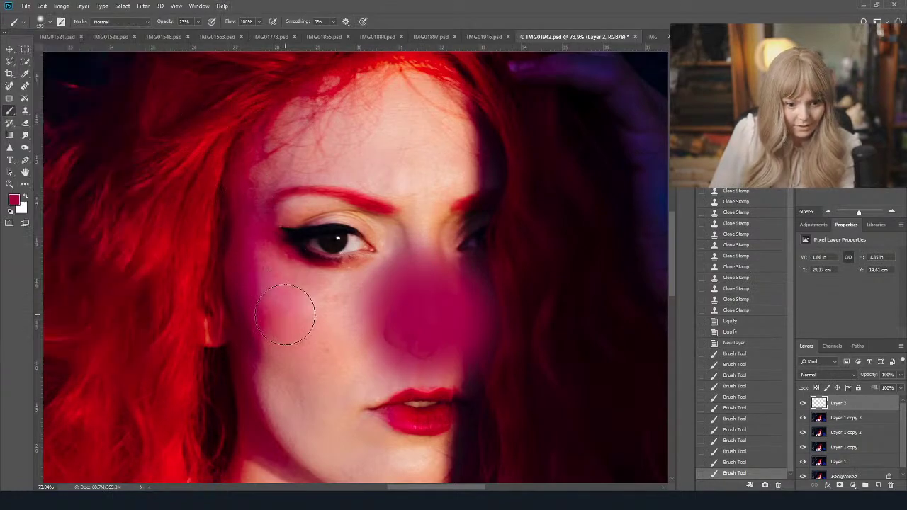
mouse_move(285, 314)
left_mouse_down()
mouse_move(241, 274)
mouse_move(272, 305)
mouse_move(251, 288)
mouse_move(272, 326)
mouse_move(239, 263)
left_mouse_up()
left_click(239, 263)
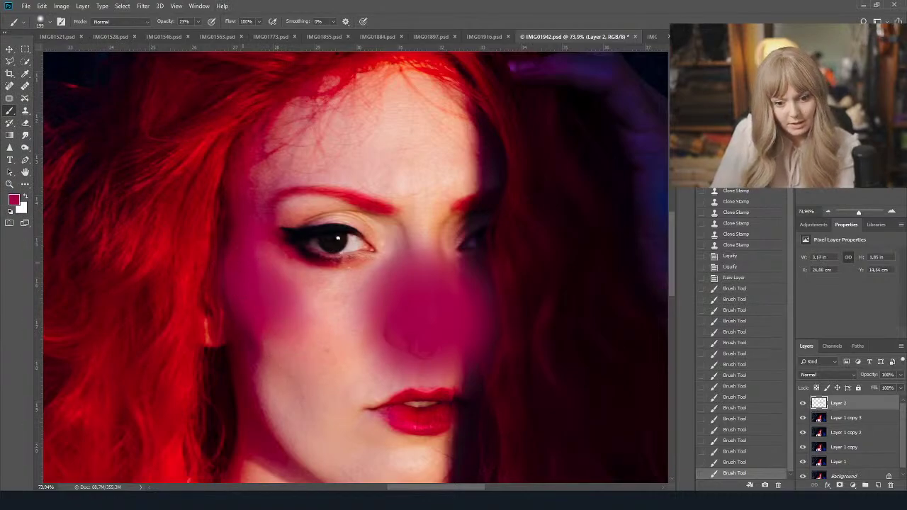
Step: Set Layer 2's blend mode to Soft Light and check the blush at full-portrait and close-up scale
left_click(827, 375)
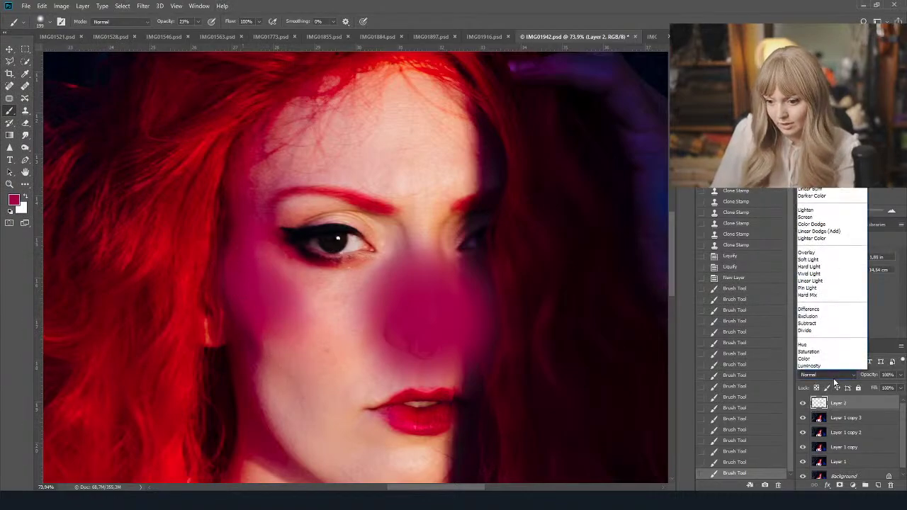
left_click(809, 260)
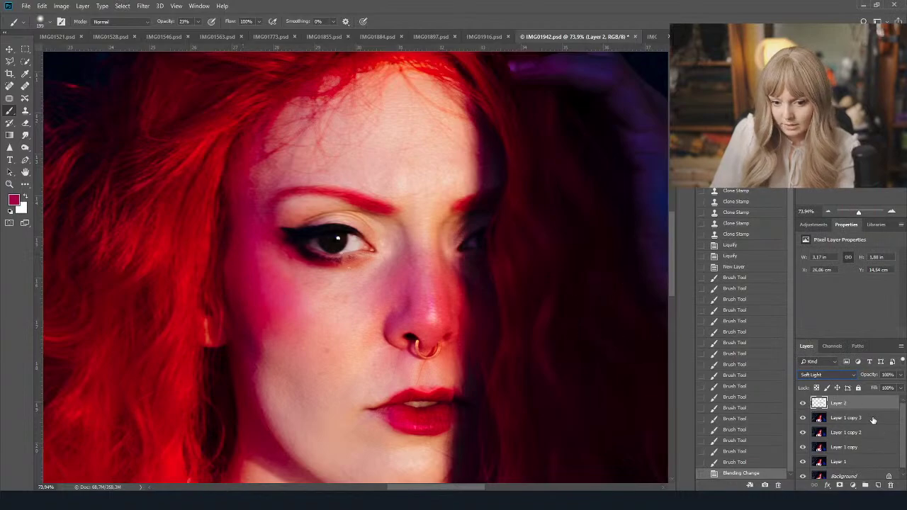
scroll(526, 299, "up", 1)
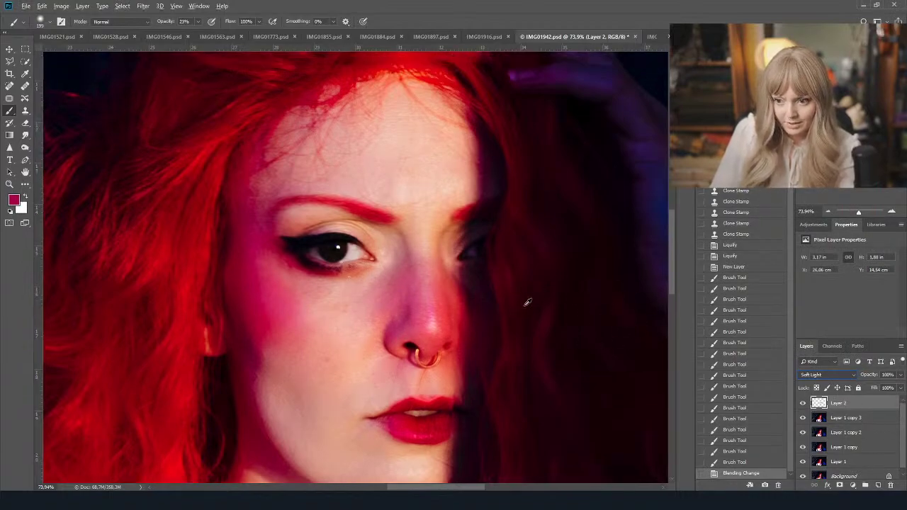
left_click(830, 212)
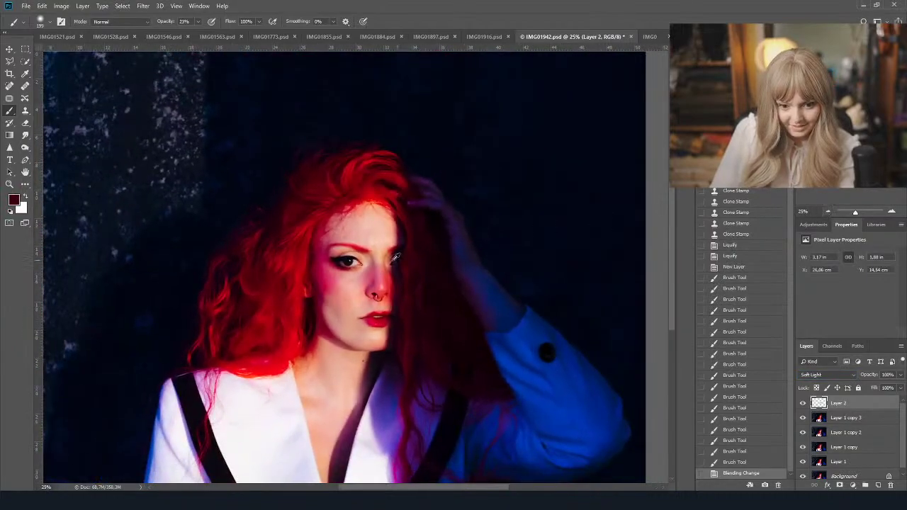
scroll(396, 256, "up", 4)
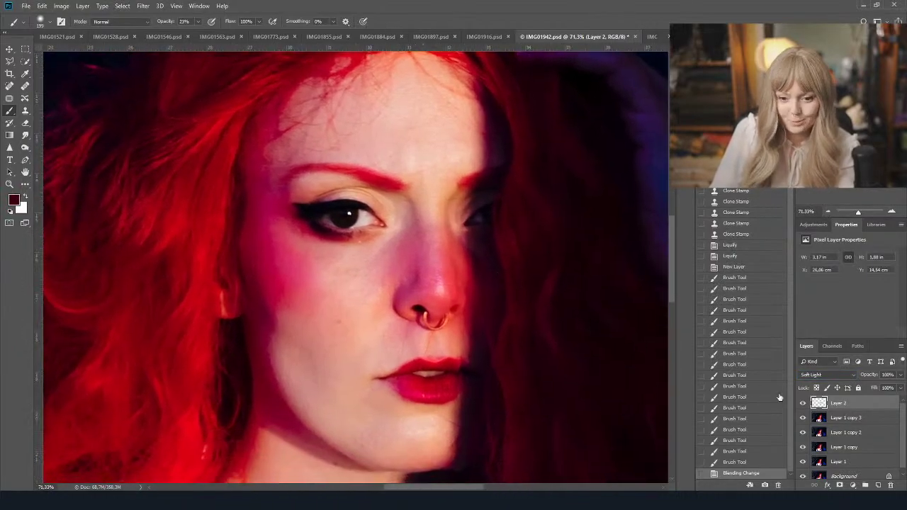
Step: Lower Layer 2's opacity to 51% and toggle its visibility to compare the face with and without blush
left_click(901, 375)
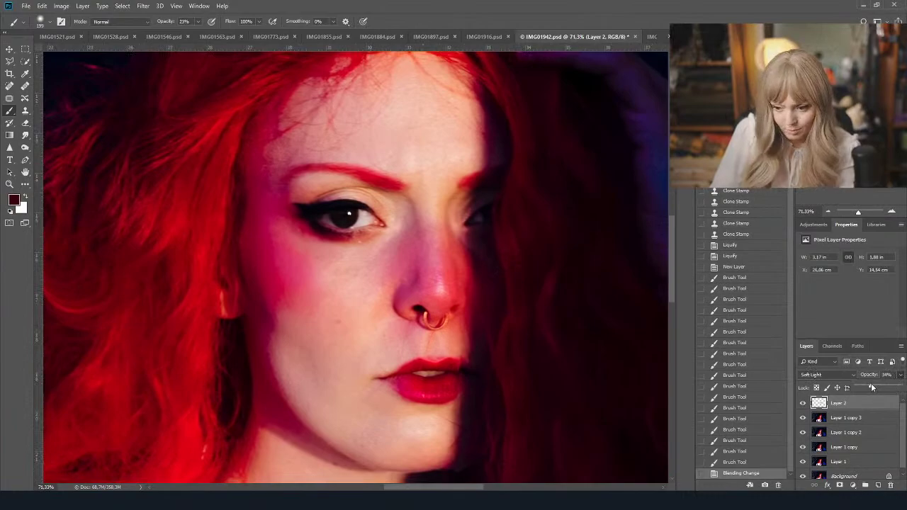
left_click(872, 382)
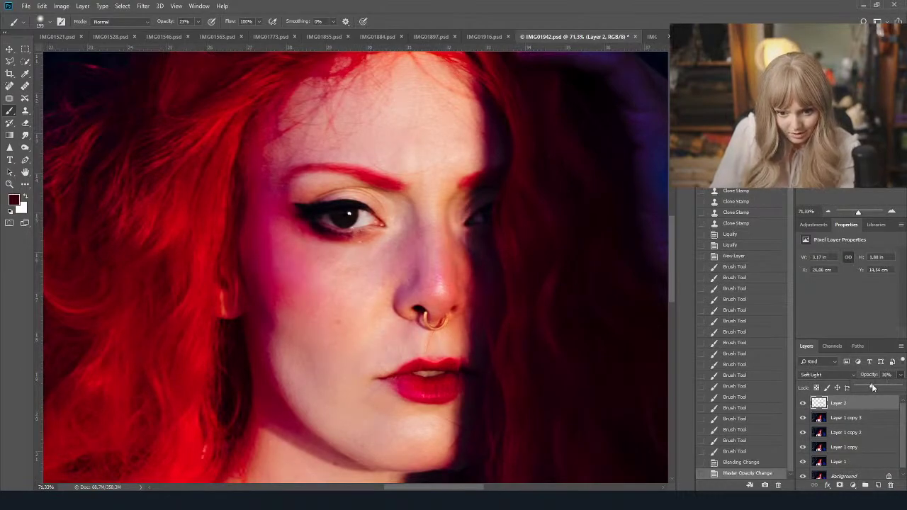
left_click_drag(876, 386, 879, 386)
left_click(803, 403)
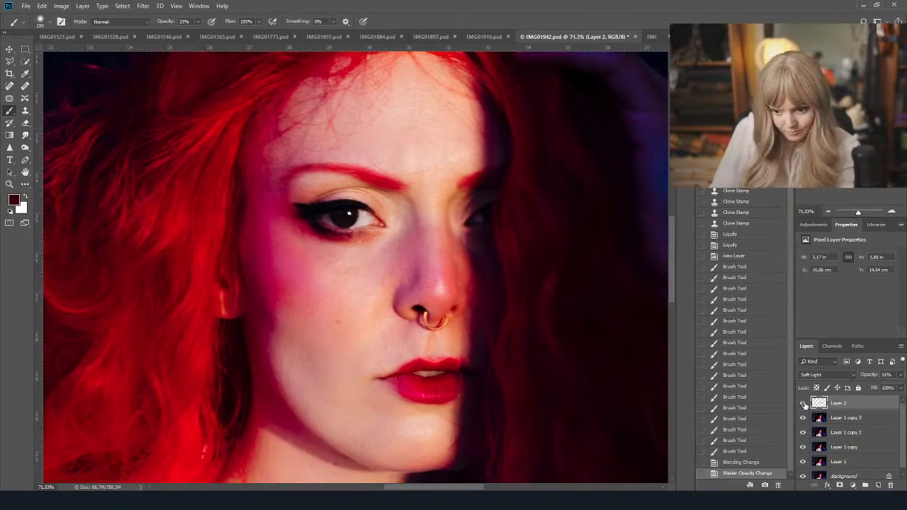
left_click(804, 404)
Step: Add a layer mask to Layer 2 and soften the blush around the nose, eye and cheek with a large soft black brush at 23% opacity
left_click(840, 485)
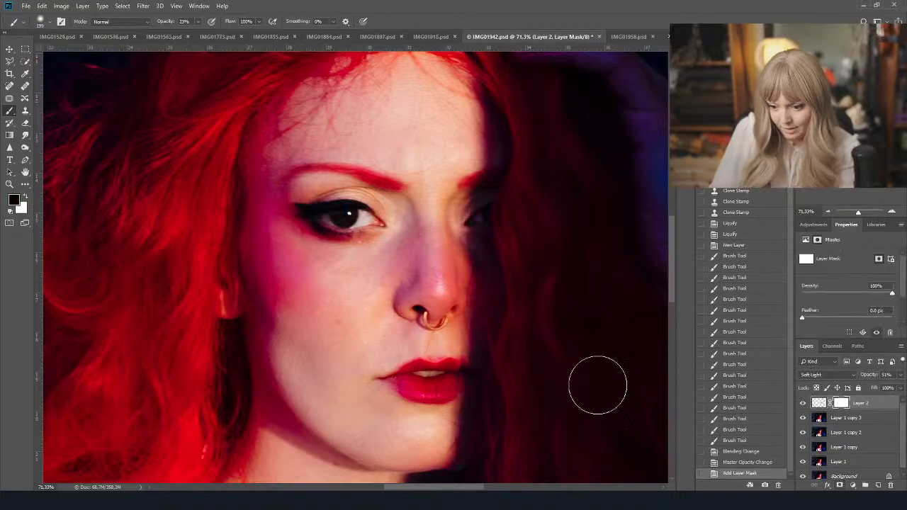
left_click(46, 25)
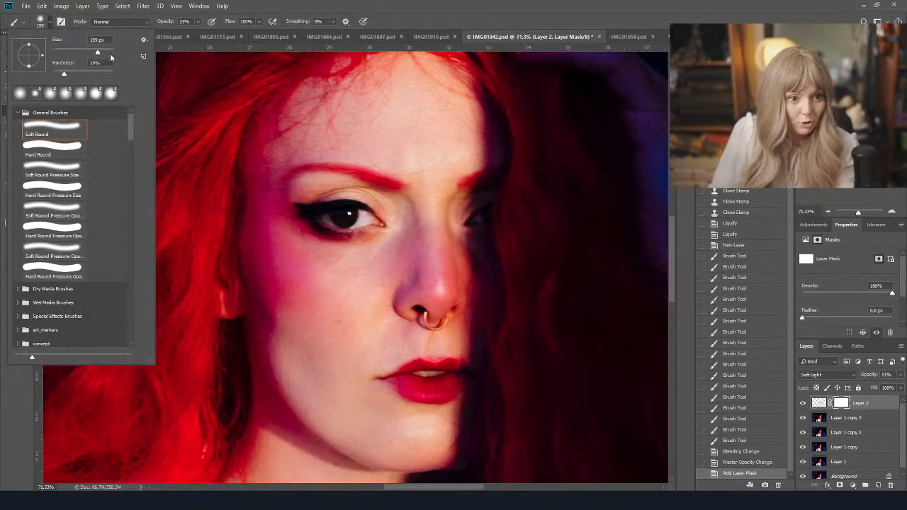
left_click(503, 305)
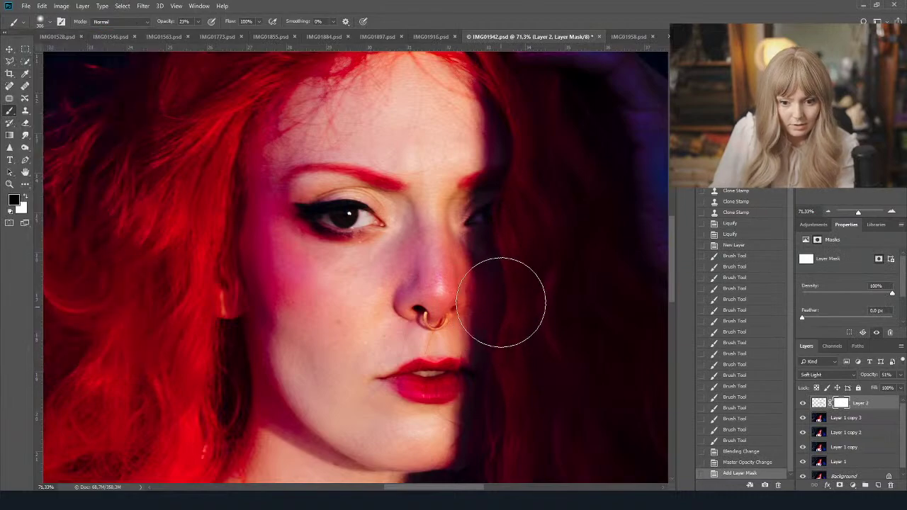
left_click(497, 255)
left_click(441, 215)
left_click(432, 230)
left_click(411, 241)
left_click(381, 241)
left_click(381, 241)
left_click(378, 240)
left_click(373, 237)
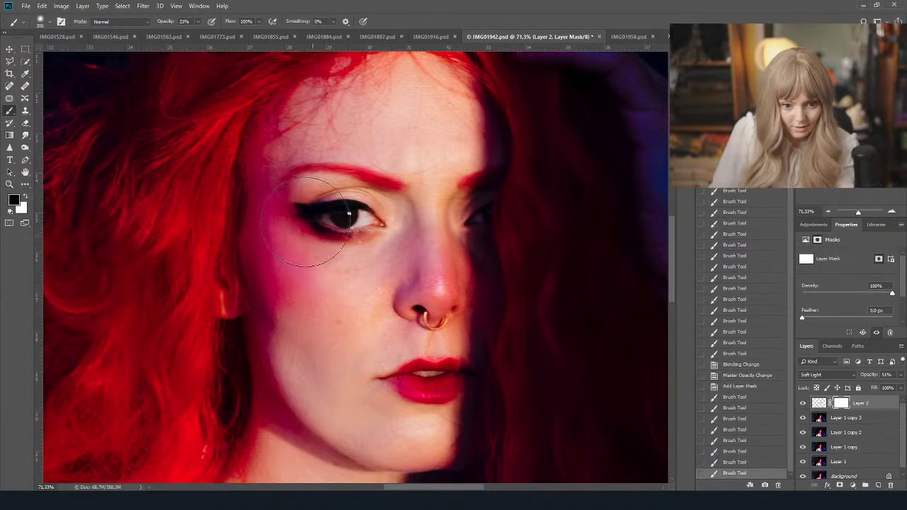
left_click(370, 221)
left_click(376, 220)
left_click(389, 284)
left_click(282, 298)
left_click(426, 374)
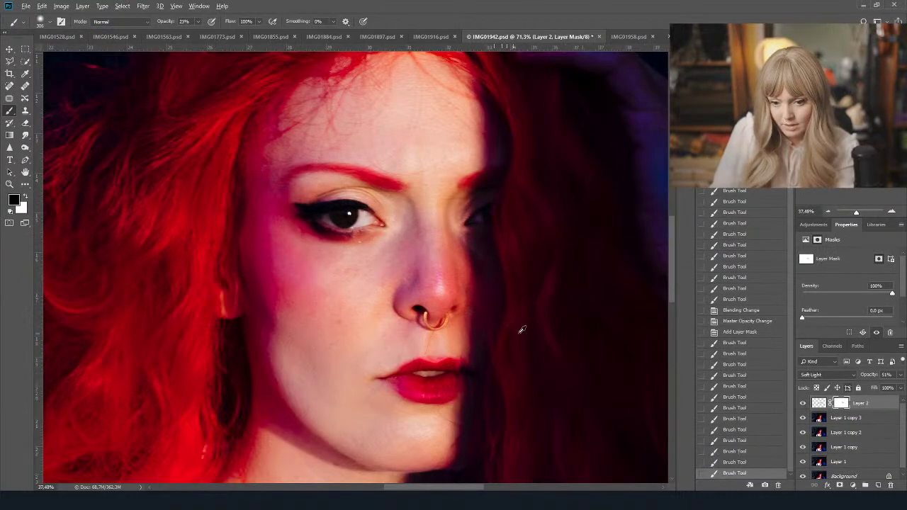
Step: Toggle Layer 2's visibility to compare the whole portrait with and without the masked blush
scroll(519, 333, "down", 6)
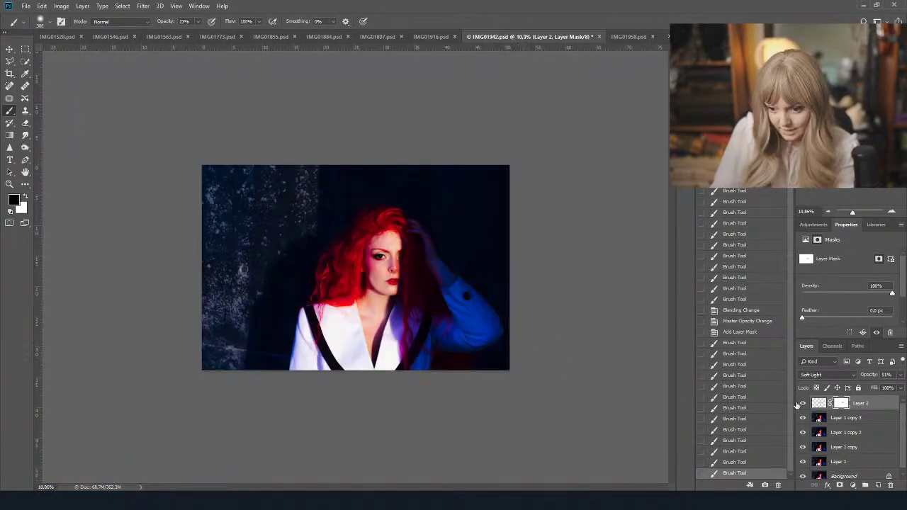
left_click(803, 404)
scroll(353, 268, "up", 7)
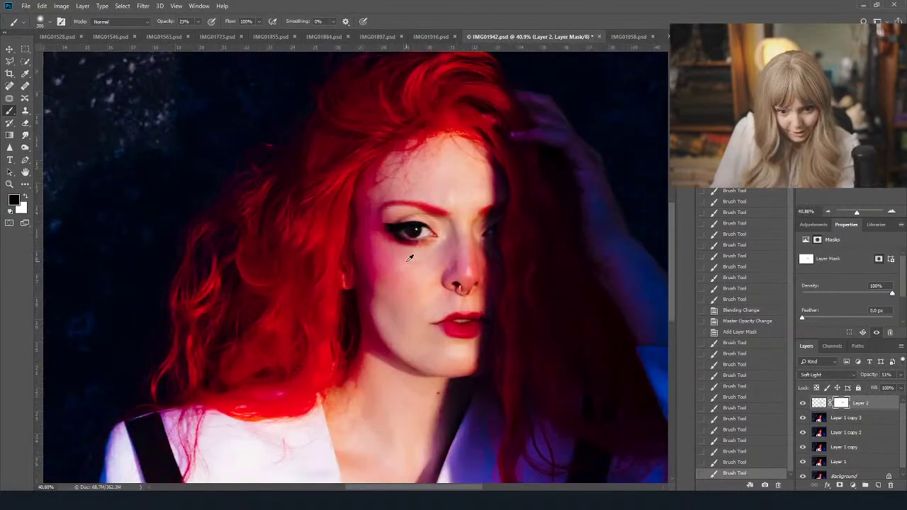
Step: Reduce the brush to 100 px and mask out the blush between the nose and the upper lip
left_click(42, 19)
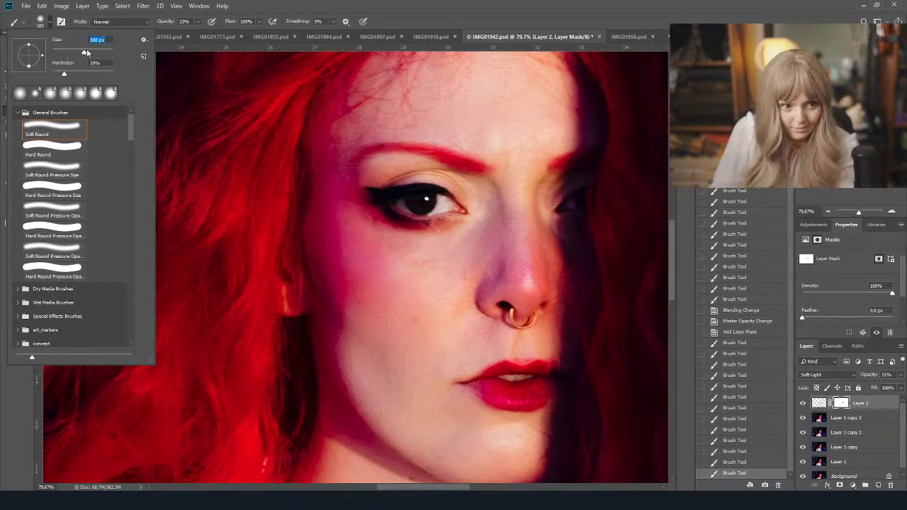
left_click(492, 334)
left_click_drag(524, 343, 474, 336)
left_click_drag(555, 338, 534, 338)
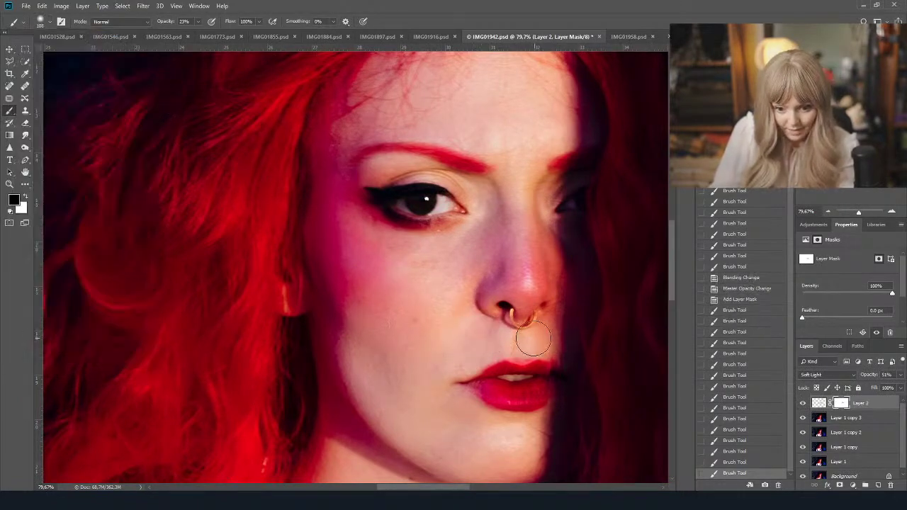
Step: Continue fading the blush around the upper lip on Layer 2's mask with the 100 px brush
left_click_drag(455, 336, 470, 328)
left_click_drag(579, 337, 530, 334)
left_click_drag(575, 316, 553, 346)
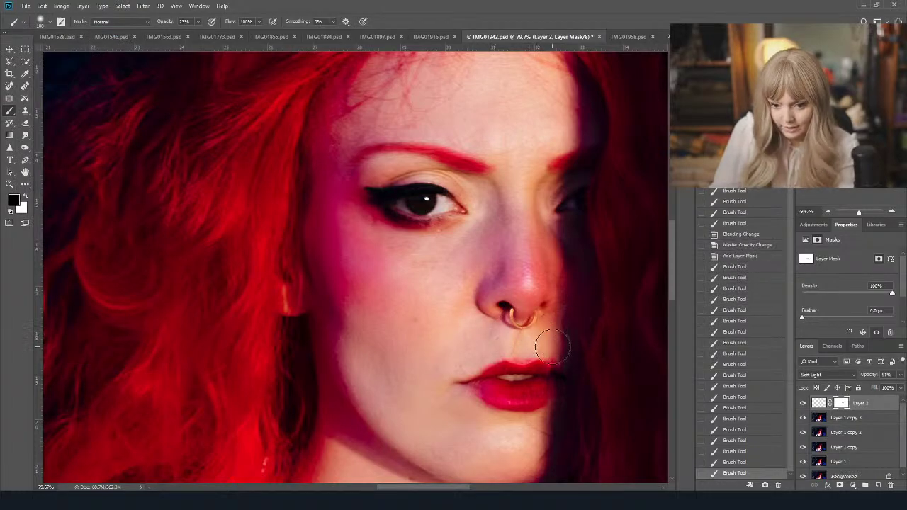
left_click(553, 347)
Step: Enlarge the brush to 190 px and soften the masked blush along the nose bridge and under the eye
left_click(51, 23)
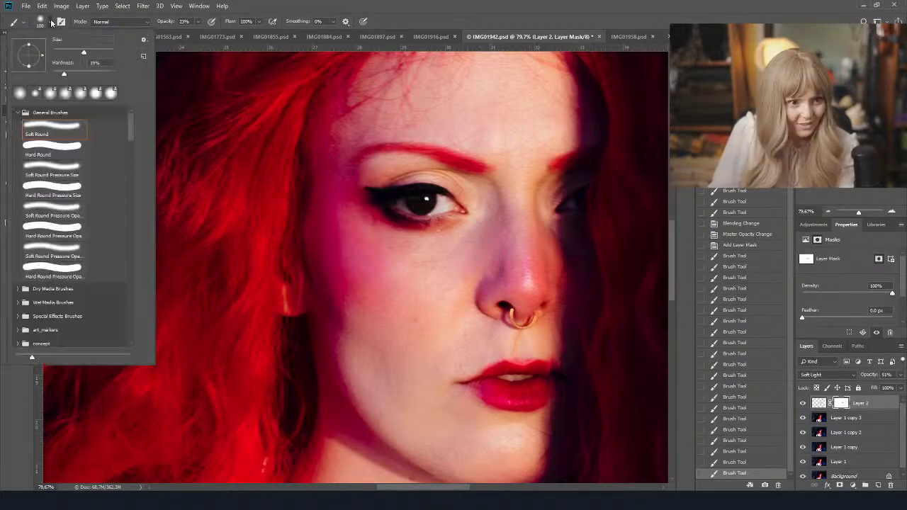
mouse_move(487, 237)
left_mouse_down()
mouse_move(474, 247)
mouse_move(486, 234)
left_mouse_up()
mouse_move(496, 228)
left_mouse_down()
mouse_move(522, 216)
mouse_move(477, 248)
left_mouse_up()
left_click(567, 241)
left_click(444, 252)
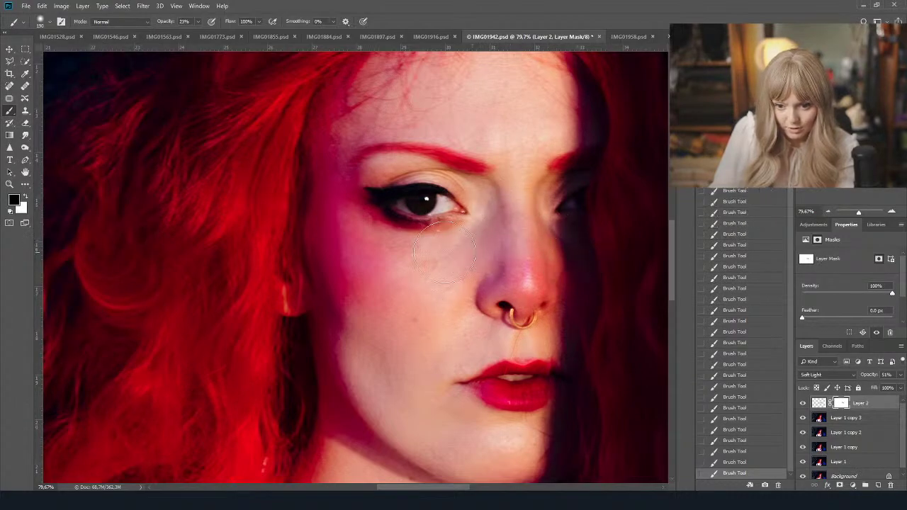
Step: Toggle Layer 2's visibility to check the softened blush against the unblushed portrait
scroll(611, 307, "down", 3)
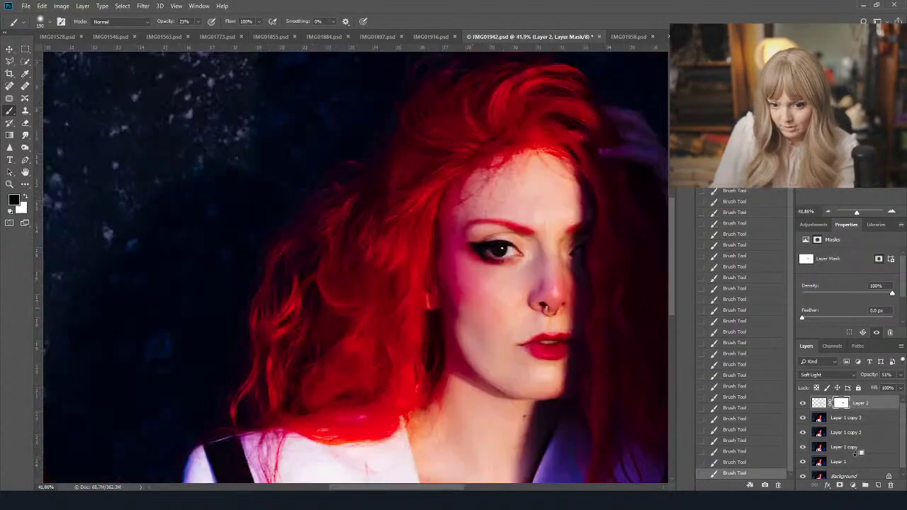
left_click(804, 403)
left_click(803, 403)
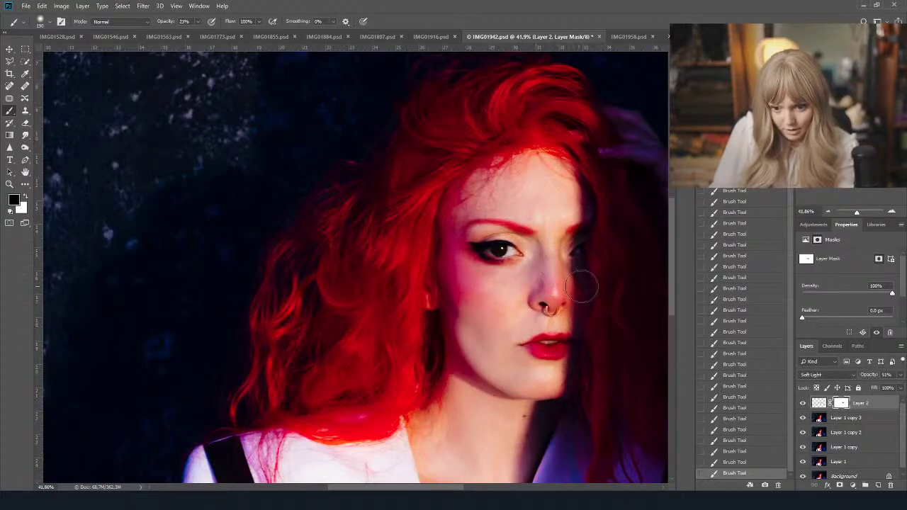
Step: Duplicate Layer 1 copy 3 beneath the blush layer and save the document
scroll(613, 290, "up", 3)
scroll(614, 290, "up", 1)
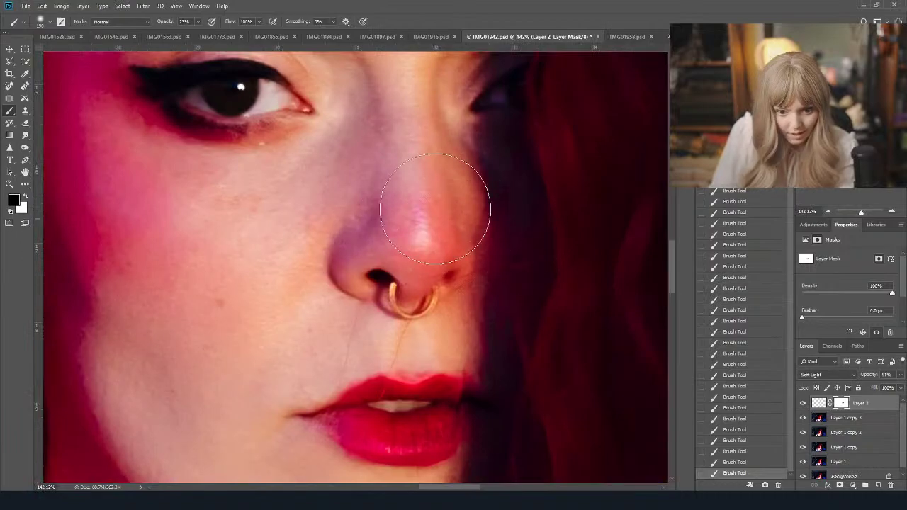
left_click(864, 417)
key("ctrl+j")
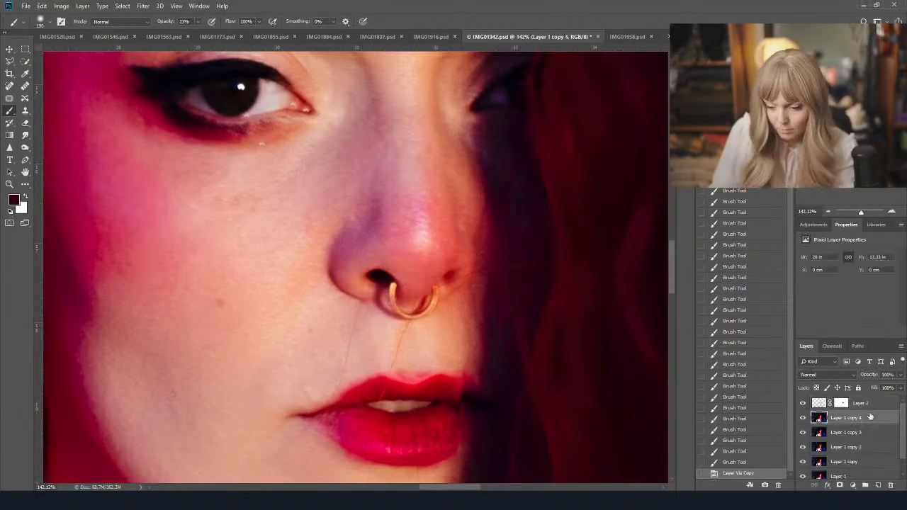
left_click(868, 404)
key("ctrl+w")
key("Escape")
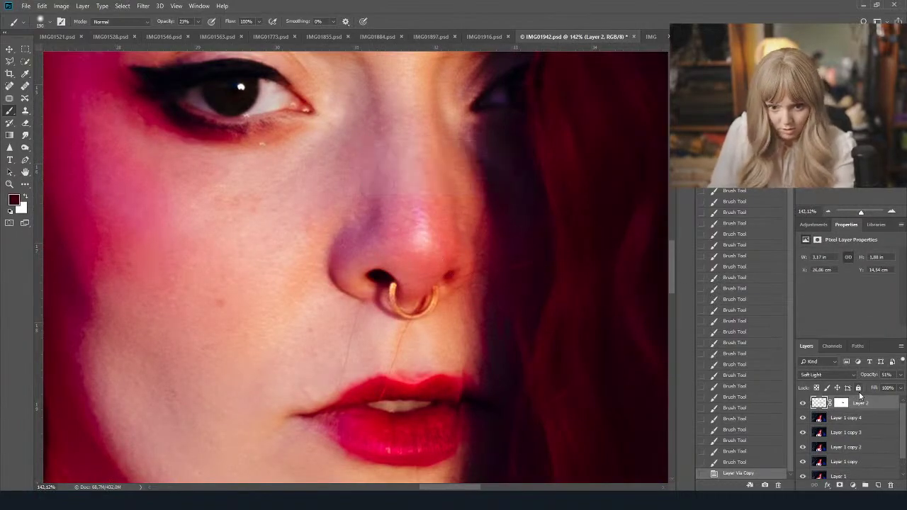
key("ctrl+s")
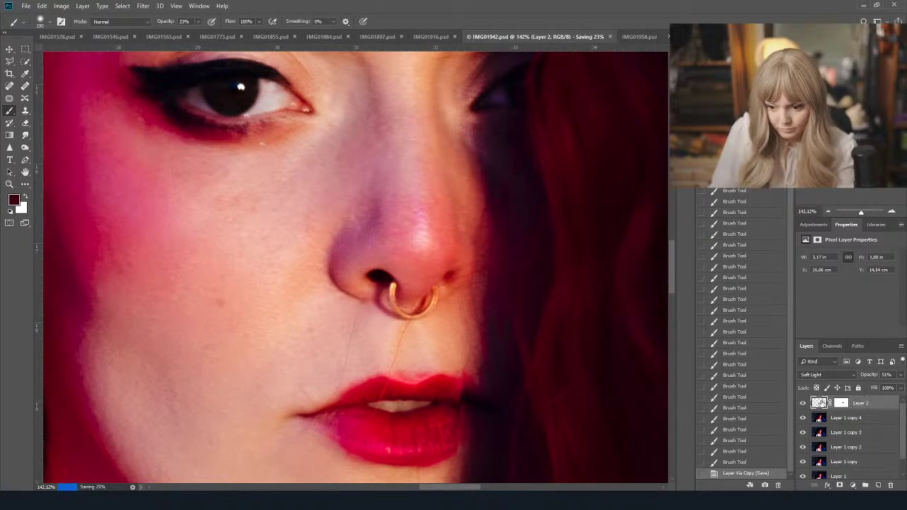
Step: Merge the blush layer down into Layer 1 copy 4 and duplicate the merged layer
key("ctrl+e")
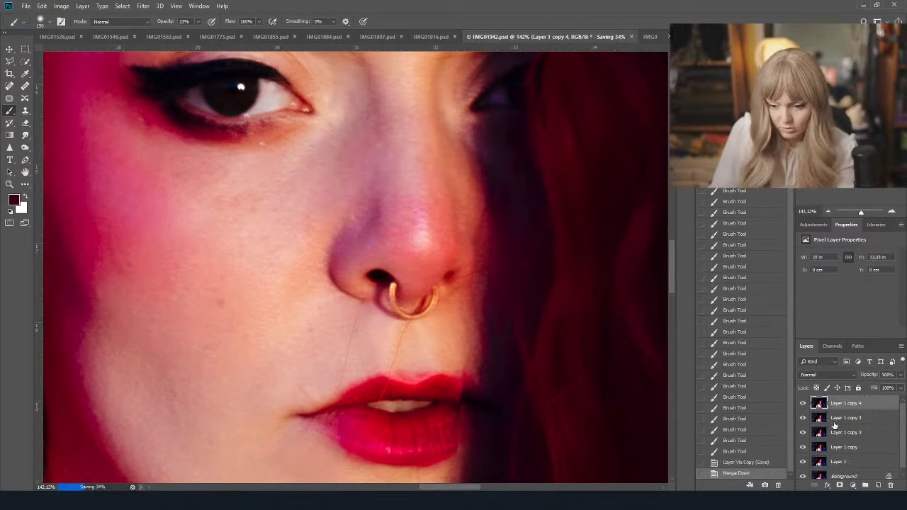
key("ctrl+j")
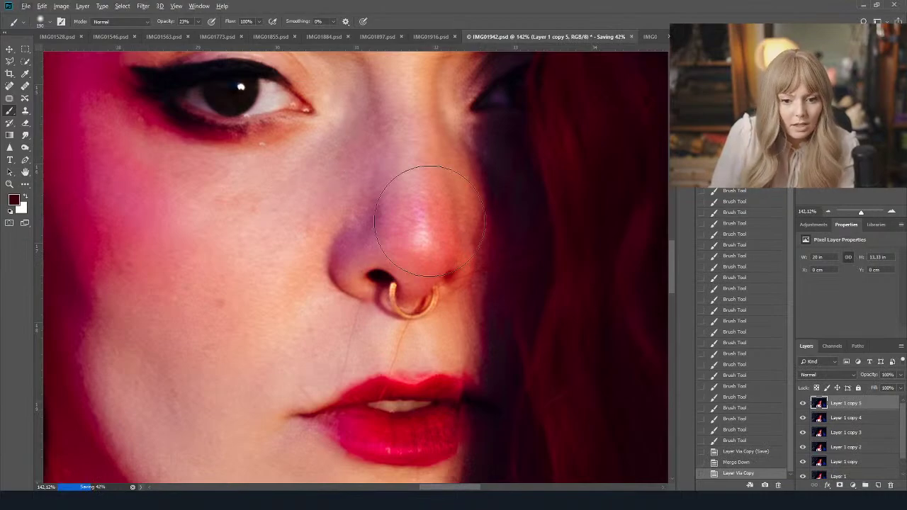
Step: Retouch the skin below the eyeliner's outer corner using the Clone Stamp at 37 px and 14% opacity
scroll(433, 266, "down", 5)
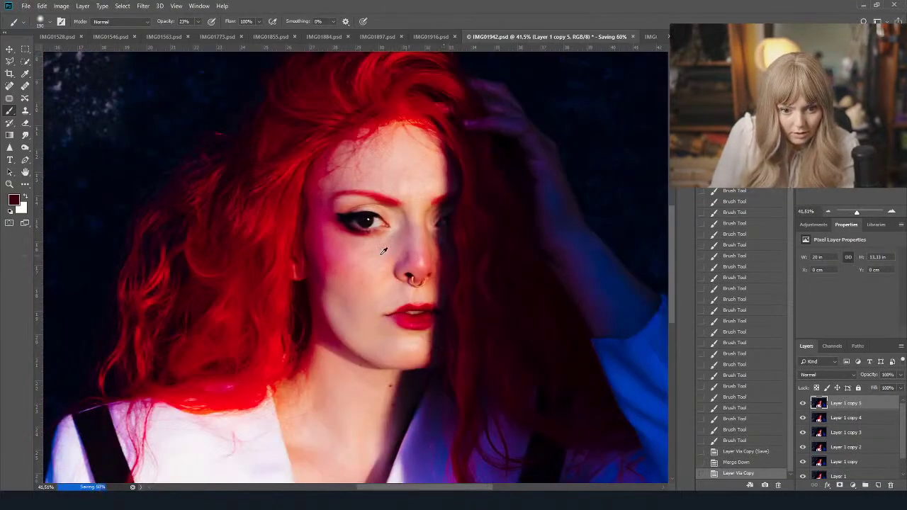
scroll(383, 251, "up", 5)
scroll(342, 222, "down", 2)
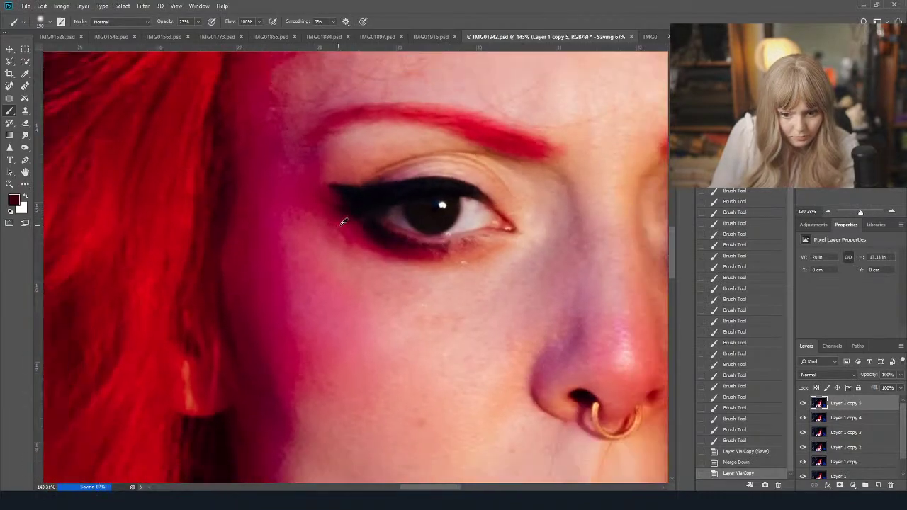
scroll(636, 336, "up", 6)
scroll(546, 290, "down", 1)
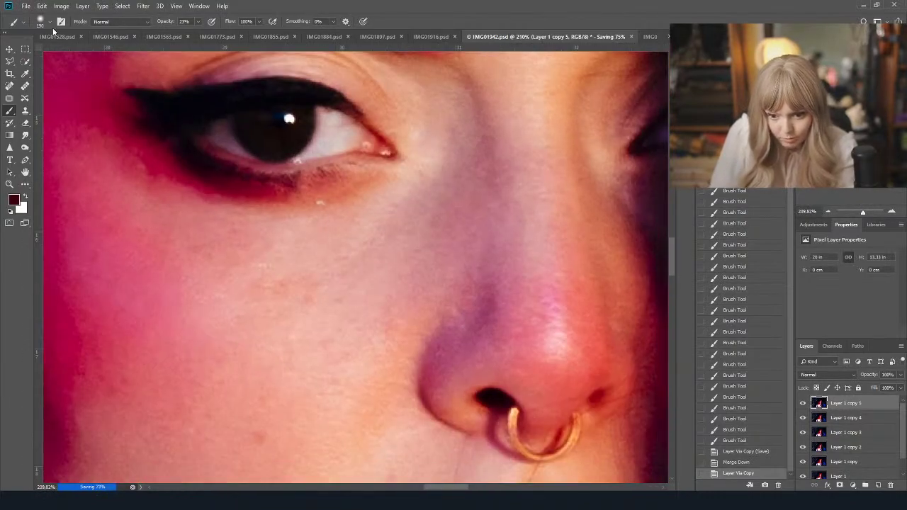
left_click(26, 112)
left_click(43, 21)
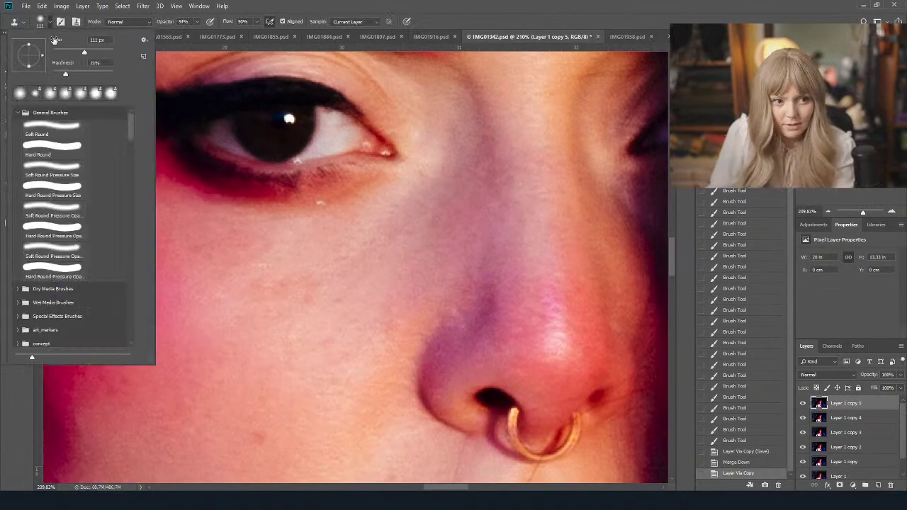
left_click(64, 53)
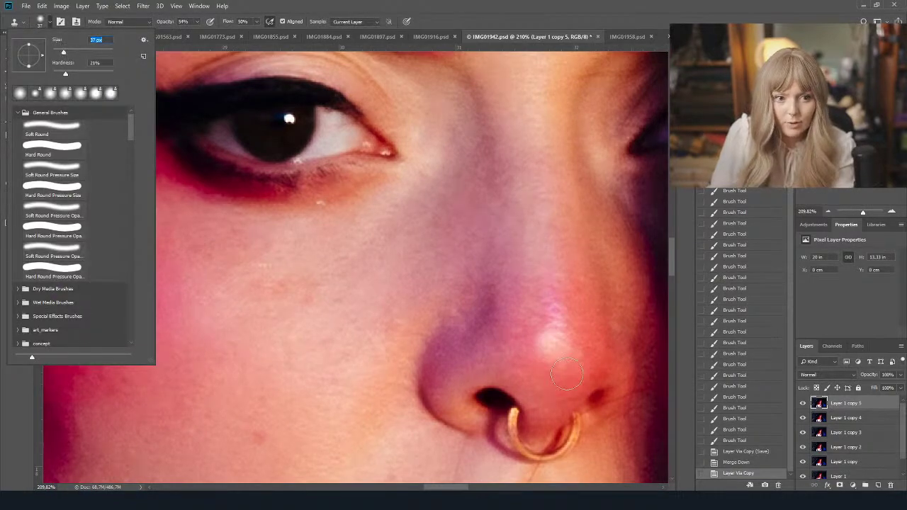
left_click(196, 22)
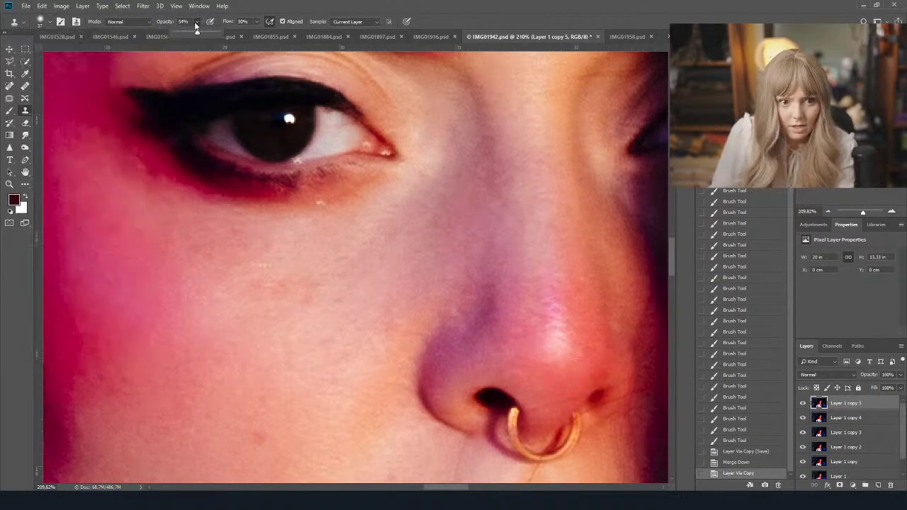
left_click(152, 185, "alt")
left_click(139, 167)
left_click(129, 160)
left_click(170, 200)
left_click(134, 165)
left_click(150, 167)
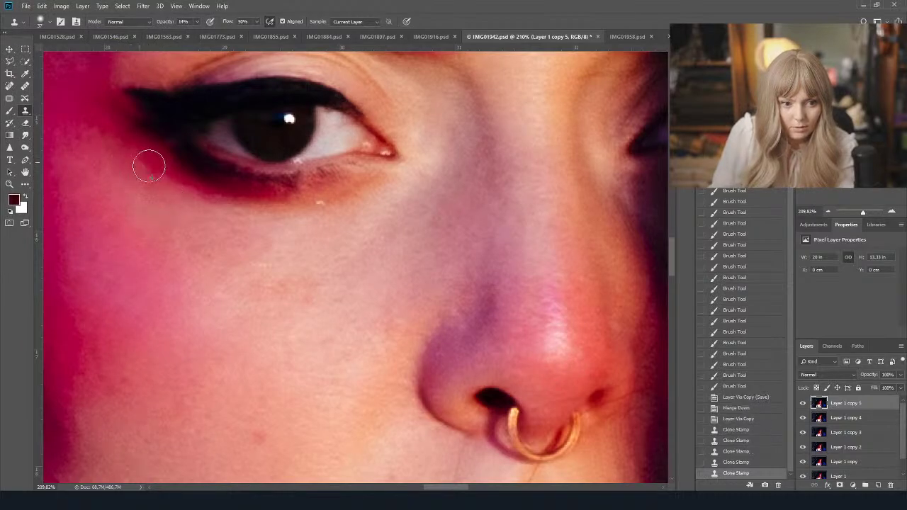
left_click(211, 208)
left_click(147, 170)
left_click(150, 174)
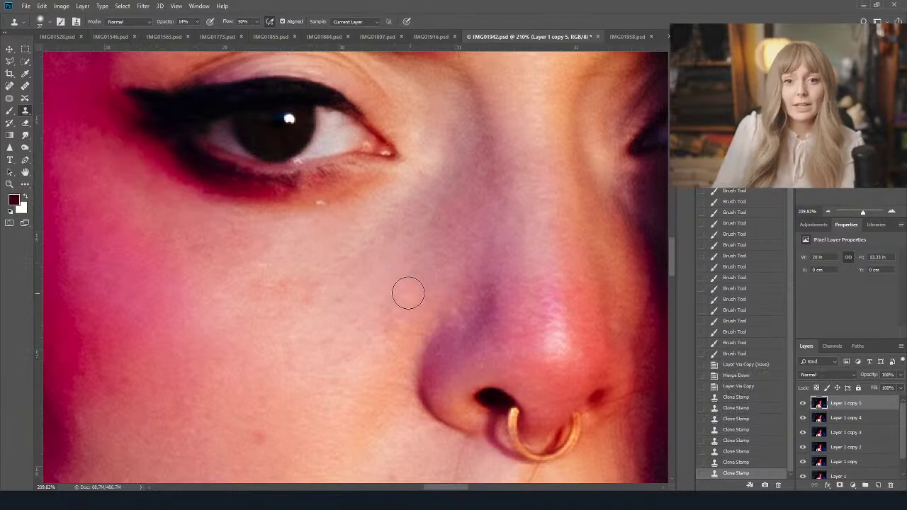
Step: Duplicate the retouched layer twice and rename the lower copy L and the upper copy H
key("ctrl+j")
key("ctrl+j")
double_click(858, 418)
type("L")
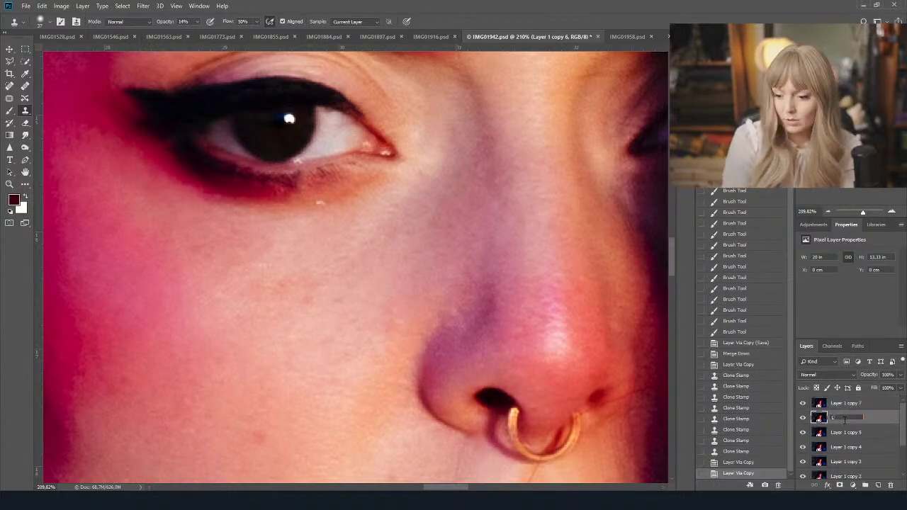
double_click(864, 404)
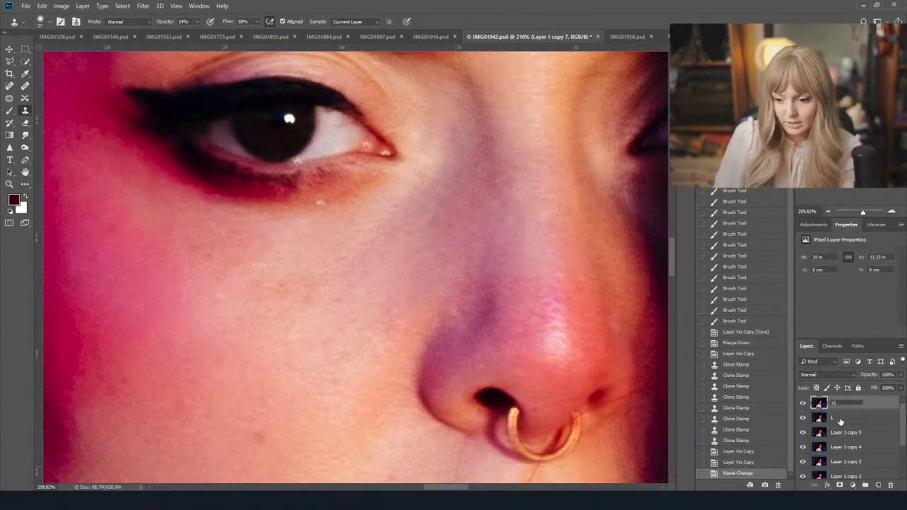
type("H")
Step: Apply a Gaussian Blur to layer L
left_click(840, 420)
left_click(142, 6)
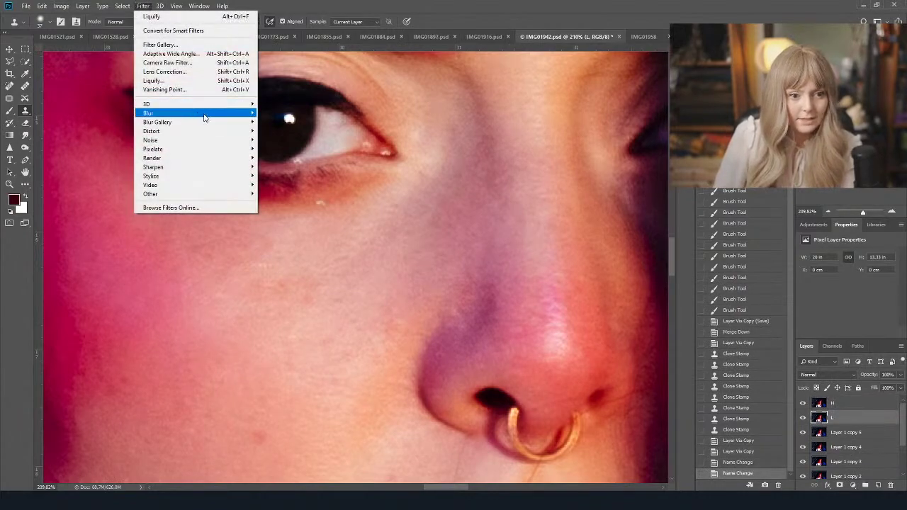
mouse_move(205, 117)
left_click(294, 150)
key("Return")
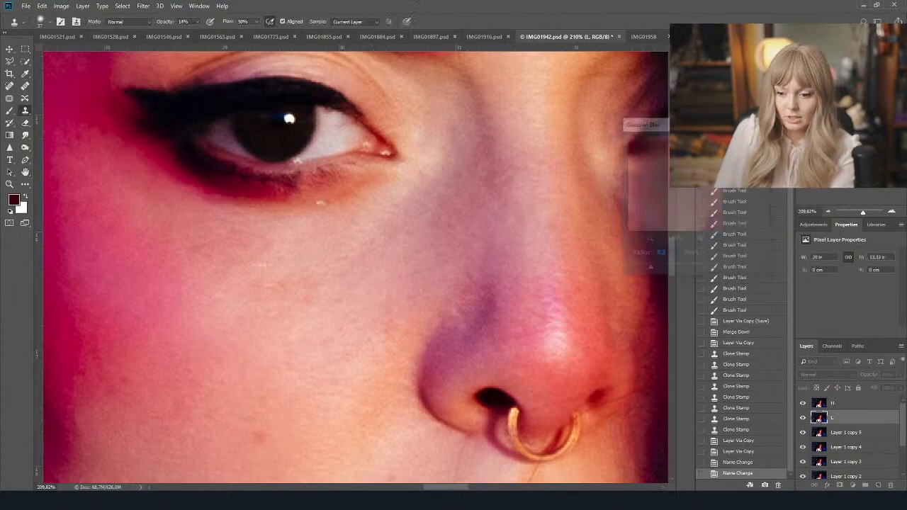
Step: Apply layer L to layer H with Subtract blending, scale 2 and offset 128, and set H's blend mode to Linear Light
left_click(841, 405)
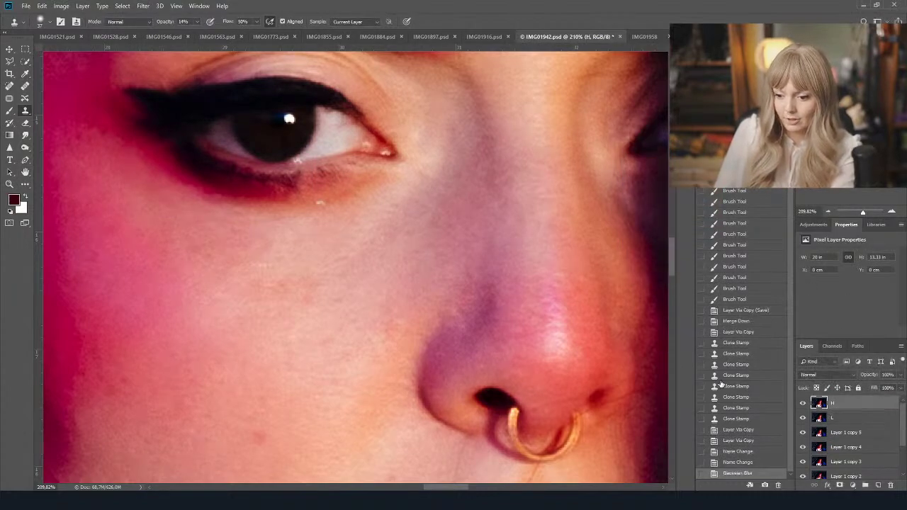
left_click(60, 6)
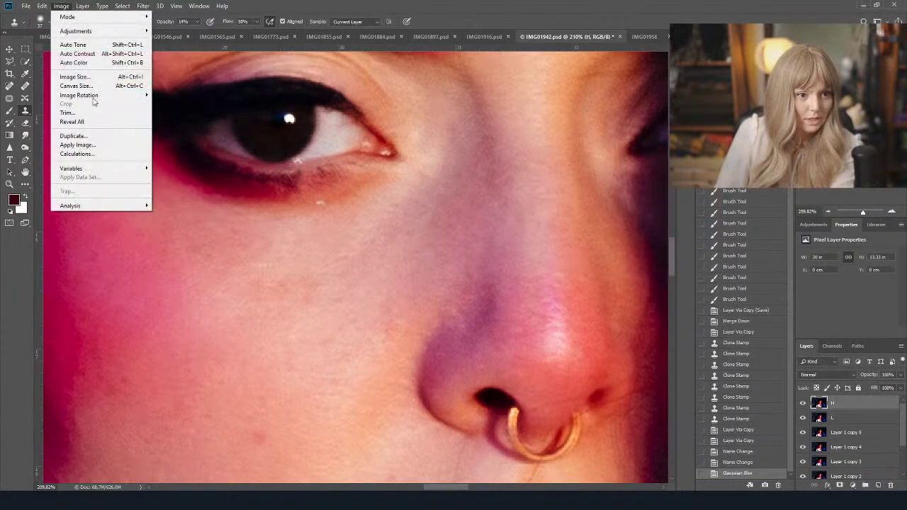
left_click(104, 144)
left_click(514, 103)
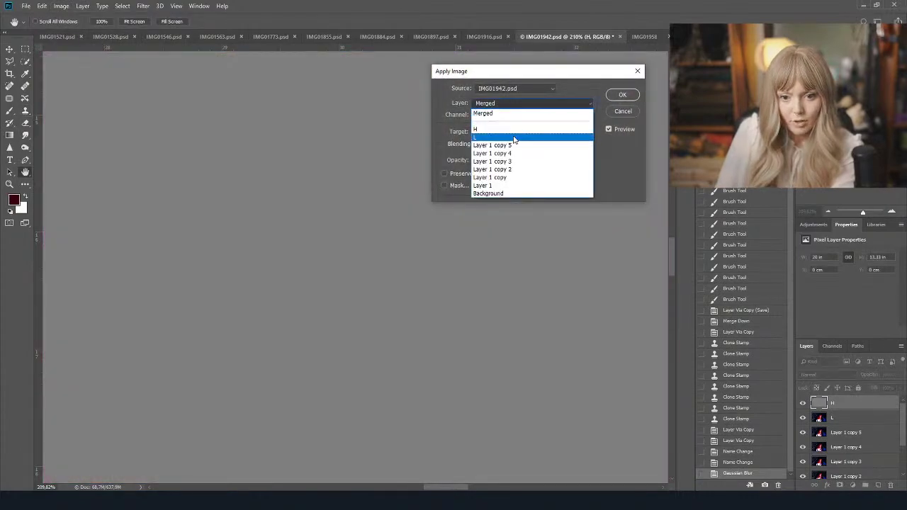
left_click(504, 133)
left_click(505, 144)
left_click(505, 338)
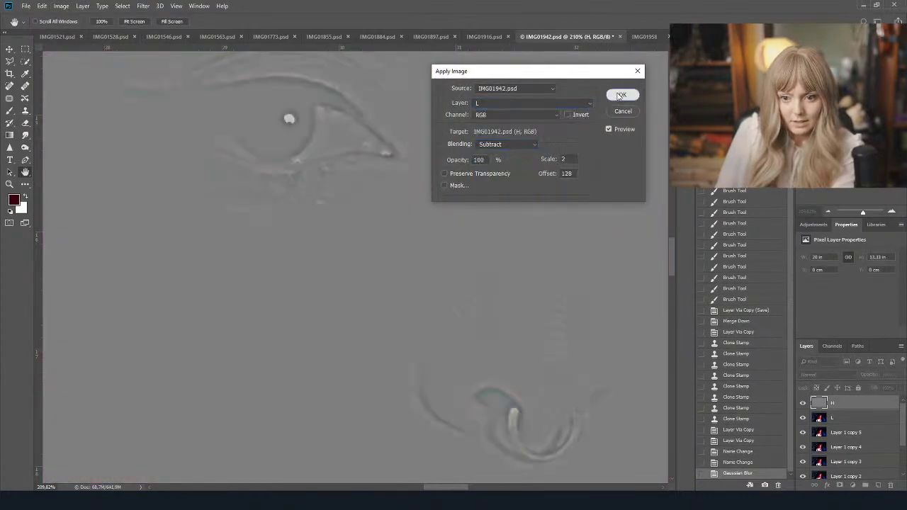
left_click(621, 95)
left_click(825, 377)
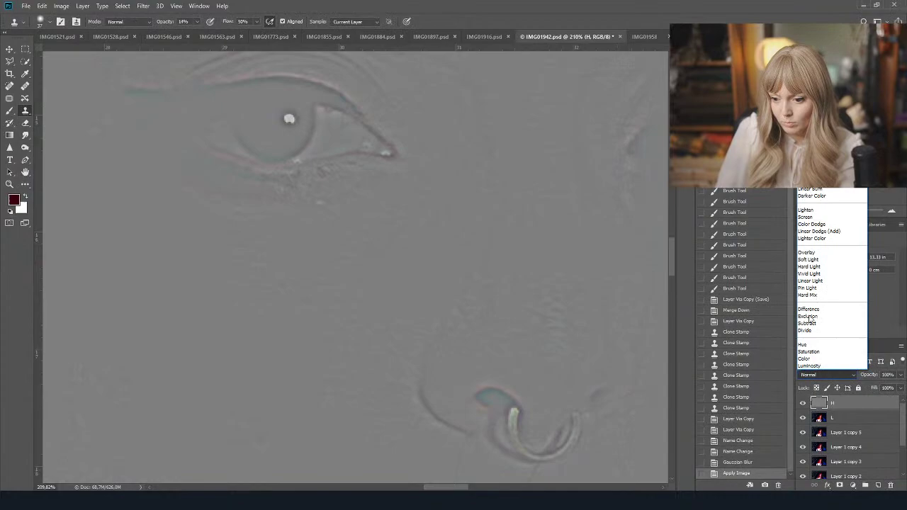
left_click(833, 282)
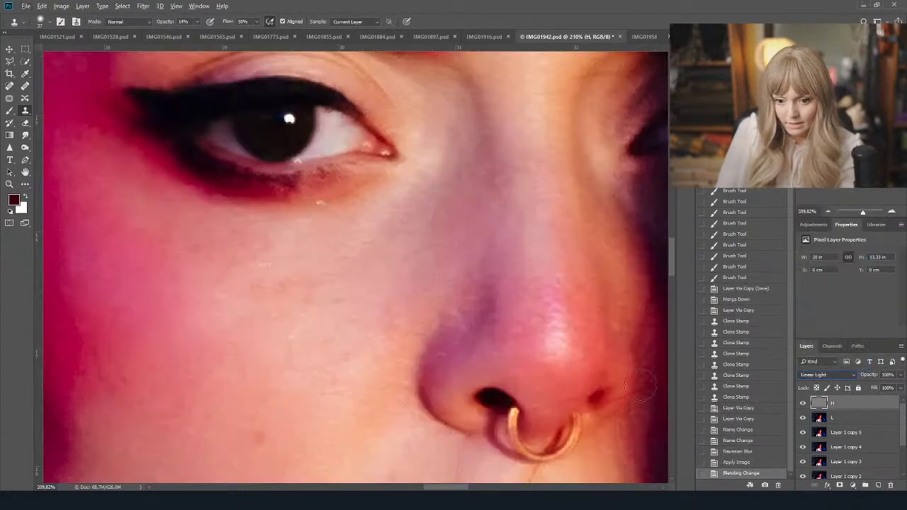
Step: Duplicate layer H and hide both H layers to work on layer L alone
key("ctrl+j")
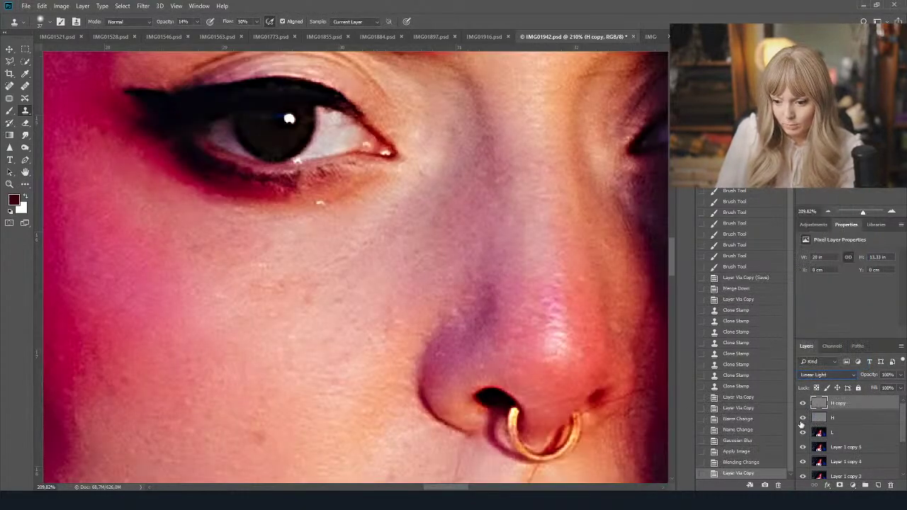
left_click(803, 417)
left_click(840, 433)
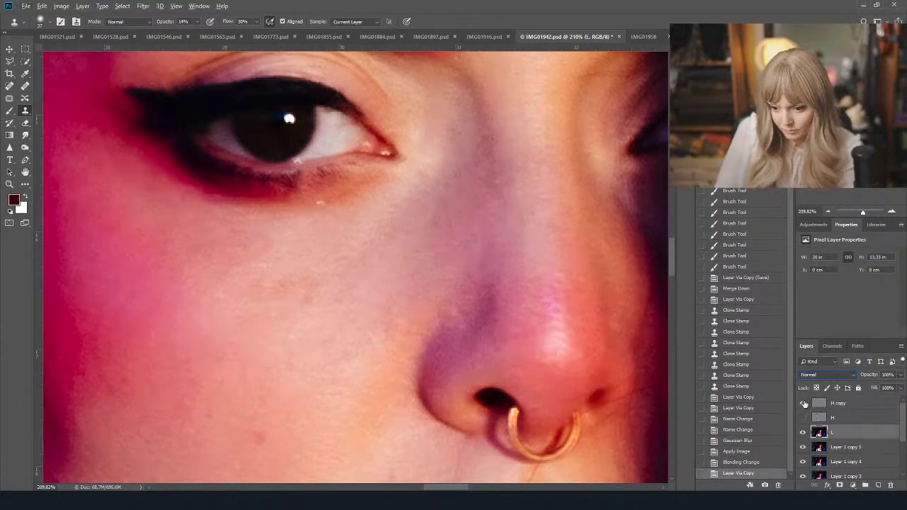
left_click(804, 403)
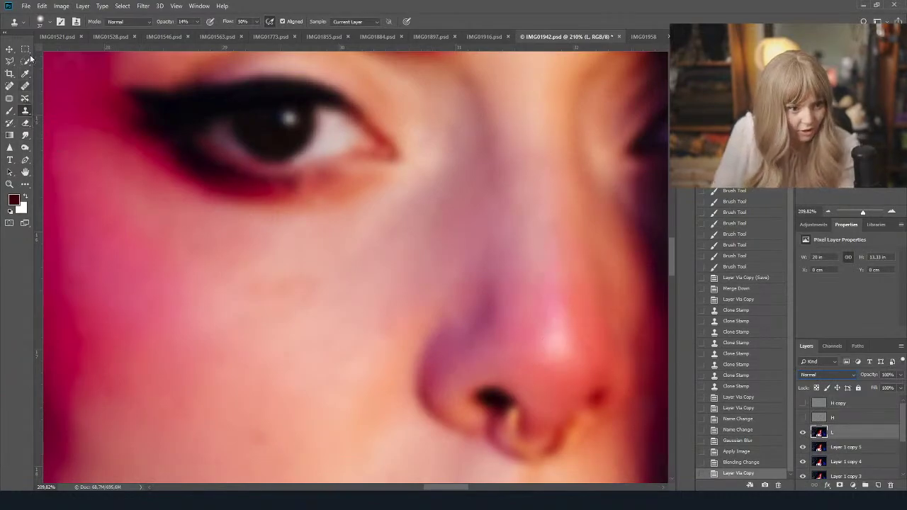
left_click(558, 337, "alt")
mouse_move(541, 320)
left_mouse_down()
mouse_move(556, 328)
mouse_move(551, 312)
left_mouse_up()
key("ctrl+z")
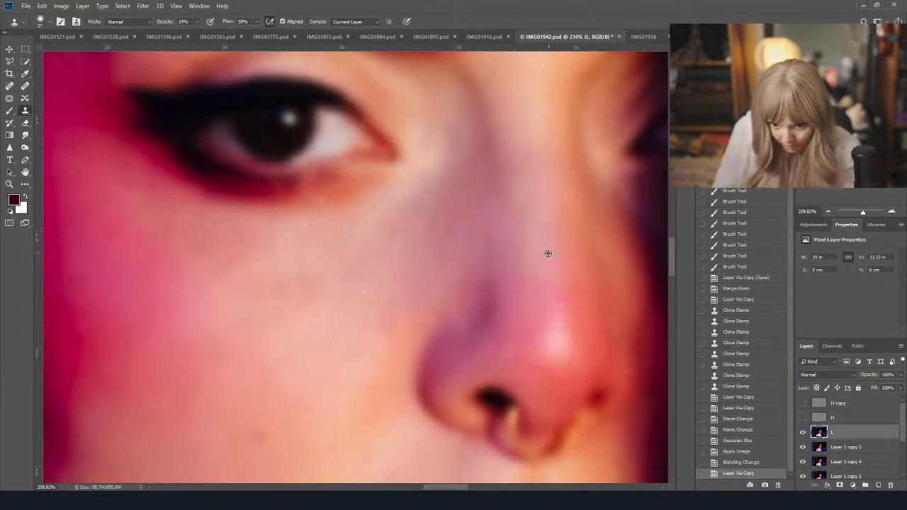
Step: Even out the highlight along the nose bridge and tip on layer L by clone stamping skin from higher up the nose
left_click(548, 253, "alt")
left_click(555, 290)
left_click(553, 301)
left_click(553, 310)
left_click(556, 324)
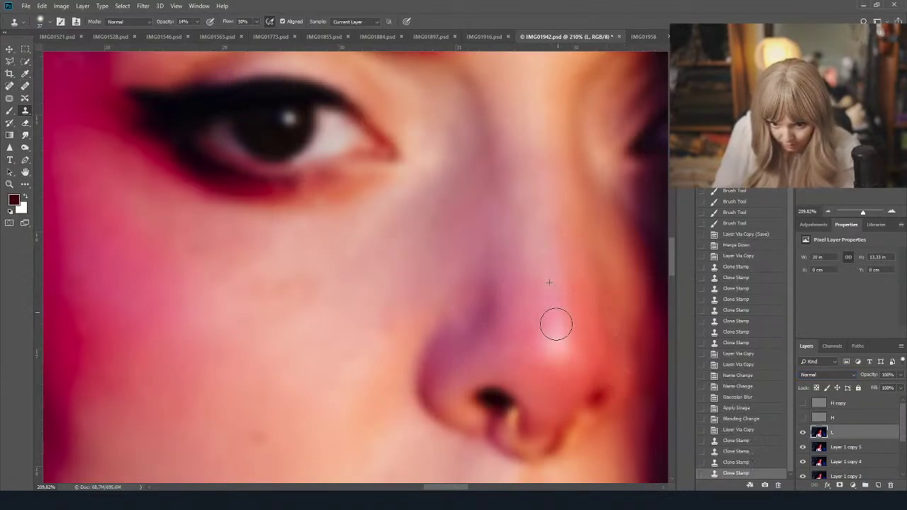
left_click(551, 304)
left_click(541, 280)
mouse_move(543, 283)
left_mouse_down()
mouse_move(556, 334)
mouse_move(557, 312)
left_mouse_up()
left_click(559, 326)
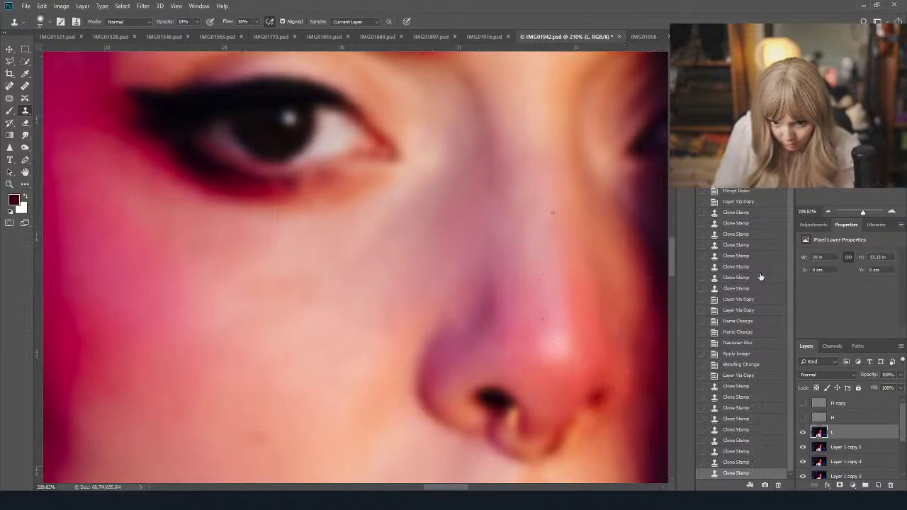
Step: Soften the uneven skin just above the nose tip on layer L by clone stamping from nearby tip areas
left_click(603, 389)
left_click(552, 343, "alt")
left_click(546, 326)
left_click(548, 320)
left_click(550, 316)
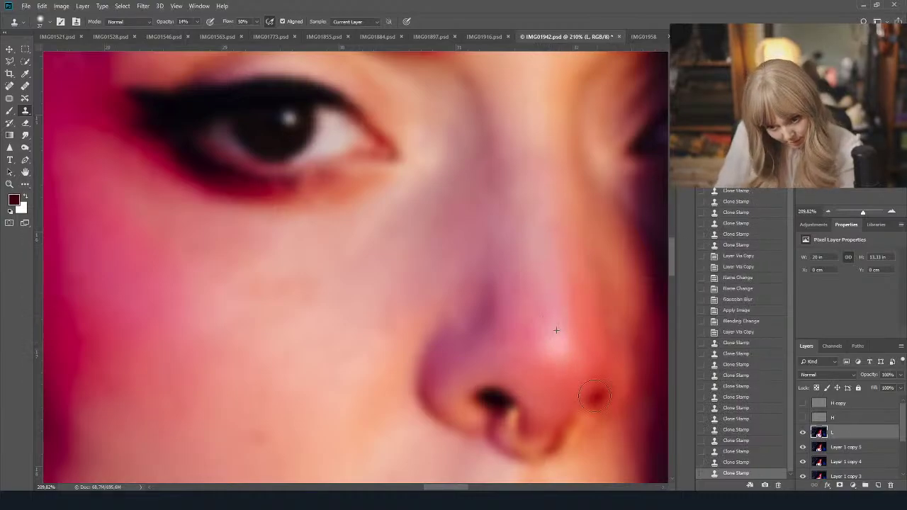
left_click(556, 330, "alt")
left_click(555, 323)
left_click(550, 329)
left_click(546, 318)
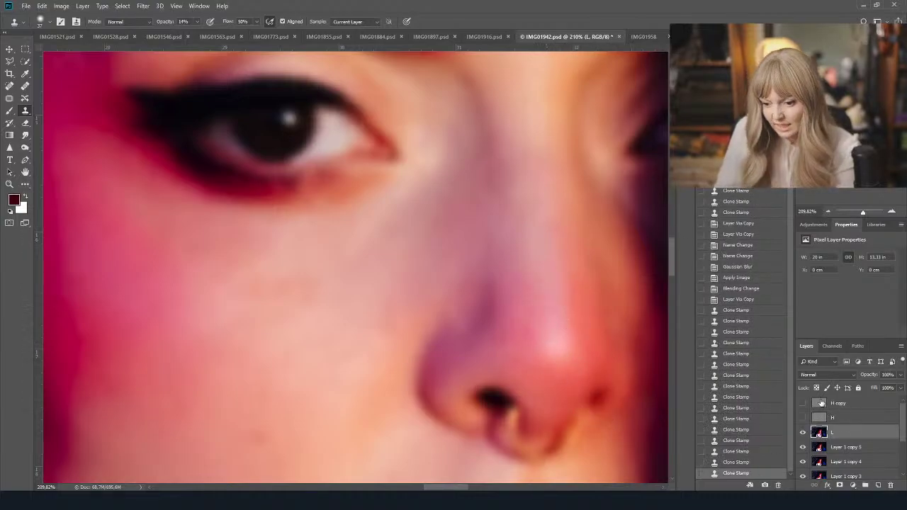
Step: Show the H copy layer and clone stamp its skin texture over the lower nose bridge, sampling from the nose tip
left_click(803, 403)
left_click(855, 405)
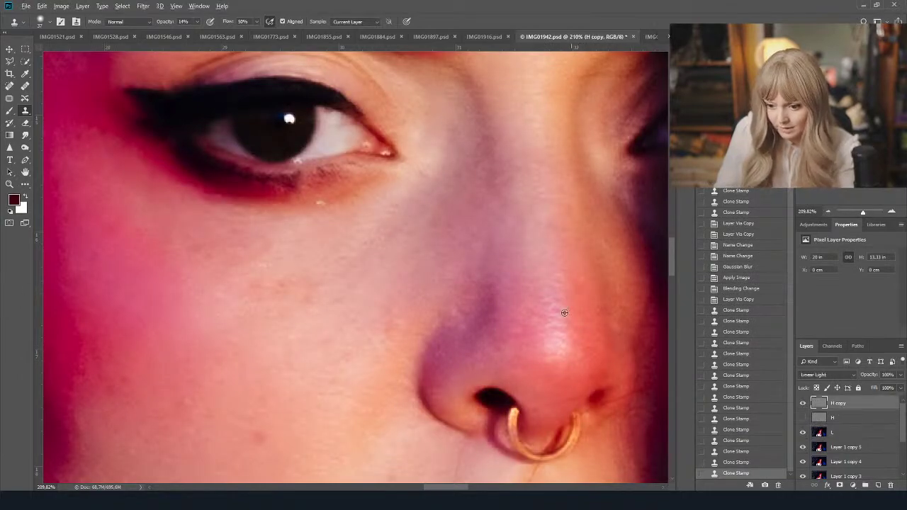
left_click(556, 338, "alt")
left_click(554, 312)
left_click(555, 316)
left_click(555, 314)
left_click(555, 307)
left_click(553, 302)
left_click(551, 297)
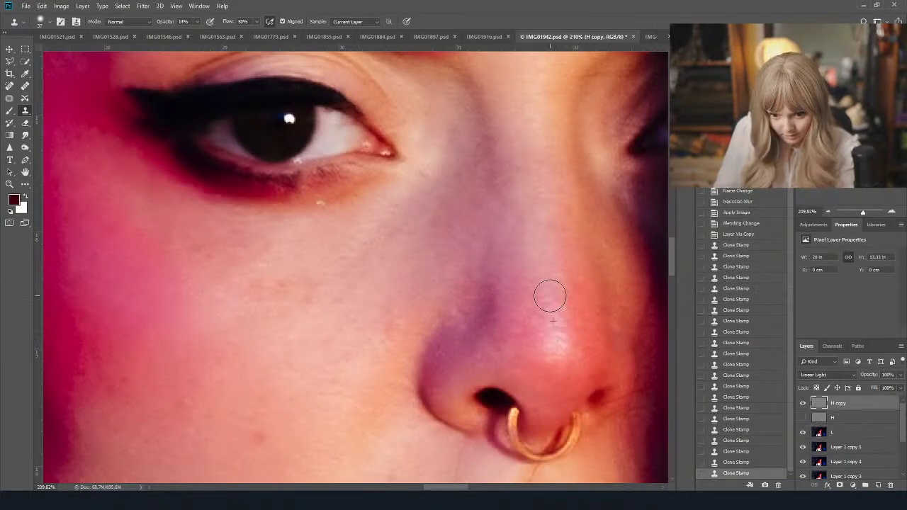
left_click(551, 324)
Step: Raise the clone stamp opacity to 19% and clone bridge texture from higher up onto the area above the nose tip
left_click_drag(197, 21, 196, 28)
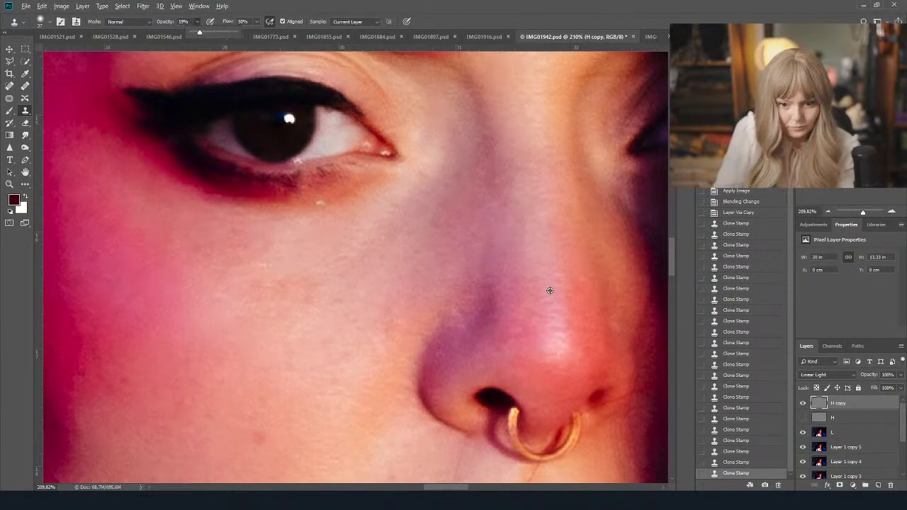
left_click(550, 241, "alt")
left_click(555, 322)
left_click(556, 313)
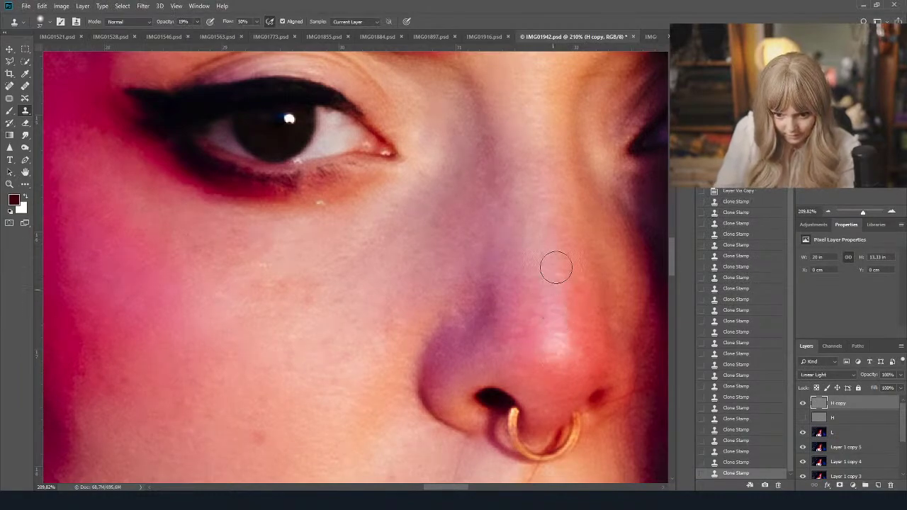
left_click(552, 318)
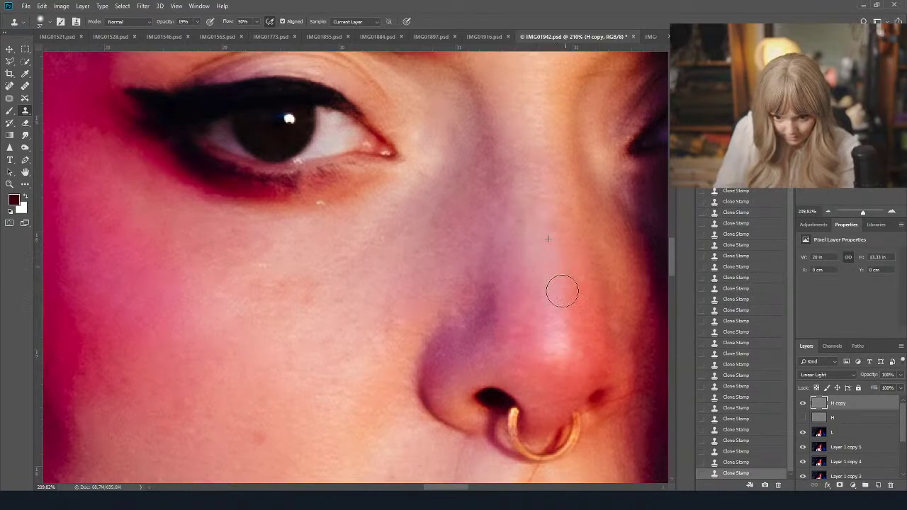
Step: Compare the nose and cheek with and without the H copy texture and examine the area around the inner eye corner
scroll(588, 321, "down", 3)
scroll(588, 322, "up", 3)
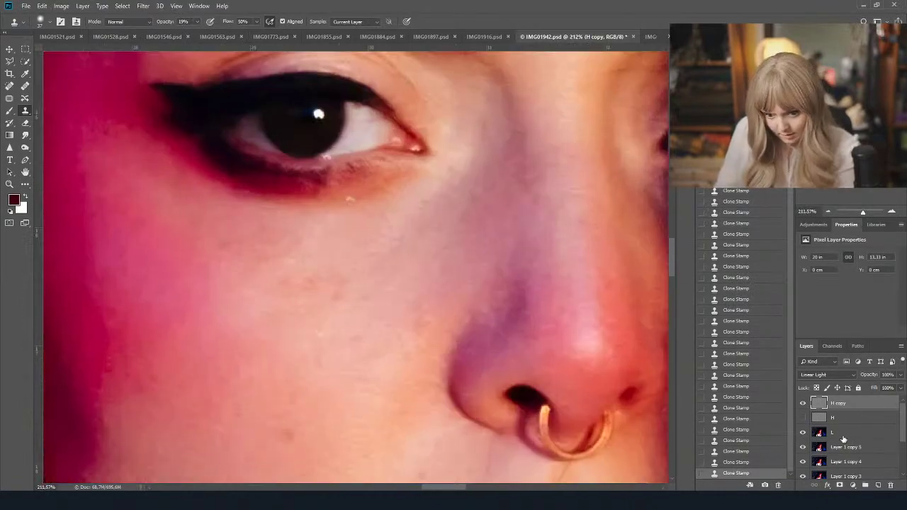
left_click(855, 433)
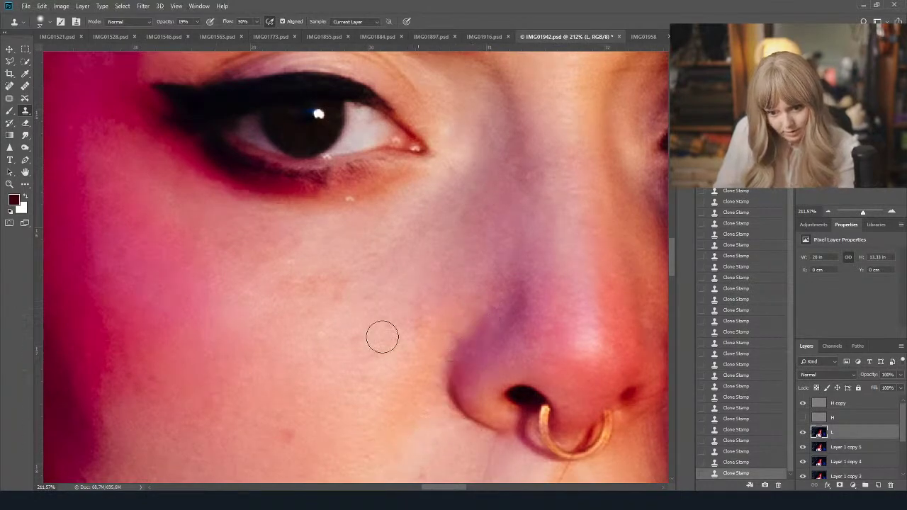
left_click(804, 403)
left_click(803, 402)
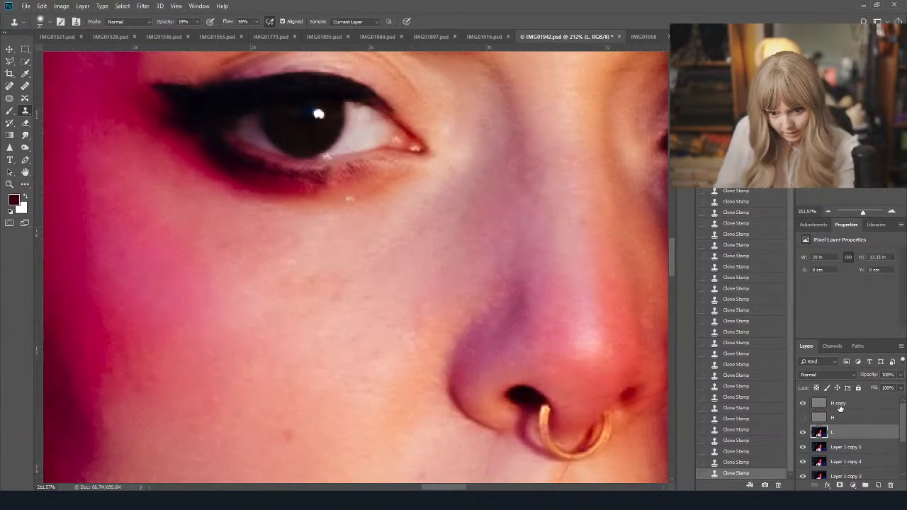
left_click(839, 404)
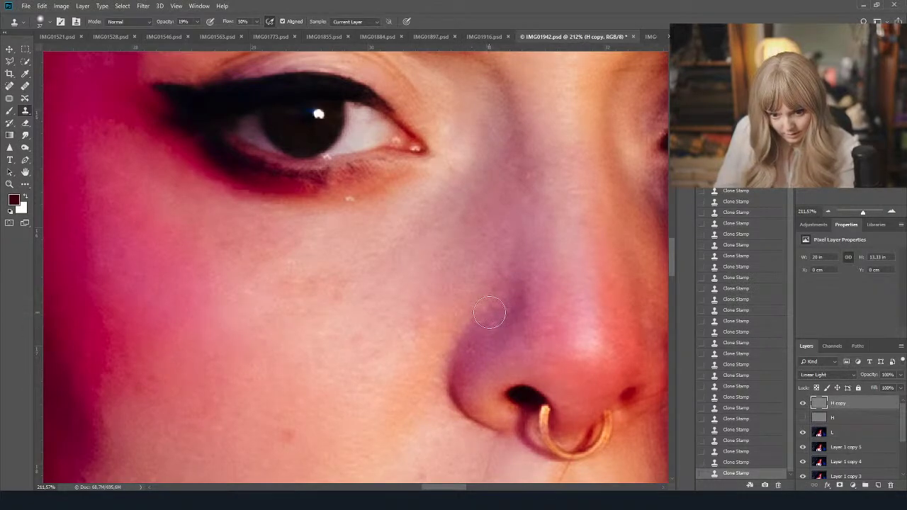
scroll(573, 277, "down", 10)
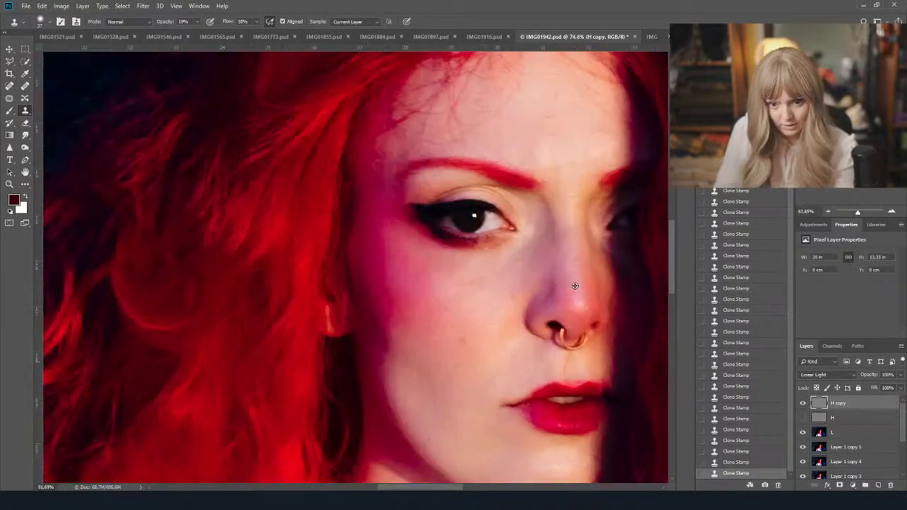
scroll(570, 275, "up", 9)
left_click_drag(567, 244, 475, 334)
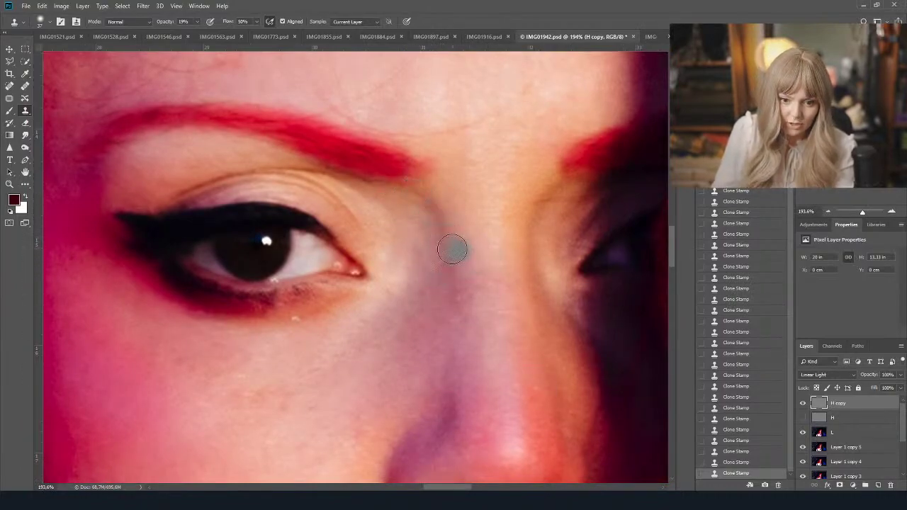
Step: Hide H copy, clone stamp skin between the inner eye corner and nose bridge on layer L, and show H copy again
left_click(803, 402)
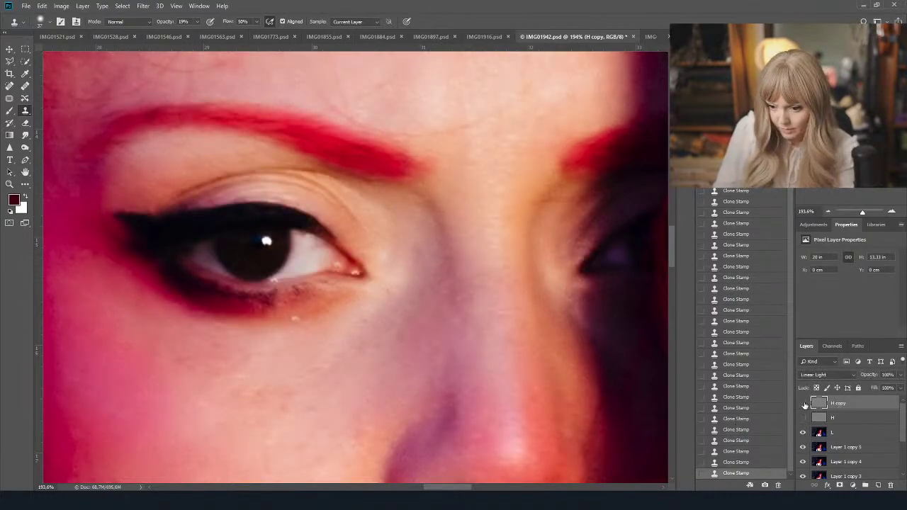
left_click(803, 403)
left_click(844, 433)
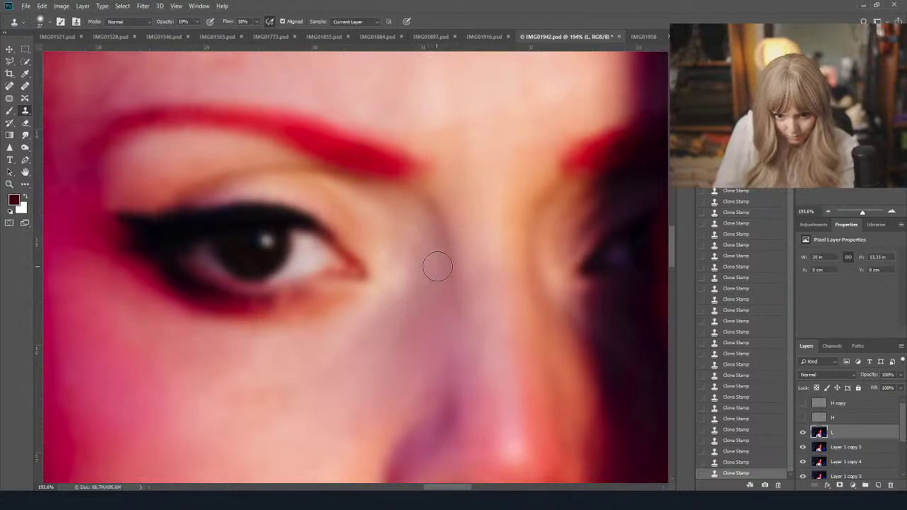
left_click(399, 270, "alt")
left_click_drag(416, 243, 413, 296)
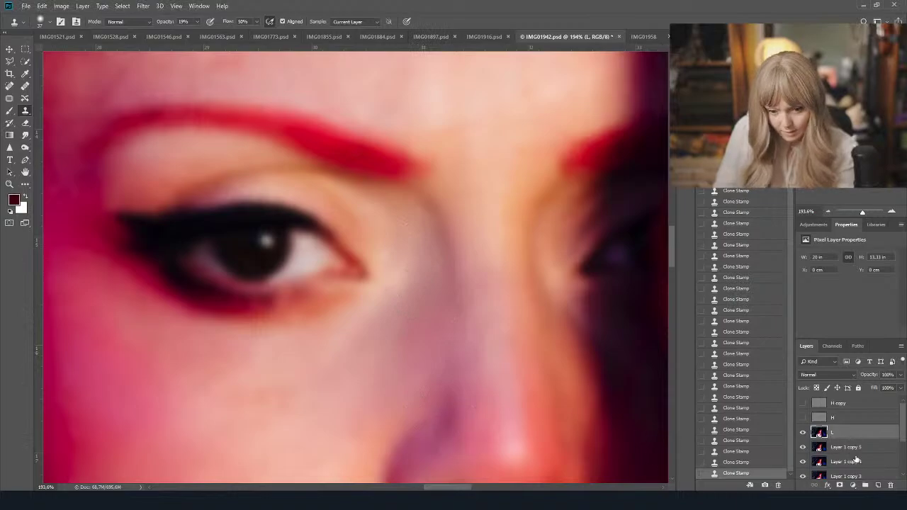
left_click(840, 403)
left_click(803, 403)
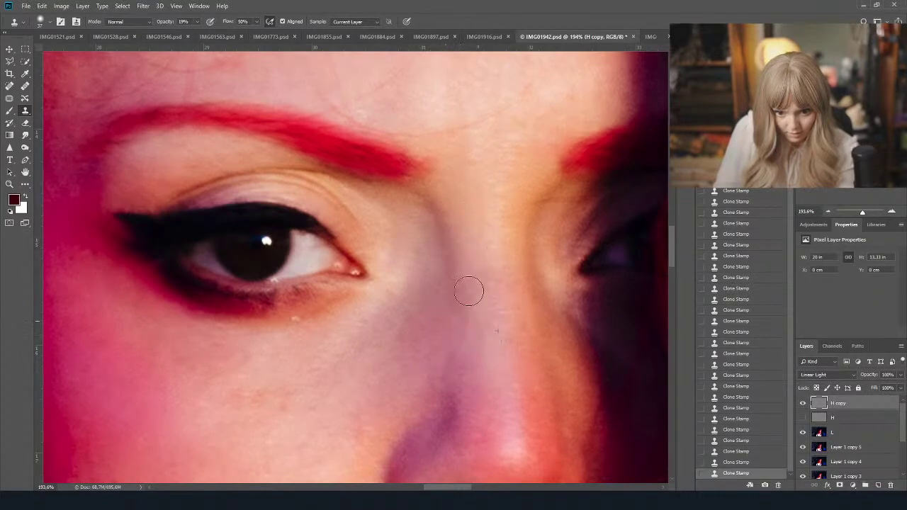
Step: Review the whole portrait and compare the face with and without the H copy texture layer
scroll(565, 327, "down", 10)
scroll(579, 355, "down", 3)
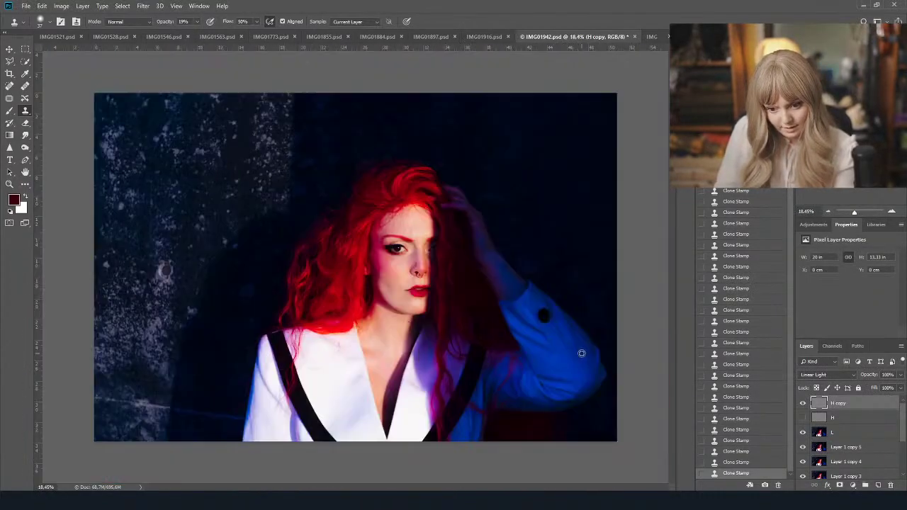
left_click_drag(412, 247, 527, 321)
scroll(455, 284, "up", 3)
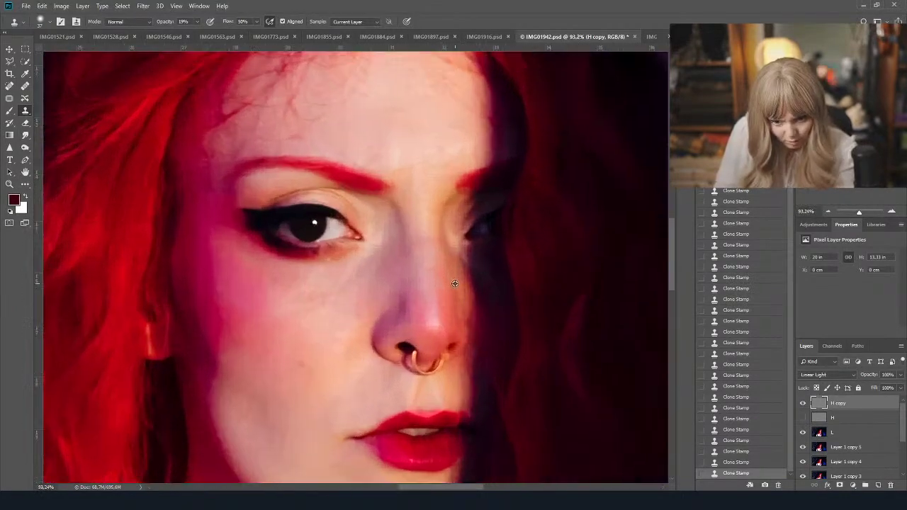
left_click(802, 403)
left_click(803, 403)
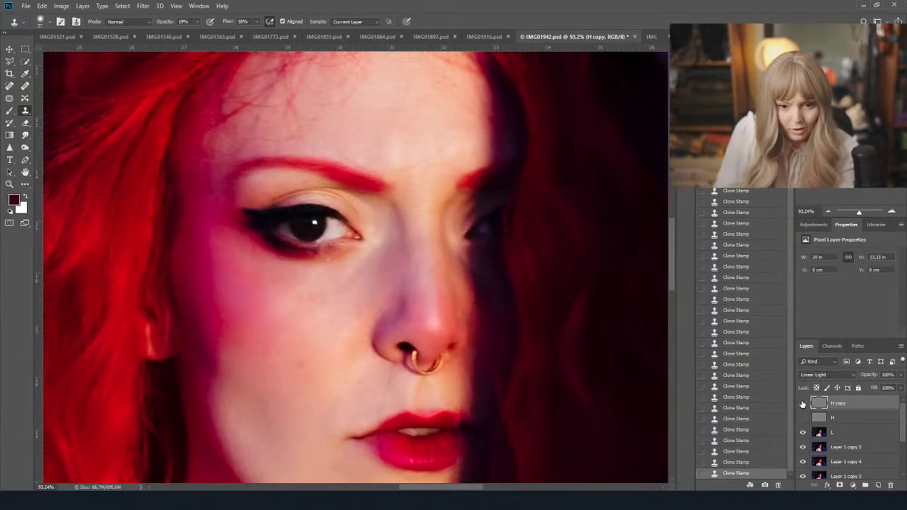
left_click(803, 403)
left_click(803, 403)
Step: Duplicate layer L
left_click(860, 434)
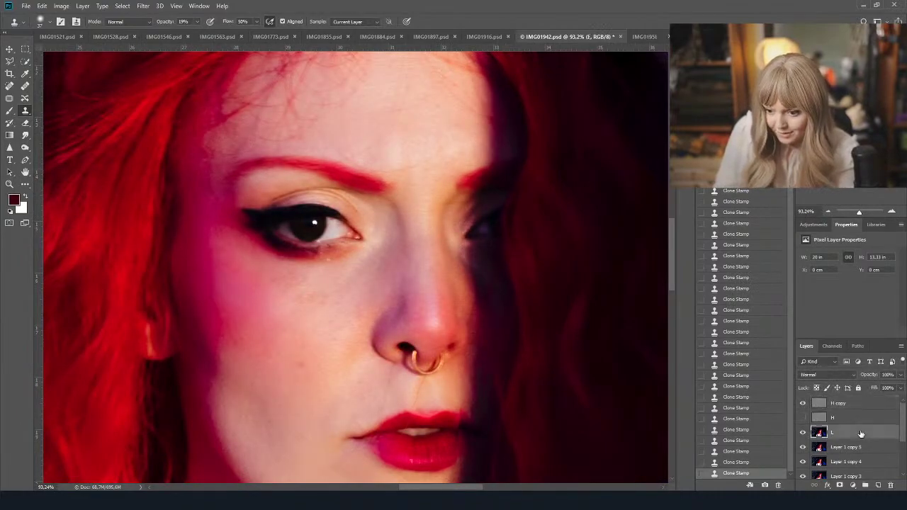
key("ctrl+j")
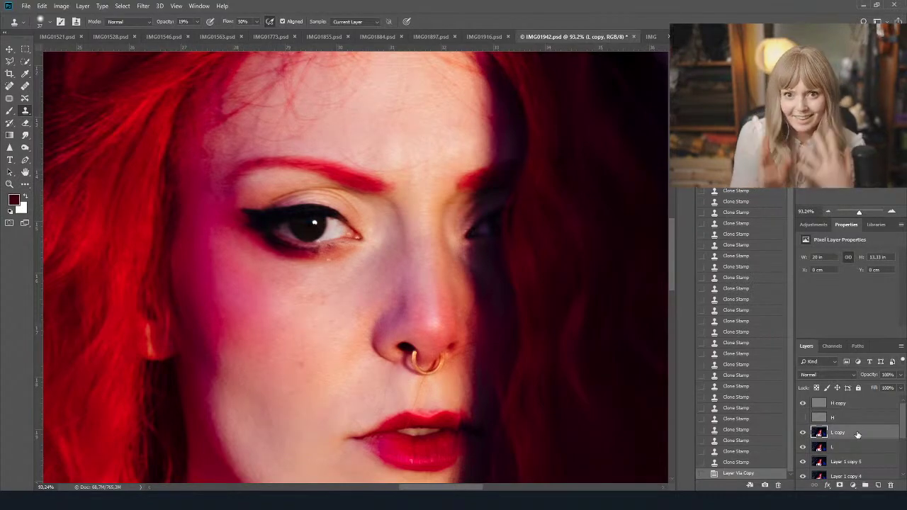
scroll(407, 230, "up", 2)
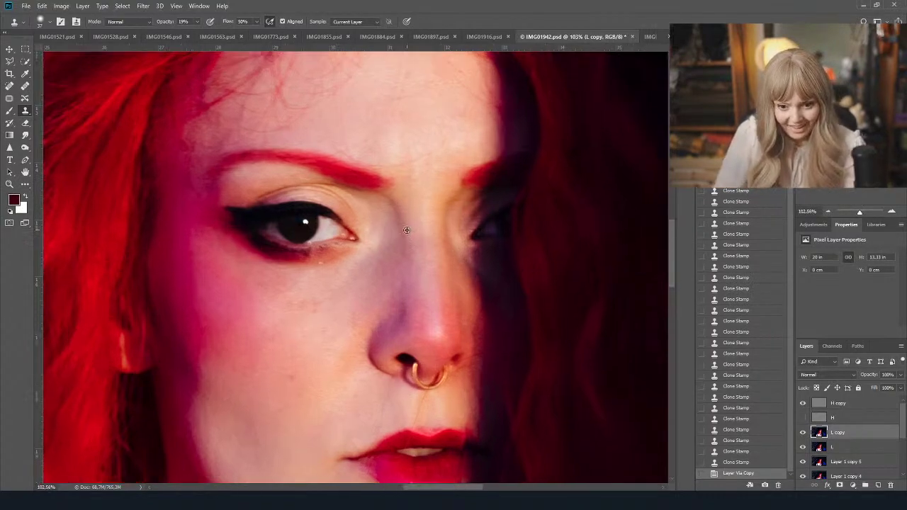
scroll(458, 277, "down", 6)
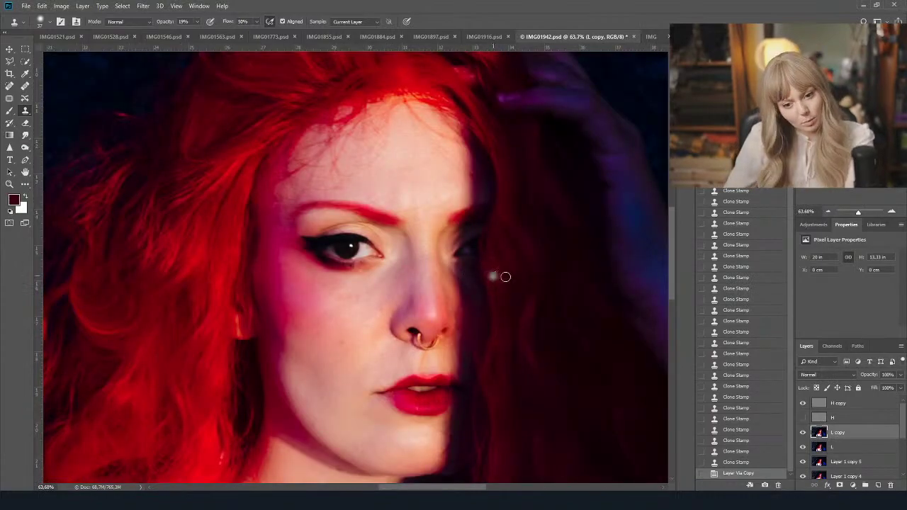
Step: Create a new layer above H copy and set the foreground colour to peach f4a886 sampled from the upper forehead
left_click(851, 403)
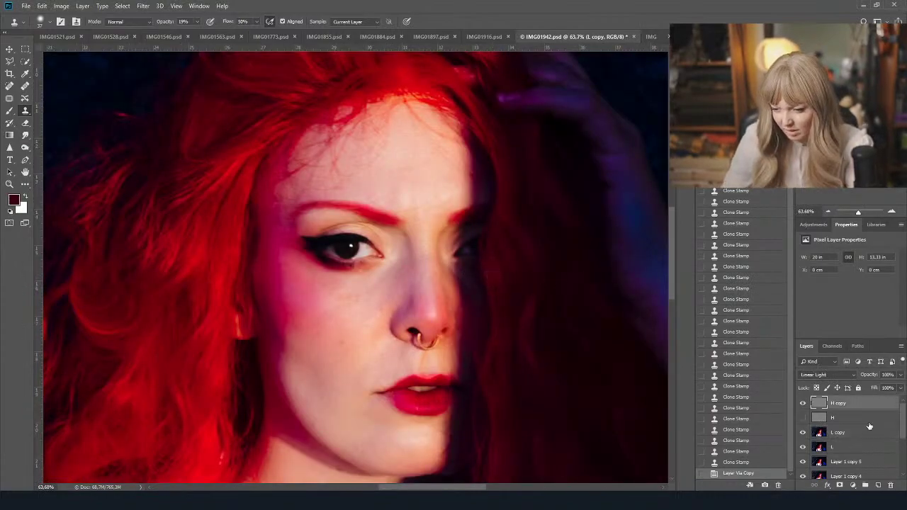
left_click(878, 484)
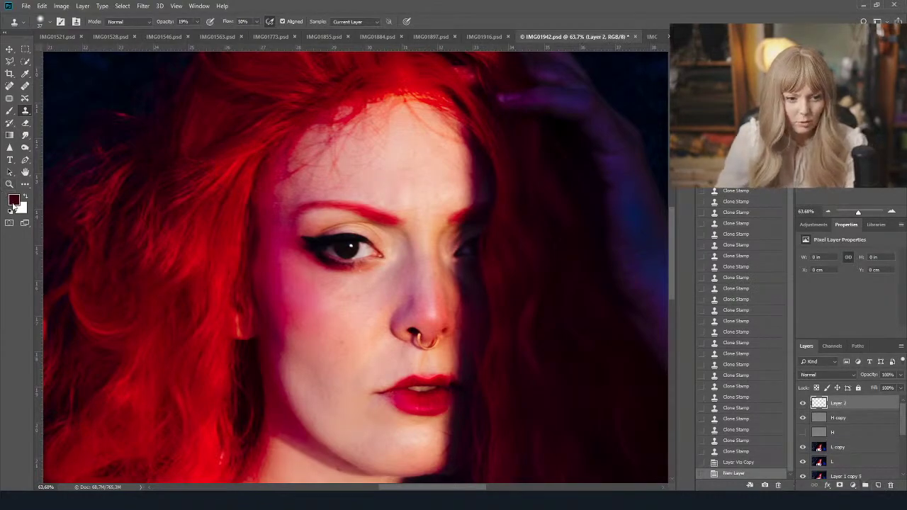
left_click(13, 201)
left_click(410, 135)
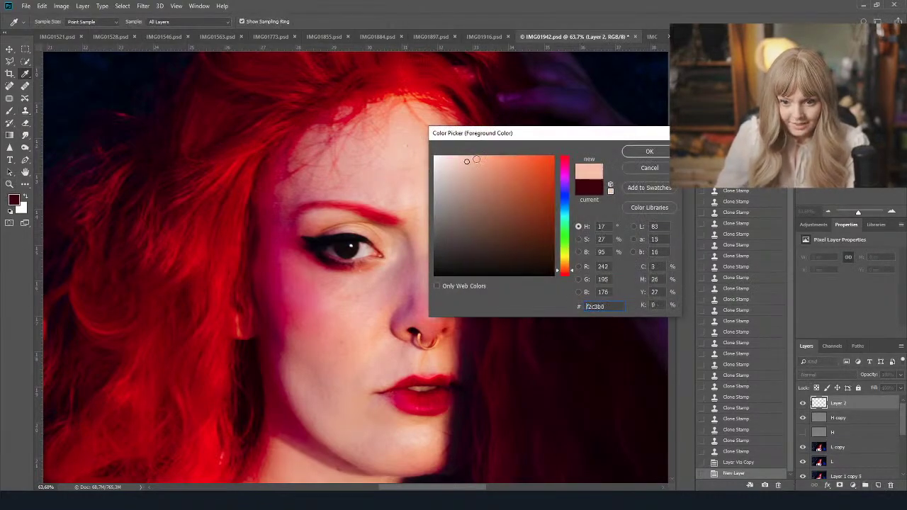
left_click(404, 109)
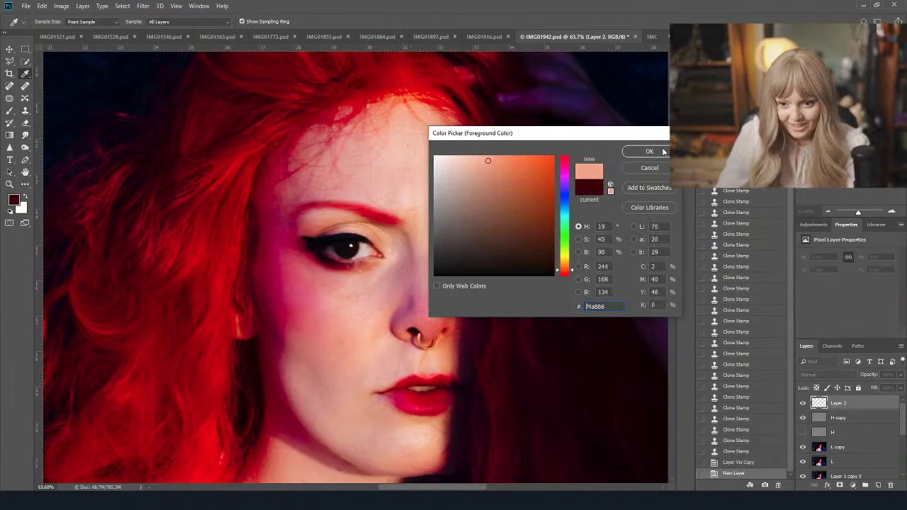
key("Return")
Step: Paint the peach skin tone over the nose bridge using a soft round brush of about 330 px at 23% opacity
key("b")
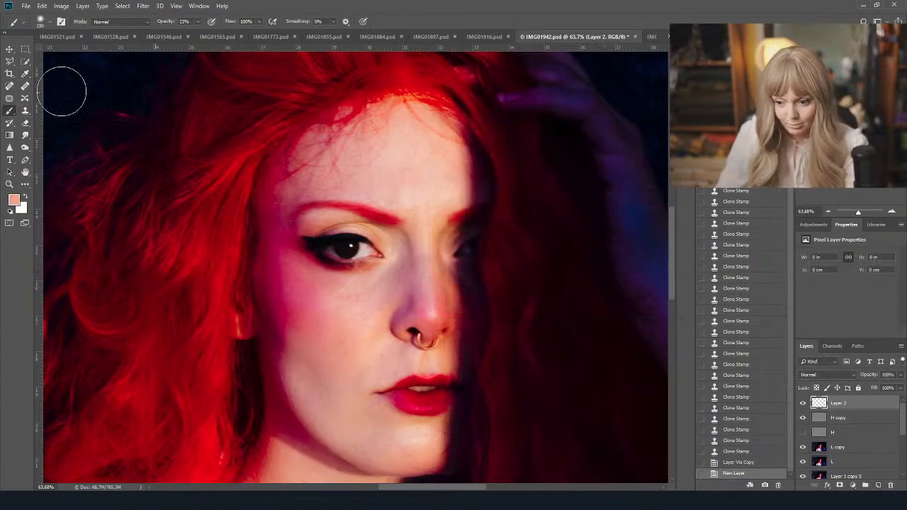
left_click(41, 22)
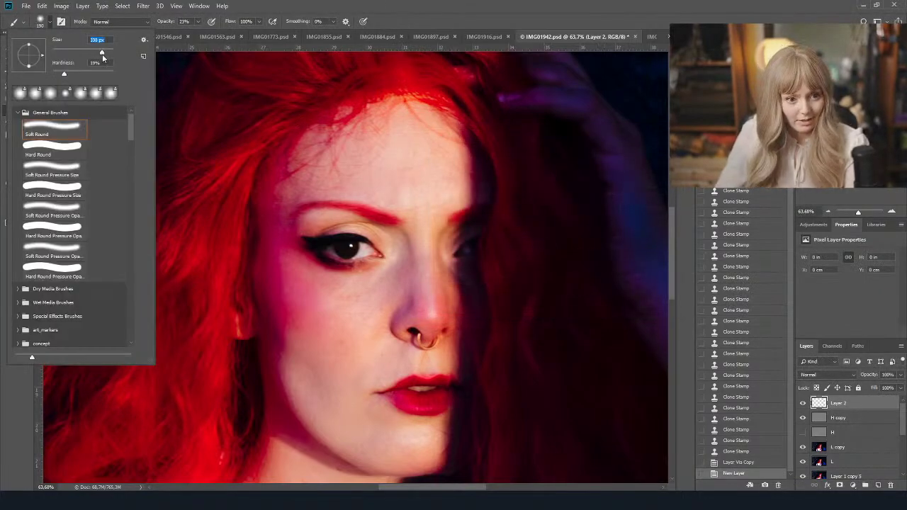
left_click(421, 279)
left_click(418, 284)
left_click(417, 285)
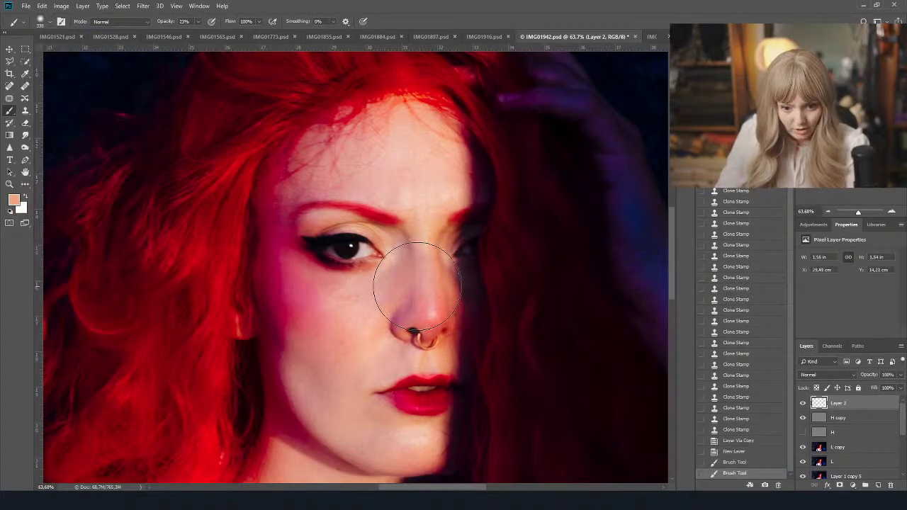
left_click(429, 282)
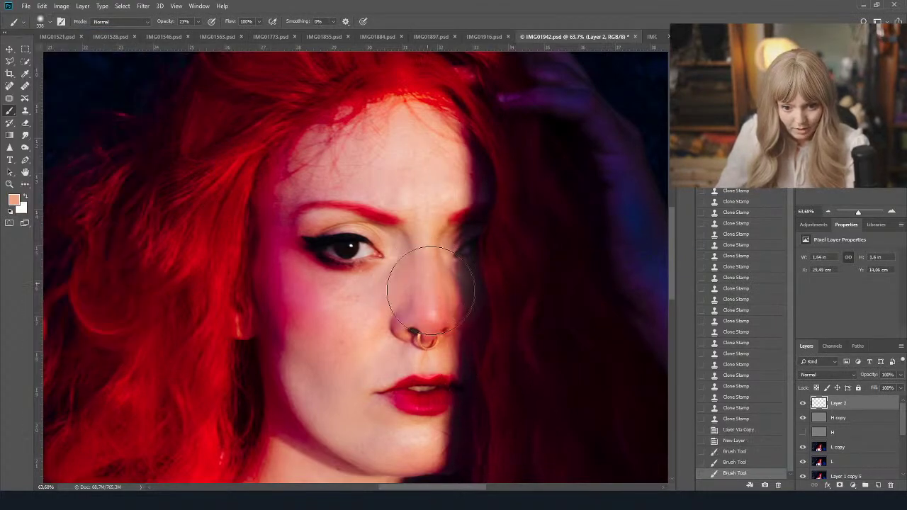
Step: Hide the peach paint layer and check the portrait without it
left_click(803, 403)
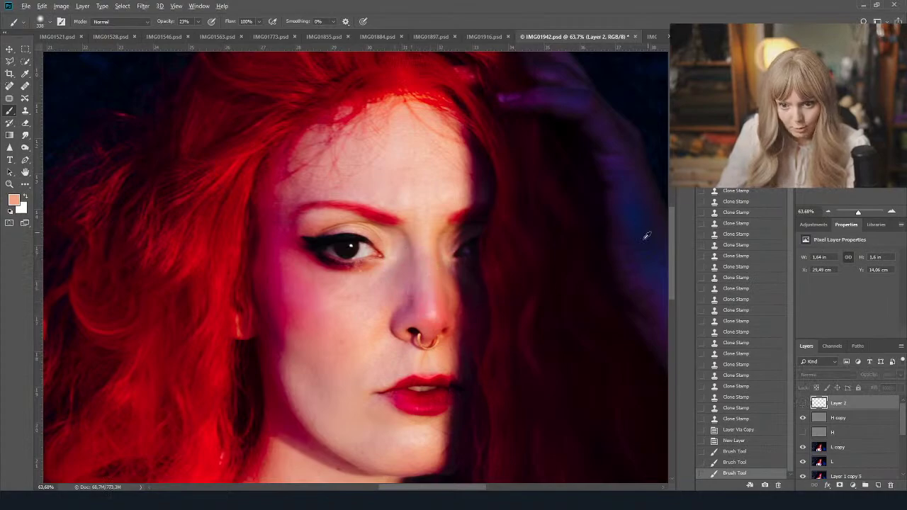
scroll(646, 236, "down", 3)
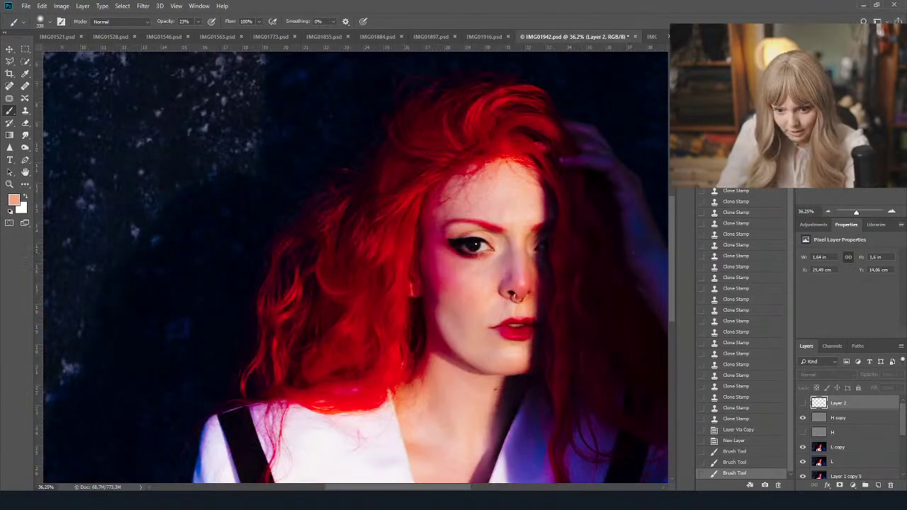
left_click_drag(844, 162, 854, 165)
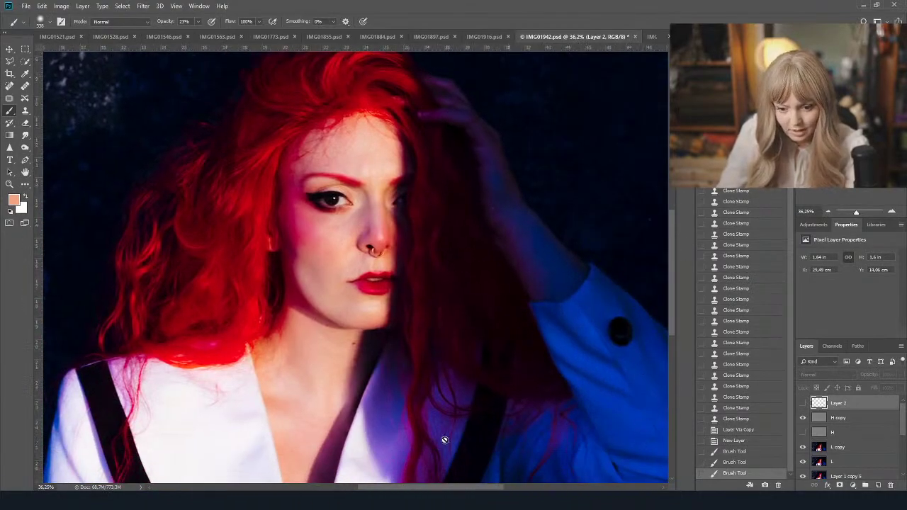
Step: Show the peach paint layer, keep the peach foreground colour, and set the layer's blend mode to Soft Light
scroll(350, 213, "up", 4)
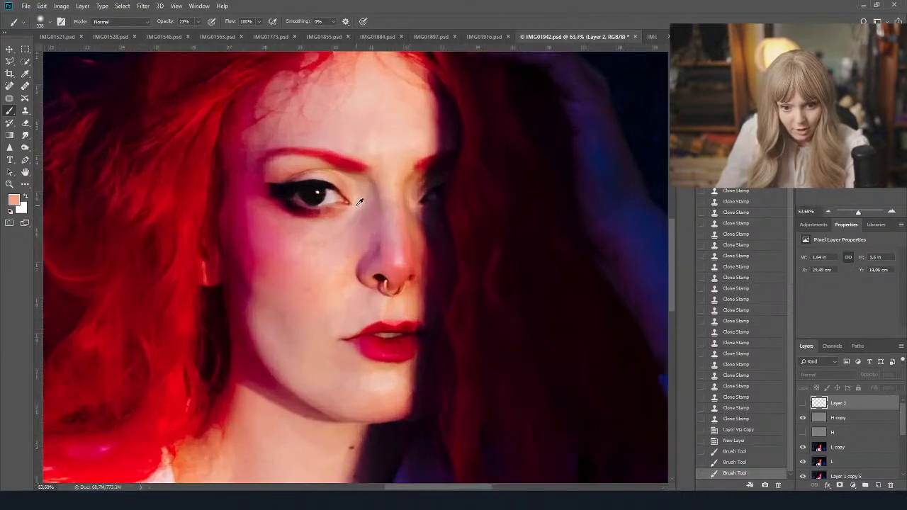
left_click(802, 404)
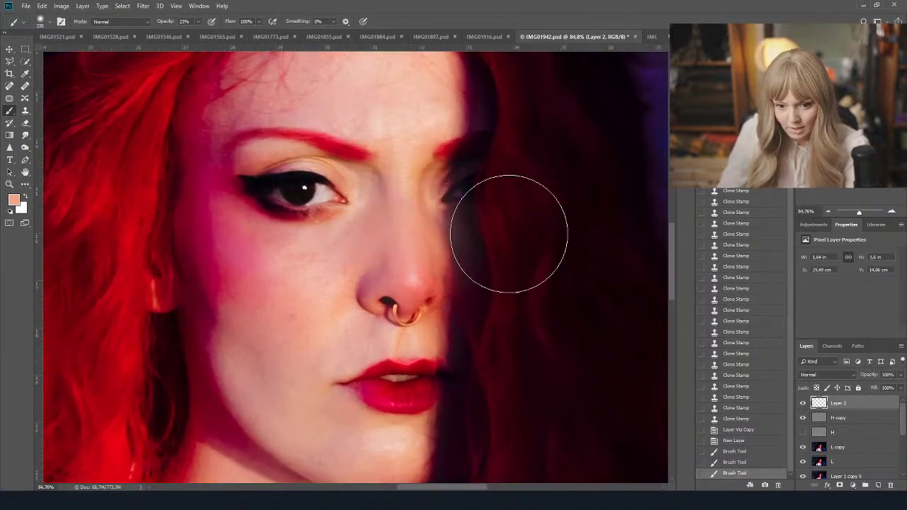
left_click(13, 201)
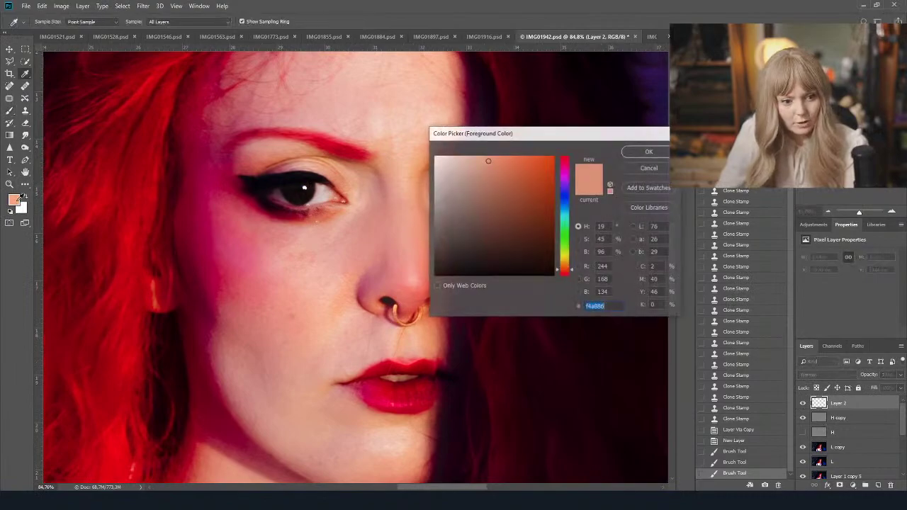
left_click(661, 155)
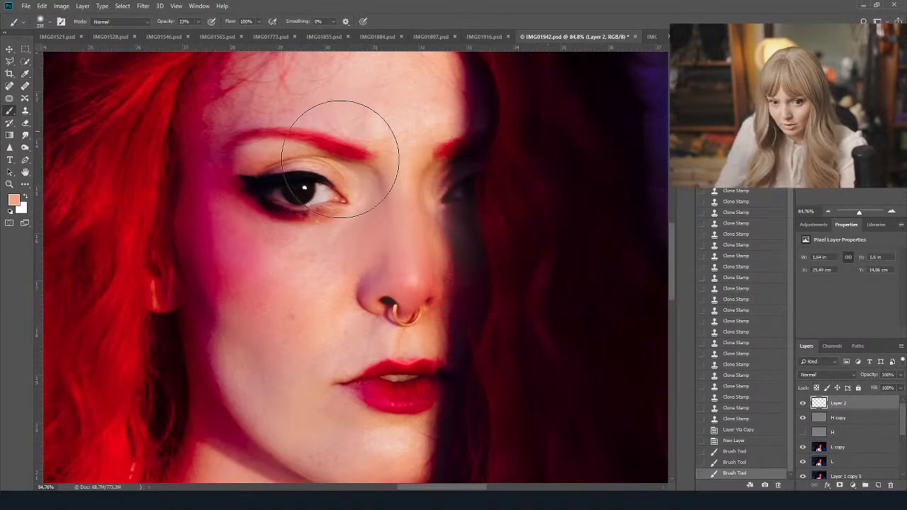
left_click(826, 375)
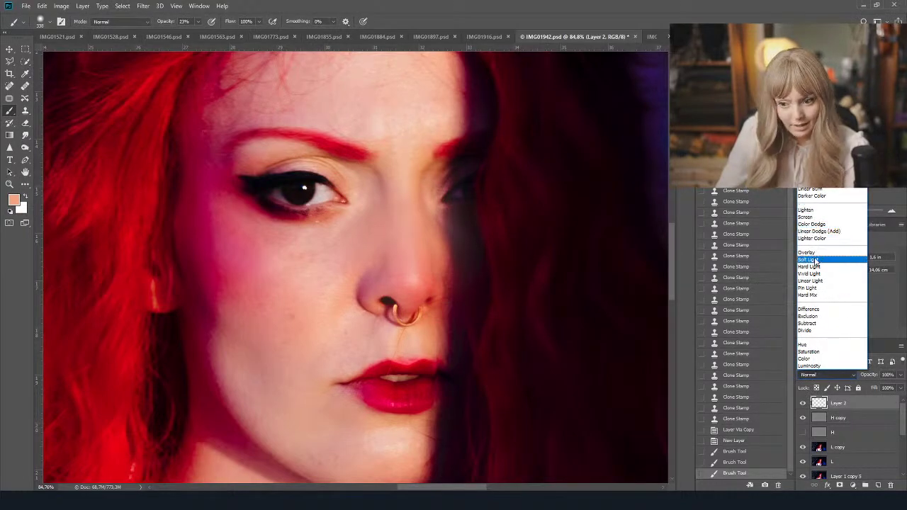
left_click(816, 261)
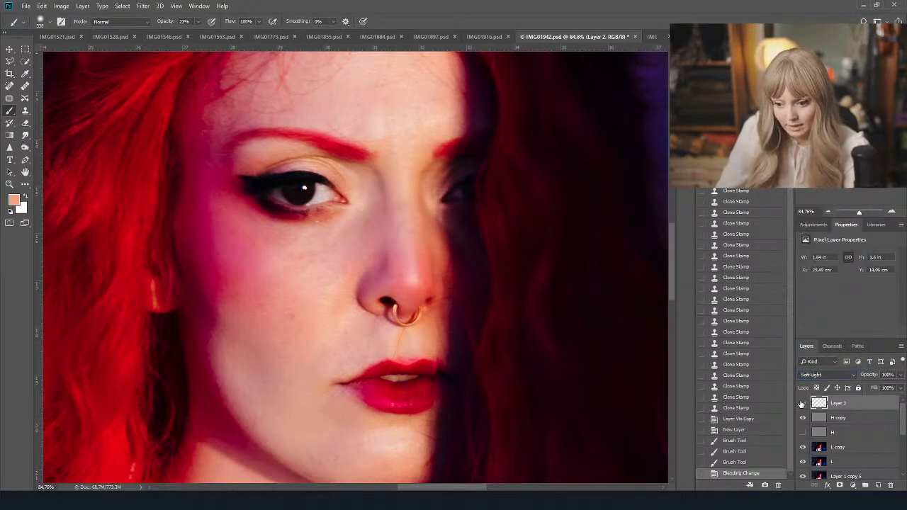
Step: Compare the whole portrait with and without the Soft Light paint on the nose bridge
scroll(484, 229, "down", 3)
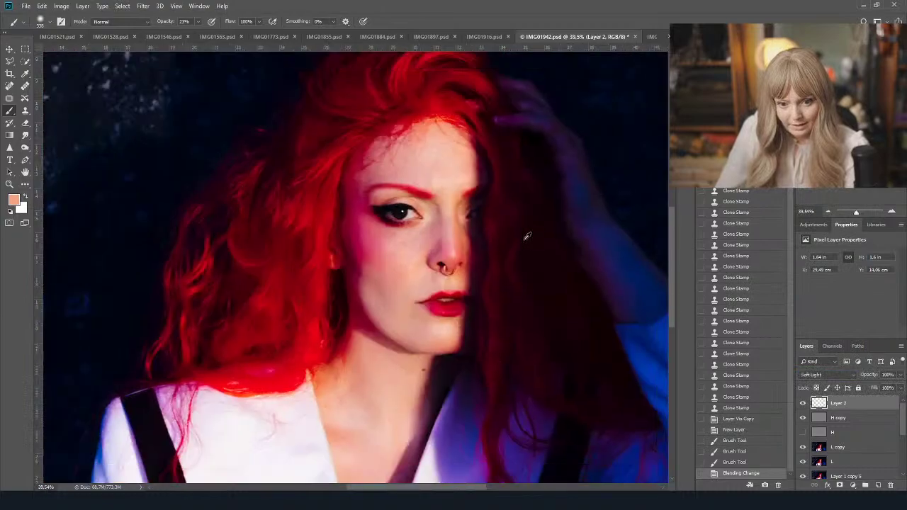
scroll(527, 236, "down", 2)
left_click(804, 402)
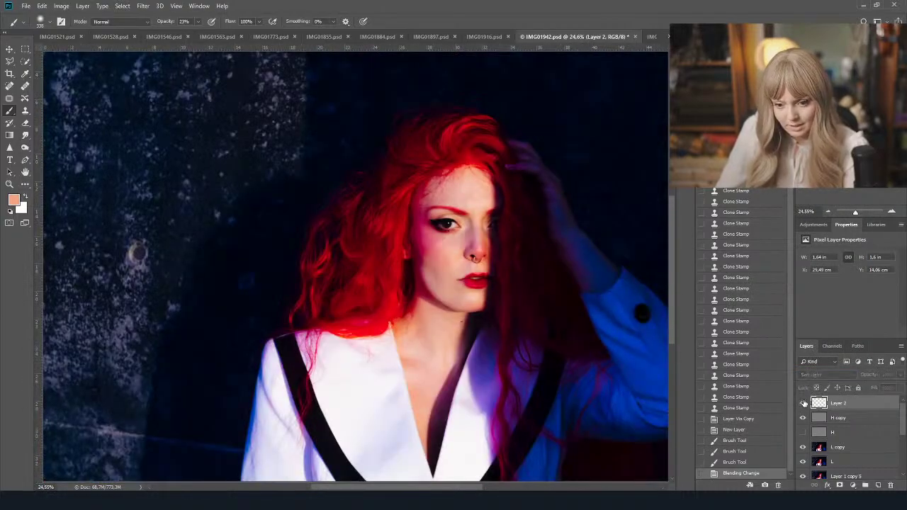
left_click(804, 403)
left_click(804, 403)
left_click(803, 402)
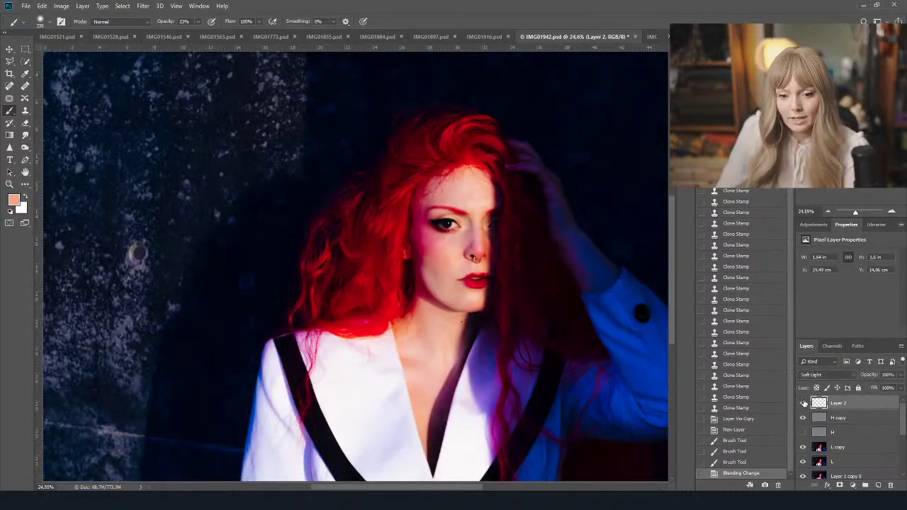
scroll(445, 222, "up", 4)
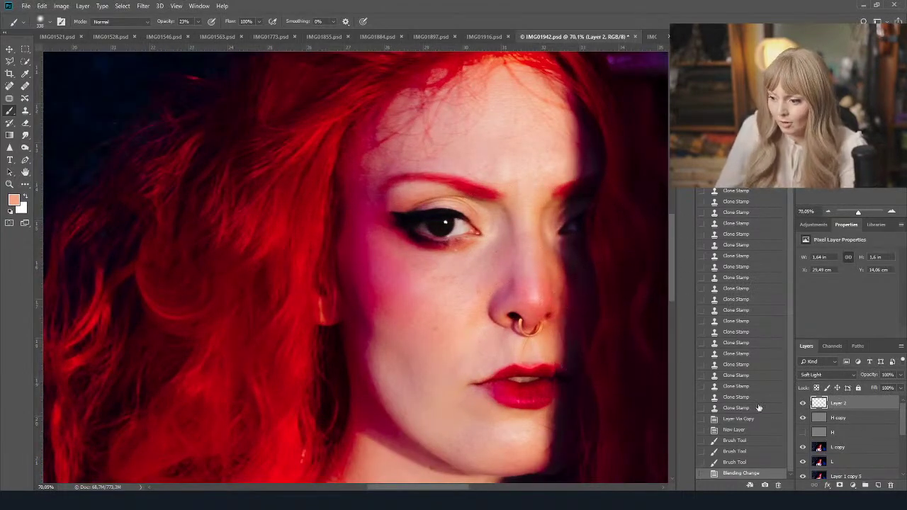
Step: Compare the face with and without the H copy texture layer and the L copy tone layer
left_click(828, 419)
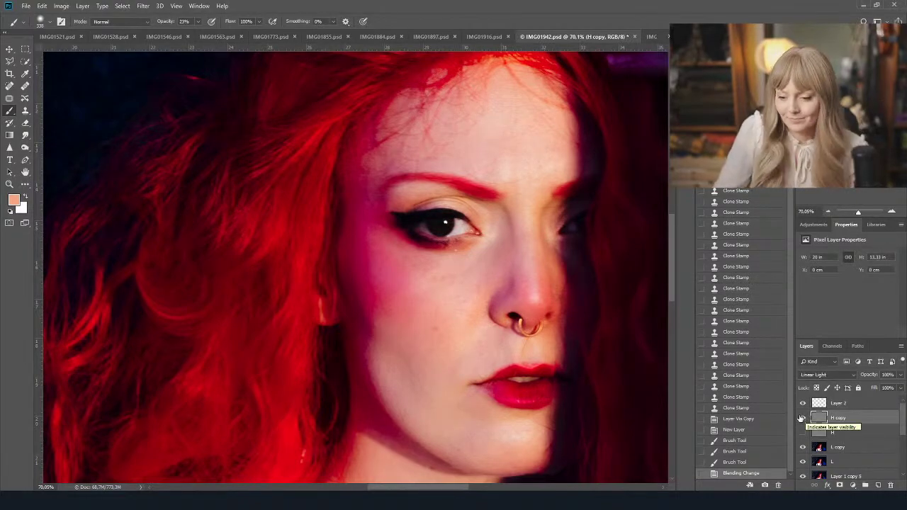
left_click(803, 417)
left_click(803, 418)
scroll(540, 224, "up", 5)
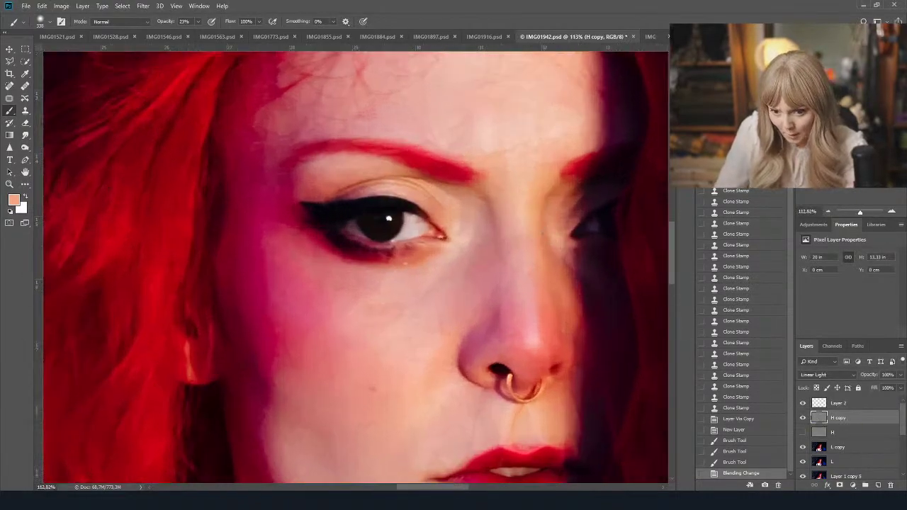
left_click(840, 450)
left_click(803, 449)
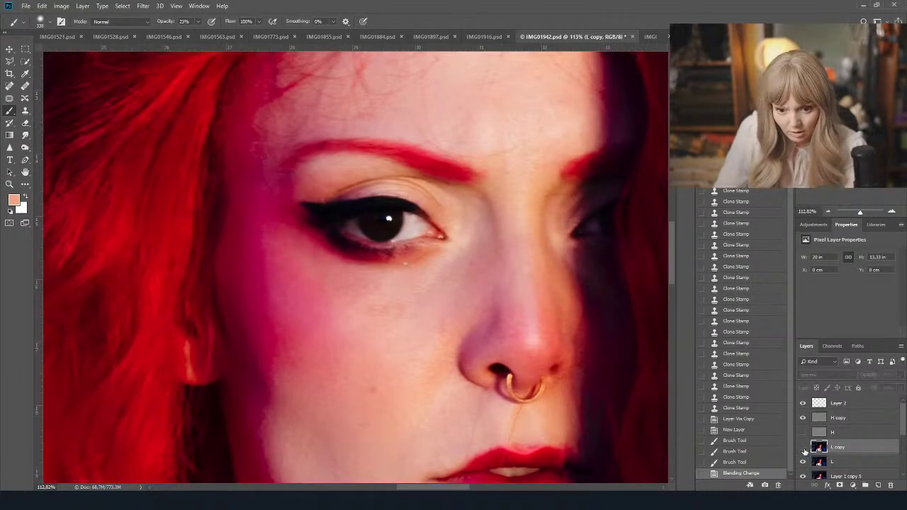
left_click(803, 449)
Step: Hide H copy and lighten the nose bridge on L copy using the Dodge tool on Midtones at 17% exposure
left_click(804, 419)
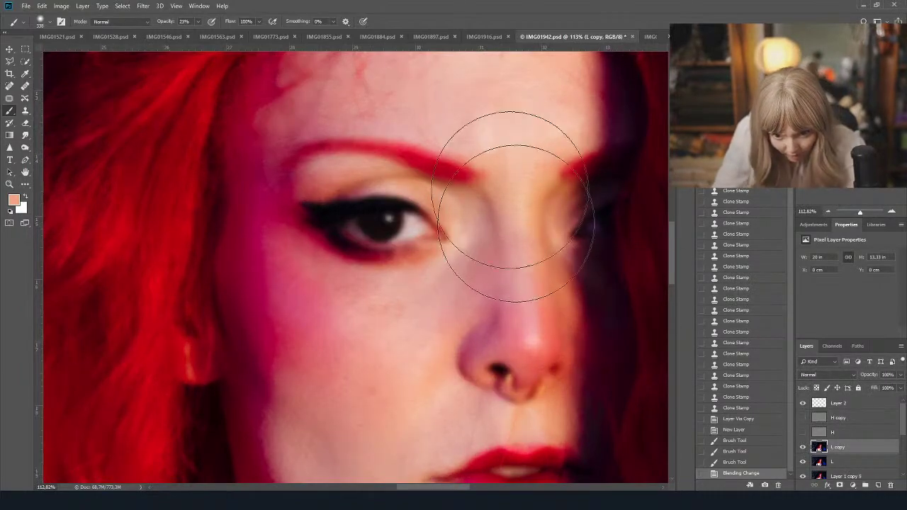
left_click(24, 147)
left_click(58, 149)
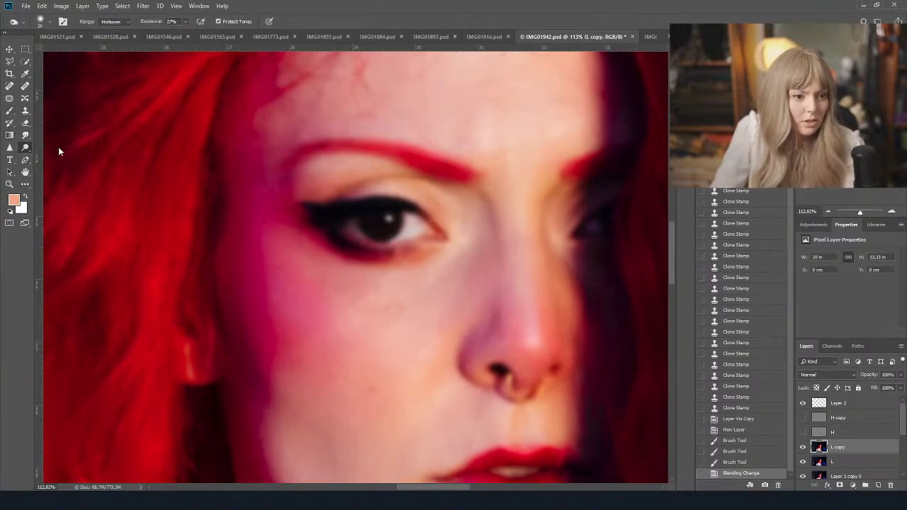
left_click(40, 21)
mouse_move(510, 242)
left_mouse_down()
mouse_move(530, 247)
mouse_move(531, 307)
mouse_move(546, 338)
mouse_move(505, 202)
left_mouse_up()
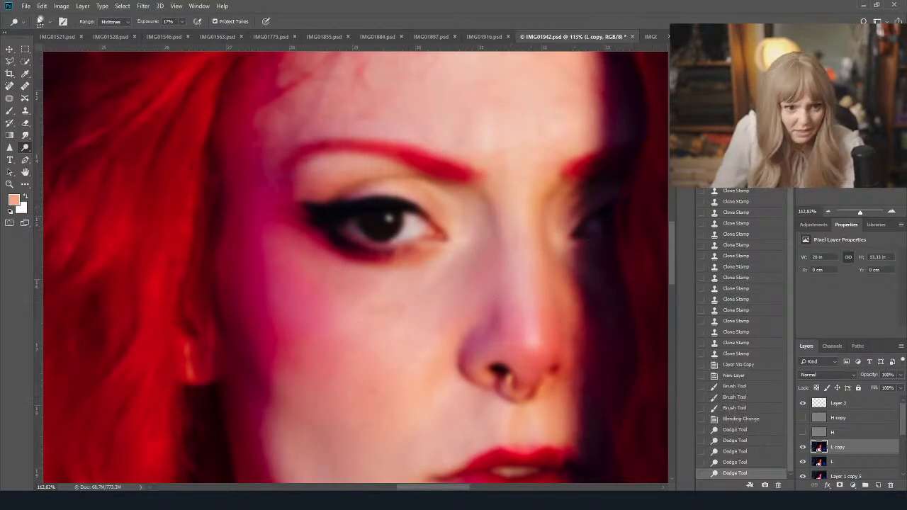
Step: Smooth the tones along the nose bridge on L copy with the Clone Stamp at 92 px and 19% opacity
left_click(27, 122)
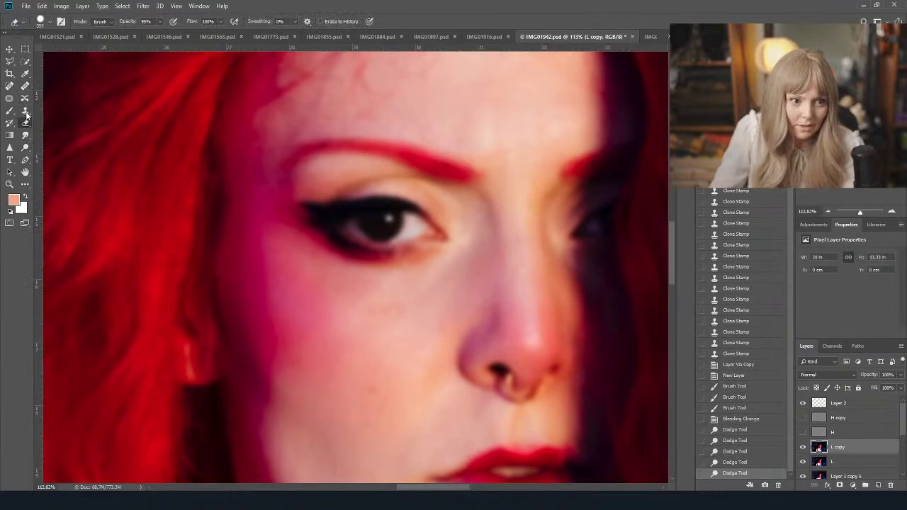
left_click(26, 112)
left_click(43, 21)
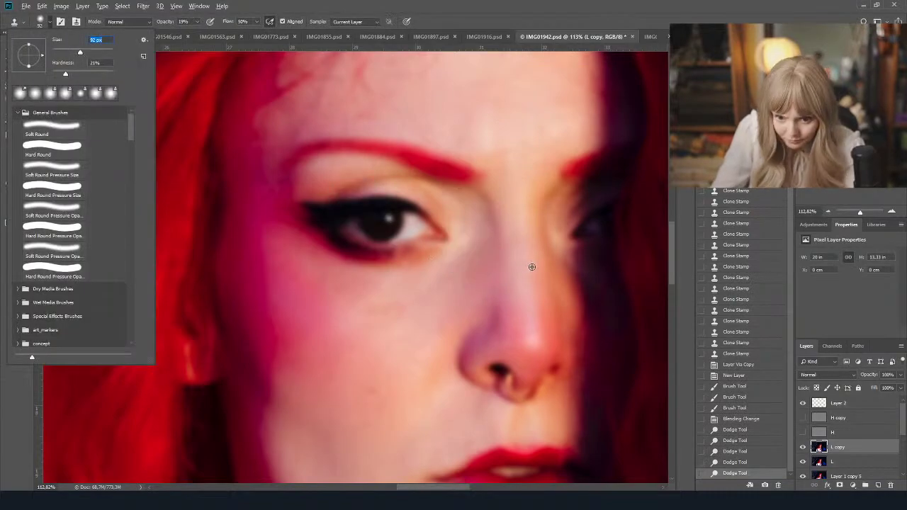
left_click(530, 268, "alt")
left_click_drag(522, 252, 521, 246)
mouse_move(520, 245)
left_mouse_down()
mouse_move(519, 235)
mouse_move(520, 248)
left_mouse_up()
left_click_drag(521, 253, 531, 306)
left_click(508, 215, "alt")
left_click(521, 240)
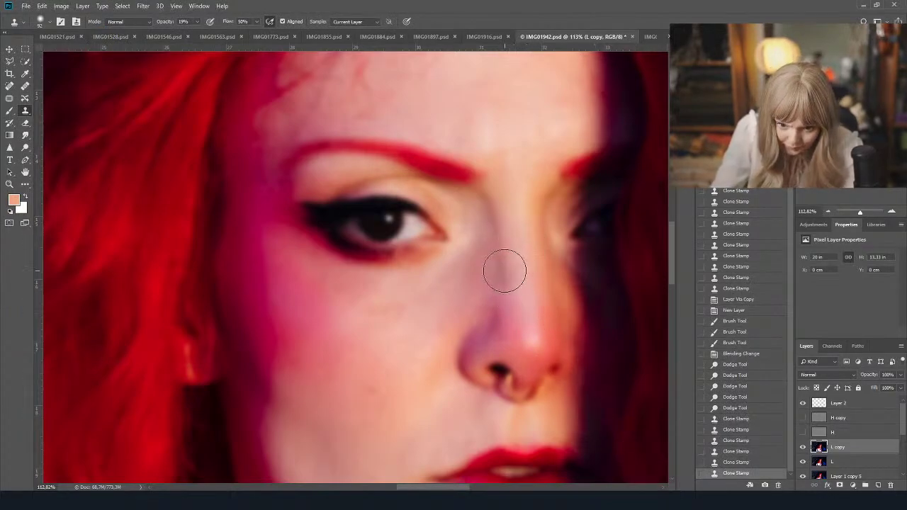
left_click(504, 270)
left_click(505, 271)
Step: Show H copy and review the face with and without L copy, both in full view and close up
scroll(515, 283, "down", 2)
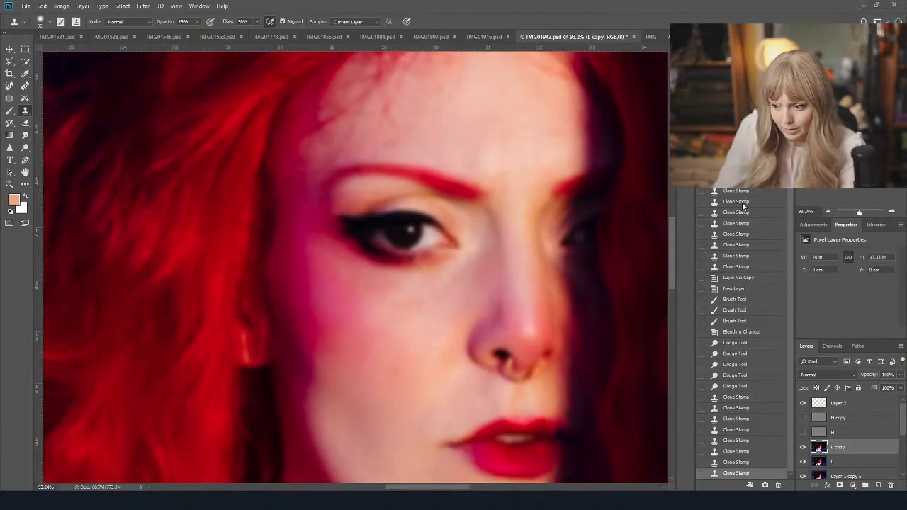
scroll(546, 285, "down", 3)
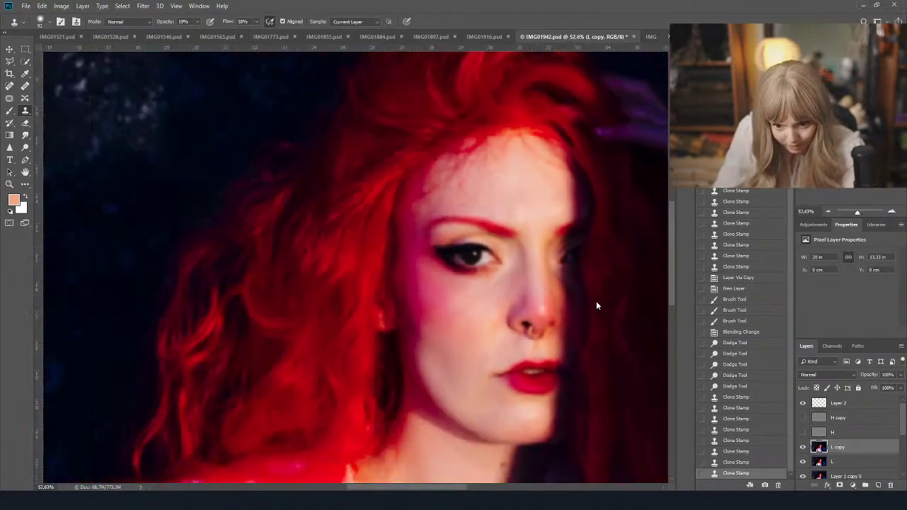
left_click(803, 418)
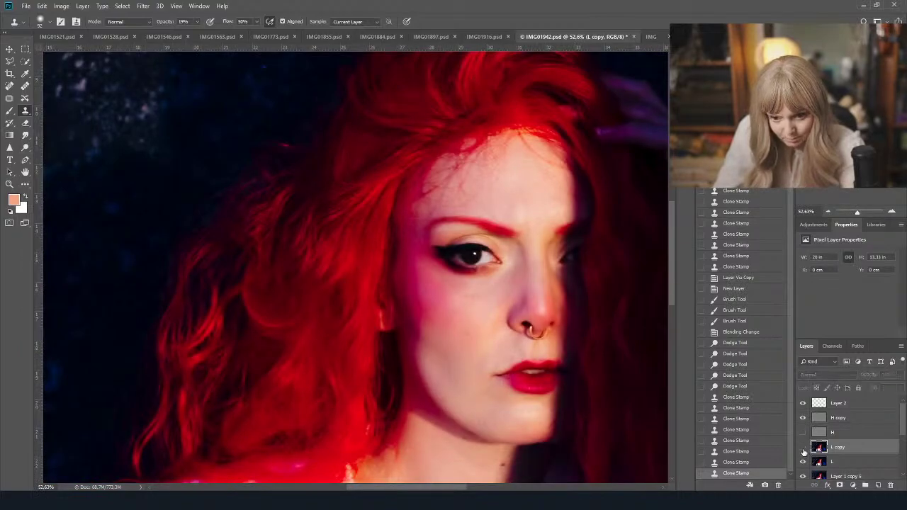
scroll(609, 318, "down", 4)
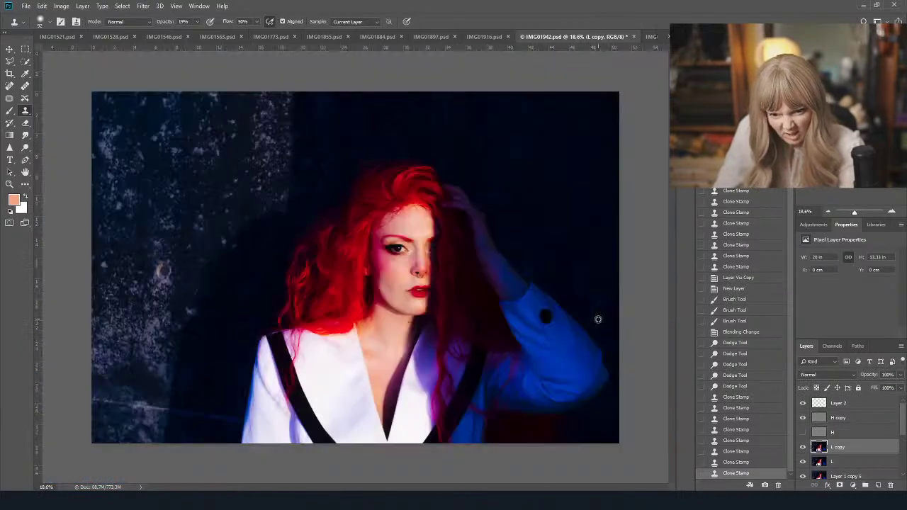
scroll(426, 251, "up", 5)
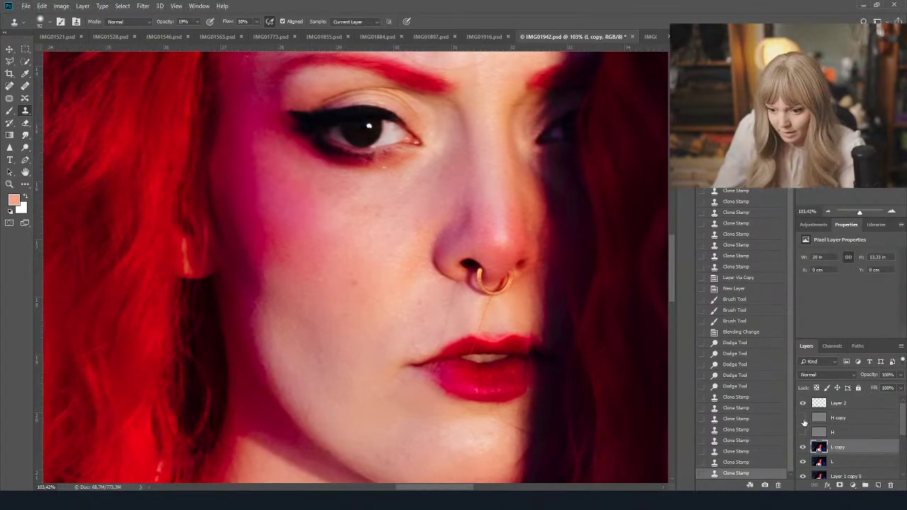
Step: Hide H copy and clone stamp smoother skin tones over the cheek and beside the nose on L copy
left_click(803, 418)
left_click(377, 229, "alt")
left_click(358, 211)
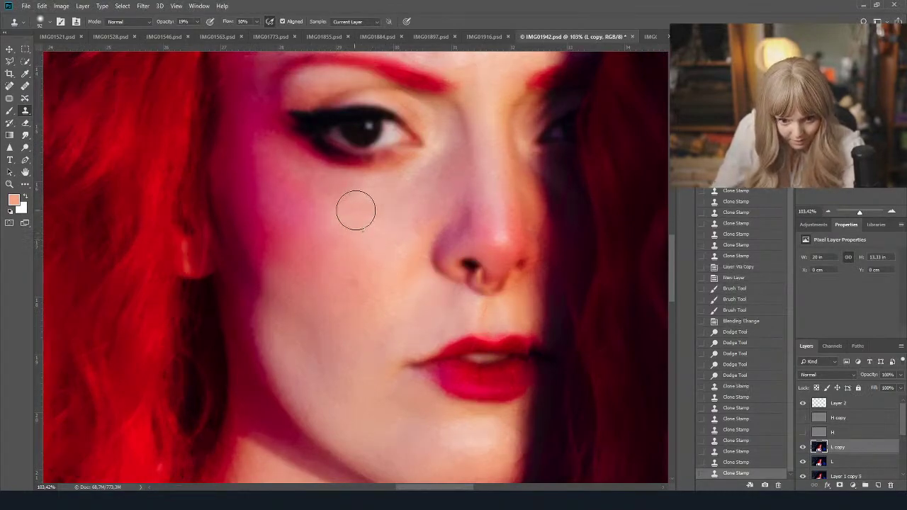
left_click(352, 206)
left_click(355, 209)
left_click(428, 259)
left_click(387, 237, "alt")
left_click_drag(399, 205, 426, 177)
left_click(436, 165)
left_click(378, 216)
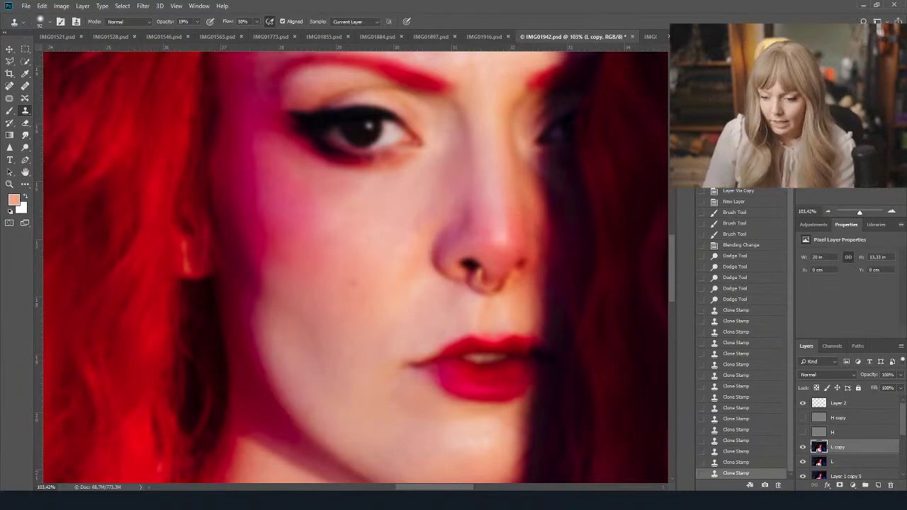
Step: Duplicate L copy and compare the face with and without the H copy texture
key("ctrl+j")
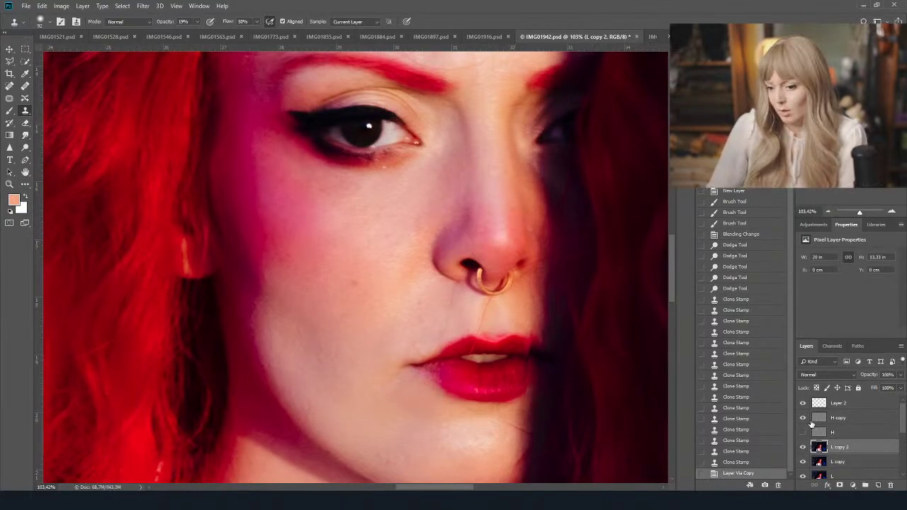
left_click(804, 418)
left_click(803, 418)
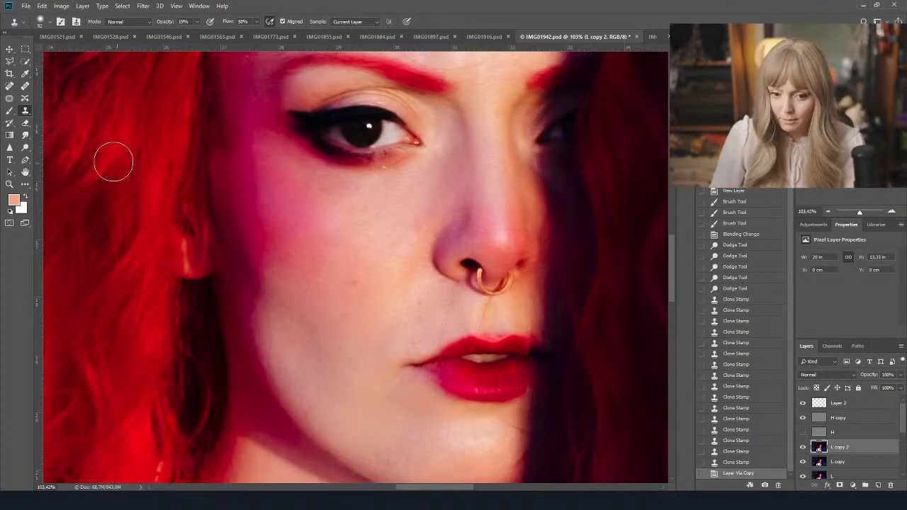
Step: Hide H copy and clone stamp clean skin under the eye and onto the upper cheek on L copy 2 with a 73 px brush
left_click(804, 418)
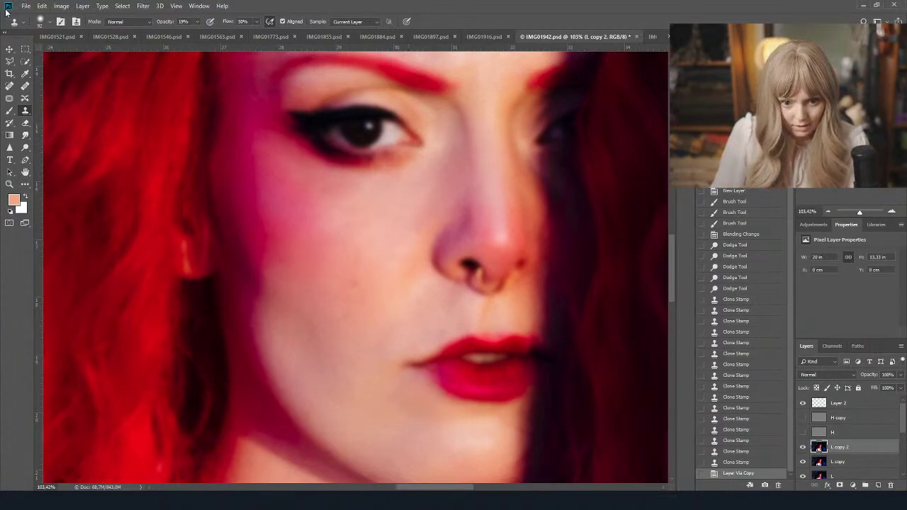
left_click(48, 23)
left_click_drag(69, 55, 63, 54)
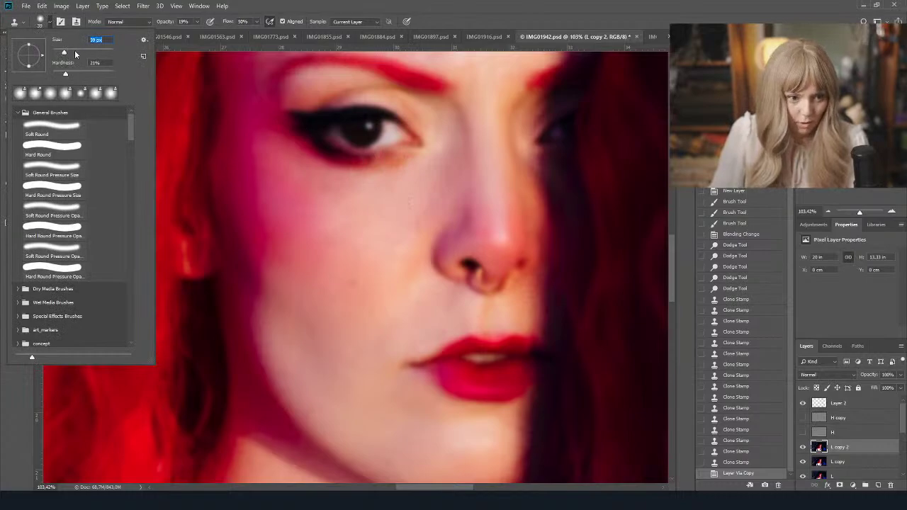
left_click(74, 51)
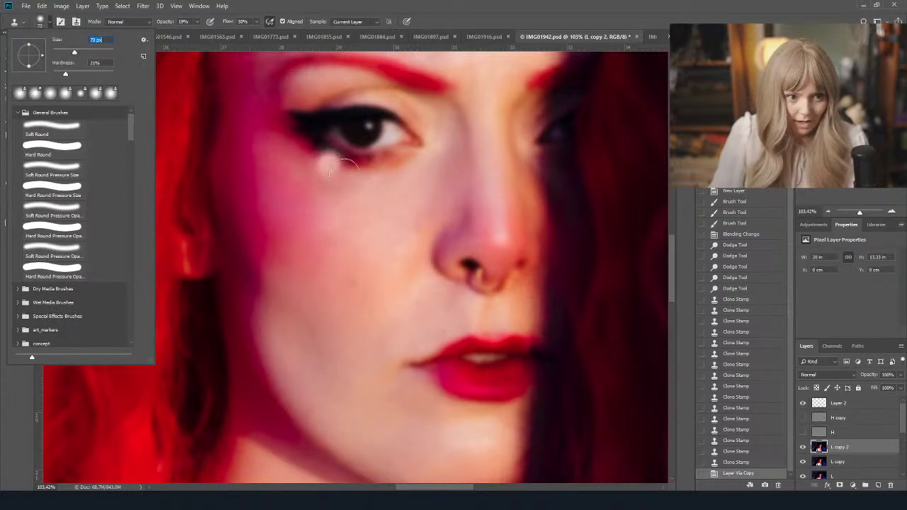
left_click(418, 178, "alt")
left_click(411, 164)
left_click_drag(409, 163, 394, 174)
mouse_move(411, 164)
left_mouse_down()
mouse_move(369, 178)
mouse_move(417, 163)
mouse_move(338, 174)
mouse_move(391, 169)
mouse_move(366, 165)
mouse_move(384, 182)
mouse_move(415, 164)
mouse_move(351, 174)
mouse_move(377, 177)
mouse_move(337, 173)
mouse_move(415, 160)
mouse_move(318, 171)
mouse_move(376, 193)
mouse_move(418, 181)
mouse_move(339, 196)
left_mouse_up()
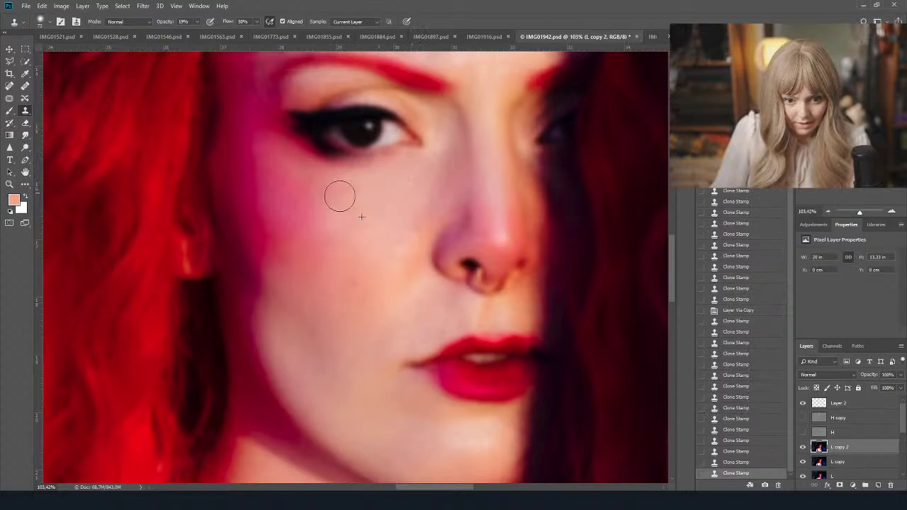
left_click(408, 179)
left_click(451, 204)
Step: Show H copy and check the under-eye retouching in full view and close up
scroll(520, 218, "down", 5)
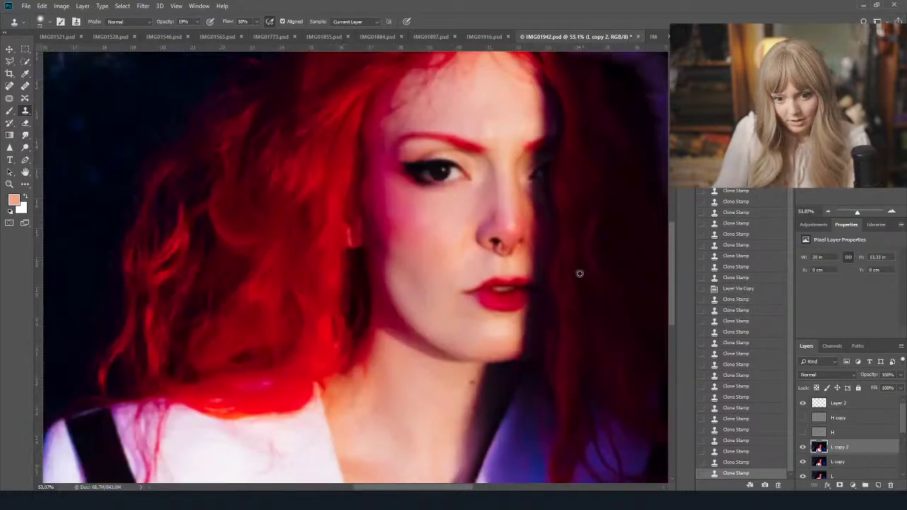
scroll(580, 274, "down", 5)
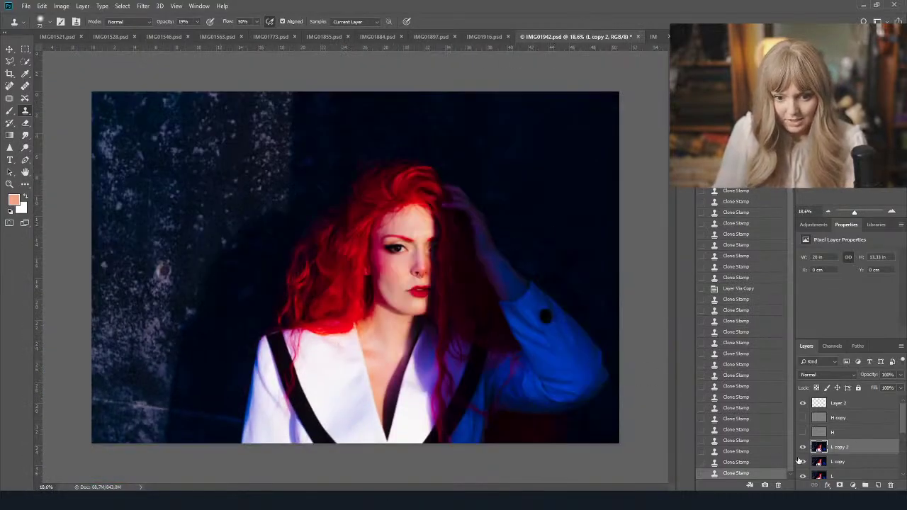
scroll(412, 255, "up", 10)
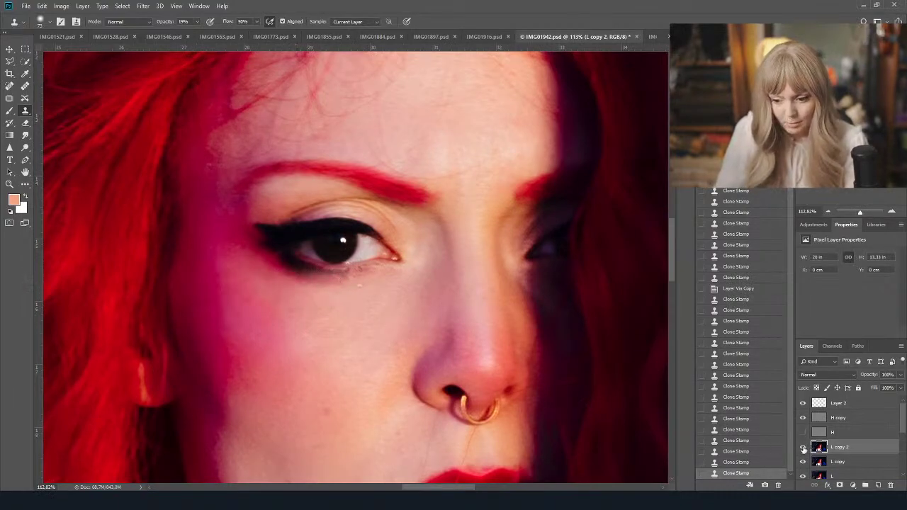
Step: Compare the portrait with L copy 2 hidden and shown, close up and at a wider view
left_click(804, 448)
scroll(518, 310, "down", 8)
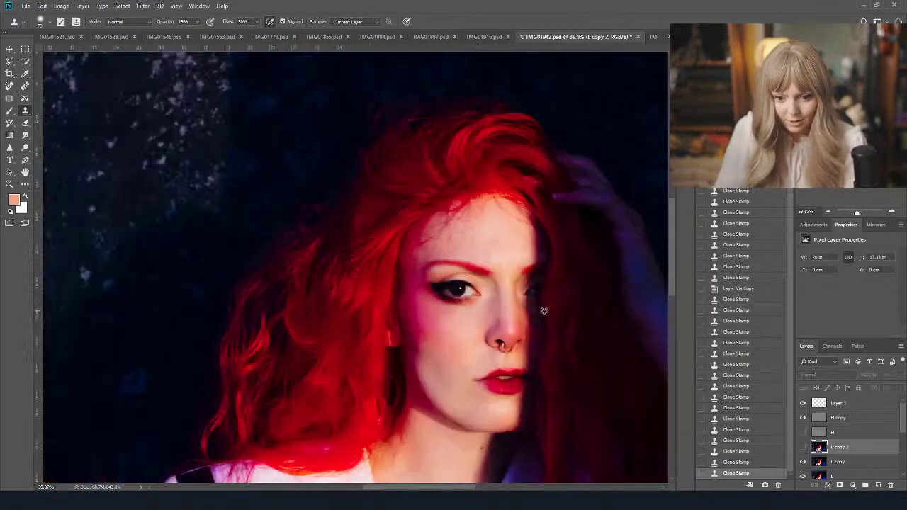
left_click_drag(610, 301, 528, 225)
scroll(466, 260, "down", 1)
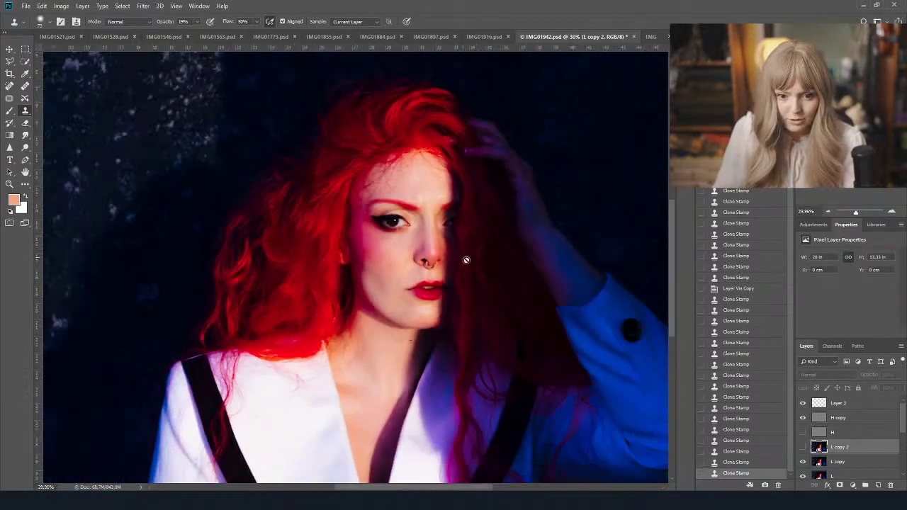
left_click(803, 448)
left_click(803, 448)
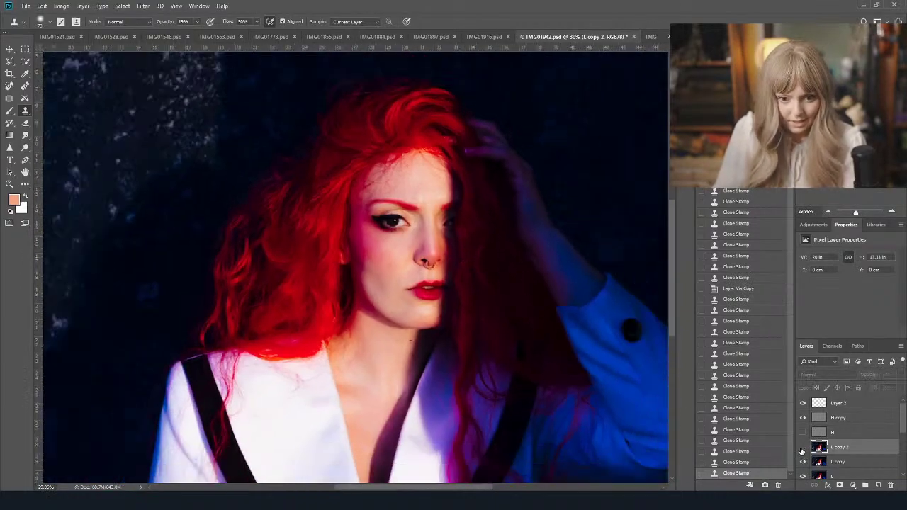
Step: Revert the history to the Layer Via Copy state and lightly clone stamp clean skin under the eye and on the cheek on L copy 2
left_click(738, 289)
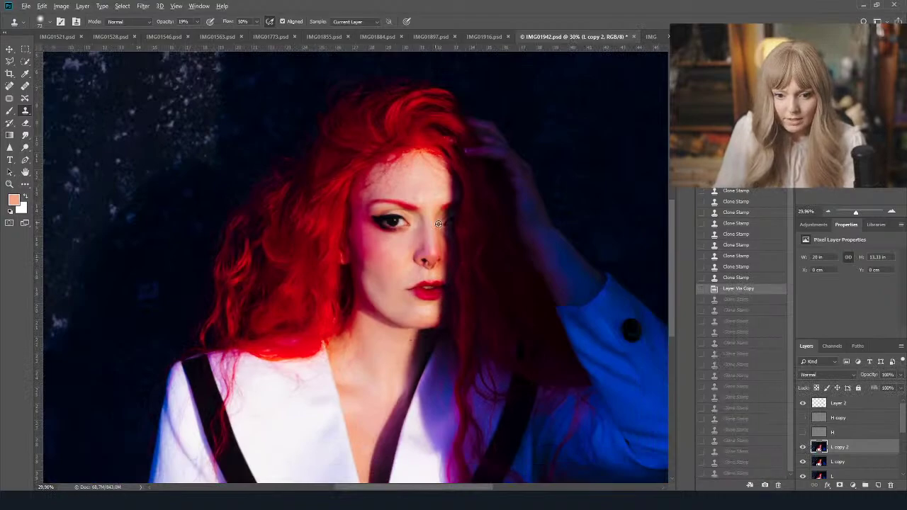
scroll(396, 235, "up", 5)
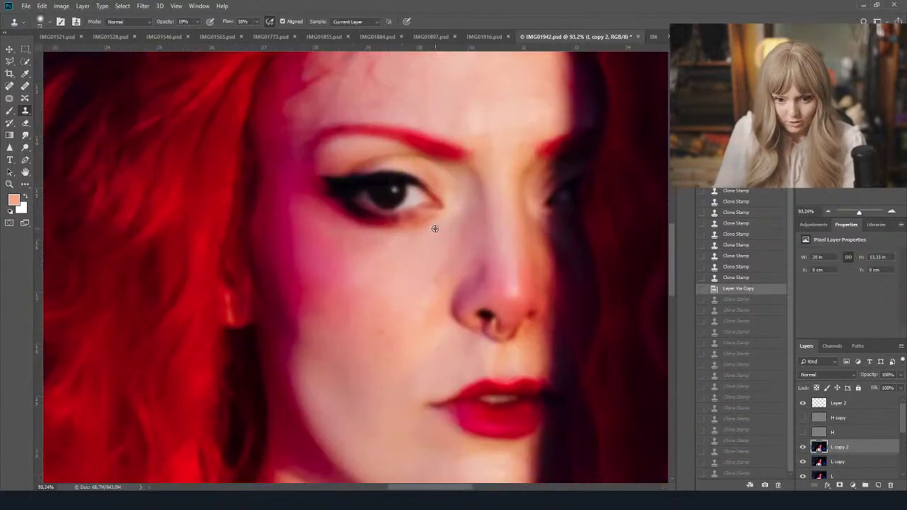
left_click(435, 229, "alt")
mouse_move(416, 235)
left_mouse_down()
mouse_move(438, 228)
mouse_move(411, 239)
left_mouse_up()
left_click(409, 242)
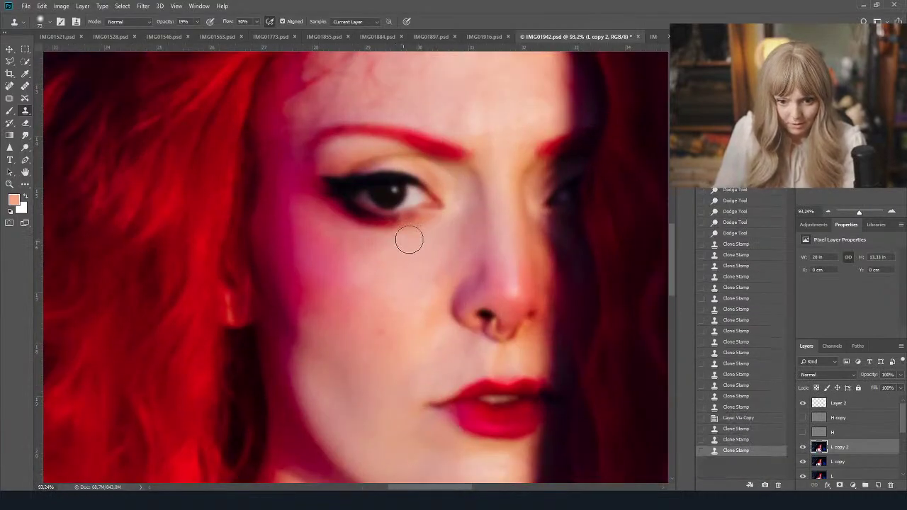
left_click(352, 280)
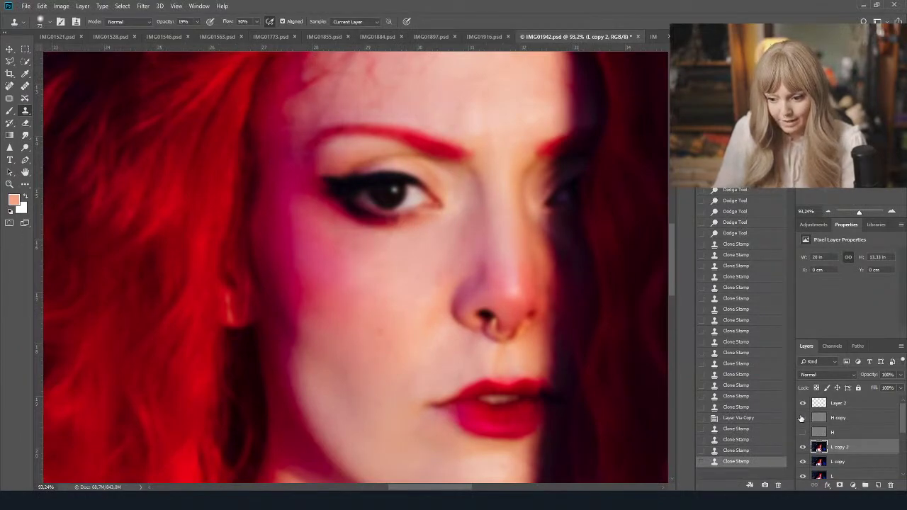
Step: Check the redone under-eye and cheek retouching with the H copy texture shown, in wide and close views
left_click(803, 447)
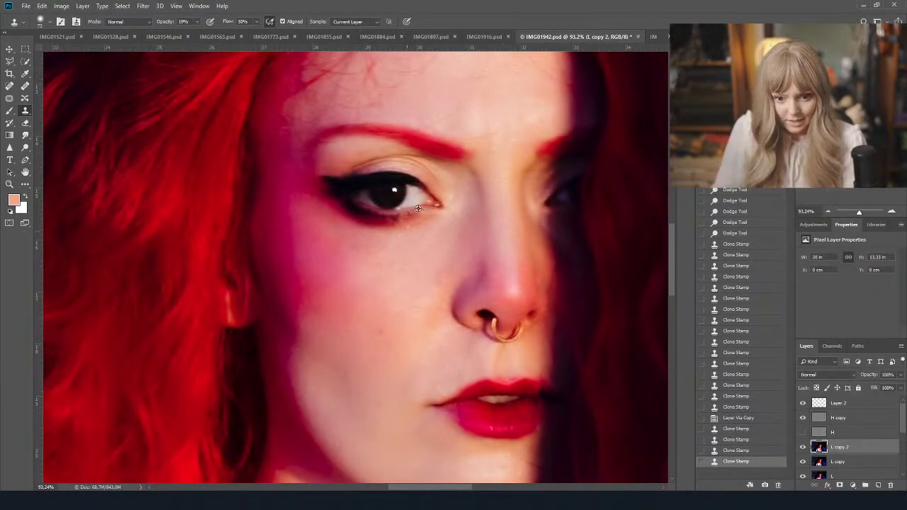
scroll(509, 235, "down", 5)
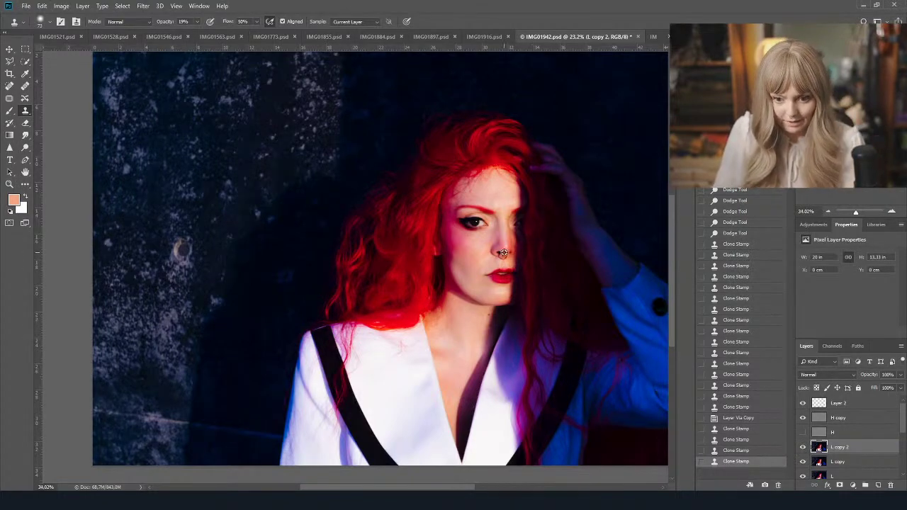
scroll(502, 253, "up", 5)
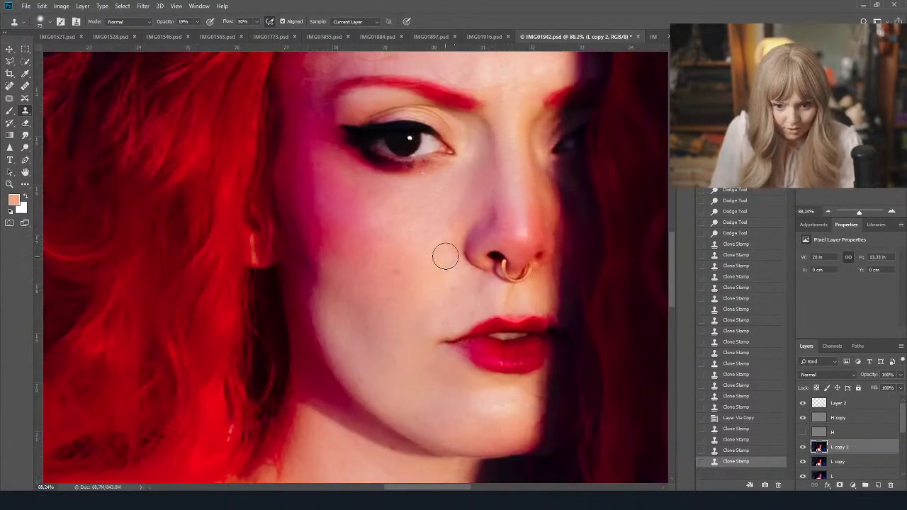
scroll(395, 299, "up", 2)
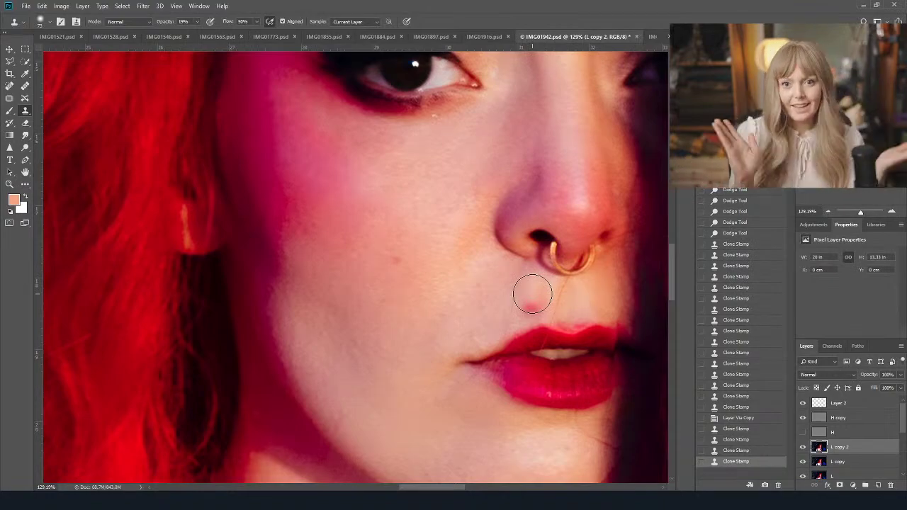
Step: Clone stamp cheek skin over the uneven area beside the nostril and down towards the mouth on L copy 2
left_click(429, 250, "alt")
left_click(466, 250)
left_click(475, 251)
left_click(467, 253)
left_click_drag(467, 252, 456, 288)
left_click(476, 235)
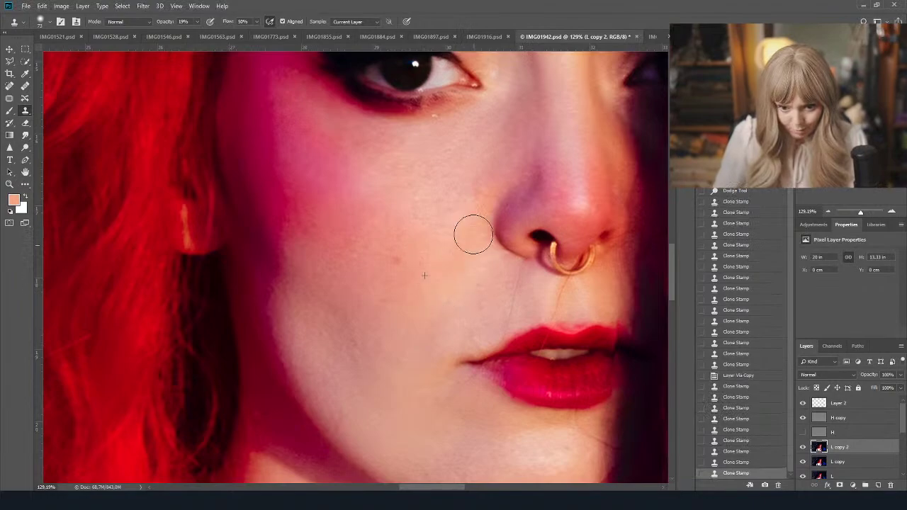
mouse_move(473, 197)
left_mouse_down()
mouse_move(467, 268)
mouse_move(484, 193)
mouse_move(458, 289)
left_mouse_up()
left_click_drag(463, 255, 500, 261)
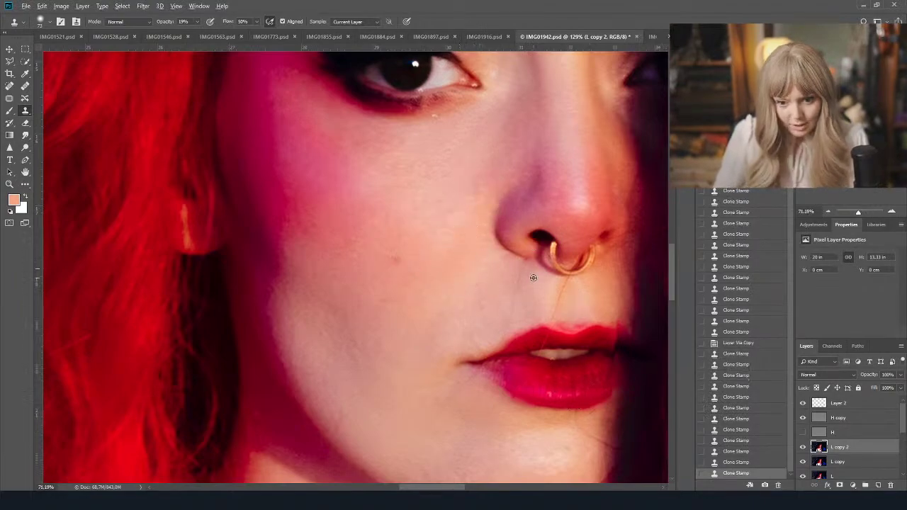
Step: Clone stamp from beside the nose down across the middle of the cheek on L copy 2
scroll(534, 278, "down", 4)
scroll(543, 287, "up", 4)
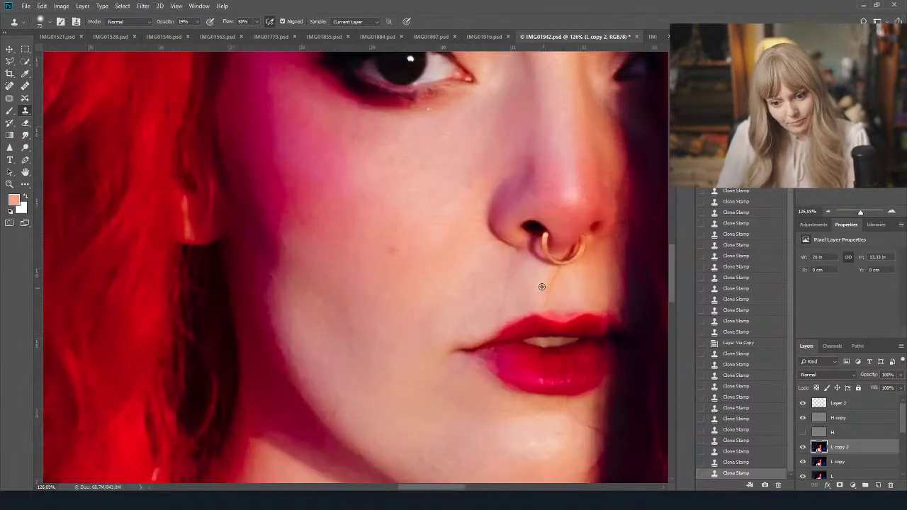
left_click(458, 217)
left_click(453, 210)
left_click(430, 237)
left_click(404, 251)
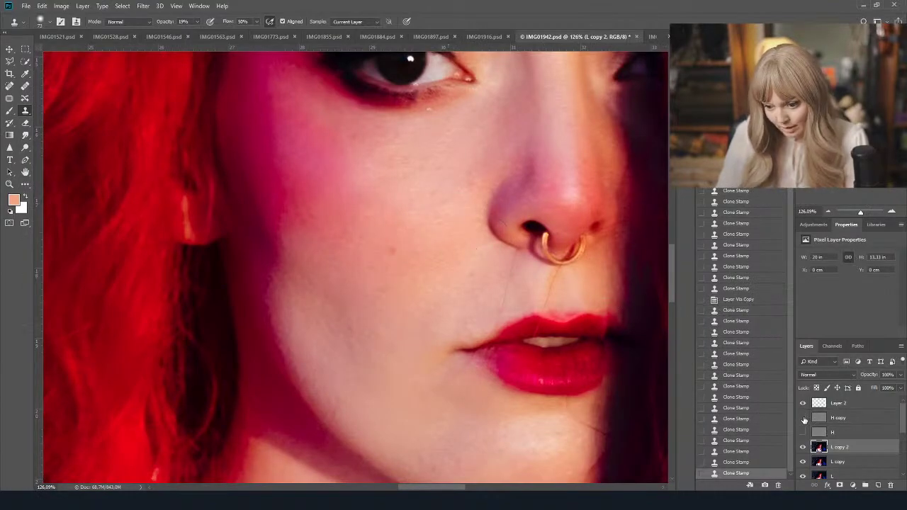
Step: Hide H copy and clone stamp the remaining uneven tones on the cheek and beside the nose on L copy 2
left_click(804, 418)
left_click(410, 270)
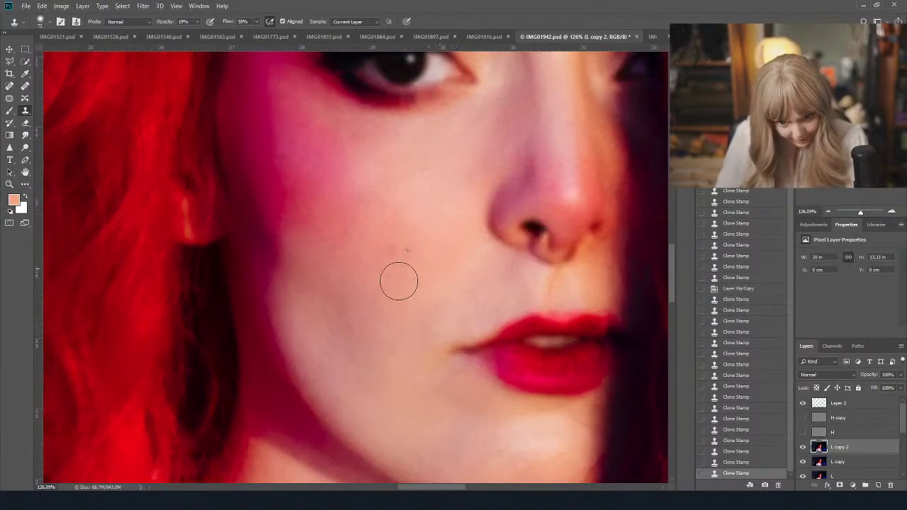
left_click(399, 281)
left_click(458, 194, "alt")
left_click(469, 164)
left_click(450, 213)
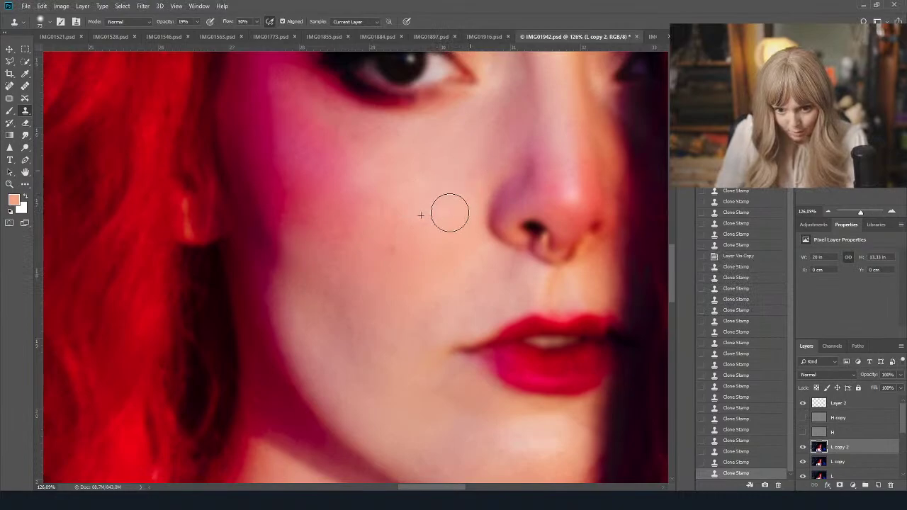
left_click(477, 204)
Step: Show H copy and check the cheek retouching at full view and close up
scroll(532, 230, "down", 1)
scroll(531, 230, "down", 1)
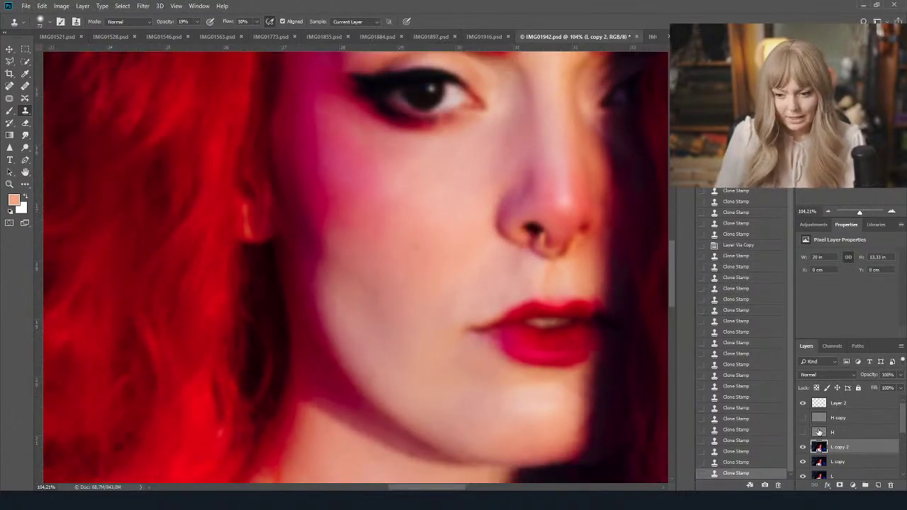
scroll(553, 239, "down", 18)
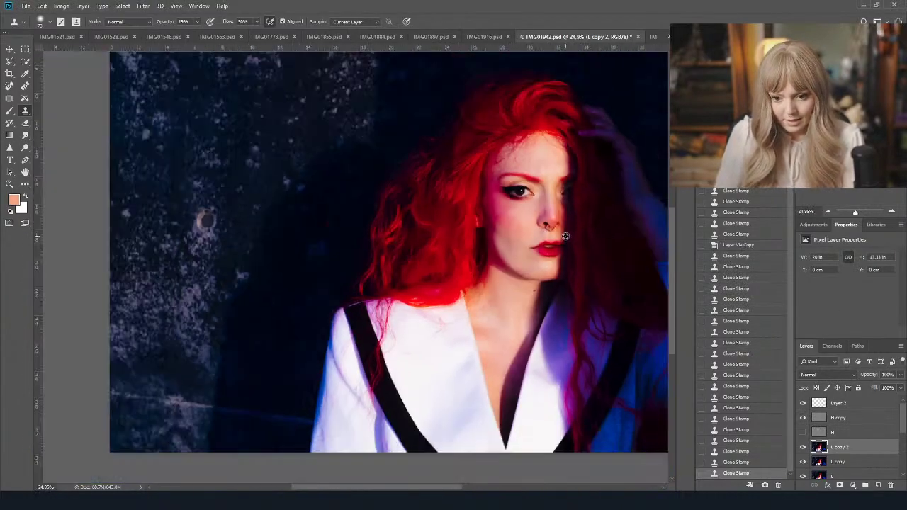
scroll(440, 291, "up", 16)
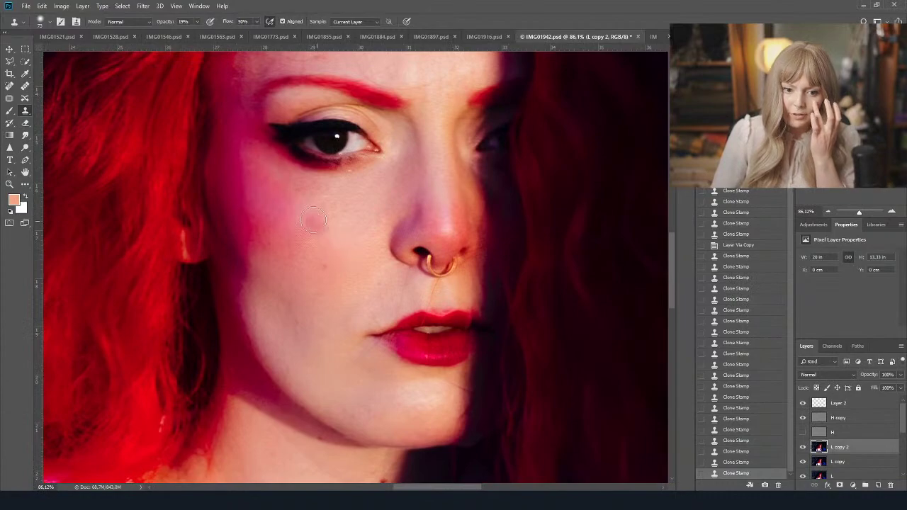
Step: Set the Clone Stamp size to 114 px and blend the blush edge into the cheek and lower cheek on L copy 2
left_click(40, 21)
left_click(86, 52)
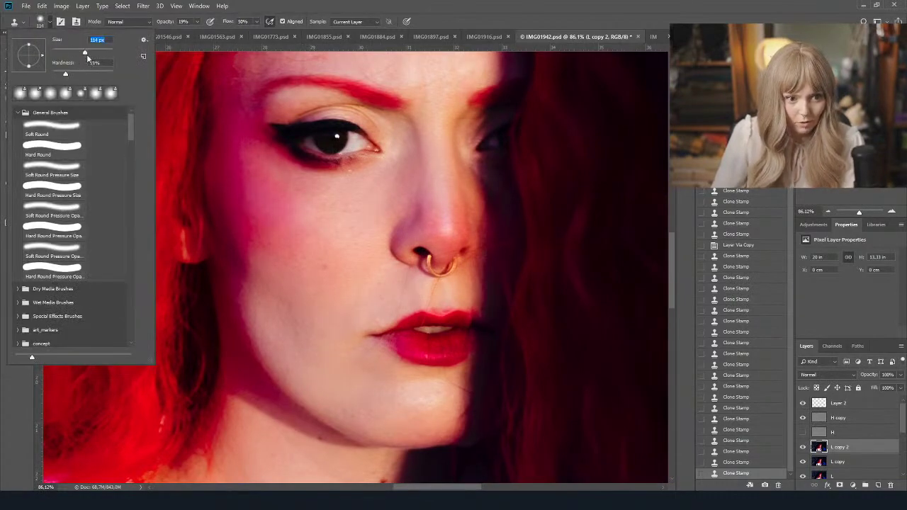
left_click(291, 226, "alt")
left_click(302, 219)
left_click(318, 220)
left_click_drag(317, 221, 327, 221)
left_click(293, 206)
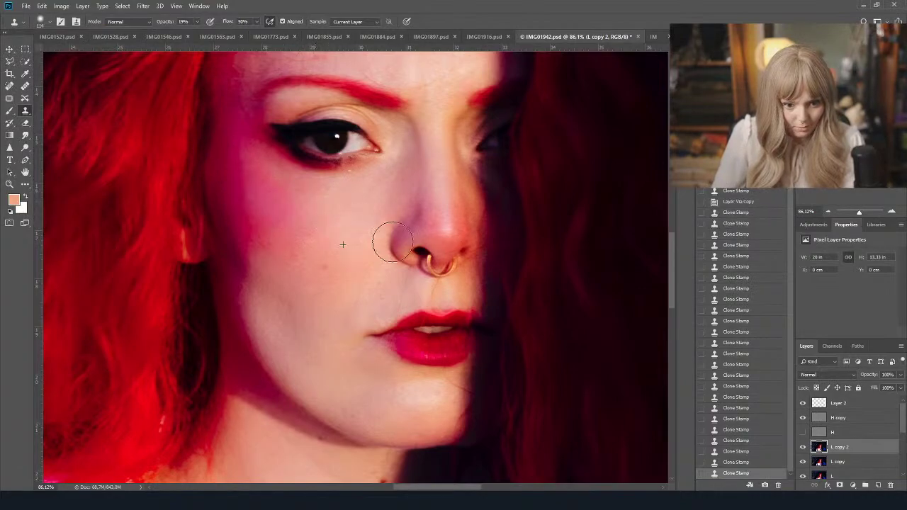
left_click(354, 265)
left_click(367, 256)
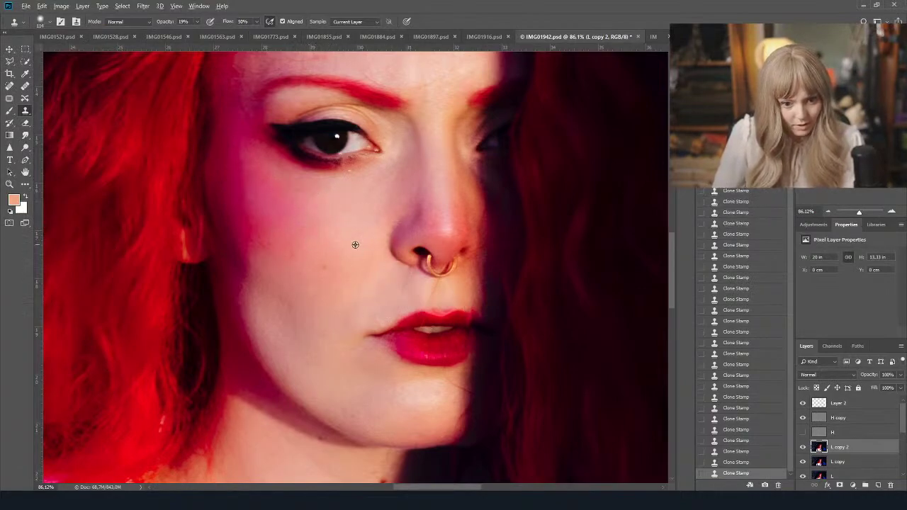
left_click(280, 227, "alt")
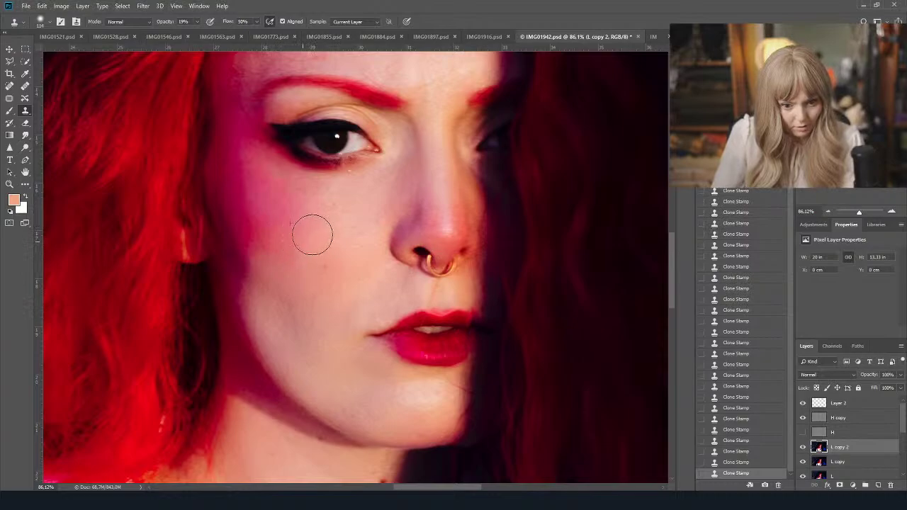
left_click(346, 241)
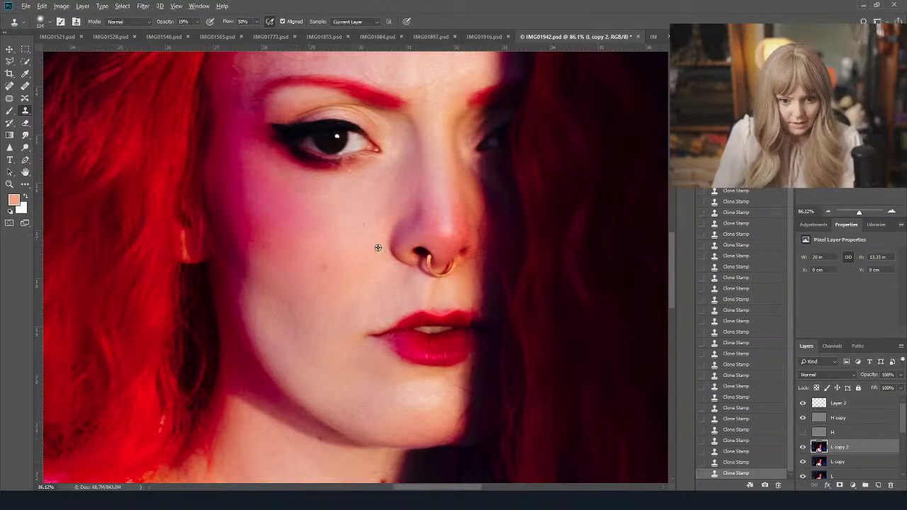
left_click(730, 441)
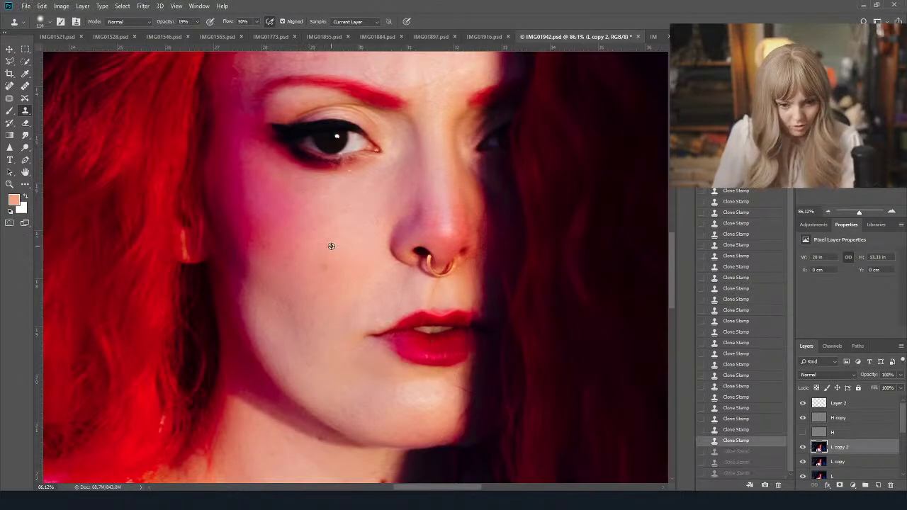
Step: Sample skin from the middle of the cheek and clone stamp it over the blush edge and surrounding cheek
left_click(331, 246, "alt")
left_click(298, 247)
left_click(331, 246)
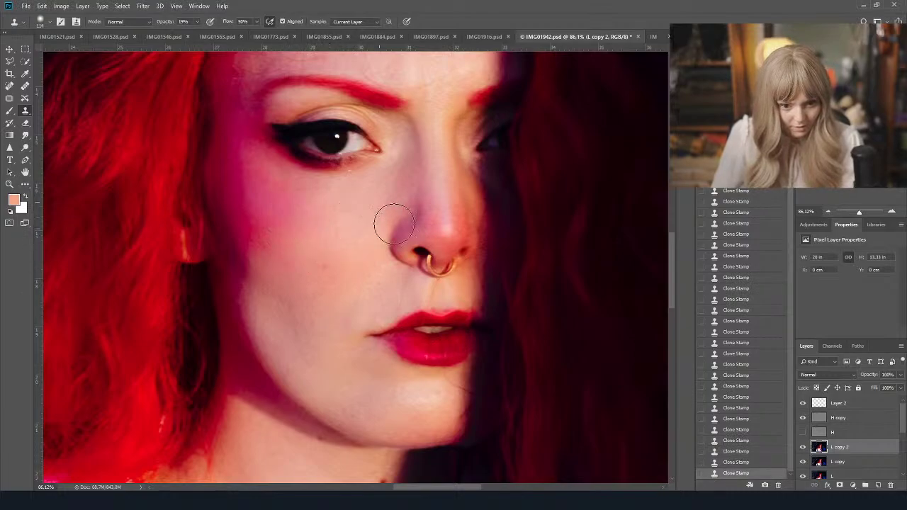
Step: Examine the cheek, nose and under-eye transitions by comparing the full portrait with close-up views
scroll(439, 234, "down", 5)
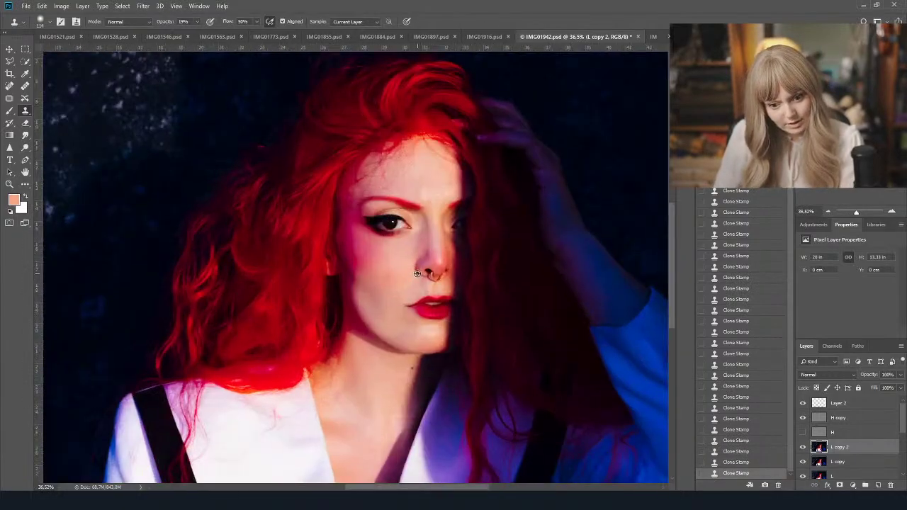
scroll(417, 273, "up", 3)
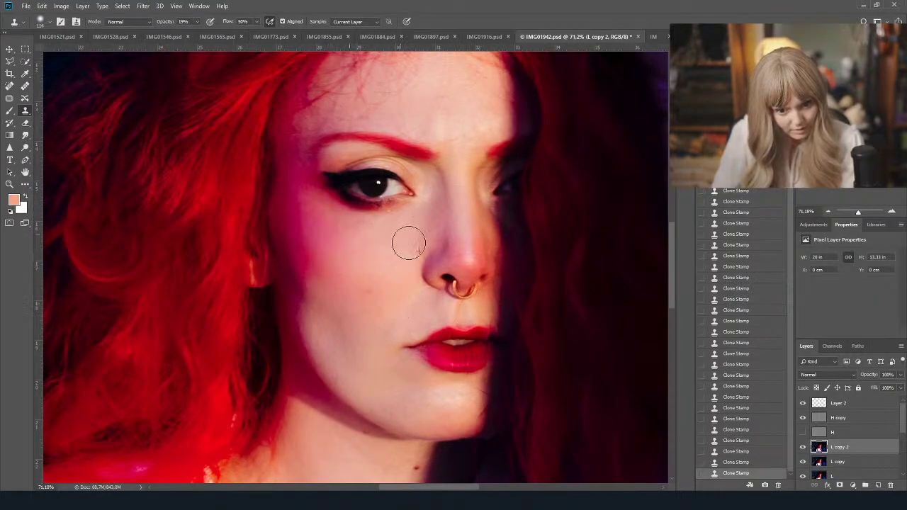
scroll(531, 270, "down", 4)
scroll(532, 271, "down", 2)
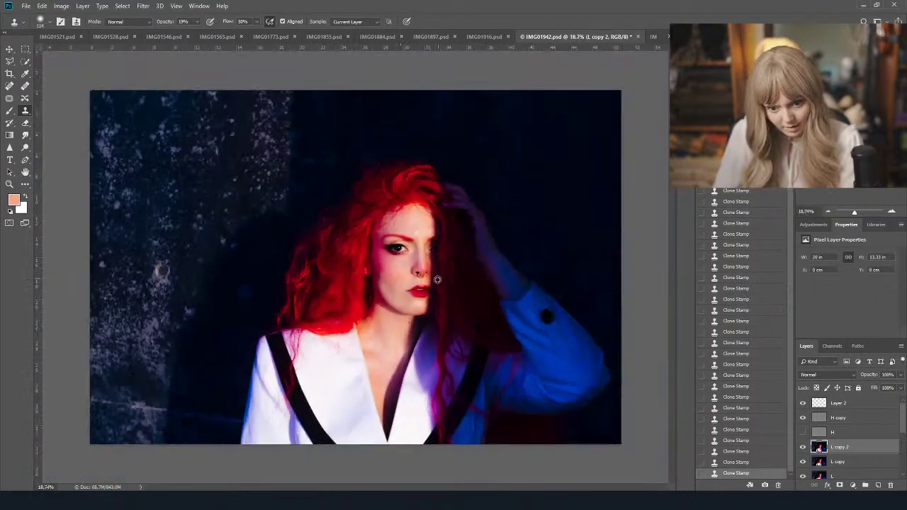
scroll(437, 274, "up", 5)
scroll(385, 246, "up", 2)
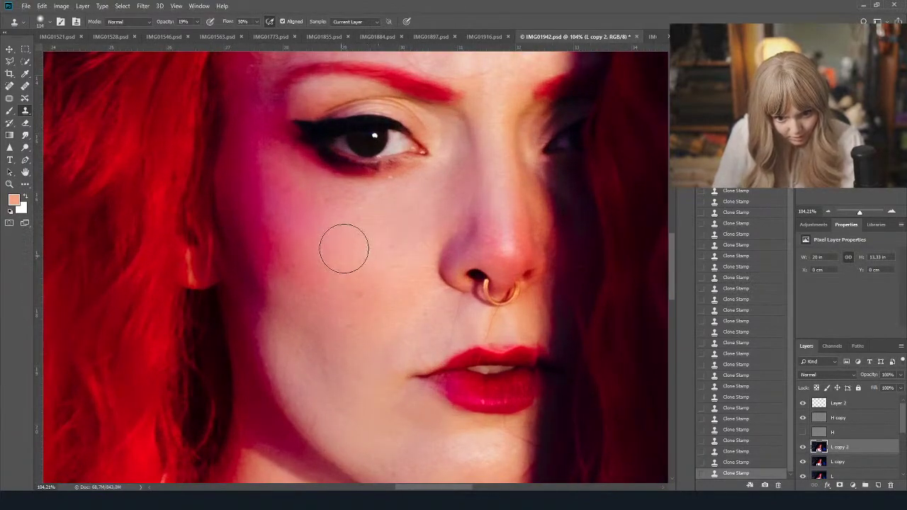
scroll(531, 219, "down", 8)
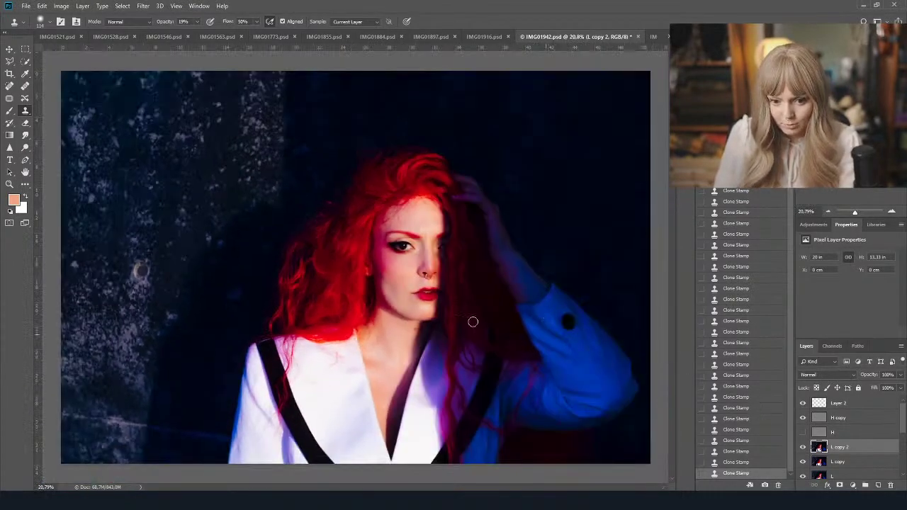
scroll(429, 270, "up", 8)
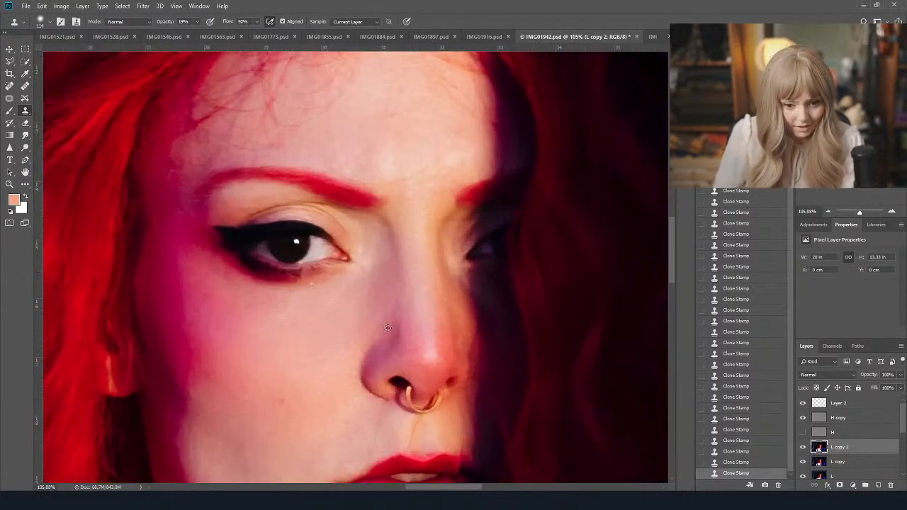
Step: Inspect the cheek tones with the H copy texture hidden and shown, close up and from further out
mouse_move(396, 345)
left_mouse_down()
mouse_move(470, 282)
mouse_move(510, 262)
left_mouse_up()
left_click(406, 264, "alt")
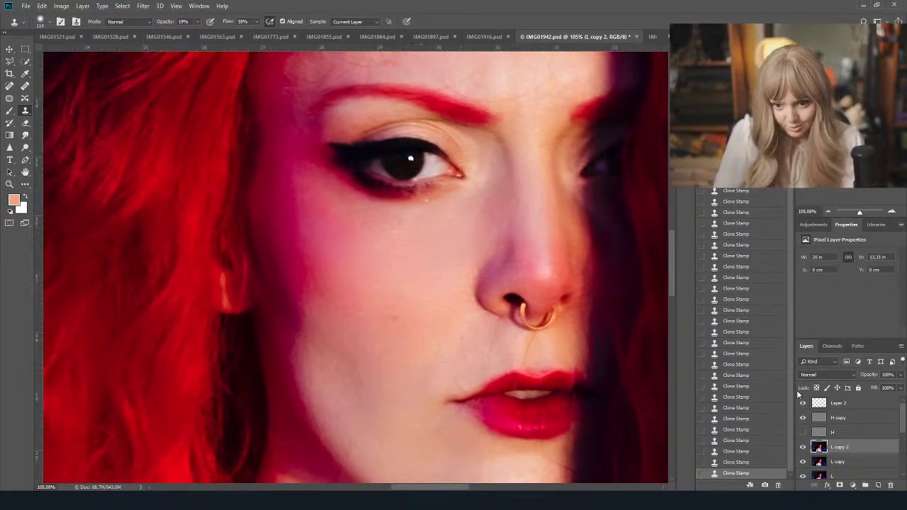
left_click(804, 419)
scroll(567, 245, "down", 8)
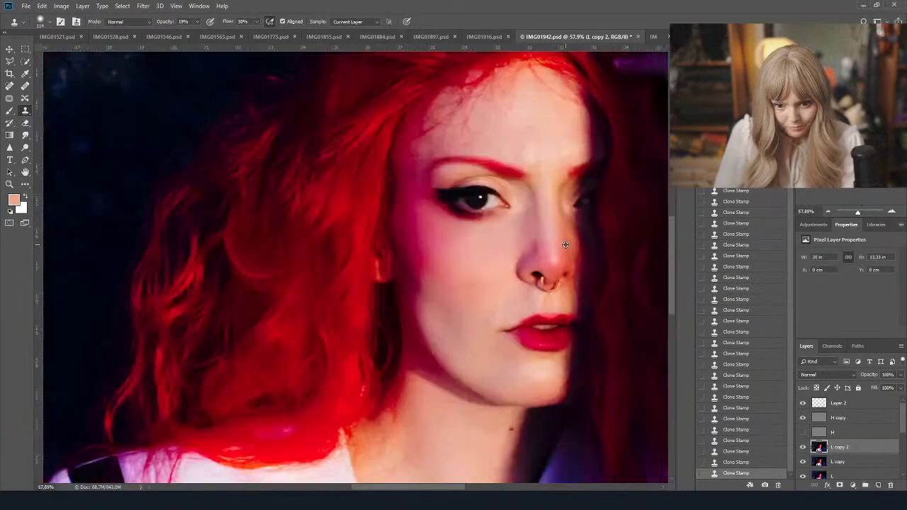
Step: Sample skin from the middle of the forehead and clone stamp it over the area just above the brows on L copy 2
scroll(474, 284, "up", 8)
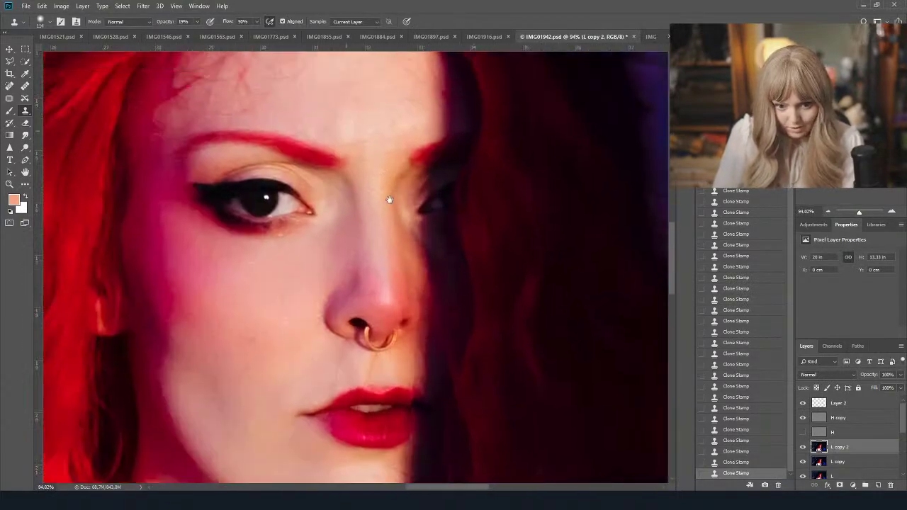
mouse_move(389, 200)
left_mouse_down()
mouse_move(462, 263)
mouse_move(451, 234)
left_mouse_up()
left_click(454, 139, "alt")
left_click_drag(454, 192, 453, 170)
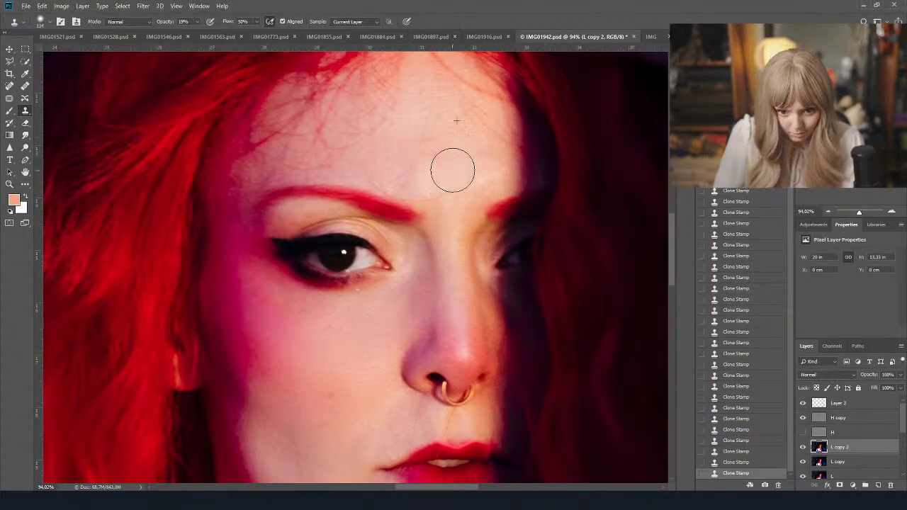
Step: Hide the H copy texture and even the central forehead tones on L copy 2 with Clone Stamp strokes from nearby skin
left_click(805, 418)
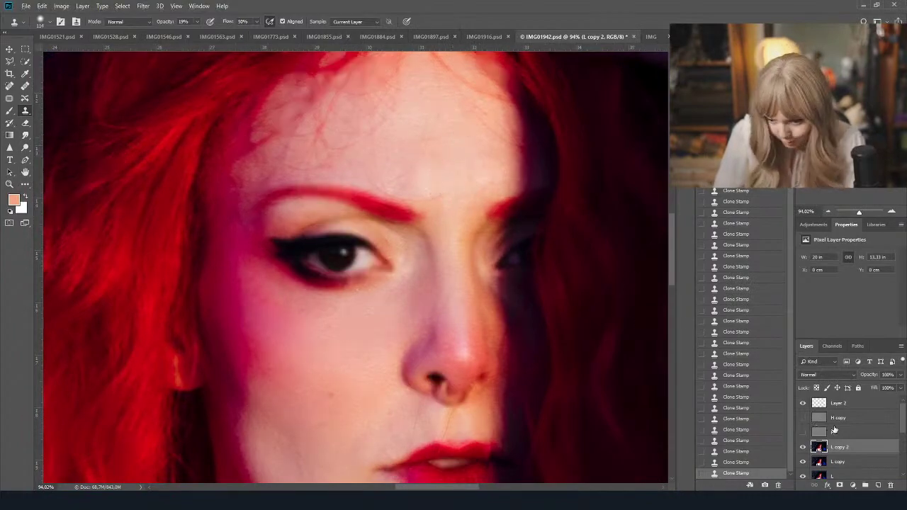
left_click(447, 184, "alt")
mouse_move(440, 176)
left_mouse_down()
mouse_move(396, 172)
mouse_move(432, 170)
mouse_move(441, 193)
left_mouse_up()
left_click(444, 159, "alt")
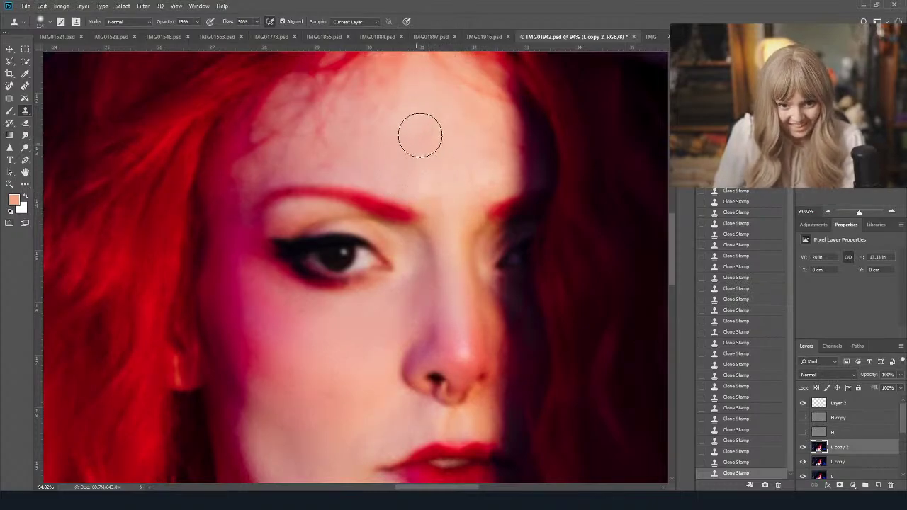
mouse_move(419, 136)
left_mouse_down()
mouse_move(446, 118)
mouse_move(418, 105)
mouse_move(460, 107)
left_mouse_up()
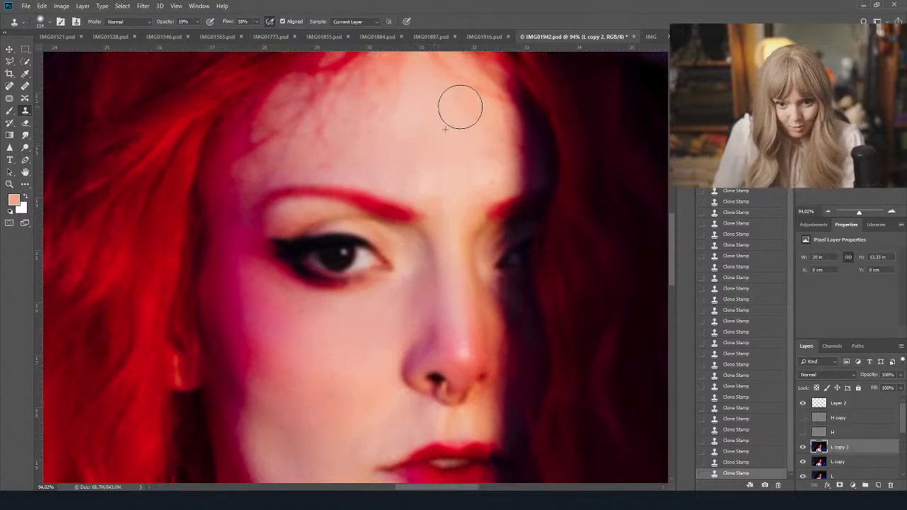
Step: Resample forehead skin and clone stamp it from between the brows towards the shadow edge and up to the upper forehead
mouse_move(457, 186)
left_mouse_down()
mouse_move(487, 171)
mouse_move(486, 138)
left_mouse_up()
left_click(470, 171, "alt")
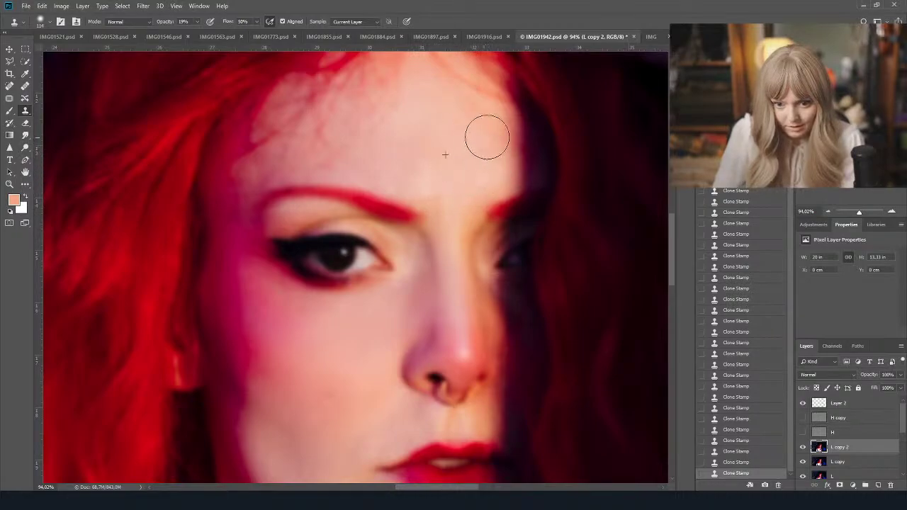
left_click(453, 144, "alt")
mouse_move(440, 105)
left_mouse_down()
mouse_move(409, 107)
mouse_move(441, 78)
left_mouse_up()
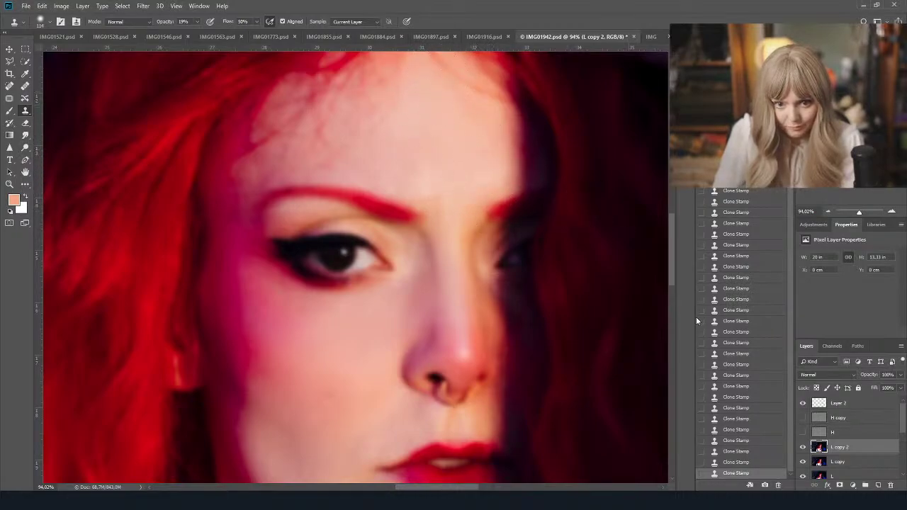
Step: Show H copy again, check the retouched face close up and in the full portrait, and isolate Layer 1 copy 5 for comparison
left_click(803, 418)
scroll(491, 203, "down", 6)
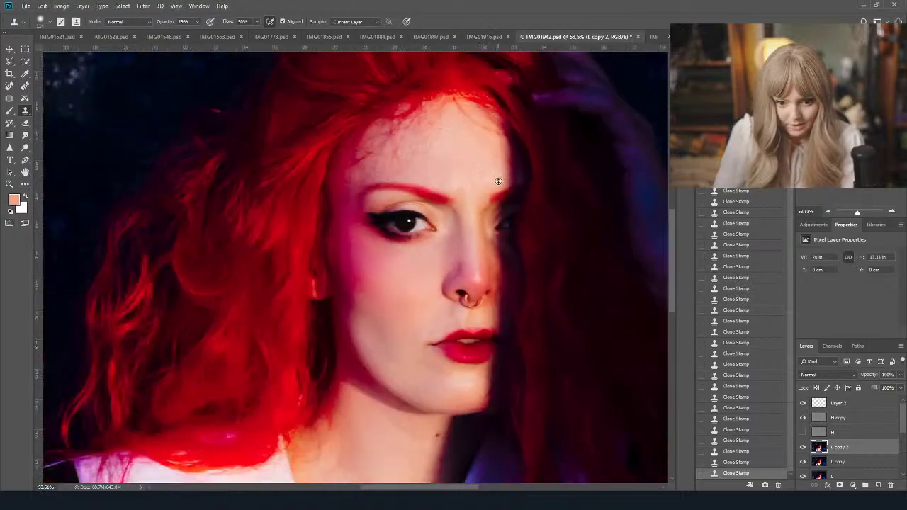
scroll(521, 214, "down", 1)
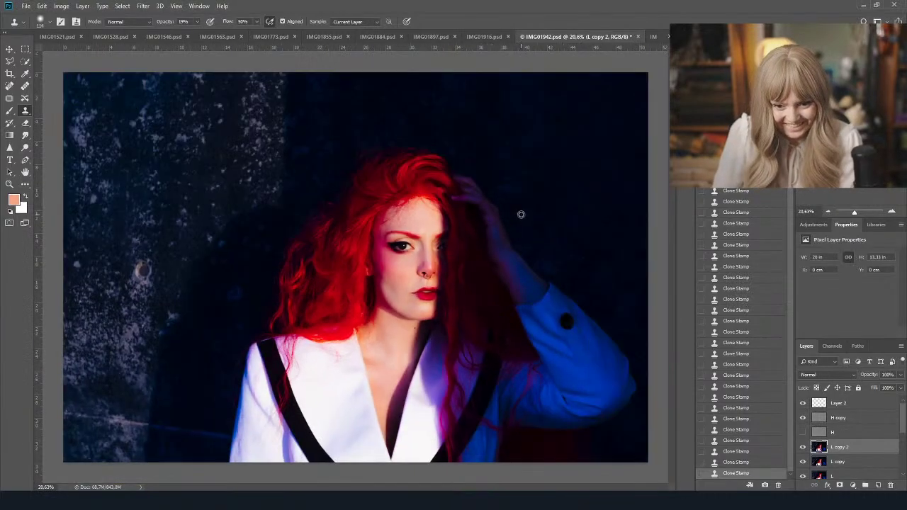
scroll(434, 287, "up", 5)
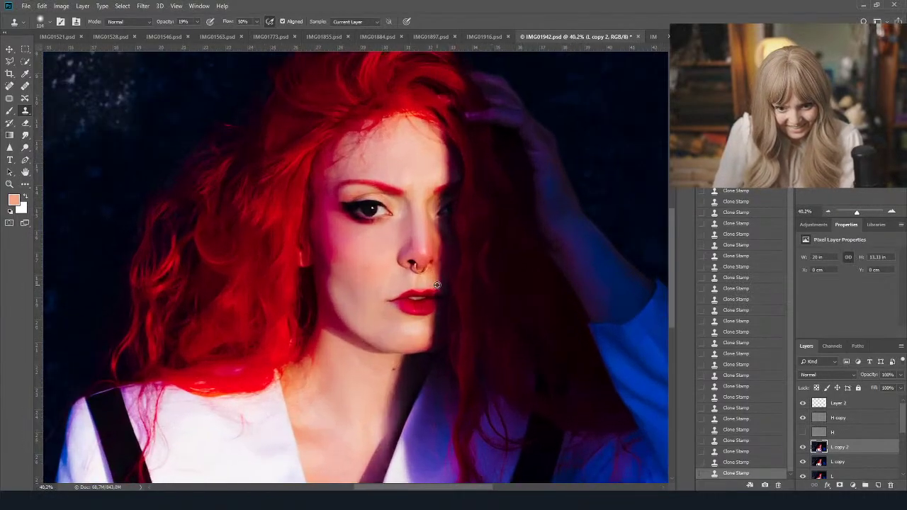
scroll(378, 296, "down", 5)
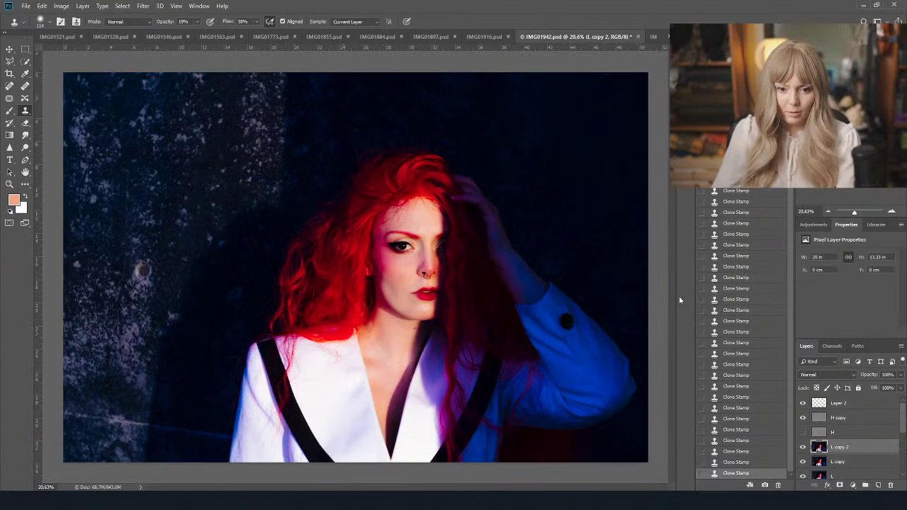
scroll(814, 468, "down", 2)
left_click(804, 464, "alt")
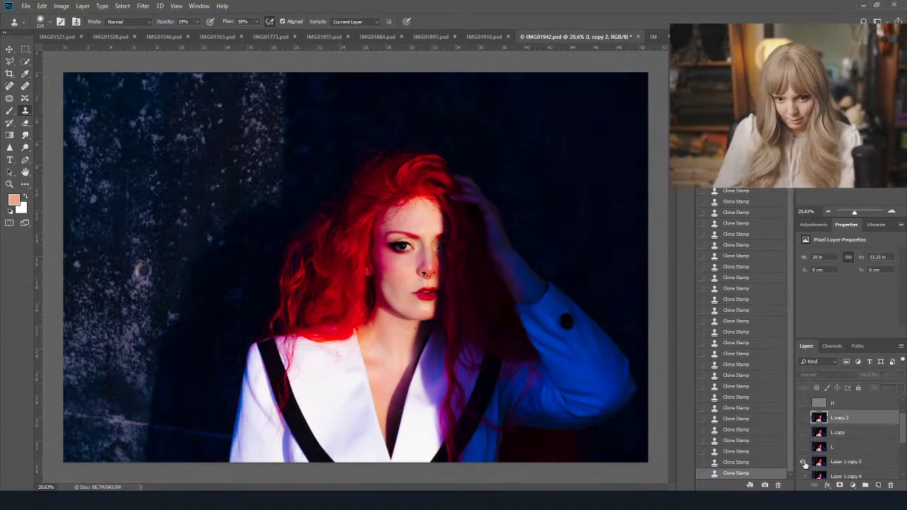
Step: Compare the portrait with and without the retouching layers, and examine the skin on the face at several magnifications
left_click(804, 464, "alt")
left_click(804, 464, "alt")
left_click(804, 464, "alt")
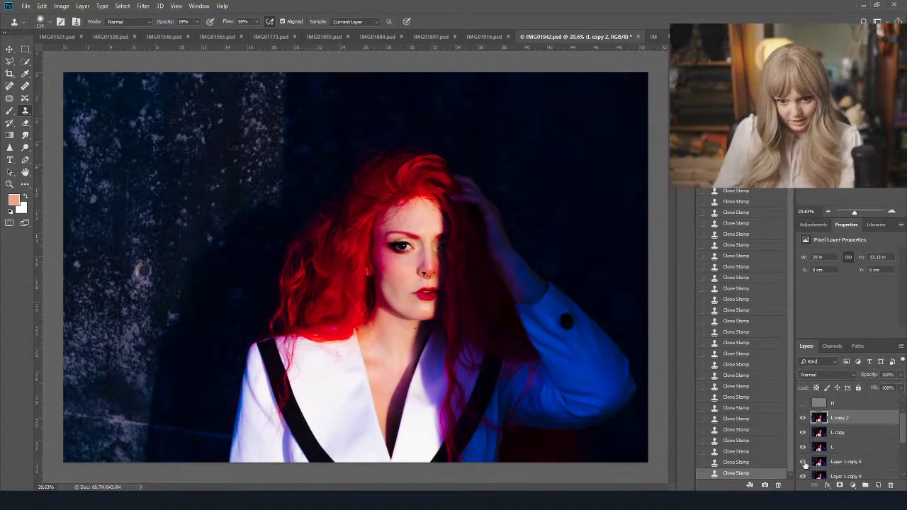
left_click(803, 462)
left_click(803, 462)
scroll(410, 277, "up", 6)
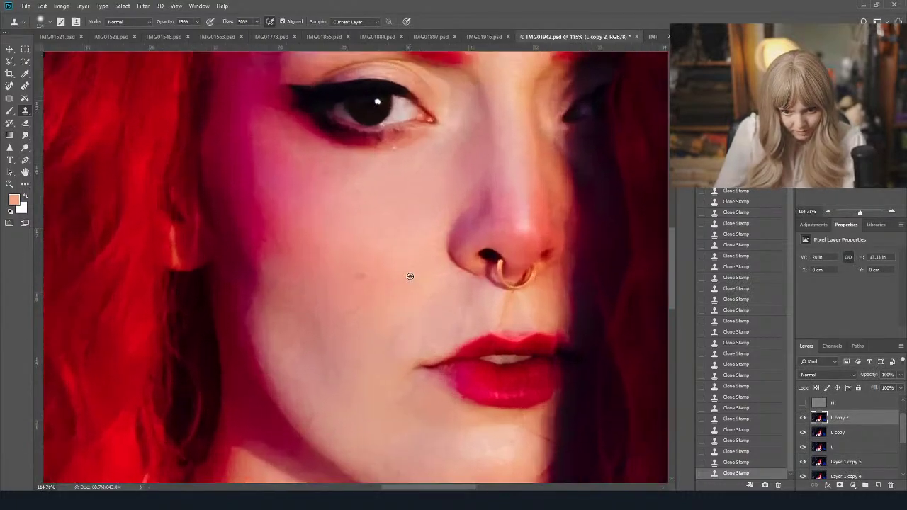
scroll(409, 276, "down", 1)
scroll(409, 276, "down", 2)
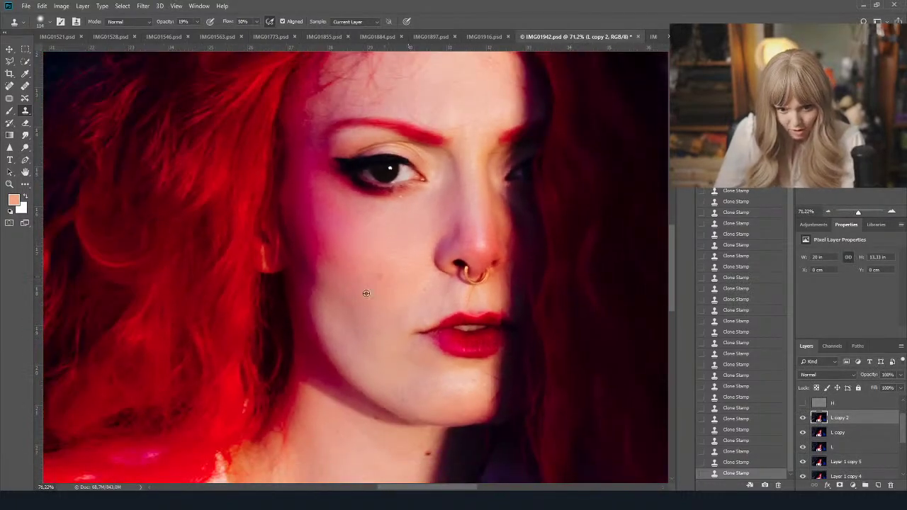
scroll(440, 321, "down", 4)
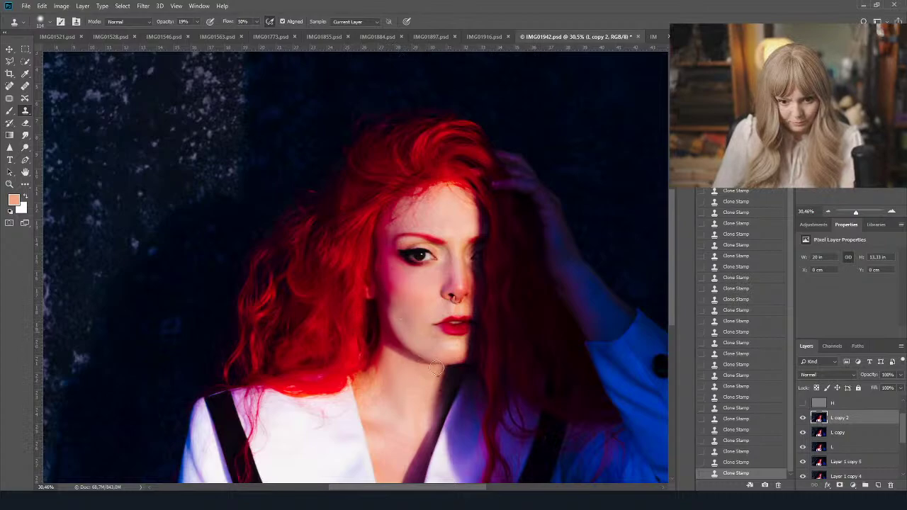
scroll(454, 305, "up", 3)
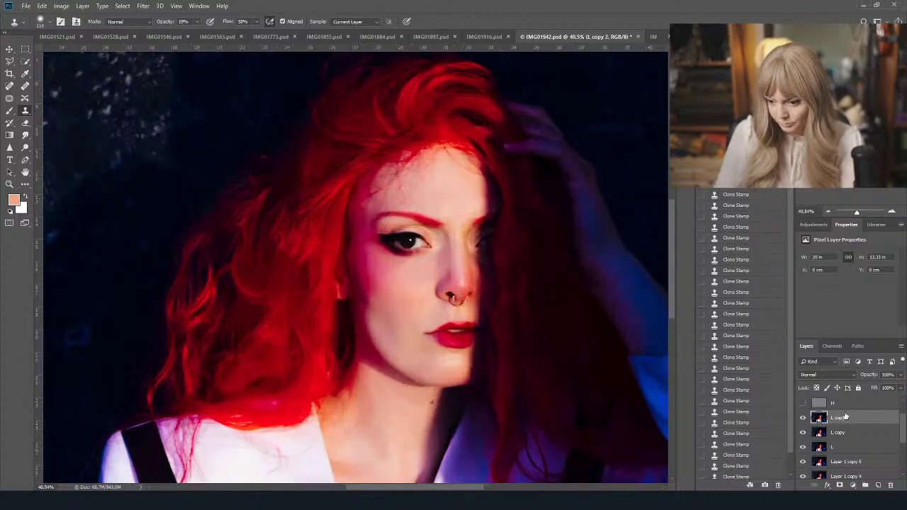
Step: Add a new layer above Layer 2 and brush soft peach colour over the lower cheek and jaw at 23% opacity
scroll(845, 416, "up", 2)
left_click(854, 405)
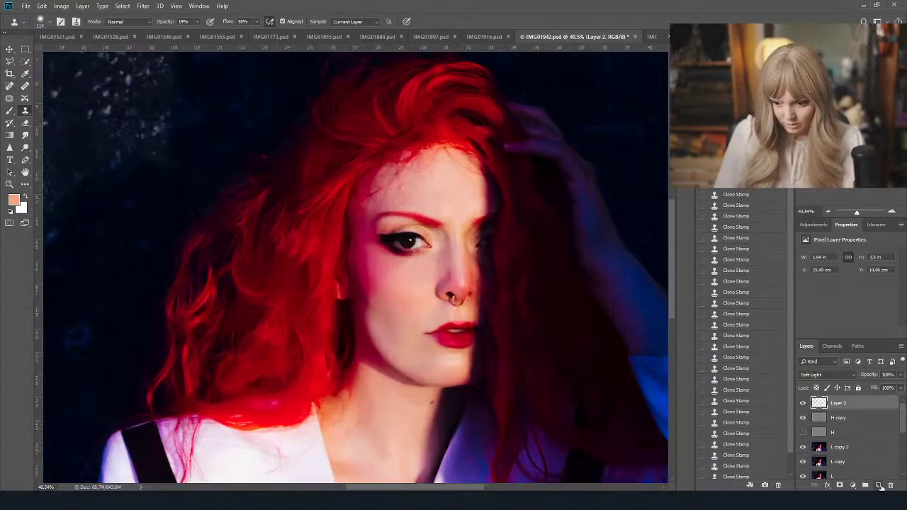
left_click(879, 486)
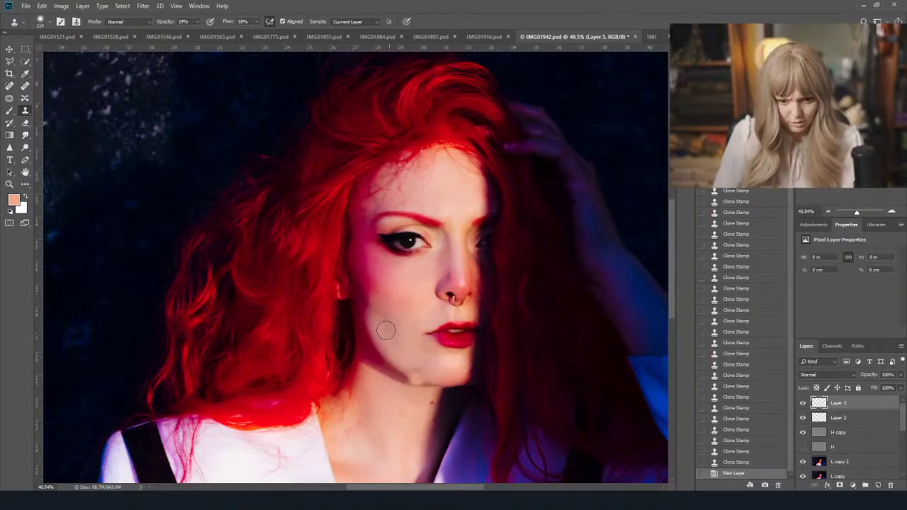
key("b")
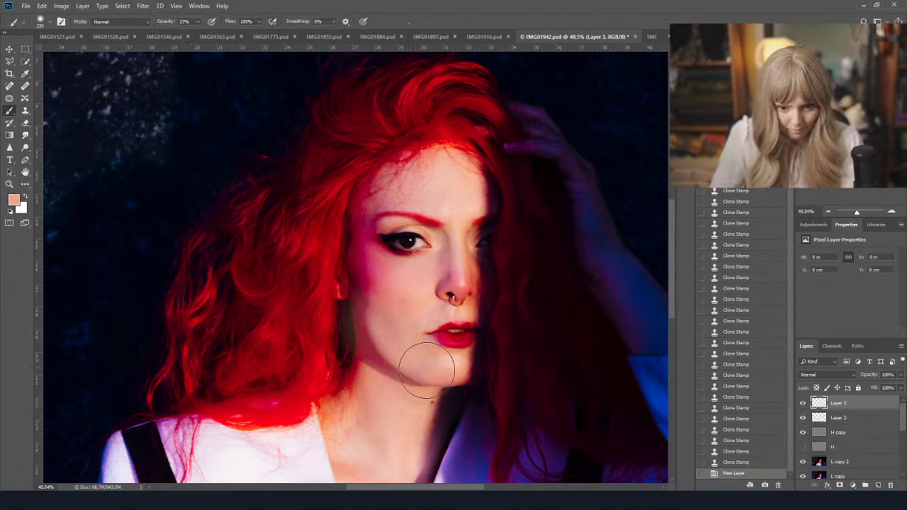
mouse_move(400, 348)
left_mouse_down()
mouse_move(360, 341)
mouse_move(379, 334)
left_mouse_up()
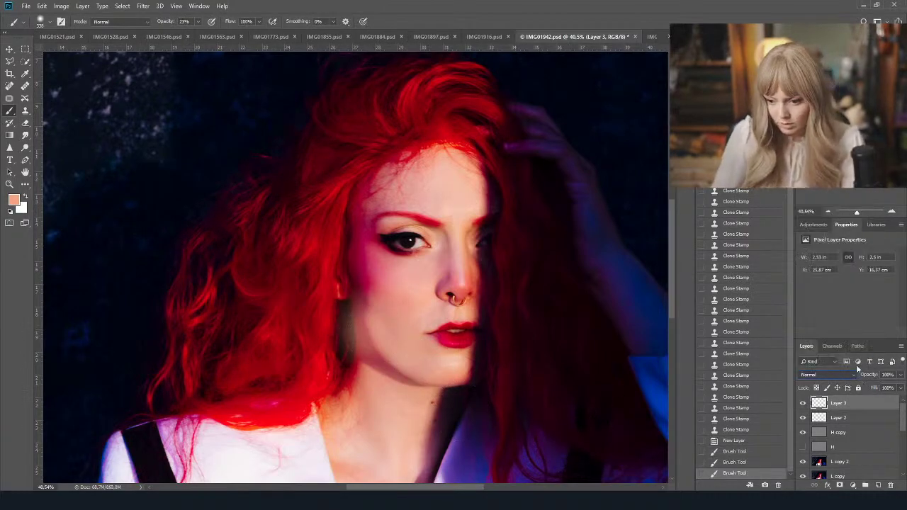
Step: Set Layer 3's blend mode to Soft Light and compare the portrait with the layer hidden and shown
left_click(827, 376)
left_click(828, 261)
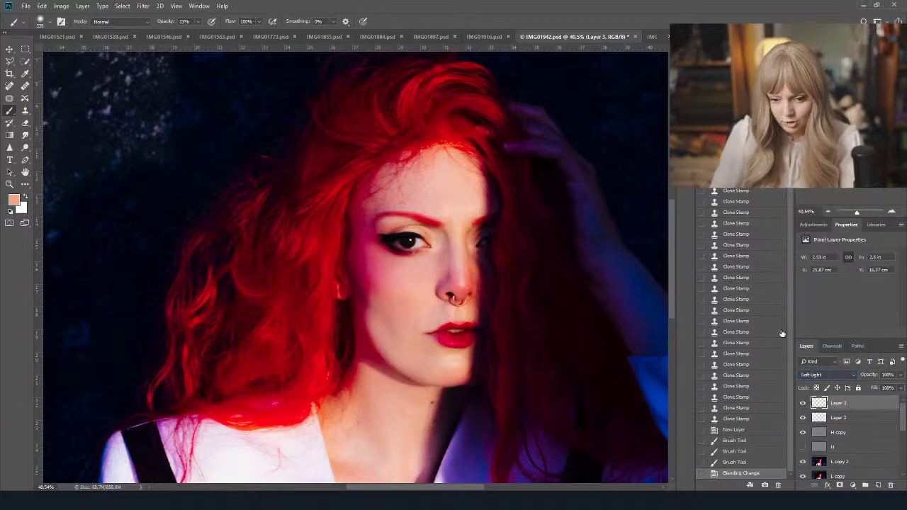
left_click(804, 403)
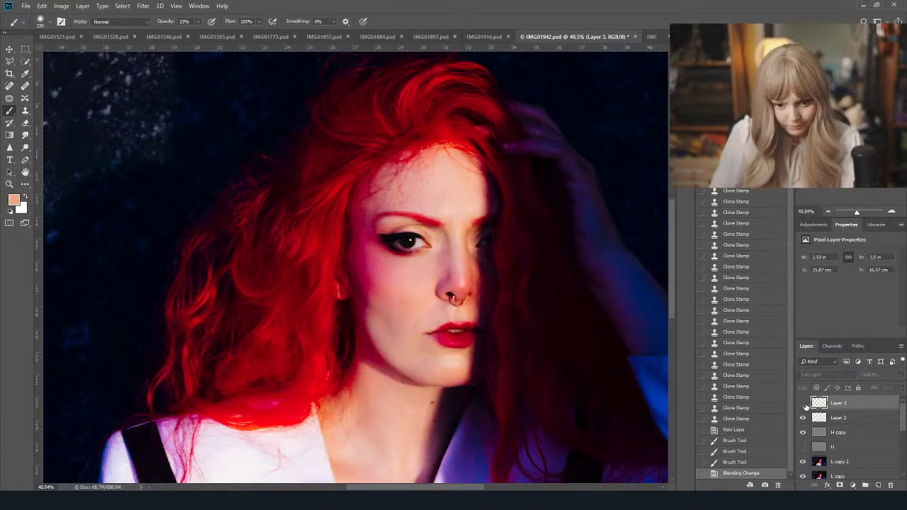
left_click(804, 404)
scroll(447, 310, "down", 7)
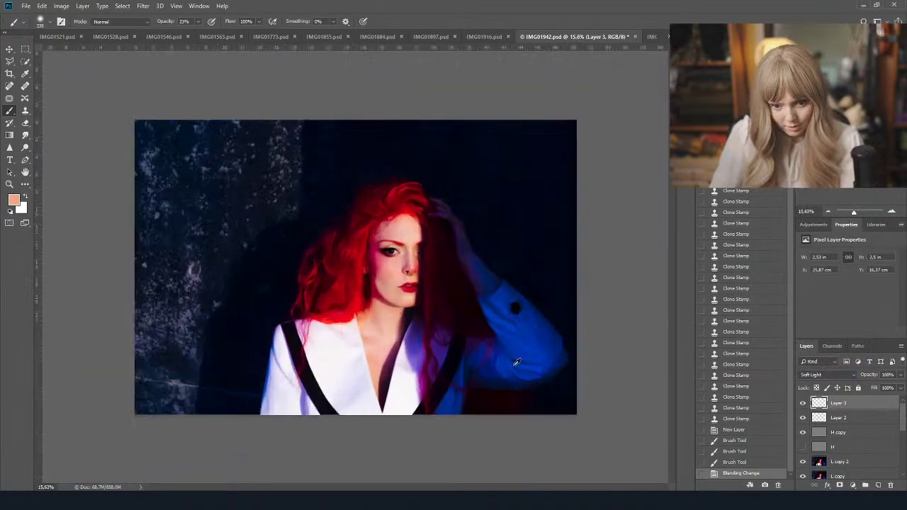
scroll(512, 356, "up", 4)
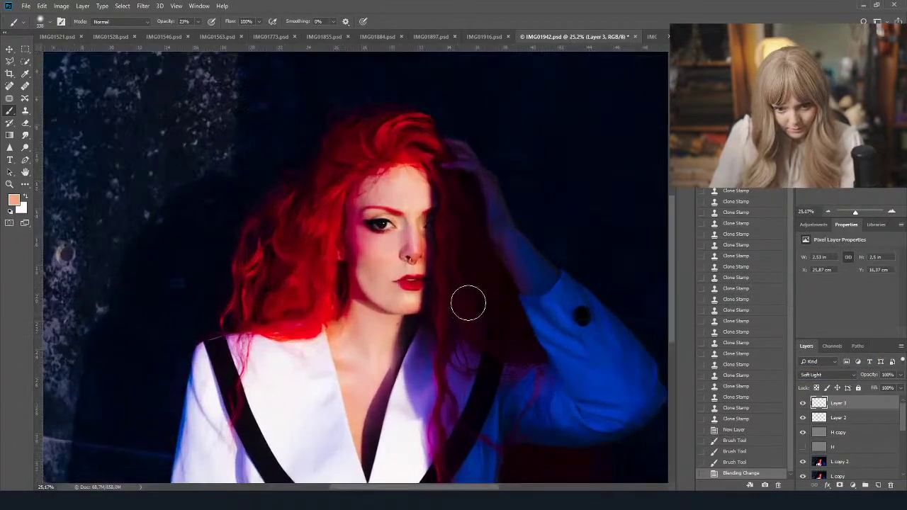
left_click(804, 403)
left_click(804, 403)
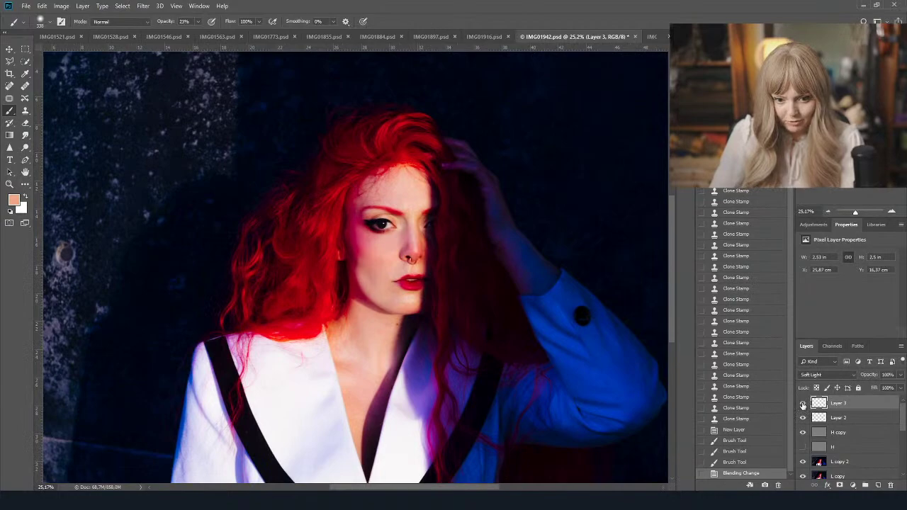
Step: Lower Layer 3's opacity to 64% and compare the portrait with and without the layer
left_click(901, 376)
left_click_drag(885, 390, 884, 390)
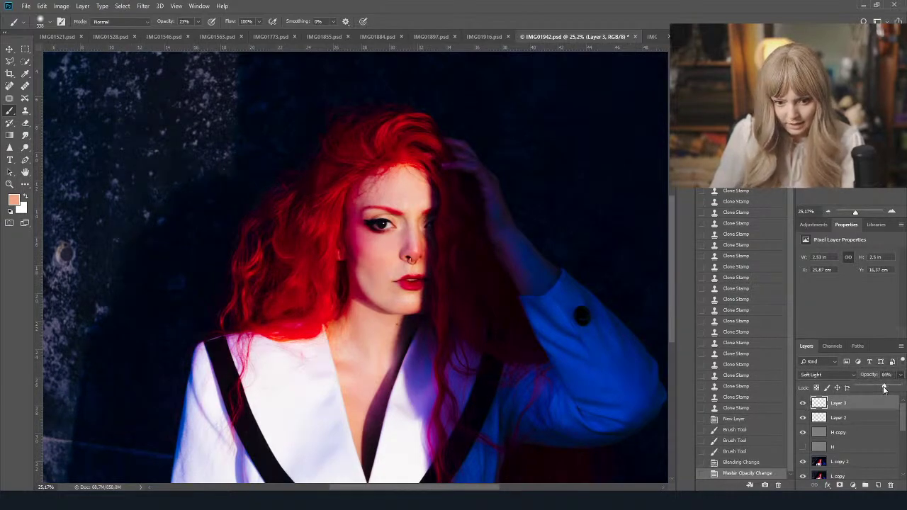
left_click(803, 404)
left_click(803, 405)
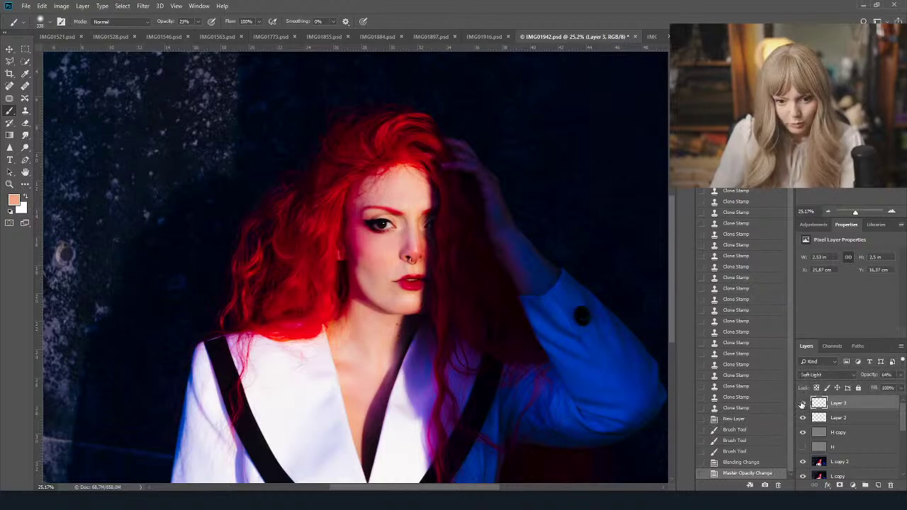
left_click(803, 405)
left_click(803, 404)
Step: Brush more soft peach glow over the face and forehead on Layer 3
scroll(297, 263, "up", 6)
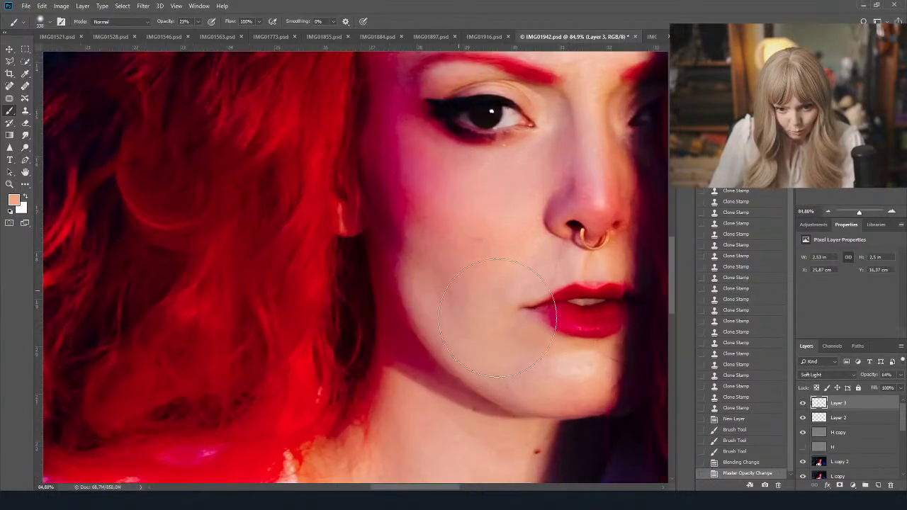
scroll(554, 253, "down", 1)
left_click_drag(560, 178, 445, 295)
mouse_move(432, 157)
left_mouse_down()
mouse_move(363, 165)
mouse_move(394, 148)
mouse_move(476, 149)
left_mouse_up()
mouse_move(451, 151)
left_mouse_down()
mouse_move(457, 144)
mouse_move(329, 166)
mouse_move(344, 179)
left_mouse_up()
left_click(425, 213)
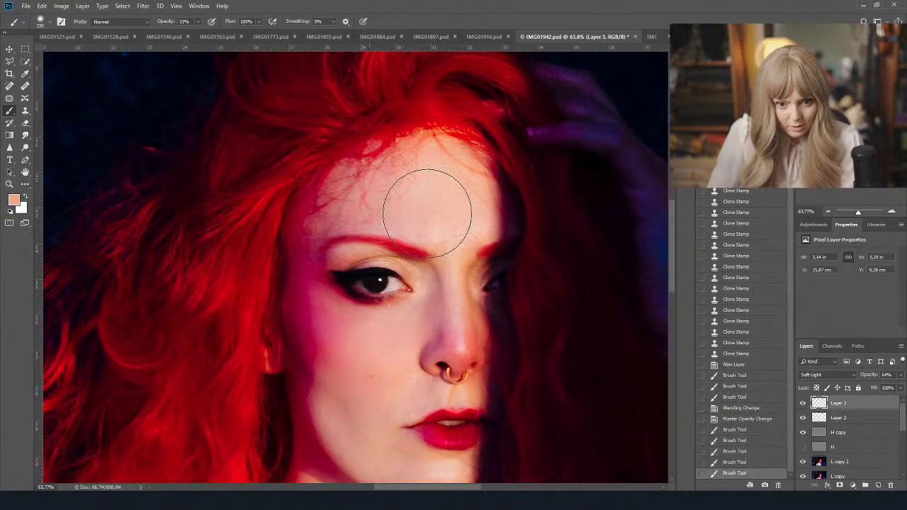
left_click(438, 222)
scroll(508, 316, "down", 3)
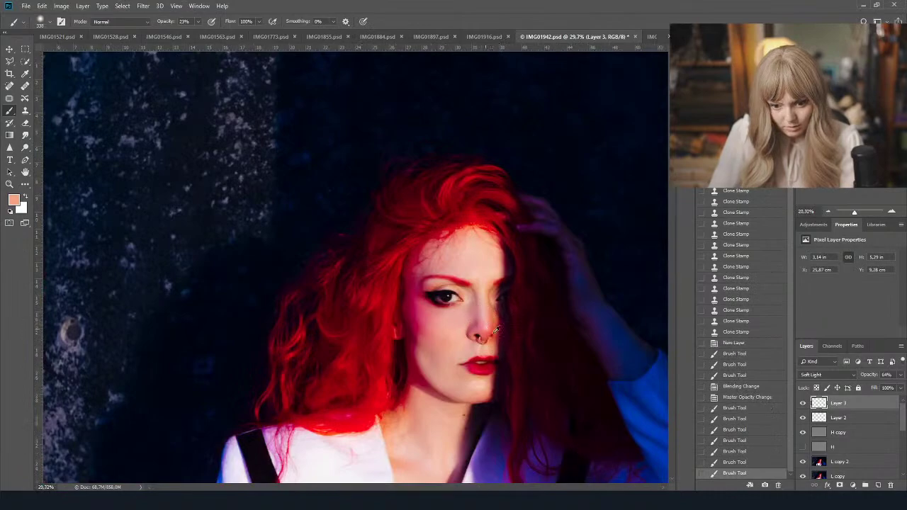
scroll(591, 372, "down", 2)
Step: Select the L copy 2 layer and compare the lower face with that layer hidden and shown
scroll(460, 309, "up", 7)
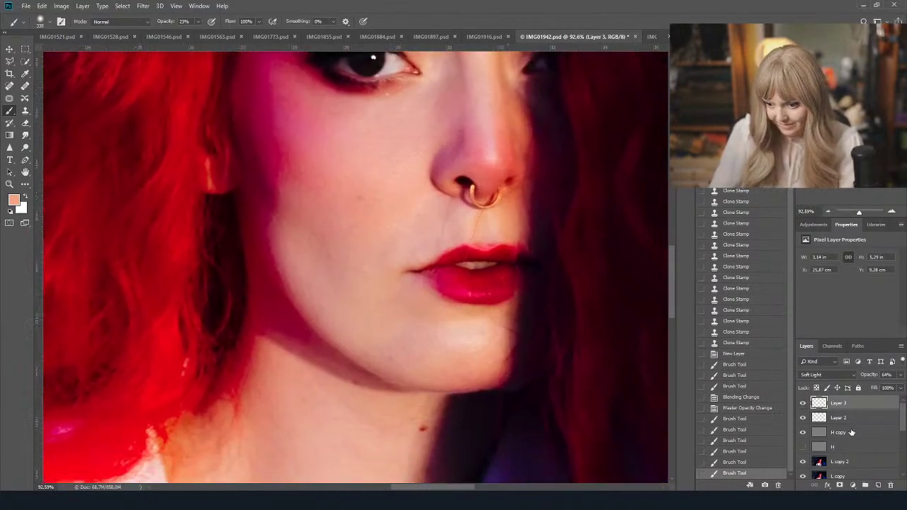
left_click(850, 436)
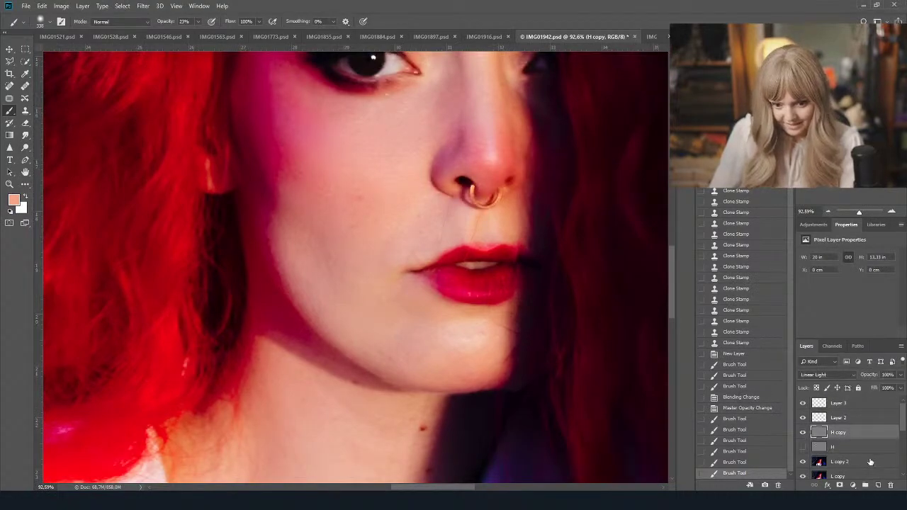
left_click(844, 462)
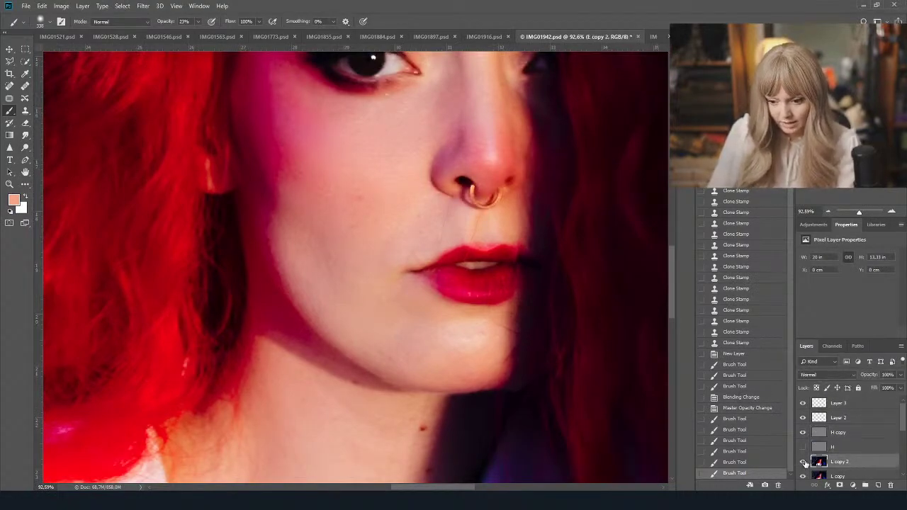
left_click(803, 463)
left_click(804, 463)
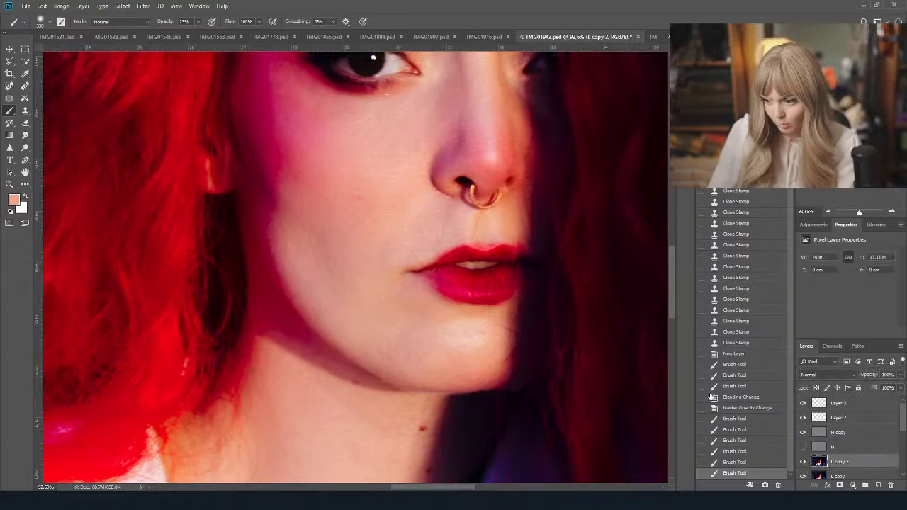
scroll(494, 277, "down", 5)
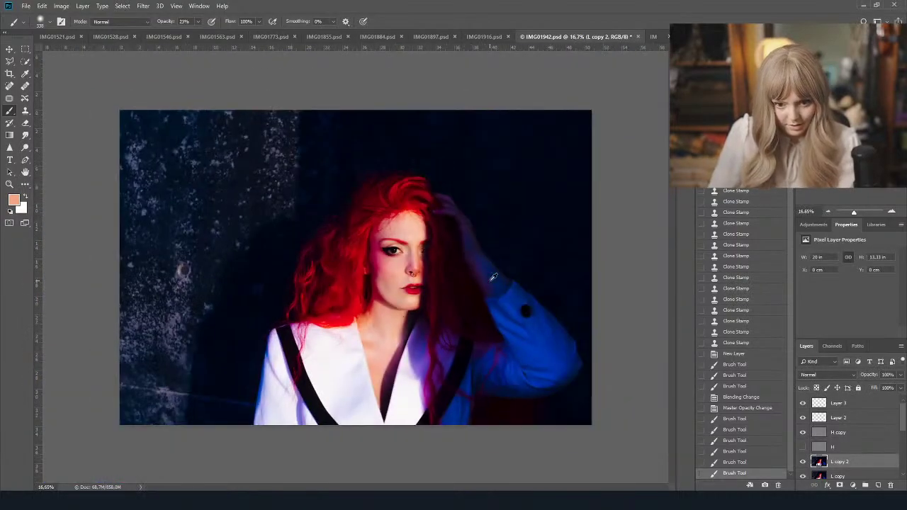
scroll(457, 267, "up", 4)
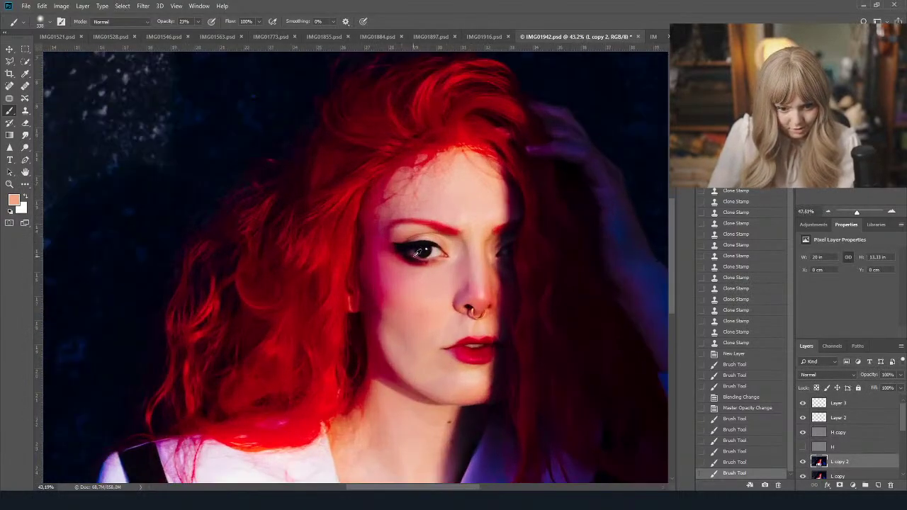
Step: Save the document and duplicate the L copy 2 layer
key("ctrl+s")
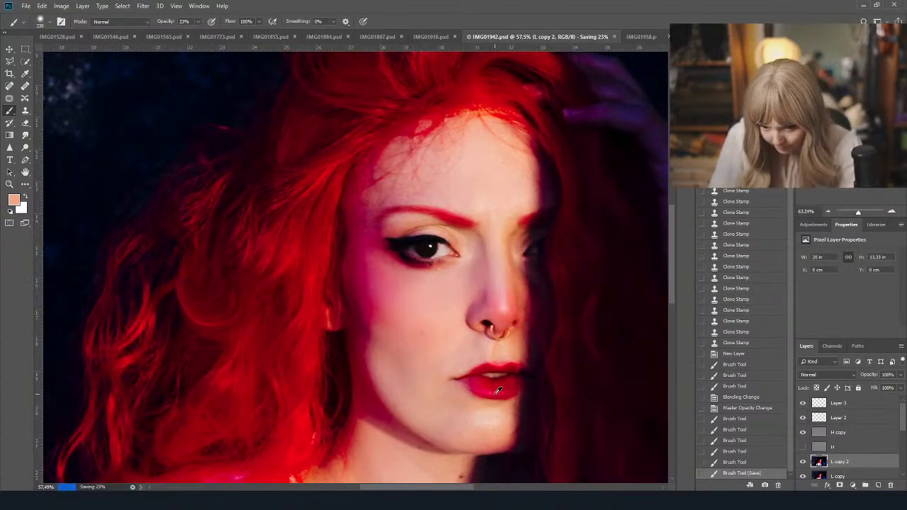
scroll(499, 391, "up", 2)
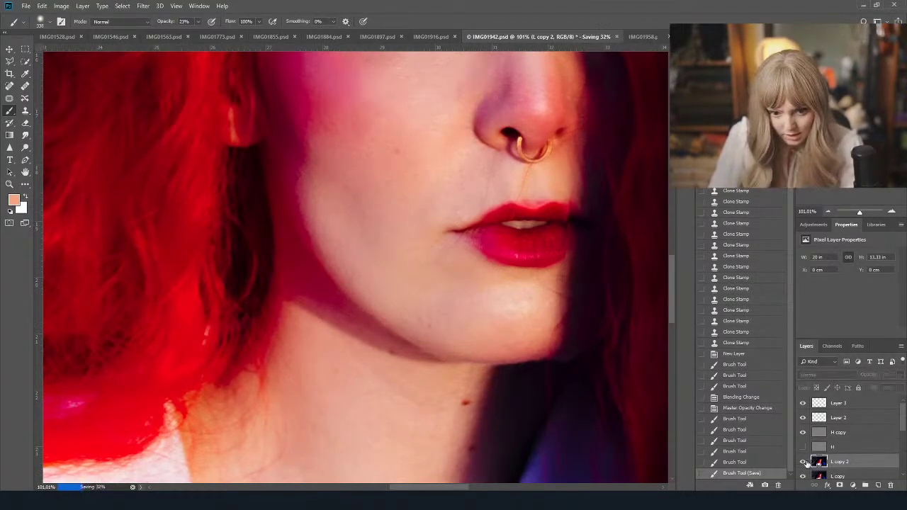
key("ctrl+j")
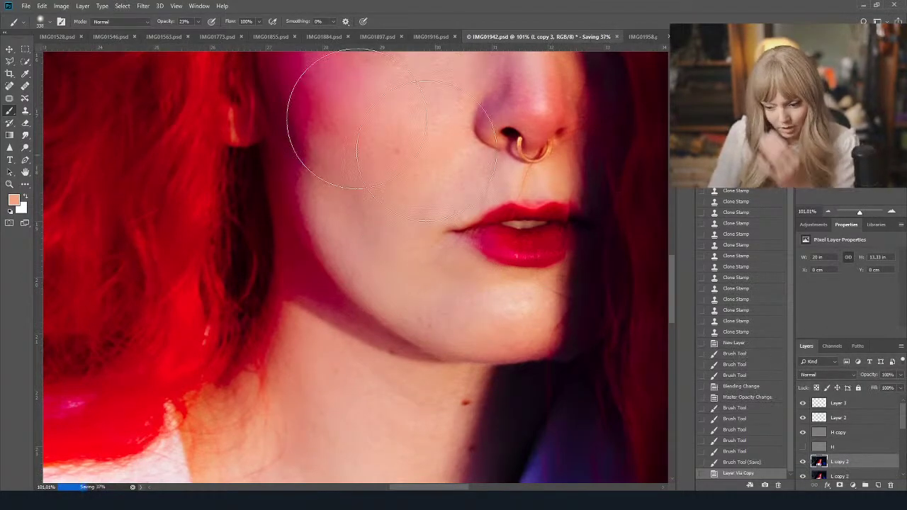
scroll(864, 435, "down", 2)
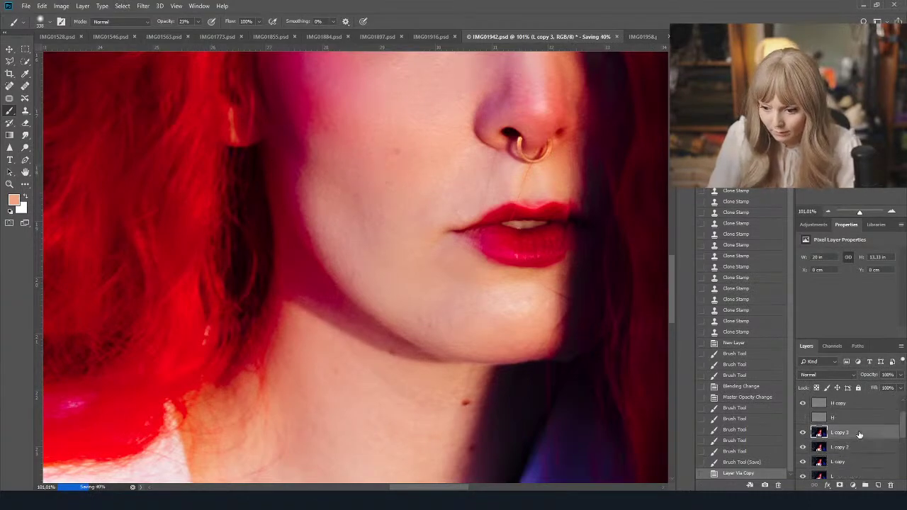
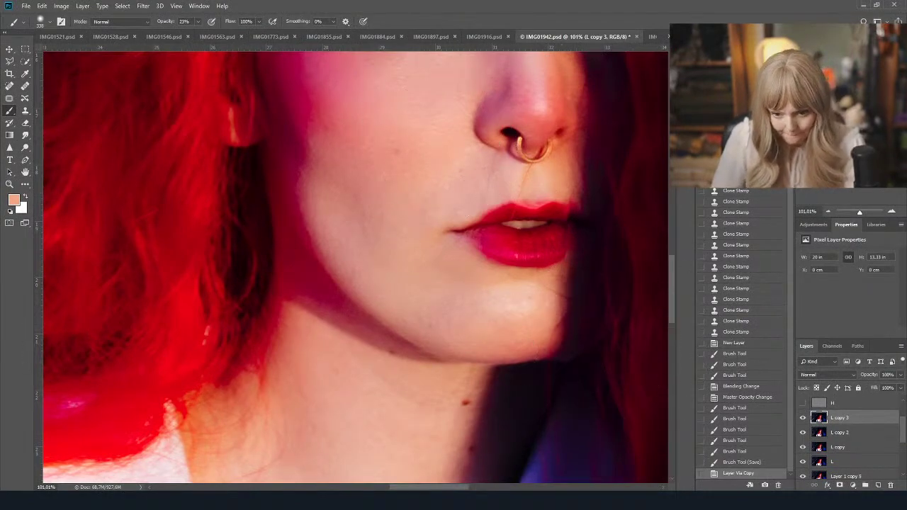
Step: Lighten the dark skin patches below the mouth corner and on the chin with the Dodge tool, using Midtones at 17% exposure
left_click(25, 147)
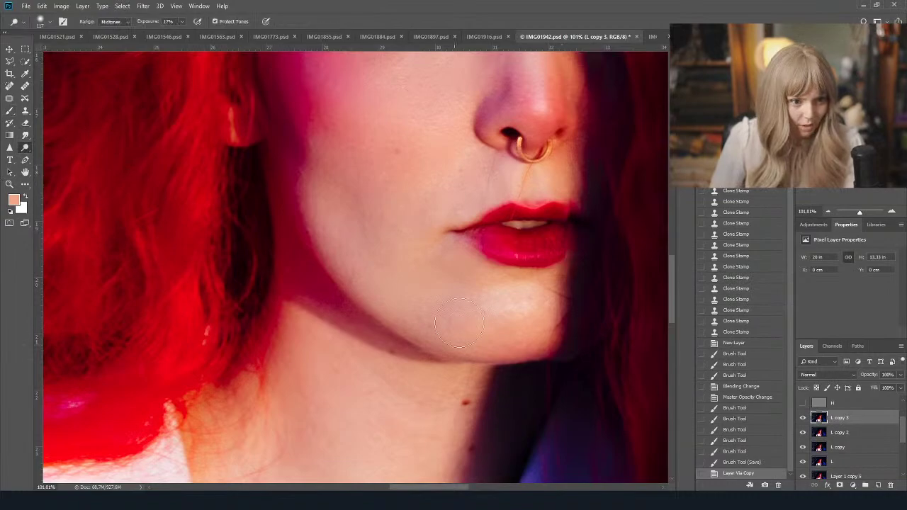
mouse_move(464, 277)
left_mouse_down()
mouse_move(426, 263)
mouse_move(444, 270)
left_mouse_up()
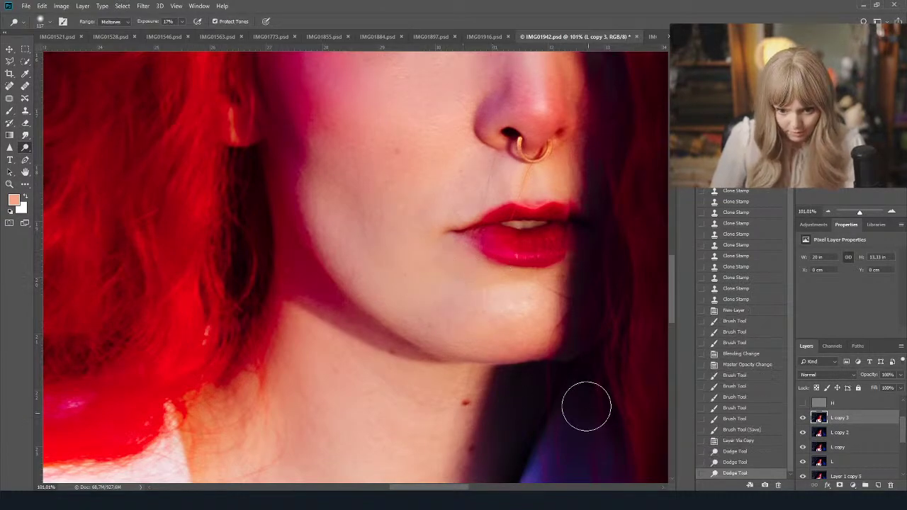
mouse_move(498, 300)
left_mouse_down()
mouse_move(451, 316)
mouse_move(457, 311)
left_mouse_up()
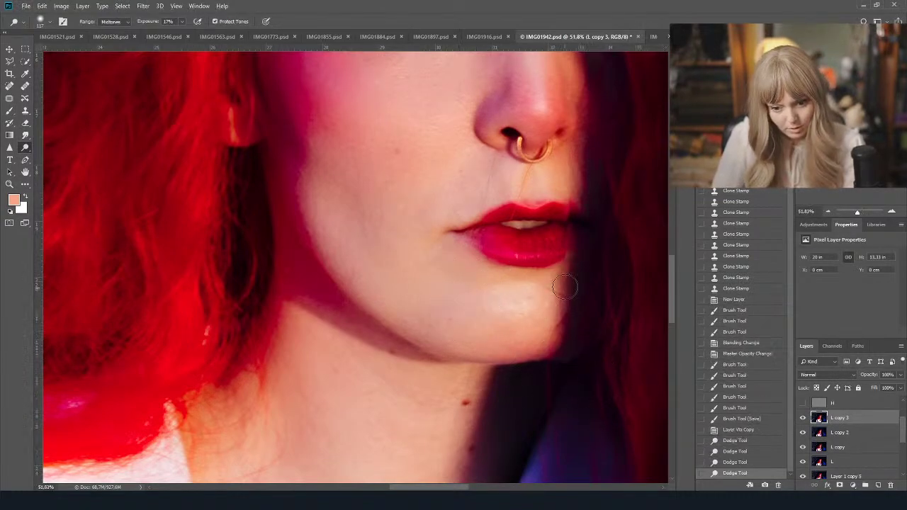
scroll(615, 305, "down", 5)
scroll(603, 305, "up", 6)
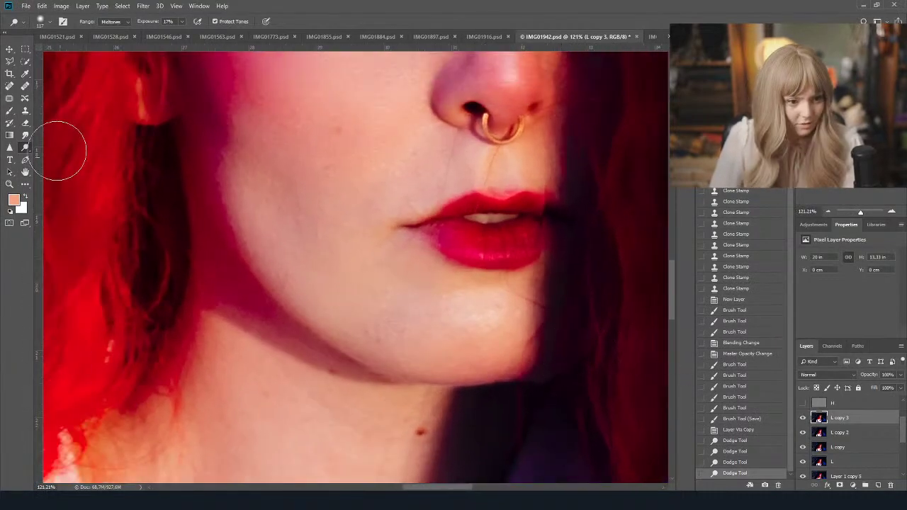
Step: Clone smooth skin over the dark patch below the mouth corner on L copy 3, using the Clone Stamp at 19% opacity
left_click(26, 112)
left_click(41, 21)
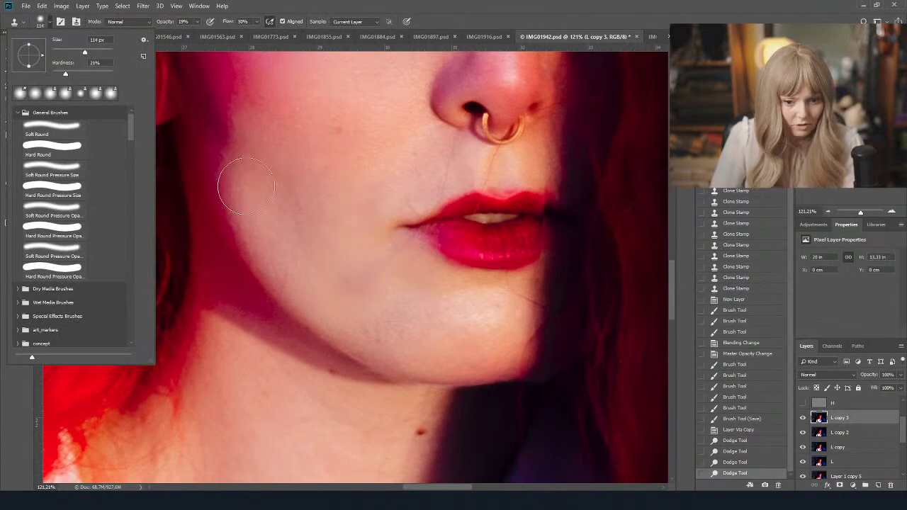
left_click(400, 326)
left_click(429, 285)
left_click(390, 265)
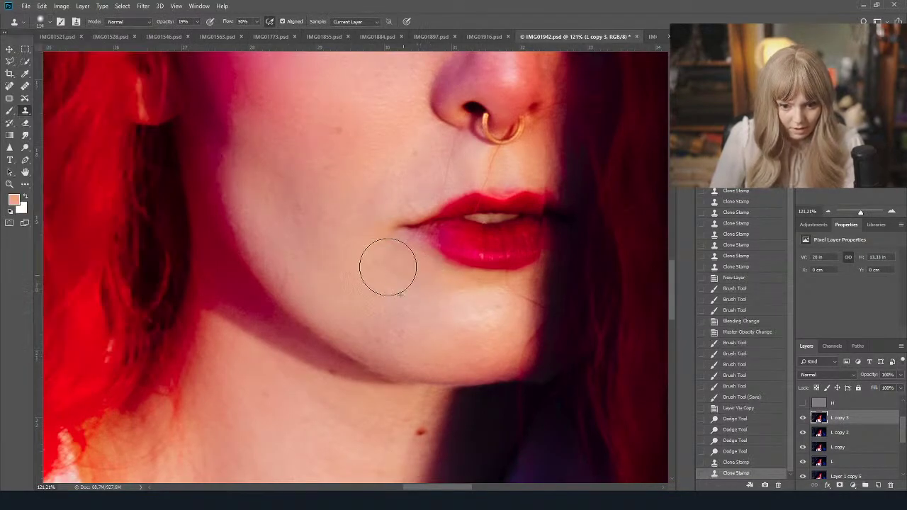
left_click(385, 263)
left_click(383, 262)
left_click(394, 269)
Step: Even out the skin tone on the chin with more low-opacity Clone Stamp strokes, sampling nearby skin
left_click(389, 323)
left_click(468, 311, "alt")
left_click(411, 315)
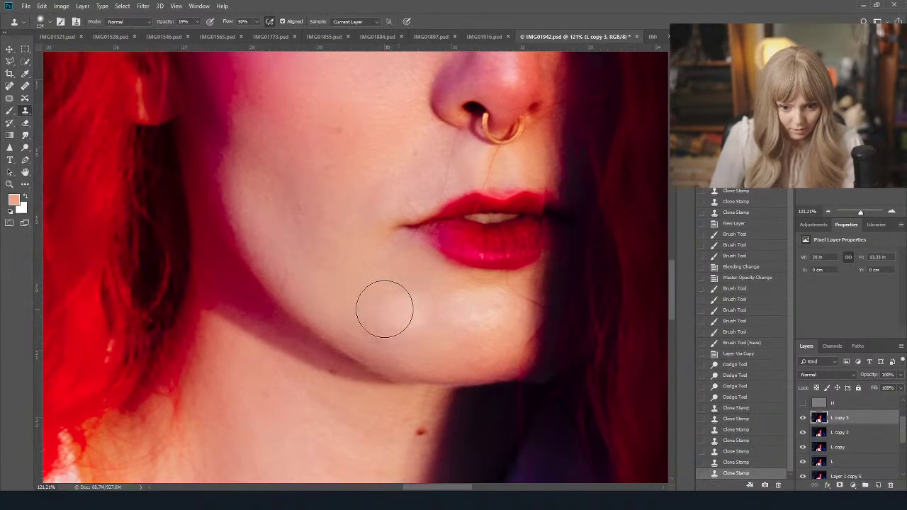
left_click(338, 285, "alt")
left_click(407, 312)
left_click(430, 316)
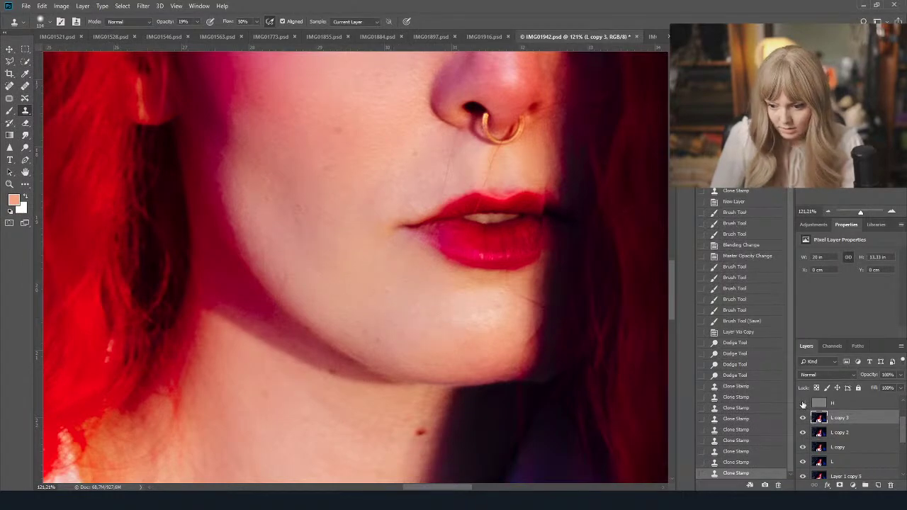
Step: Identify and select the H copy texture layer, then clone away the small skin marks on the chin
scroll(808, 413, "up", 2)
left_click(803, 432)
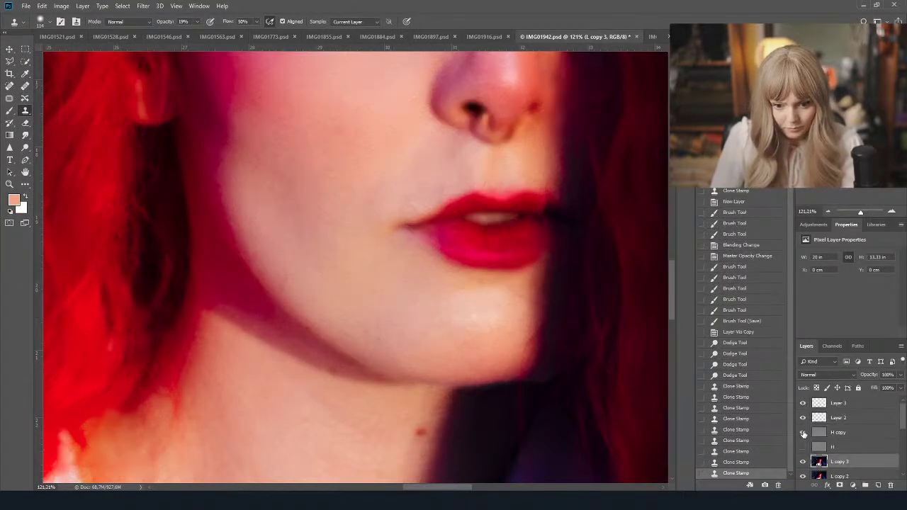
left_click(827, 434)
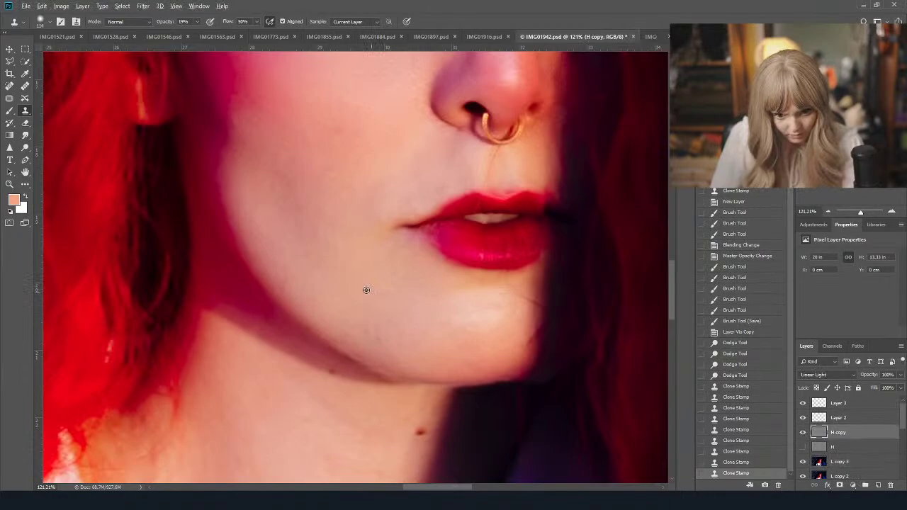
left_click(394, 333)
left_click(388, 329)
left_click(373, 324)
left_click(428, 319)
left_click(436, 319)
left_click(429, 327)
left_click(421, 336)
Step: Review the whole portrait and duplicate the L copy 3 layer
scroll(567, 300, "down", 4)
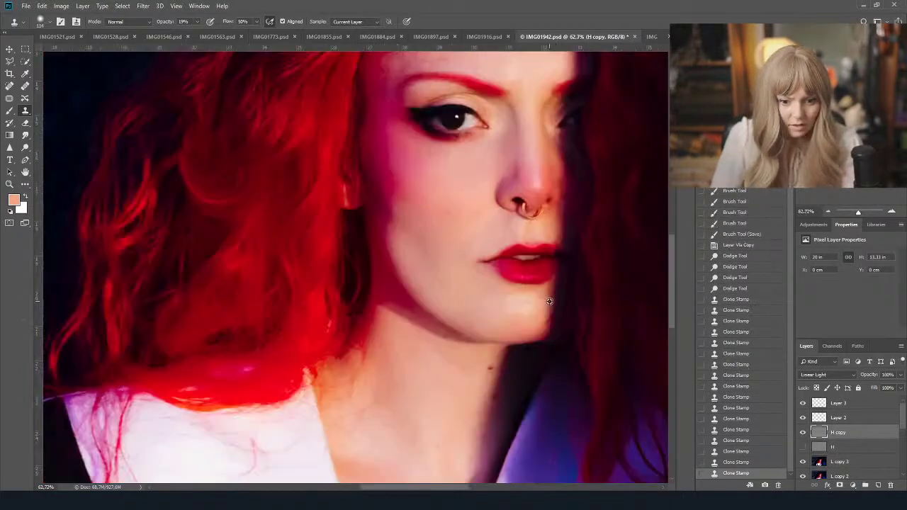
scroll(550, 301, "down", 3)
scroll(595, 301, "down", 2)
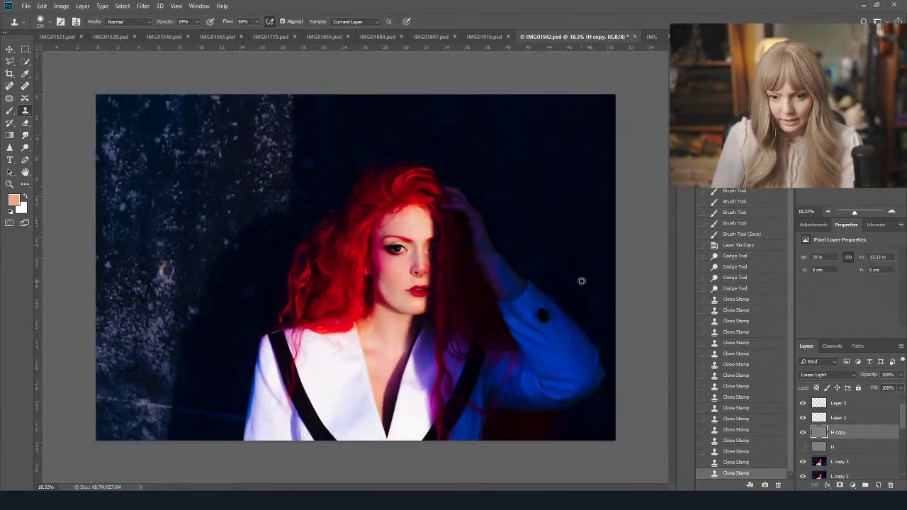
scroll(419, 205, "up", 5)
scroll(387, 321, "up", 4)
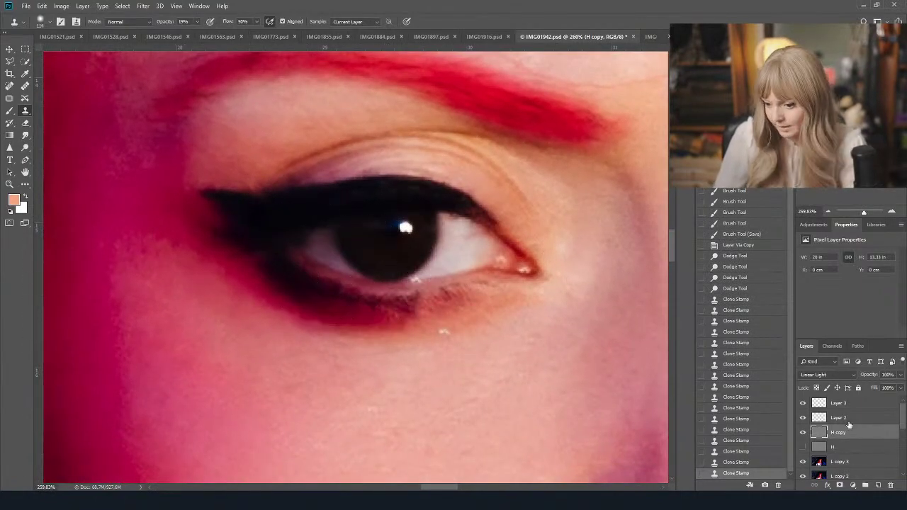
left_click(855, 462)
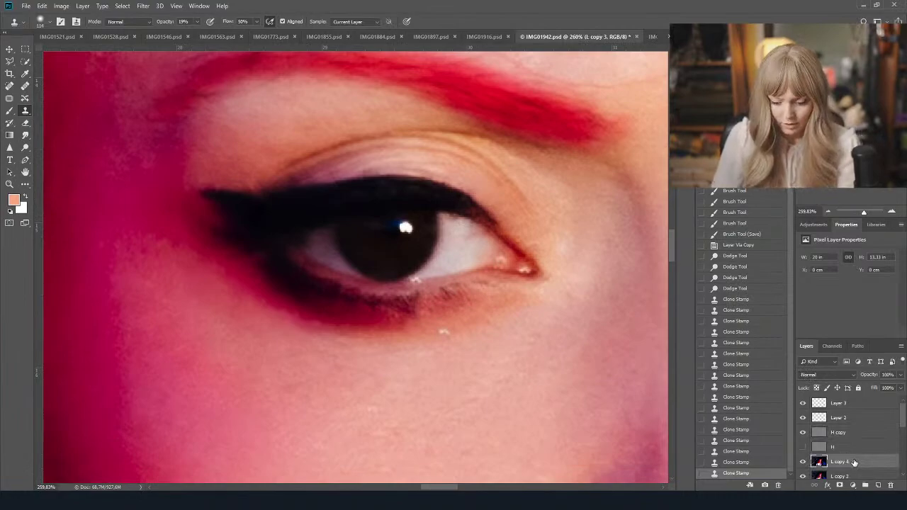
key("ctrl+j")
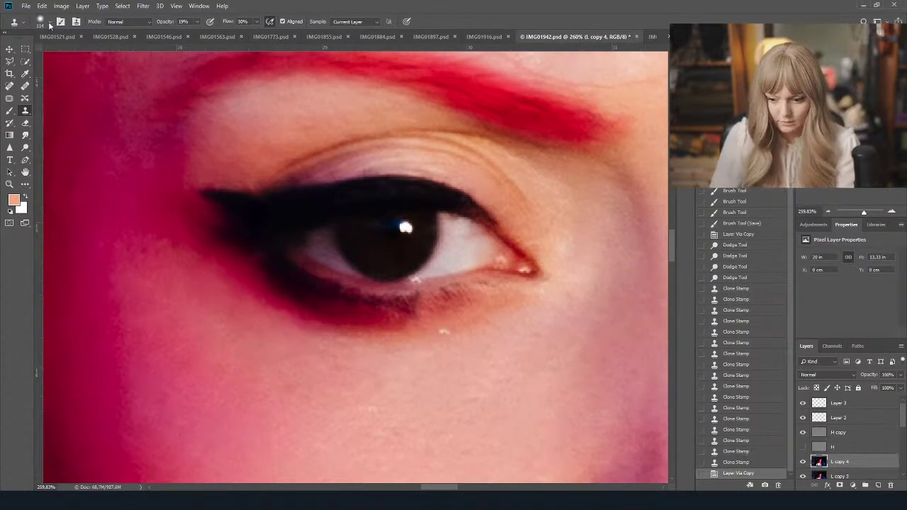
Step: Set the Dodge tool to a small brush of about 21 px and lighten the iris at 17% Midtones exposure
right_click(25, 148)
left_click(64, 149)
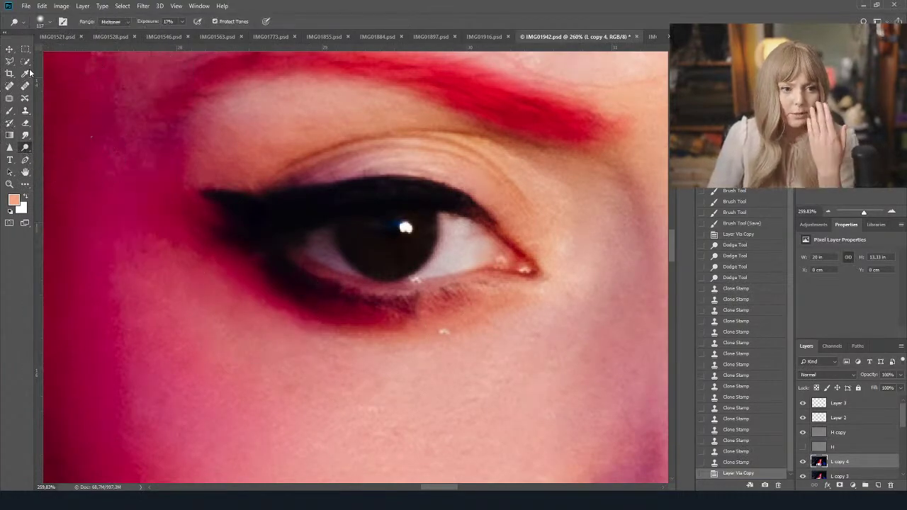
left_click(42, 22)
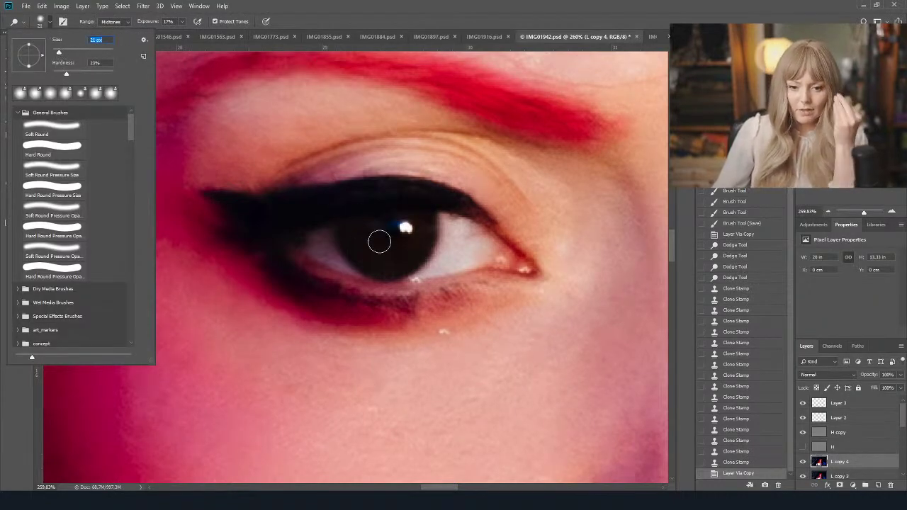
key("Return")
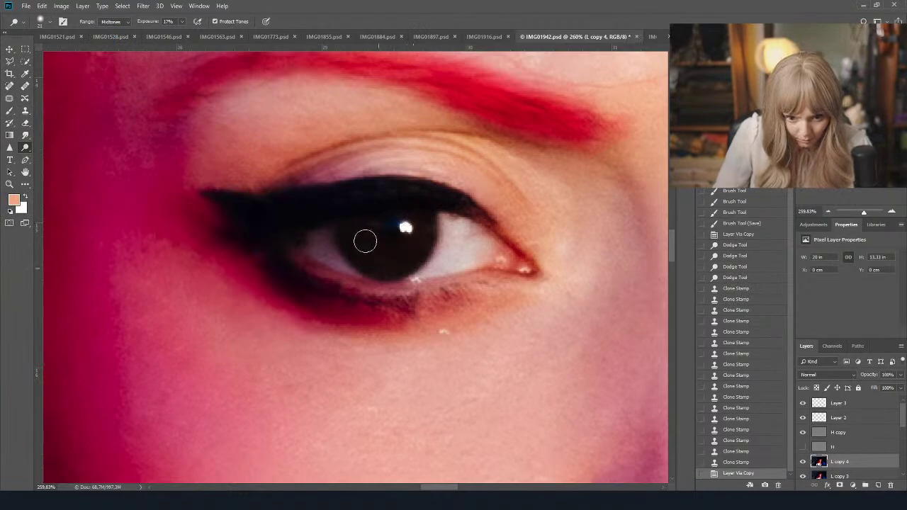
left_click(370, 245)
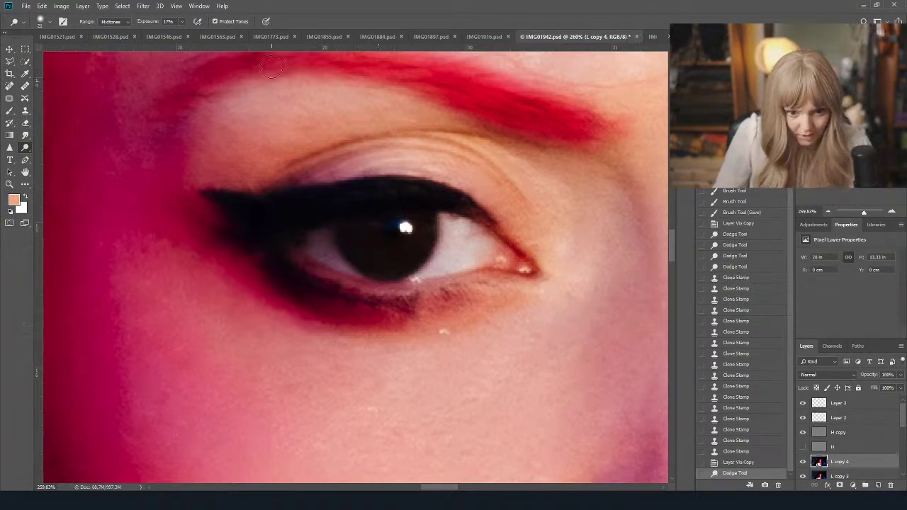
Step: Raise the Dodge exposure to 64% and lighten the iris again in the Midtones range
left_click(182, 22)
left_click(384, 262)
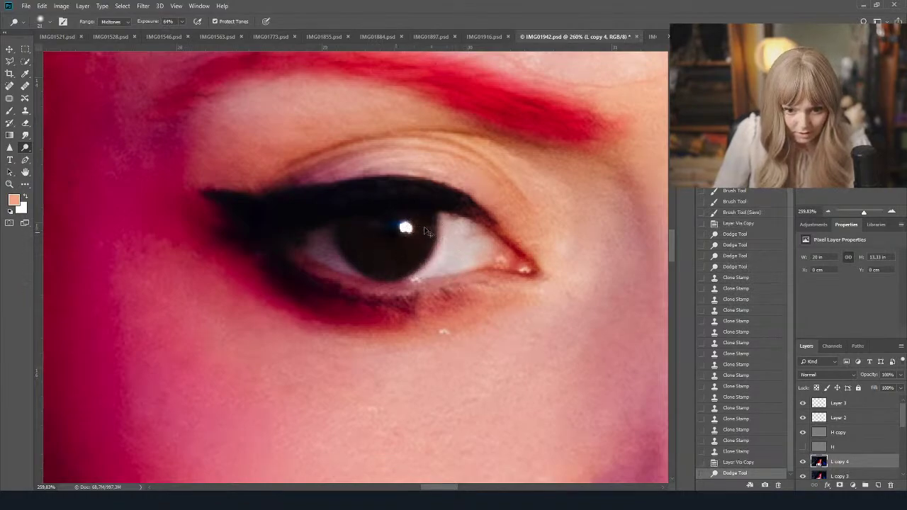
left_click(462, 269)
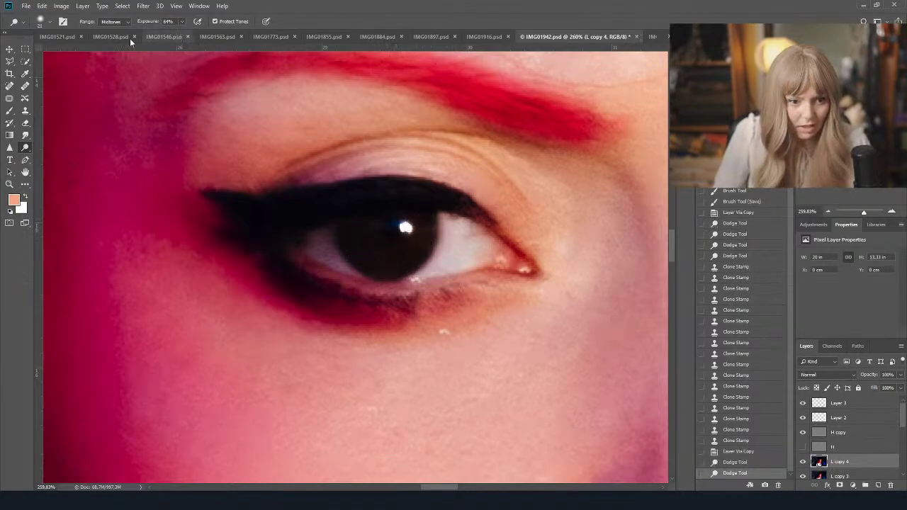
Step: Dodge the iris with the range set to Shadows and compare the eye with L copy 4 hidden and shown
left_click(111, 22)
left_click(113, 31)
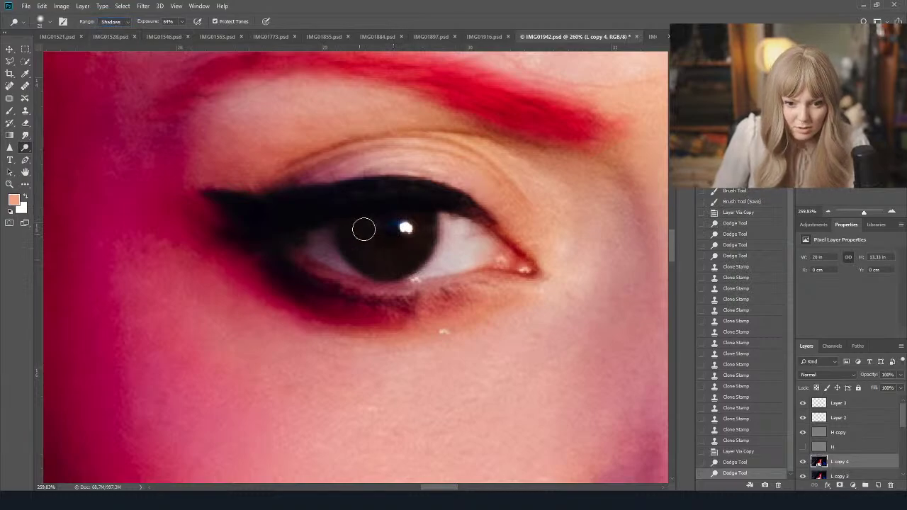
left_click(415, 240)
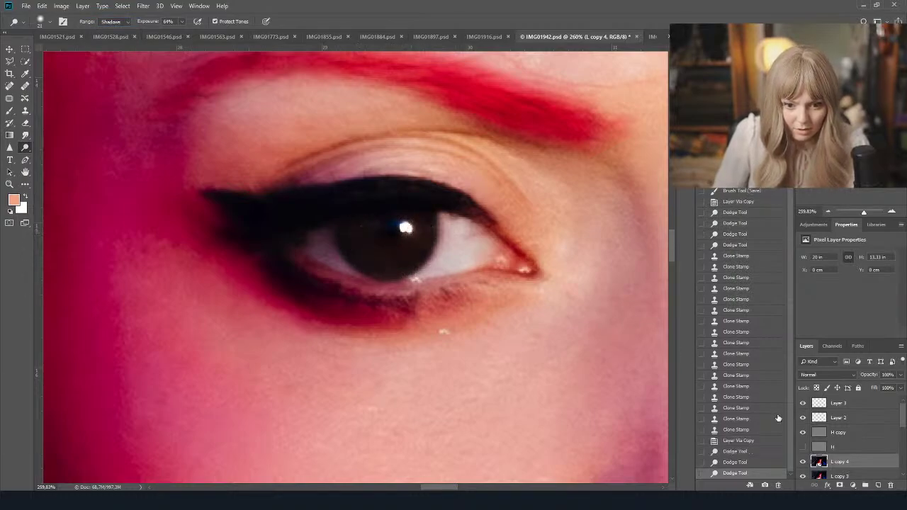
left_click(803, 462)
left_click(804, 462)
left_click(804, 463)
left_click(804, 464)
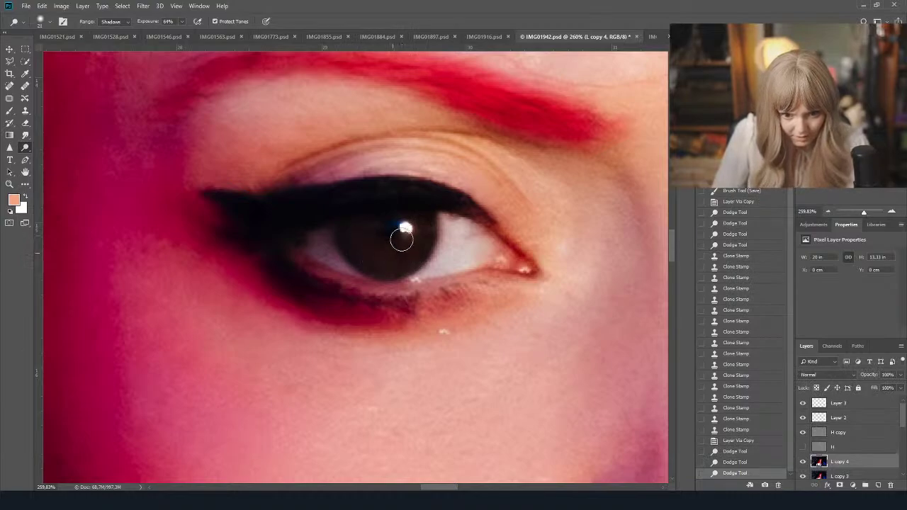
Step: Brighten the iris further with Shadows dodging, checking the whole portrait with L copy 4 hidden and shown
left_click(425, 230)
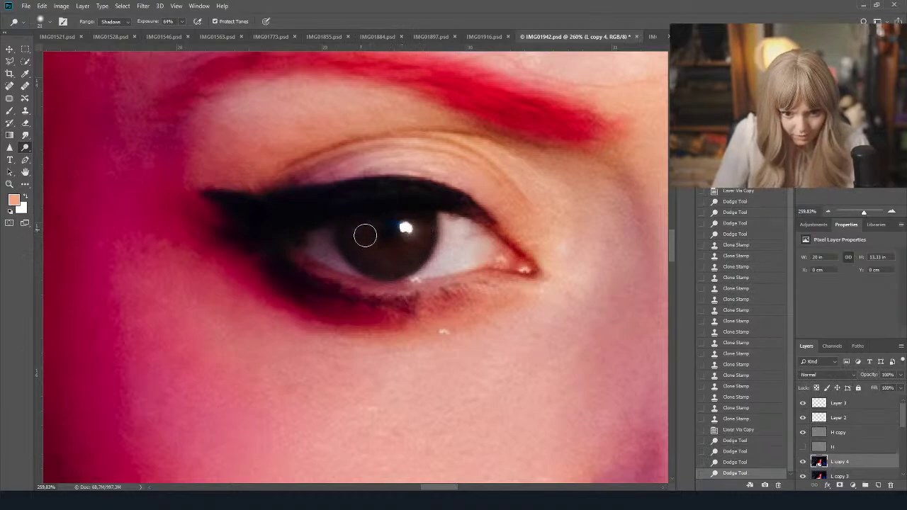
left_click(422, 236)
left_click(400, 242)
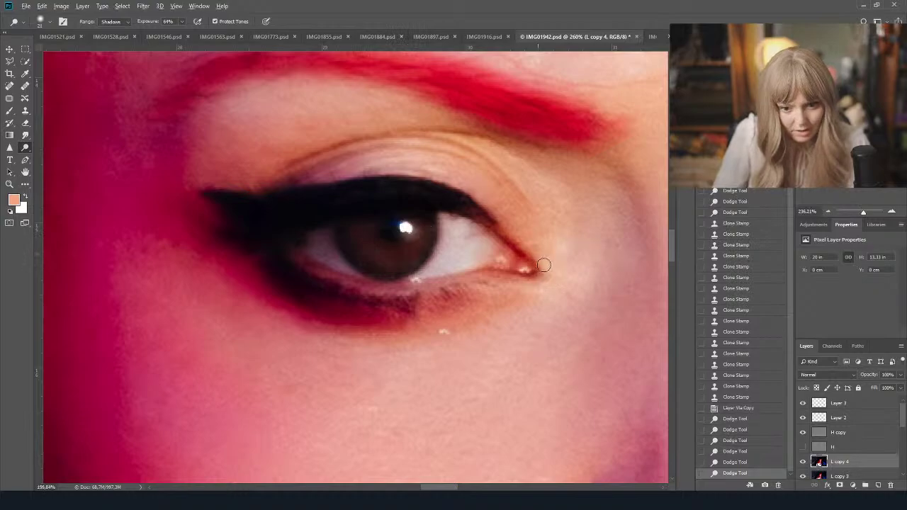
scroll(582, 278, "down", 8)
scroll(596, 284, "down", 2)
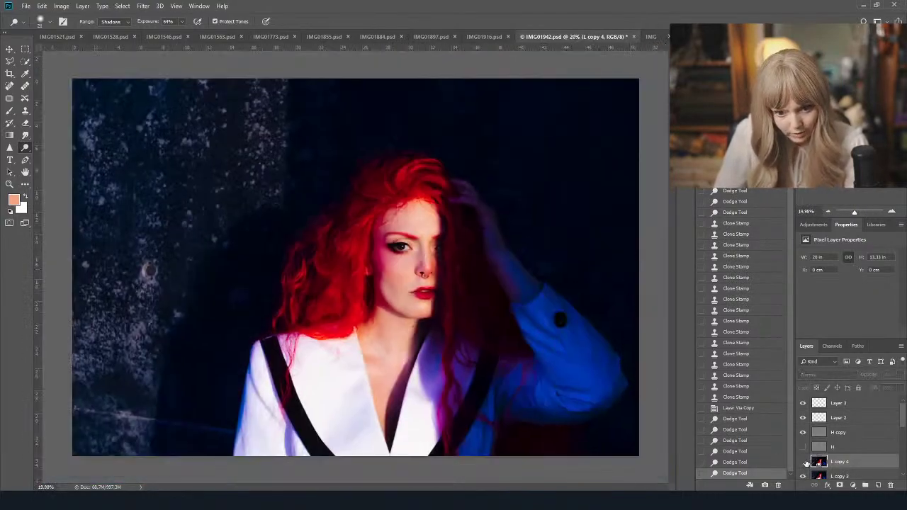
left_click(804, 462)
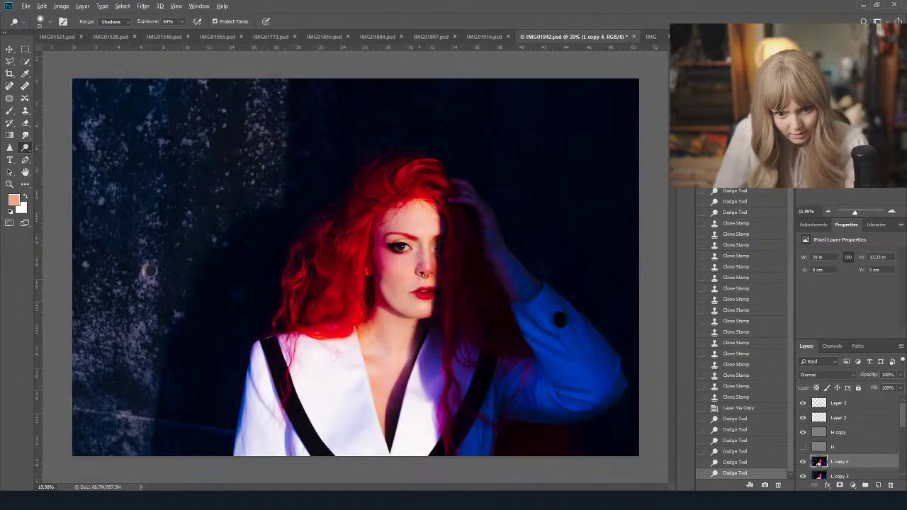
scroll(419, 265, "up", 10)
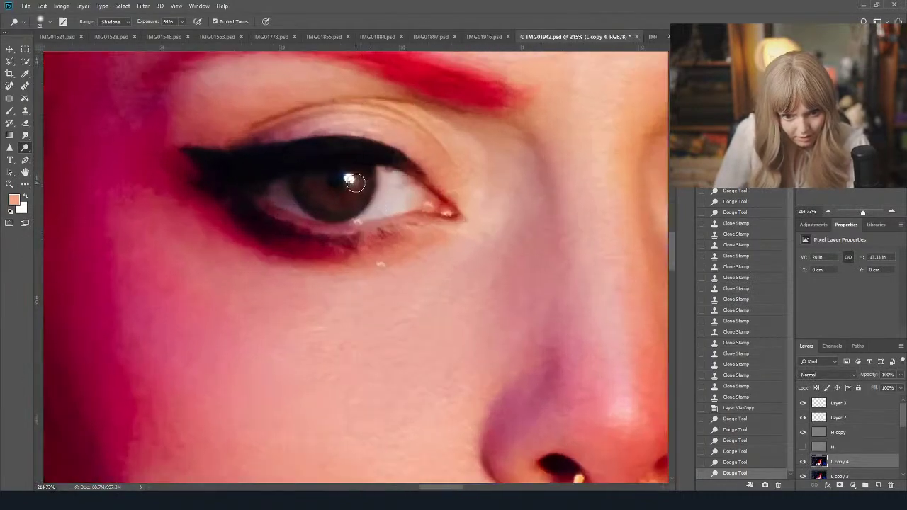
left_click(451, 262)
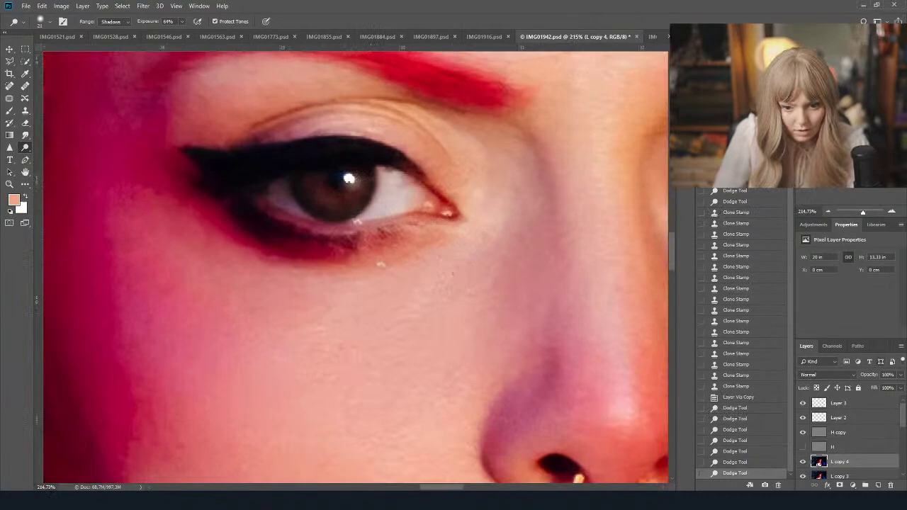
Step: Lower the L copy 4 layer's opacity to 84% and check the eye's brightness in the full portrait
left_click(889, 389)
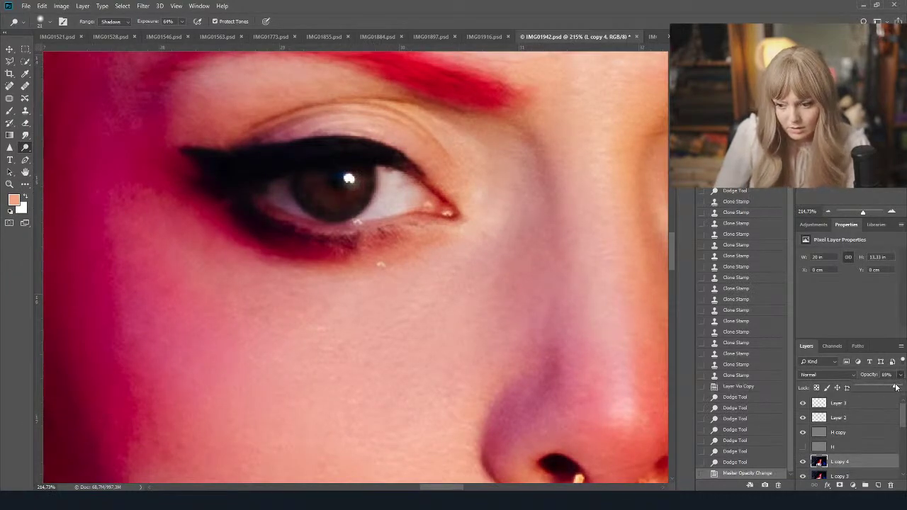
left_click(828, 211)
left_click(829, 210)
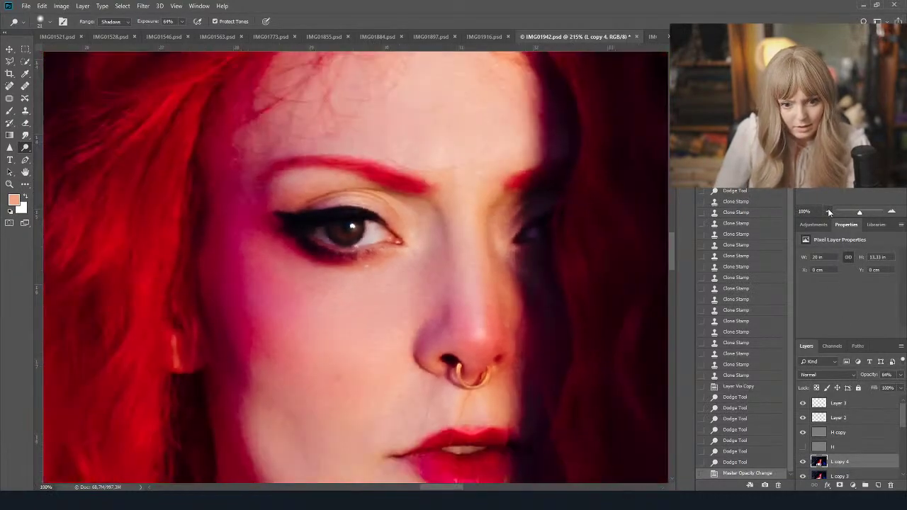
left_click(829, 210)
left_click(829, 210)
left_click(829, 210)
left_click(828, 212)
left_click(828, 211)
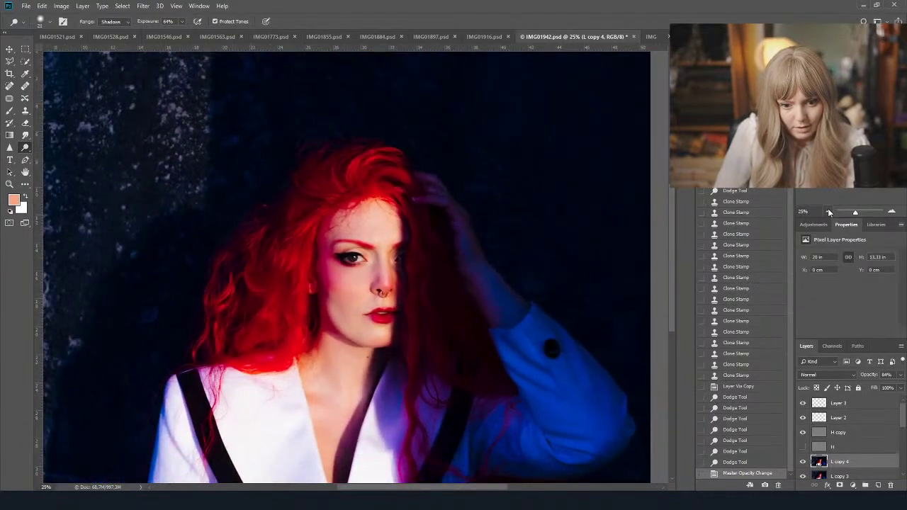
left_click(828, 211)
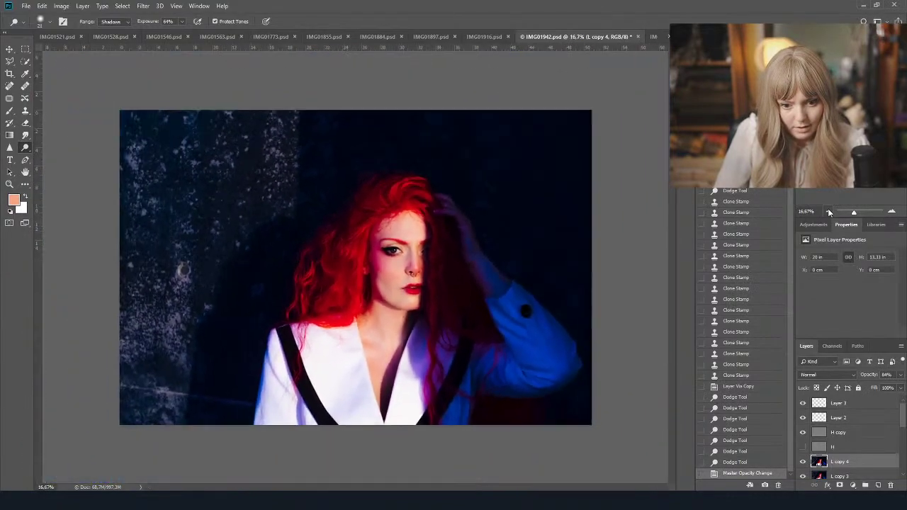
left_click(804, 461)
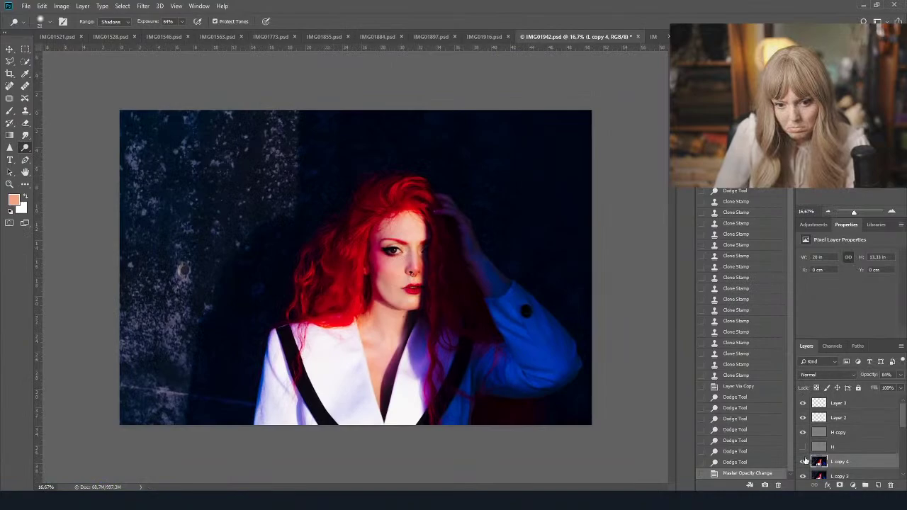
Step: Reduce the L copy 4 layer's opacity to 47% and save the document
left_click(900, 375)
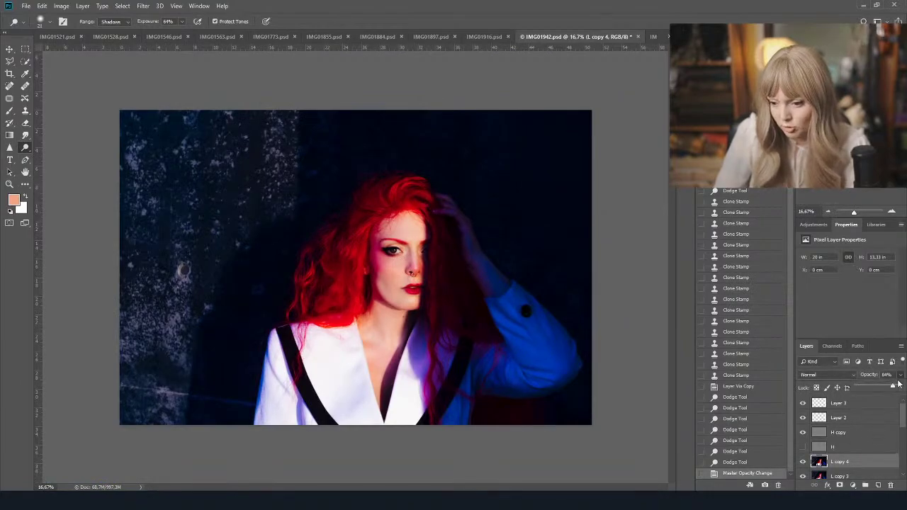
left_click(804, 461)
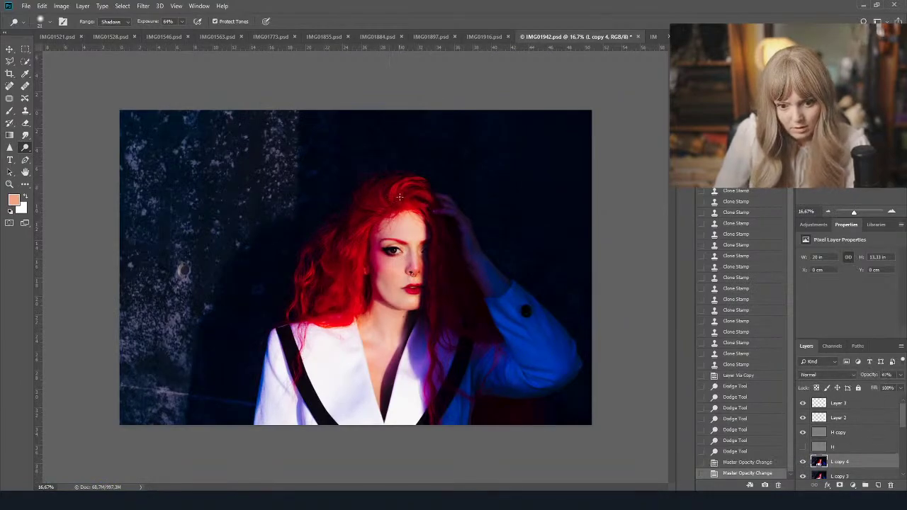
key("ctrl+s")
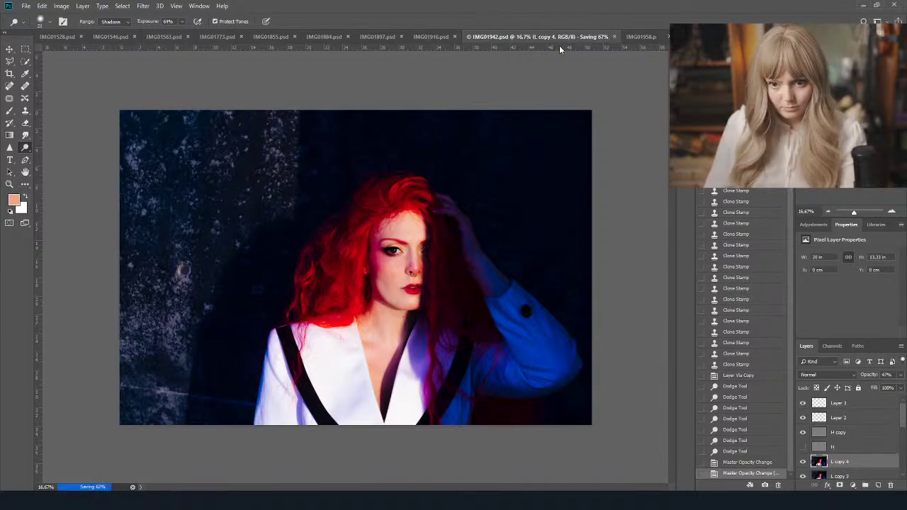
Step: Switch to the IMG01963.psd document
key("ctrl+Tab")
key("ctrl+Tab")
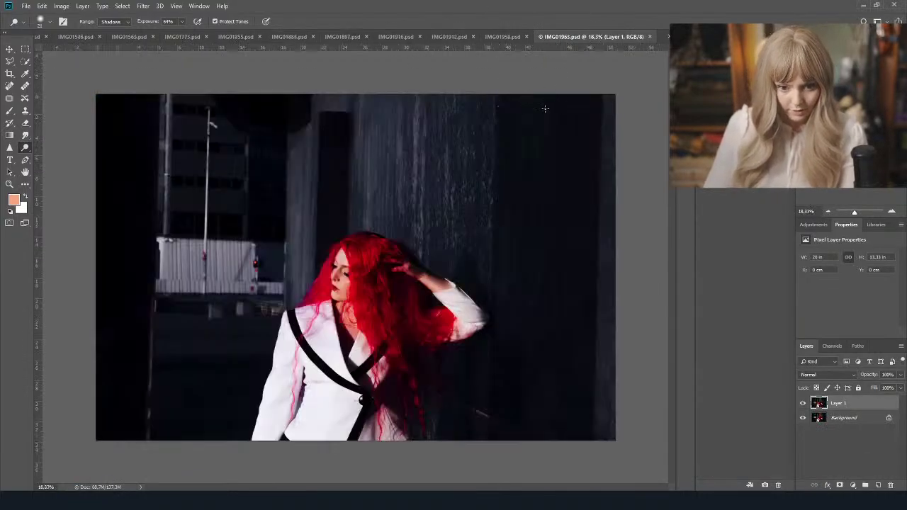
Step: Browse through the open photos and bring up IMG01773.psd
key("ctrl+Tab")
key("ctrl+Tab")
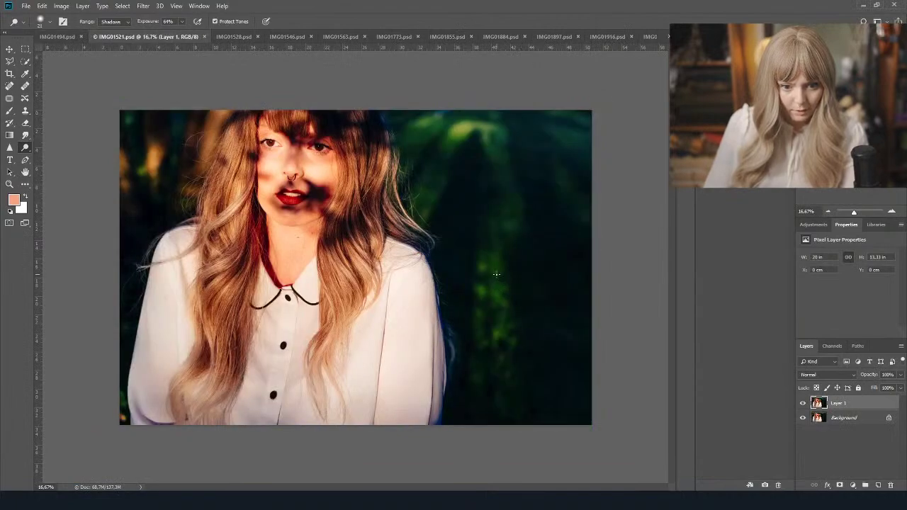
key("ctrl+Tab")
key("ctrl+Tab")
key("ctrl+Tab")
key("ctrl+Tab")
key("ctrl+Tab")
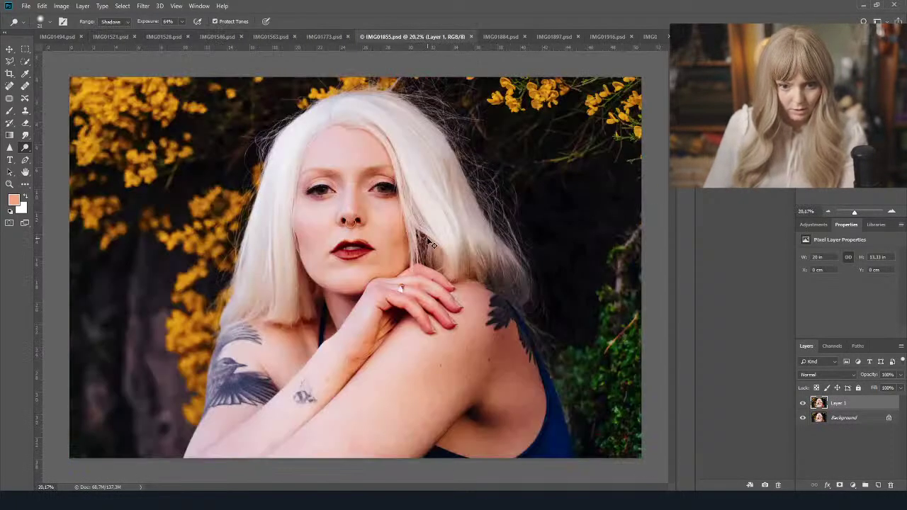
key("ctrl+shift+Tab")
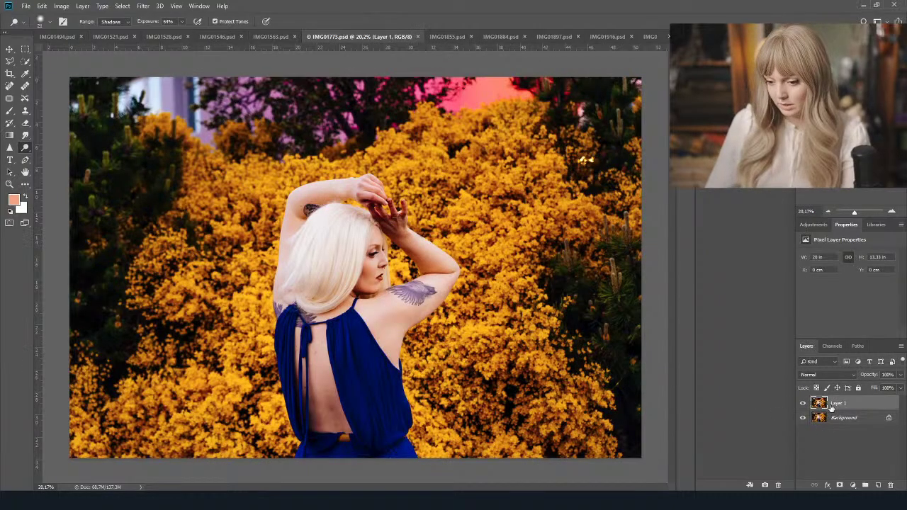
Step: Reshape Layer 1 with Liquify's Forward Warp, nudging the blue dress's waist, the raised upper arm and the underarm edge slightly inward
left_click(144, 5)
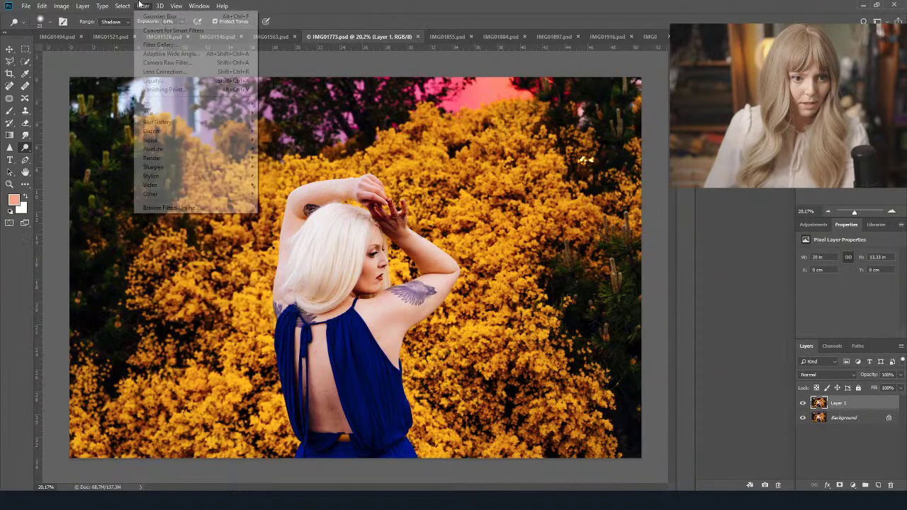
mouse_move(161, 5)
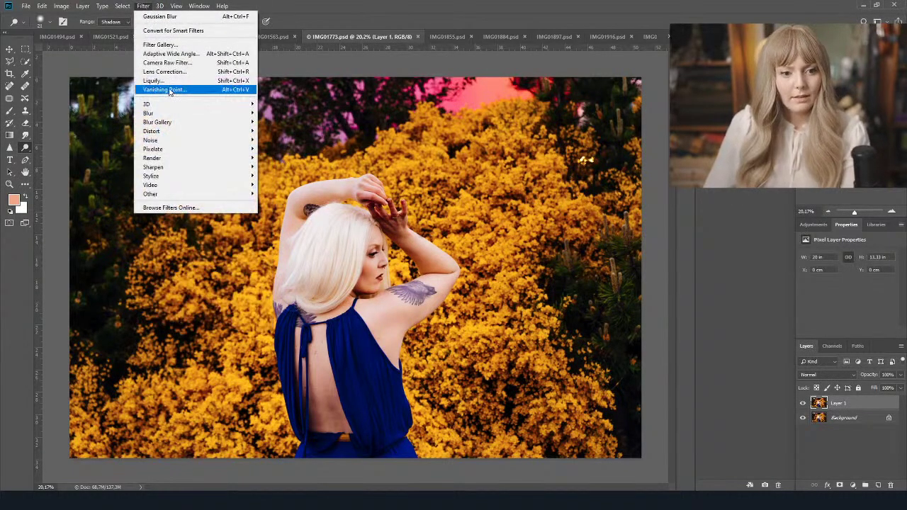
left_click(169, 82)
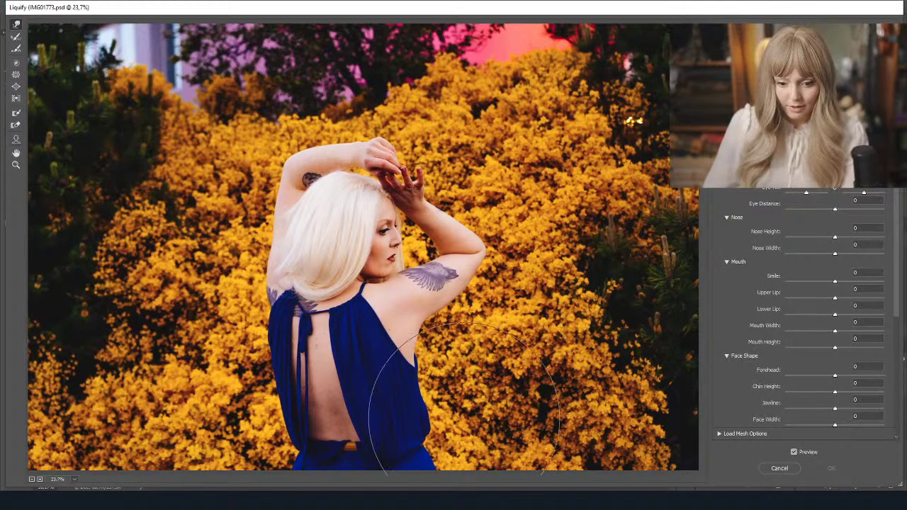
mouse_move(472, 422)
left_mouse_down()
mouse_move(447, 423)
mouse_move(454, 425)
left_mouse_up()
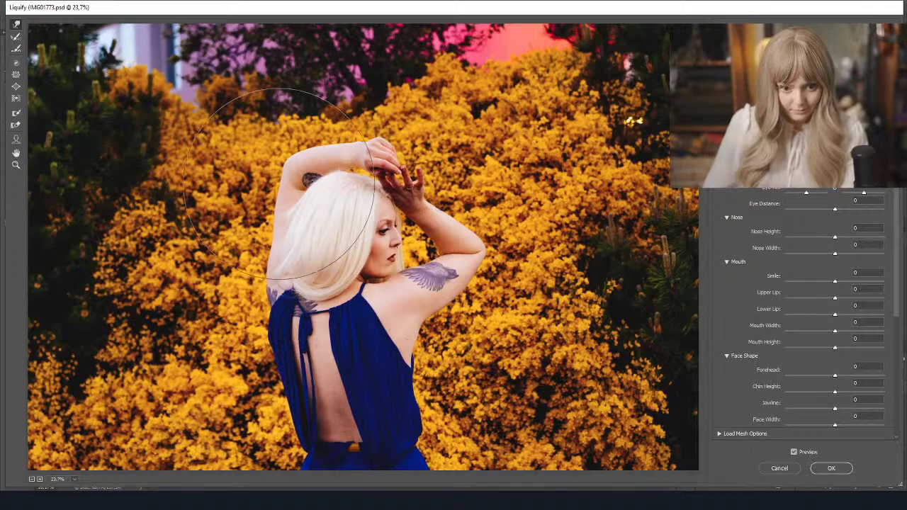
left_click_drag(288, 200, 291, 199)
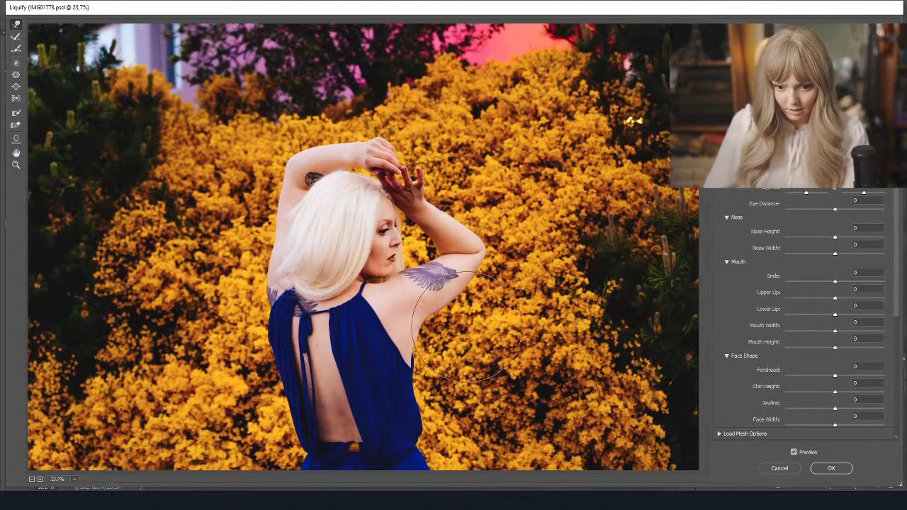
mouse_move(477, 317)
left_mouse_down()
mouse_move(469, 310)
mouse_move(462, 326)
mouse_move(459, 319)
left_mouse_up()
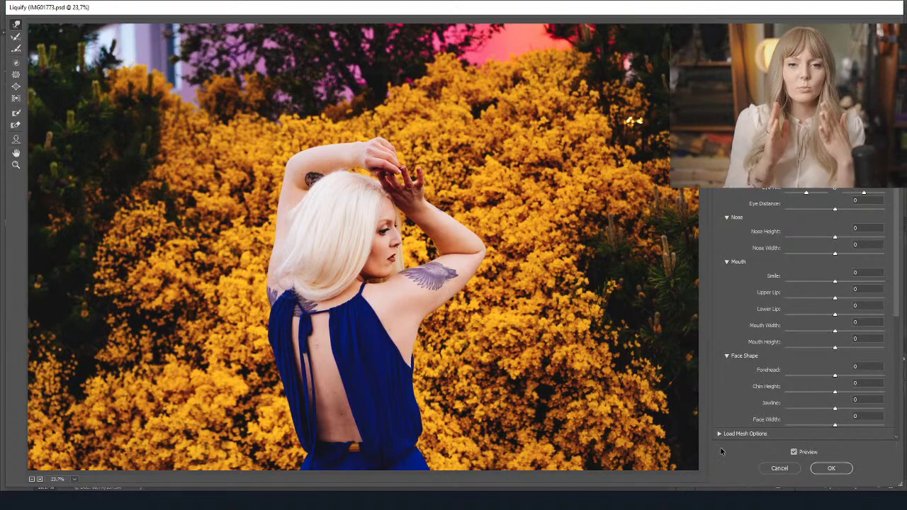
Step: Compare the figure before and after the warping by switching the Liquify preview off and on
left_click(794, 452)
left_click(794, 453)
left_click(793, 453)
left_click(794, 453)
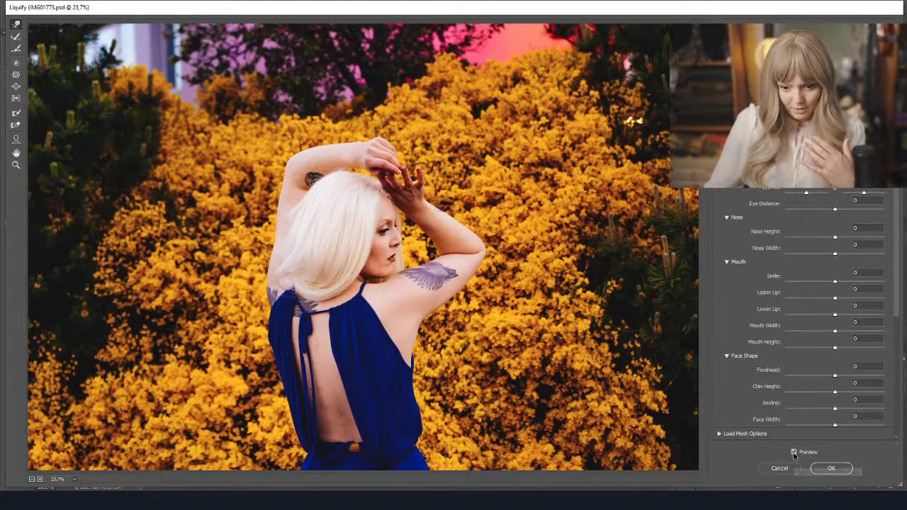
left_click(794, 453)
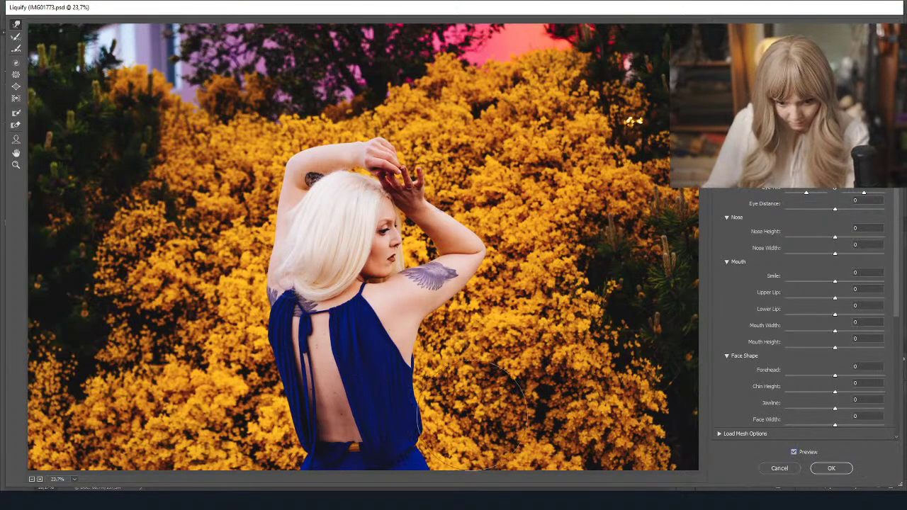
Step: Inspect the flowers and body outline around the warped areas up close for distortion, and apply the Liquify changes
scroll(535, 397, "up", 3)
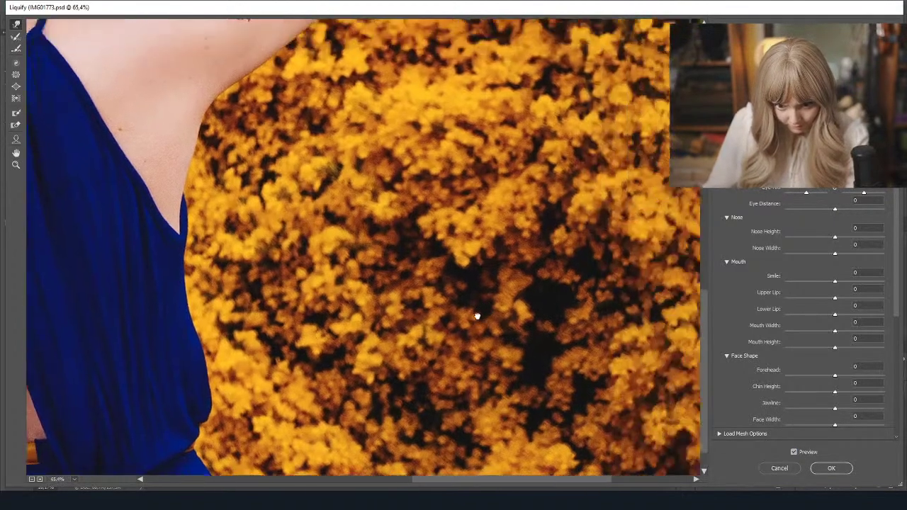
left_click_drag(477, 317, 337, 339)
left_click_drag(474, 265, 547, 357)
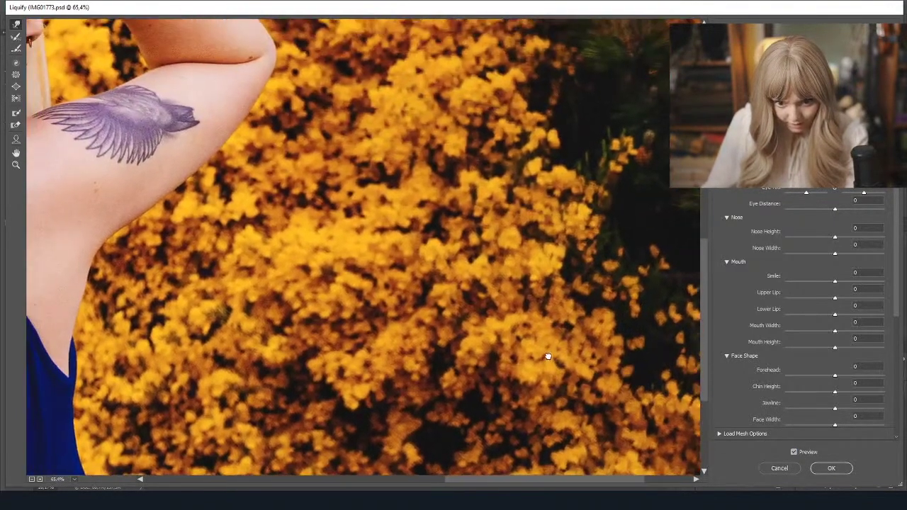
left_click_drag(419, 370, 471, 203)
mouse_move(424, 446)
left_mouse_down()
mouse_move(476, 273)
mouse_move(490, 257)
left_mouse_up()
mouse_move(378, 234)
left_mouse_down()
mouse_move(397, 226)
mouse_move(636, 318)
left_mouse_up()
mouse_move(447, 326)
left_mouse_down()
mouse_move(565, 328)
mouse_move(598, 304)
mouse_move(670, 304)
left_mouse_up()
mouse_move(340, 351)
left_mouse_down()
mouse_move(518, 348)
mouse_move(584, 274)
mouse_move(428, 322)
left_mouse_up()
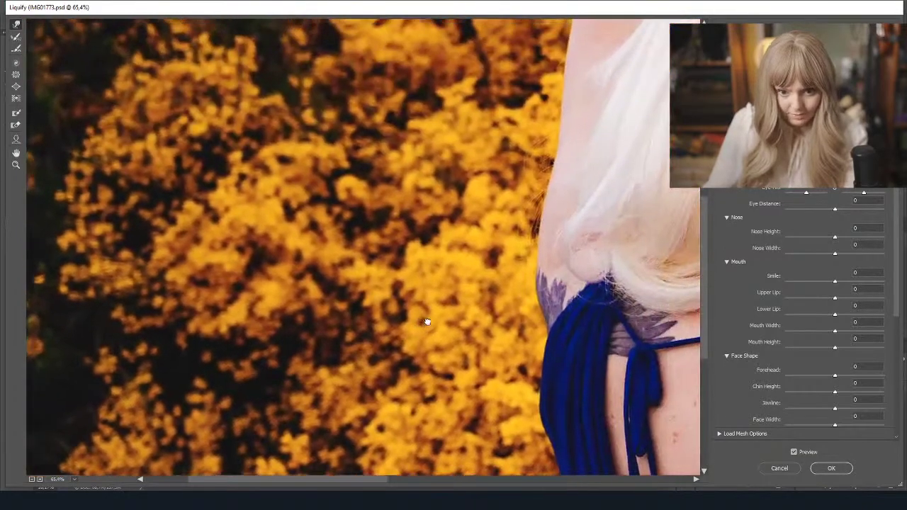
scroll(531, 245, "down", 4)
scroll(566, 261, "down", 1)
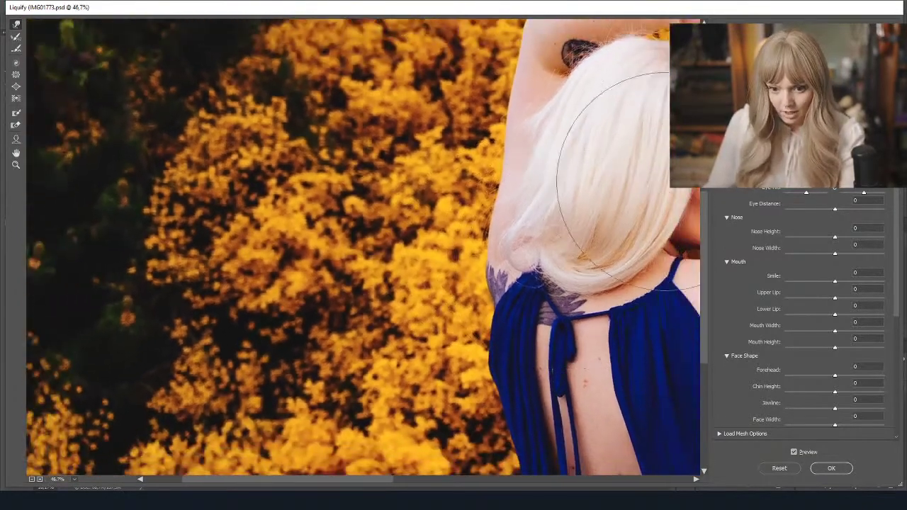
mouse_move(671, 170)
left_mouse_down()
mouse_move(458, 261)
mouse_move(379, 235)
mouse_move(408, 218)
mouse_move(399, 227)
mouse_move(352, 185)
left_mouse_up()
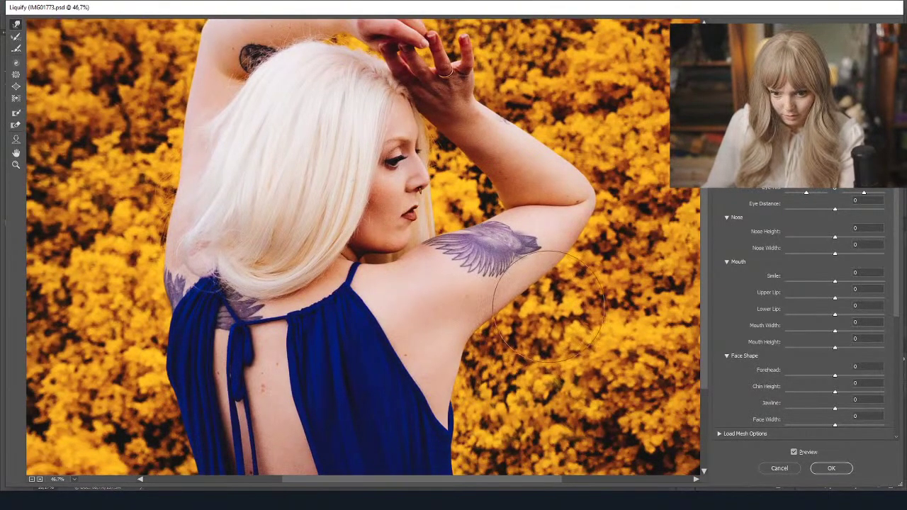
left_click(845, 468)
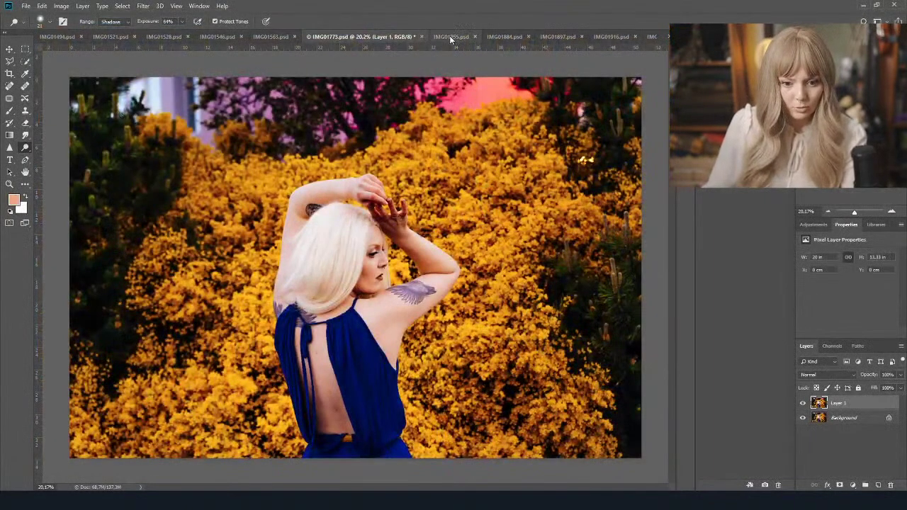
Step: Bring up IMG01884.psd and open its Layer 1 in Liquify
left_click(449, 36)
left_click(500, 36)
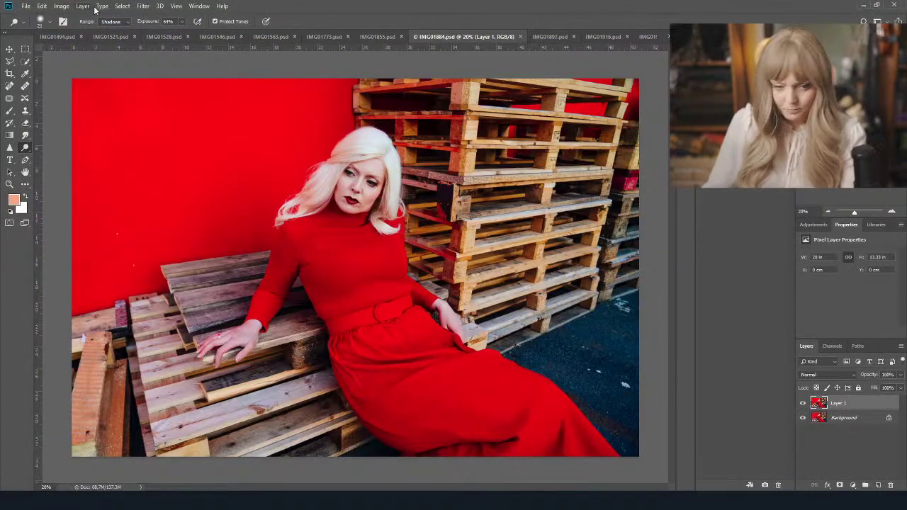
left_click(143, 6)
left_click(182, 82)
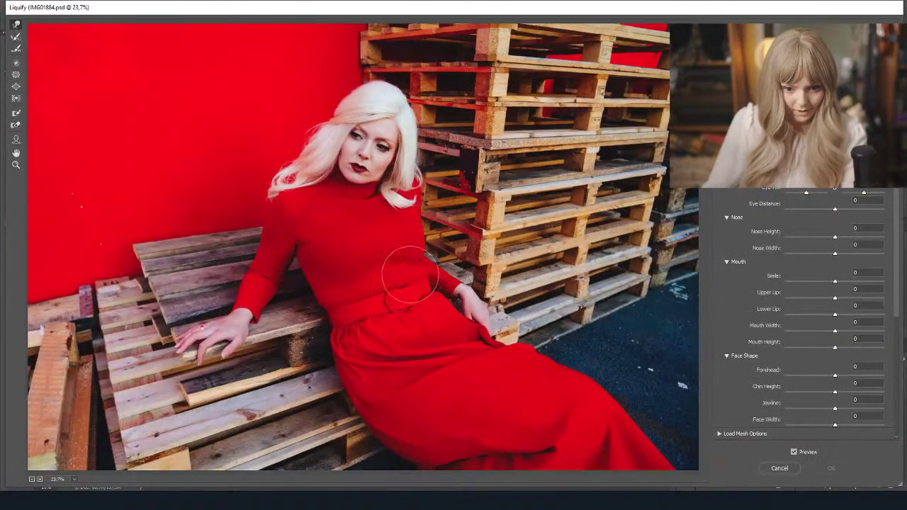
Step: Smooth the red dress's outline at the waist, belt and upper skirt beside the wooden pallet with Forward Warp
left_click_drag(195, 193, 473, 363)
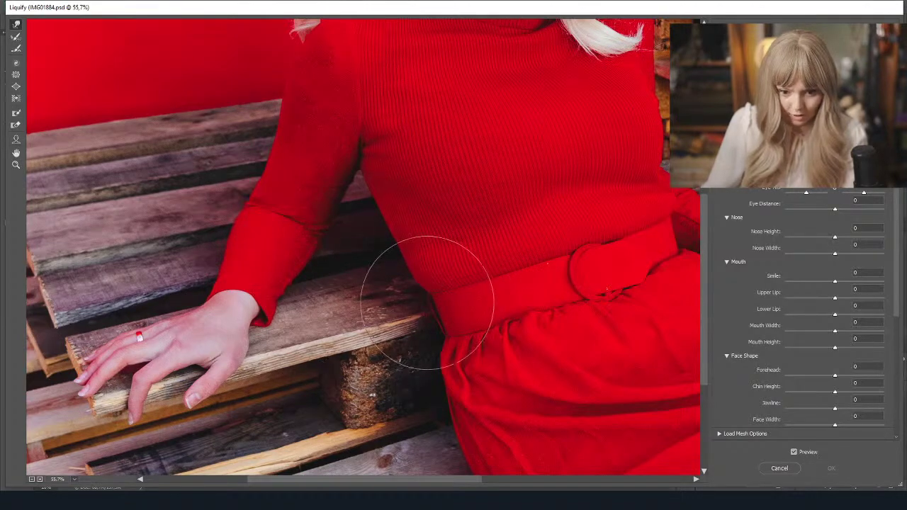
left_click_drag(235, 204, 556, 379)
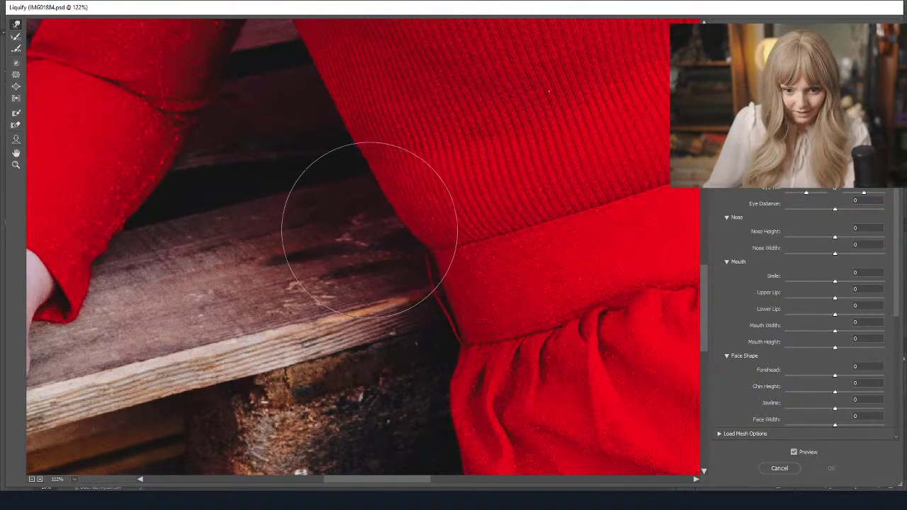
mouse_move(369, 230)
left_mouse_down()
mouse_move(354, 226)
mouse_move(375, 245)
left_mouse_up()
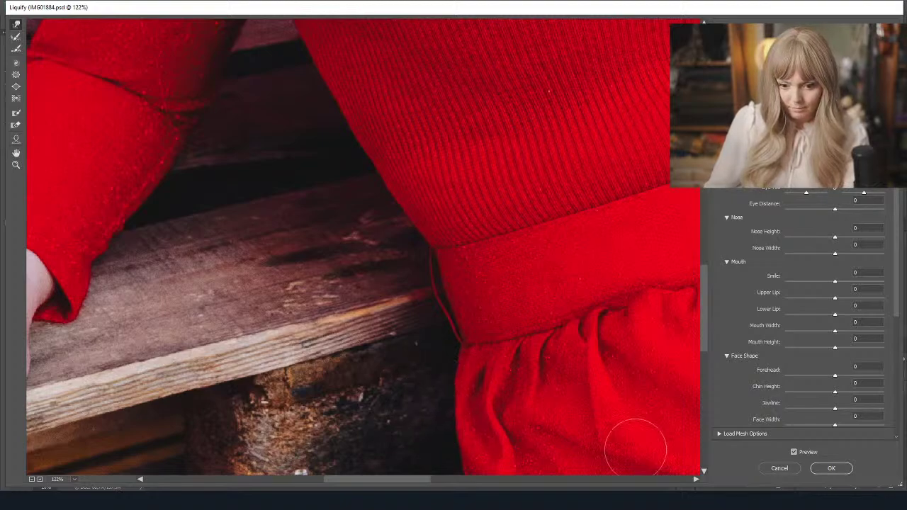
Step: Examine the far side of the waist, the resting forearm and the overall figure in the red dress
scroll(510, 298, "down", 2)
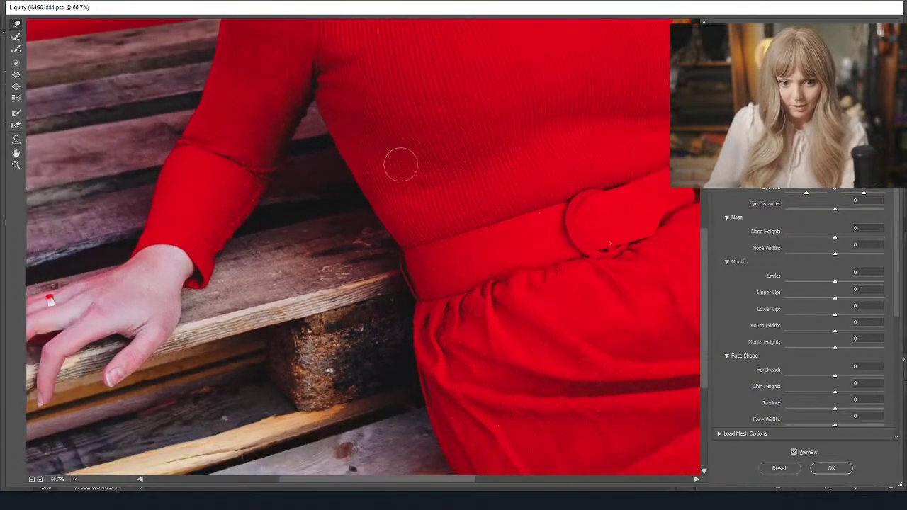
left_click_drag(647, 146, 414, 200)
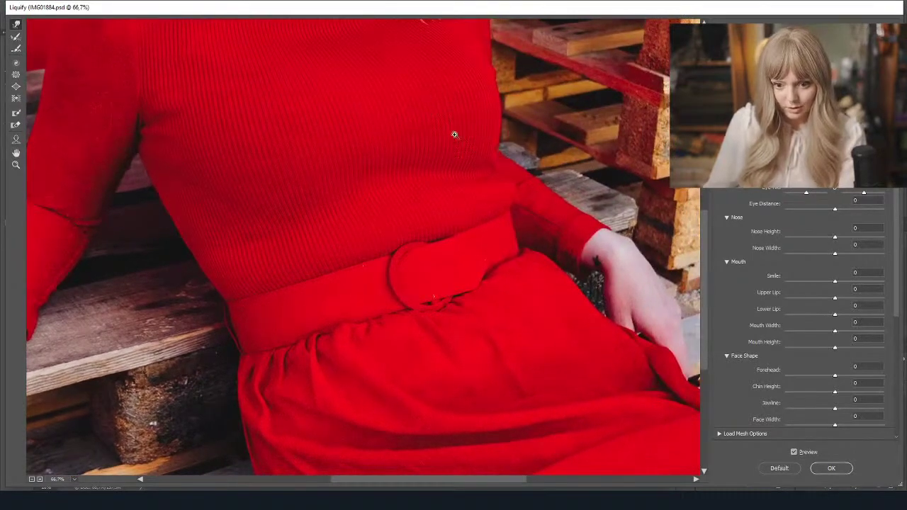
scroll(583, 294, "up", 4)
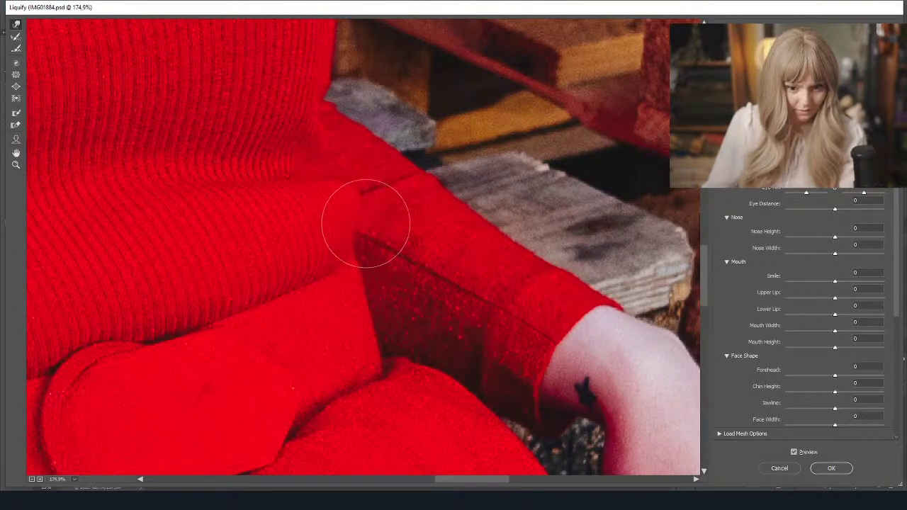
scroll(421, 243, "down", 5)
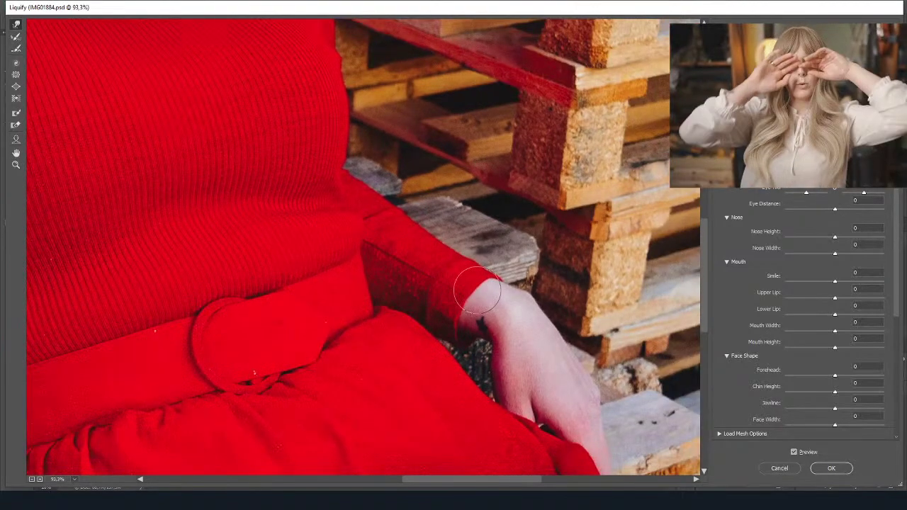
scroll(478, 292, "down", 4)
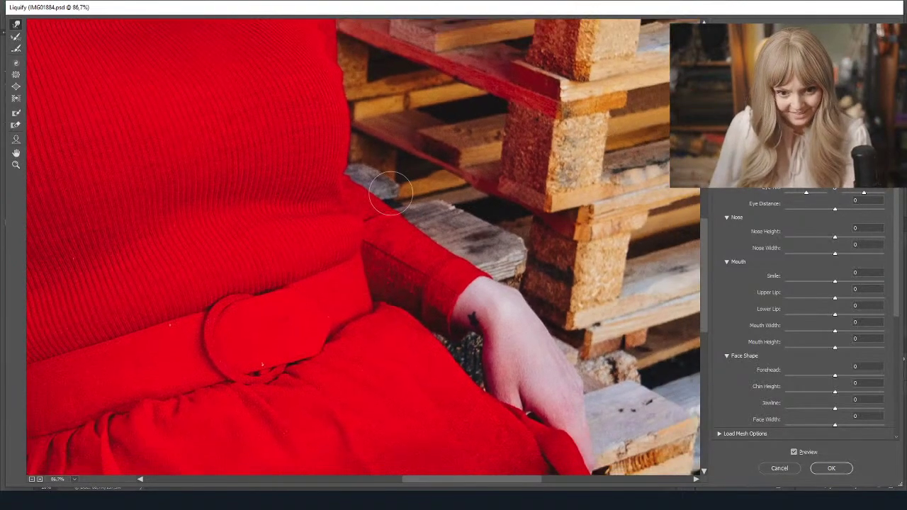
scroll(380, 186, "down", 4)
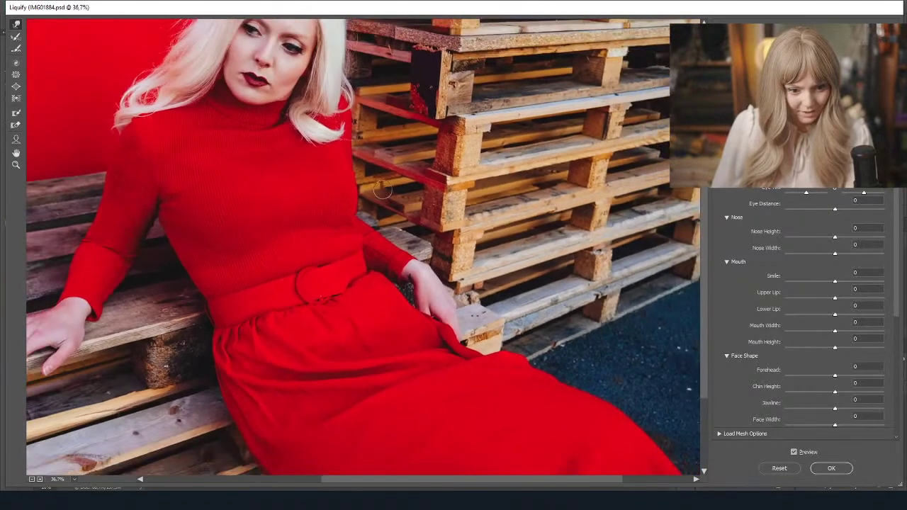
scroll(335, 299, "down", 1)
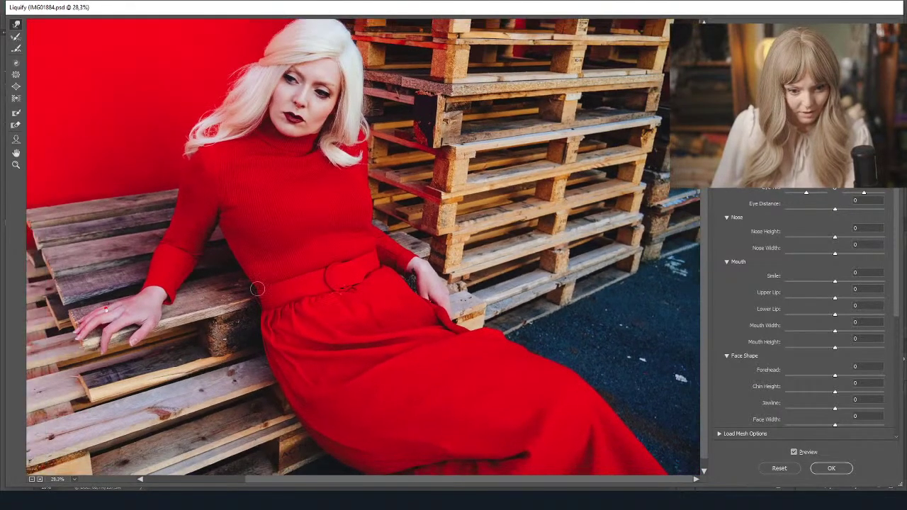
Step: Push the outer edge of the red sleeve's upper arm slightly inward, check the head and shoulders, and apply the Liquify changes
left_click_drag(257, 290, 425, 246)
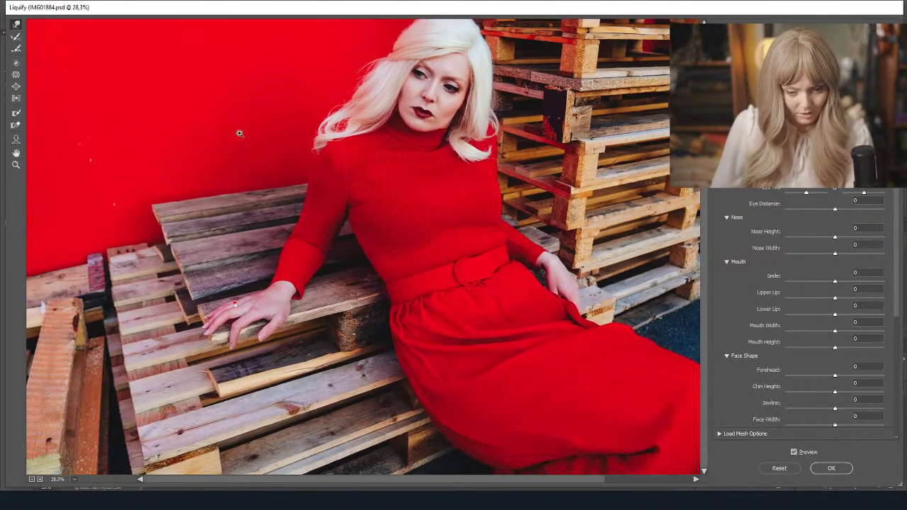
left_click_drag(256, 134, 410, 224)
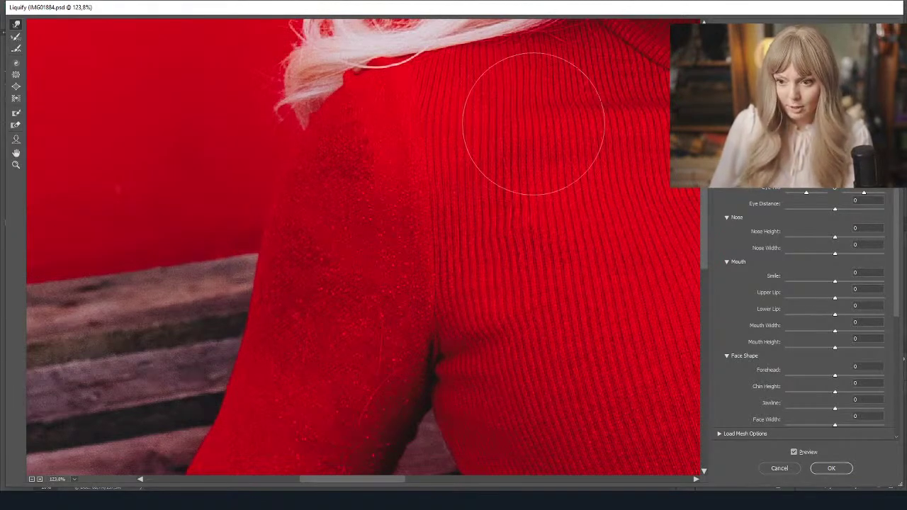
left_click_drag(234, 232, 247, 232)
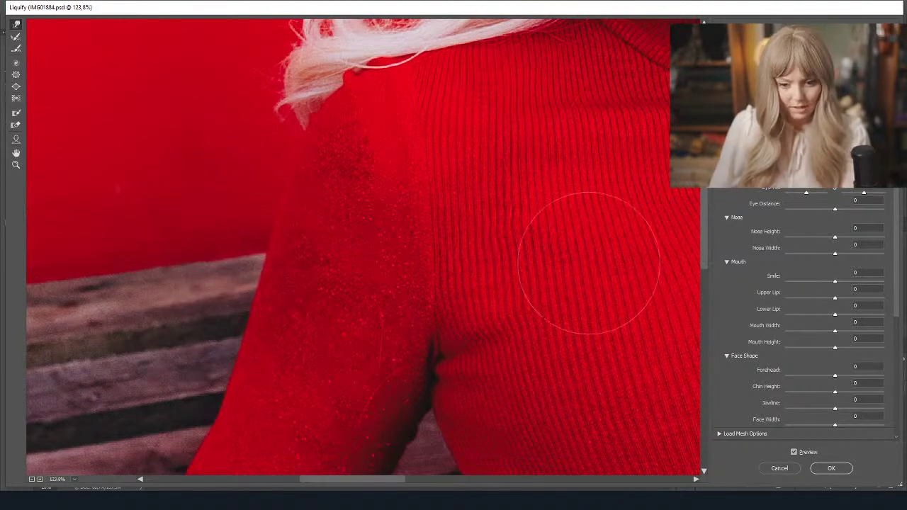
left_click(31, 480)
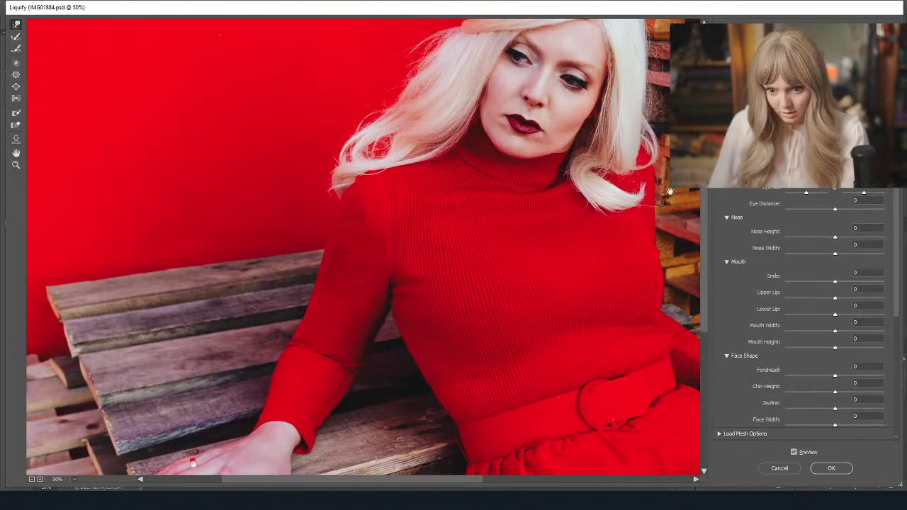
mouse_move(669, 191)
left_mouse_down()
mouse_move(568, 266)
mouse_move(511, 328)
left_mouse_up()
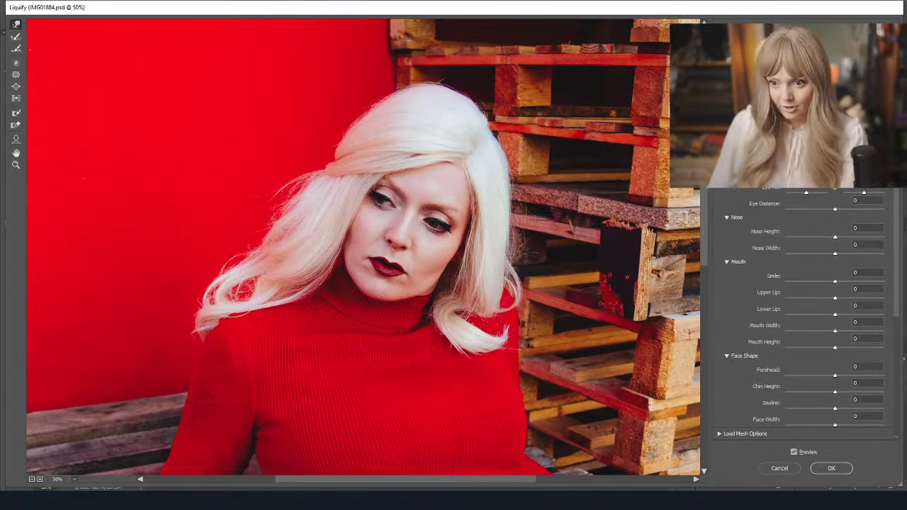
left_click(838, 469)
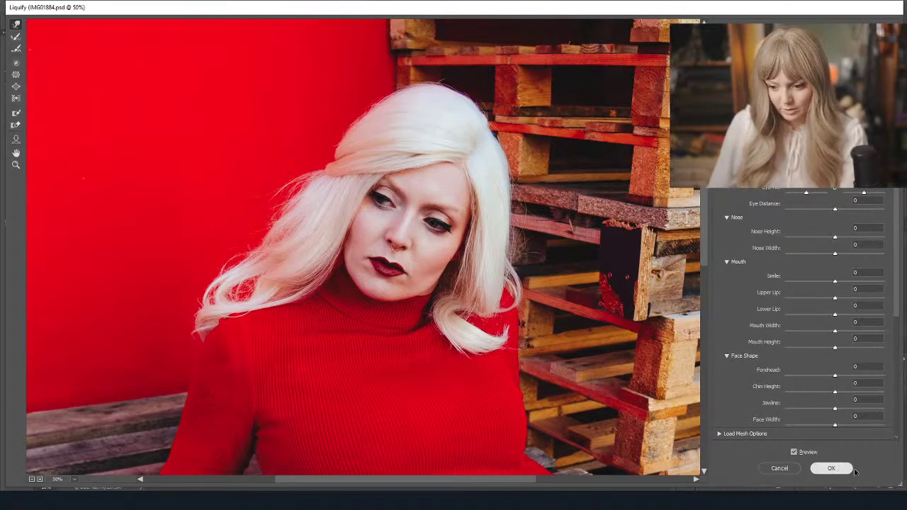
Step: Reopen Layer 1 in Liquify, push the top of the blonde hair slightly down with Forward Warp, and apply the changes
left_click(144, 6)
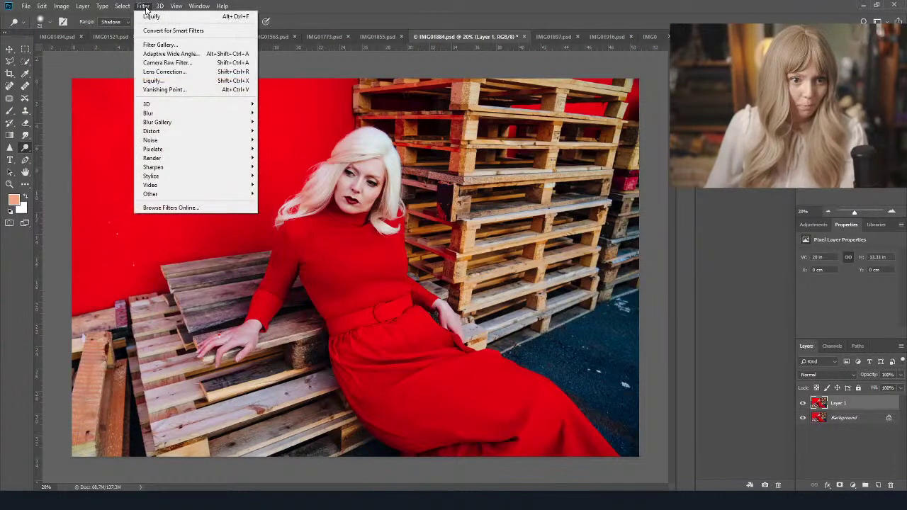
left_click(170, 77)
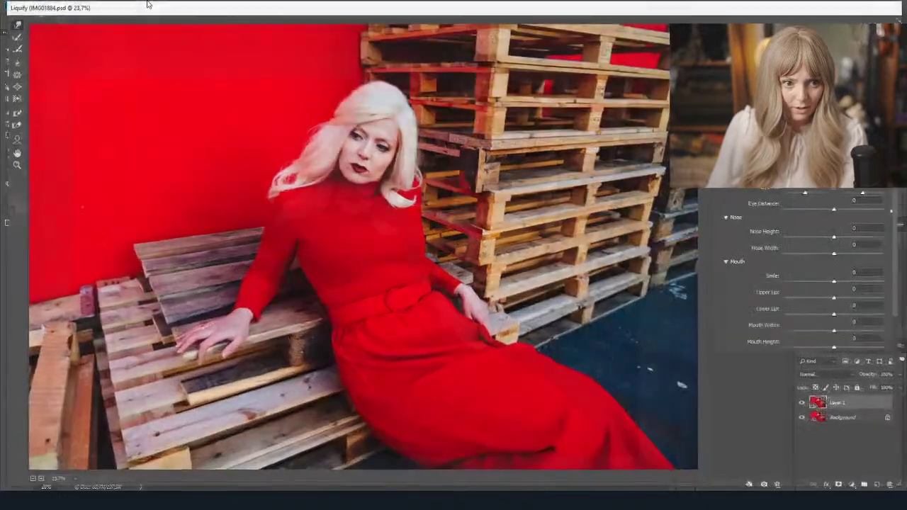
scroll(362, 34, "up", 5)
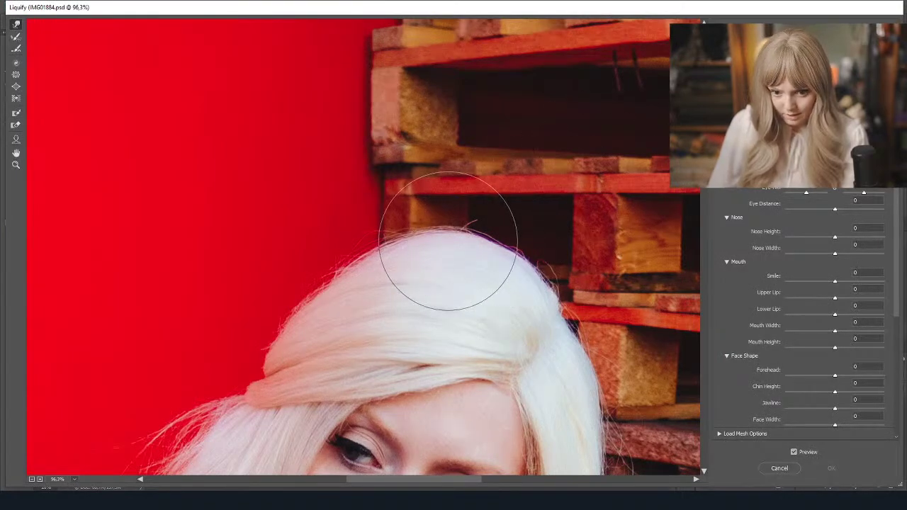
left_click_drag(449, 249, 449, 262)
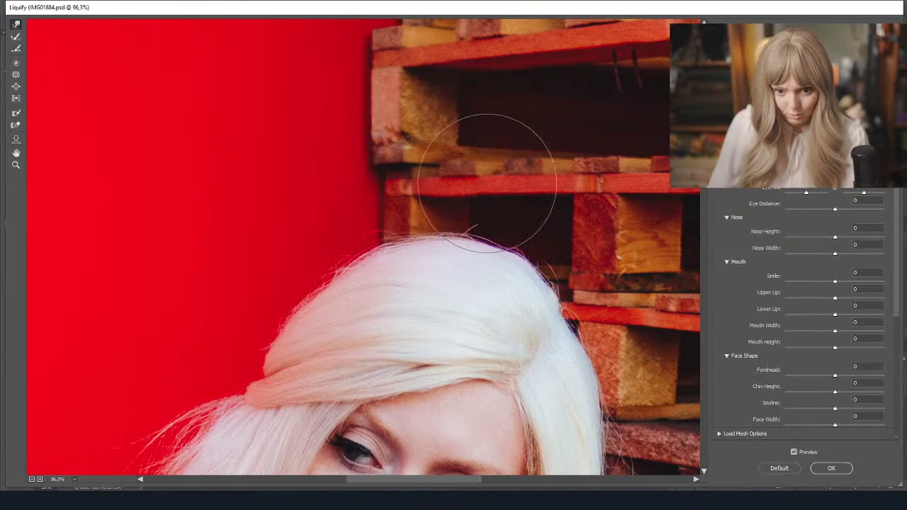
key("ctrl+z")
key("ctrl+z")
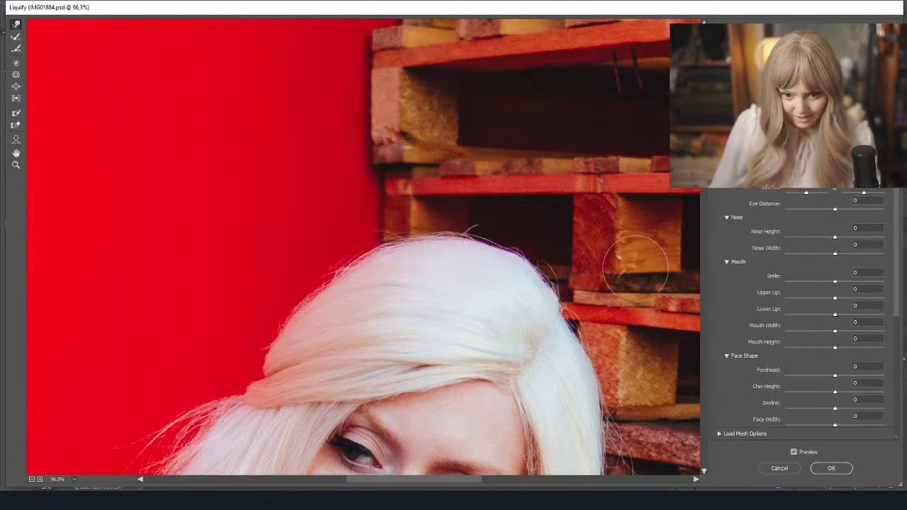
left_click(834, 469)
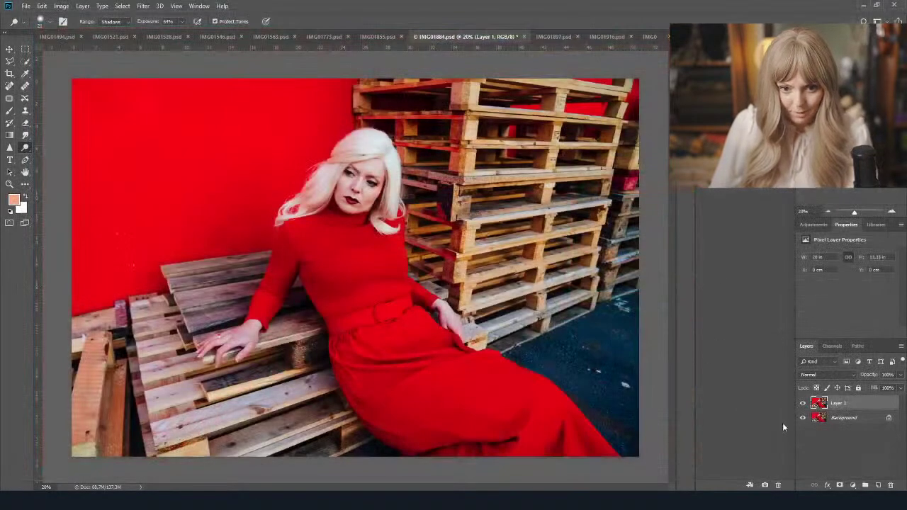
Step: Compare the reshaped hair with the original photo by hiding and showing Layer 1
left_click(803, 404)
left_click(804, 404)
left_click(805, 405)
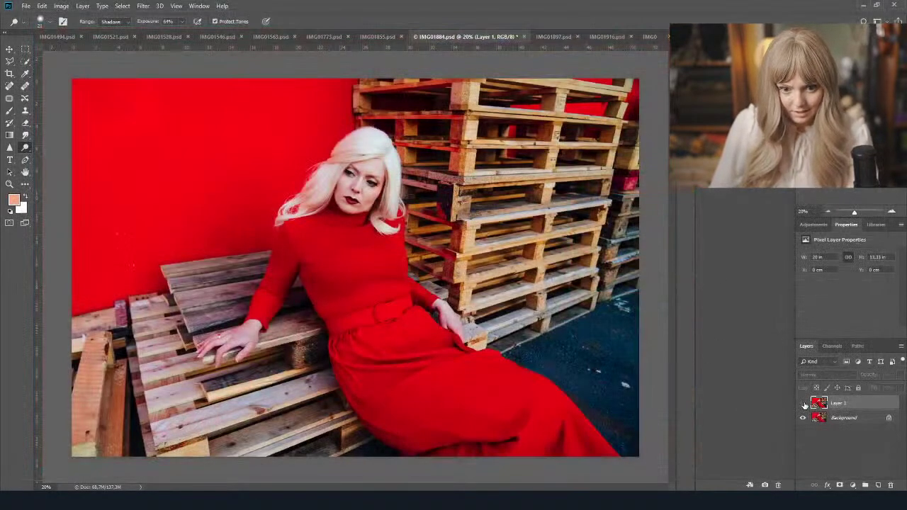
Step: Flatten the crown's outline a little further in Liquify, check the hair above the temple, and apply the changes
left_click(122, 5)
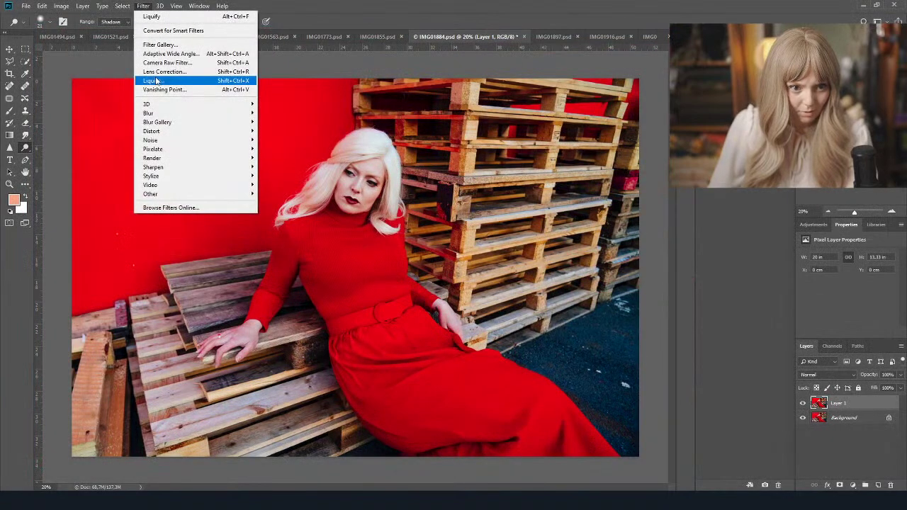
left_click(156, 76)
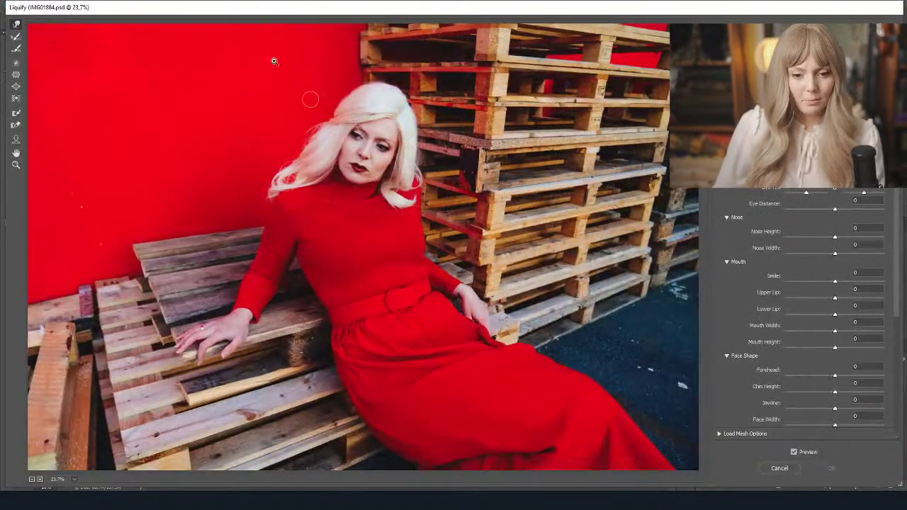
left_click_drag(274, 61, 449, 180)
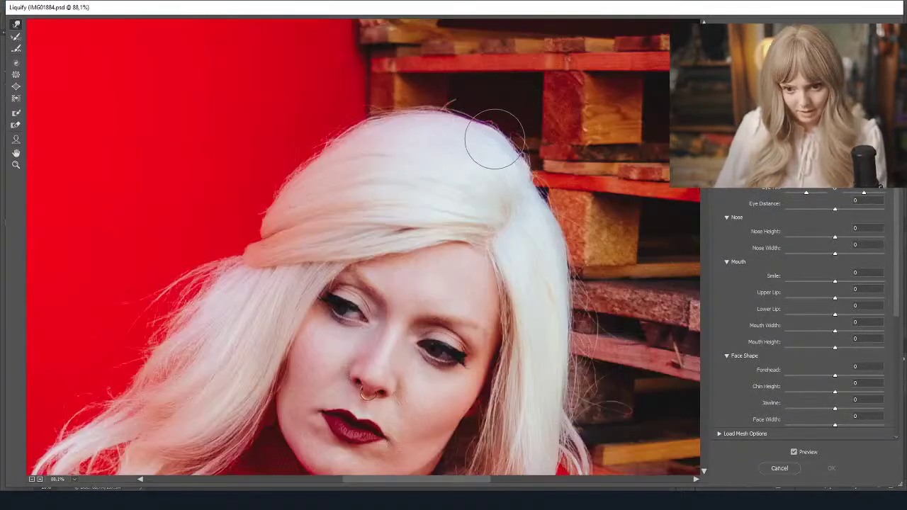
left_click_drag(495, 140, 494, 136)
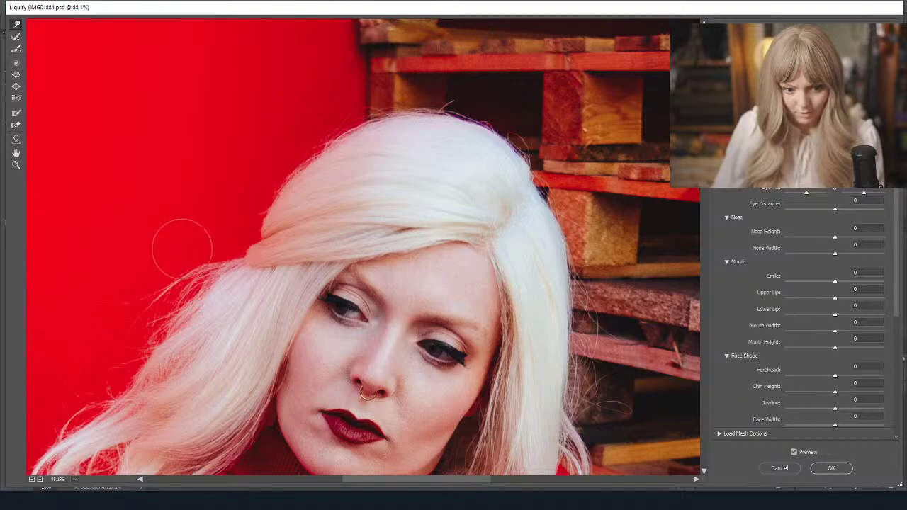
scroll(385, 148, "down", 3)
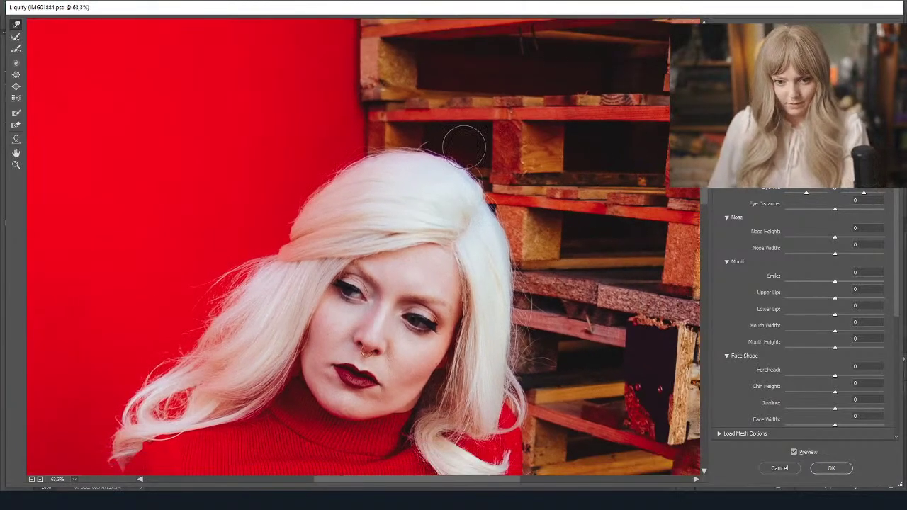
key("alt+space")
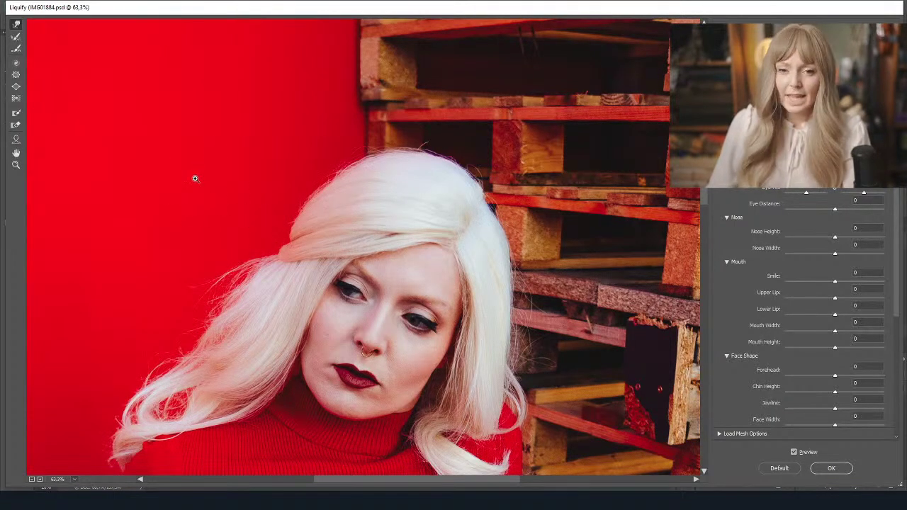
left_click_drag(199, 181, 375, 304)
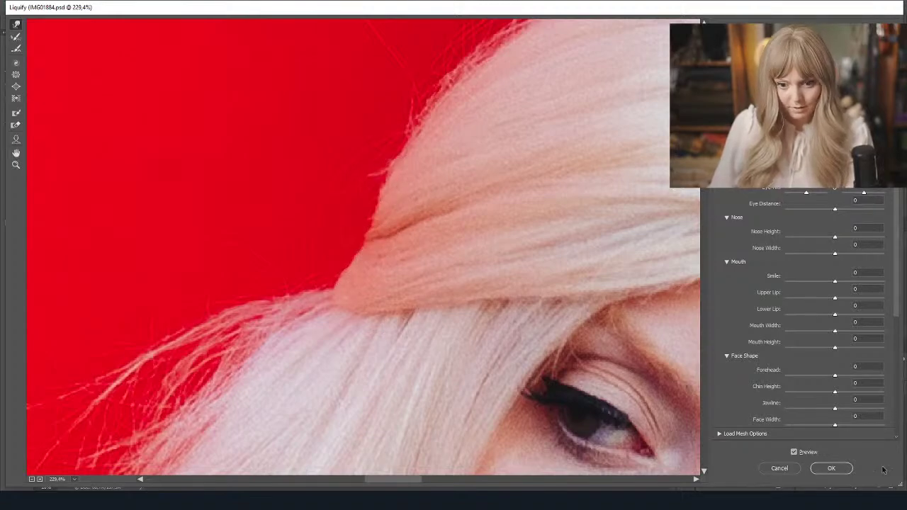
left_click(830, 469)
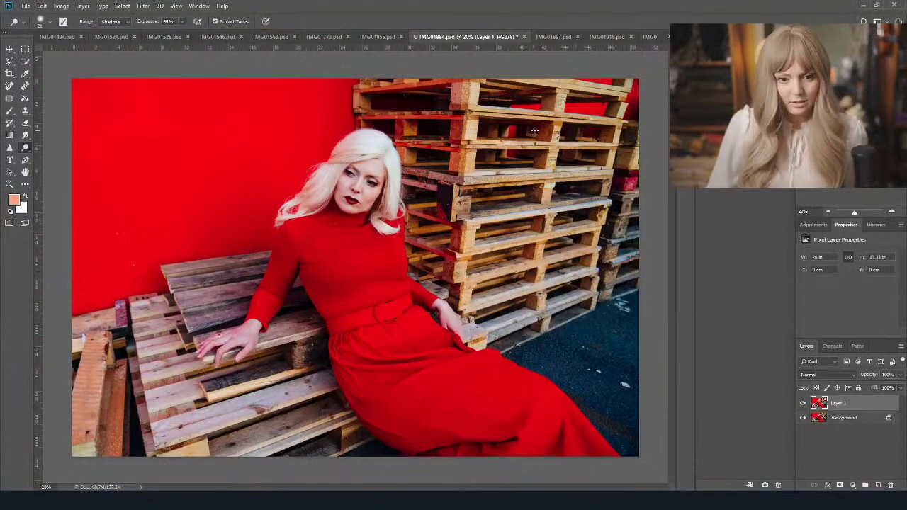
Step: Toggle Layer 1's visibility repeatedly to compare the whole figure in the red dress before and after Liquify
left_click(804, 404)
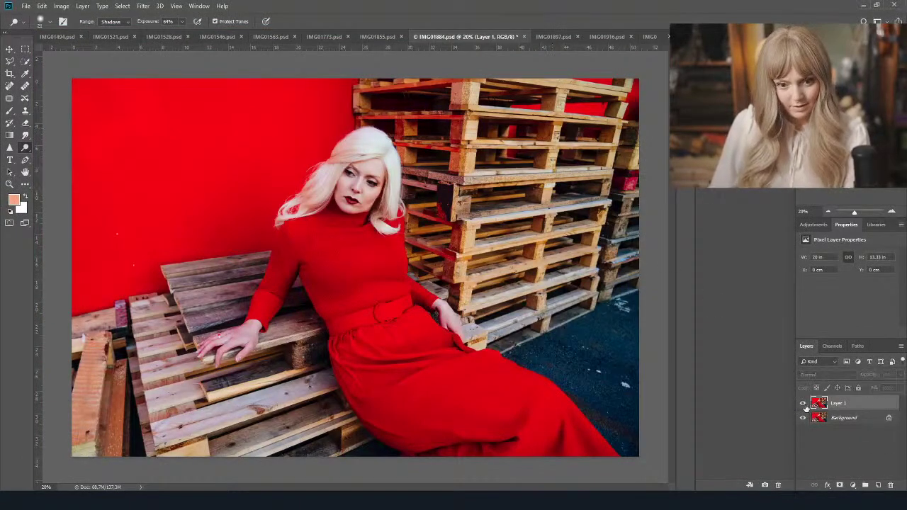
left_click(804, 404)
left_click(804, 404)
left_click(804, 404)
left_click(804, 404)
left_click(803, 404)
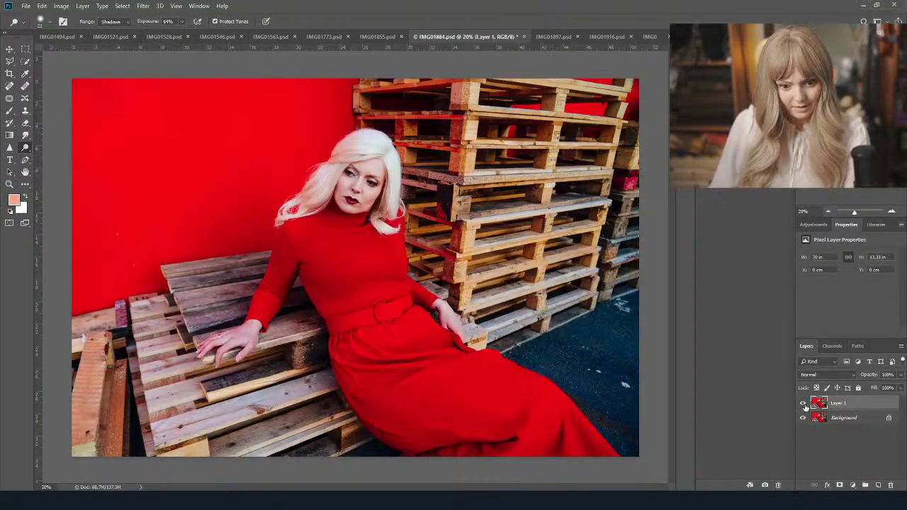
left_click(804, 404)
left_click(804, 404)
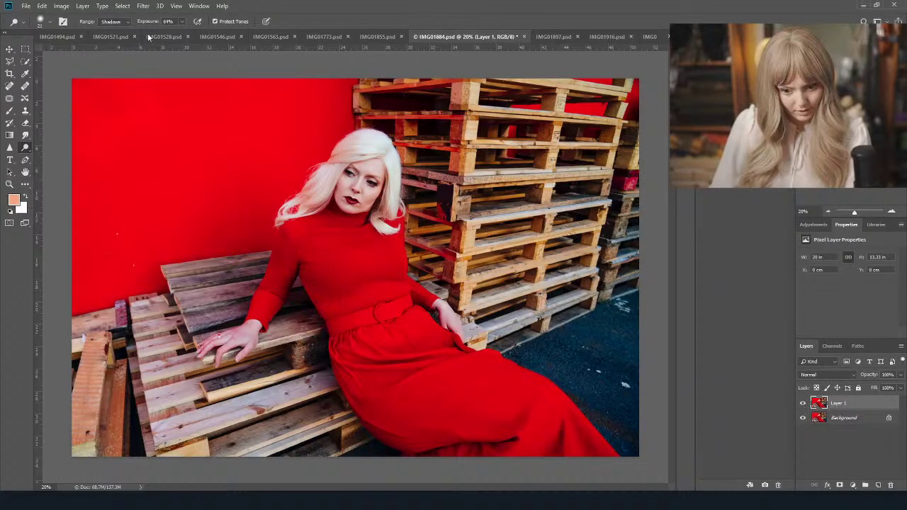
Step: Smooth the bump in the red skirt's upper edge at the knee beside the pallets with Forward Warp, apply it and save the photo
left_click(144, 6)
left_click(152, 76)
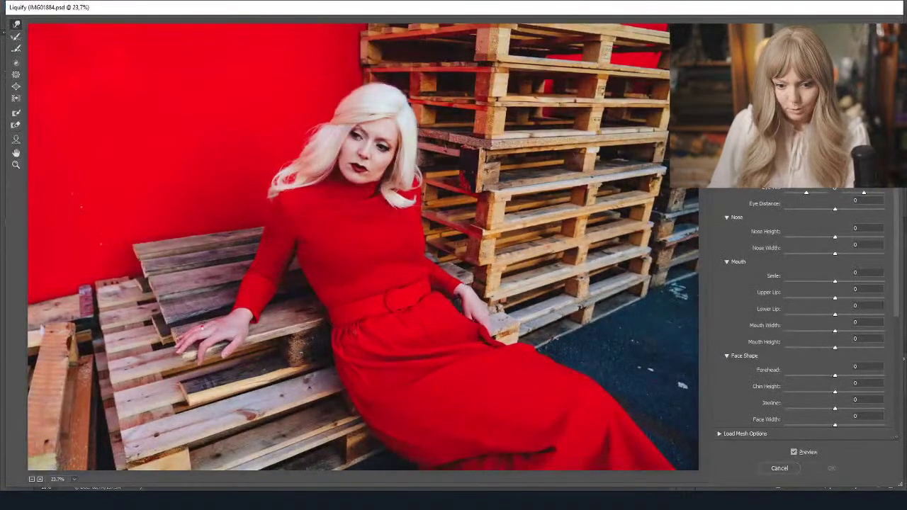
scroll(444, 348, "up", 3)
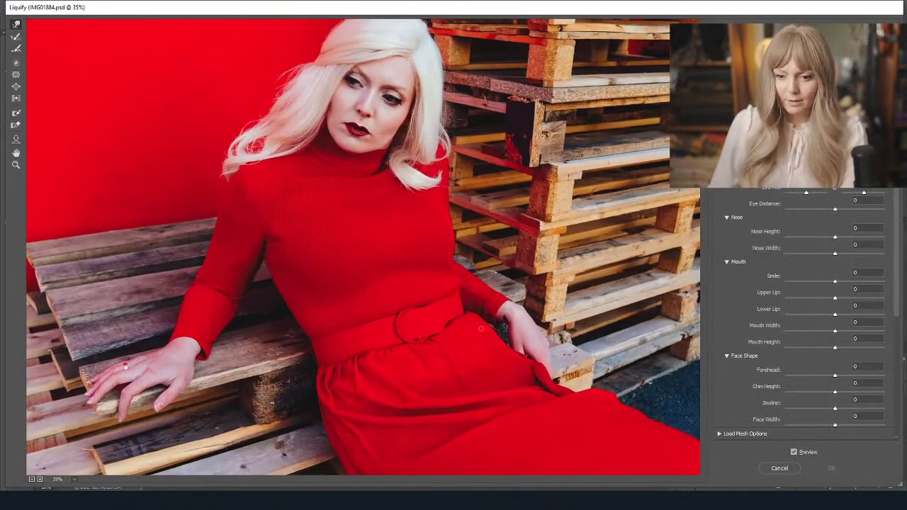
scroll(365, 241, "up", 2)
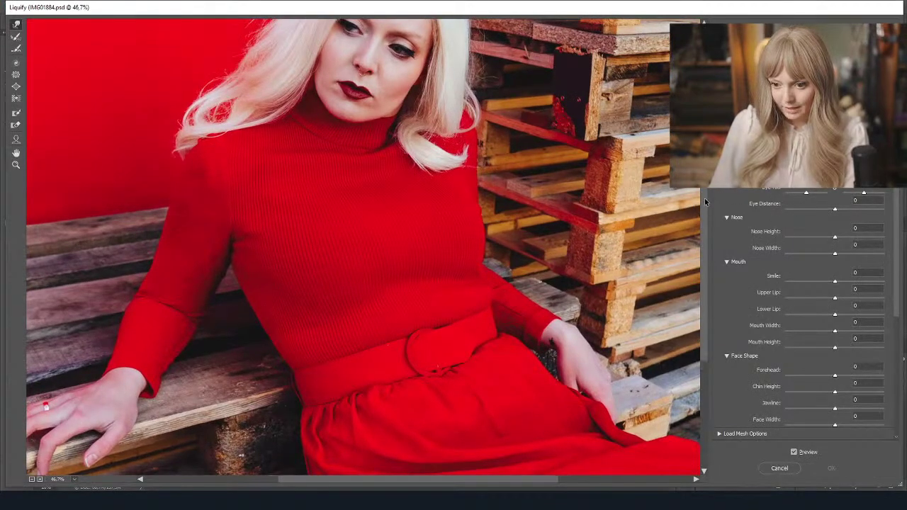
left_click_drag(705, 197, 706, 317)
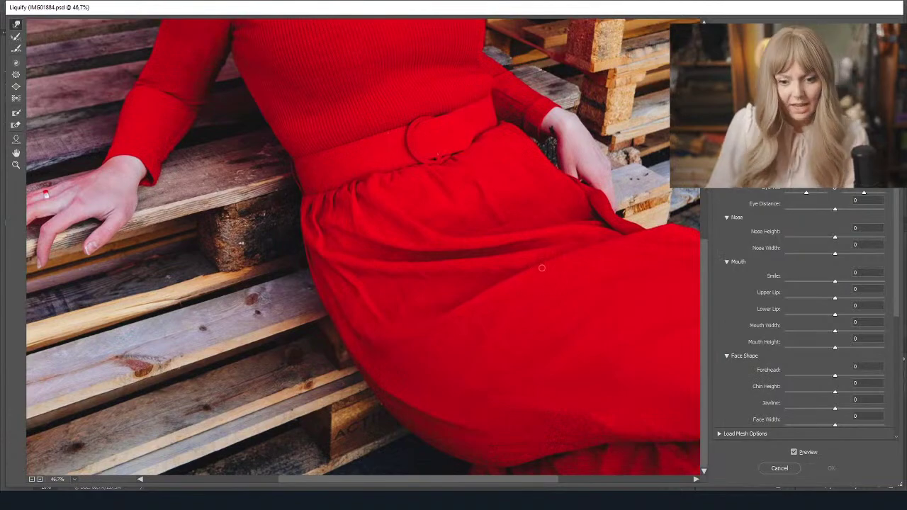
scroll(426, 315, "up", 3)
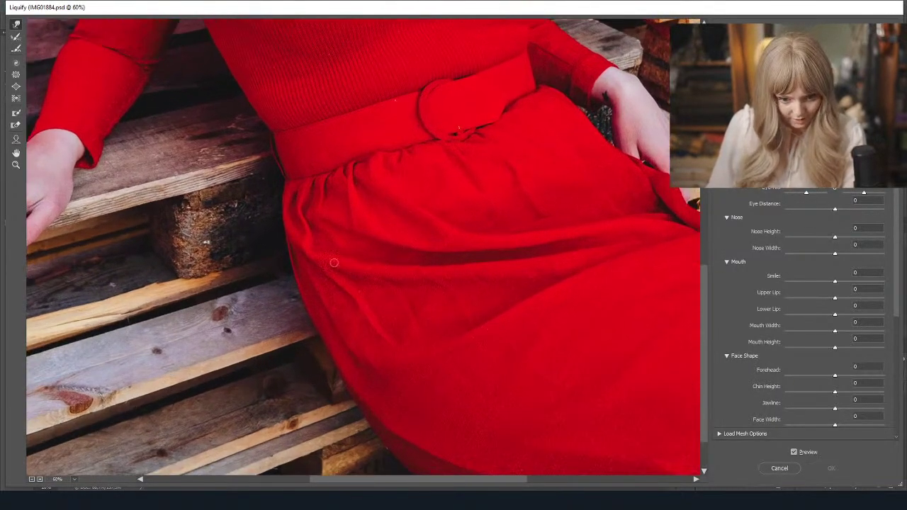
key("space")
mouse_move(611, 331)
left_mouse_down()
mouse_move(431, 306)
mouse_move(291, 342)
left_mouse_up()
left_click_drag(319, 135, 499, 289)
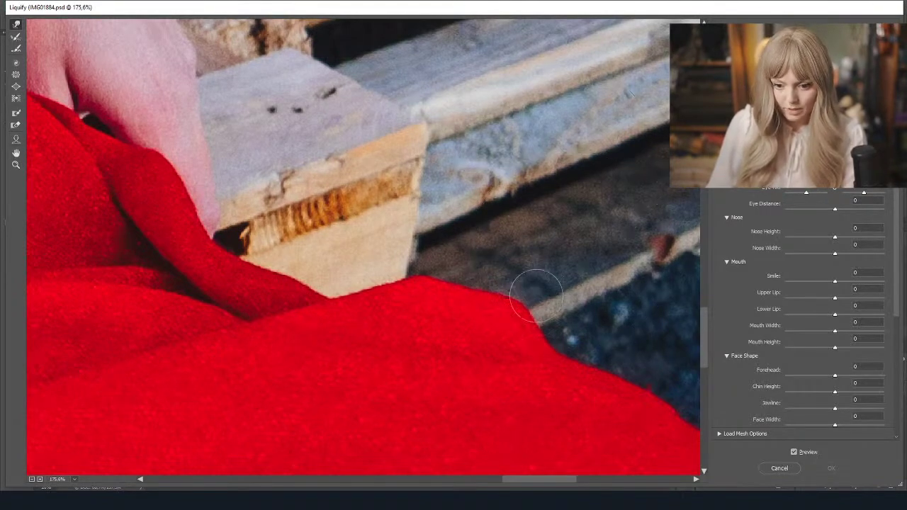
left_click_drag(517, 298, 518, 296)
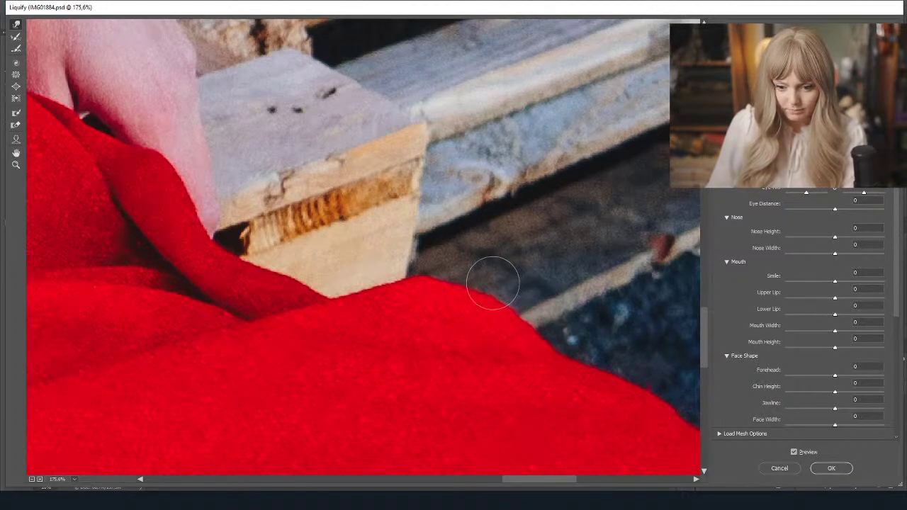
left_click(832, 468)
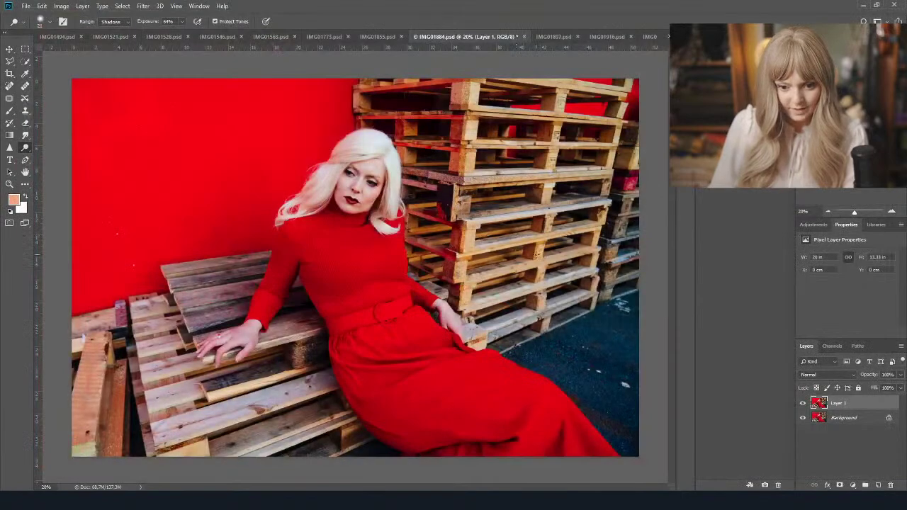
key("ctrl+s")
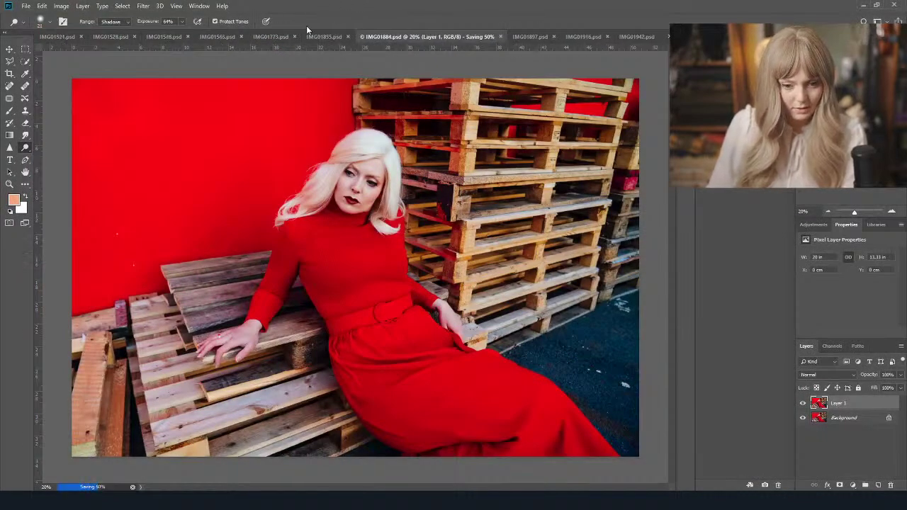
Step: Bring up IMG01773.psd and compare its Layer 1 with the original background
left_click(328, 40)
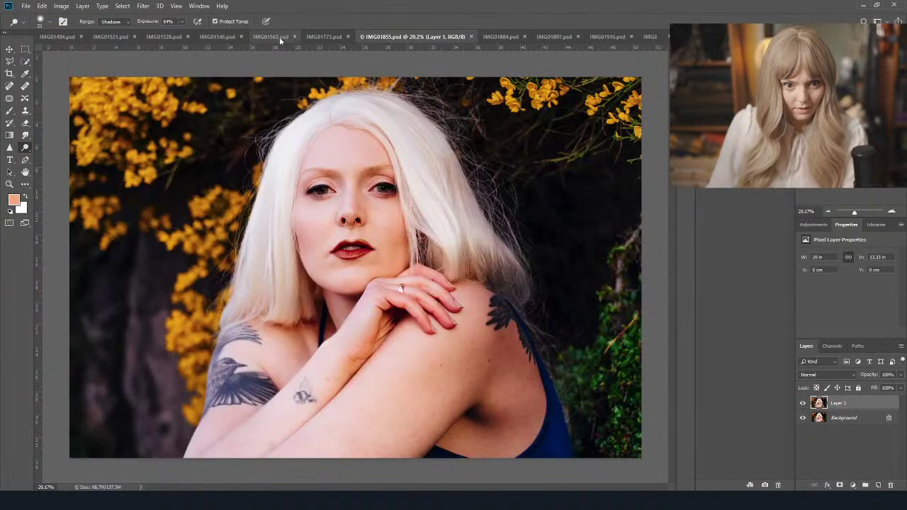
left_click(282, 38)
left_click(217, 37)
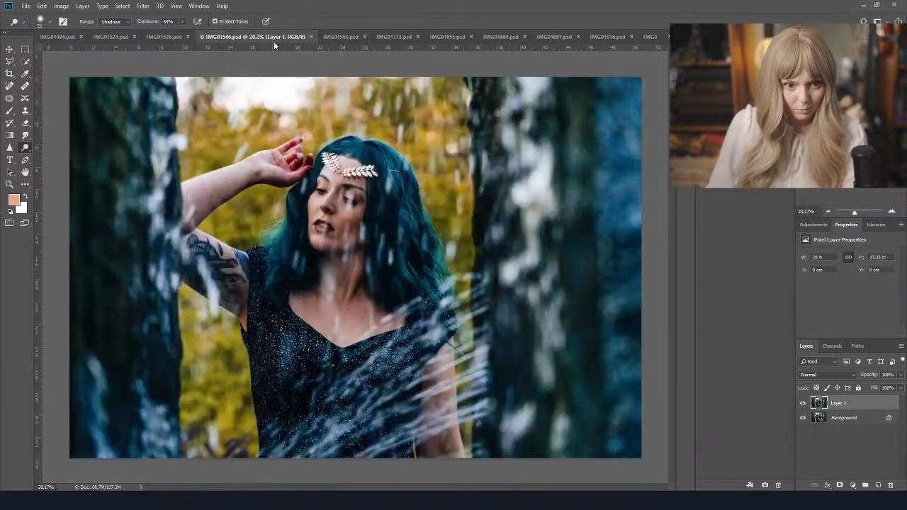
left_click(387, 38)
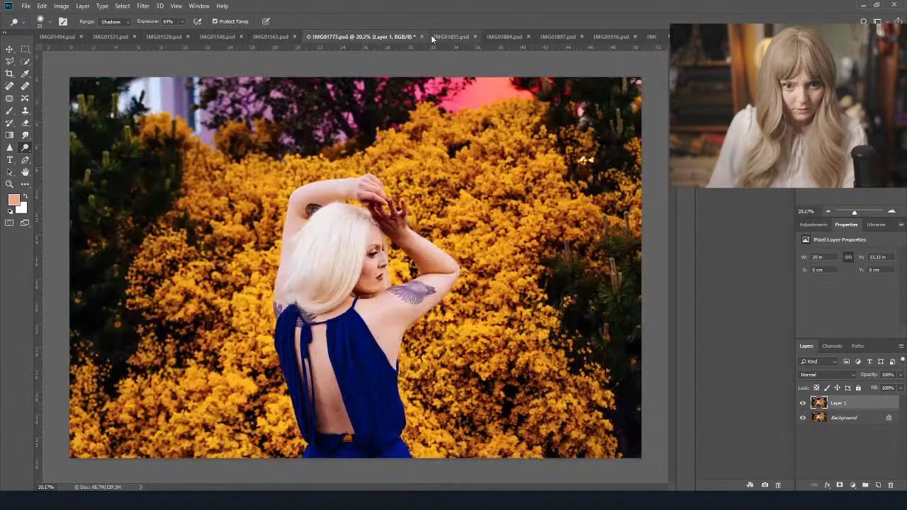
left_click(803, 403)
left_click(803, 403)
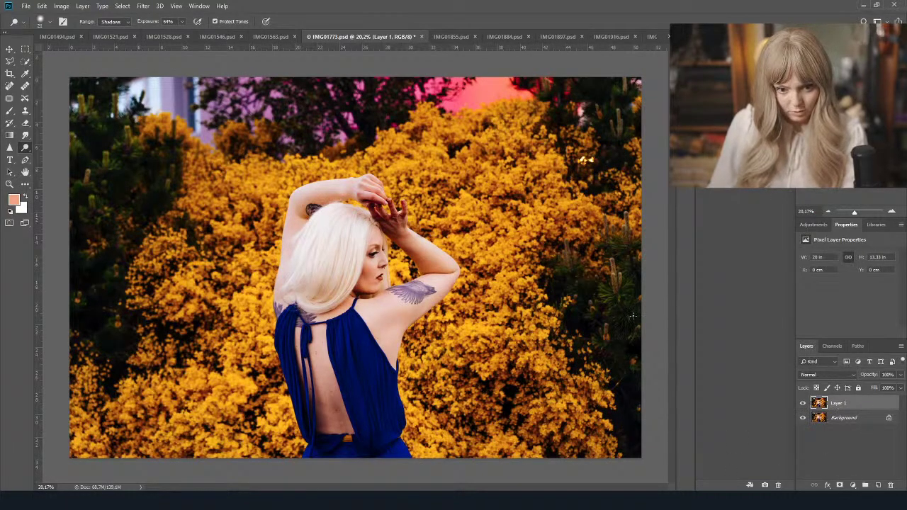
Step: Open Layer 1 in Liquify and set Face Shape to Forehead -6, Chin Height 5, Jawline -43 and Face Width -30
left_click(144, 6)
left_click(143, 6)
left_click(143, 6)
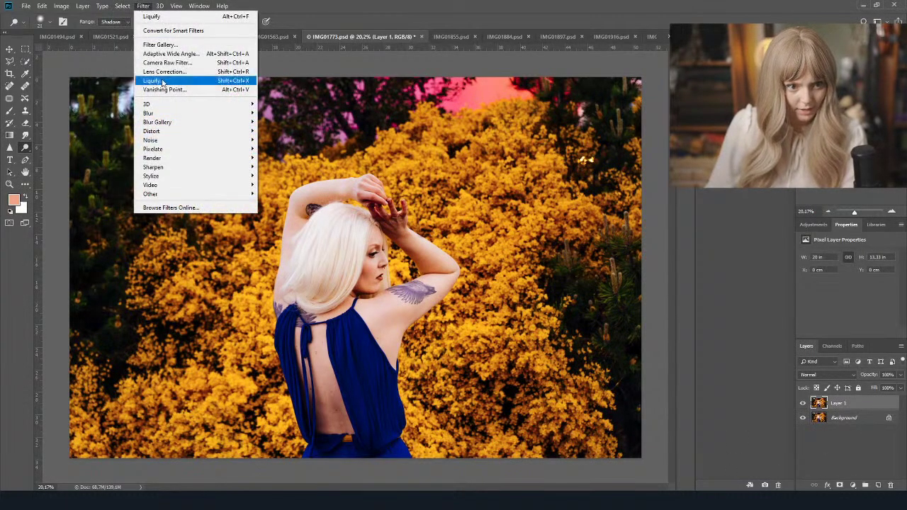
left_click(161, 81)
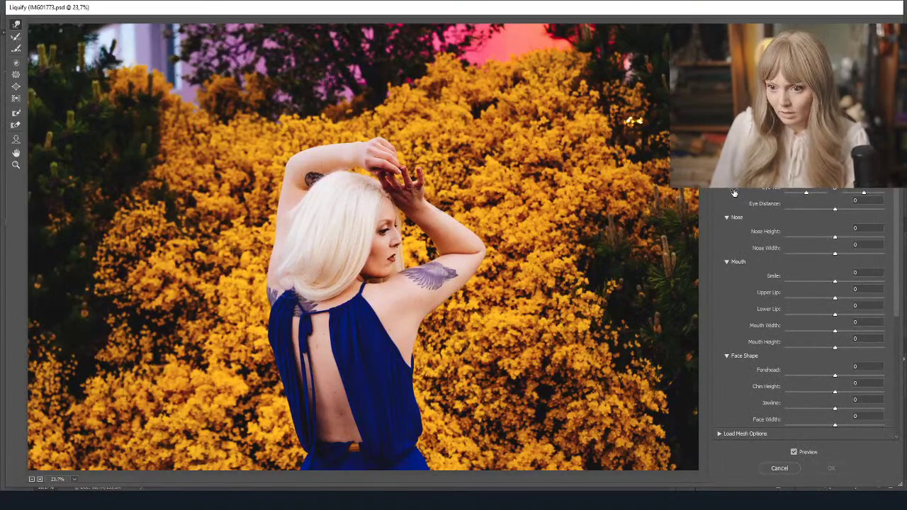
scroll(735, 193, "down", 3)
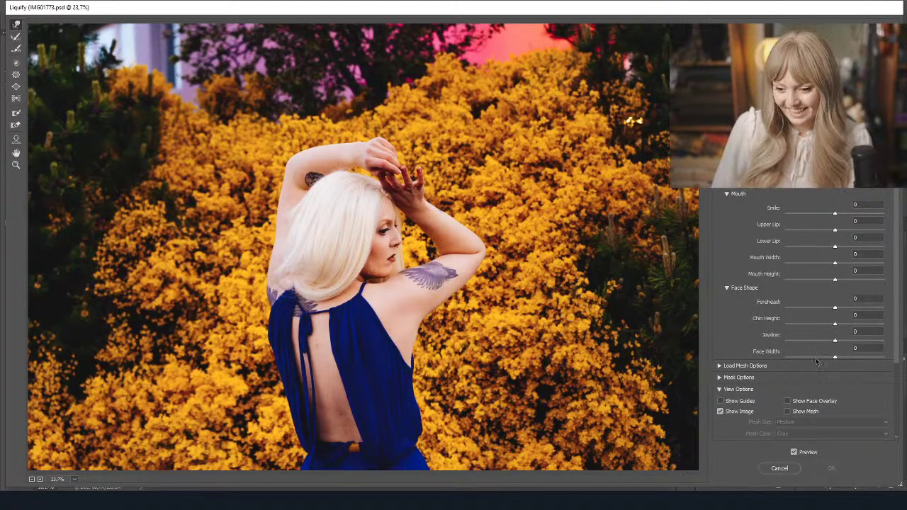
left_click_drag(834, 358, 825, 310)
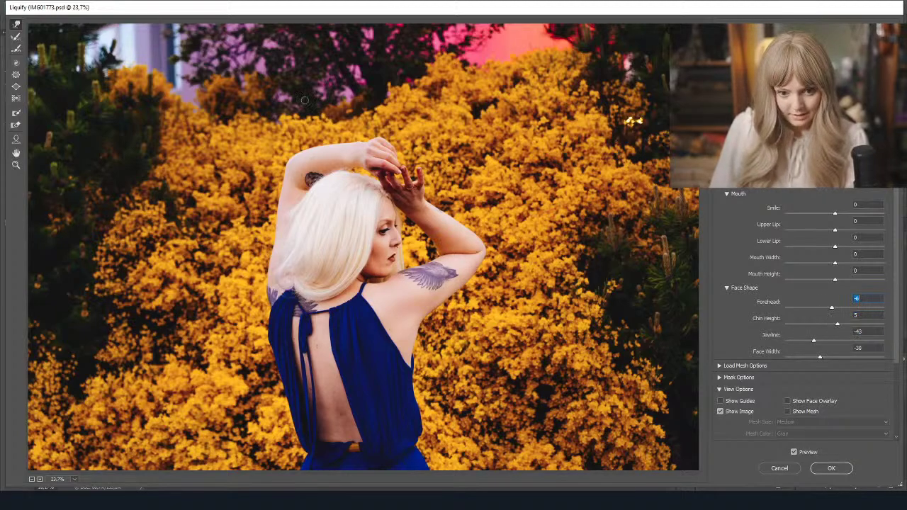
Step: Apply the face shape changes, reopen Layer 1 in Liquify and push the crown of the hair slightly down with Forward Warp
scroll(802, 323, "up", 3)
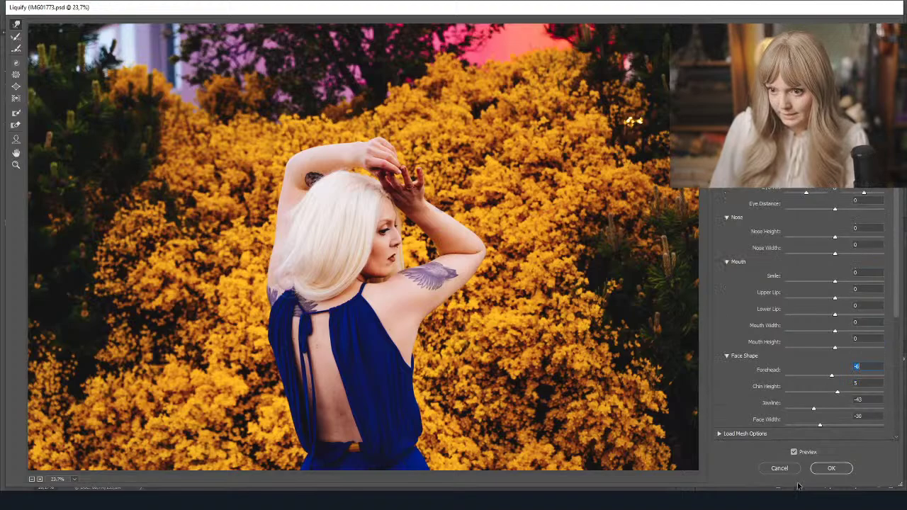
left_click(843, 475)
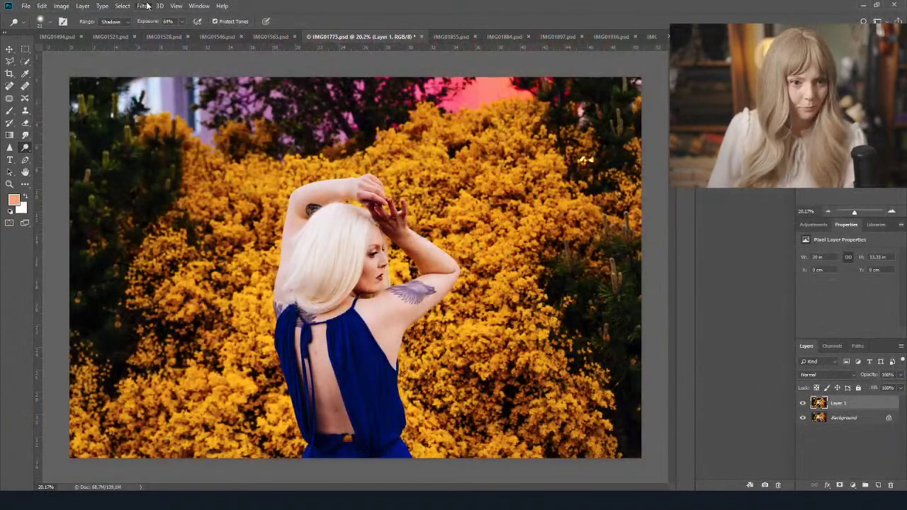
left_click(142, 5)
left_click(178, 82)
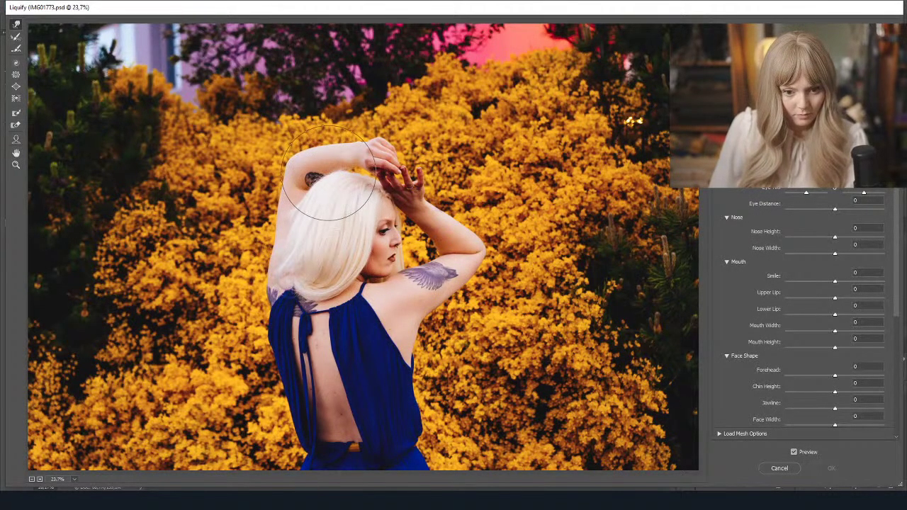
left_click_drag(330, 173, 332, 184)
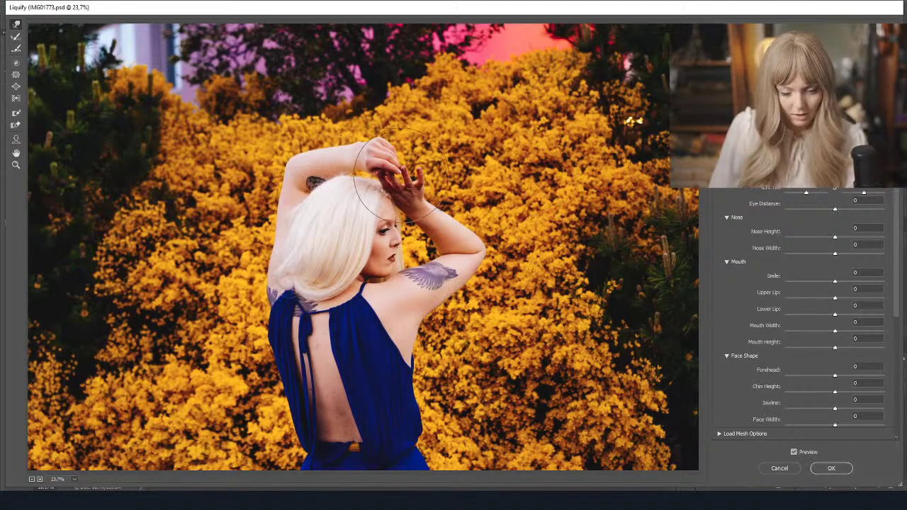
key("ctrl+z")
key("ctrl+shift+z")
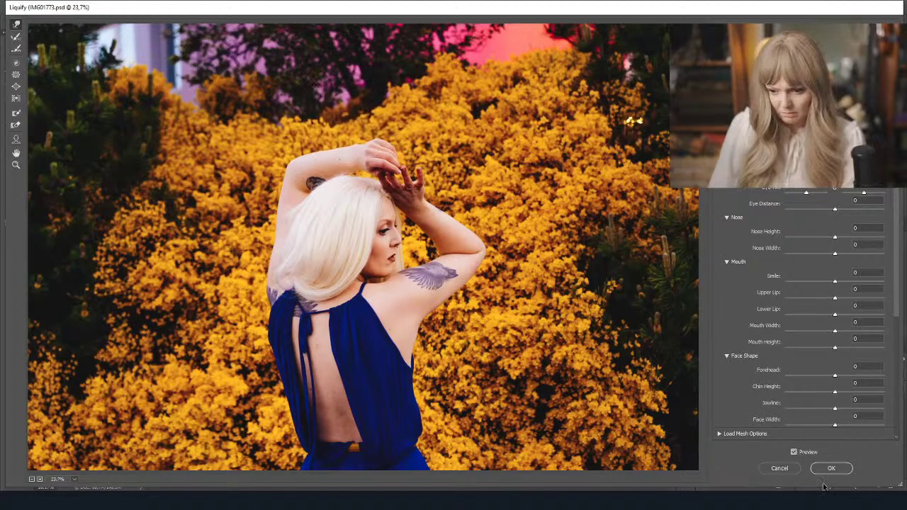
Step: Toggle the Liquify preview to compare the flattened crown with the original, and apply the warp to Layer 1
left_click(794, 452)
left_click(794, 452)
left_click(794, 452)
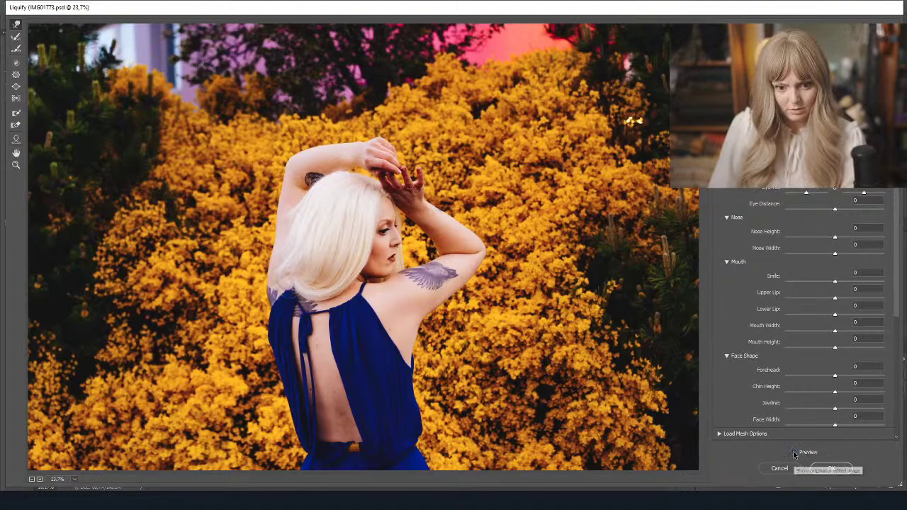
left_click(794, 453)
left_click(794, 452)
left_click(794, 452)
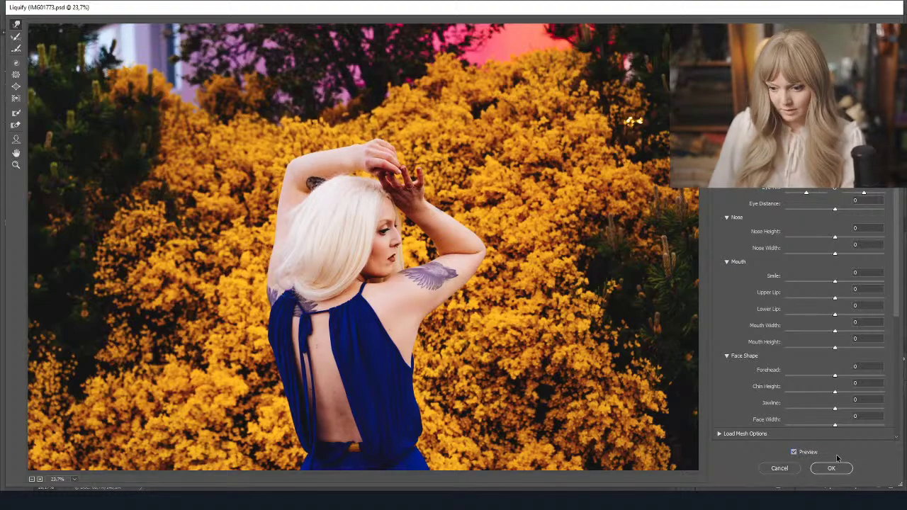
left_click(832, 468)
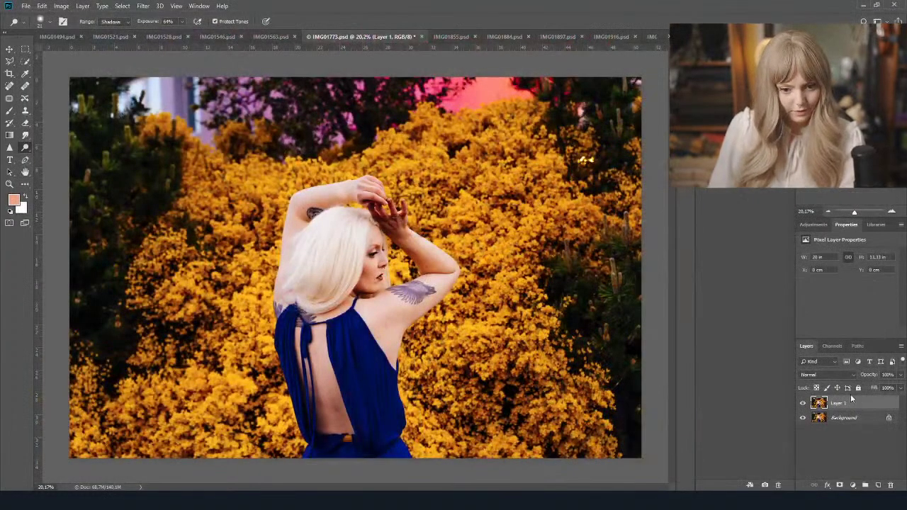
Step: Compare Layer 1 with the original background and look closely at the face, hair and tattooed shoulder
left_click(803, 403)
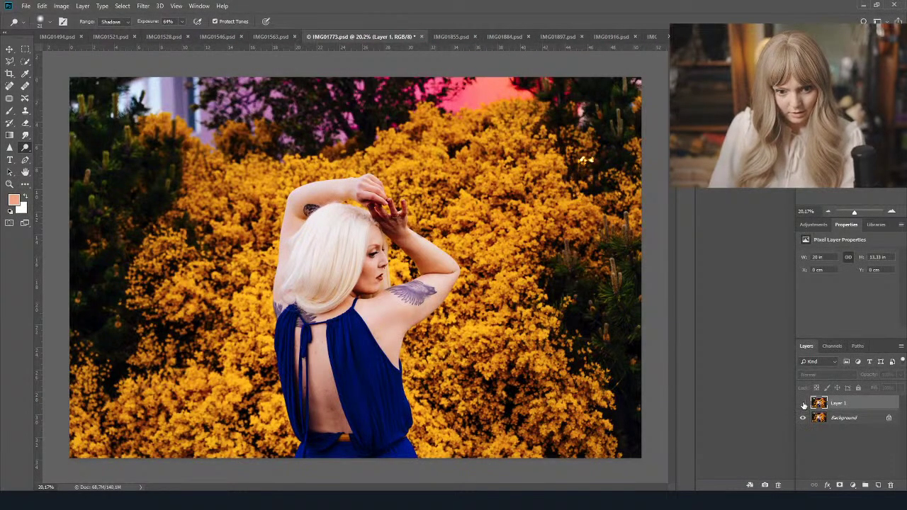
left_click(803, 403)
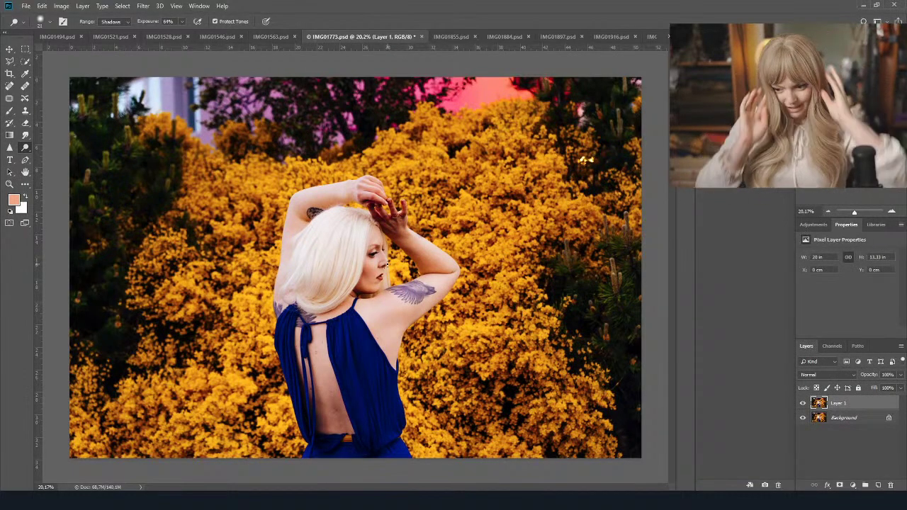
scroll(361, 355, "up", 6)
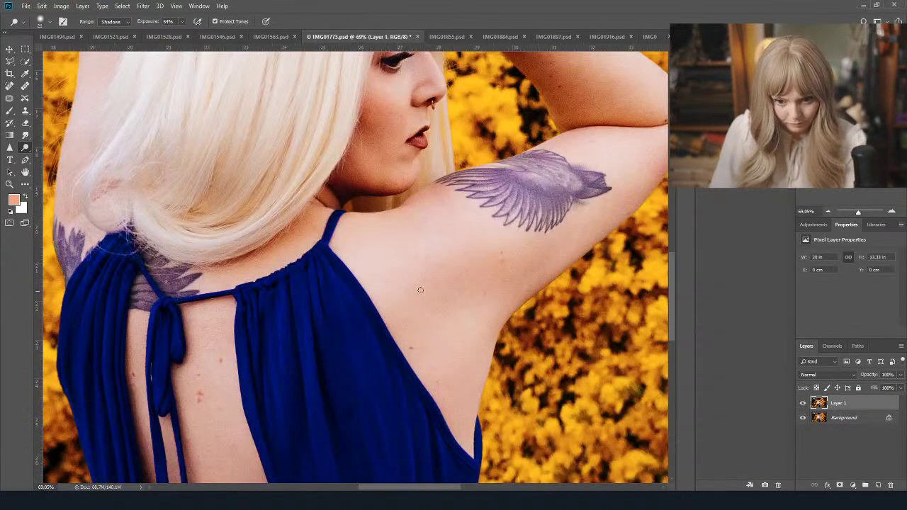
left_click_drag(434, 156, 454, 314)
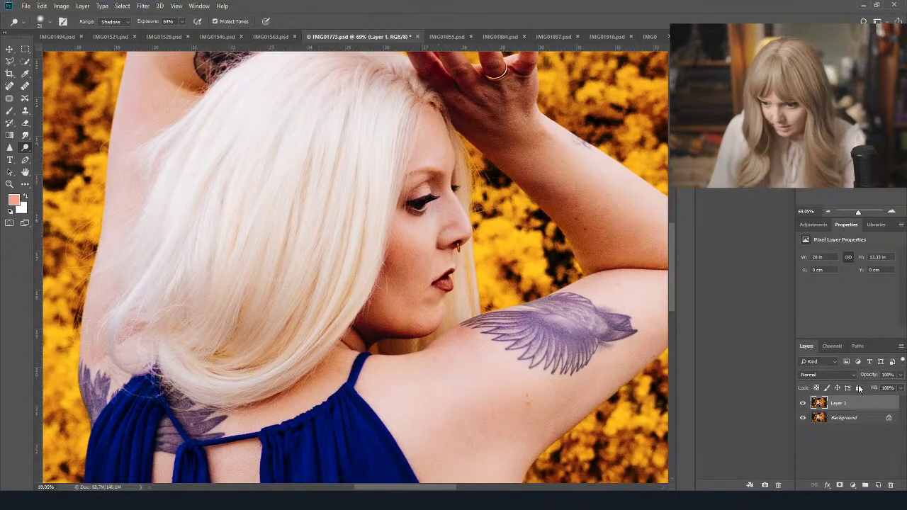
Step: Add a Hue/Saturation adjustment layer above Layer 1 and set its Master Hue to -5
left_click(103, 6)
mouse_move(82, 6)
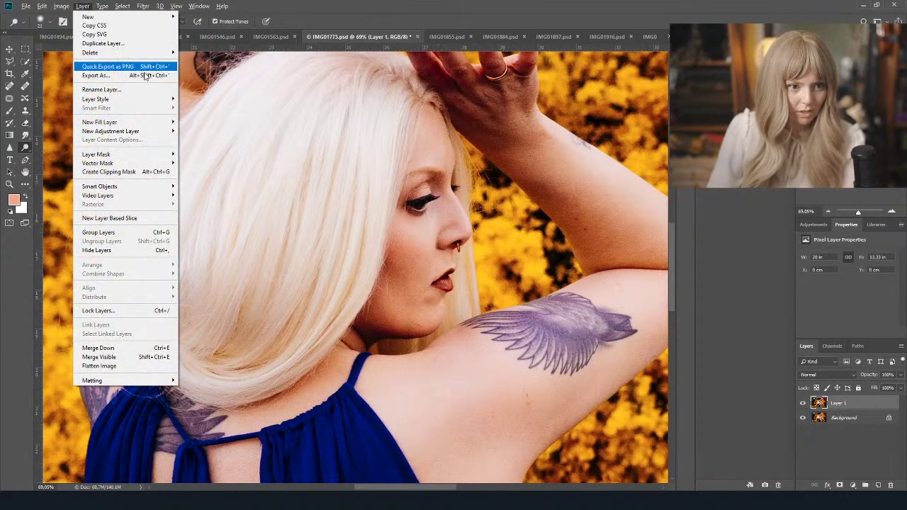
mouse_move(139, 100)
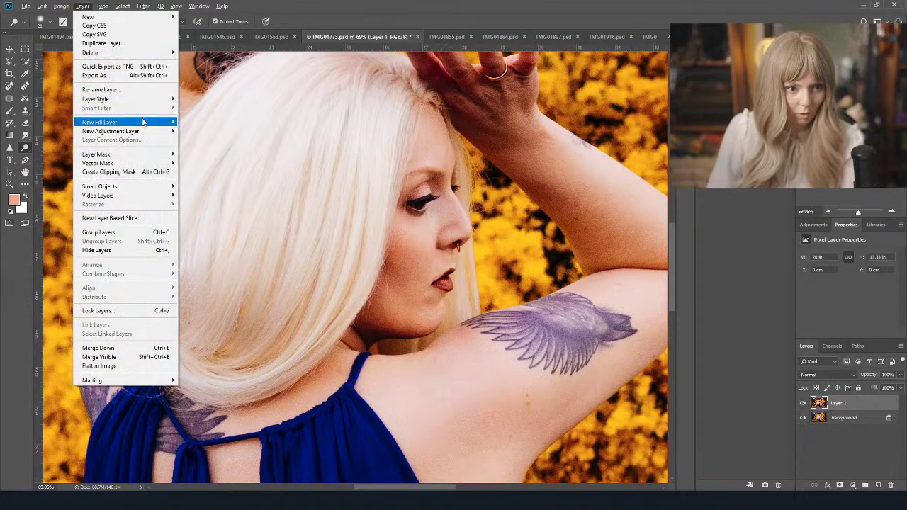
mouse_move(145, 131)
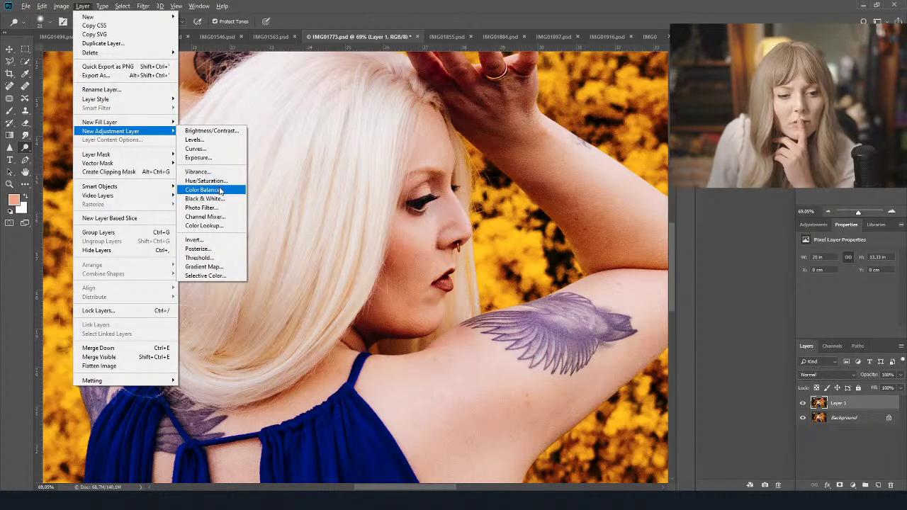
left_click(213, 181)
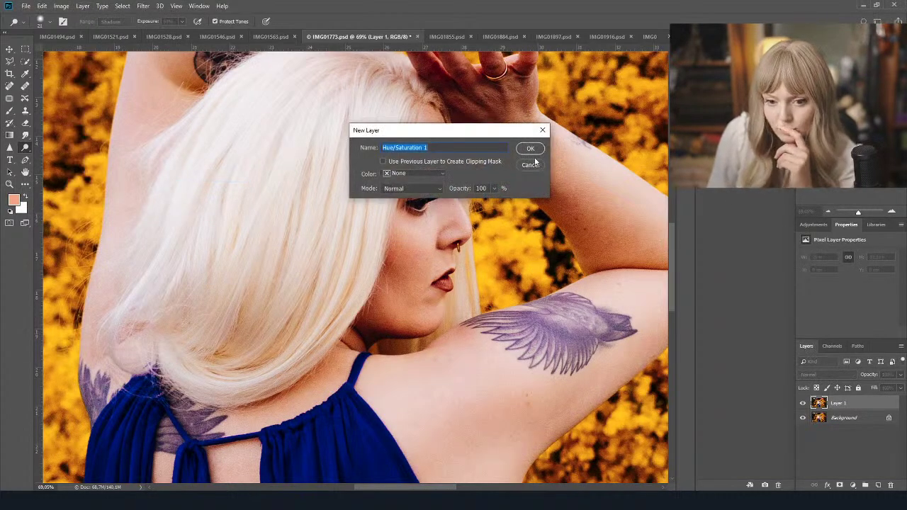
left_click(530, 148)
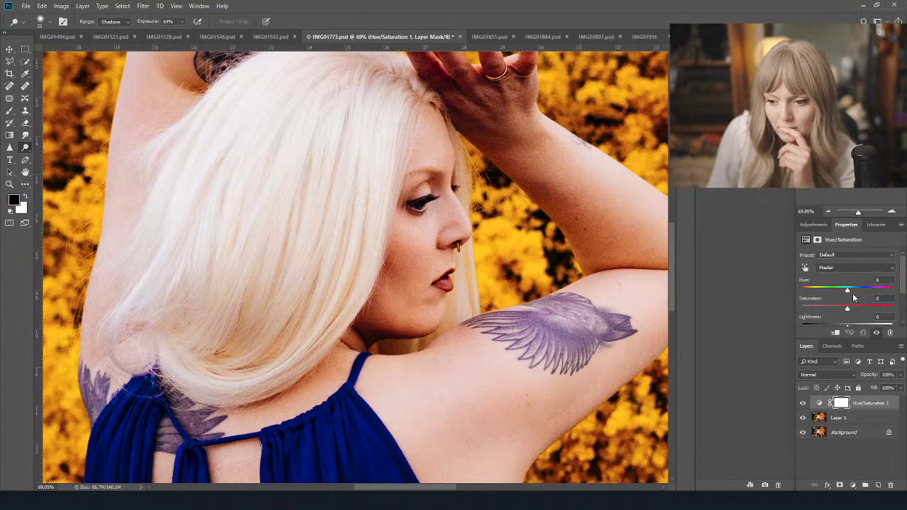
left_click_drag(846, 292, 845, 292)
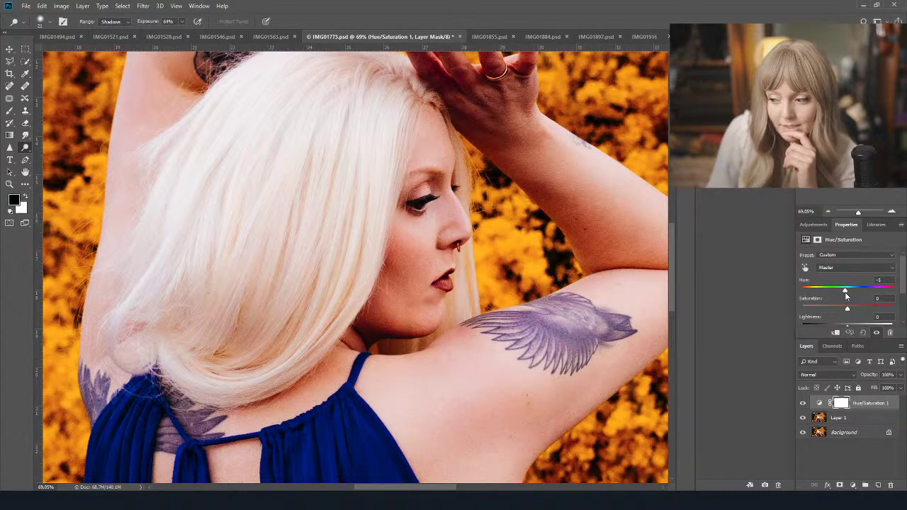
Step: Compare the skin and yellow flowers with and without the Hue/Saturation layer, both close up and across the whole photo
left_click(803, 404)
left_click(802, 403)
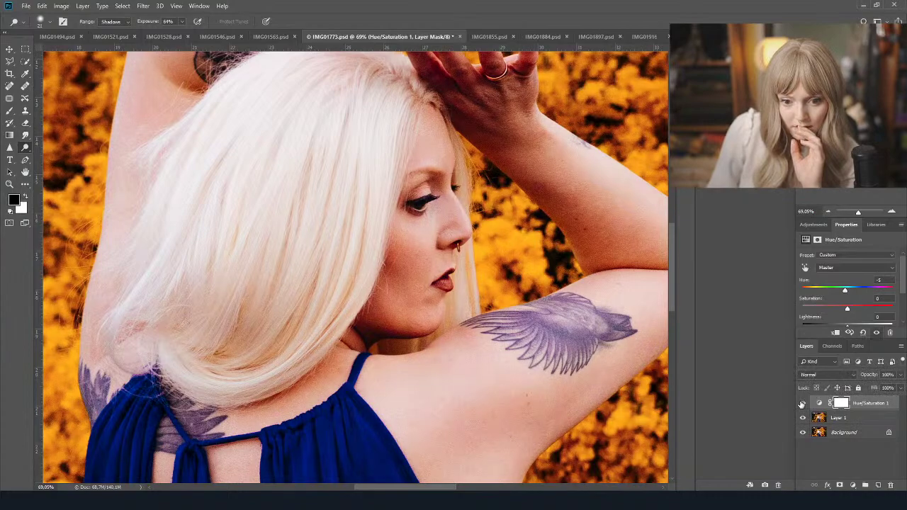
scroll(598, 219, "down", 3)
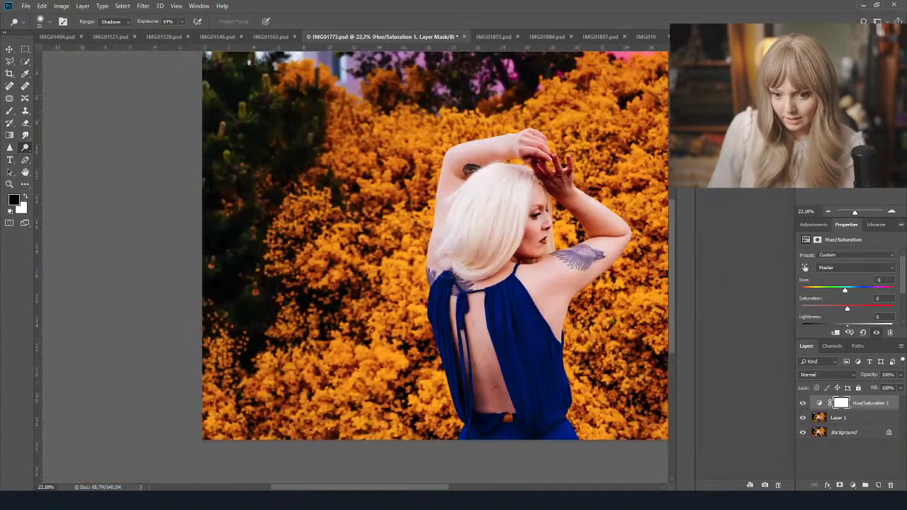
left_click_drag(598, 219, 437, 250)
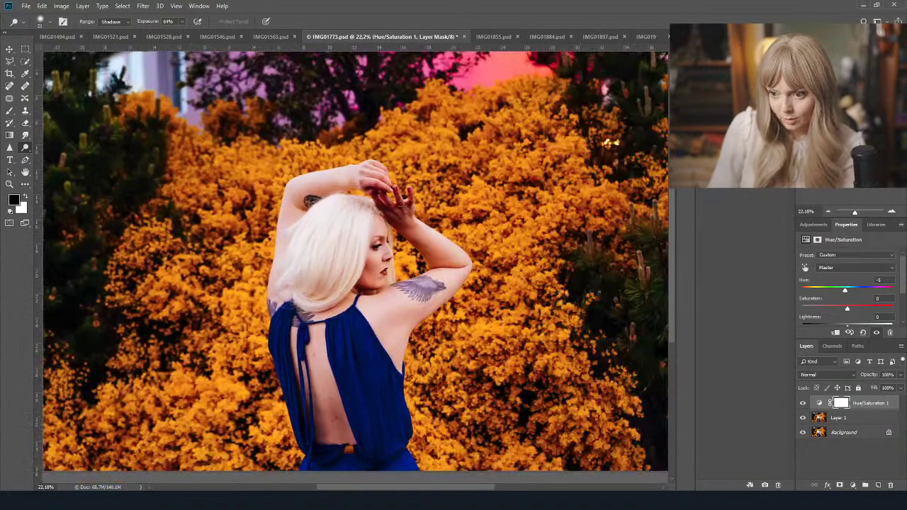
left_click(803, 403)
left_click(802, 403)
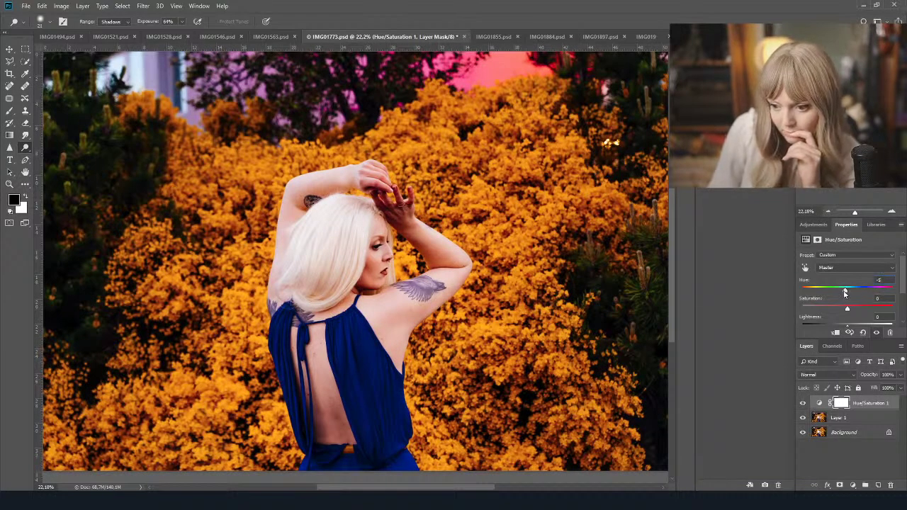
Step: Set the adjustment layer's Hue to -3, toggling the layer's visibility to judge the color shift
left_click_drag(845, 292, 844, 292)
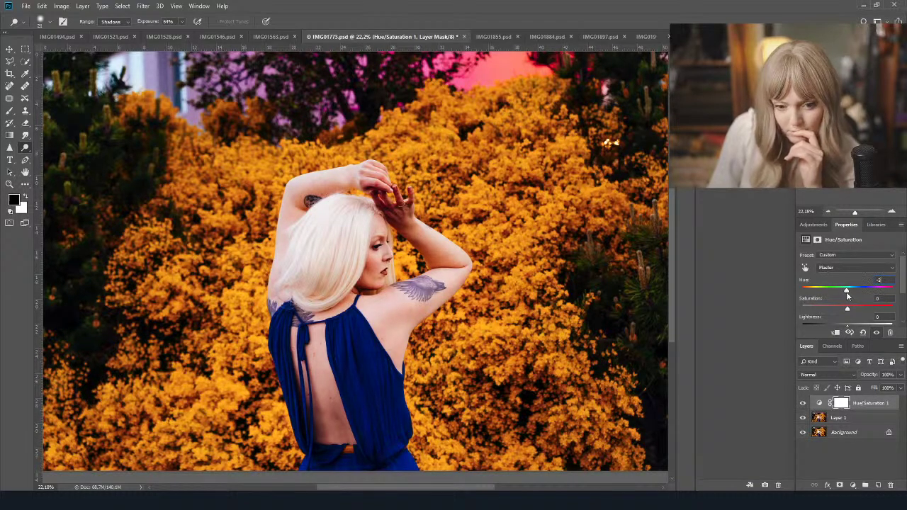
left_click(803, 404)
left_click(804, 403)
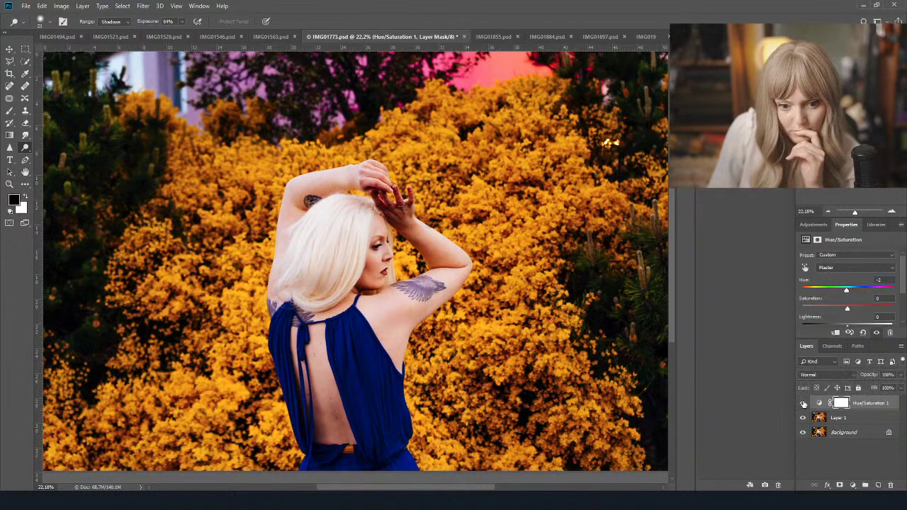
left_click(803, 403)
left_click(804, 403)
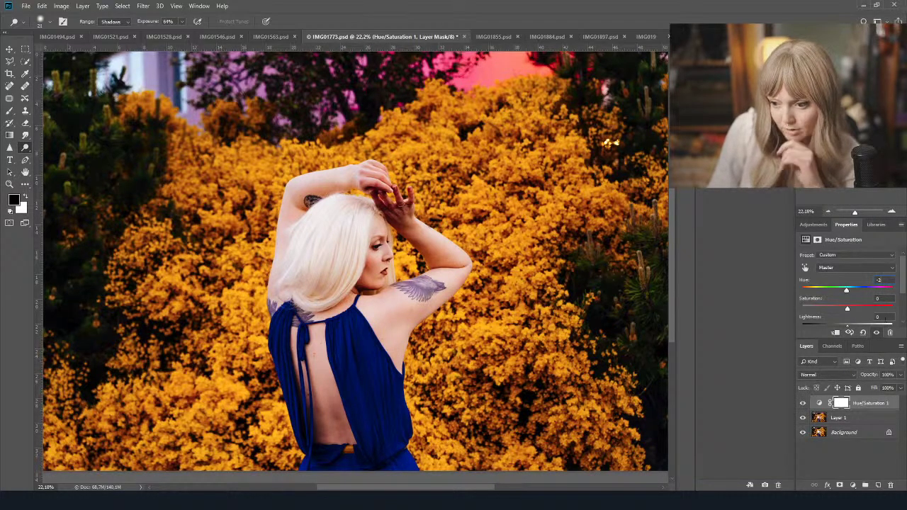
key("Down")
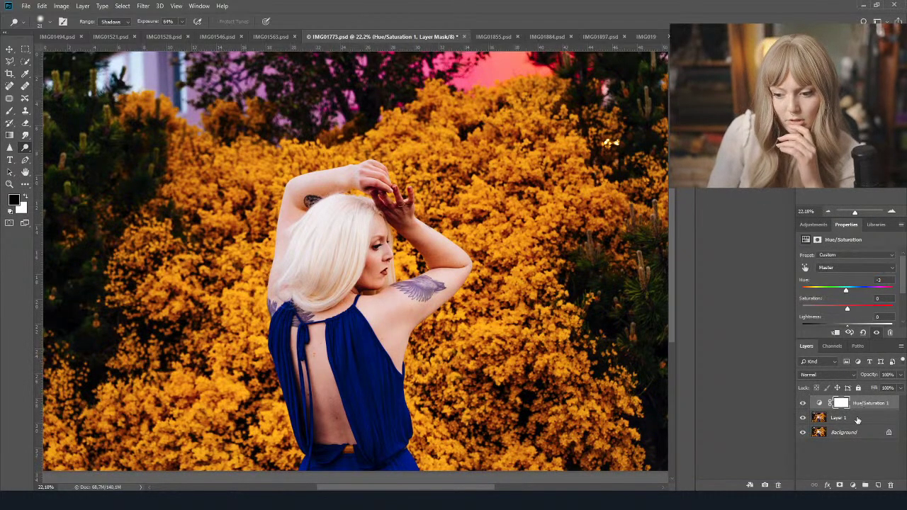
Step: Toggle the Hue/Saturation layer's visibility repeatedly to check the hue shift on the full figure and on the face
left_click(803, 404)
left_click(803, 404)
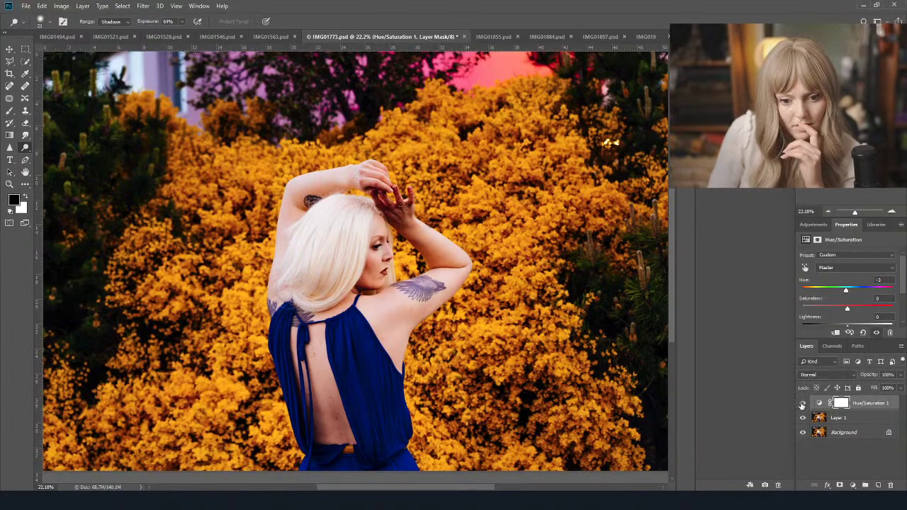
left_click(803, 403)
left_click_drag(328, 231, 456, 263)
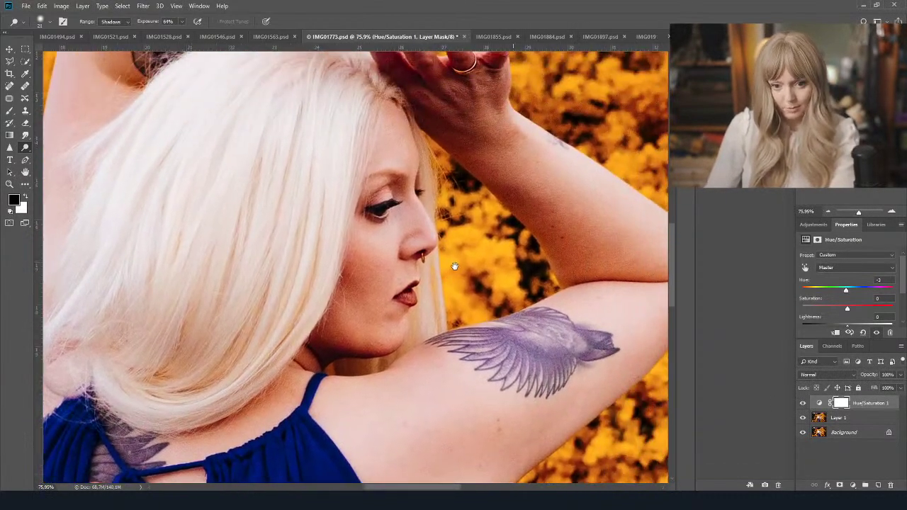
left_click(802, 403)
left_click(802, 404)
left_click(801, 403)
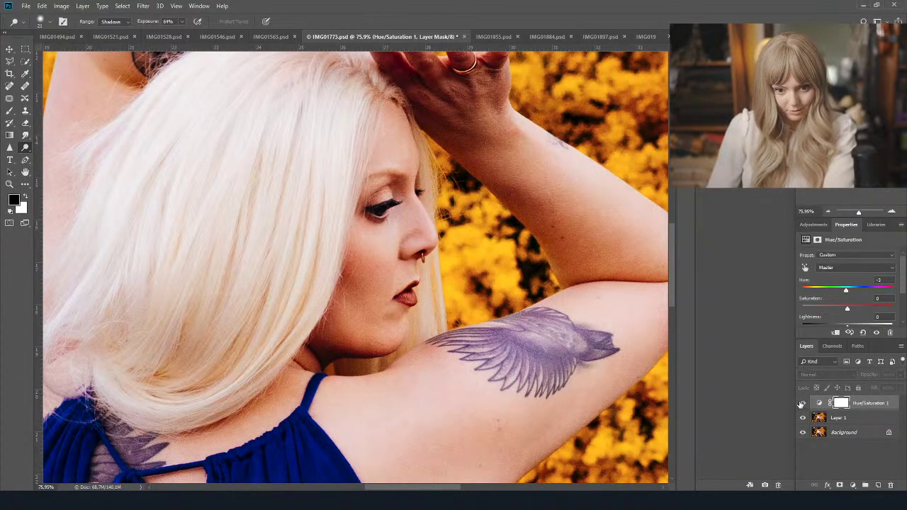
left_click(802, 404)
scroll(376, 218, "down", 6)
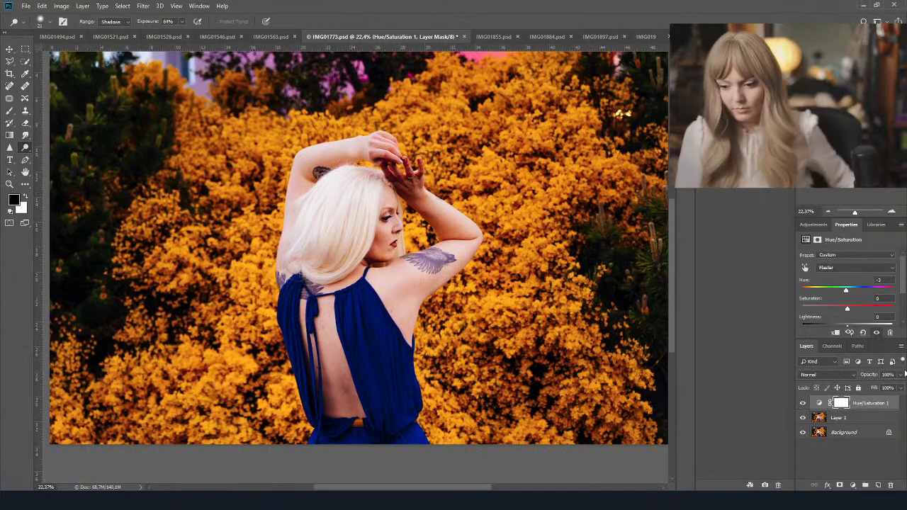
Step: On Layer 1, remove the largest dark mole on the woman's lower back with the Healing Brush
left_click(860, 431)
left_click(856, 420)
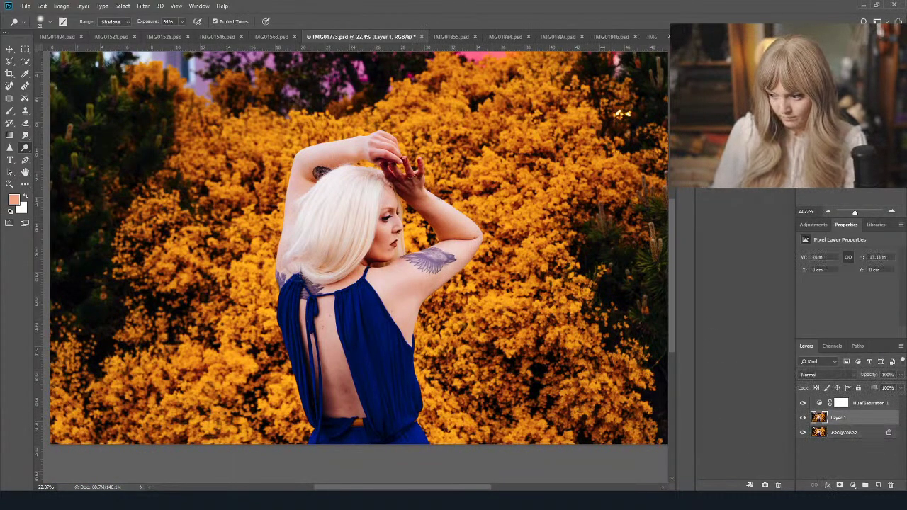
scroll(380, 371, "up", 6)
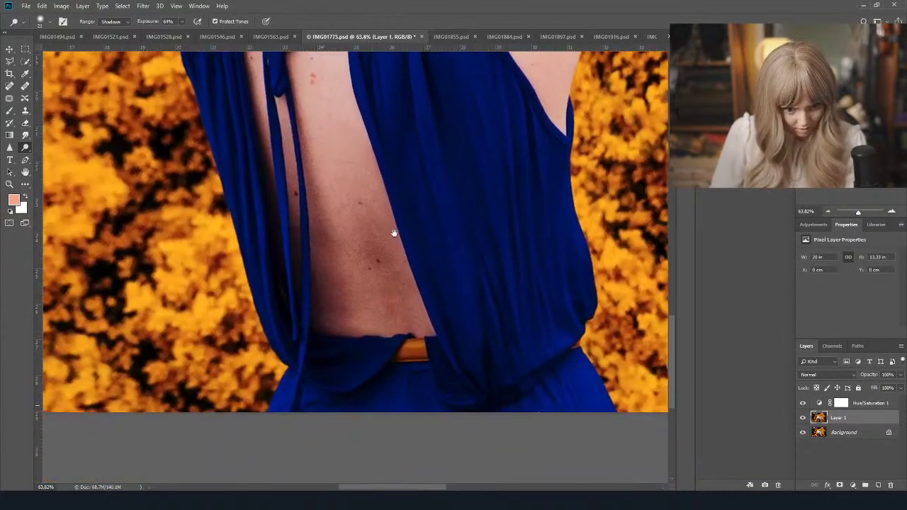
scroll(404, 249, "up", 3)
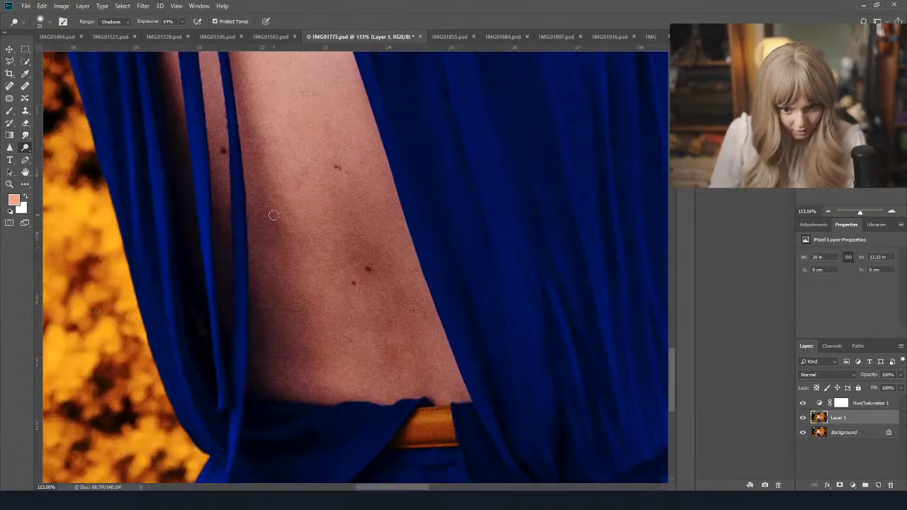
scroll(369, 273, "up", 3)
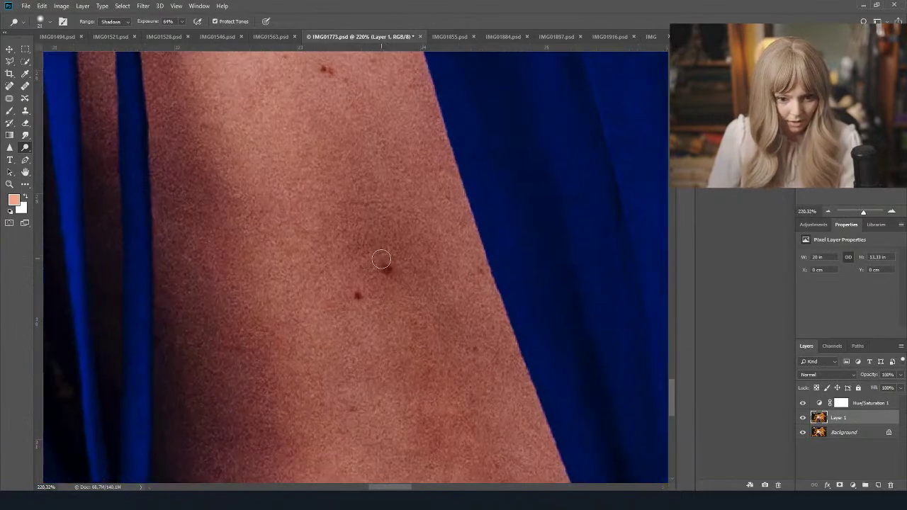
left_click(28, 106)
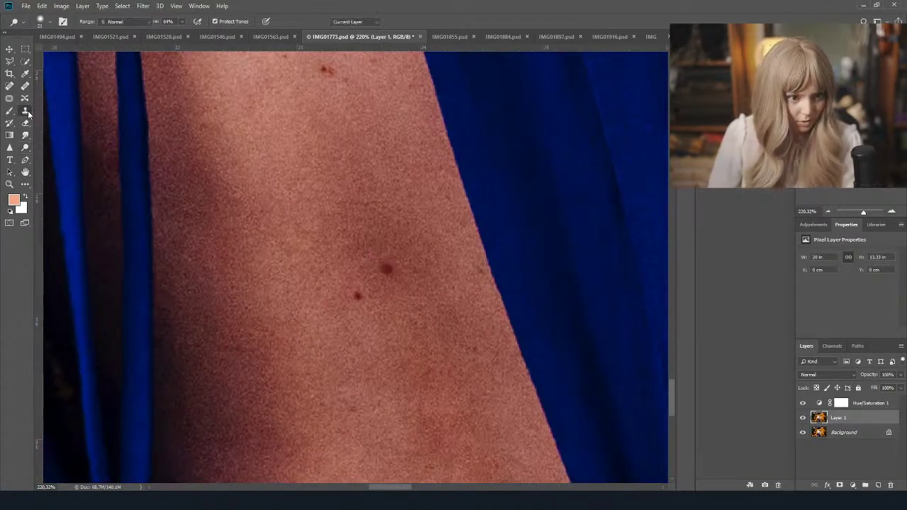
left_click(27, 86)
left_click(44, 23)
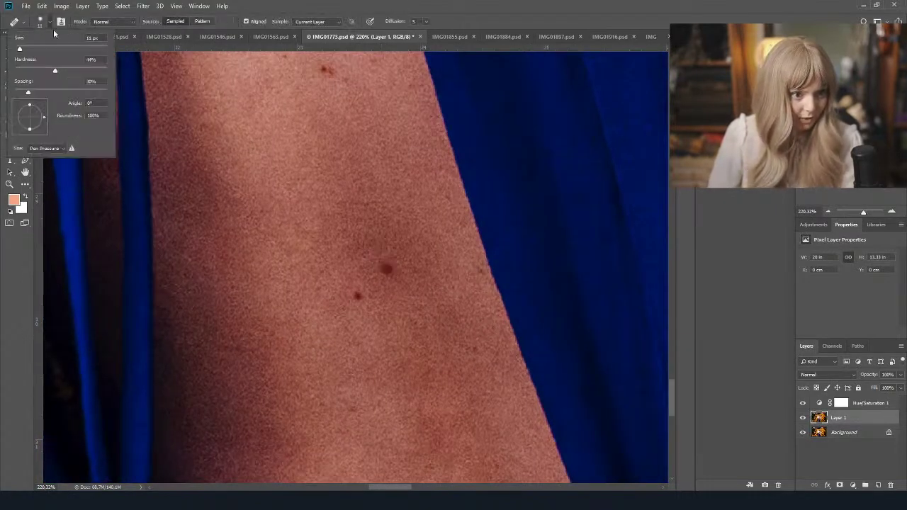
left_click(388, 267)
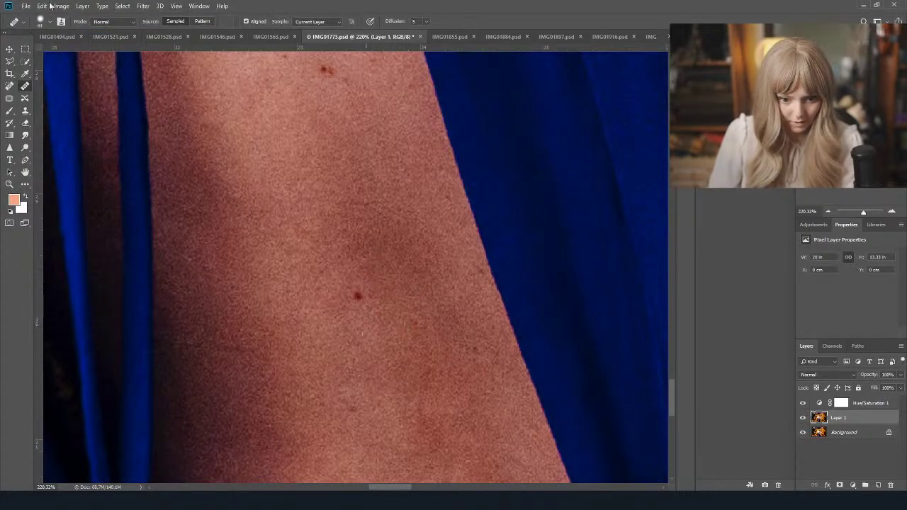
Step: Set the Healing Brush size to 30 px and remove the remaining two dark moles on the lower back
left_click(48, 25)
key("Return")
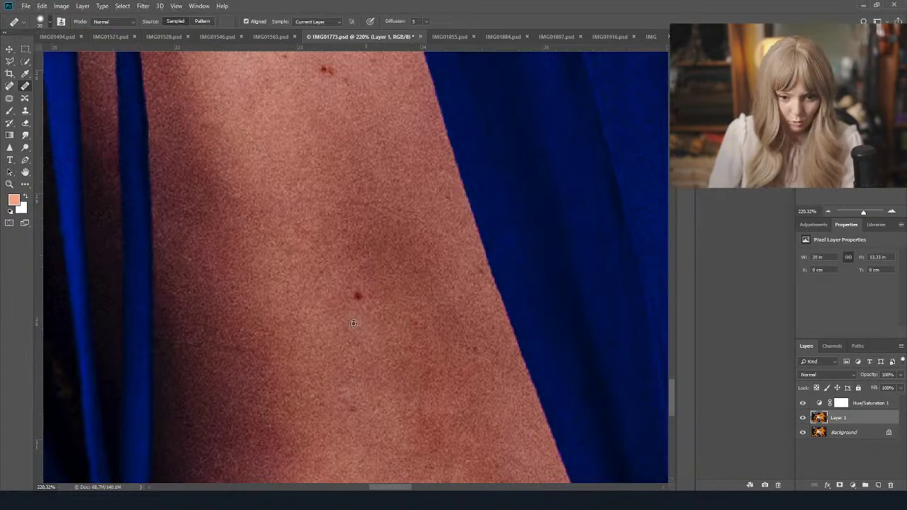
left_click(357, 296)
left_click(325, 69)
left_click_drag(377, 155, 421, 348)
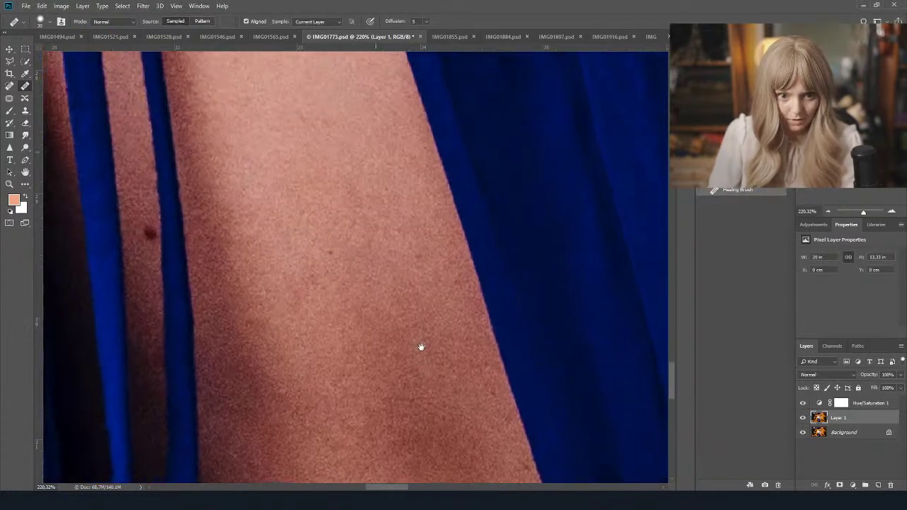
Step: Heal the small faint blemishes across the middle of the bare back
left_click(233, 363)
left_click(281, 135)
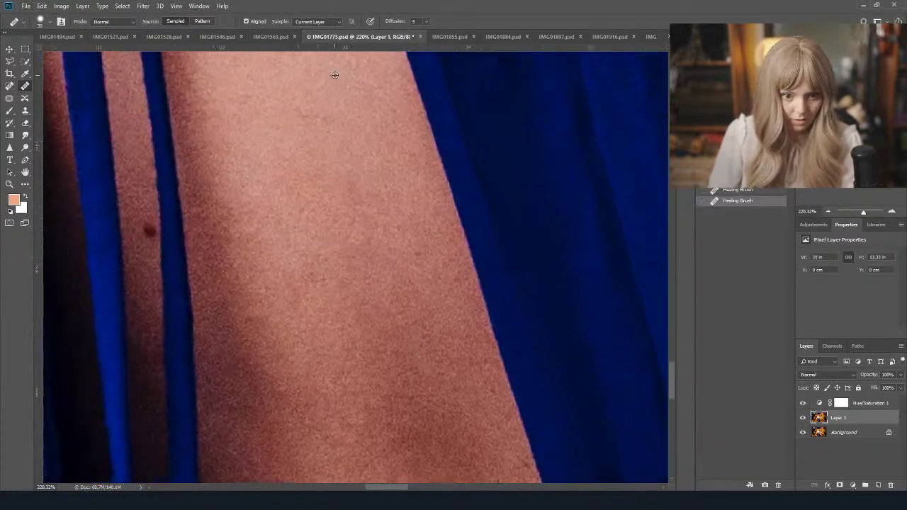
left_click(333, 133)
left_click(300, 121)
left_click(278, 128)
left_click(270, 134)
scroll(328, 354, "up", 4)
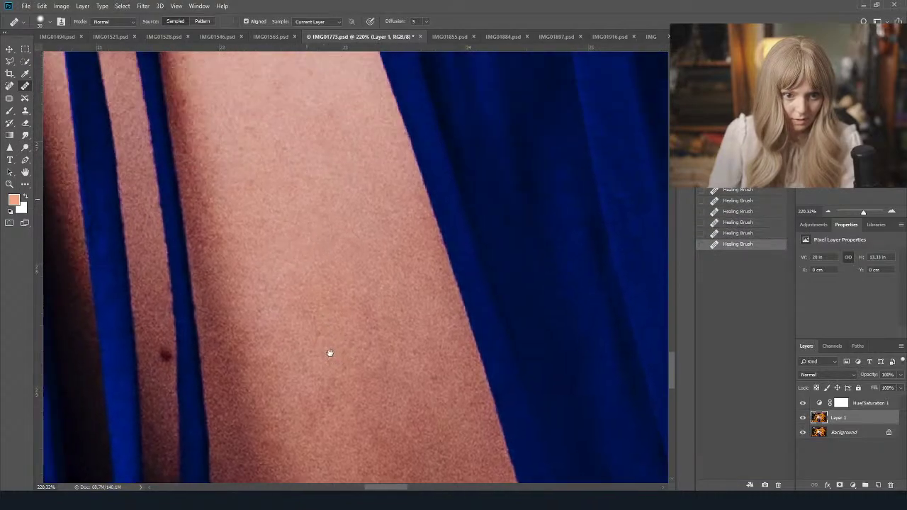
Step: Sample clean skin and heal the small marks on the back just below the knotted dress ties
left_click(277, 201)
left_click(329, 263, "alt")
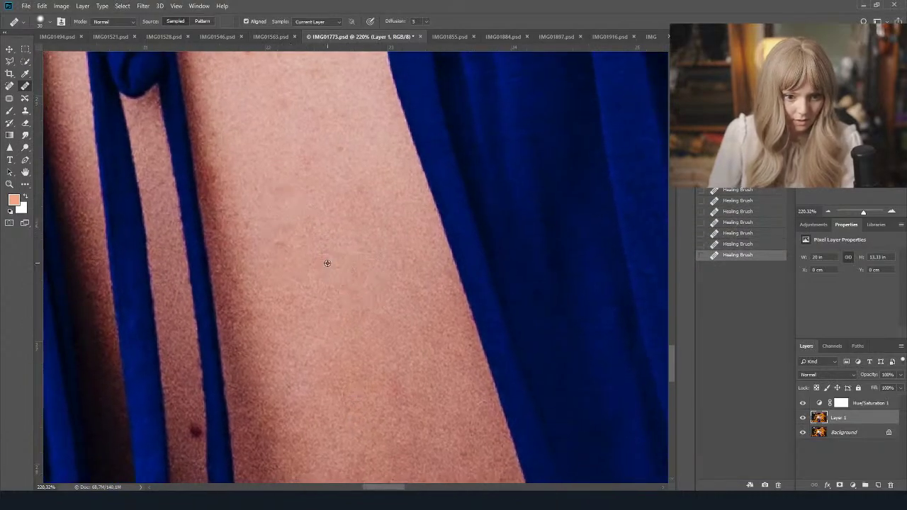
left_click(281, 244)
left_click(278, 229)
left_click(288, 229)
Step: Heal the reddish spots on the upper back beside the hanging bow, sampling clean skin nearby
mouse_move(290, 108)
left_mouse_down()
mouse_move(430, 419)
mouse_move(482, 389)
left_mouse_up()
left_click_drag(425, 101, 570, 358)
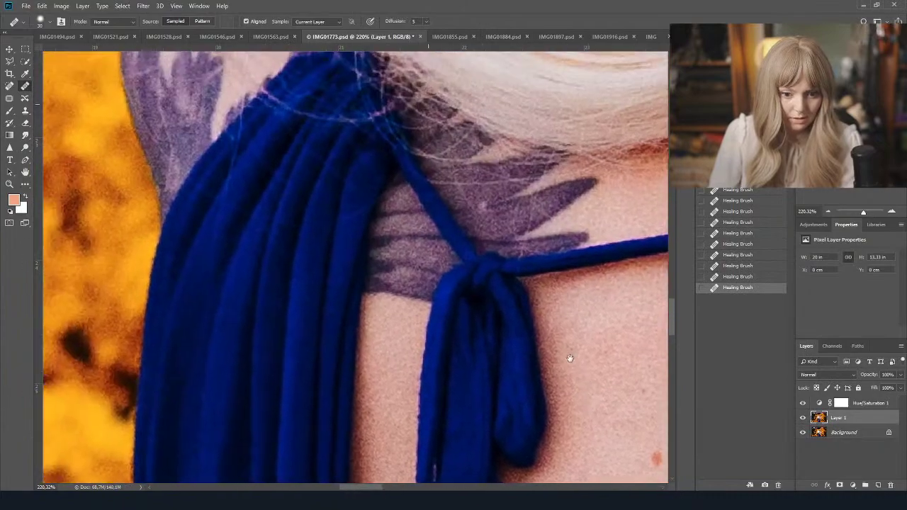
mouse_move(361, 198)
left_mouse_down()
mouse_move(417, 331)
mouse_move(224, 121)
left_mouse_up()
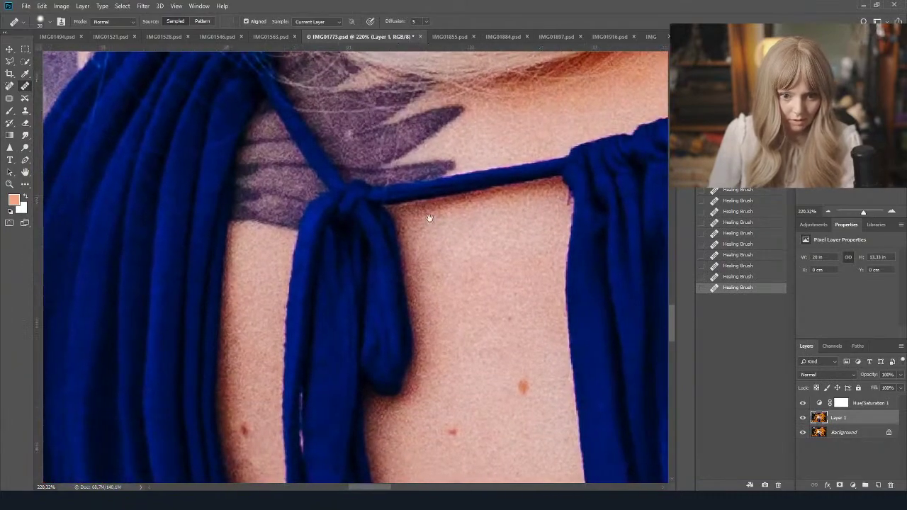
left_click_drag(529, 385, 432, 218)
left_click(428, 217)
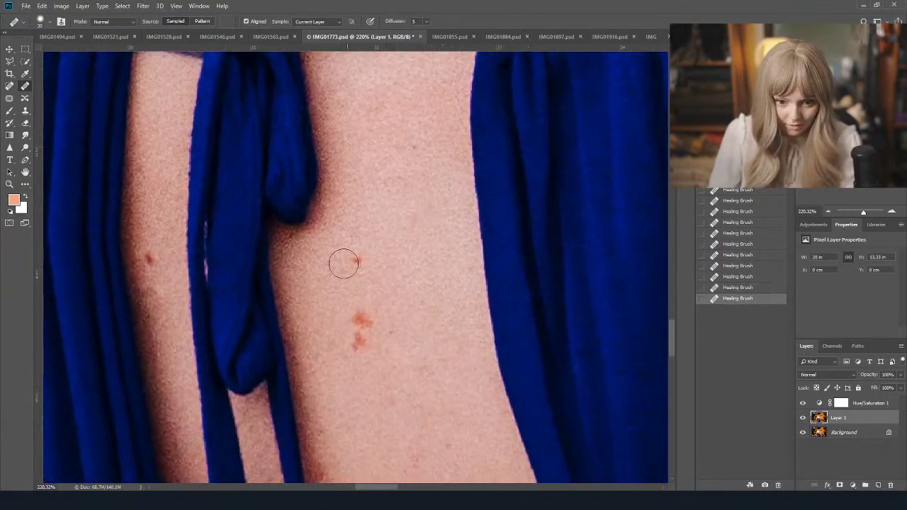
left_click(356, 257)
mouse_move(371, 320)
left_mouse_down()
mouse_move(356, 320)
mouse_move(392, 329)
mouse_move(348, 328)
left_mouse_up()
left_click(380, 411)
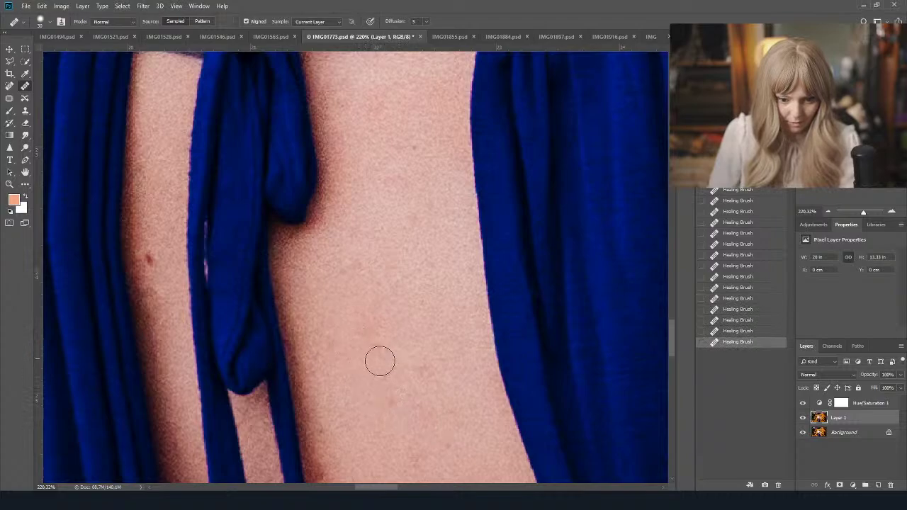
left_click(414, 169, "alt")
left_click(419, 307)
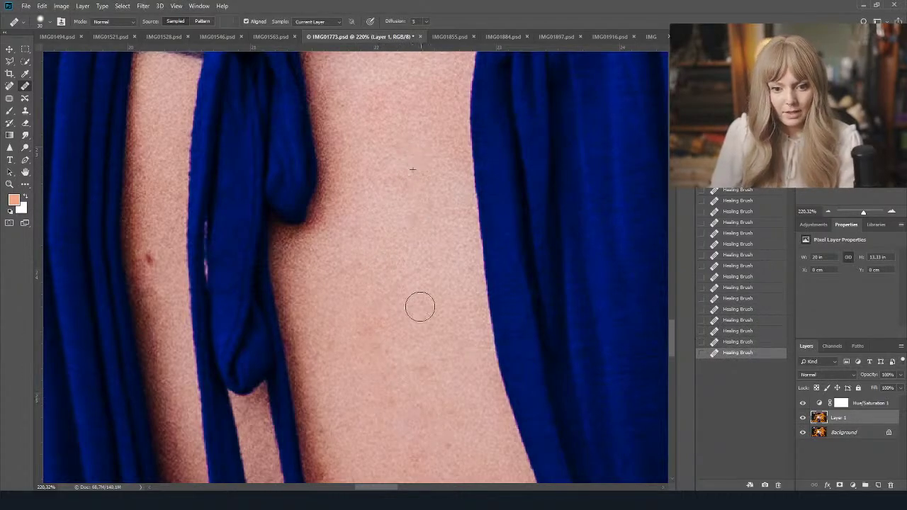
Step: Reduce the Healing Brush to 20 px and touch up the patchy skin where the reddish spots were
left_click(40, 20)
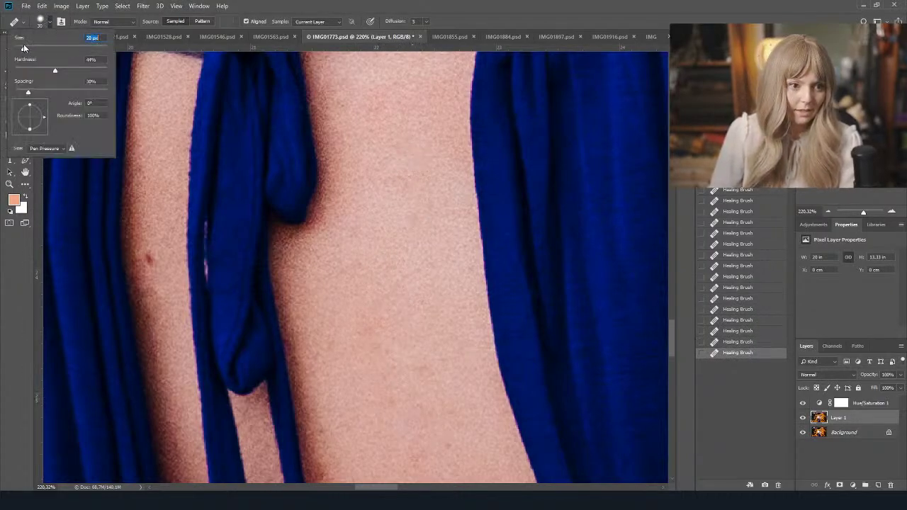
left_click(376, 250, "alt")
left_click(363, 301)
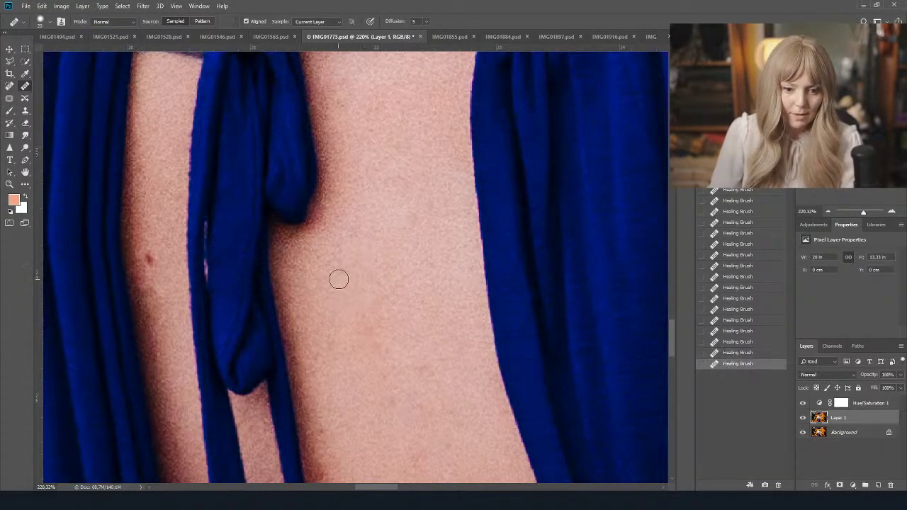
left_click(370, 296)
left_click(378, 367)
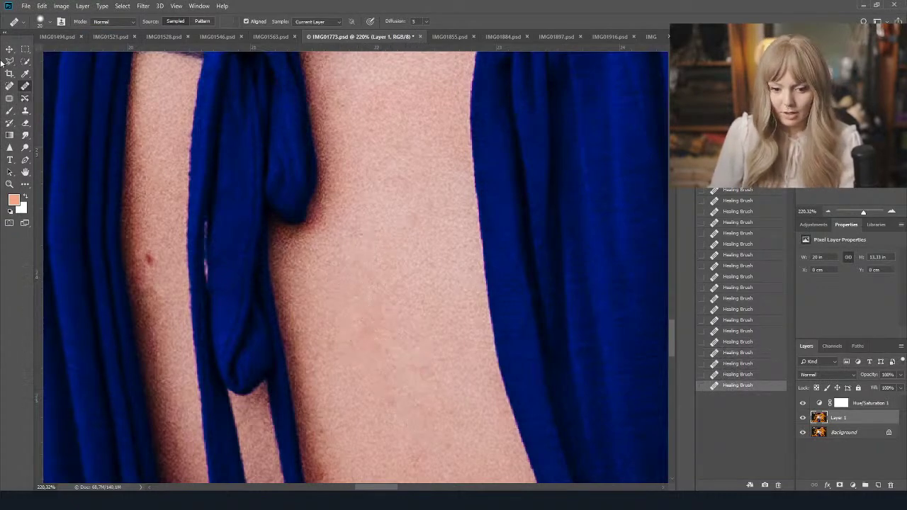
Step: Smooth the uneven healed patch beside the bow using the Clone Stamp with a 72 px brush
left_click(27, 110)
left_click(42, 23)
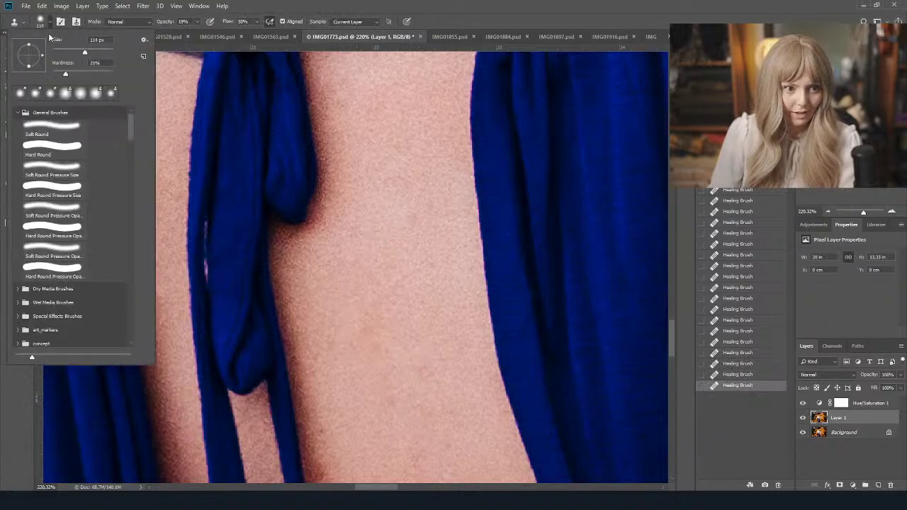
left_click(407, 303, "alt")
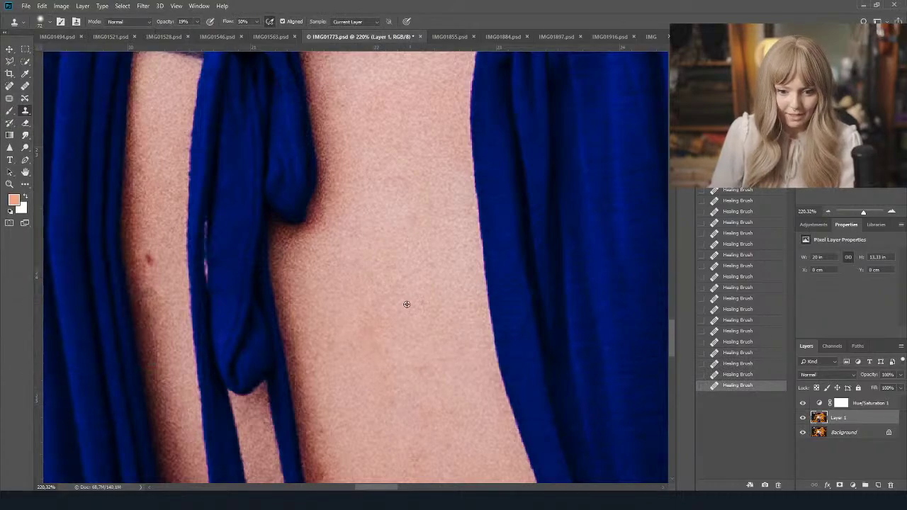
left_click(379, 329)
left_click(375, 365)
left_click(380, 379)
left_click(368, 351)
left_click(410, 383)
Step: Resample clean skin and clone over the uneven tones further up the back, beside the bow loop
left_click(415, 338, "alt")
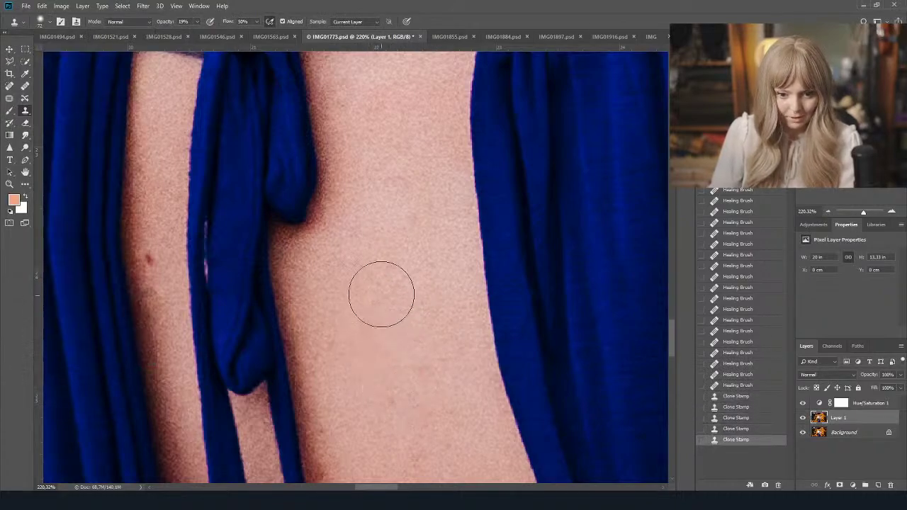
left_click(380, 280)
left_click(382, 260)
left_click(413, 285, "alt")
left_click(394, 227)
left_click(395, 195)
left_click(395, 146)
left_click(393, 144)
left_click(391, 162)
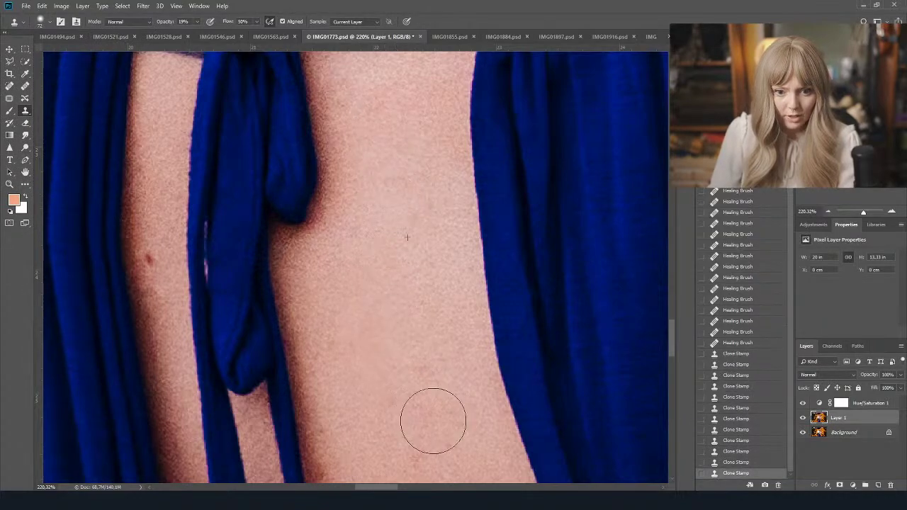
Step: Clone clean skin over the blotchy area of the back below the level of the bow
scroll(411, 289, "down", 6)
left_click_drag(447, 410, 424, 353)
scroll(426, 261, "up", 6)
left_click(377, 153, "alt")
left_click(403, 212)
left_click(397, 248)
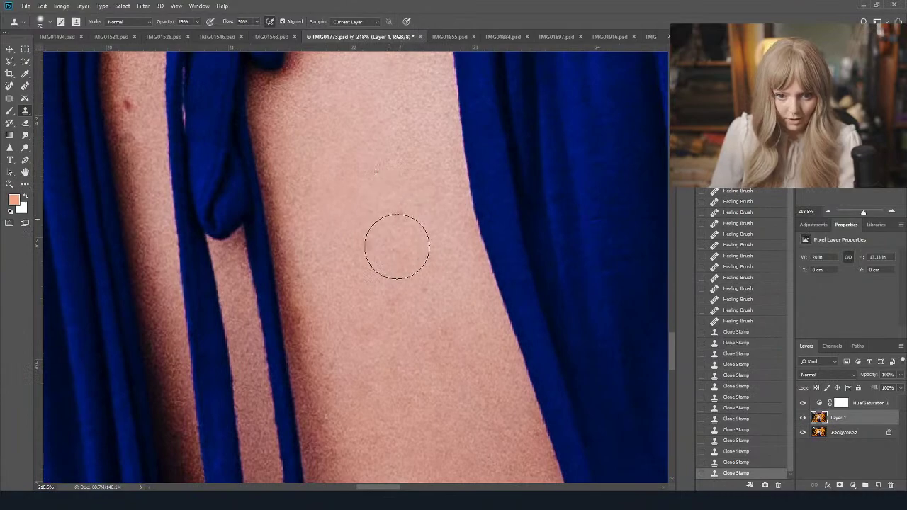
left_click(397, 248)
Step: Switch back to the Healing Brush and heal the faint spots left in the middle of the back
left_click(25, 86)
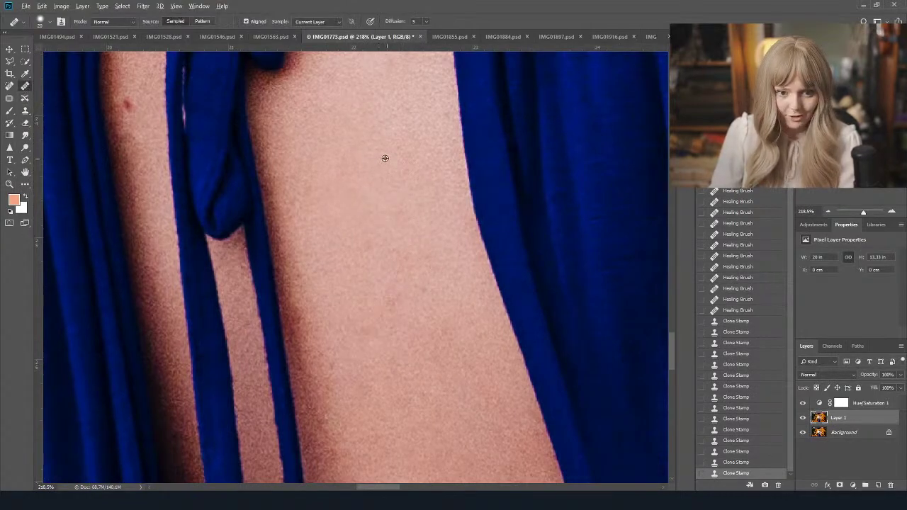
left_click(392, 210)
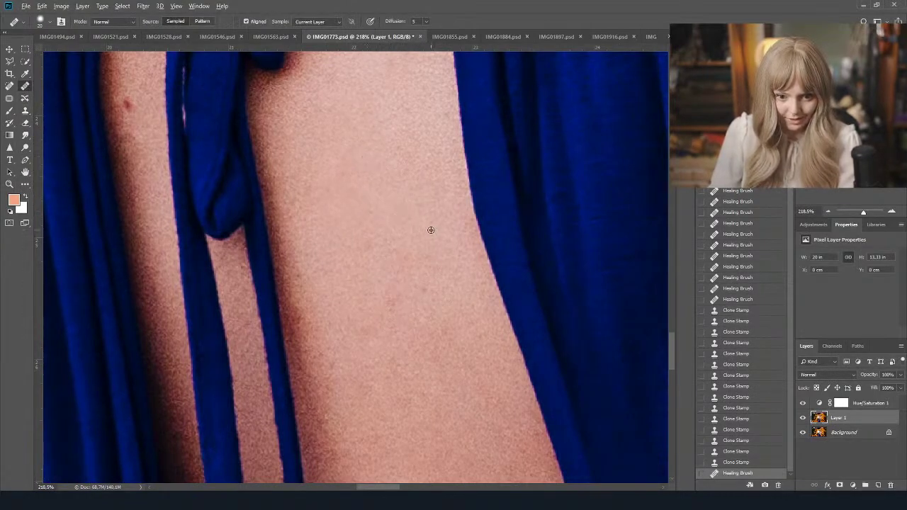
left_click(431, 230, "alt")
left_click(404, 230)
left_click(362, 235)
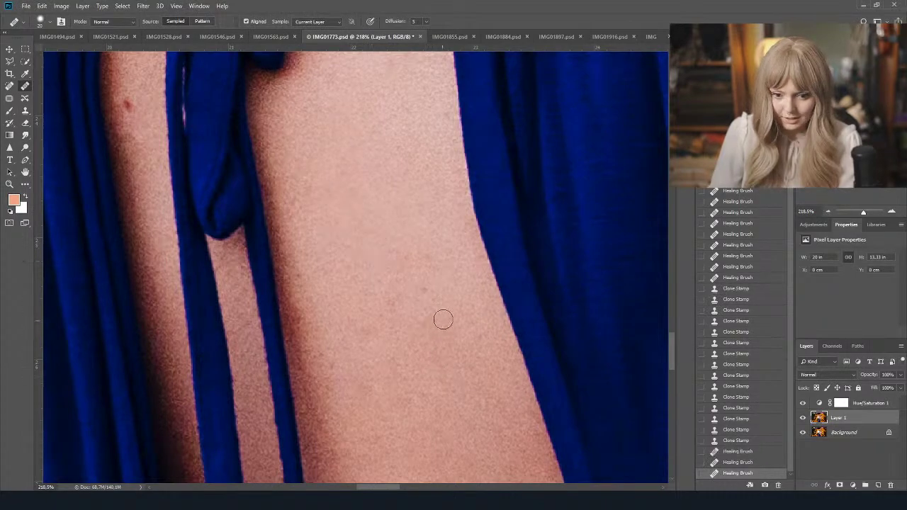
left_click(422, 295)
scroll(429, 251, "down", 3)
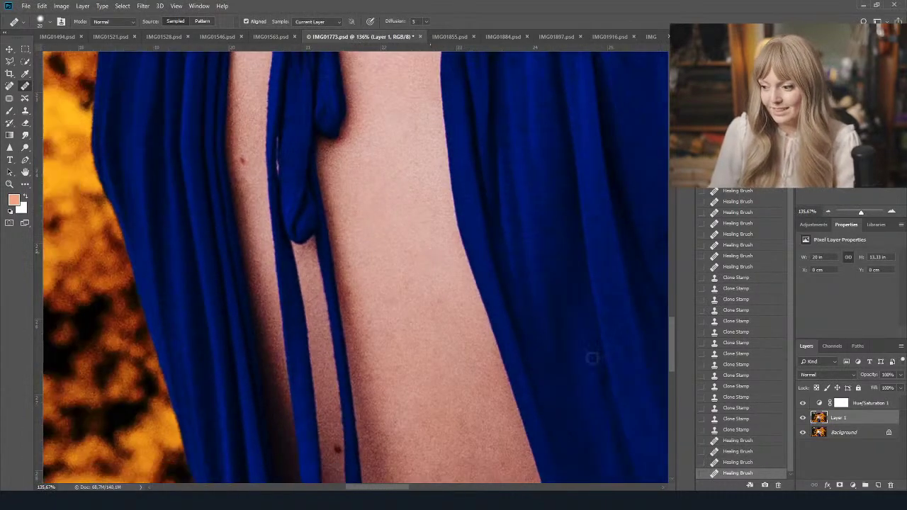
Step: Duplicate Layer 1 and heal the remaining faint marks on the middle of the back on the copy
key("ctrl+j")
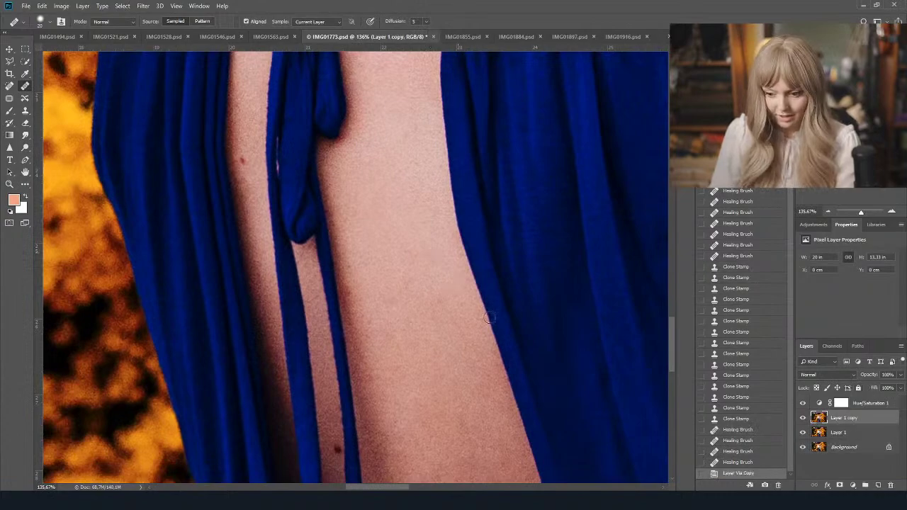
left_click(443, 302)
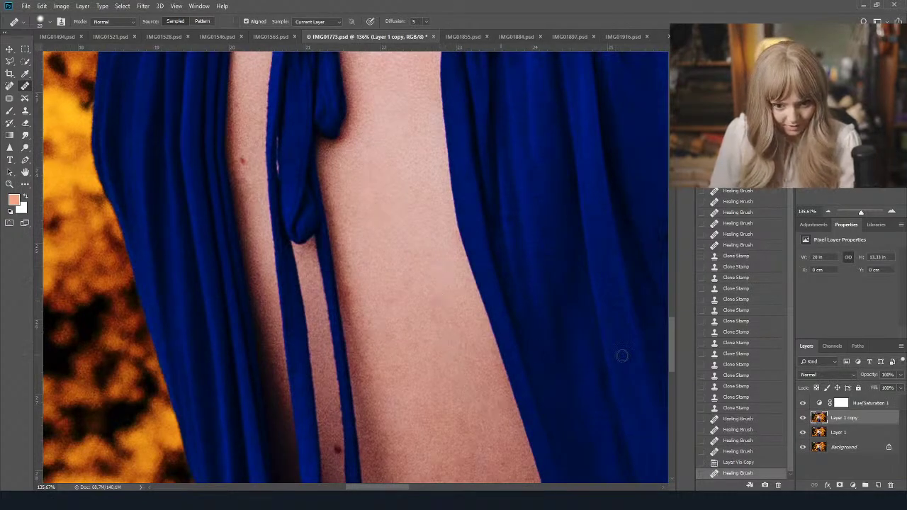
scroll(418, 309, "up", 3)
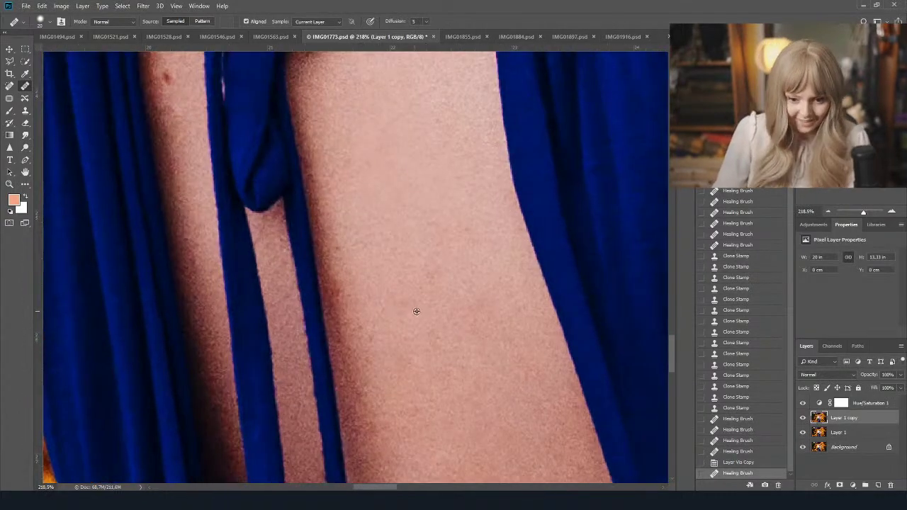
left_click(481, 341)
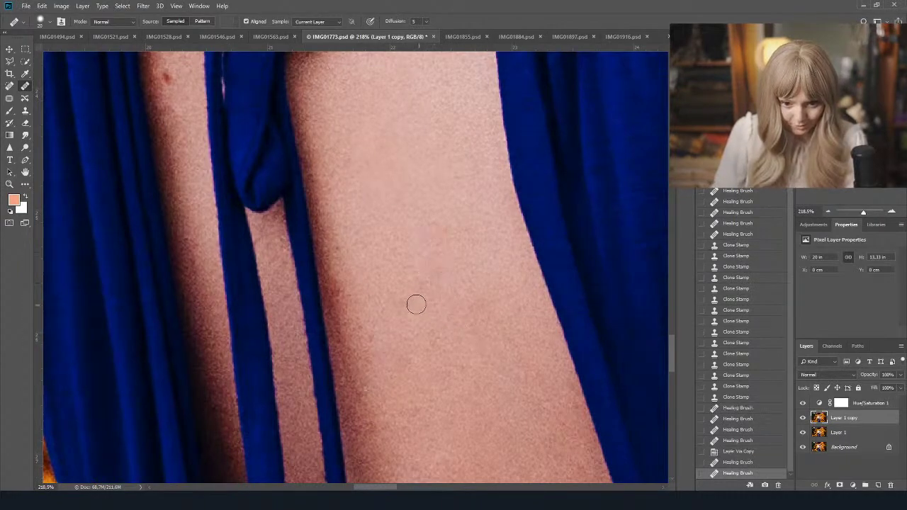
left_click(458, 382)
left_click(436, 345)
Step: Heal the mole and the surrounding marks on the strip of skin between the dress edge and the bow ties
left_click_drag(245, 120, 395, 250)
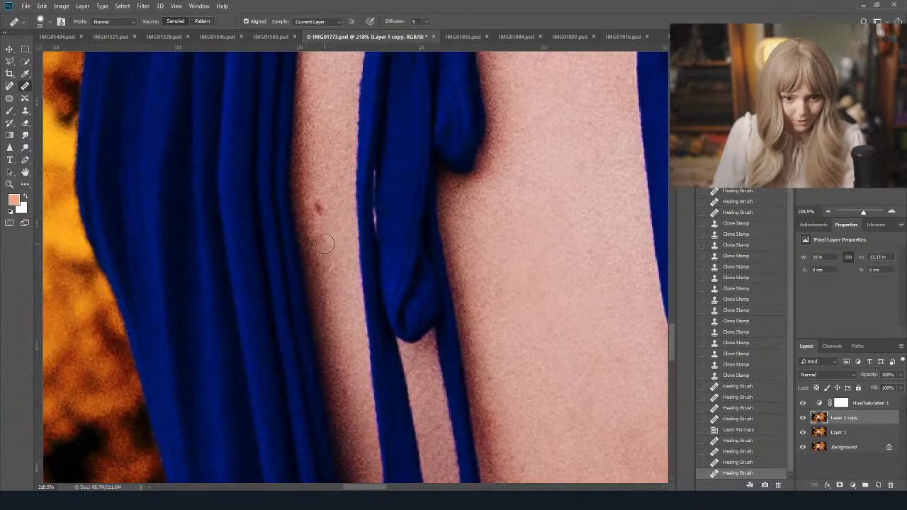
left_click(324, 244)
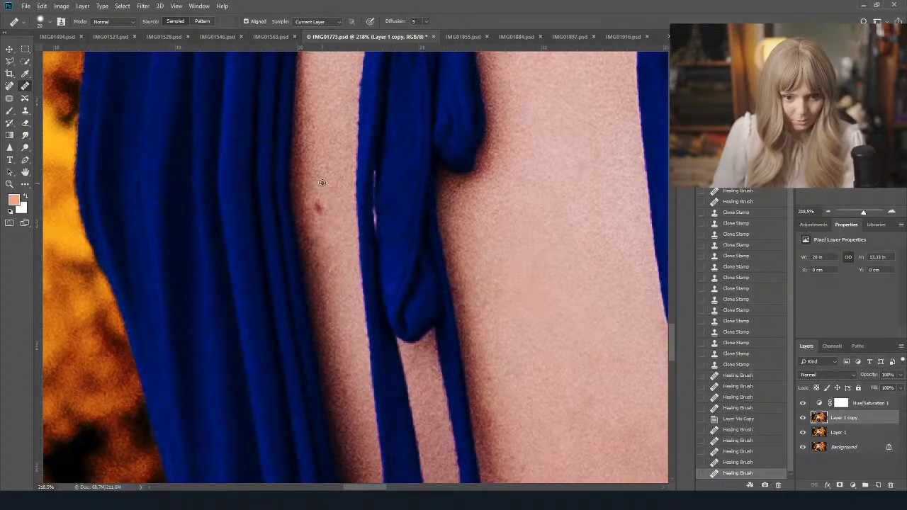
left_click(319, 211)
left_click(314, 205)
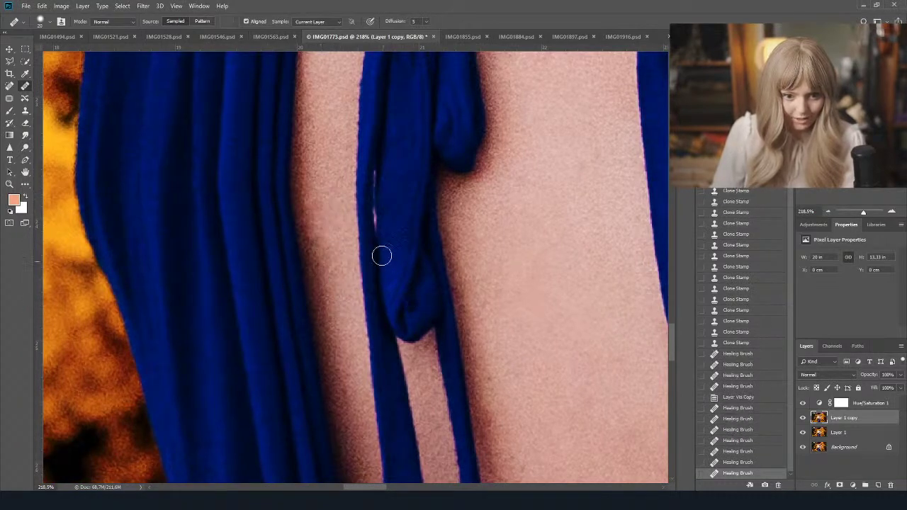
left_click(317, 230)
left_click(322, 209)
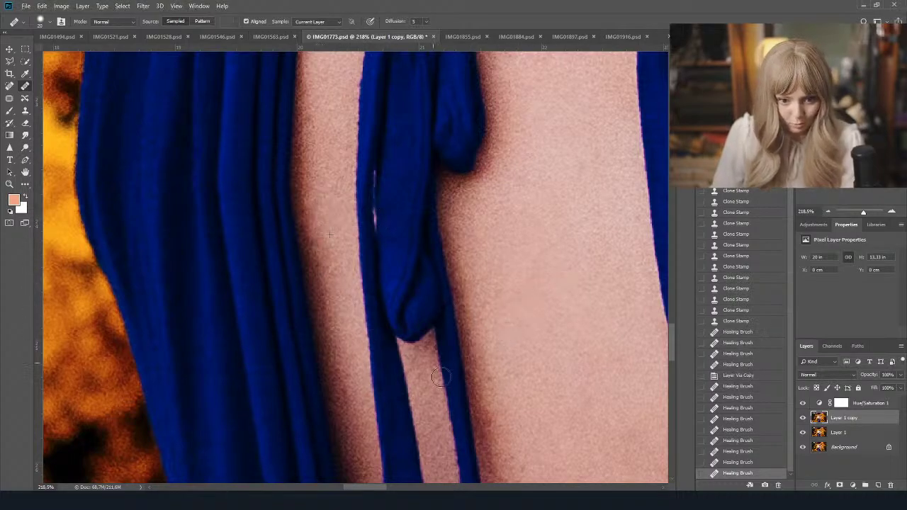
Step: Heal a faint mark on the shaded skin of the lower back beside the hanging tie
left_click_drag(512, 324, 482, 142)
mouse_move(458, 313)
left_mouse_down()
mouse_move(460, 99)
mouse_move(555, 275)
left_mouse_up()
left_click(554, 171)
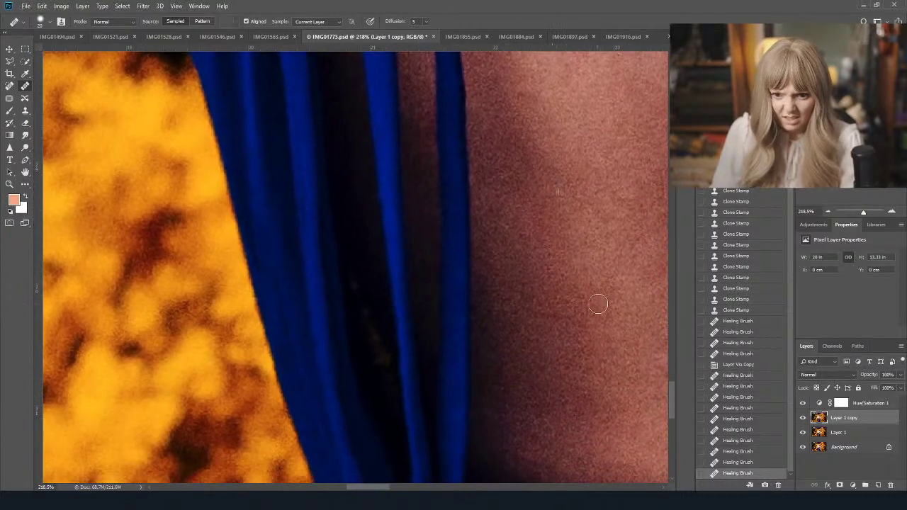
Step: Switch to the Clone Stamp, set its size to 53 px, and clone sampled skin over the reddish area above the belt
scroll(581, 222, "down", 5)
scroll(580, 223, "down", 4)
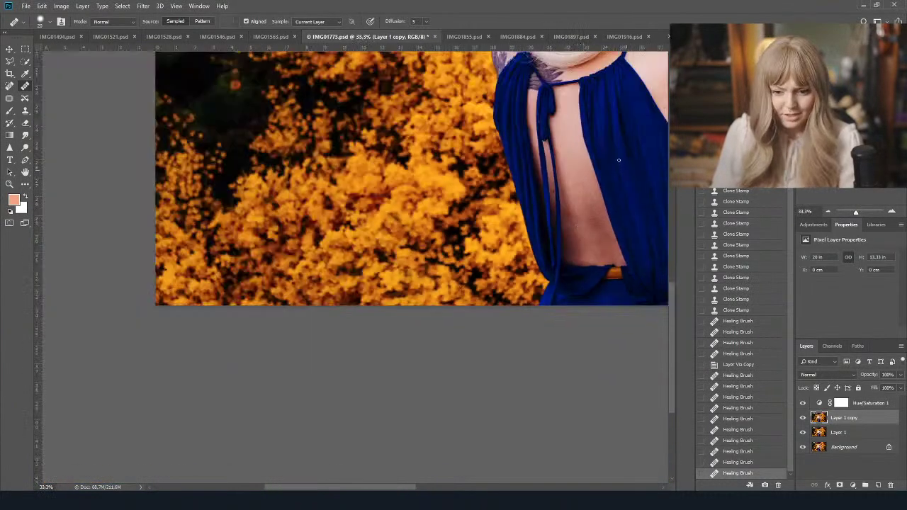
left_click_drag(610, 160, 421, 254)
scroll(392, 334, "up", 5)
scroll(392, 334, "up", 6)
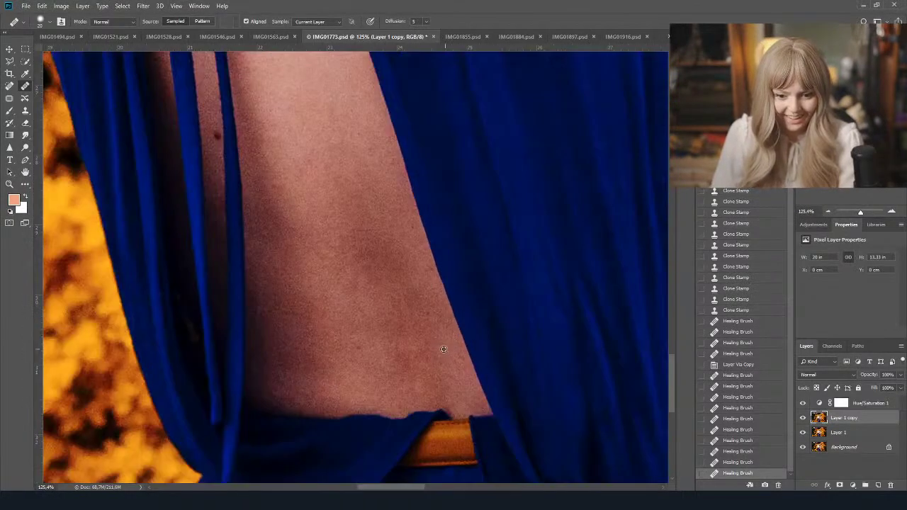
left_click(25, 116)
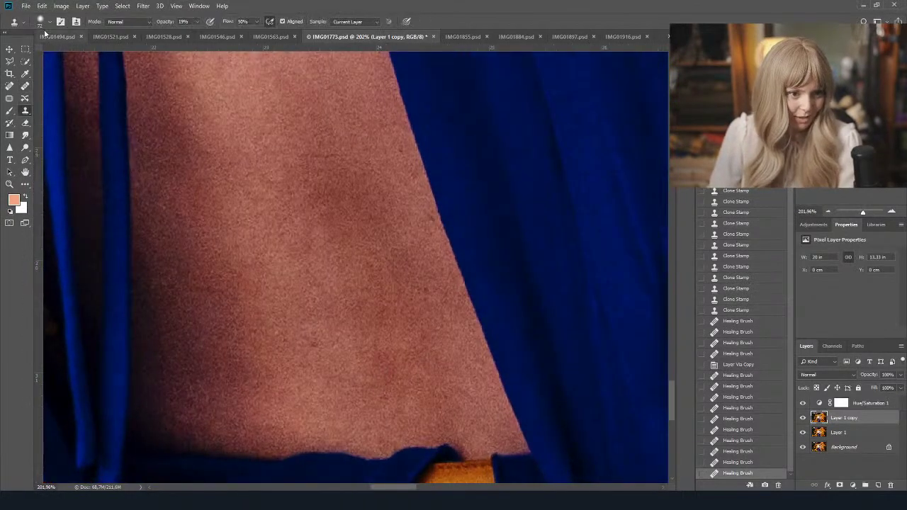
left_click(49, 22)
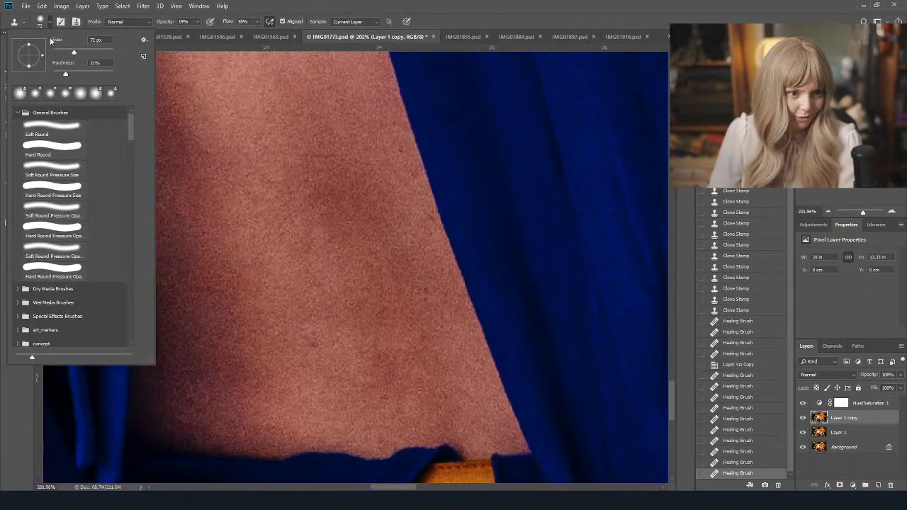
left_click(348, 350, "alt")
left_click(378, 385)
left_click(366, 366)
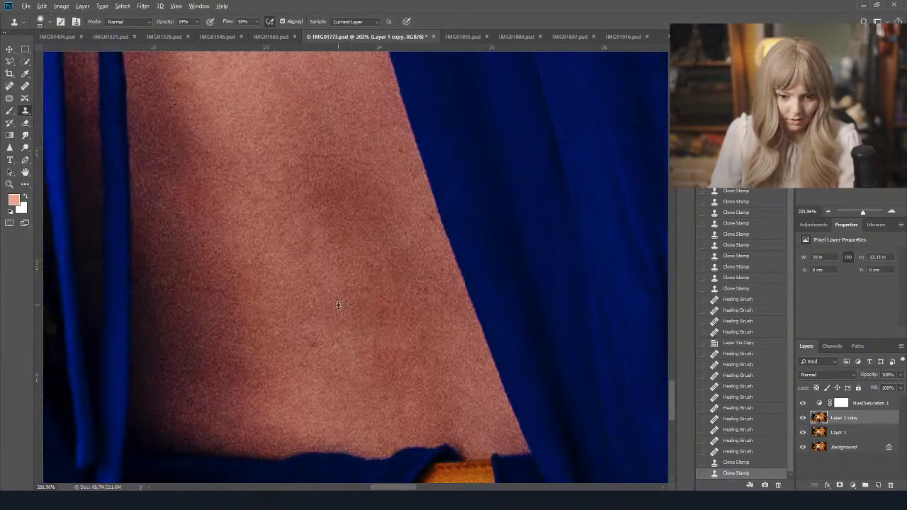
Step: Try to clone lighter skin over the dark patches in the middle and lower part of the back
left_click(338, 305, "alt")
left_click(393, 381)
left_click(385, 347)
left_click(322, 163)
left_click(357, 312)
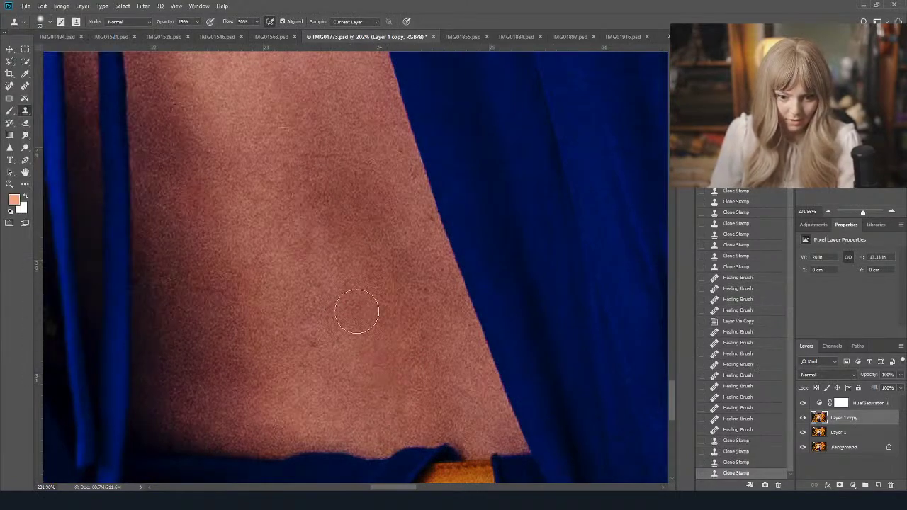
left_click(291, 95)
left_click(344, 155)
left_click(368, 211)
left_click(406, 390)
left_click(331, 277, "alt")
scroll(332, 277, "down", 8)
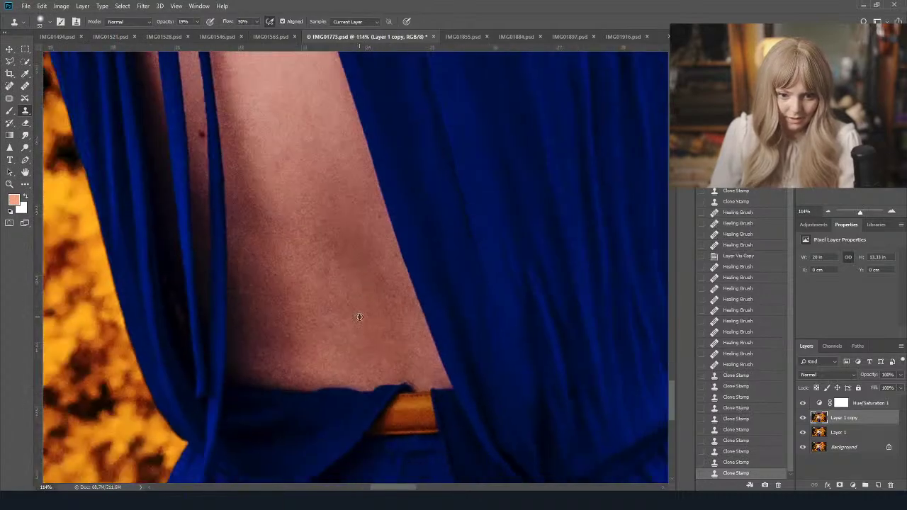
Step: Compare the lower back with the copy layer hidden, and revert the history to the first Clone Stamp stroke
scroll(413, 335, "up", 6)
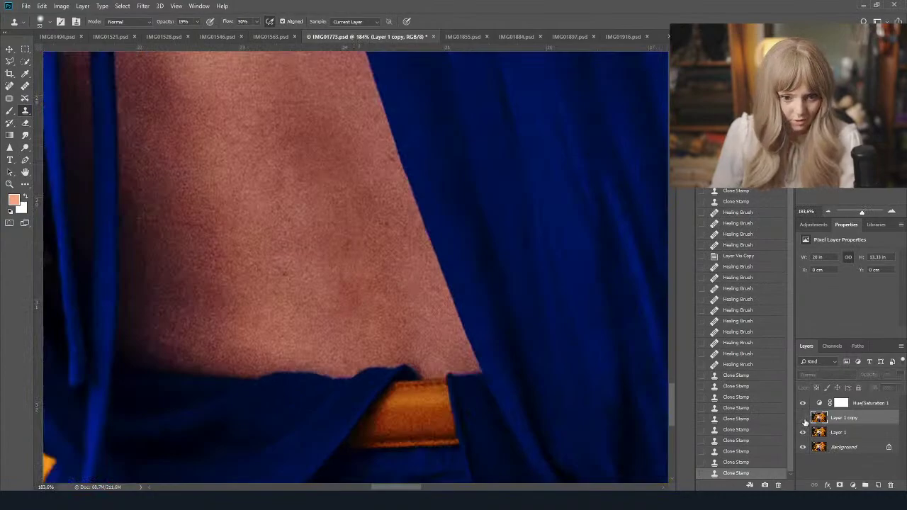
left_click(737, 440)
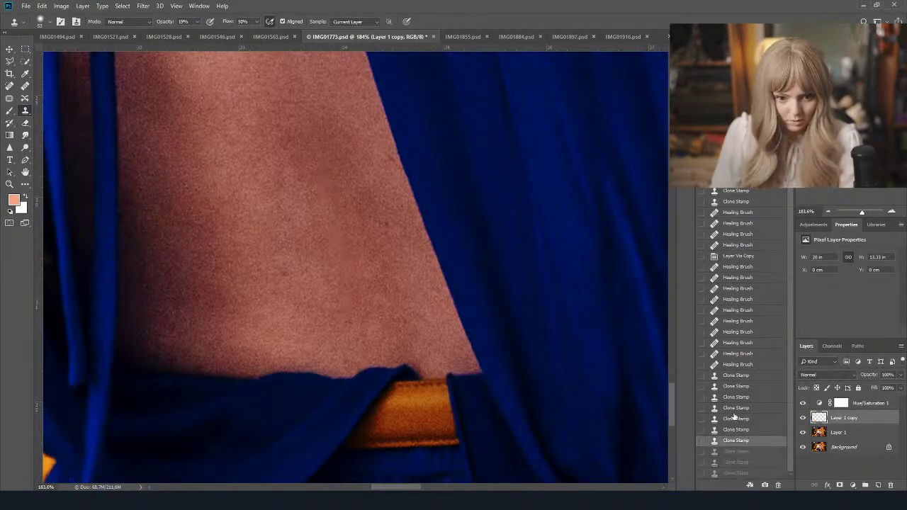
left_click(736, 408)
left_click(735, 377)
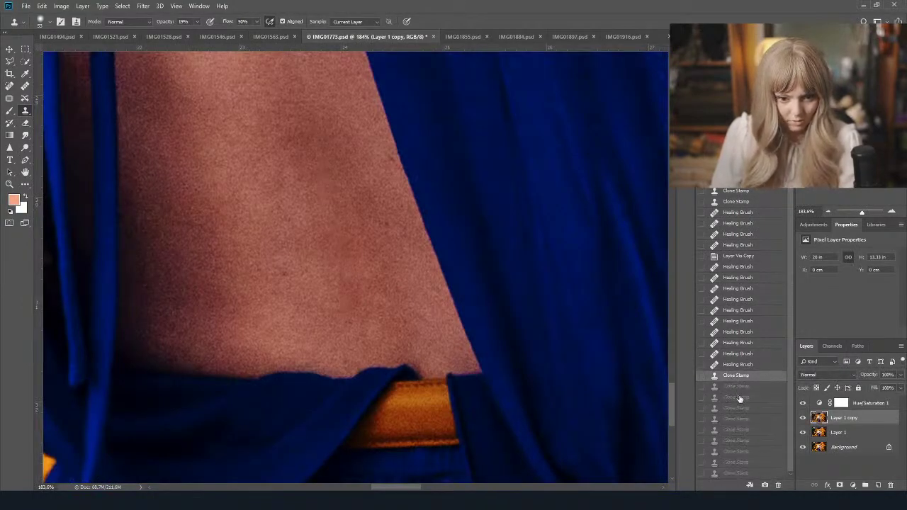
Step: Resample nearby skin and clone over the reddish patch a little above the belt
left_click(347, 290, "alt")
left_click(349, 277)
left_click(348, 274)
left_click(345, 269)
left_click(345, 270)
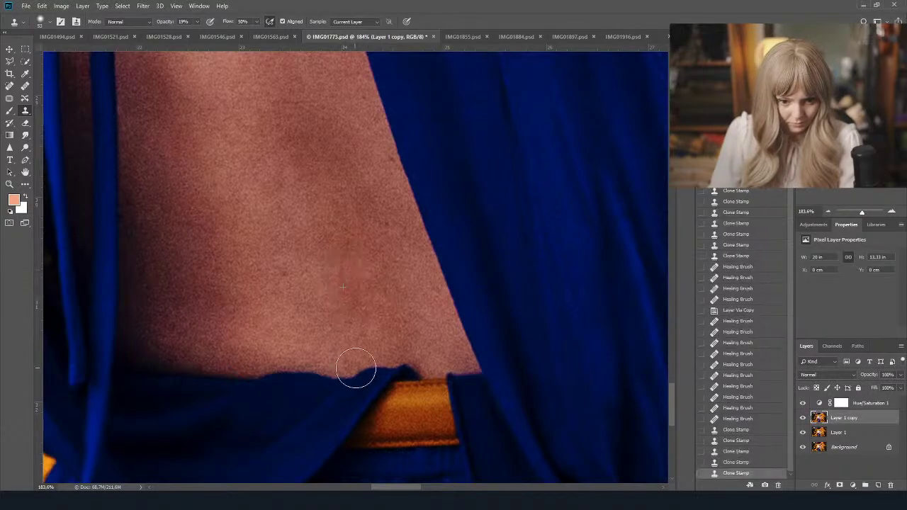
left_click(318, 242, "alt")
left_click(330, 258)
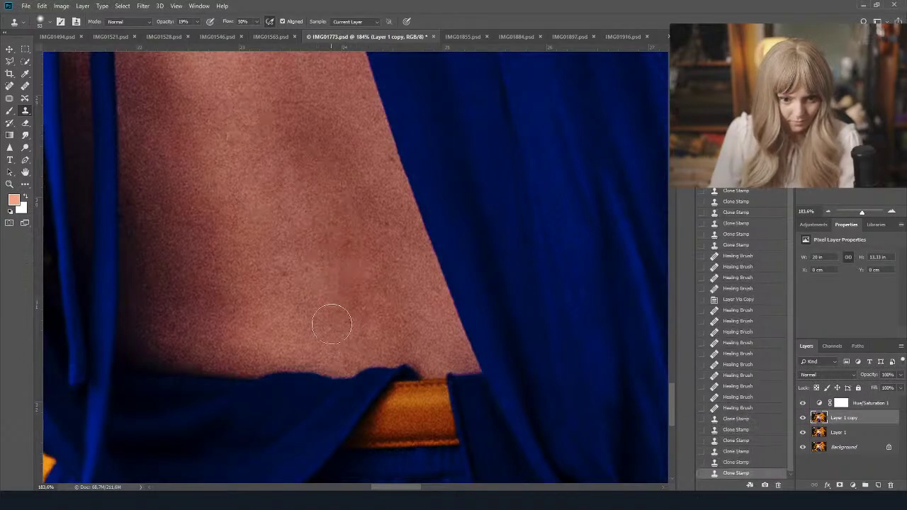
Step: Sample the lighter skin of the lower back and clone long strokes along its centre and down towards the belt
left_click(261, 231, "alt")
left_click_drag(270, 214, 233, 140)
mouse_move(279, 251)
left_mouse_down()
mouse_move(269, 163)
mouse_move(239, 75)
left_mouse_up()
left_click_drag(312, 265, 350, 337)
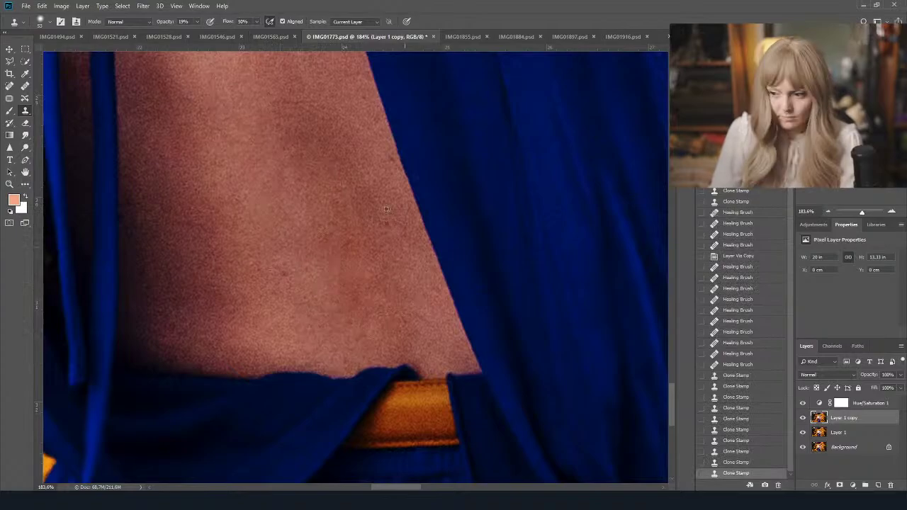
Step: Clone skin over the uneven shading along the lighter centre of the back, above the lower-back shadows
scroll(386, 213, "down", 10)
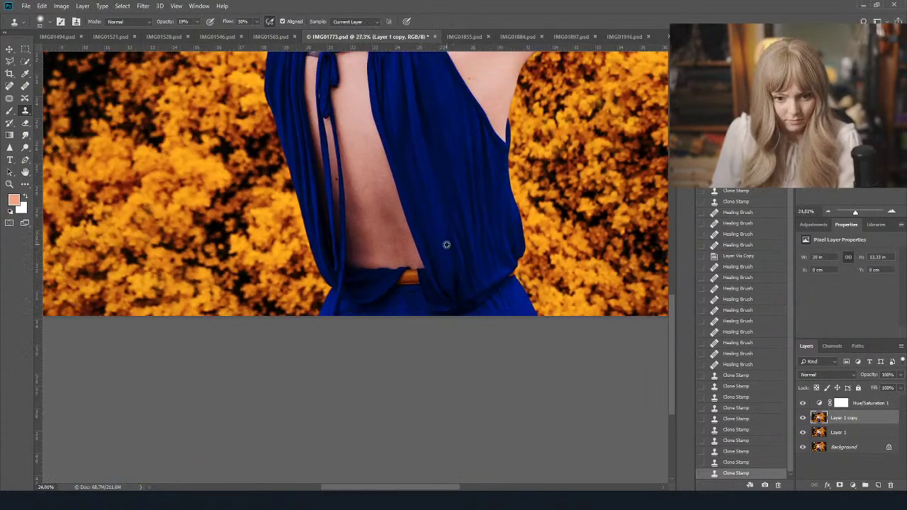
scroll(446, 245, "down", 2)
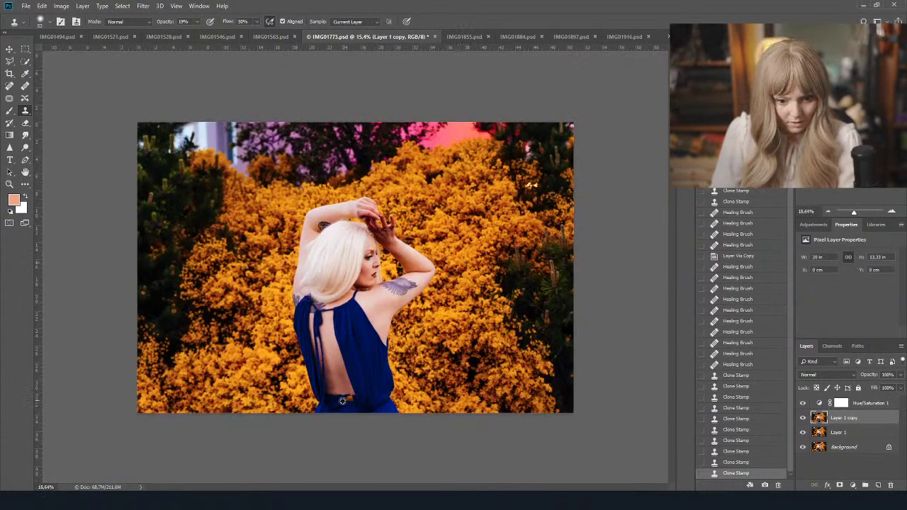
scroll(342, 401, "up", 6)
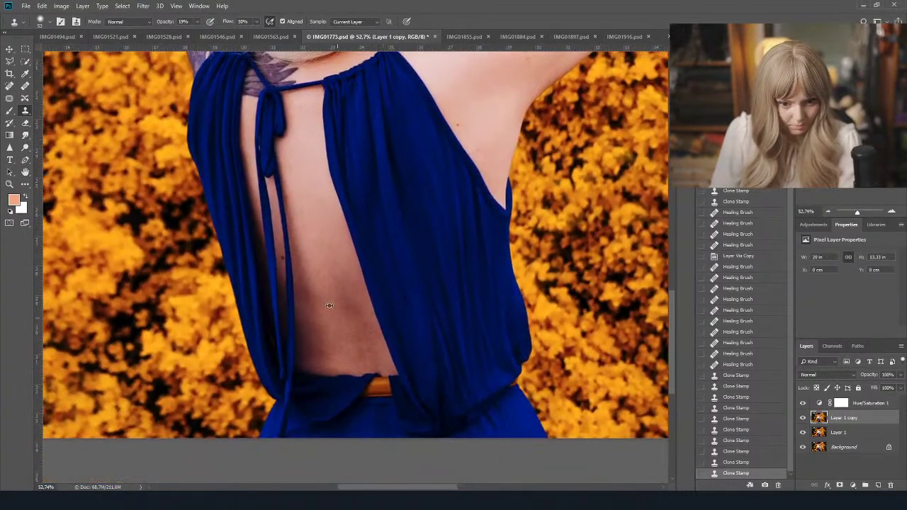
scroll(329, 305, "up", 5)
left_click(310, 220)
left_click(314, 244)
left_click(298, 243)
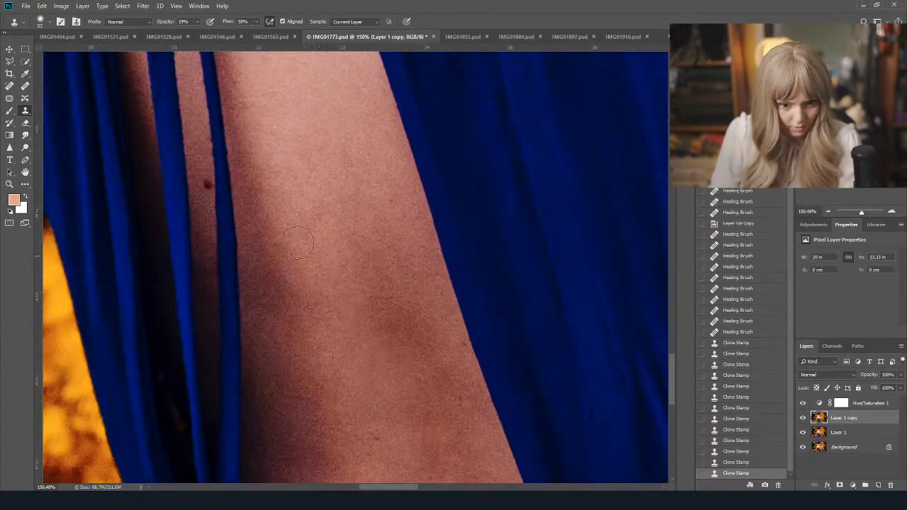
left_click(304, 202)
left_click(314, 151)
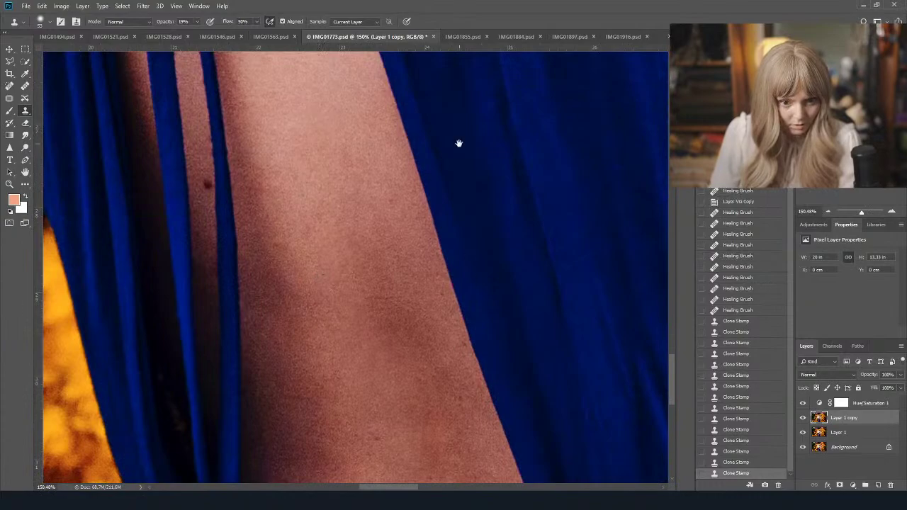
Step: Try to clone smoother skin over the wrist of the hand with the ring, and revert those strokes
left_click_drag(459, 143, 414, 377)
left_click_drag(558, 195, 342, 275)
left_click_drag(543, 251, 243, 318)
left_click_drag(412, 226, 411, 426)
mouse_move(337, 218)
left_mouse_down()
mouse_move(429, 360)
mouse_move(422, 422)
left_mouse_up()
mouse_move(358, 304)
left_mouse_down()
mouse_move(450, 404)
mouse_move(486, 385)
left_mouse_up()
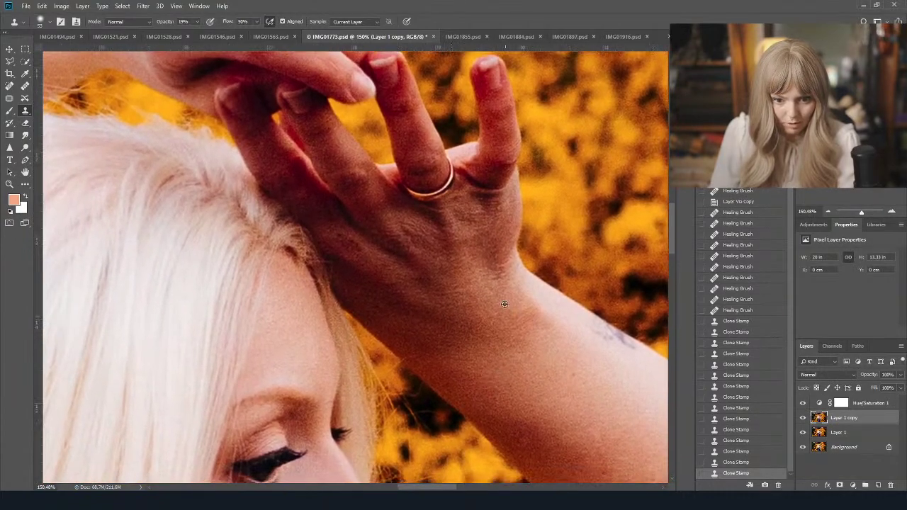
left_click(484, 304)
left_click(529, 380)
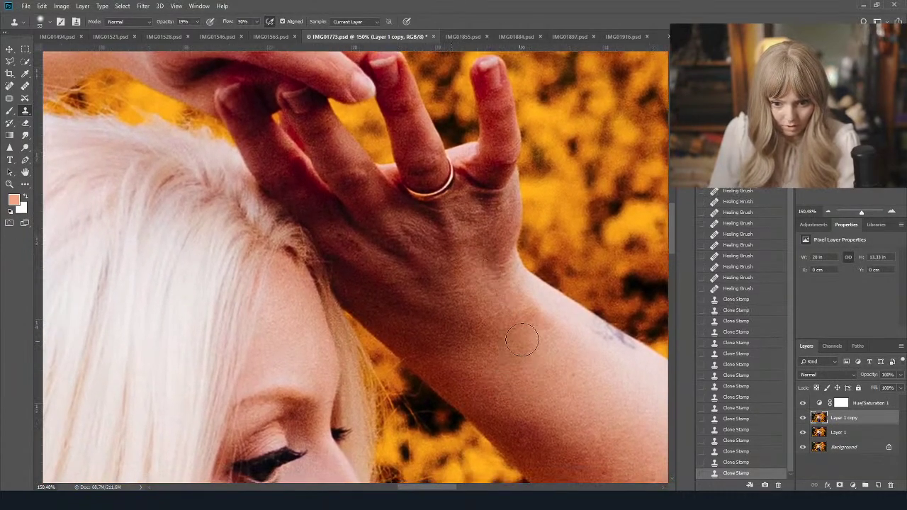
left_click(742, 451)
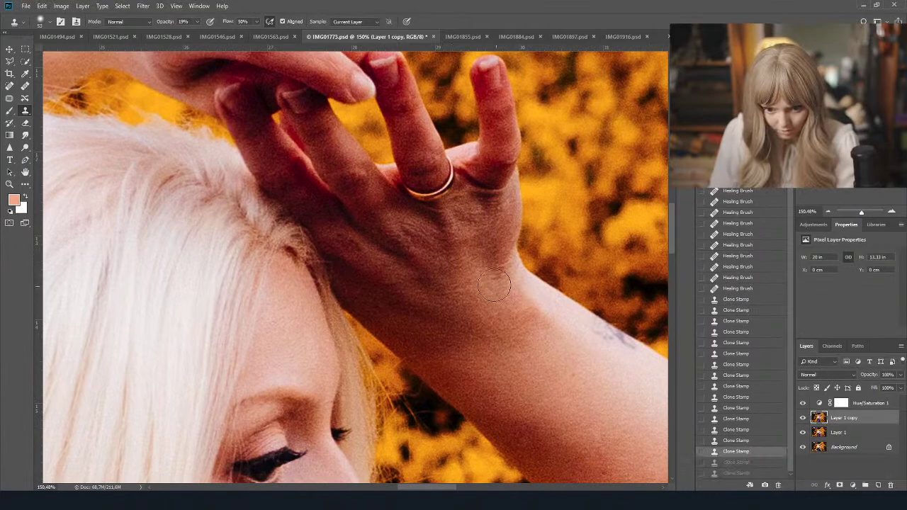
Step: Clone smoother skin over the wrist creases and the back of the hand with the ring
left_click(494, 286)
left_click(527, 355)
left_click(484, 322)
left_click(447, 289)
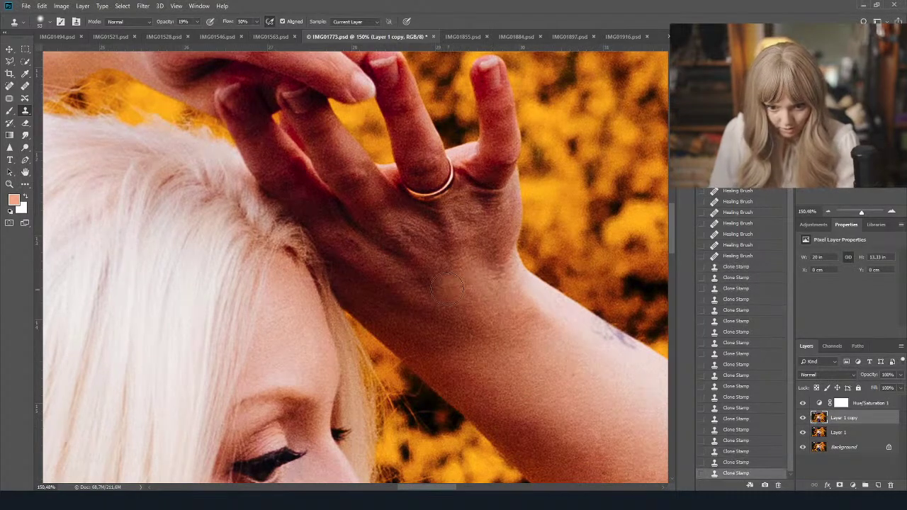
left_click(429, 383)
left_click(374, 248, "alt")
Step: Sample clean skin on the chin and clone over the dark patch between the lower lip and the chin
left_click_drag(317, 142, 575, 344)
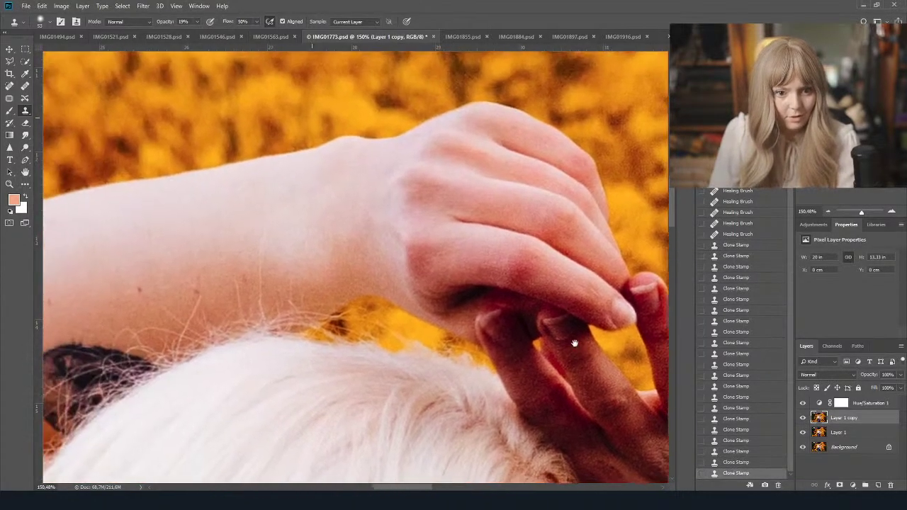
left_click_drag(375, 248, 397, 248)
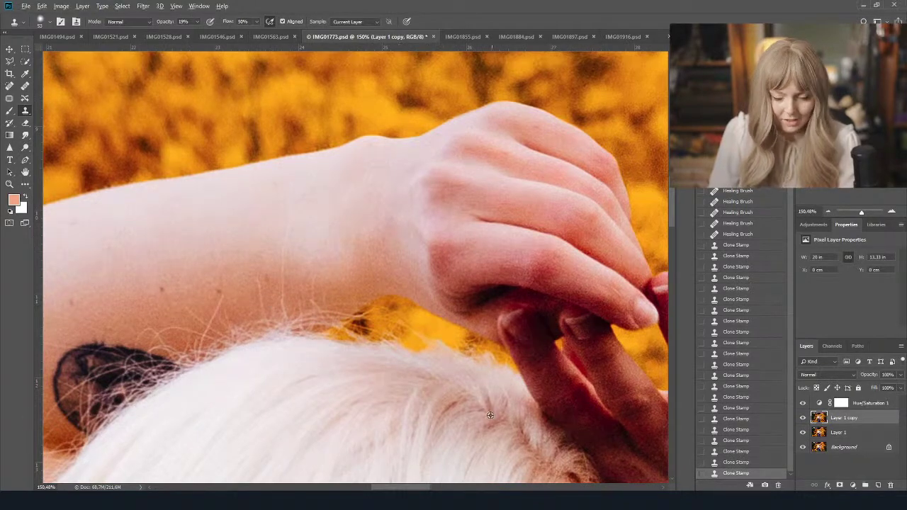
mouse_move(455, 426)
left_mouse_down()
mouse_move(426, 338)
mouse_move(369, 314)
mouse_move(338, 243)
left_mouse_up()
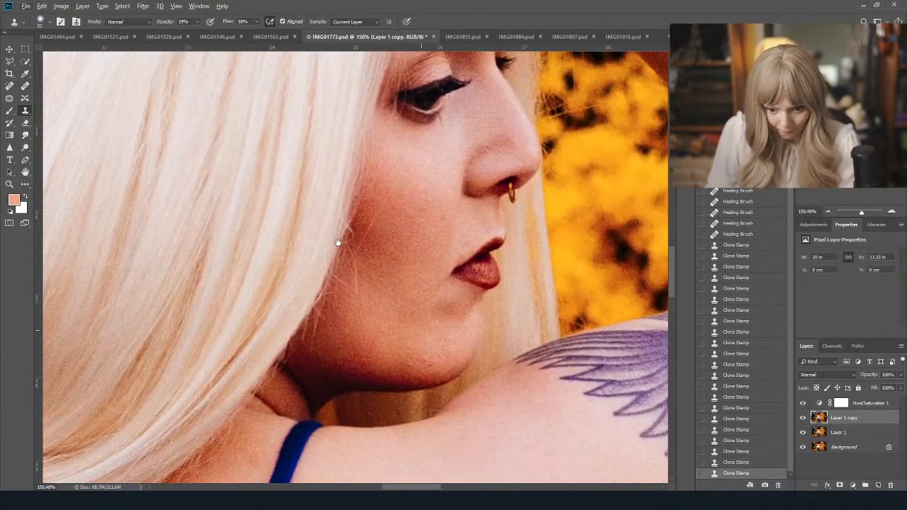
scroll(441, 304, "up", 3)
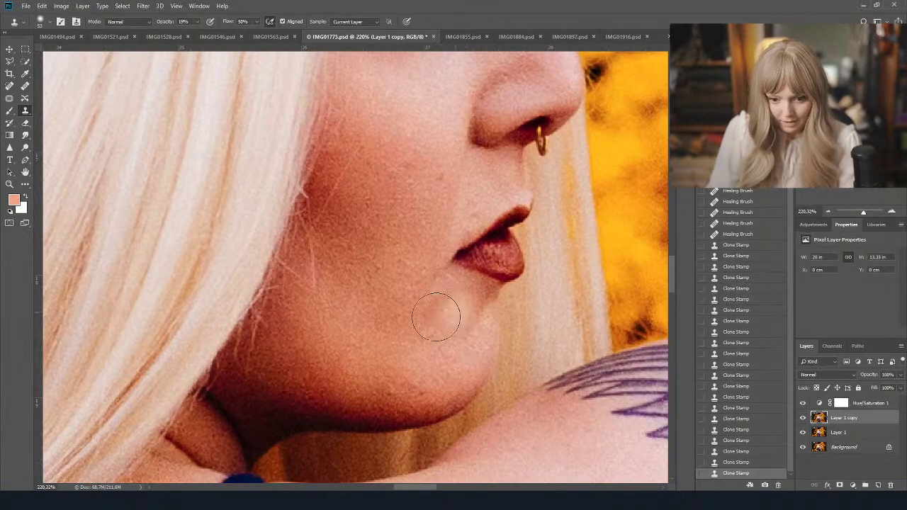
left_click(439, 348, "alt")
left_click(443, 333)
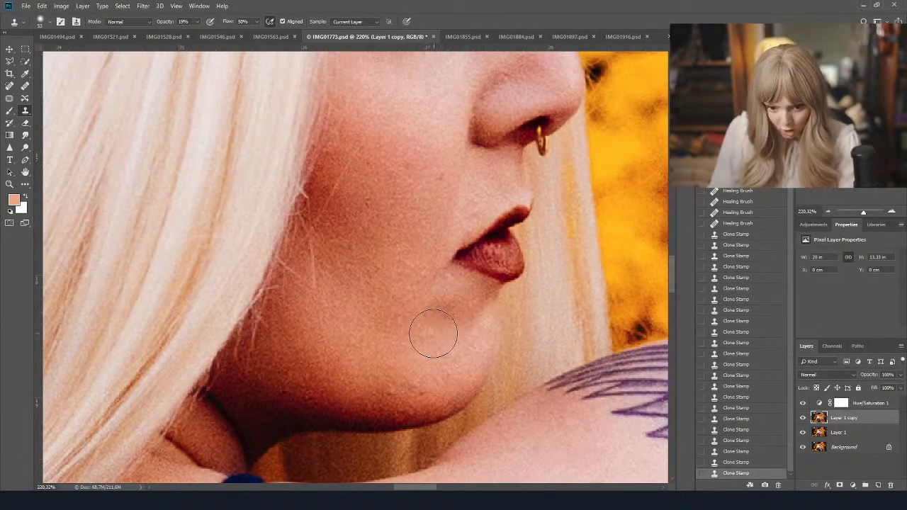
left_click(434, 334)
left_click(416, 325)
left_click(436, 344, "alt")
left_click(447, 316)
left_click(427, 299)
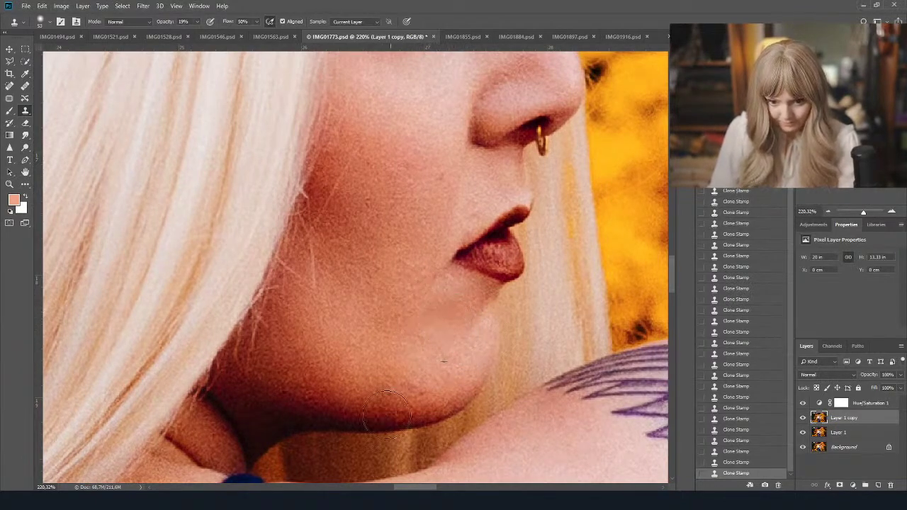
Step: Reduce the clone brush to 32 px, clone skin above the corner of the mouth, and sample clean skin on the chin
left_click(45, 24)
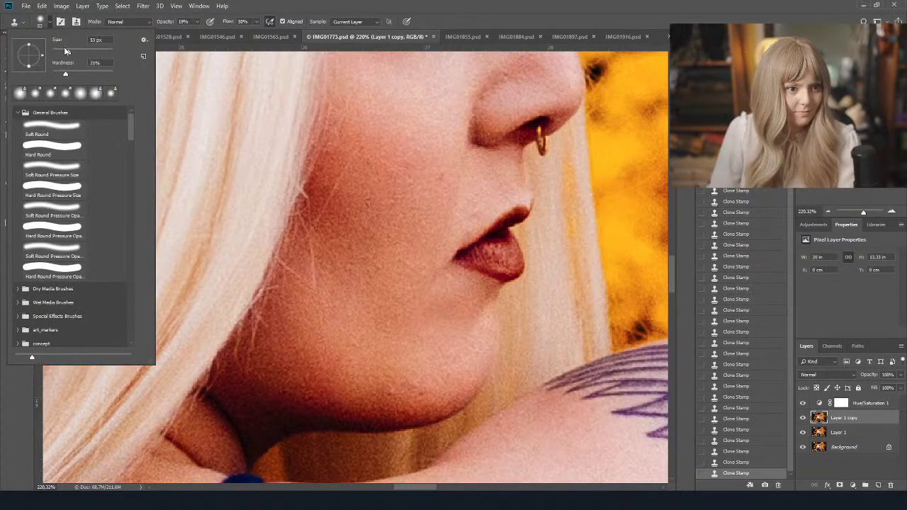
key("Return")
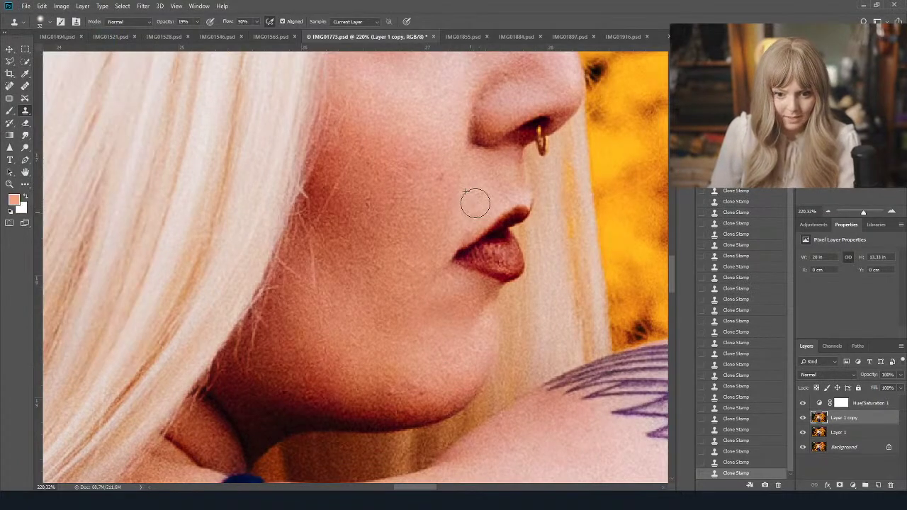
left_click_drag(469, 223, 477, 228)
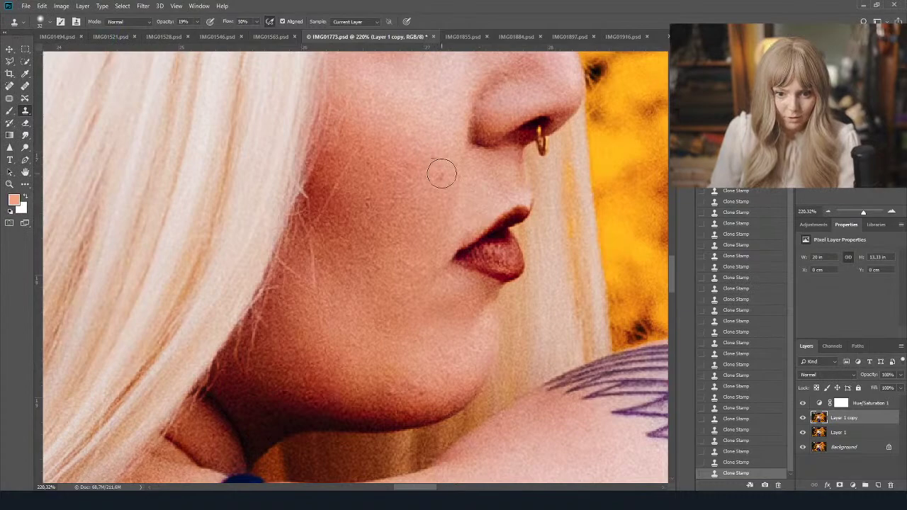
left_click(444, 379, "alt")
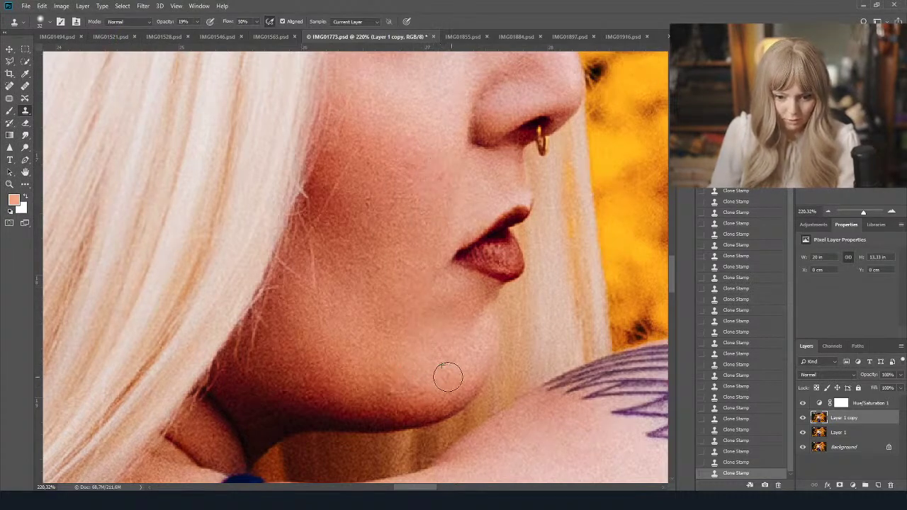
scroll(460, 318, "down", 6)
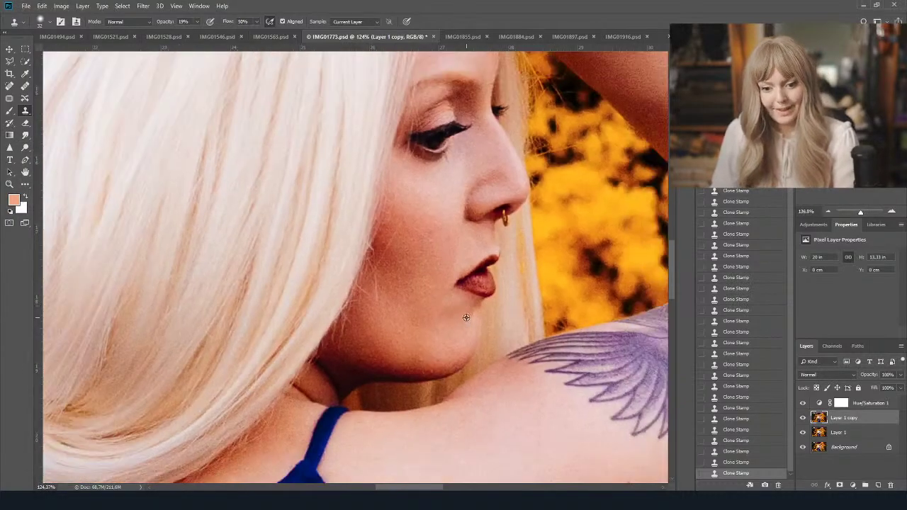
Step: Enlarge the clone brush to 51 px, sample the chin skin, and clone it over the patch below the corner of the mouth
scroll(460, 305, "up", 9)
left_click(43, 25)
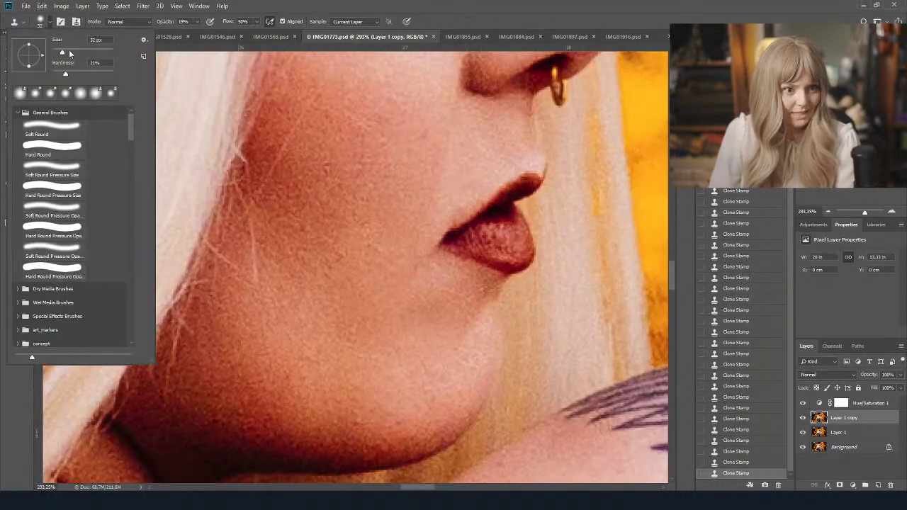
left_click(68, 52)
left_click(404, 356, "alt")
left_click(410, 311)
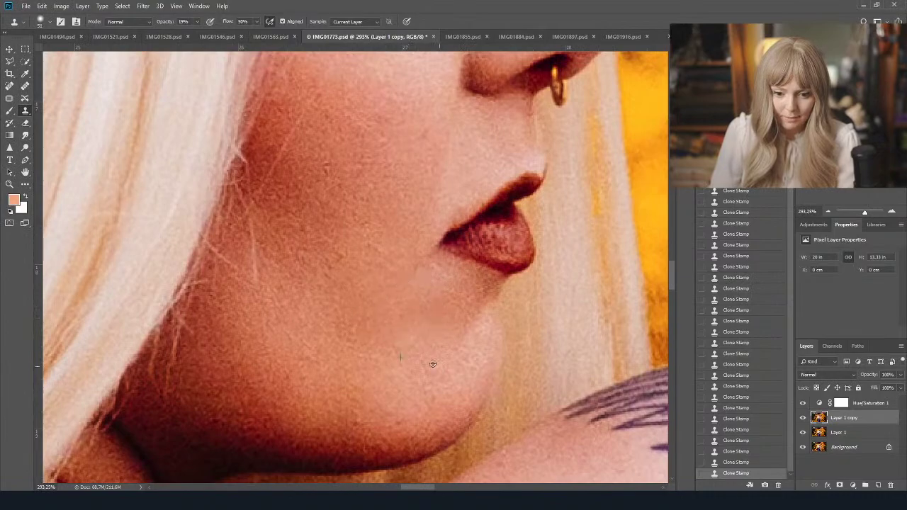
Step: Examine the retouched chin in the whole portrait, and inspect the cheek, lips, nose and eye area up close
scroll(387, 227, "down", 8)
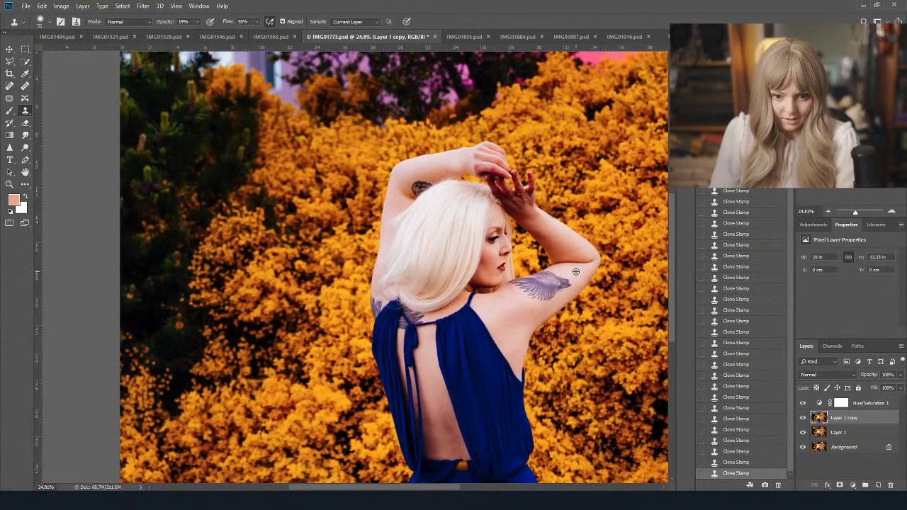
scroll(576, 272, "up", 6)
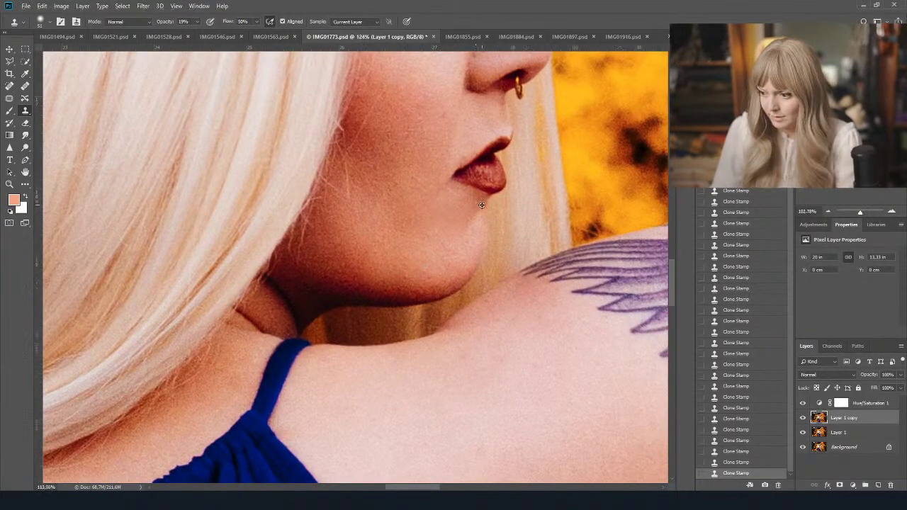
scroll(482, 205, "down", 4)
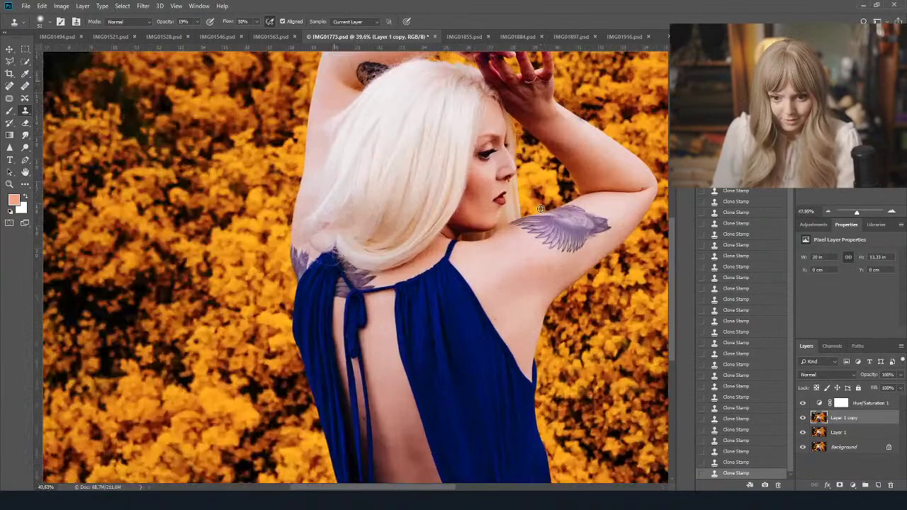
scroll(540, 209, "up", 3)
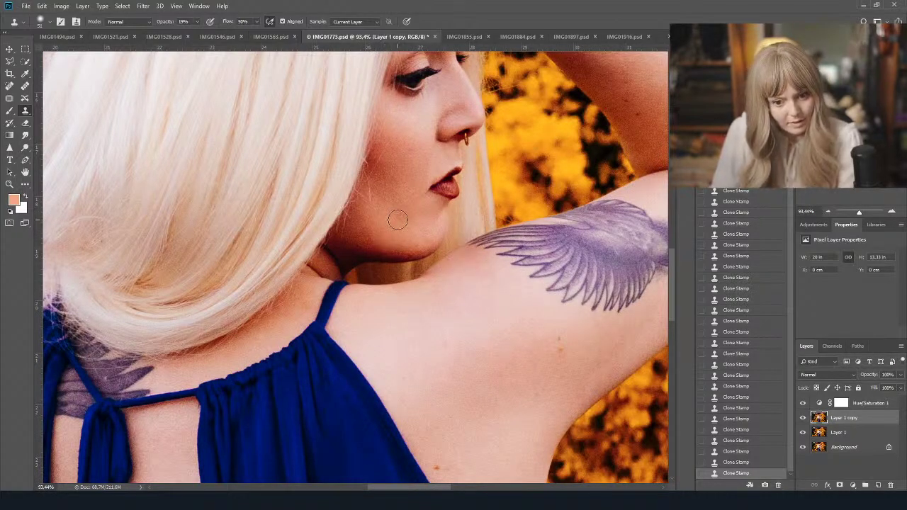
scroll(420, 193, "up", 4)
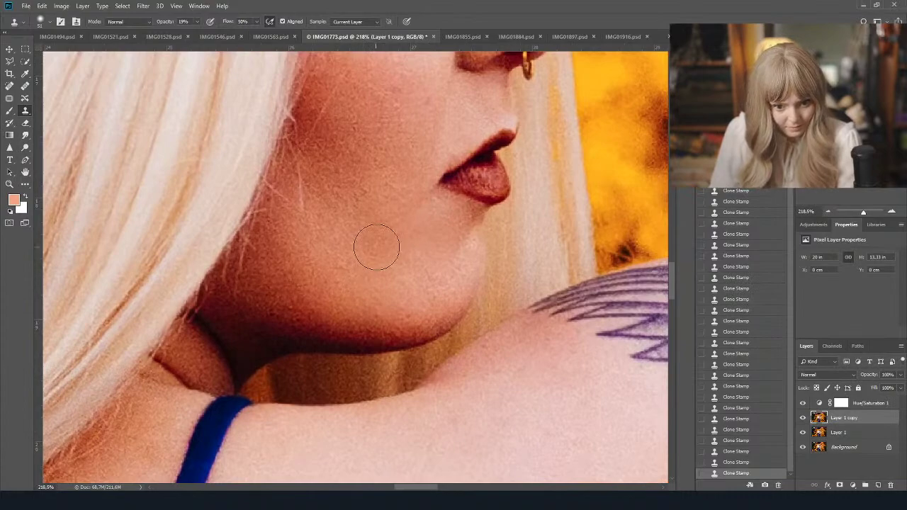
left_click_drag(465, 237, 437, 366)
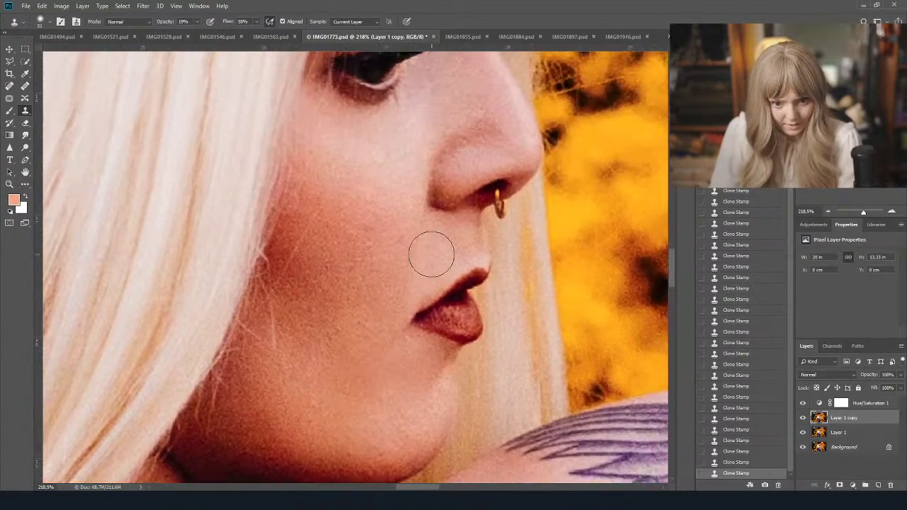
left_click_drag(349, 167, 346, 266)
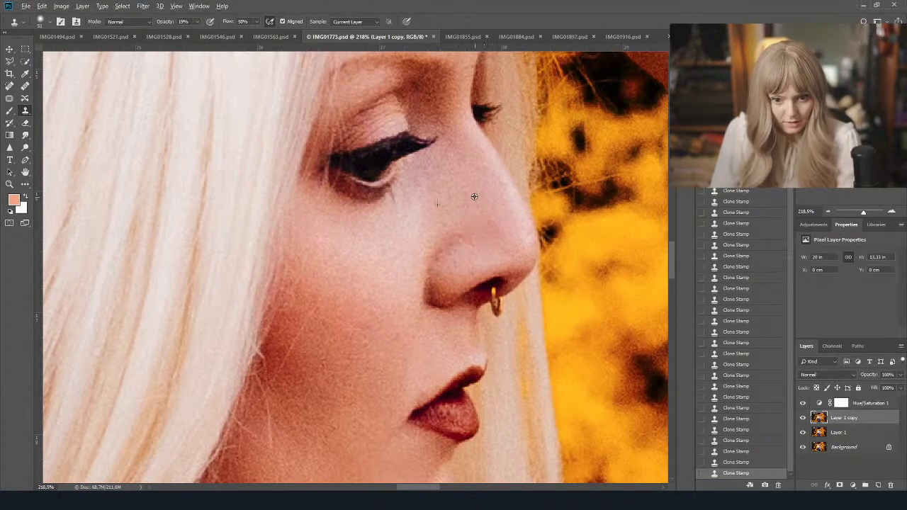
left_click_drag(488, 261, 472, 385)
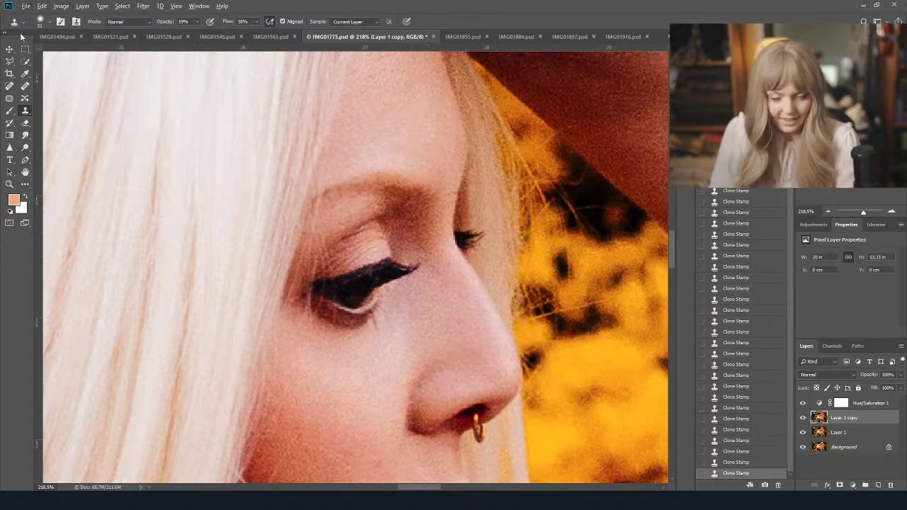
Step: Reduce the clone brush to 15 px and sample clean forehead skin above the eyebrow
left_click(48, 24)
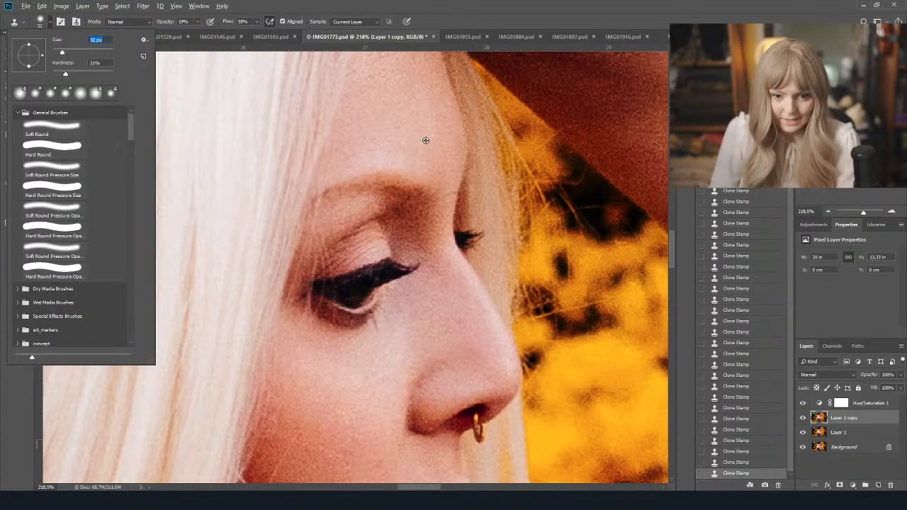
left_click(442, 187, "alt")
left_click(44, 24)
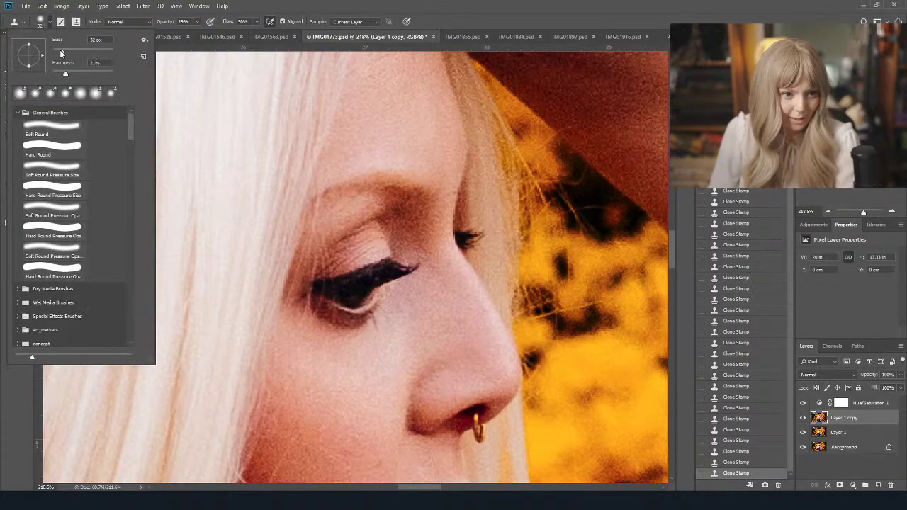
left_click(423, 124, "alt")
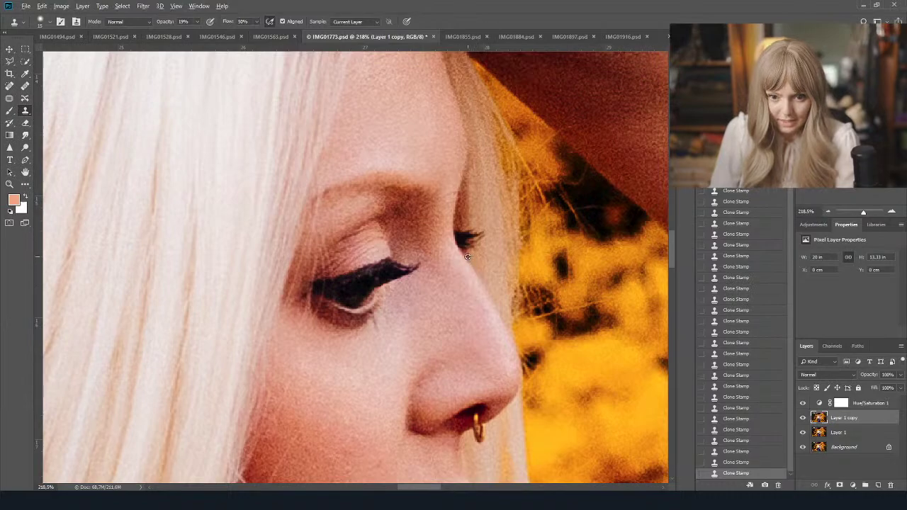
Step: Duplicate the Layer 1 copy layer for retouching the eyebrow
scroll(468, 256, "down", 5)
scroll(461, 263, "up", 5)
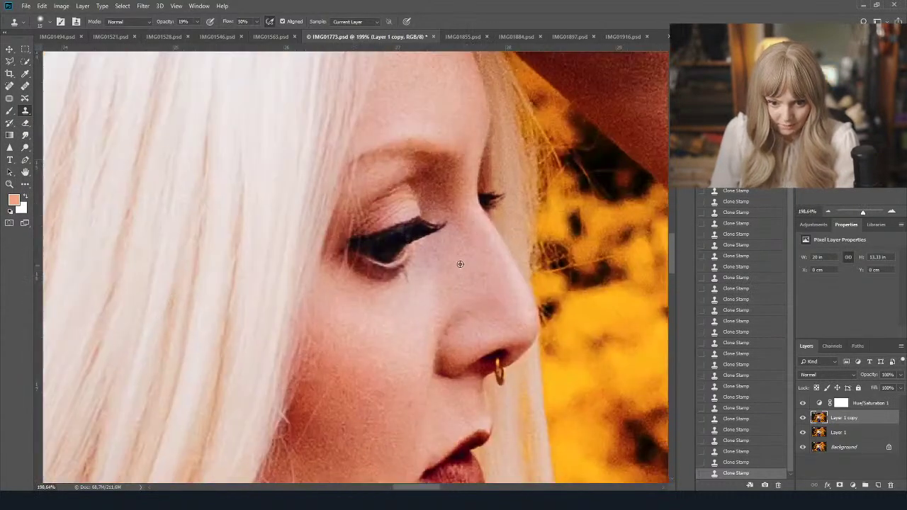
scroll(460, 264, "up", 3)
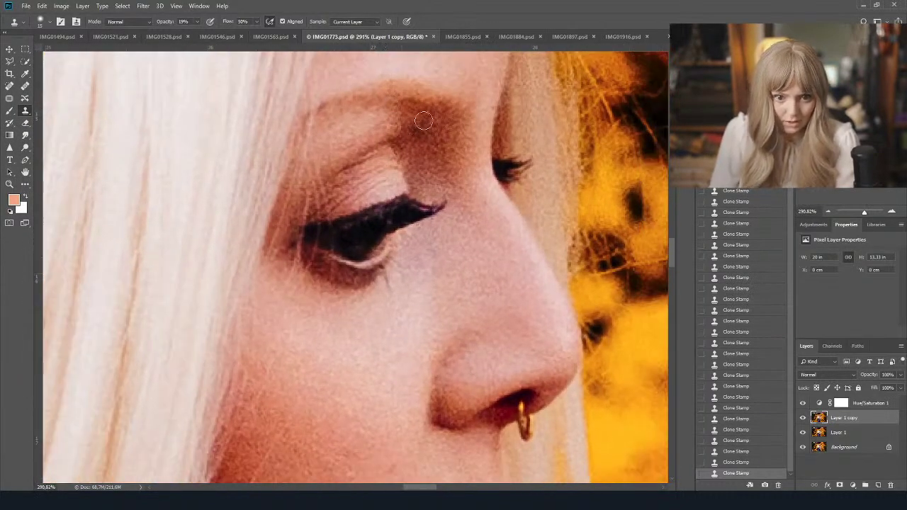
left_click_drag(420, 145, 436, 255)
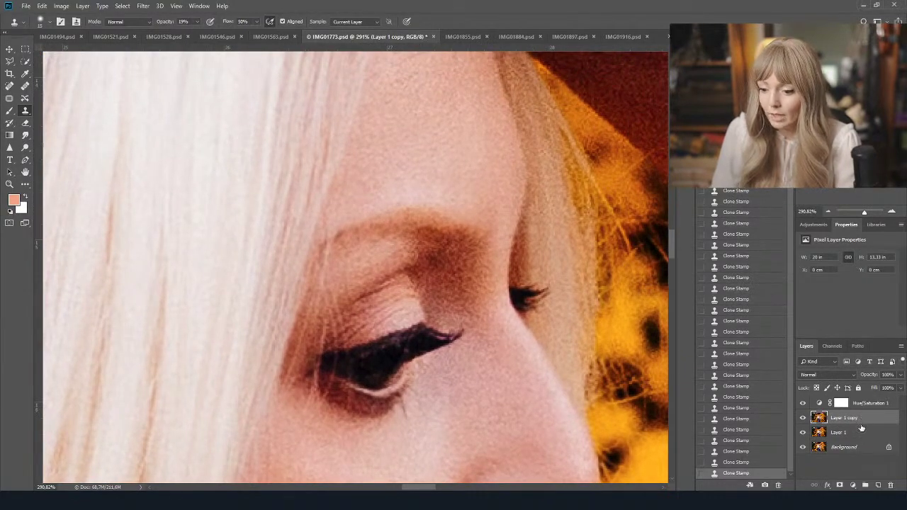
key("ctrl+j")
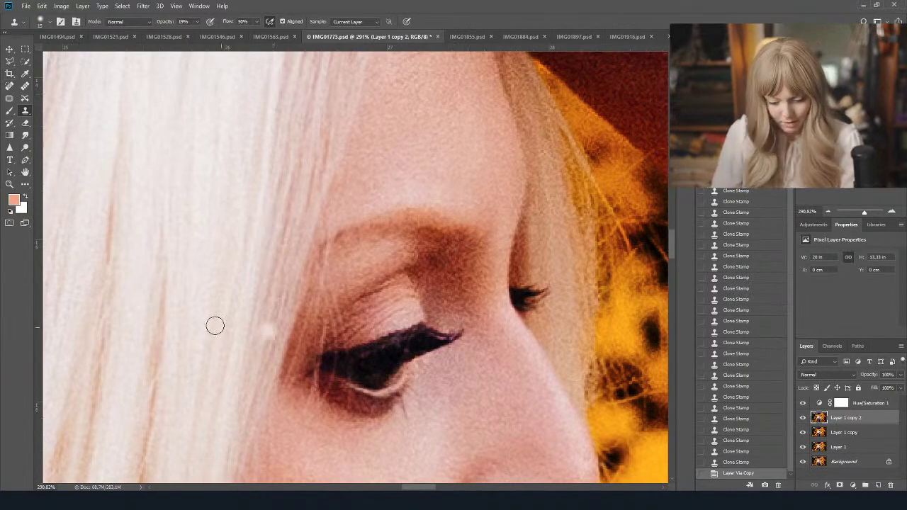
Step: Sample a warm brown from the hair beside the forehead as foreground colour and set up a small soft round brush
left_click(14, 201)
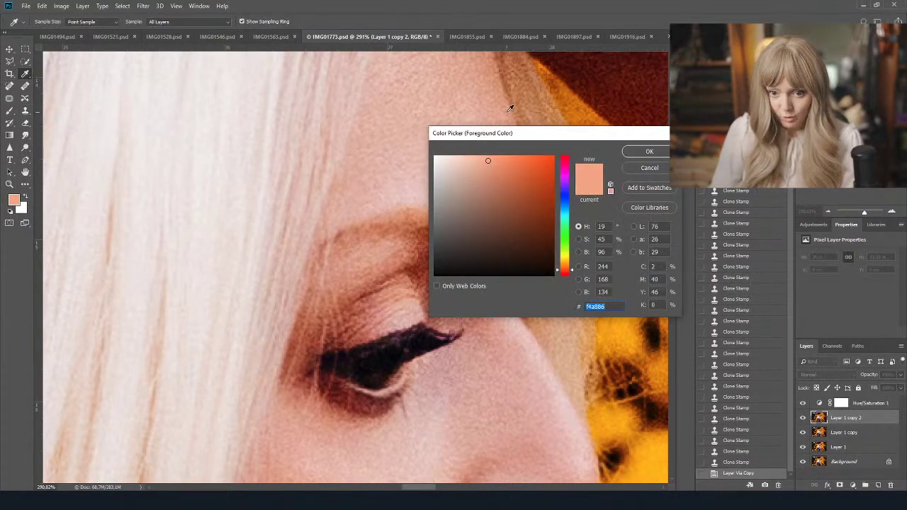
left_click_drag(507, 112, 512, 93)
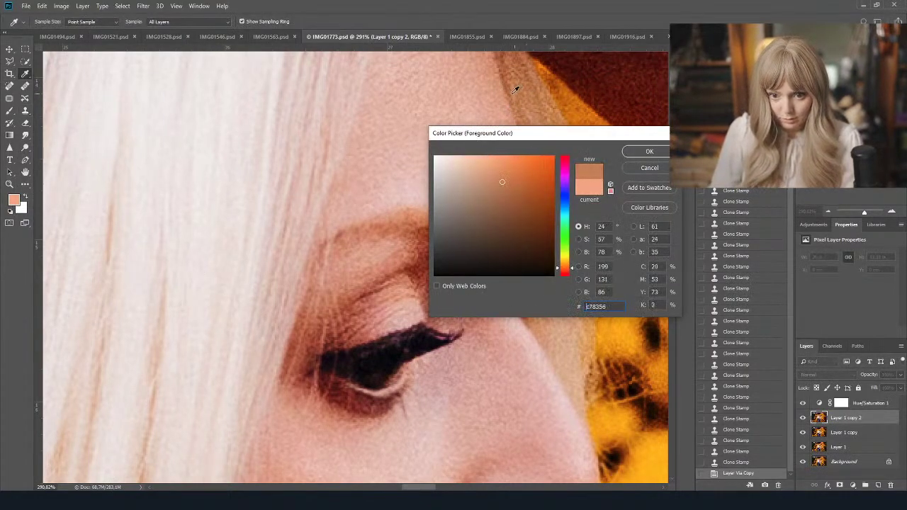
left_click(642, 151)
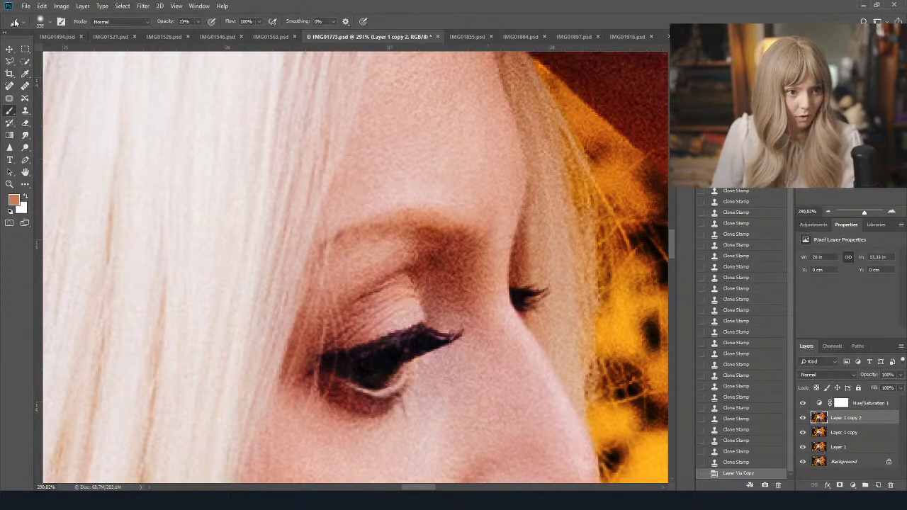
left_click(40, 21)
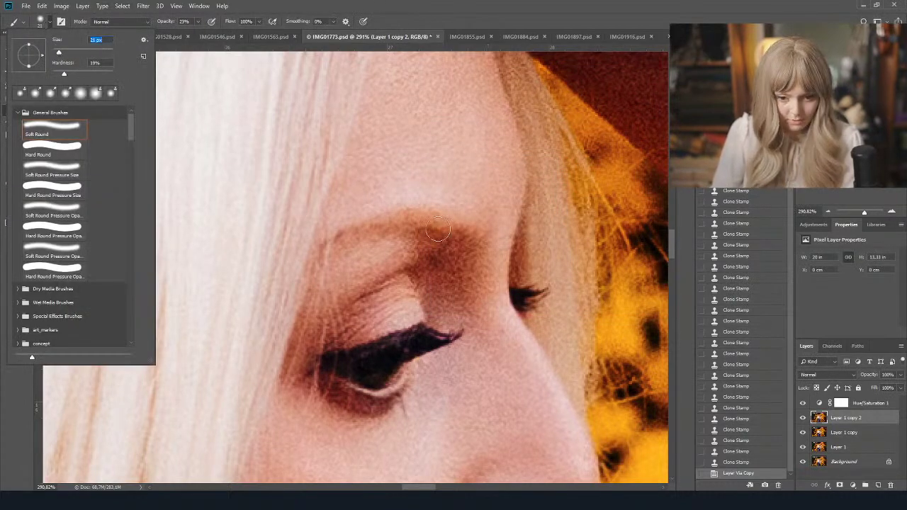
key("Return")
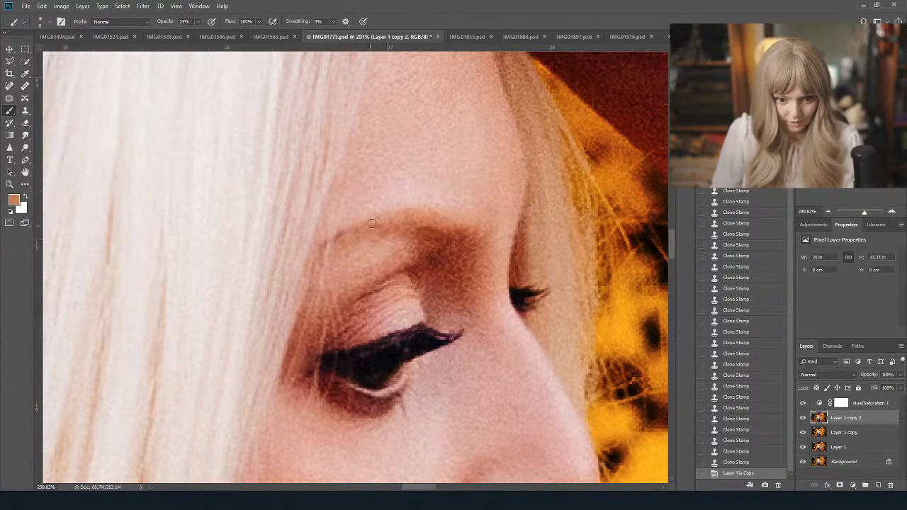
Step: Try painting the sampled brown along the eyebrow and blending the duplicate layer with Soft Light, and revert to the freshly duplicated layer
mouse_move(372, 223)
left_mouse_down()
mouse_move(324, 255)
mouse_move(382, 220)
mouse_move(324, 257)
mouse_move(407, 215)
mouse_move(360, 234)
mouse_move(436, 214)
mouse_move(382, 229)
mouse_move(443, 228)
mouse_move(461, 237)
mouse_move(444, 221)
mouse_move(370, 219)
mouse_move(429, 233)
mouse_move(372, 233)
mouse_move(423, 224)
mouse_move(341, 231)
mouse_move(421, 220)
left_mouse_up()
left_click_drag(421, 220, 419, 218)
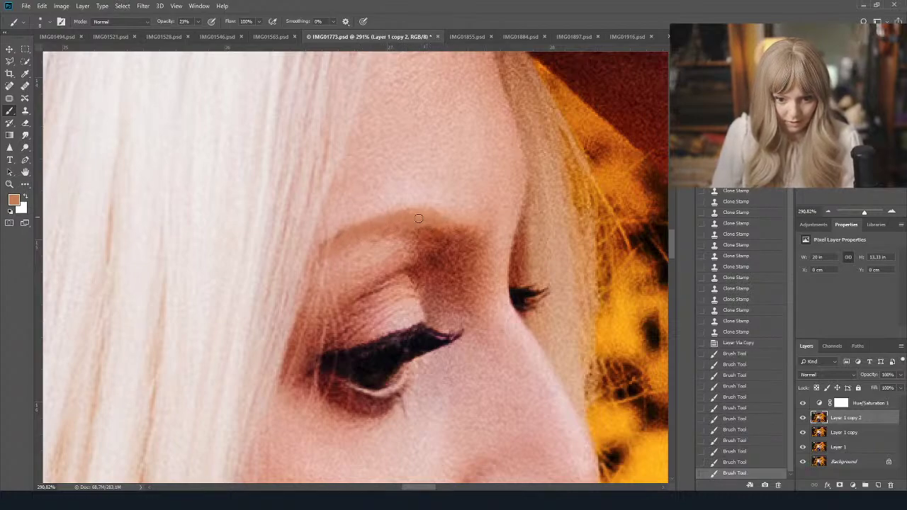
mouse_move(346, 238)
left_mouse_down()
mouse_move(398, 222)
mouse_move(313, 257)
mouse_move(347, 241)
mouse_move(325, 245)
mouse_move(344, 253)
mouse_move(309, 260)
mouse_move(340, 233)
mouse_move(319, 256)
mouse_move(369, 239)
left_mouse_up()
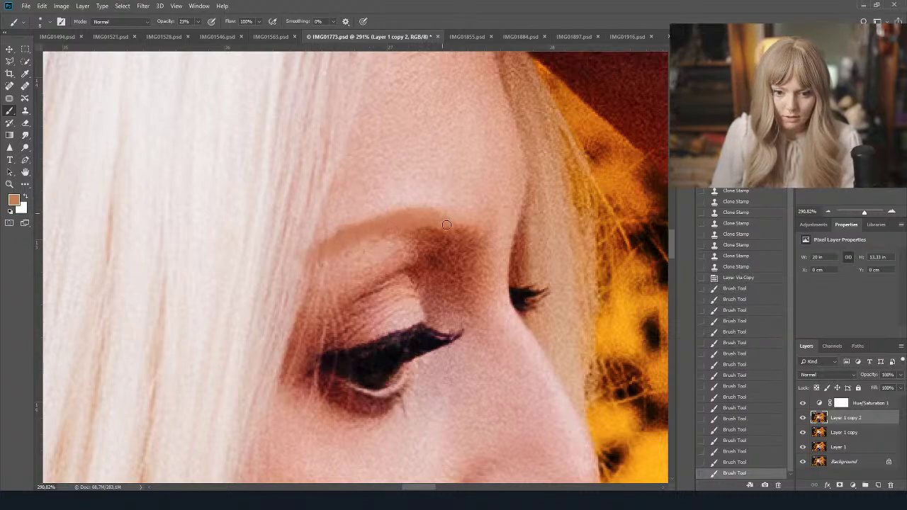
mouse_move(447, 224)
left_mouse_down()
mouse_move(421, 222)
mouse_move(429, 222)
left_mouse_up()
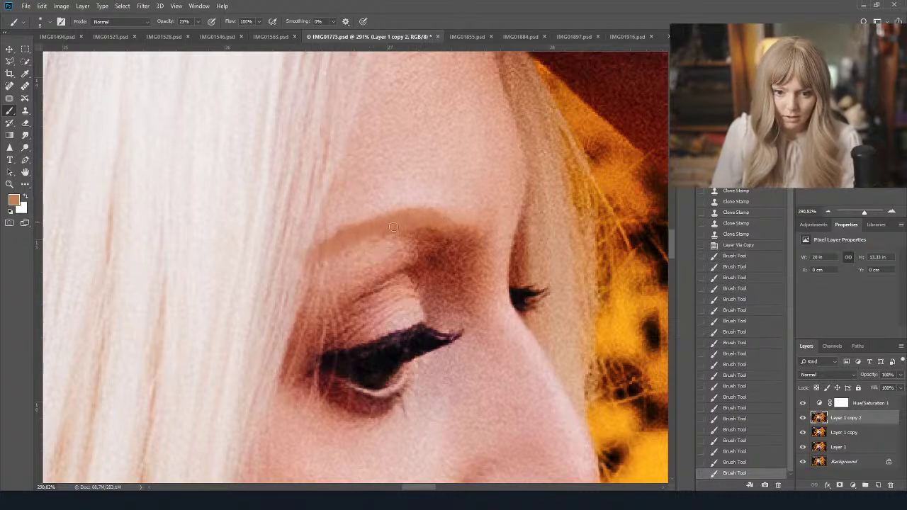
left_click(834, 374)
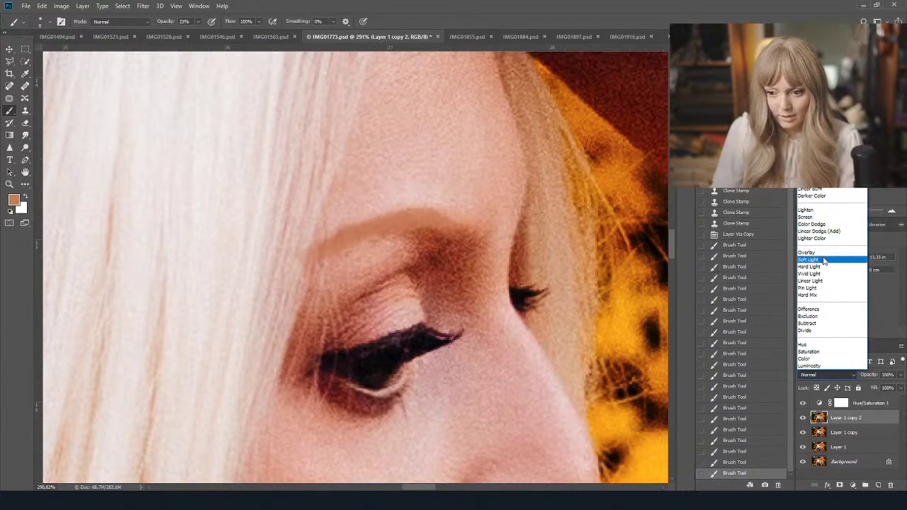
left_click(821, 260)
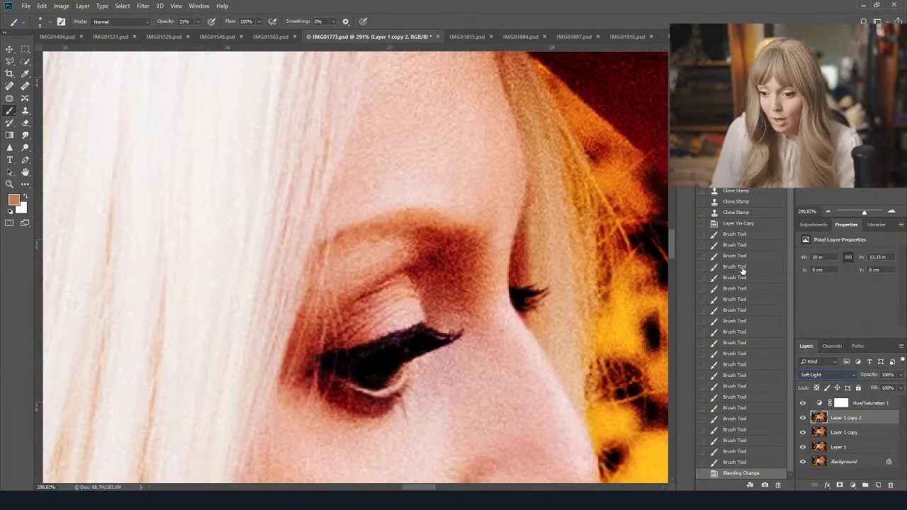
left_click(748, 223)
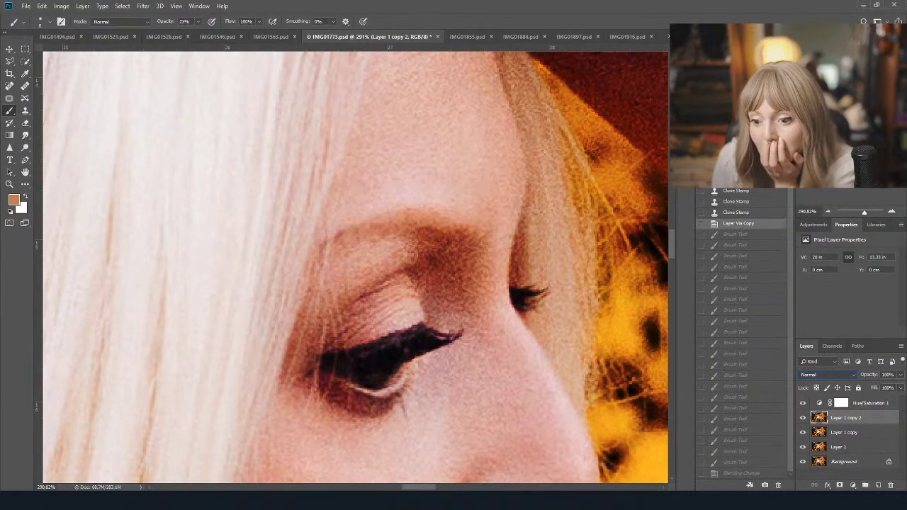
Step: Add a new empty layer above the duplicate and paint the sampled brown along the outer part of the eyebrow
left_click(879, 486)
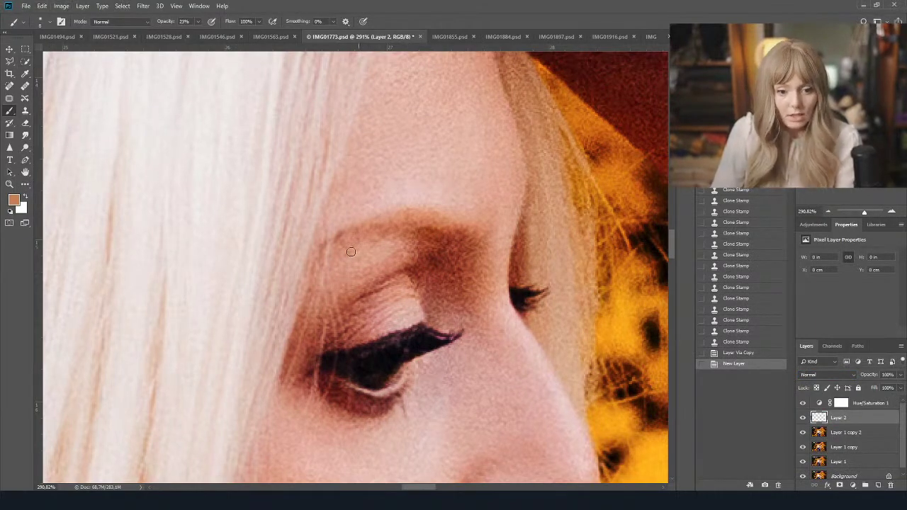
mouse_move(323, 251)
left_mouse_down()
mouse_move(368, 219)
mouse_move(373, 229)
mouse_move(382, 221)
mouse_move(363, 225)
left_mouse_up()
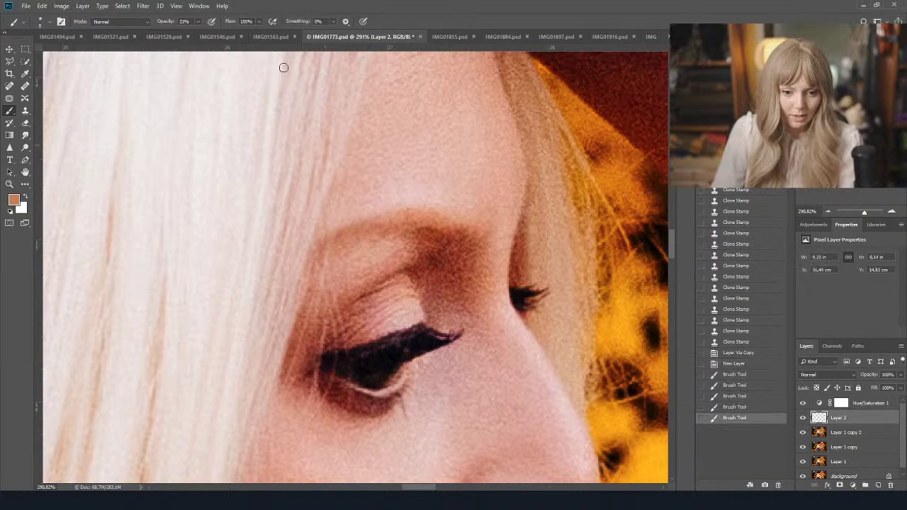
Step: Raise the brush opacity to 99% and paint the sampled brown over the eyebrow's middle on Layer 2
left_click(198, 22)
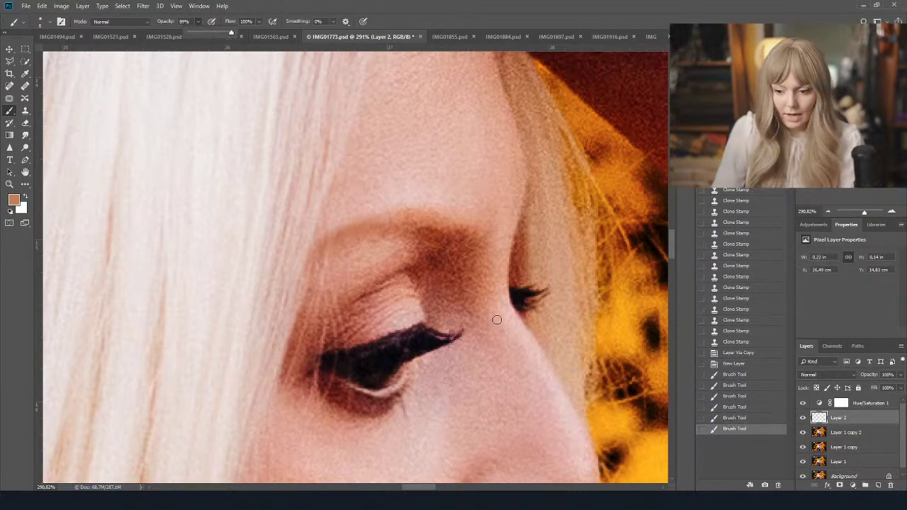
mouse_move(365, 229)
left_mouse_down()
mouse_move(309, 253)
mouse_move(360, 241)
mouse_move(371, 249)
mouse_move(309, 251)
mouse_move(355, 229)
mouse_move(419, 217)
mouse_move(368, 224)
mouse_move(433, 223)
mouse_move(374, 226)
mouse_move(415, 226)
left_mouse_up()
left_click_drag(375, 226, 422, 230)
mouse_move(377, 219)
left_mouse_down()
mouse_move(441, 232)
mouse_move(421, 232)
left_mouse_up()
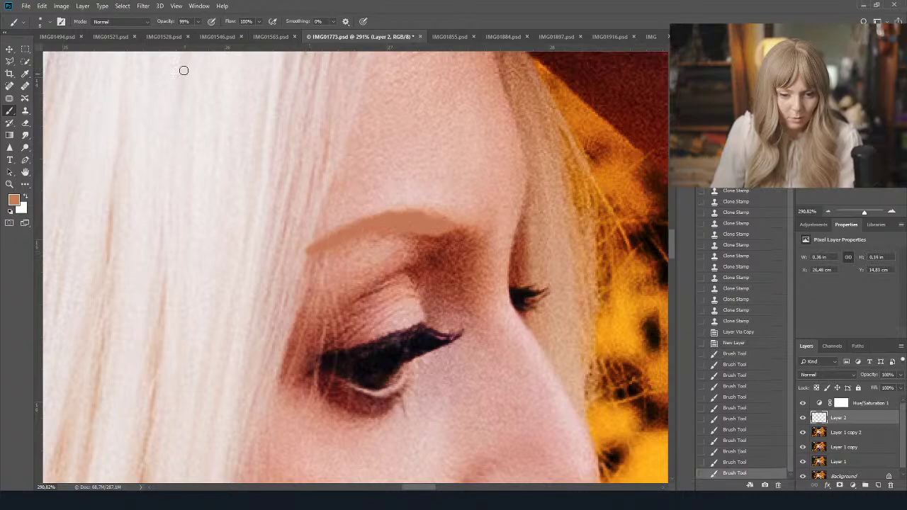
Step: Enlarge the soft round brush to 18 px and fill out the eyebrow's thicker inner part with brown
left_click(44, 21)
left_click_drag(60, 71, 58, 71)
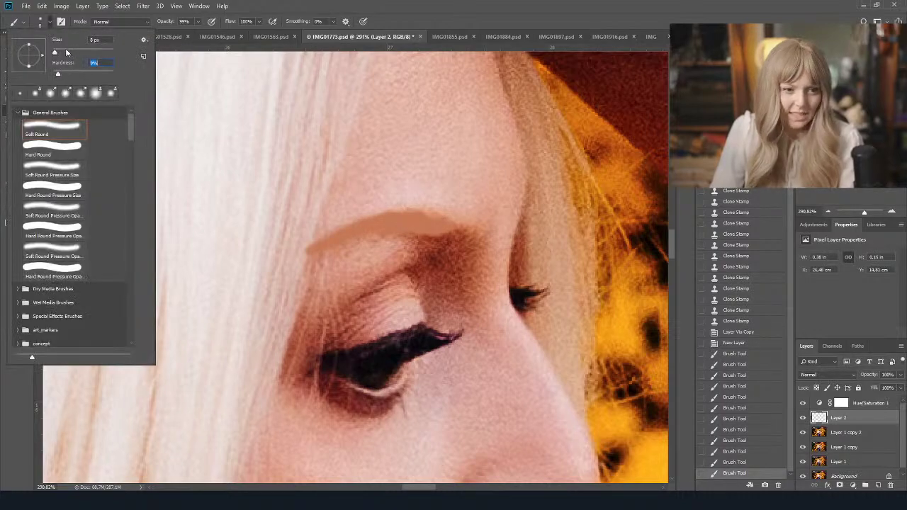
left_click(65, 49)
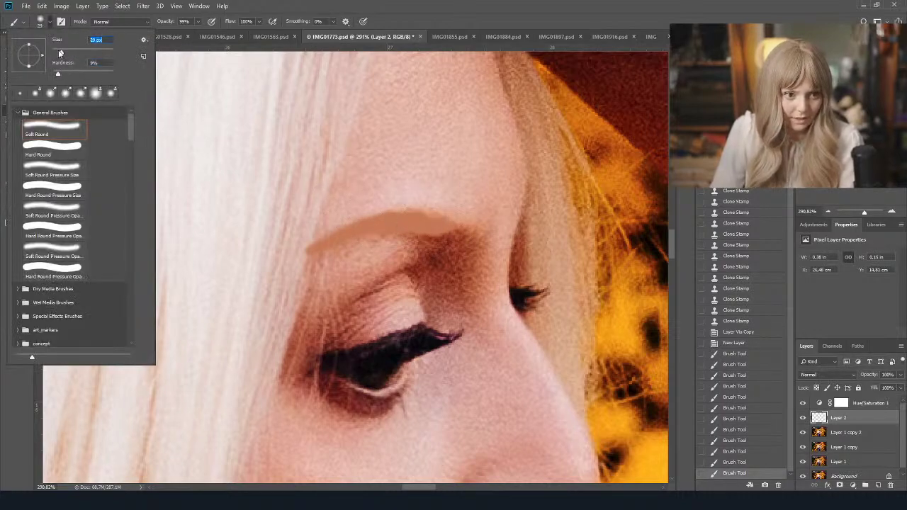
mouse_move(433, 219)
left_mouse_down()
mouse_move(393, 224)
mouse_move(455, 230)
mouse_move(452, 245)
mouse_move(404, 226)
mouse_move(377, 232)
mouse_move(422, 229)
mouse_move(406, 225)
mouse_move(376, 237)
left_mouse_up()
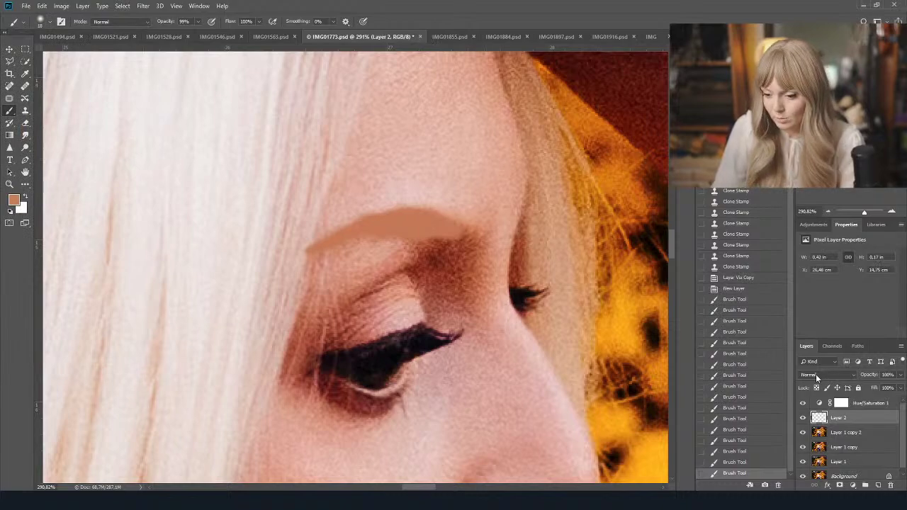
Step: Blend Layer 2 with Soft Light and apply Hue/Saturation to it with hue +11, saturation -48 and lightness -35
left_click(816, 374)
left_click(827, 258)
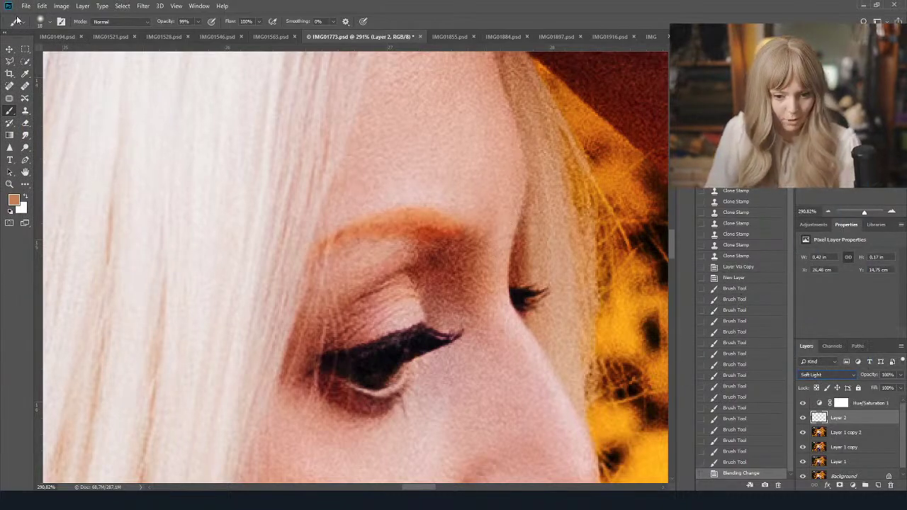
left_click(61, 6)
mouse_move(79, 7)
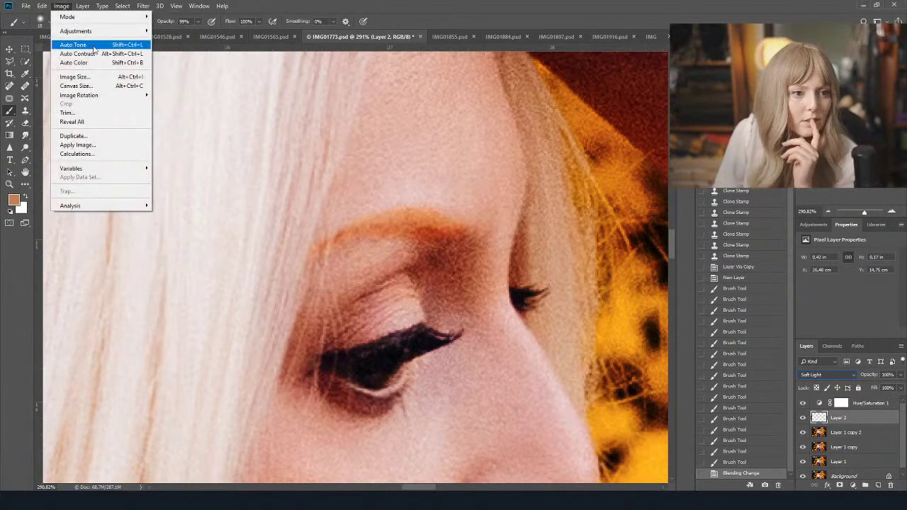
mouse_move(107, 30)
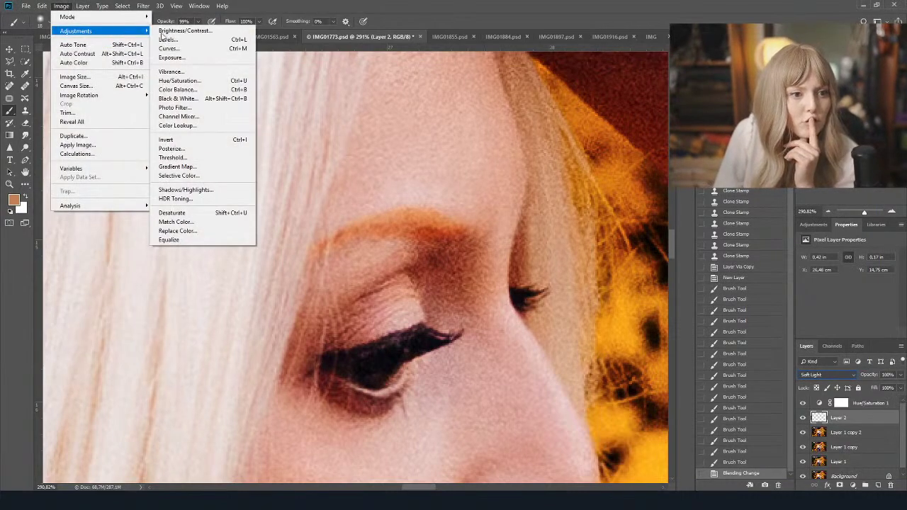
left_click(211, 84)
left_click_drag(714, 249, 694, 298)
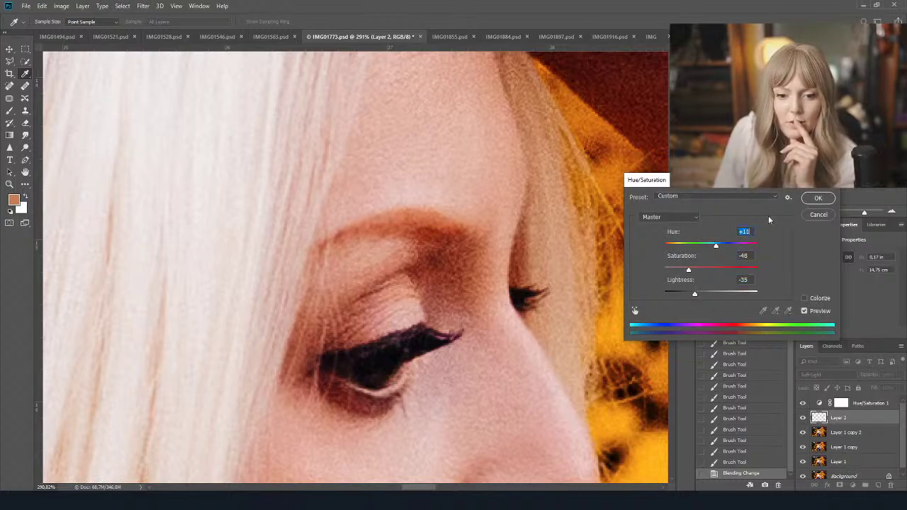
left_click(816, 201)
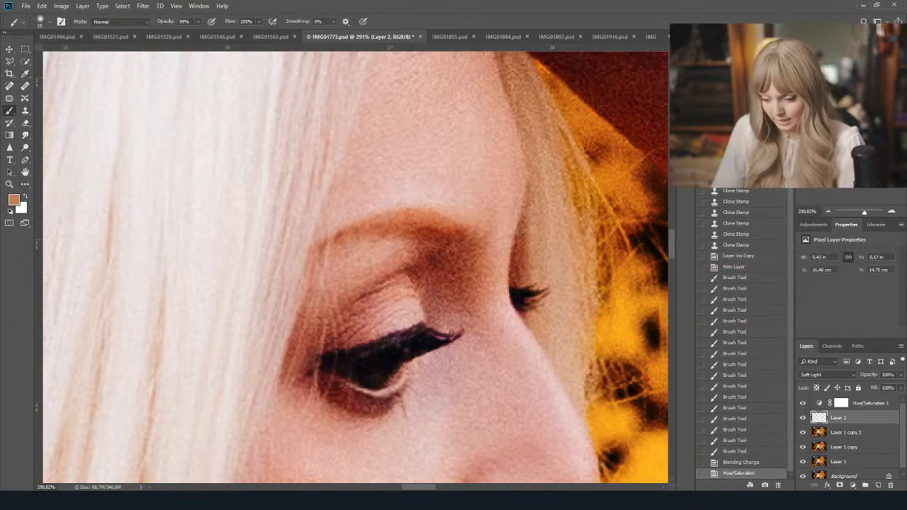
Step: Add a layer mask to Layer 2 and paint black along the eyebrow's upper edge to trim the colour
left_click(849, 484)
left_click(839, 485)
left_click(840, 485)
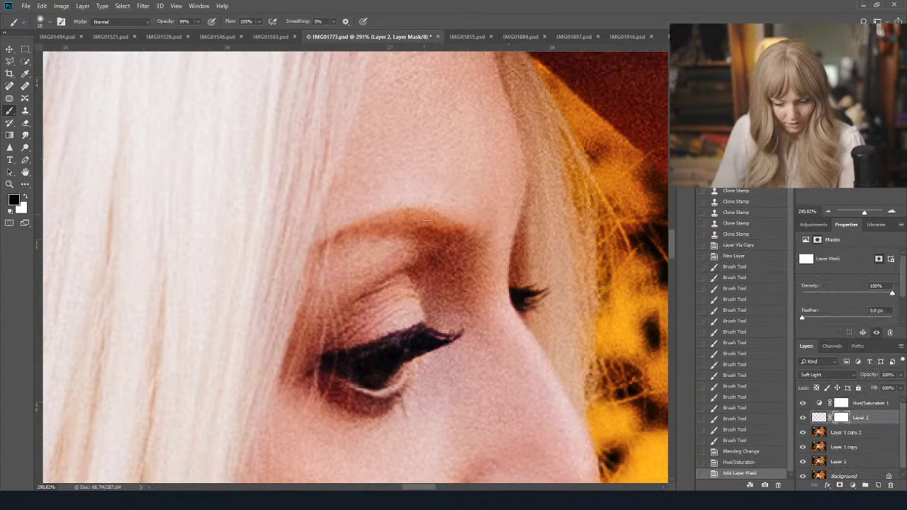
left_click(383, 203)
left_click_drag(380, 206, 463, 215)
mouse_move(461, 216)
left_mouse_down()
mouse_move(398, 211)
mouse_move(315, 224)
left_mouse_up()
Step: Refine the mask with more black around the eyebrow's outer and inner ends and check the face
scroll(570, 266, "down", 10)
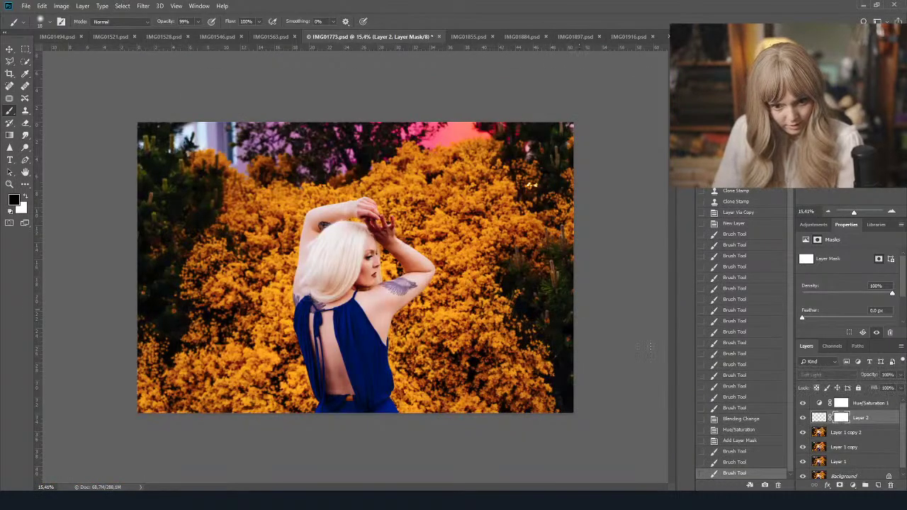
scroll(347, 257, "up", 2)
scroll(361, 225, "up", 5)
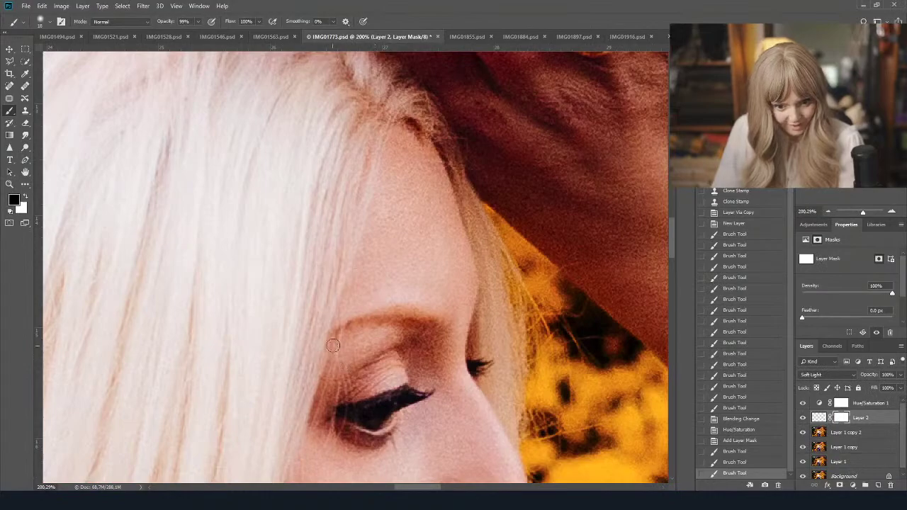
left_click_drag(337, 332, 476, 319)
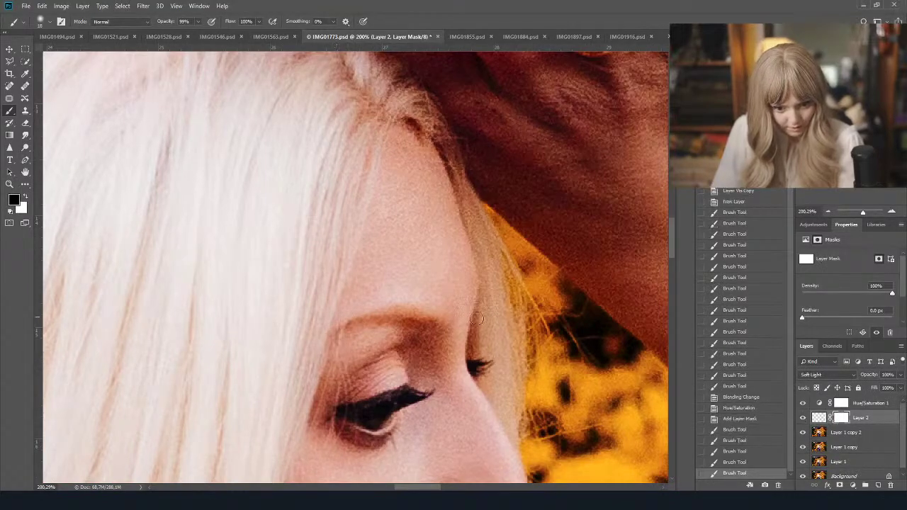
scroll(507, 280, "down", 4)
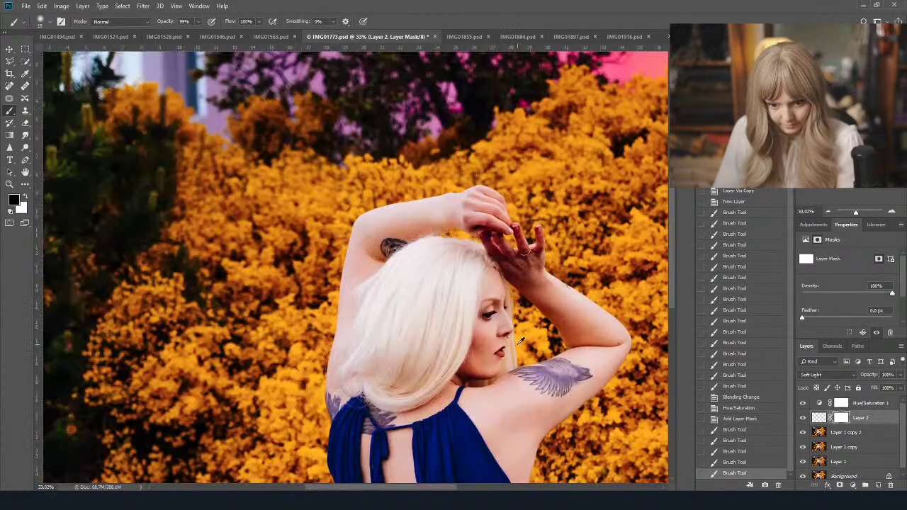
scroll(502, 352, "up", 1)
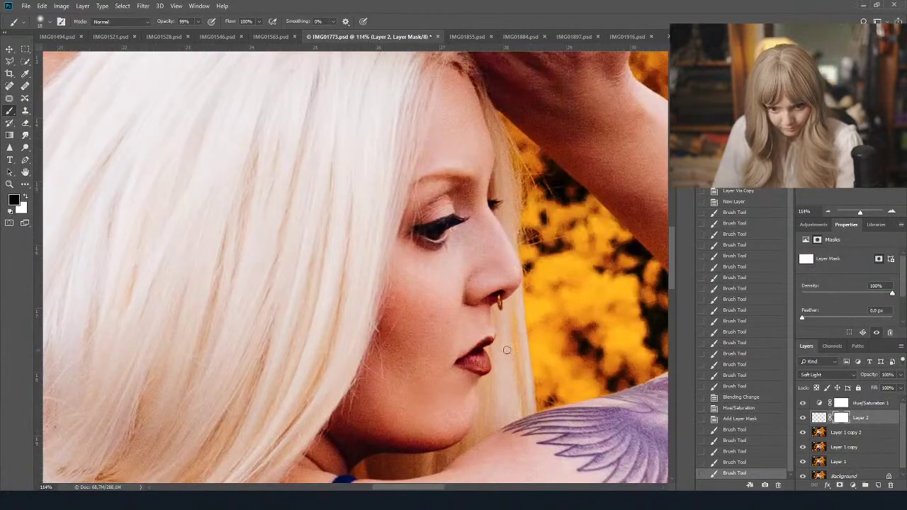
Step: Merge Layer 2 down into Layer 1 copy 2 and duplicate the merged layer
left_click(856, 435)
left_click(867, 420)
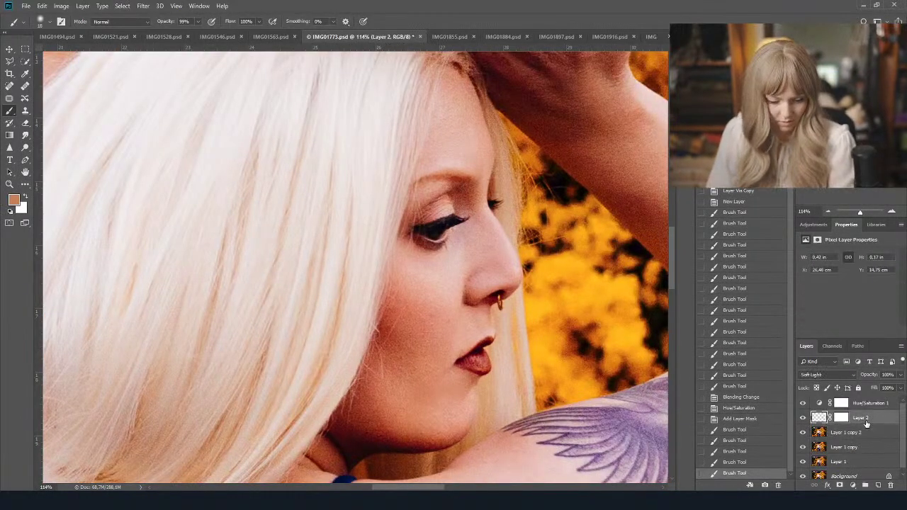
key("ctrl+e")
key("ctrl+j")
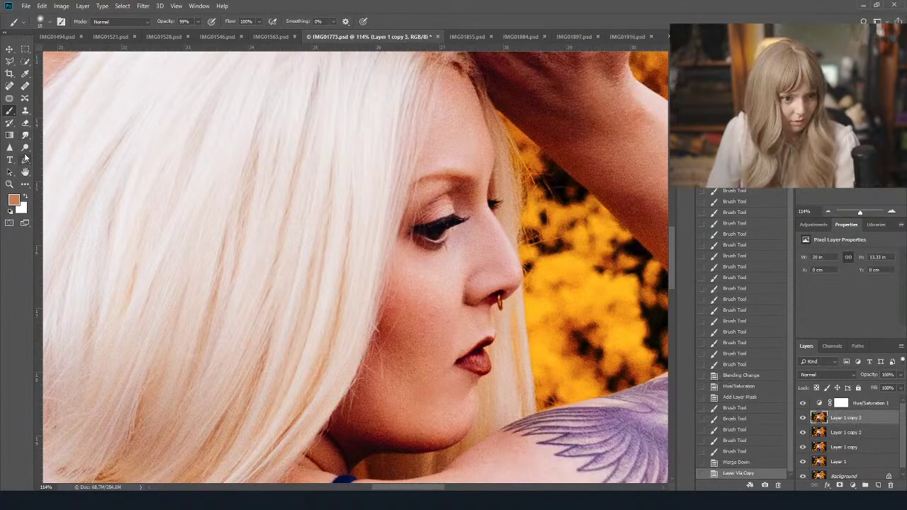
Step: Lighten the shadows on the cheek, chin, forehead and nose using the Dodge tool at 190 px and 64% exposure
left_click(25, 149)
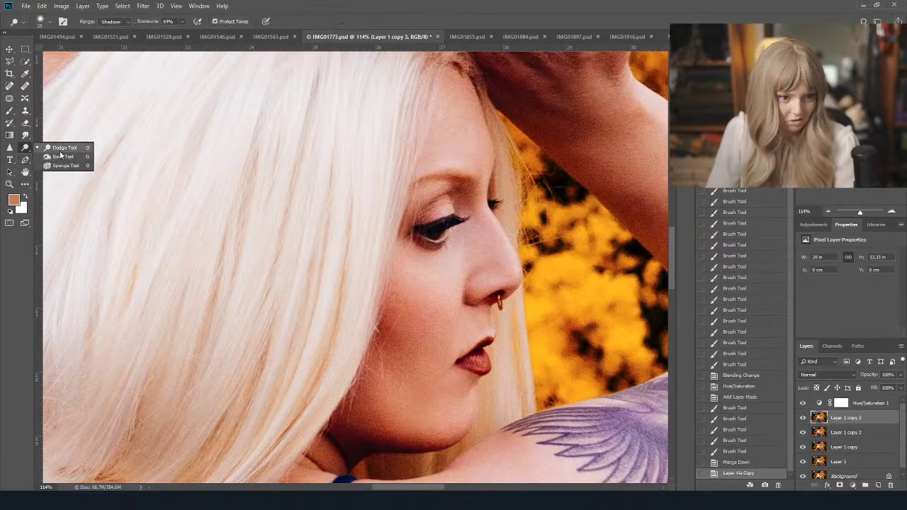
left_click(59, 155)
left_click(41, 21)
left_click(96, 51)
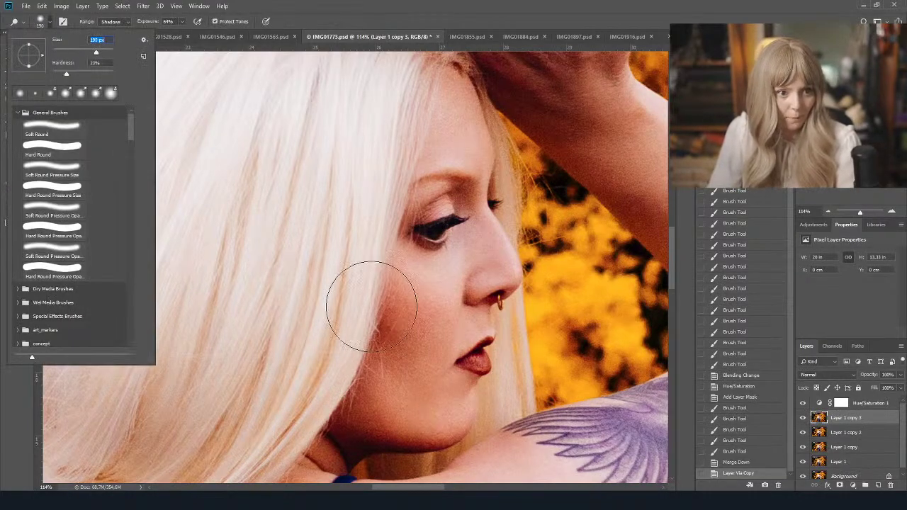
mouse_move(436, 296)
left_mouse_down()
mouse_move(457, 316)
mouse_move(445, 320)
mouse_move(424, 302)
left_mouse_up()
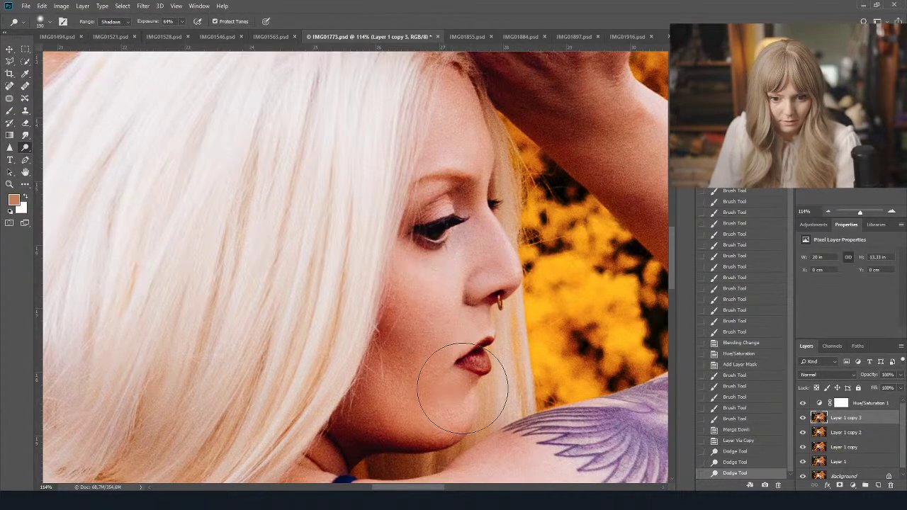
mouse_move(462, 390)
left_mouse_down()
mouse_move(453, 394)
mouse_move(449, 383)
left_mouse_up()
mouse_move(441, 349)
left_mouse_down()
mouse_move(430, 338)
mouse_move(426, 287)
left_mouse_up()
left_click_drag(455, 144, 453, 132)
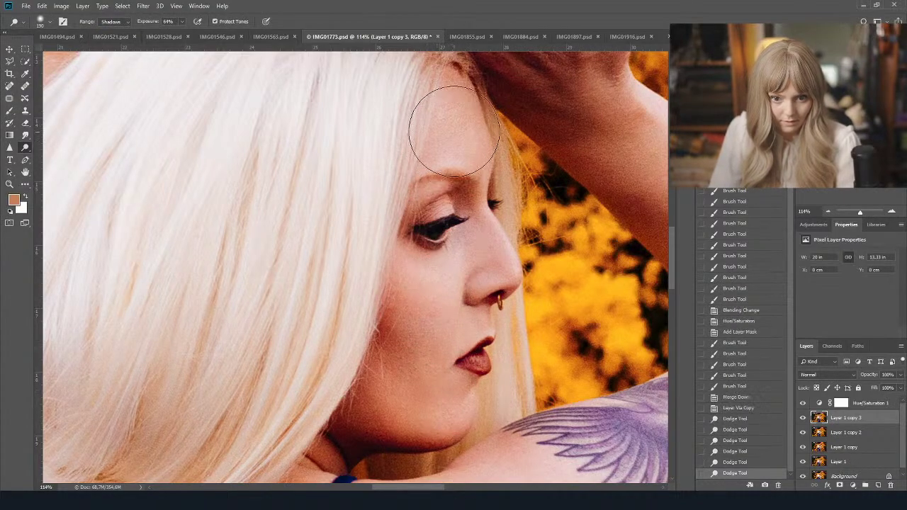
left_click(453, 129)
left_click(474, 252)
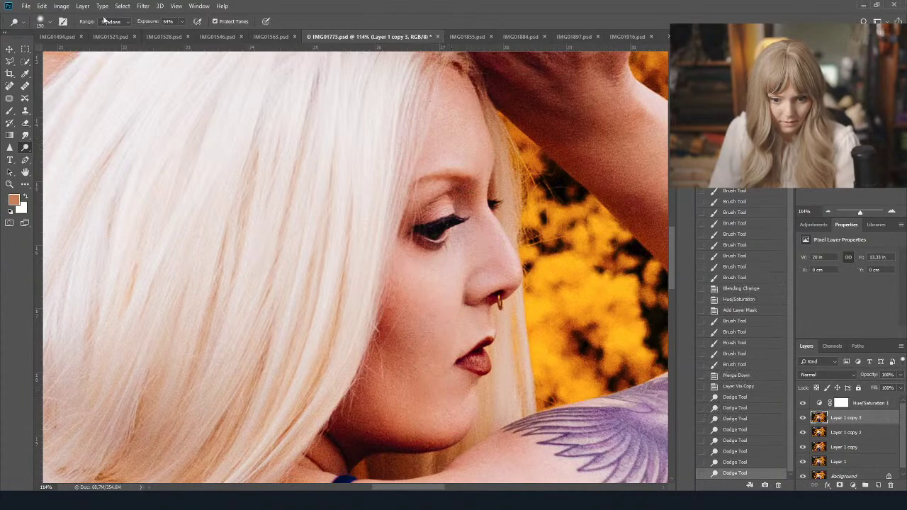
Step: Dodge the midtones across the whole face with a 460 px brush at 23% exposure, undoing the trial stroke at 64%
left_click(127, 21)
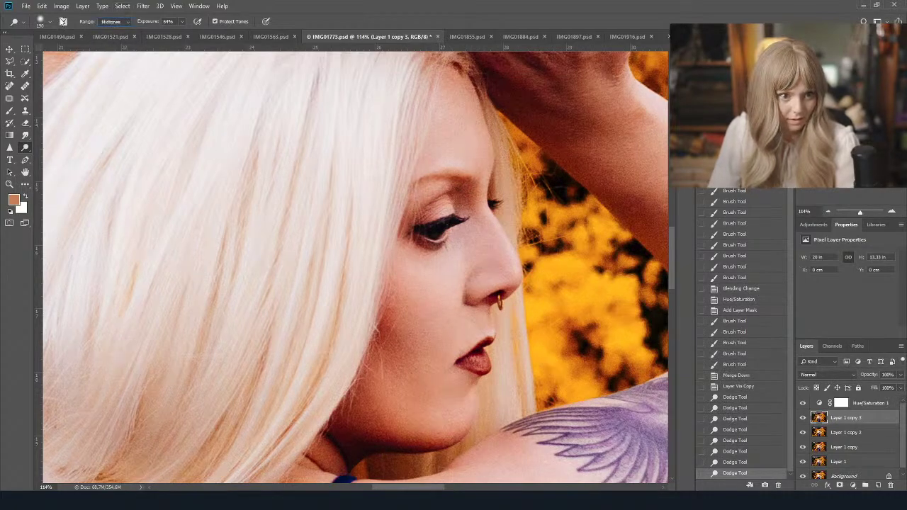
left_click(112, 37)
left_click(53, 23)
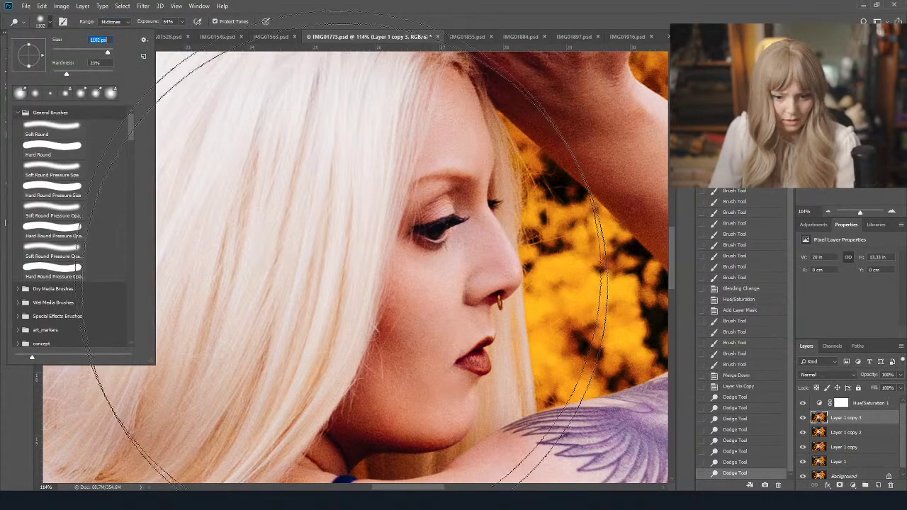
left_click(441, 333)
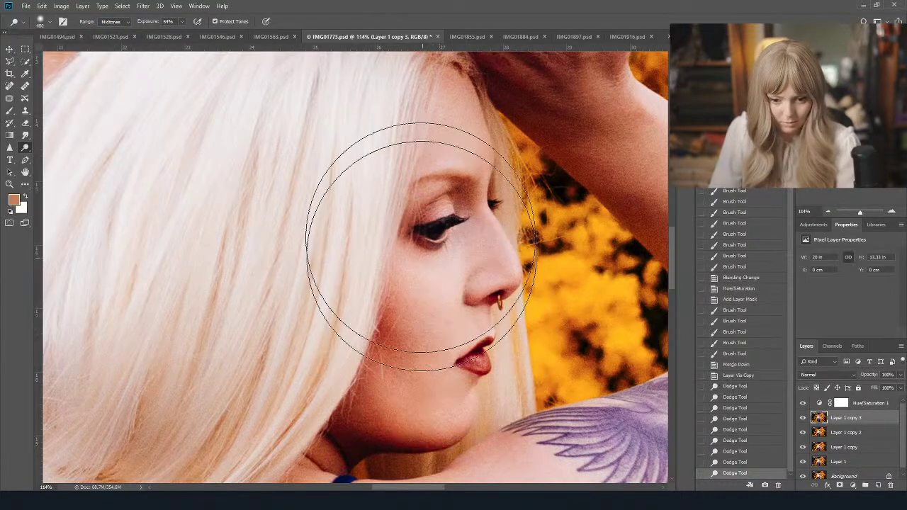
key("ctrl+z")
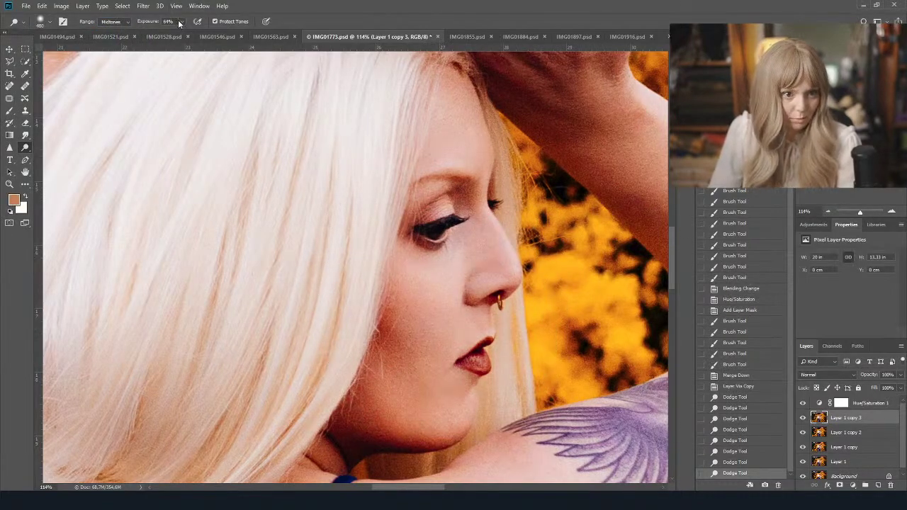
left_click(181, 22)
left_click_drag(183, 32, 163, 33)
mouse_move(447, 332)
left_mouse_down()
mouse_move(426, 299)
mouse_move(419, 133)
left_mouse_up()
Step: Compare the portrait with and without the dodged layer and lower that layer's opacity to 67%
scroll(614, 278, "down", 1)
scroll(614, 277, "down", 9)
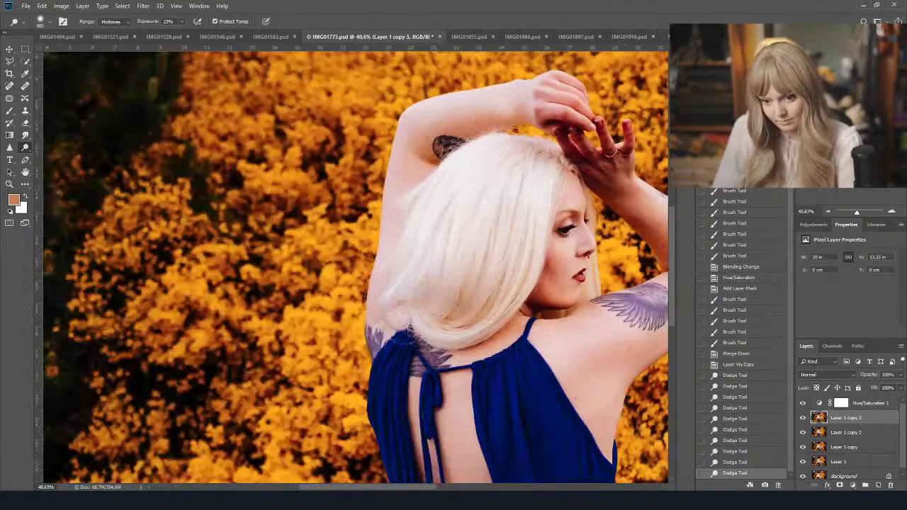
left_click_drag(638, 259, 415, 173)
scroll(454, 249, "down", 3)
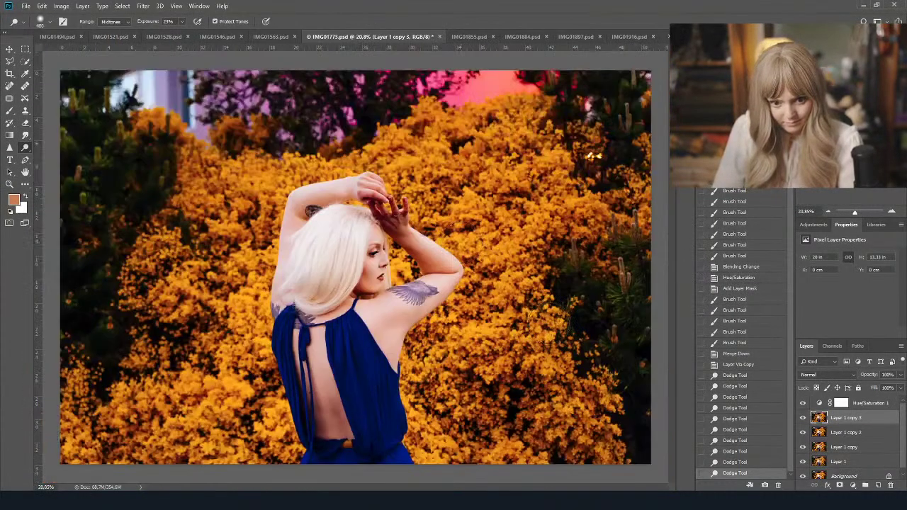
left_click(803, 418)
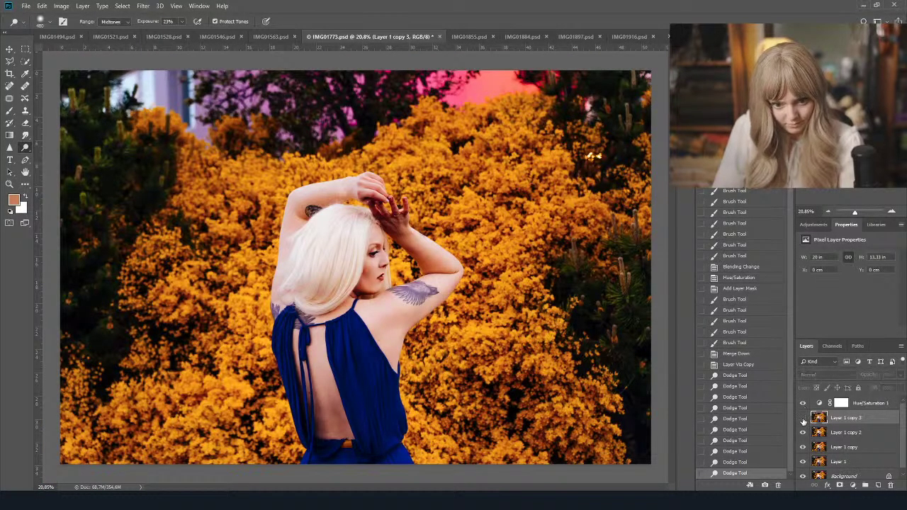
left_click(803, 418)
left_click(899, 376)
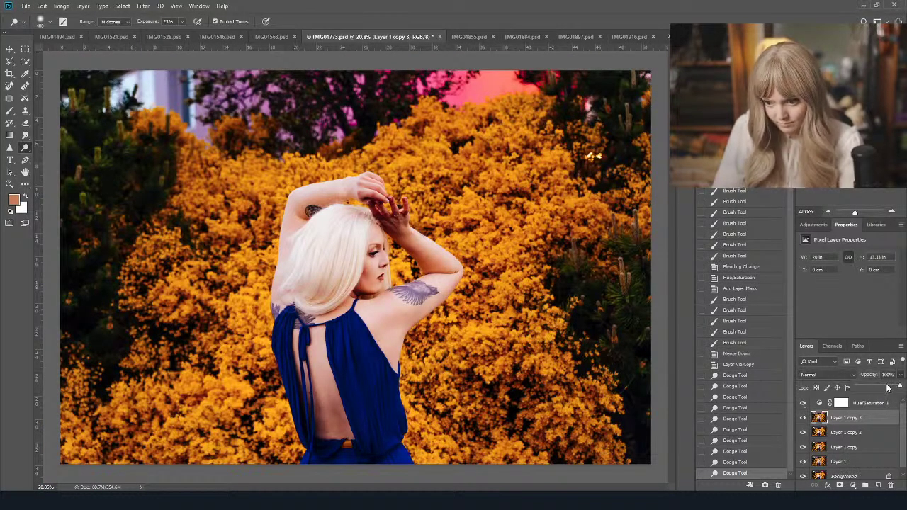
left_click(886, 387)
left_click(803, 419)
left_click(803, 419)
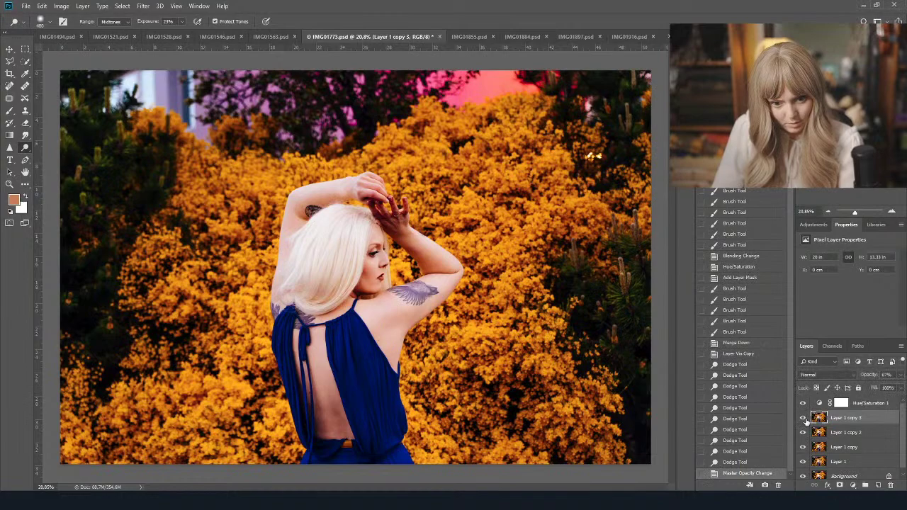
Step: Darken the midtones on the shoulder below the arm tattoo with the Burn tool at 171 px and 17% exposure, undoing the 220 px trial strokes
scroll(382, 340, "up", 5)
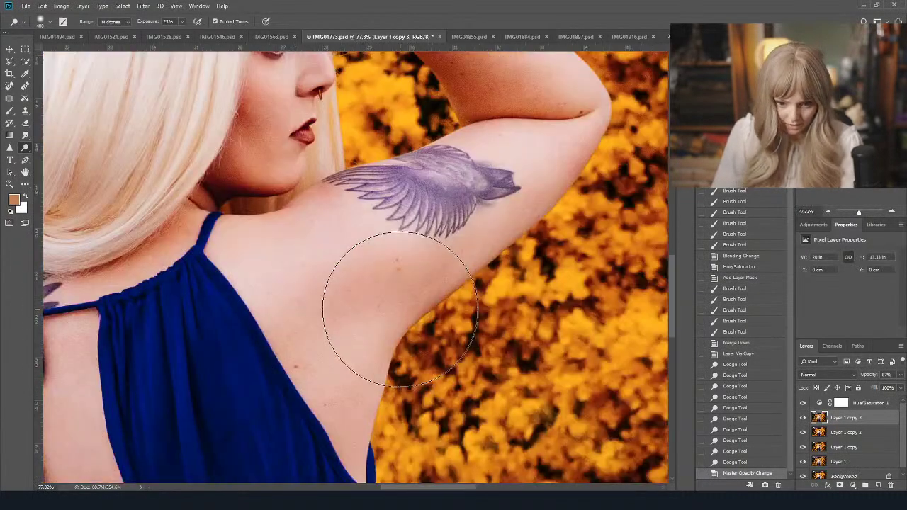
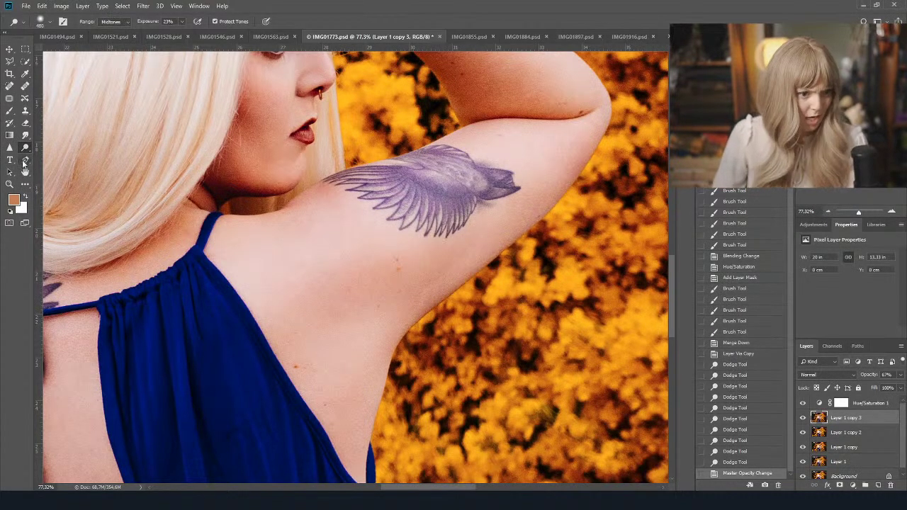
right_click(25, 148)
left_click(64, 158)
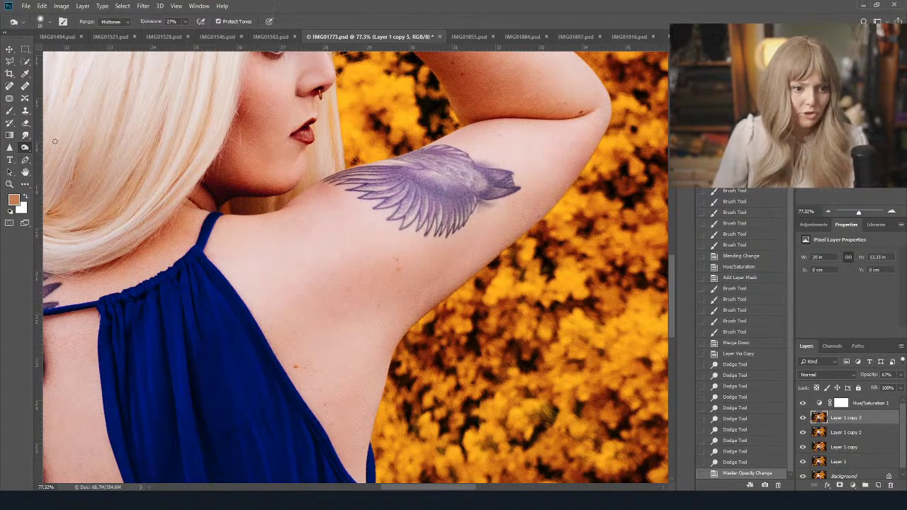
left_click(42, 23)
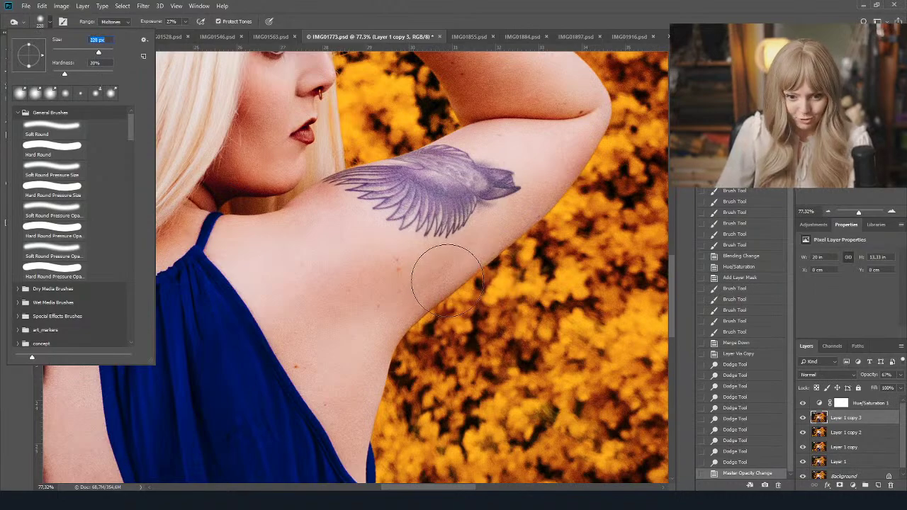
mouse_move(443, 276)
left_mouse_down()
mouse_move(358, 291)
mouse_move(280, 266)
left_mouse_up()
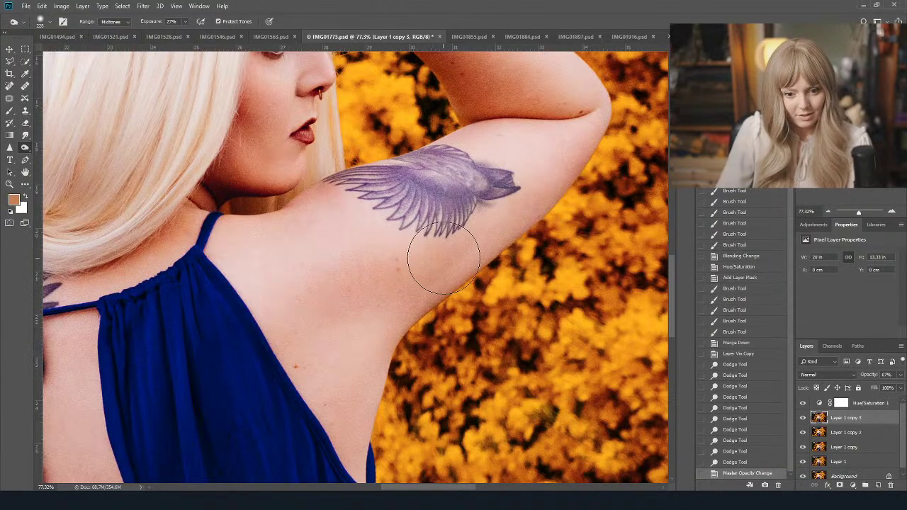
key("ctrl+z")
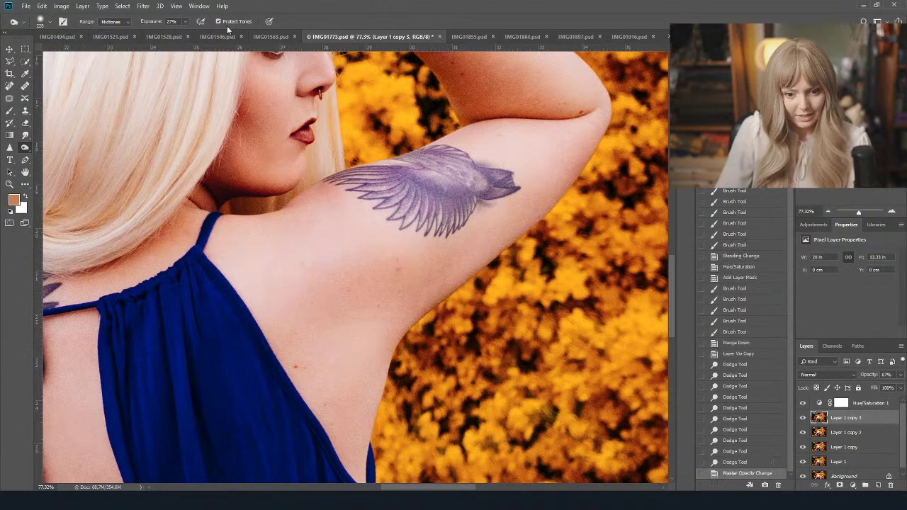
left_click(185, 25)
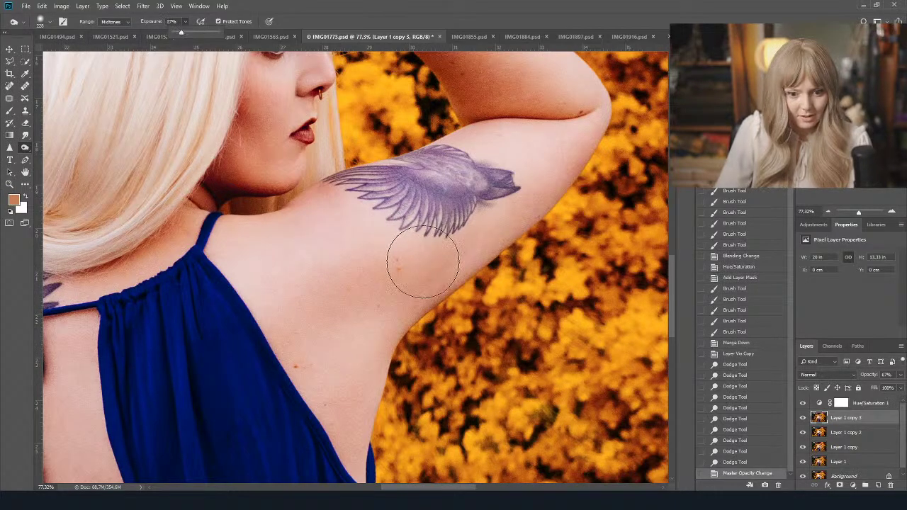
mouse_move(441, 271)
left_mouse_down()
mouse_move(321, 282)
mouse_move(419, 292)
left_mouse_up()
key("ctrl+z")
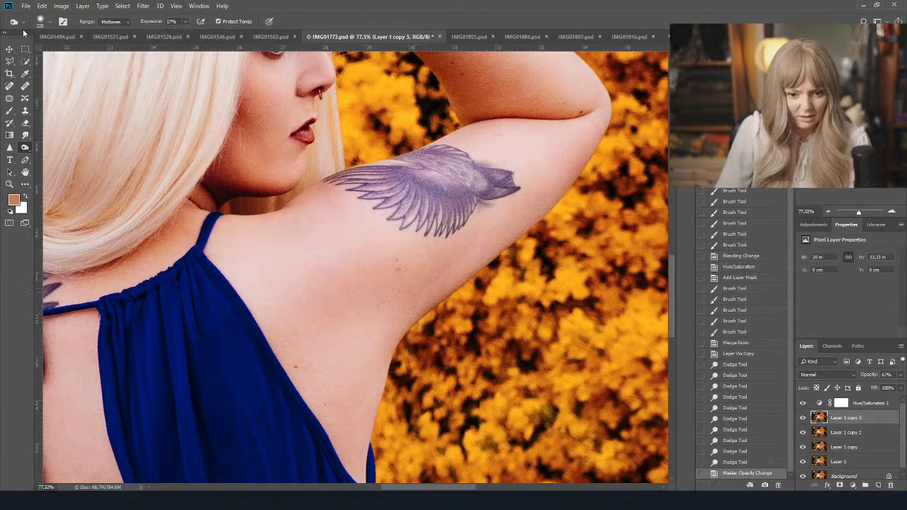
left_click(51, 24)
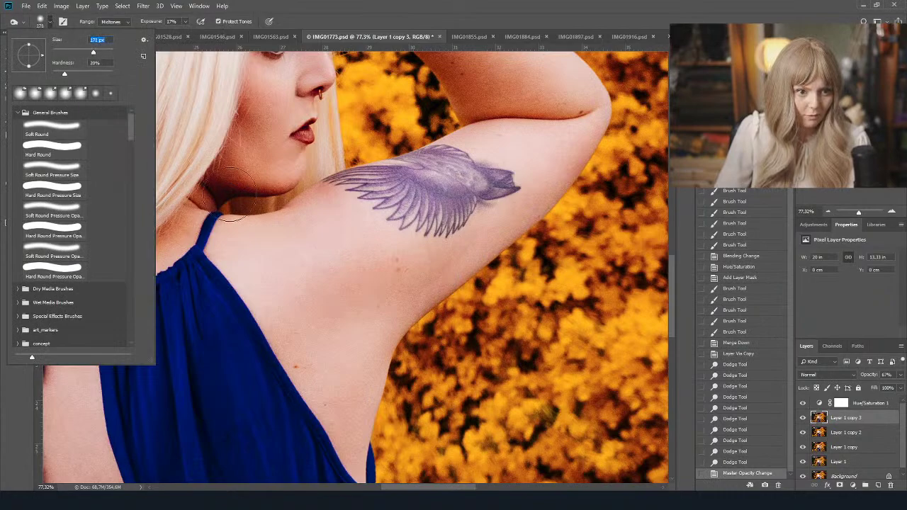
mouse_move(320, 314)
left_mouse_down()
mouse_move(405, 295)
mouse_move(457, 239)
mouse_move(502, 236)
left_mouse_up()
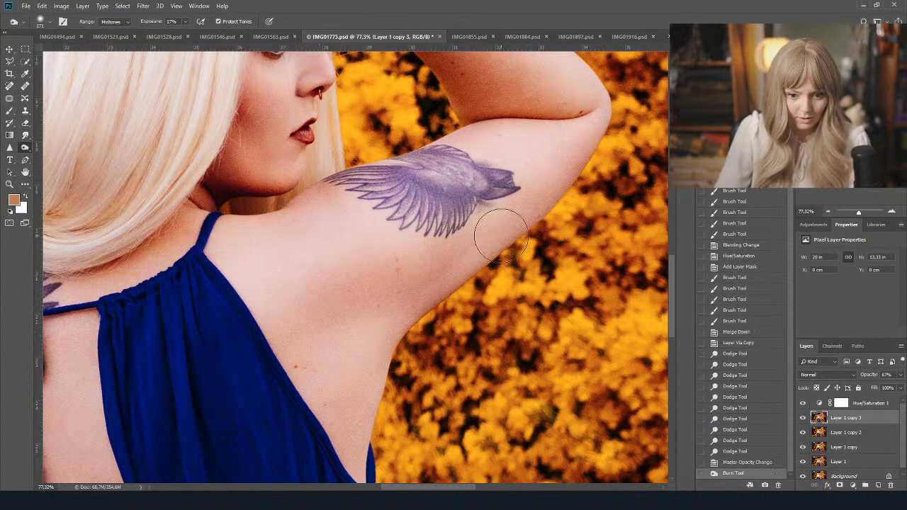
Step: Burn the midtones of the bare lower back between the dress panels with several strokes at 17% exposure
scroll(501, 237, "down", 6)
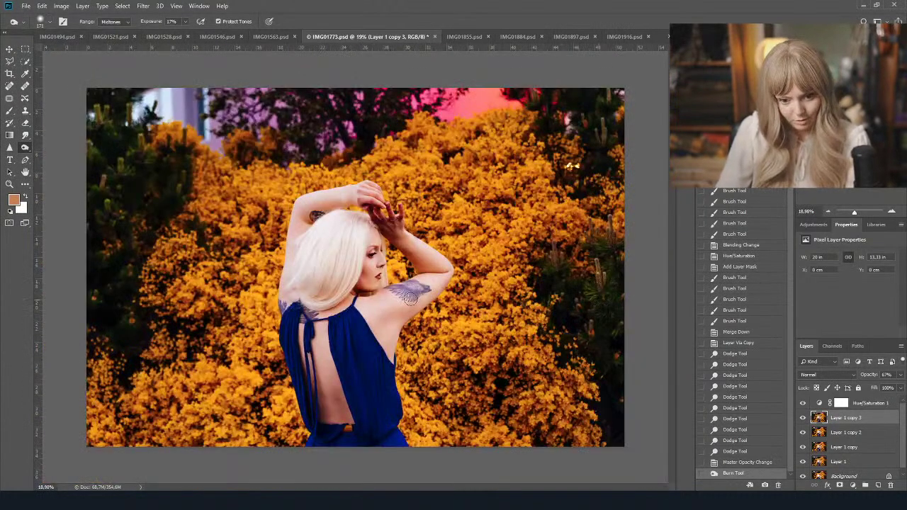
scroll(367, 387, "up", 5)
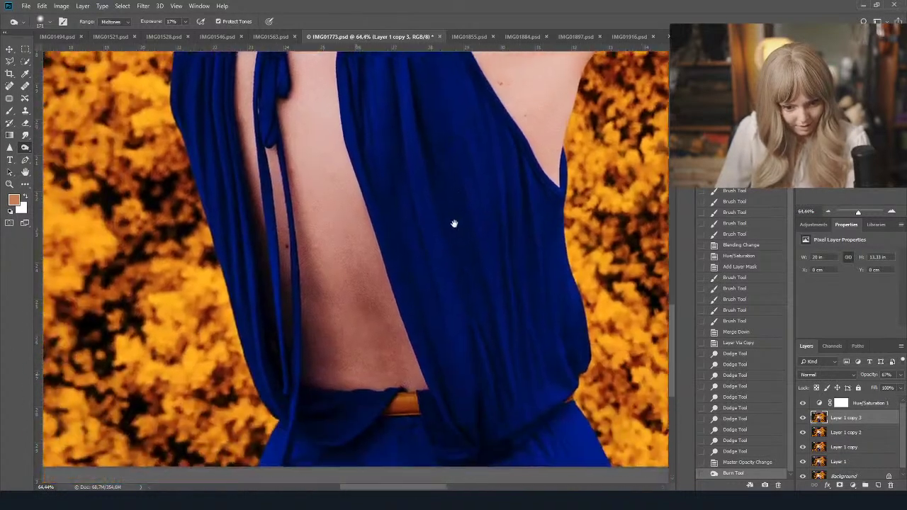
mouse_move(366, 289)
left_mouse_down()
mouse_move(337, 273)
mouse_move(303, 187)
left_mouse_up()
left_click_drag(415, 307, 383, 213)
left_click_drag(344, 355, 320, 300)
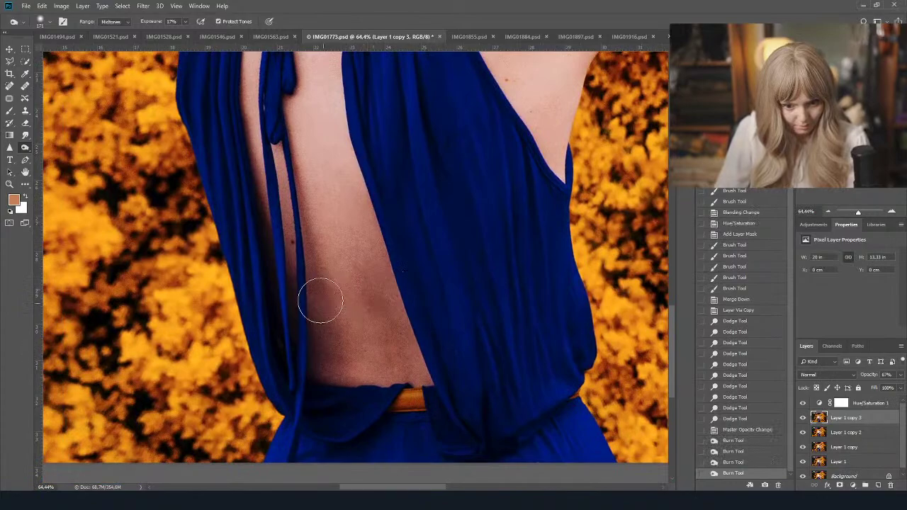
left_click_drag(329, 364, 294, 269)
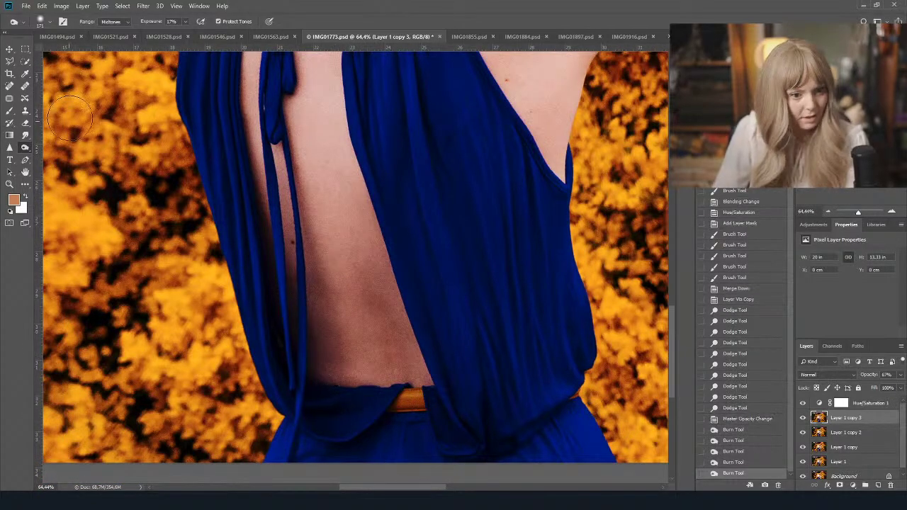
Step: Lighten the lower back with the Dodge tool at 127 px and 23% exposure on the Shadows range, undoing the Midtones trial stroke
right_click(25, 147)
left_click(62, 148)
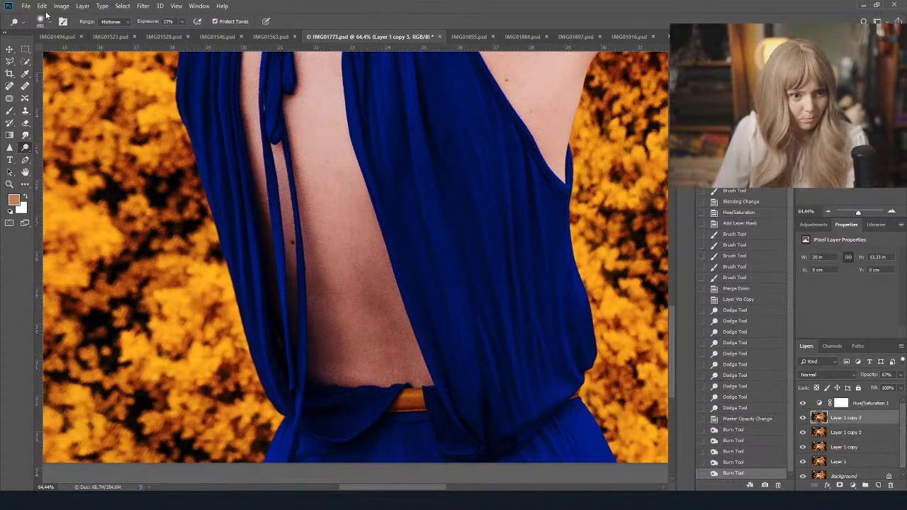
left_click(51, 20)
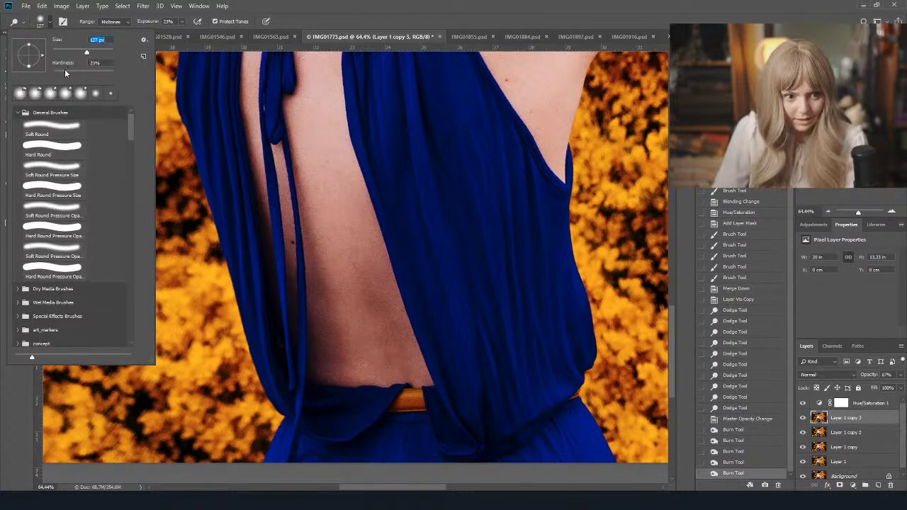
left_click_drag(351, 361, 313, 255)
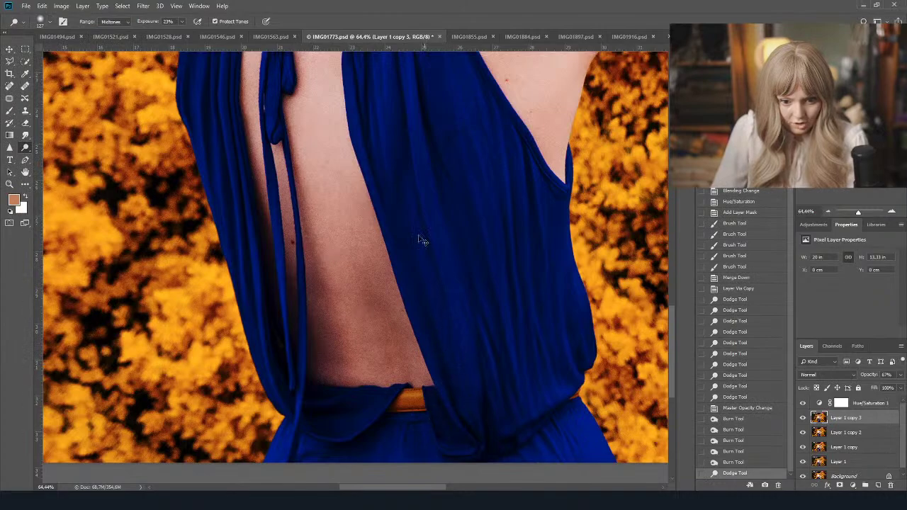
key("ctrl+z")
left_click(111, 21)
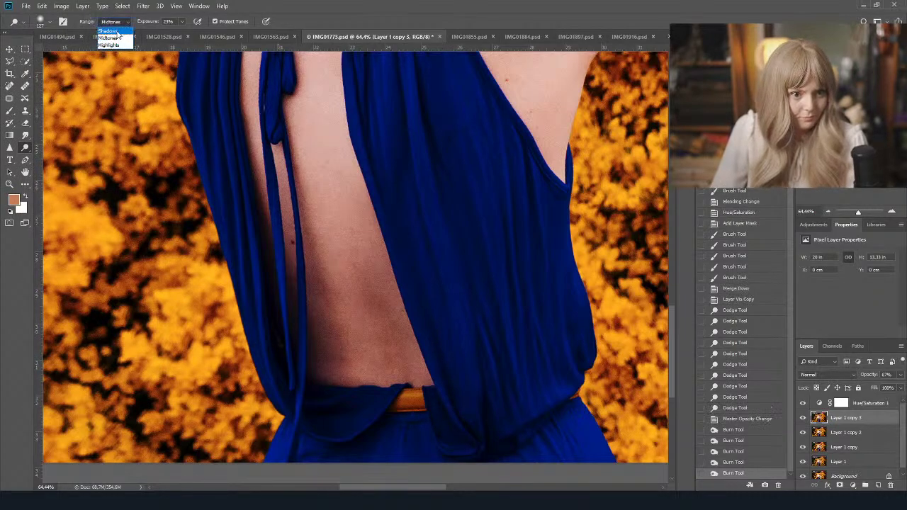
left_click(111, 29)
left_click_drag(357, 378, 312, 220)
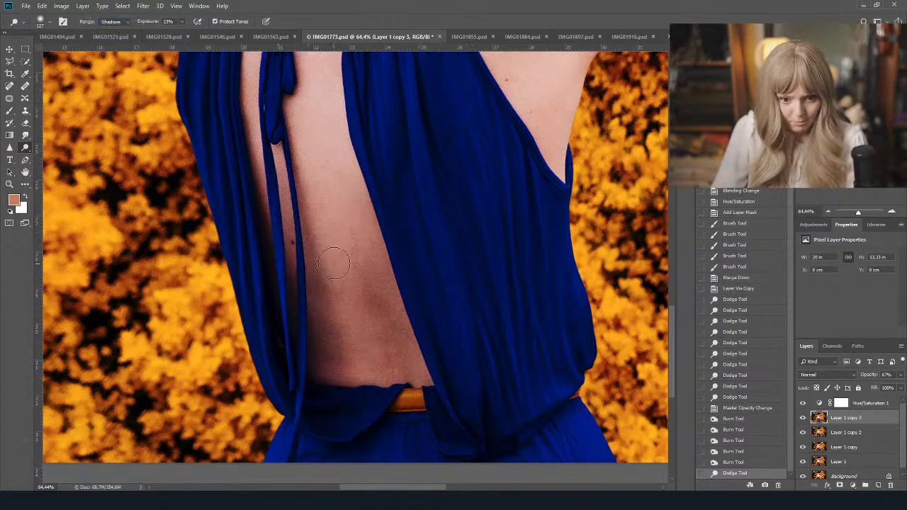
left_click_drag(533, 331, 533, 332)
Step: Dodge the shadows on the raised forearm near the elbow at 23% exposure and check the whole figure
scroll(506, 371, "up", 5)
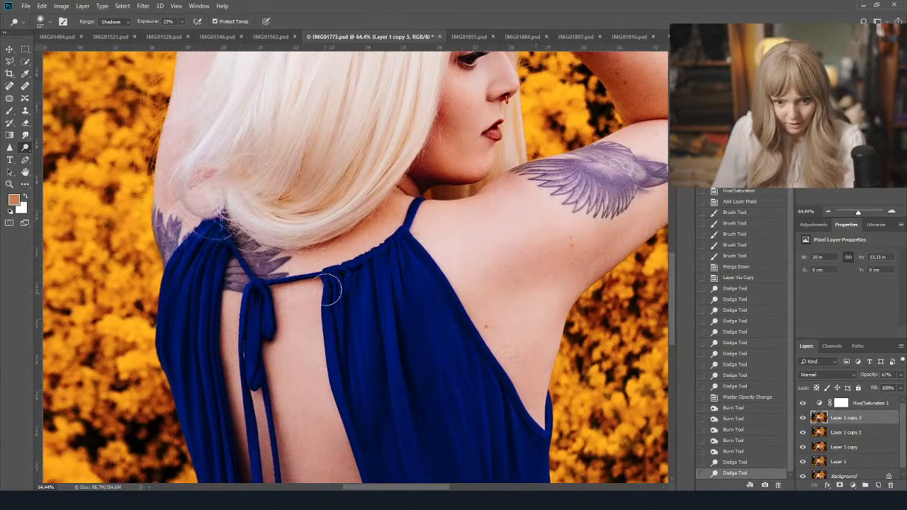
left_click_drag(500, 205, 395, 321)
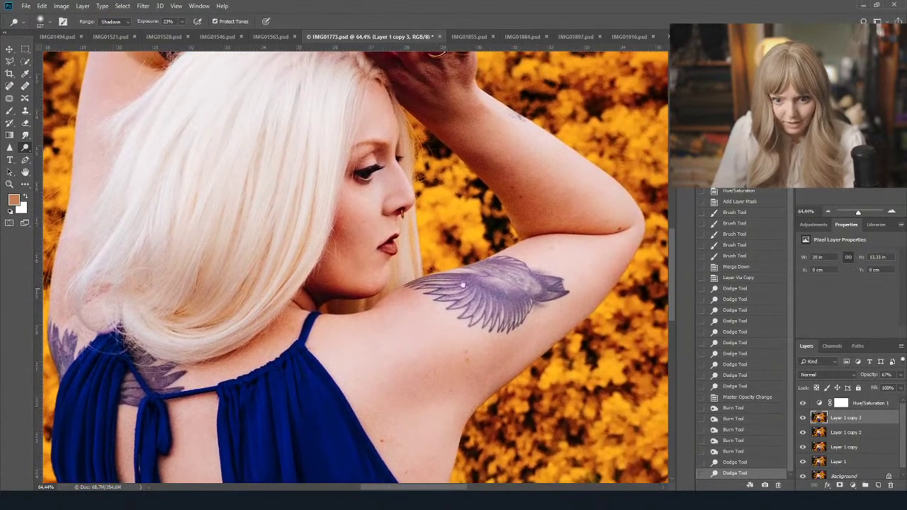
left_click_drag(571, 179, 538, 212)
scroll(610, 273, "down", 3)
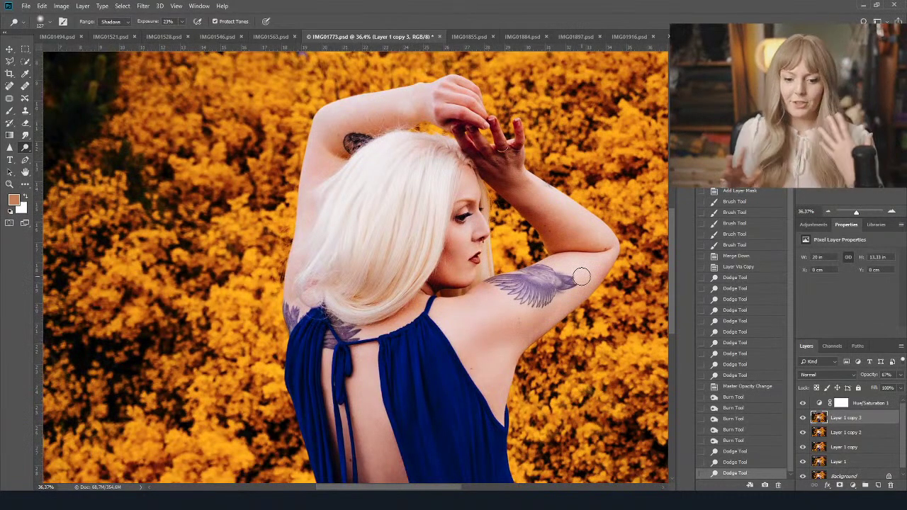
scroll(559, 301, "up", 3)
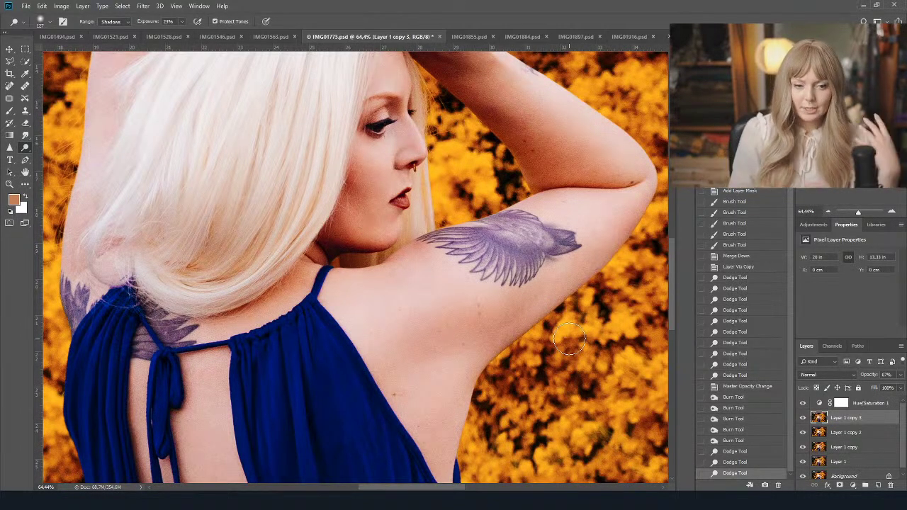
Step: Compare the lighting and shadows on the faces in IMG01521.psd and IMG01494.psd
left_click(112, 37)
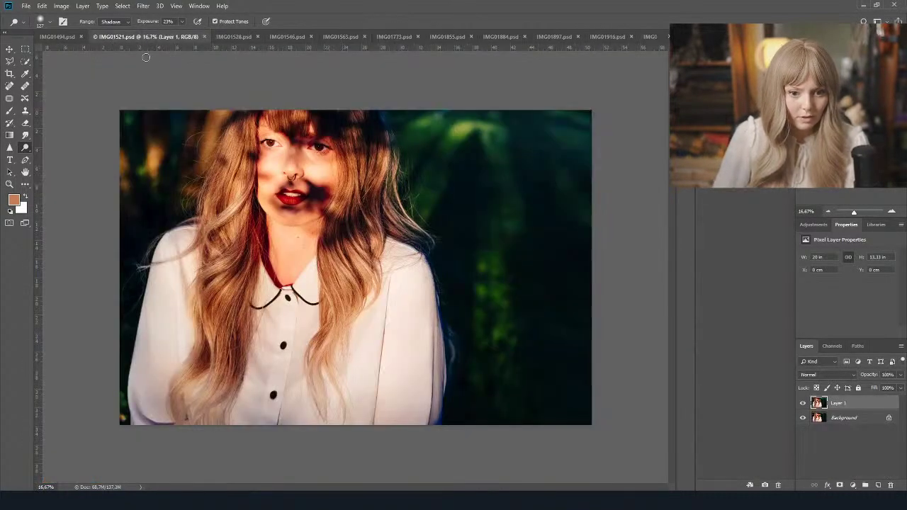
scroll(304, 190, "up", 5)
left_click_drag(300, 178, 453, 306)
scroll(435, 211, "up", 2)
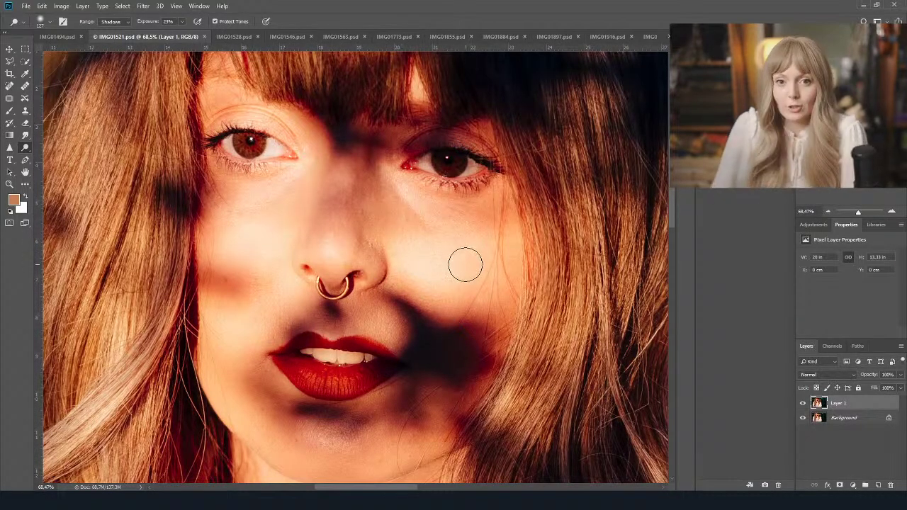
scroll(365, 170, "right", 1)
left_click(84, 37)
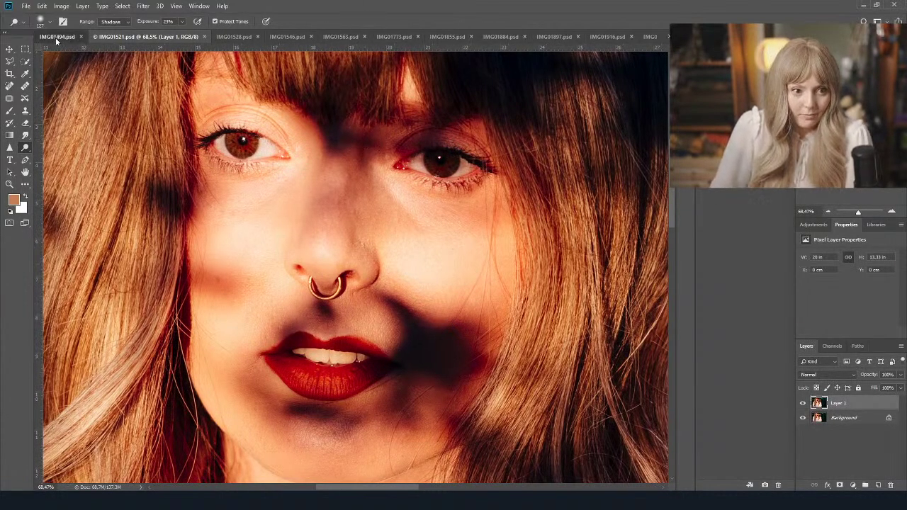
scroll(356, 179, "up", 6)
scroll(357, 179, "down", 4)
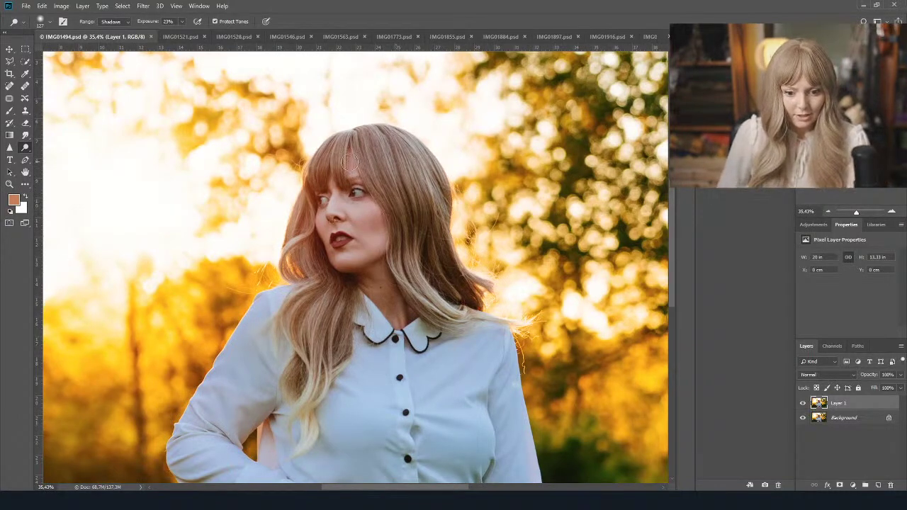
scroll(427, 266, "down", 2)
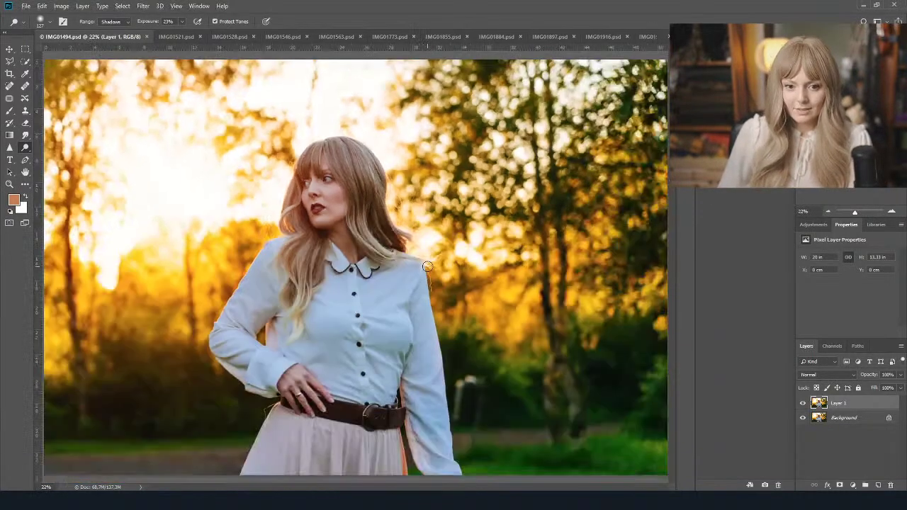
left_click(175, 36)
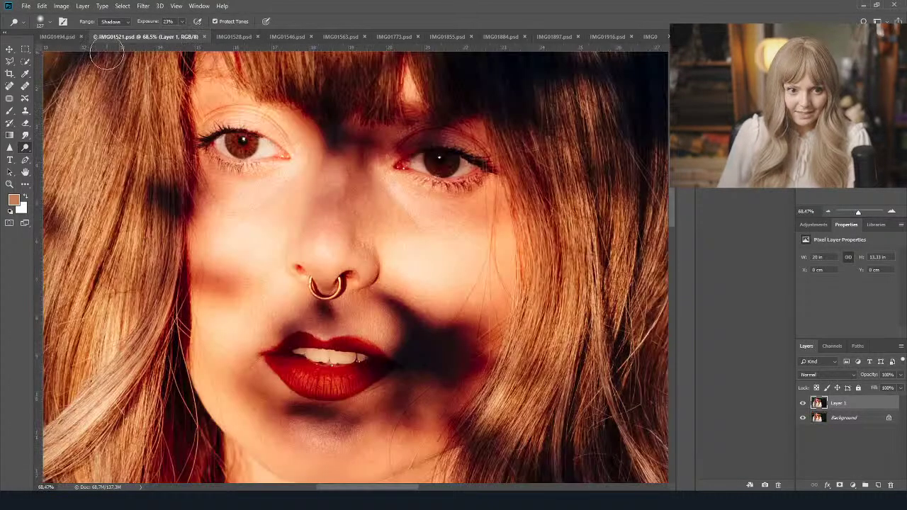
left_click(56, 36)
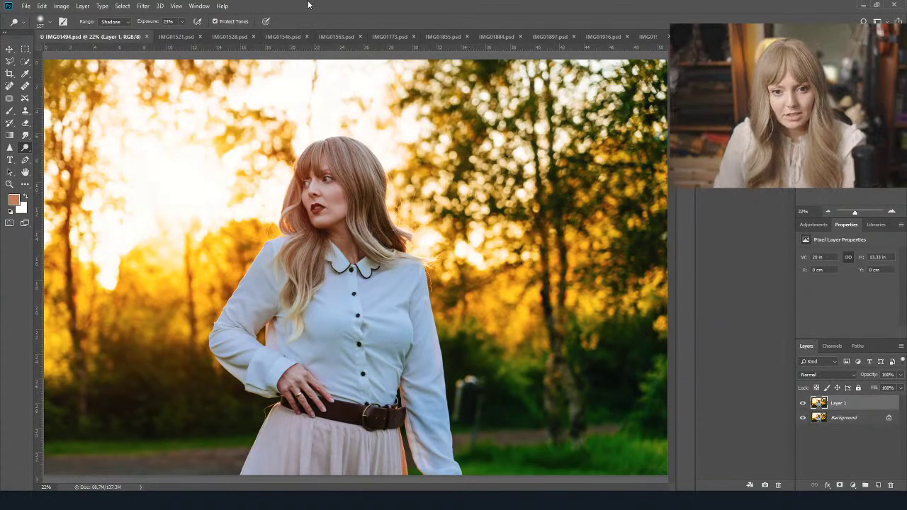
Step: Return to IMG01773.psd and examine the raised hands, face and forearm up close
left_click(386, 38)
scroll(479, 178, "down", 4)
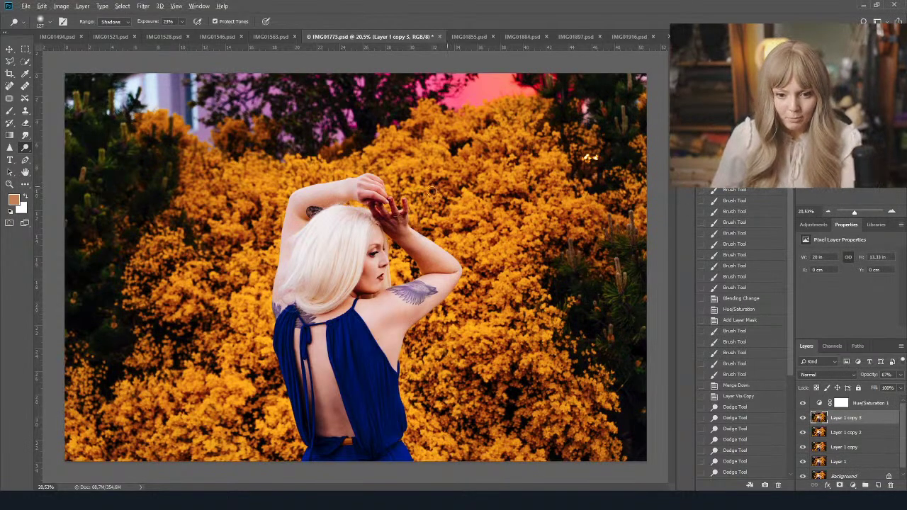
scroll(363, 173, "up", 10)
left_click_drag(569, 350, 502, 208)
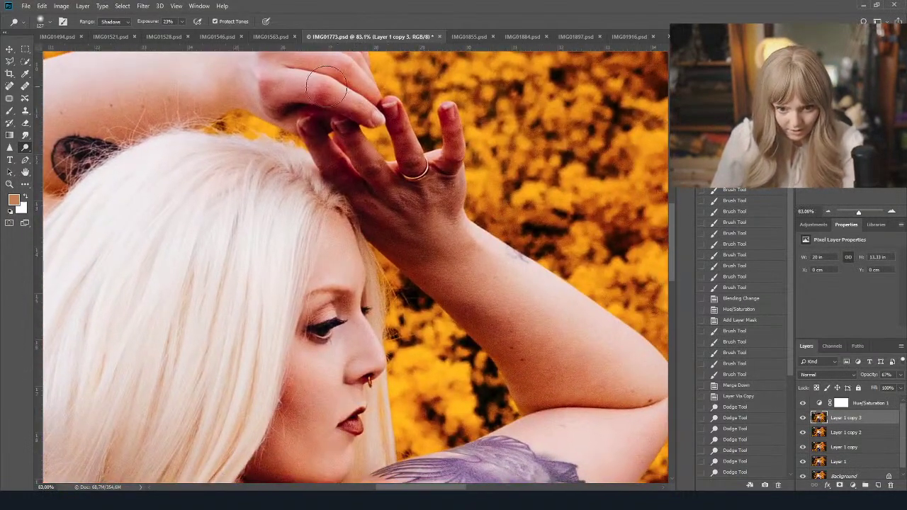
left_click_drag(364, 105, 401, 157)
scroll(434, 206, "up", 5)
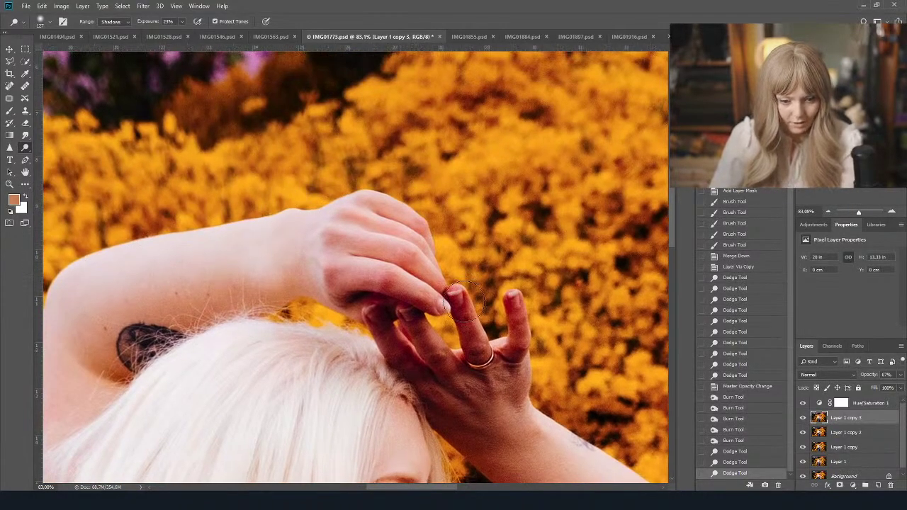
scroll(91, 289, "down", 5)
scroll(297, 73, "up", 3)
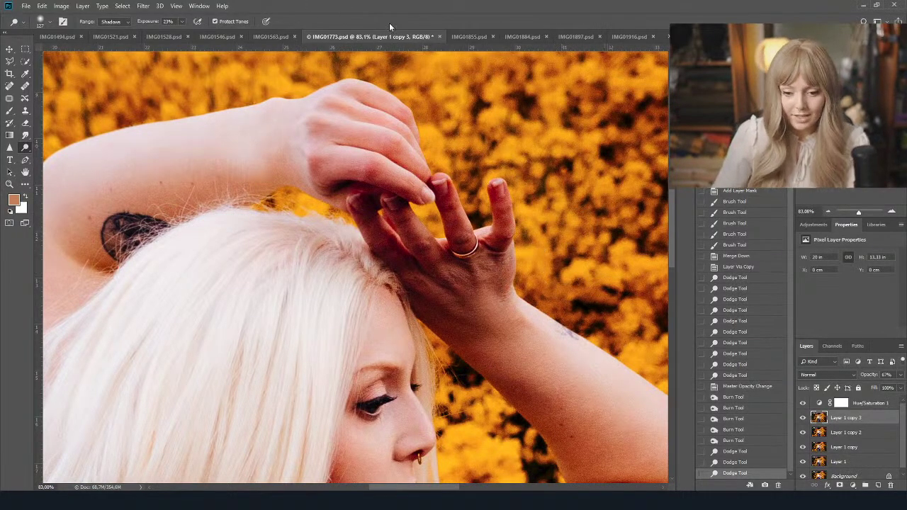
left_click_drag(588, 339, 469, 199)
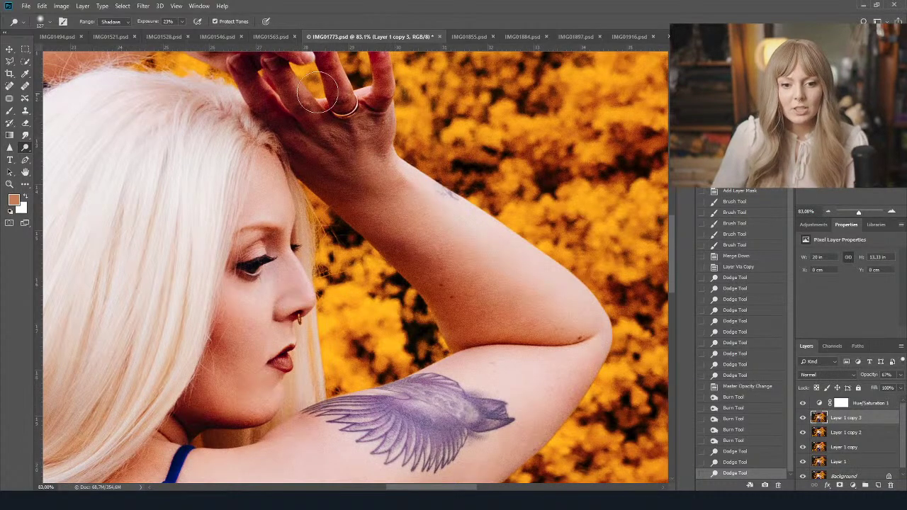
Step: Examine the tattooed upper arm, shoulder, raised hands, face and dress at several magnifications
left_click_drag(356, 112, 447, 202)
left_click_drag(638, 479, 642, 263)
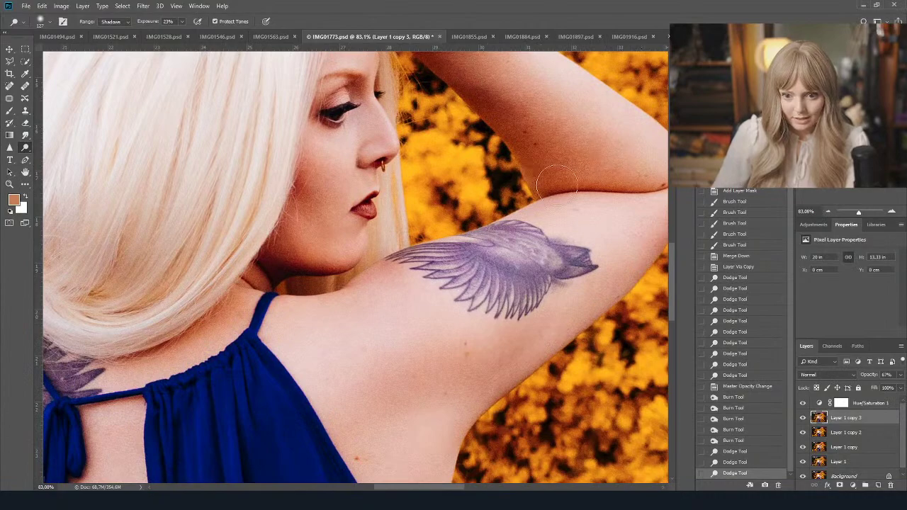
left_click_drag(491, 354, 391, 320)
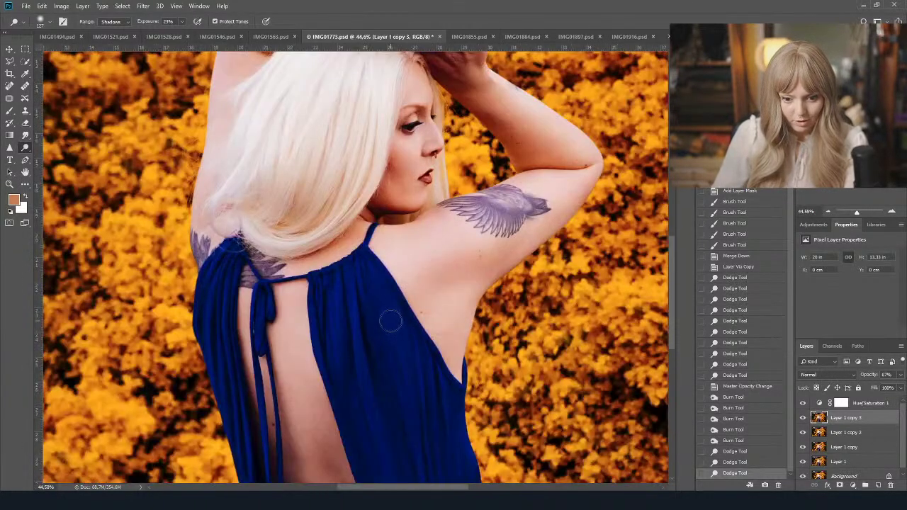
left_click_drag(424, 418, 442, 287)
mouse_move(466, 168)
left_mouse_down()
mouse_move(391, 318)
mouse_move(472, 375)
left_mouse_up()
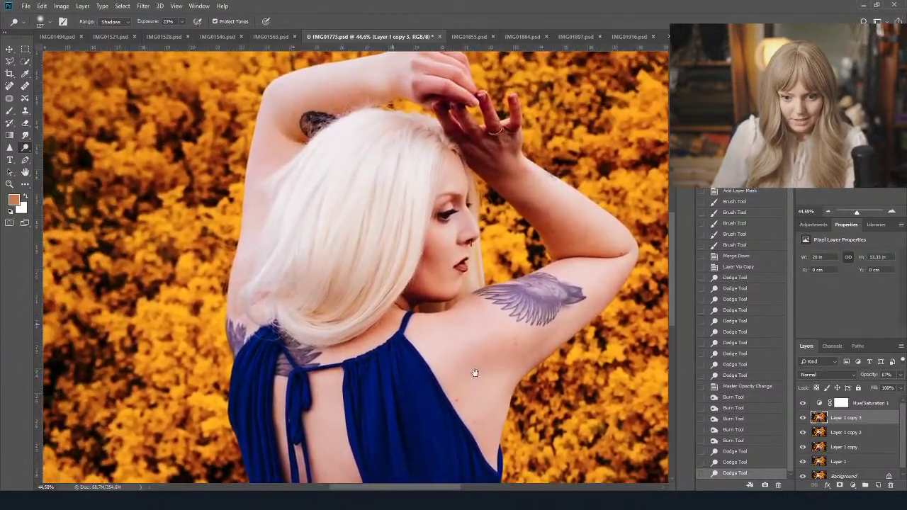
scroll(487, 371, "up", 3)
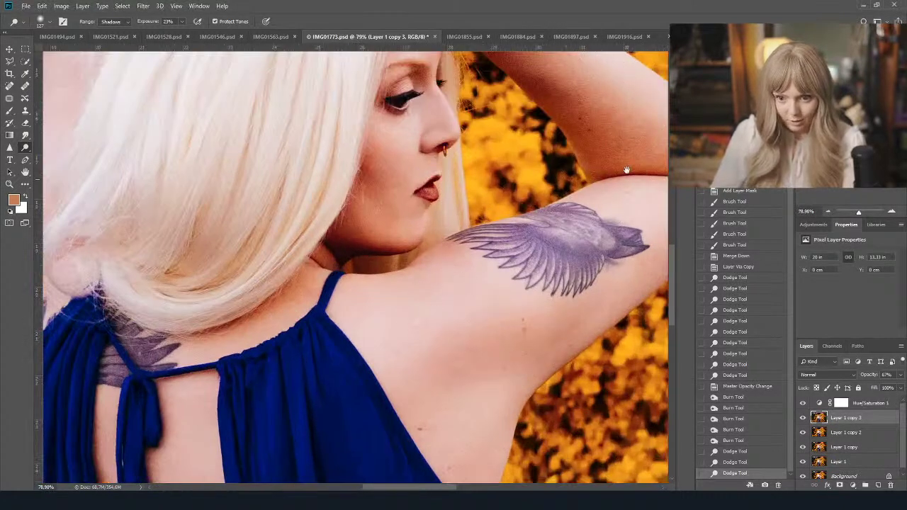
left_click_drag(616, 69, 568, 226)
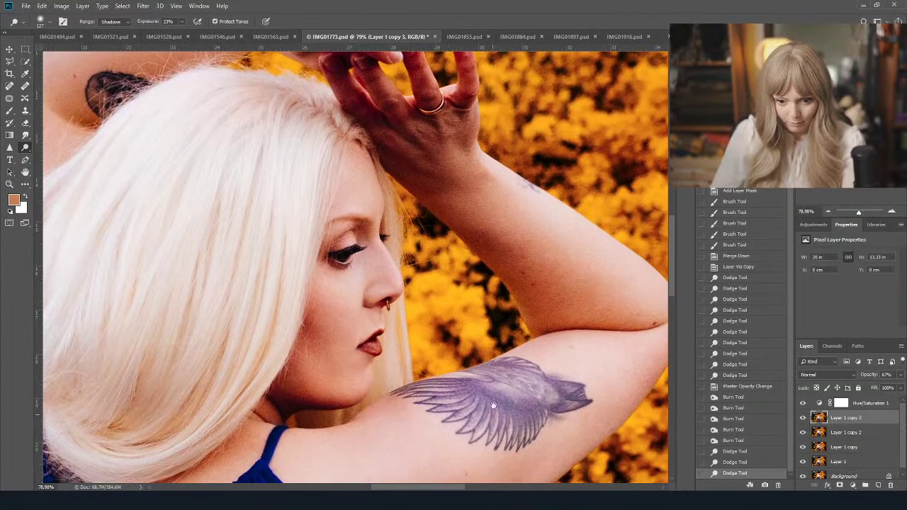
left_click_drag(494, 405, 504, 245)
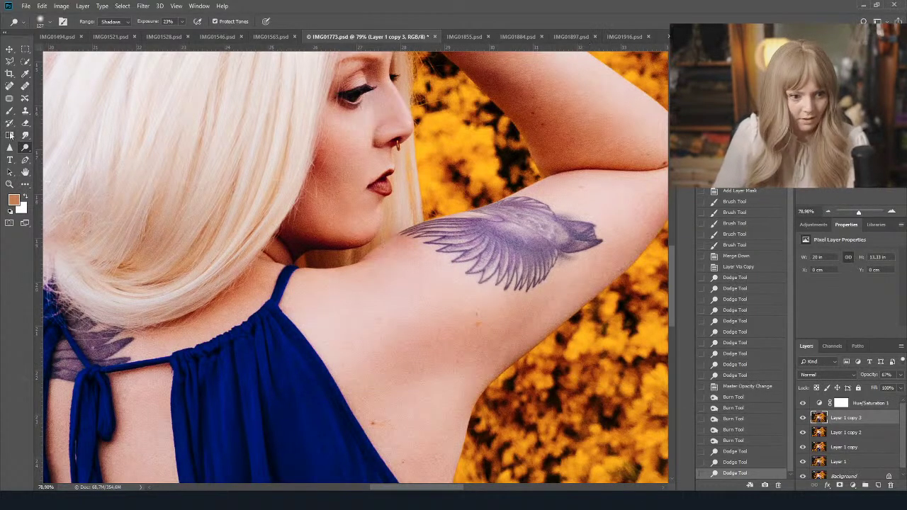
Step: Try darkening the skin below the shoulder tattoo with the Burn tool at 171 px and 17% exposure on the Midtones range
right_click(25, 147)
left_click(56, 158)
mouse_move(534, 319)
left_mouse_down()
mouse_move(506, 344)
mouse_move(437, 361)
mouse_move(409, 345)
left_mouse_up()
scroll(645, 383, "down", 5)
scroll(645, 383, "down", 4)
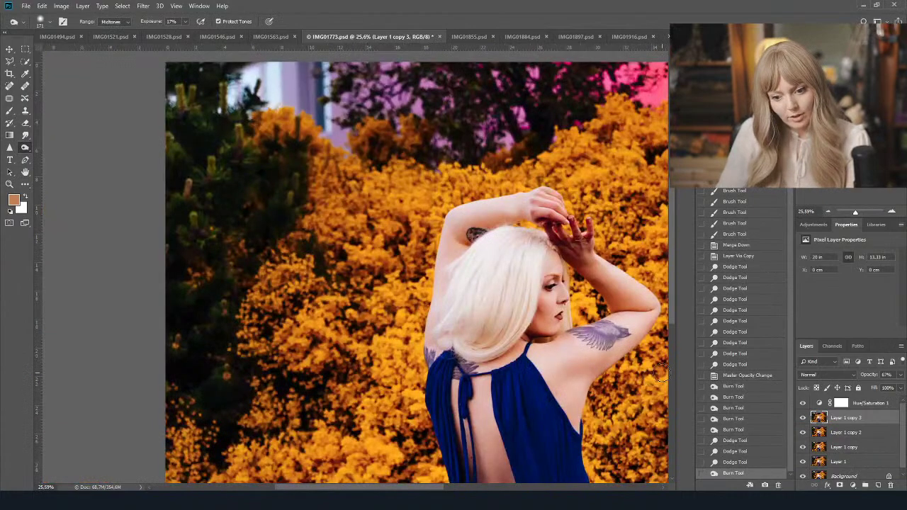
Step: Compare the image with Layer 1 copy 3 hidden and shown, and undo the last burn stroke
left_click(804, 420)
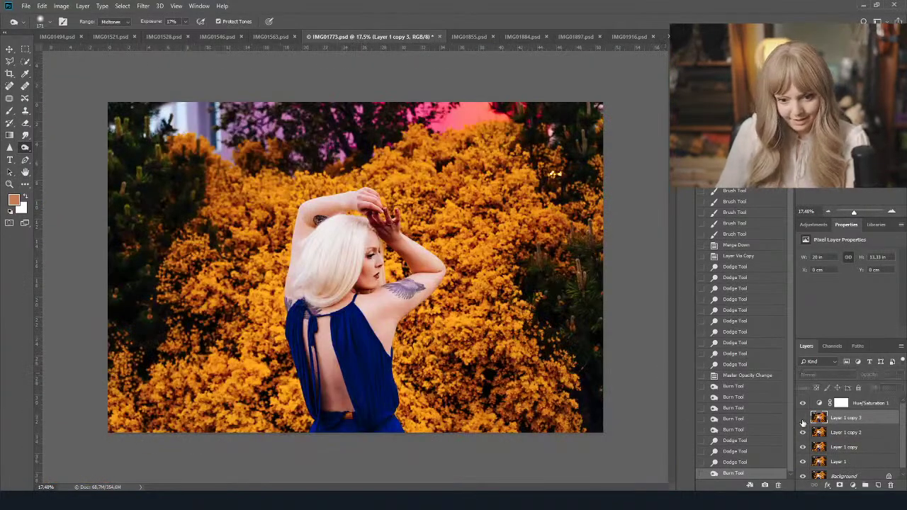
left_click(803, 419)
left_click(803, 418)
left_click(804, 418)
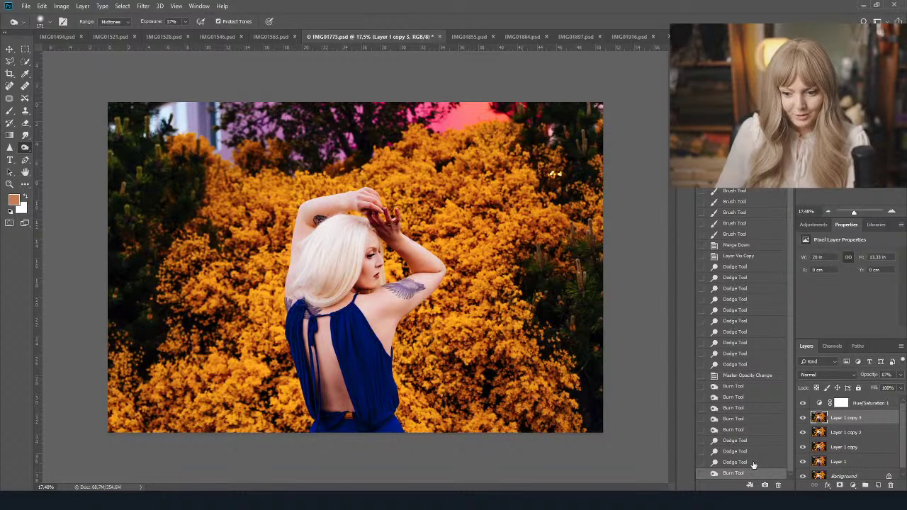
left_click(753, 464)
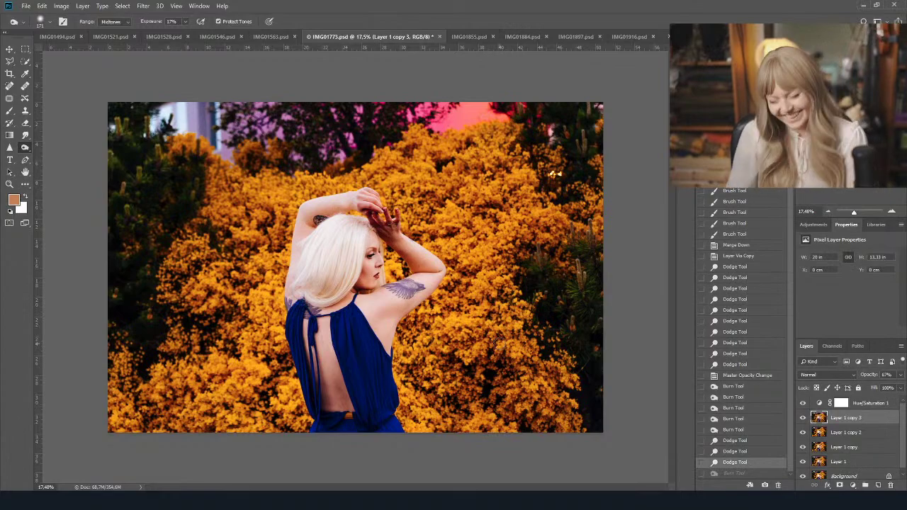
Step: Examine the lighting on the bare back, dress, raised arms and face, up close and across the figure
scroll(401, 327, "up", 3)
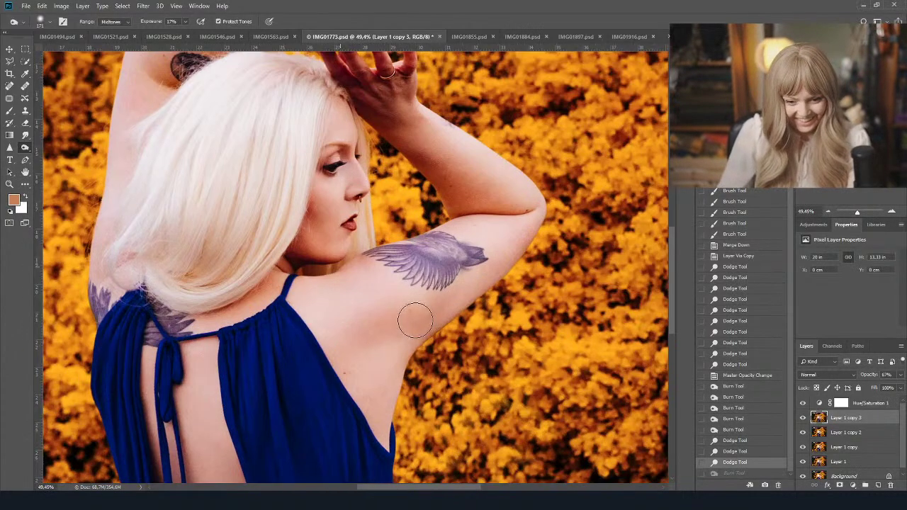
mouse_move(409, 355)
left_mouse_down()
mouse_move(438, 281)
mouse_move(520, 225)
mouse_move(511, 202)
left_mouse_up()
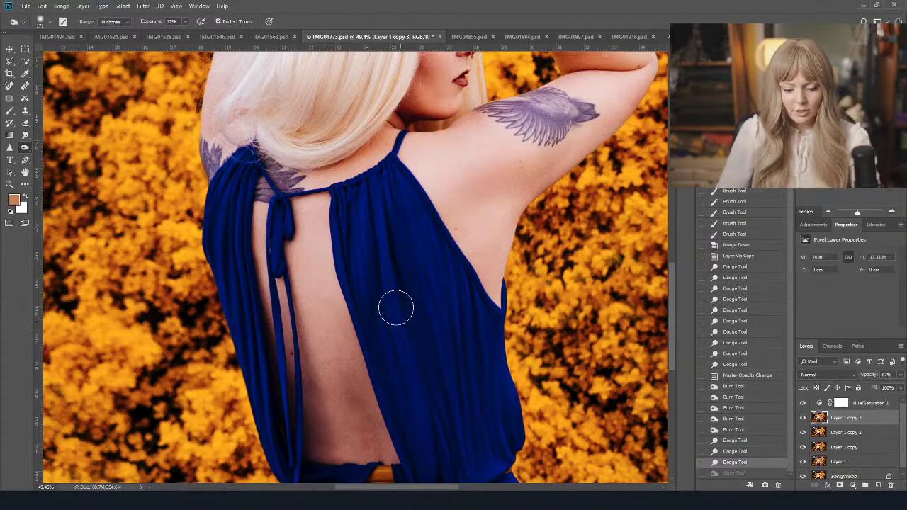
scroll(425, 305, "down", 3)
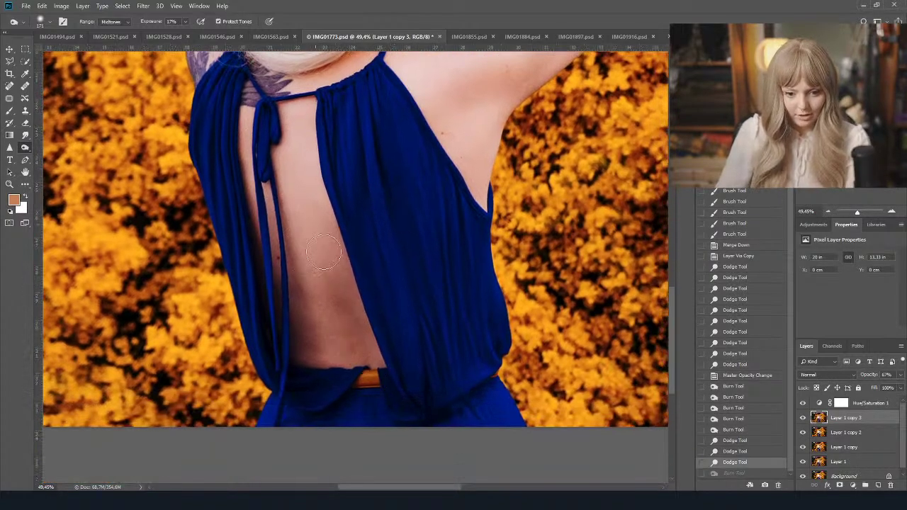
scroll(397, 174, "down", 3)
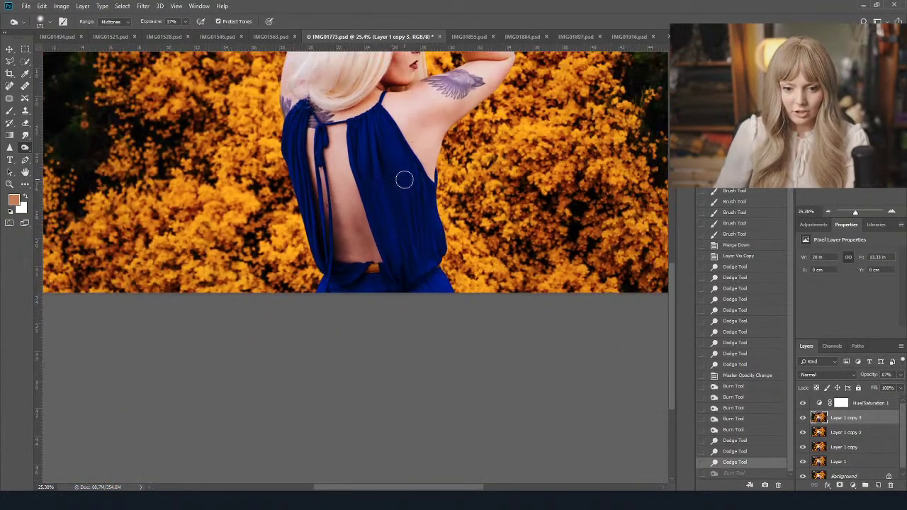
scroll(404, 180, "down", 4)
scroll(400, 268, "up", 5)
left_click_drag(374, 369, 430, 234)
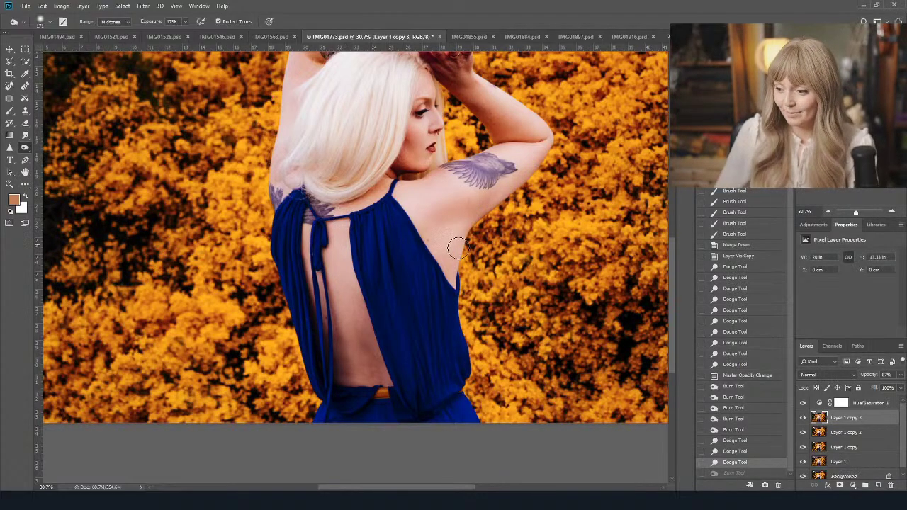
scroll(437, 244, "up", 2)
scroll(440, 310, "up", 2)
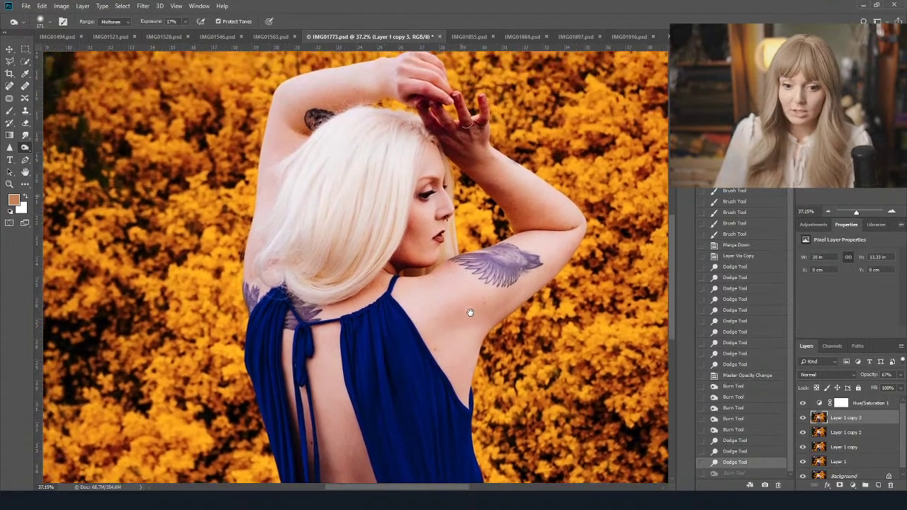
scroll(500, 204, "up", 2)
scroll(499, 204, "down", 1)
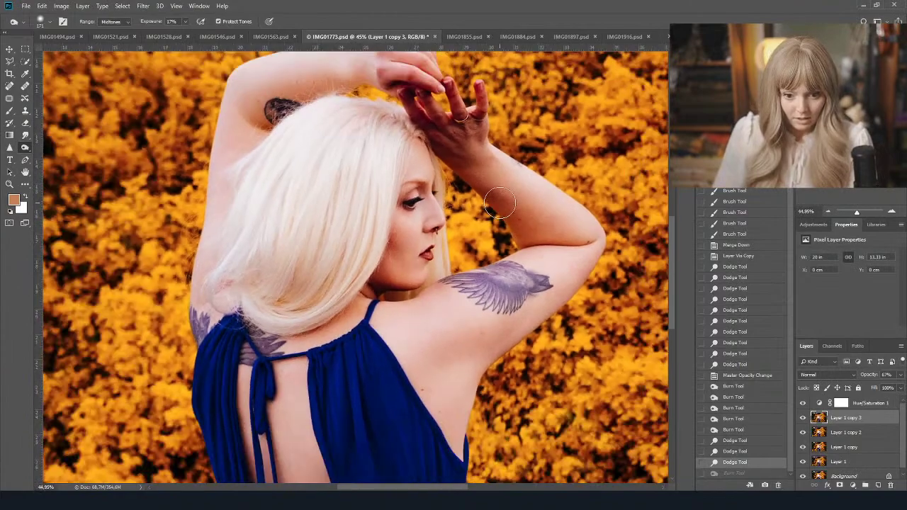
Step: Duplicate Layer 1 copy 3 and open the Liquify filter on the copy
scroll(463, 263, "up", 6)
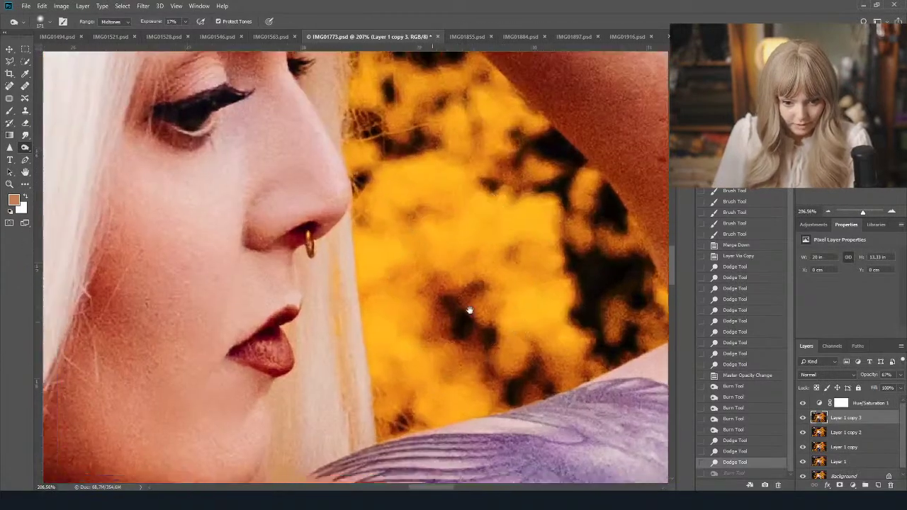
left_click_drag(470, 310, 637, 217)
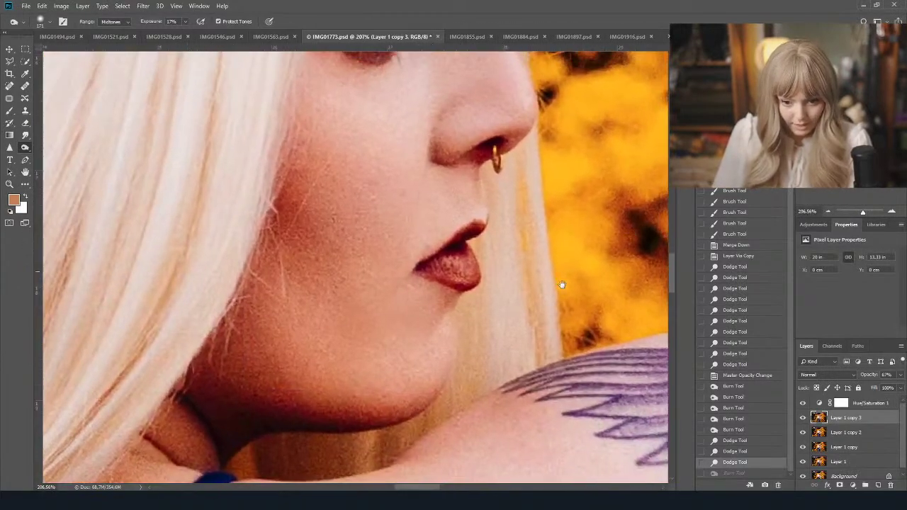
left_click_drag(510, 101, 532, 148)
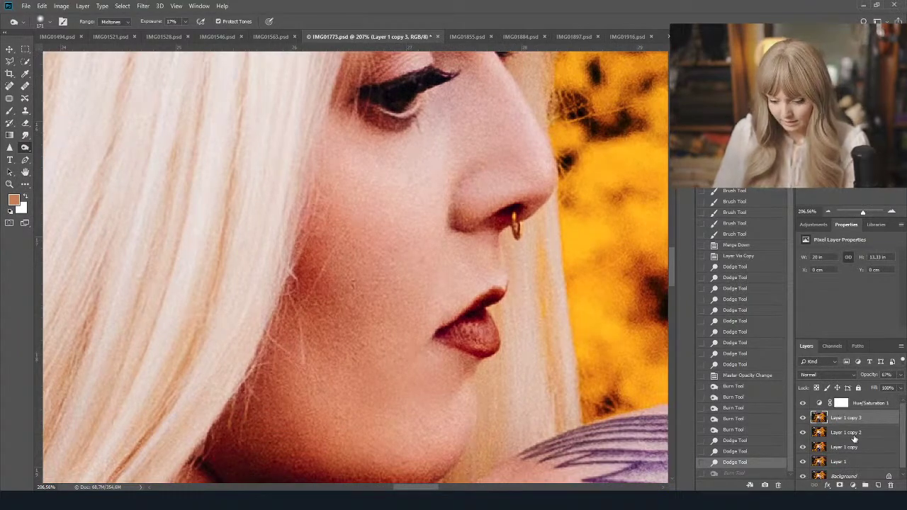
key("ctrl+j")
left_click(144, 6)
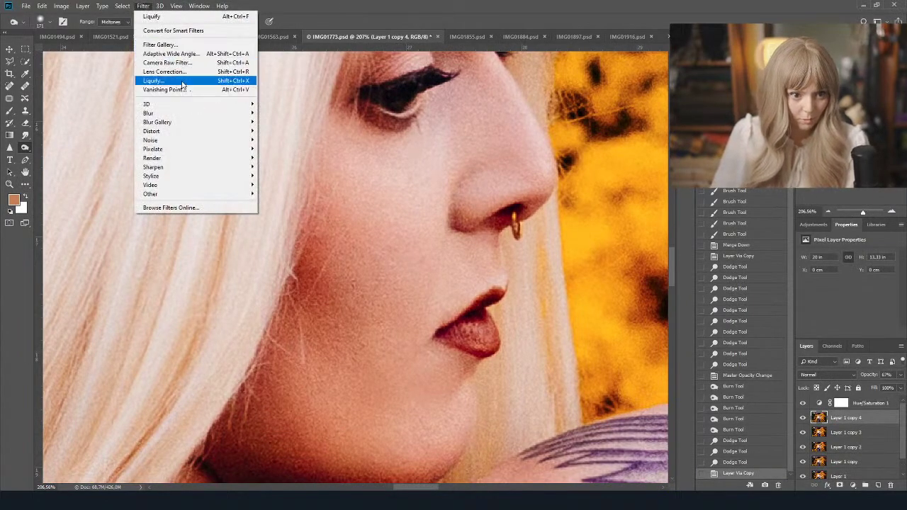
left_click(170, 81)
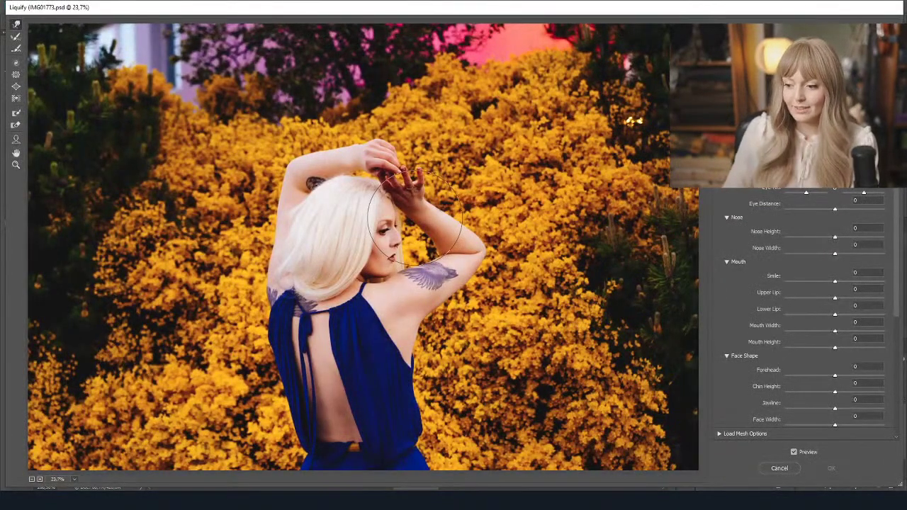
Step: Push the corner of the mouth back toward the cheek with Forward Warp and apply the Liquify filter
left_click_drag(243, 169, 483, 300)
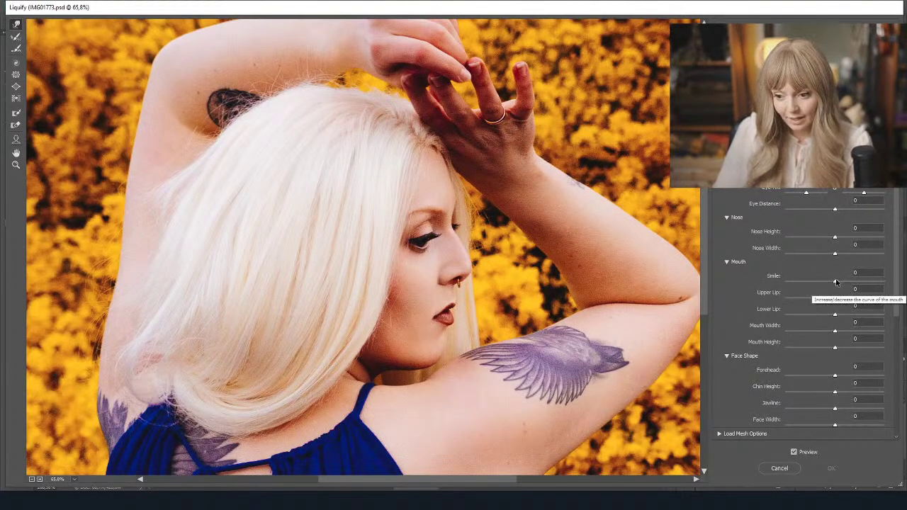
mouse_move(835, 281)
left_mouse_down()
mouse_move(897, 286)
mouse_move(835, 294)
left_mouse_up()
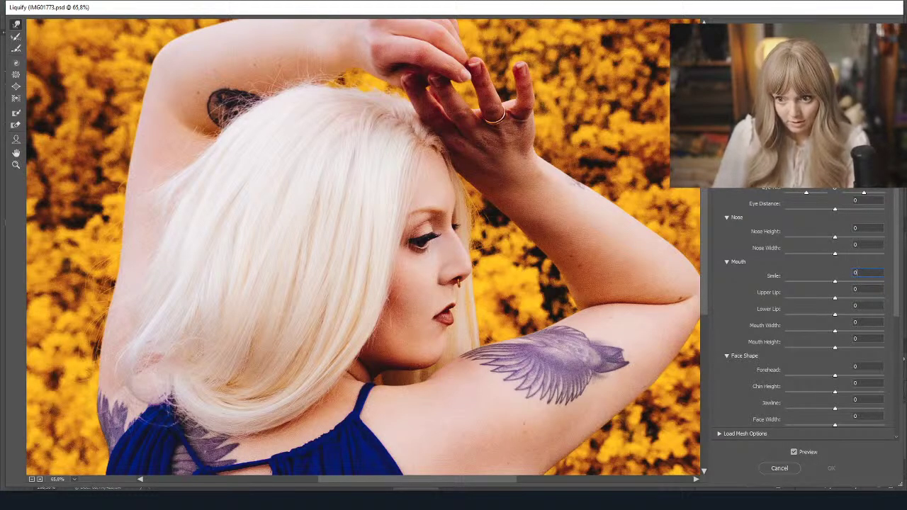
mouse_move(328, 205)
left_mouse_down()
mouse_move(436, 329)
mouse_move(482, 352)
mouse_move(453, 243)
left_mouse_up()
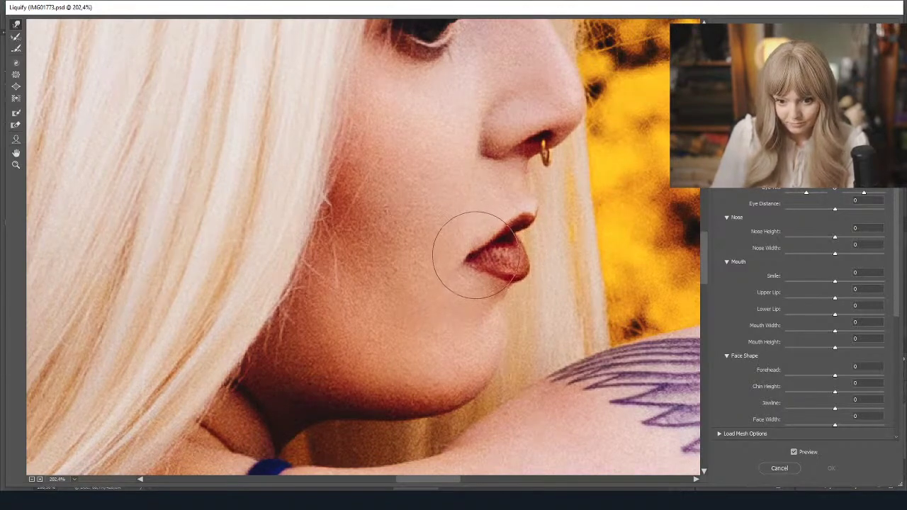
left_click_drag(475, 256, 451, 259)
key("ctrl+z")
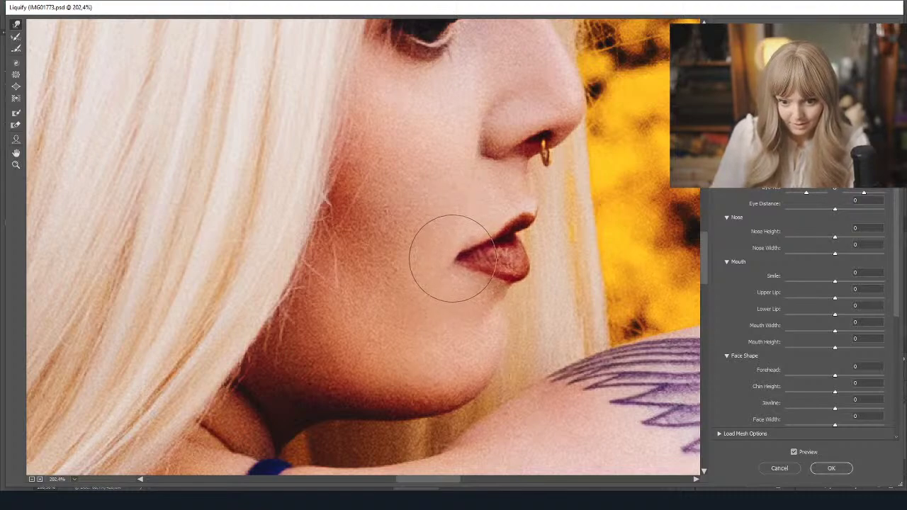
left_click(821, 468)
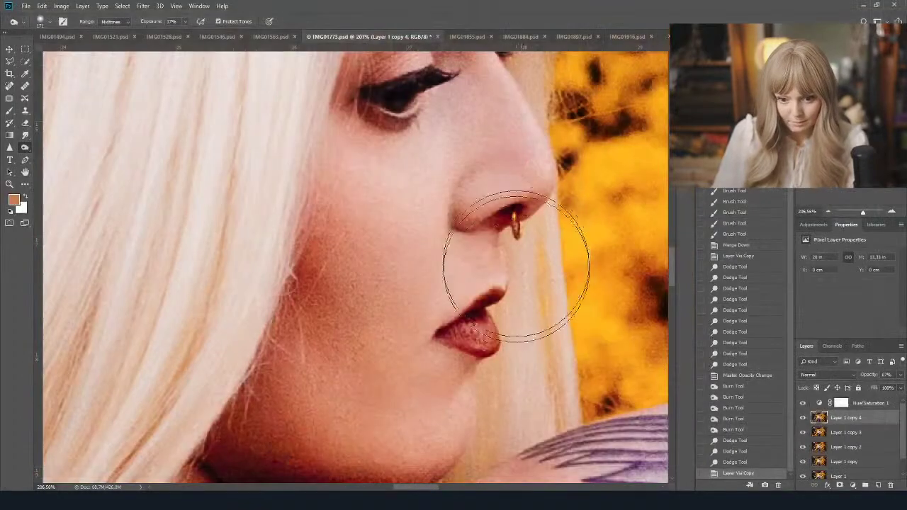
Step: Check the mouth correction on Layer 1 copy 4, and revert the history to the last Dodge stroke before the layer copy
scroll(600, 252, "down", 3)
left_click(827, 212)
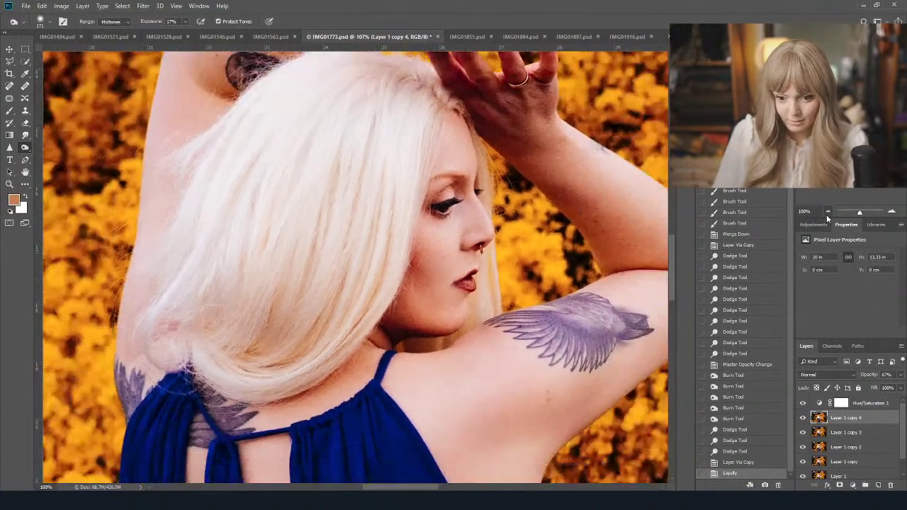
left_click(827, 213)
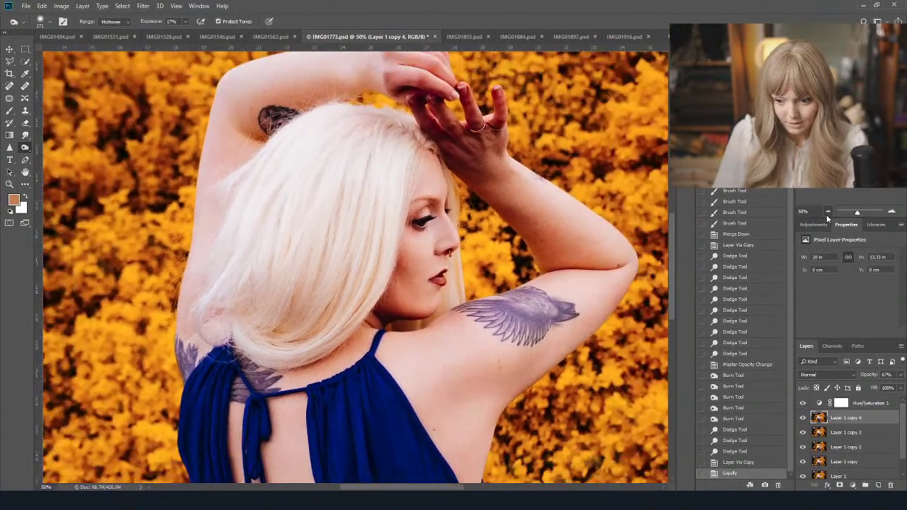
left_click(803, 419)
scroll(408, 279, "up", 5)
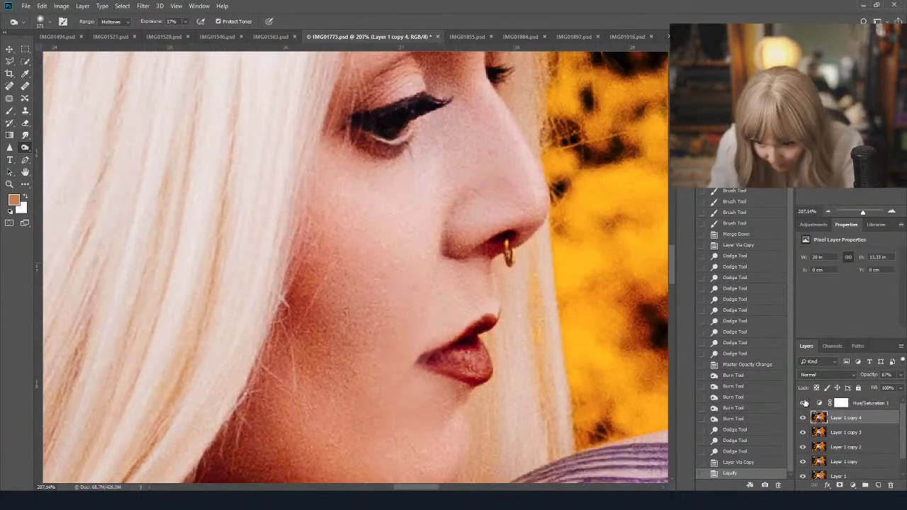
left_click(737, 463)
left_click(848, 432)
left_click(748, 453)
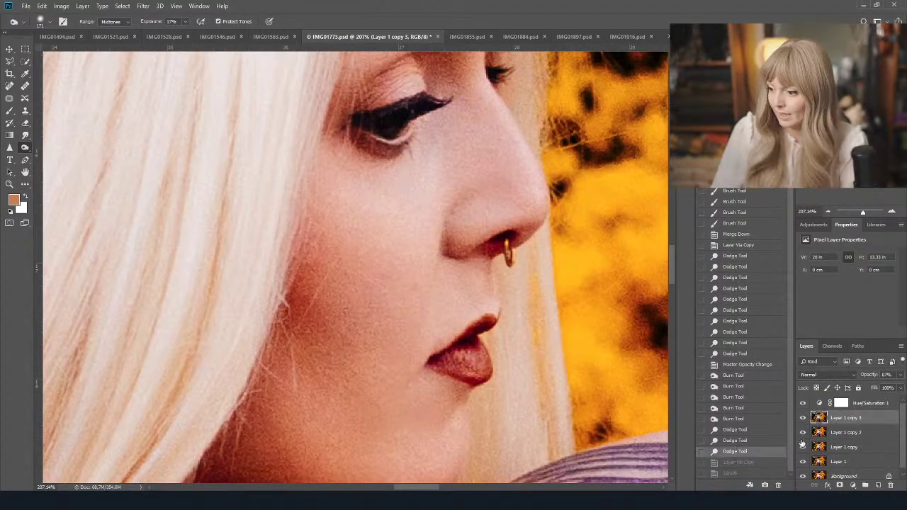
Step: Duplicate Layer 1 copy 2 and merge Layer 1 copy 3 down onto the duplicate
left_click(851, 434)
key("ctrl+j")
left_click(854, 424)
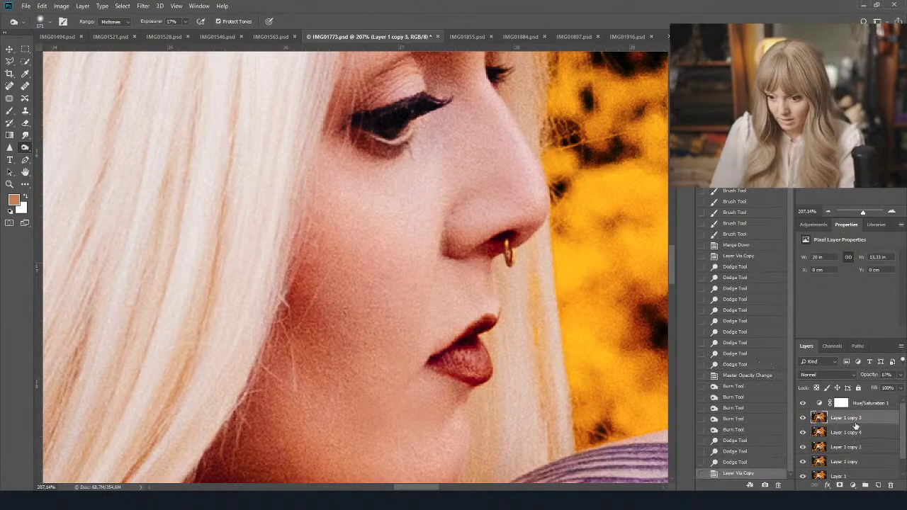
key("ctrl+e")
Step: Duplicate the merged layer and extend the mouth corner toward the cheek with the Liquify filter on the copy
key("ctrl+j")
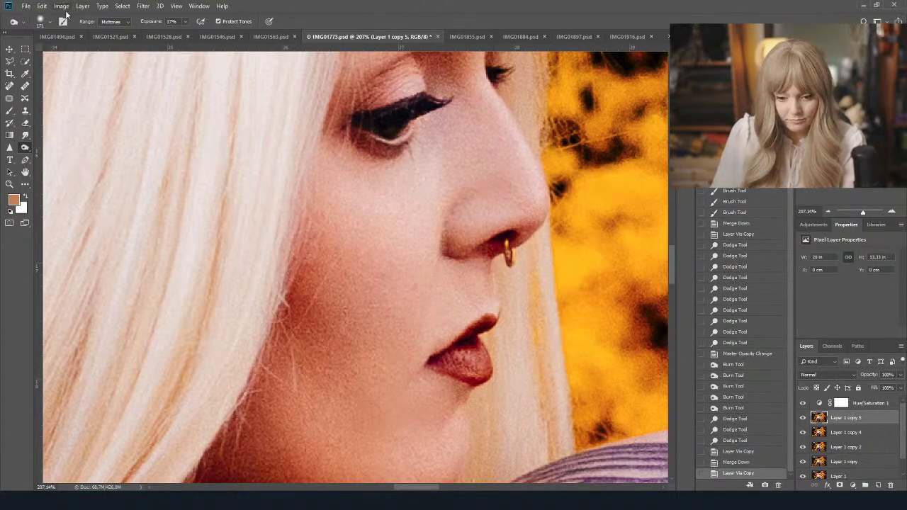
left_click(144, 5)
left_click(152, 17)
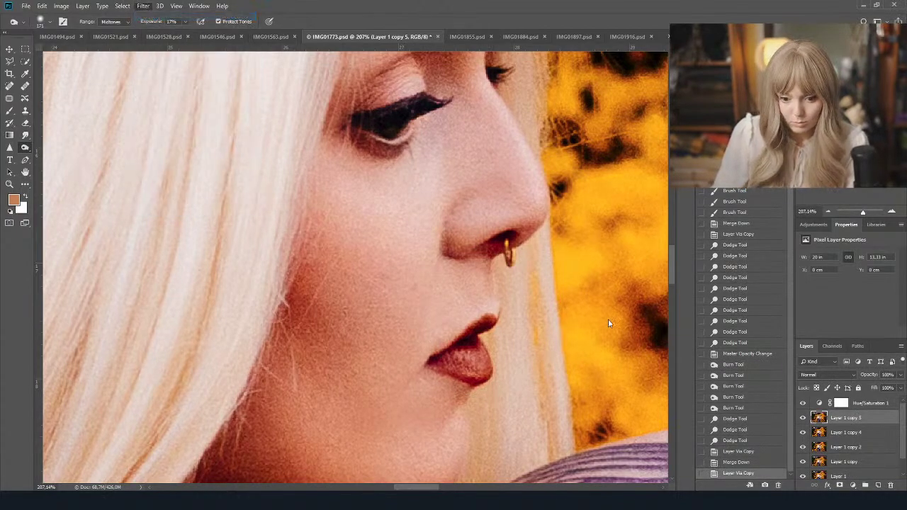
key("Return")
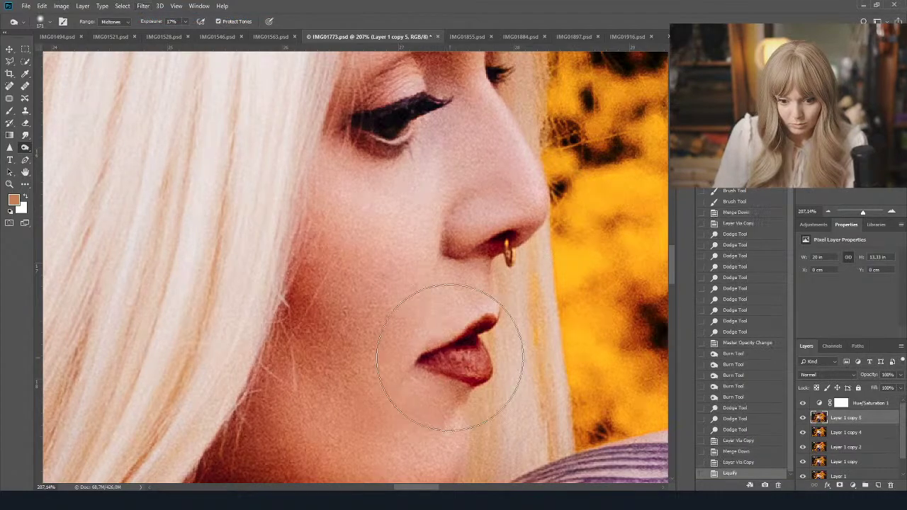
Step: Compare the whole photo with Layer 1 copy 5 hidden and shown to judge the extended mouth corner
key("ctrl+0")
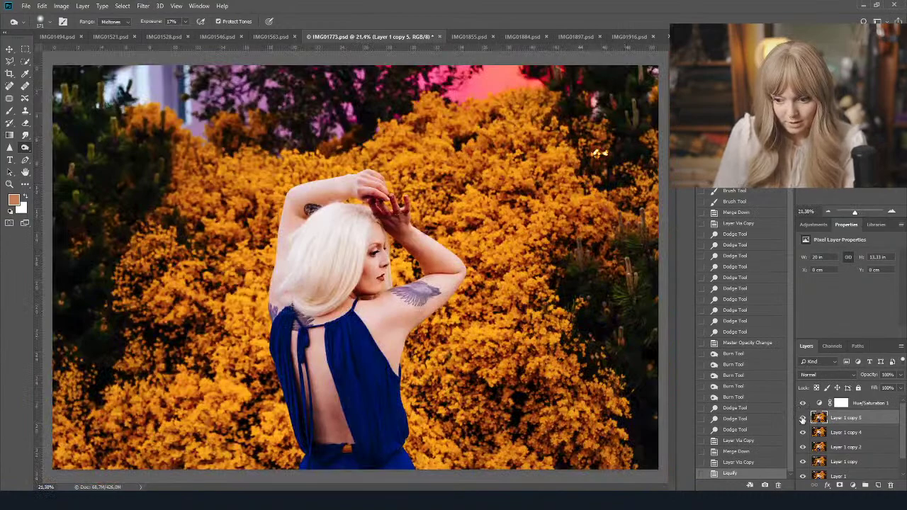
left_click(803, 418)
left_click(803, 418)
left_click(803, 418)
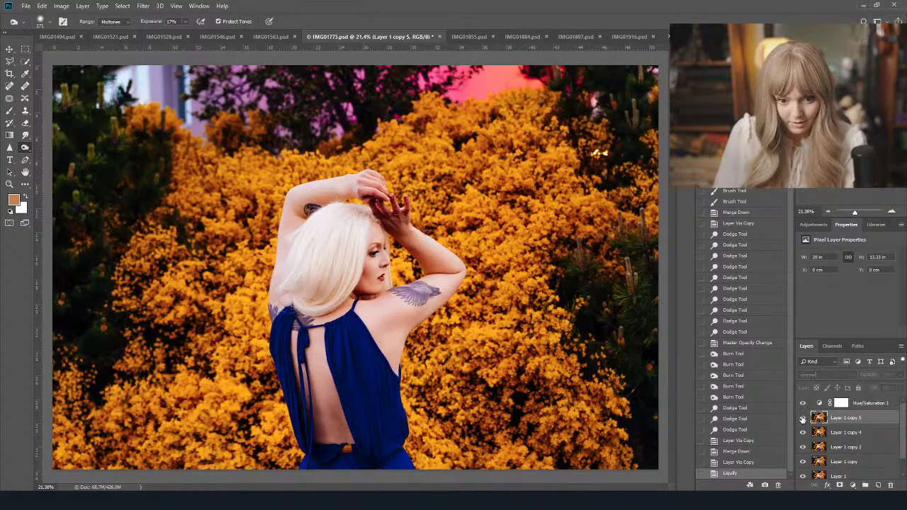
left_click(803, 418)
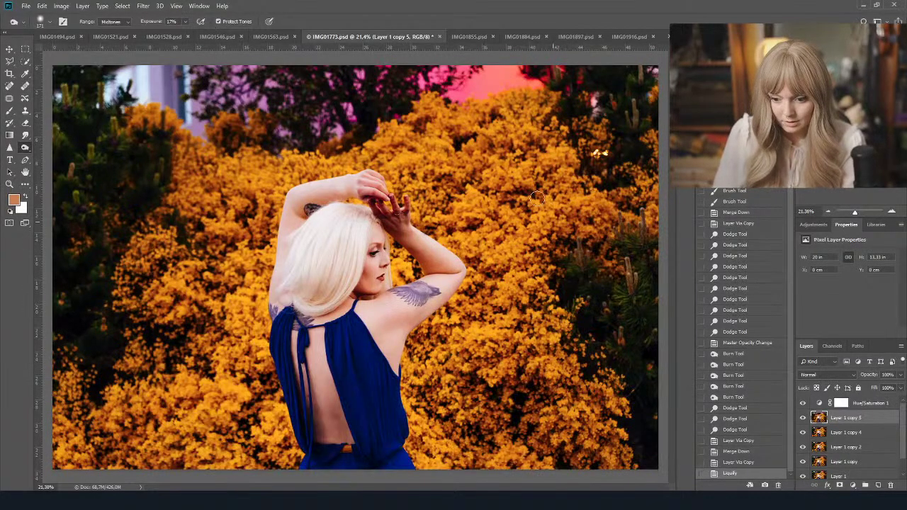
Step: Refine the corner of the mouth on Layer 1 copy 5 with small Forward Warp strokes and apply the Liquify filter
scroll(371, 323, "up", 10)
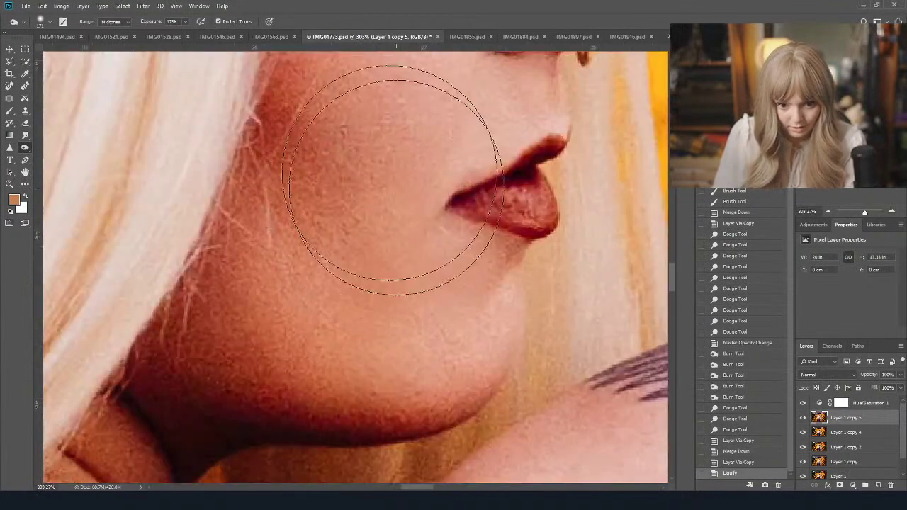
left_click(143, 5)
left_click(177, 81)
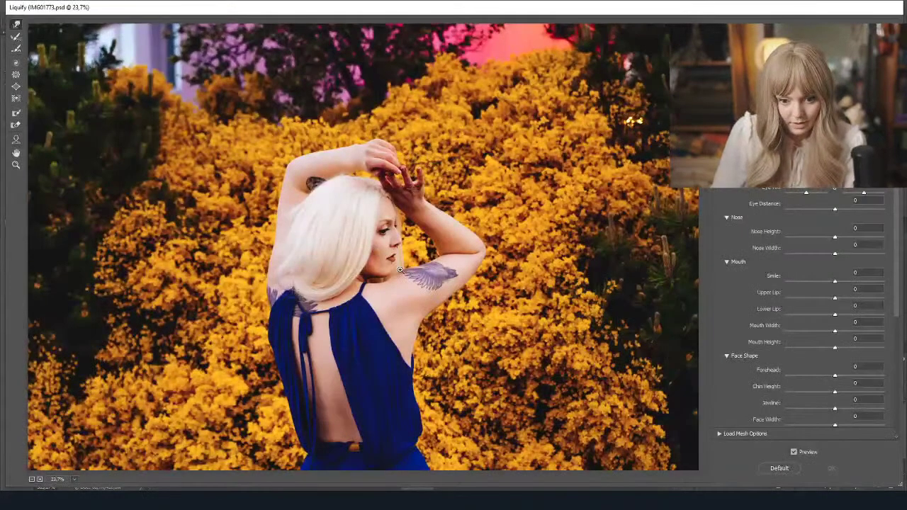
scroll(400, 270, "up", 10)
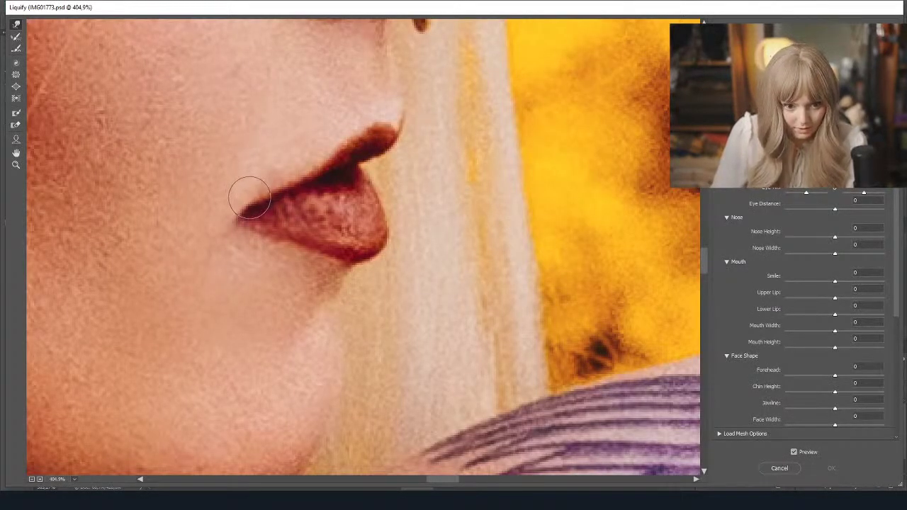
left_click_drag(247, 196, 268, 234)
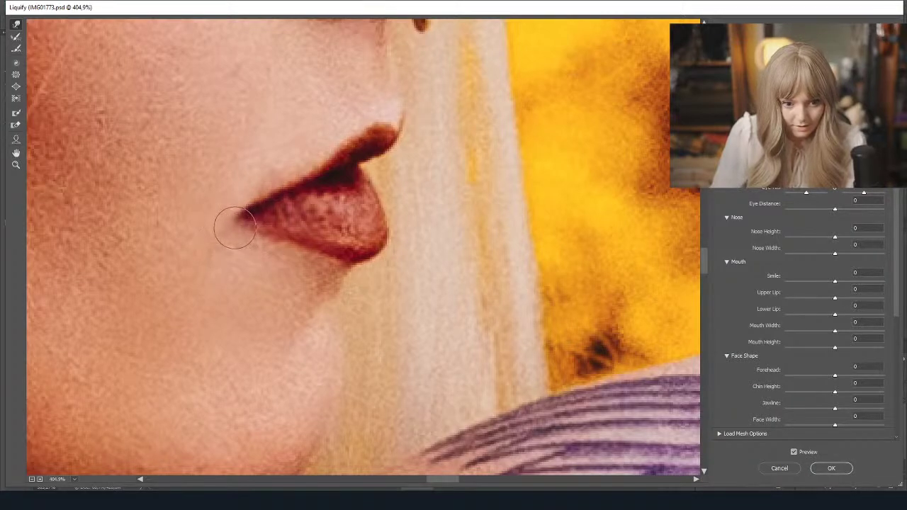
left_click_drag(234, 223, 242, 197)
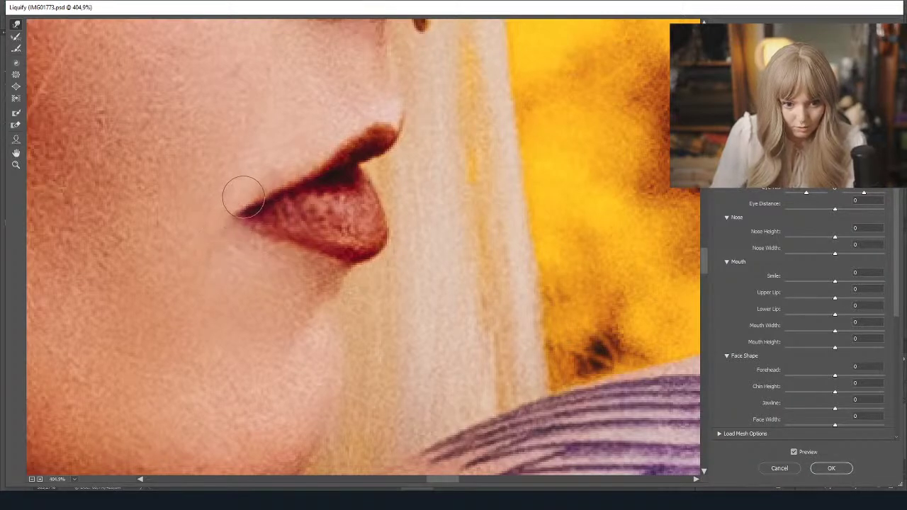
left_click(830, 470)
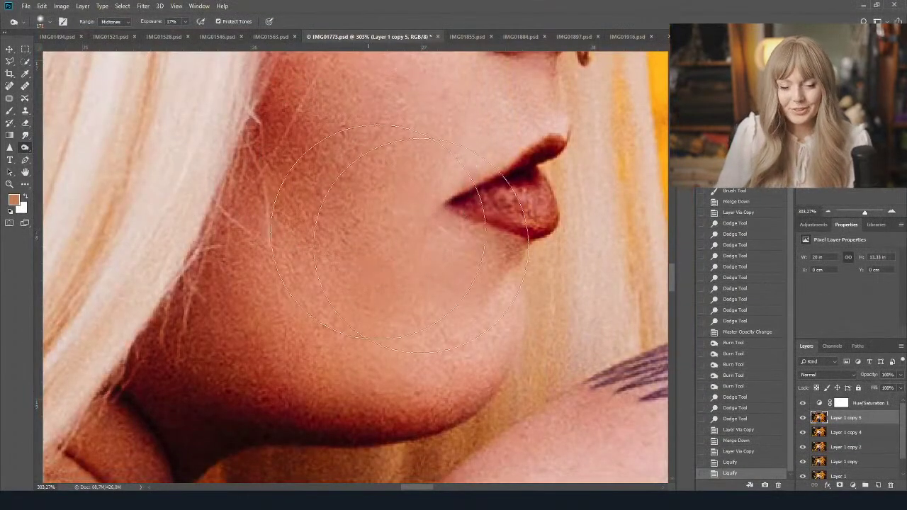
Step: Check the refined mouth shape by repeatedly hiding and showing Layer 1 copy 5, leaving the layer visible
scroll(399, 238, "down", 8)
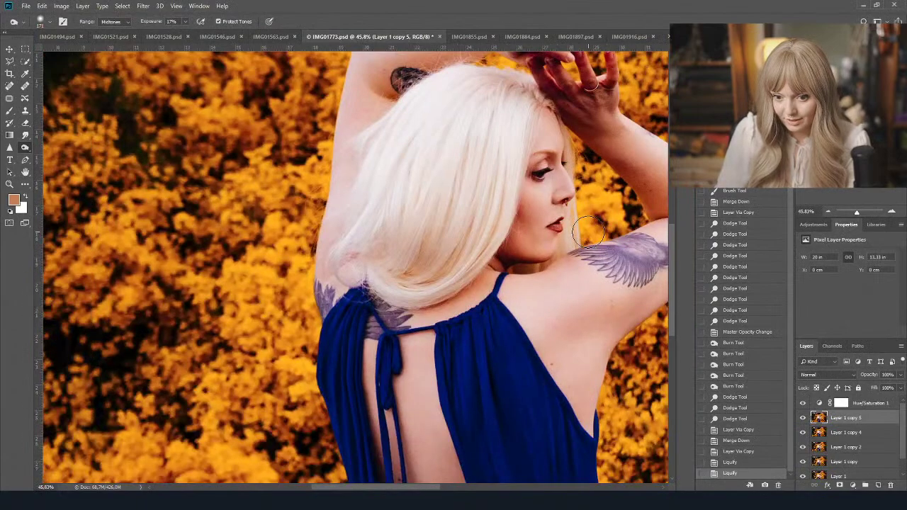
scroll(588, 231, "down", 2)
left_click(803, 419)
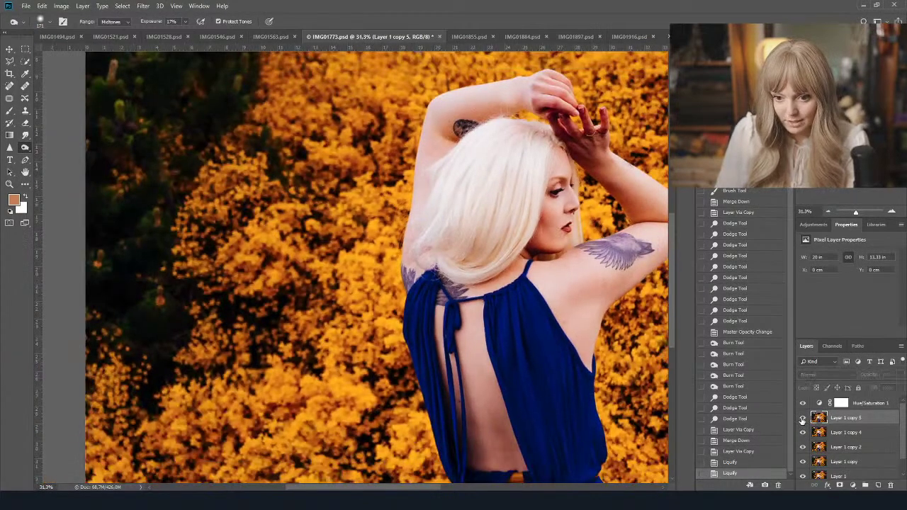
left_click(802, 419)
left_click(803, 419)
left_click(803, 418)
scroll(625, 261, "down", 3)
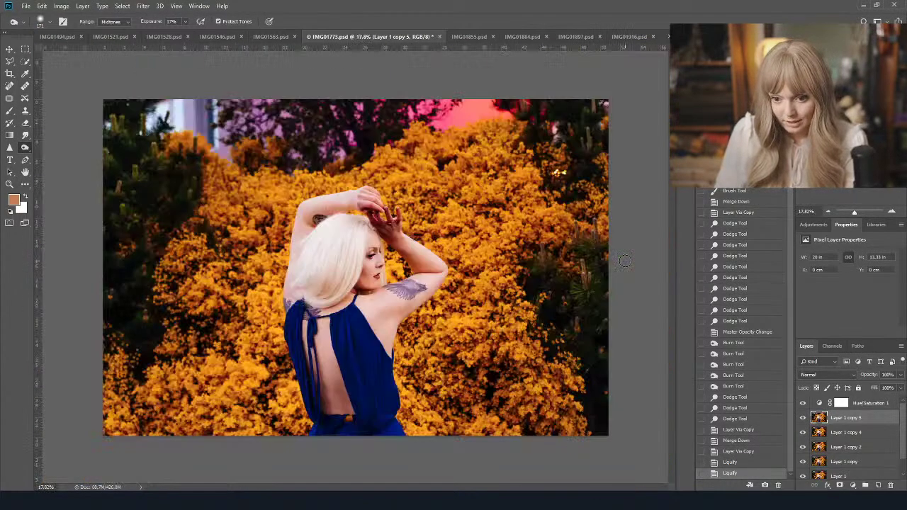
left_click(803, 419)
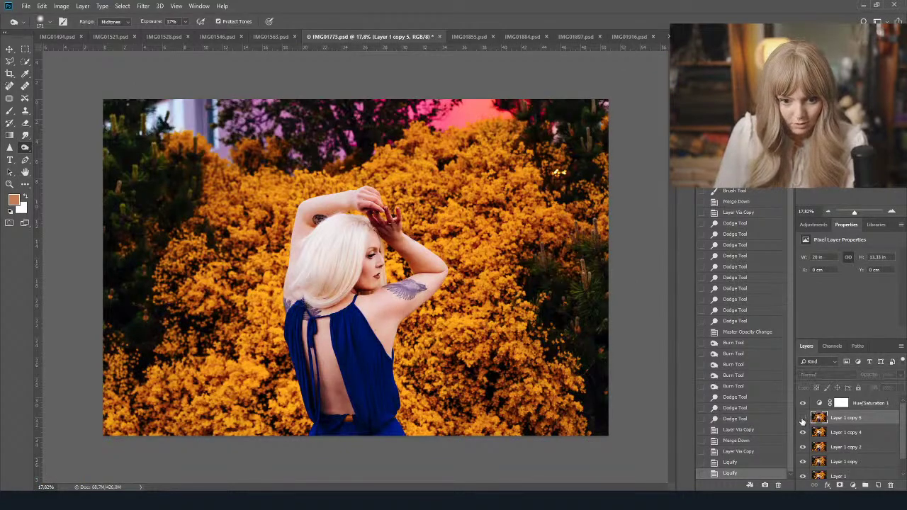
left_click(803, 418)
left_click(803, 418)
left_click(803, 418)
left_click(803, 418)
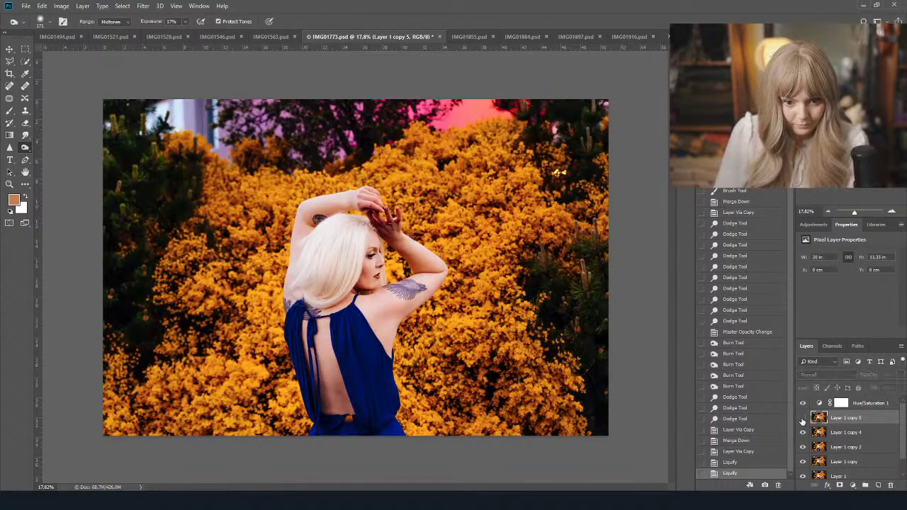
left_click(803, 418)
Step: Compare the full retouch with the original Background layer shown alone, restore all layers and save IMG01773.psd
scroll(803, 434, "down", 2)
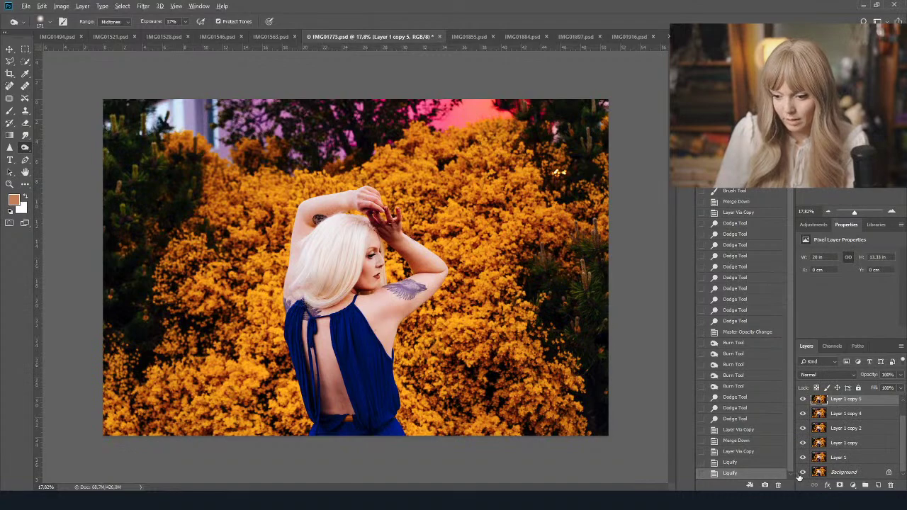
left_click(803, 472, "alt")
left_click(803, 472, "alt")
left_click(803, 472, "alt")
left_click(803, 472, "alt")
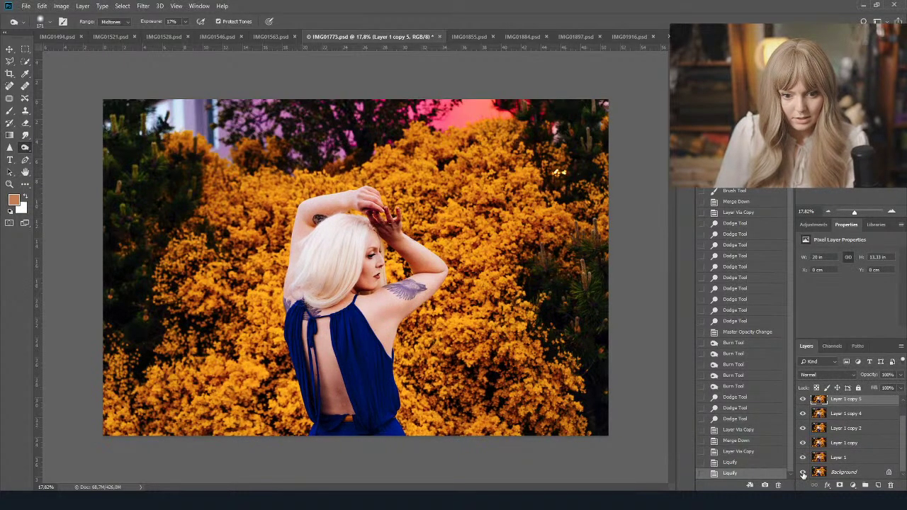
left_click(803, 472, "alt")
left_click(804, 472, "alt")
key("ctrl+s")
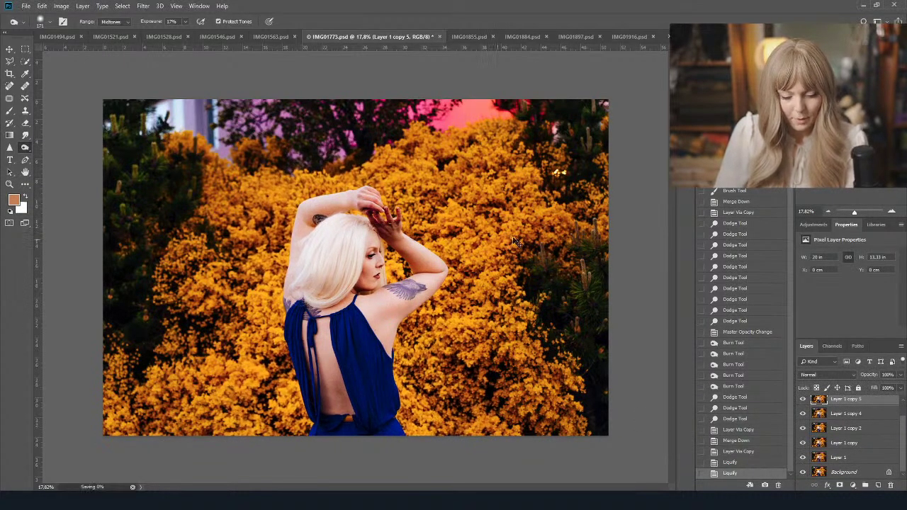